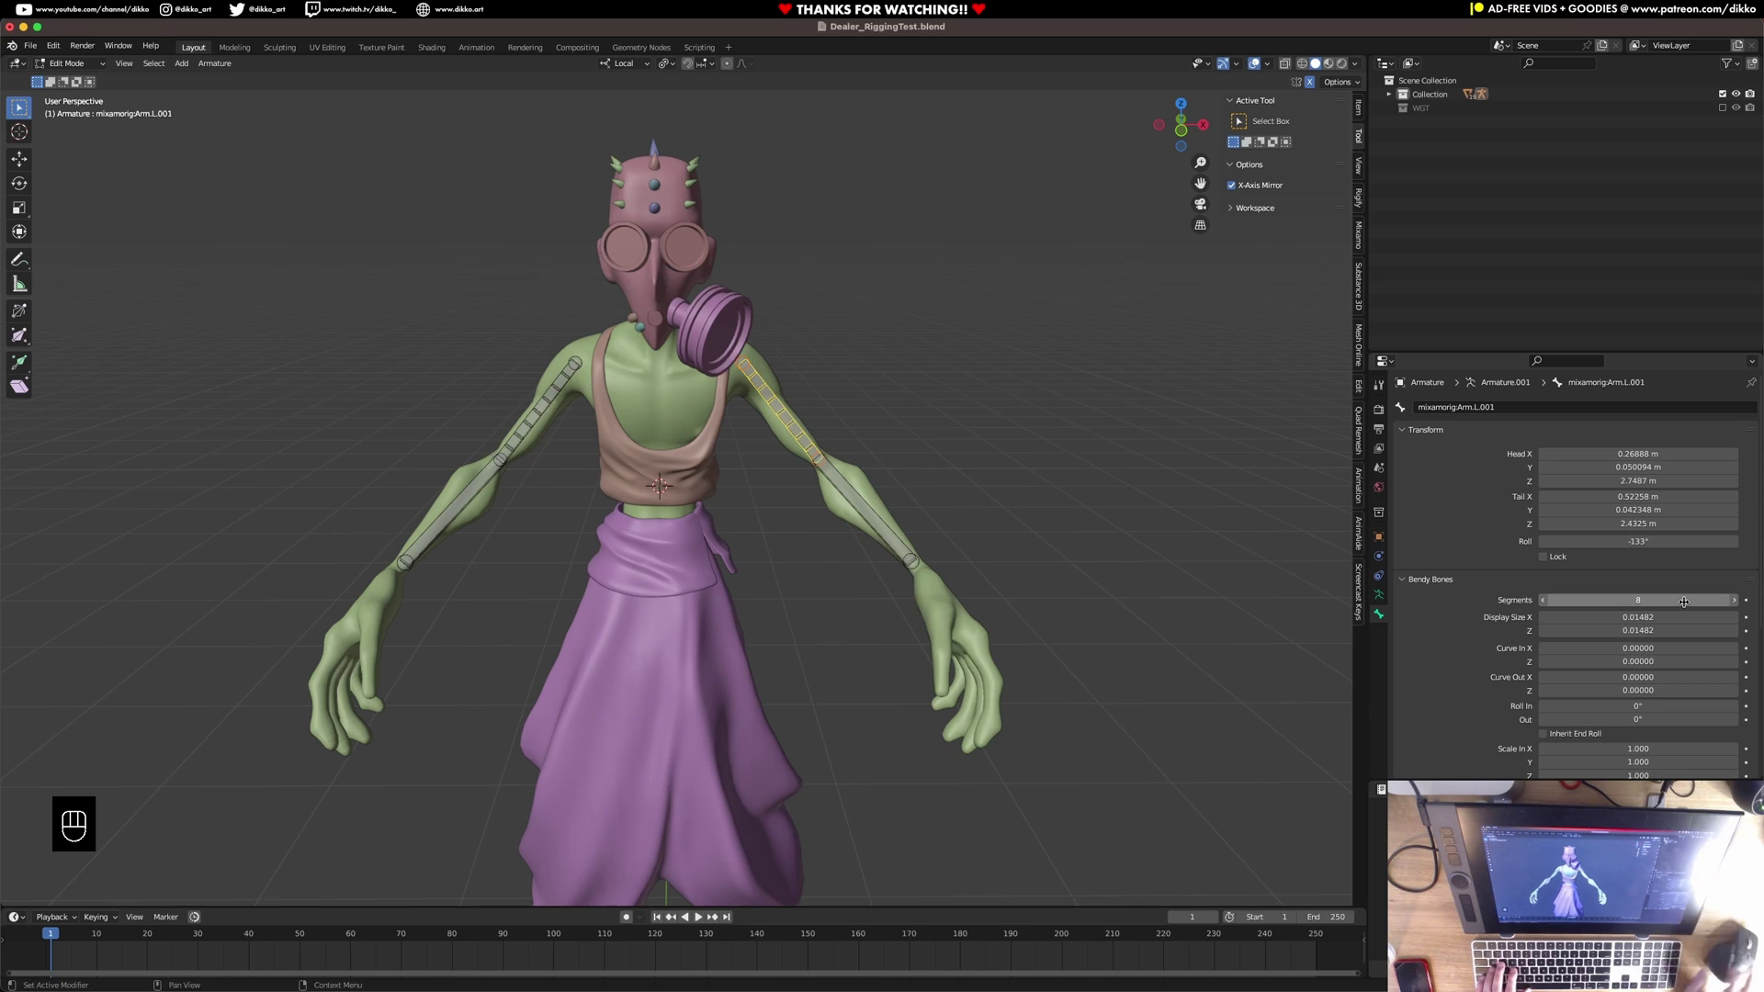
Set the left forearm bendy bone to 8 segments and return the armature to Pose Mode.
{"action": "left_click", "coordinate": [849, 494]}
{"action": "left_click", "coordinate": [1616, 599]}
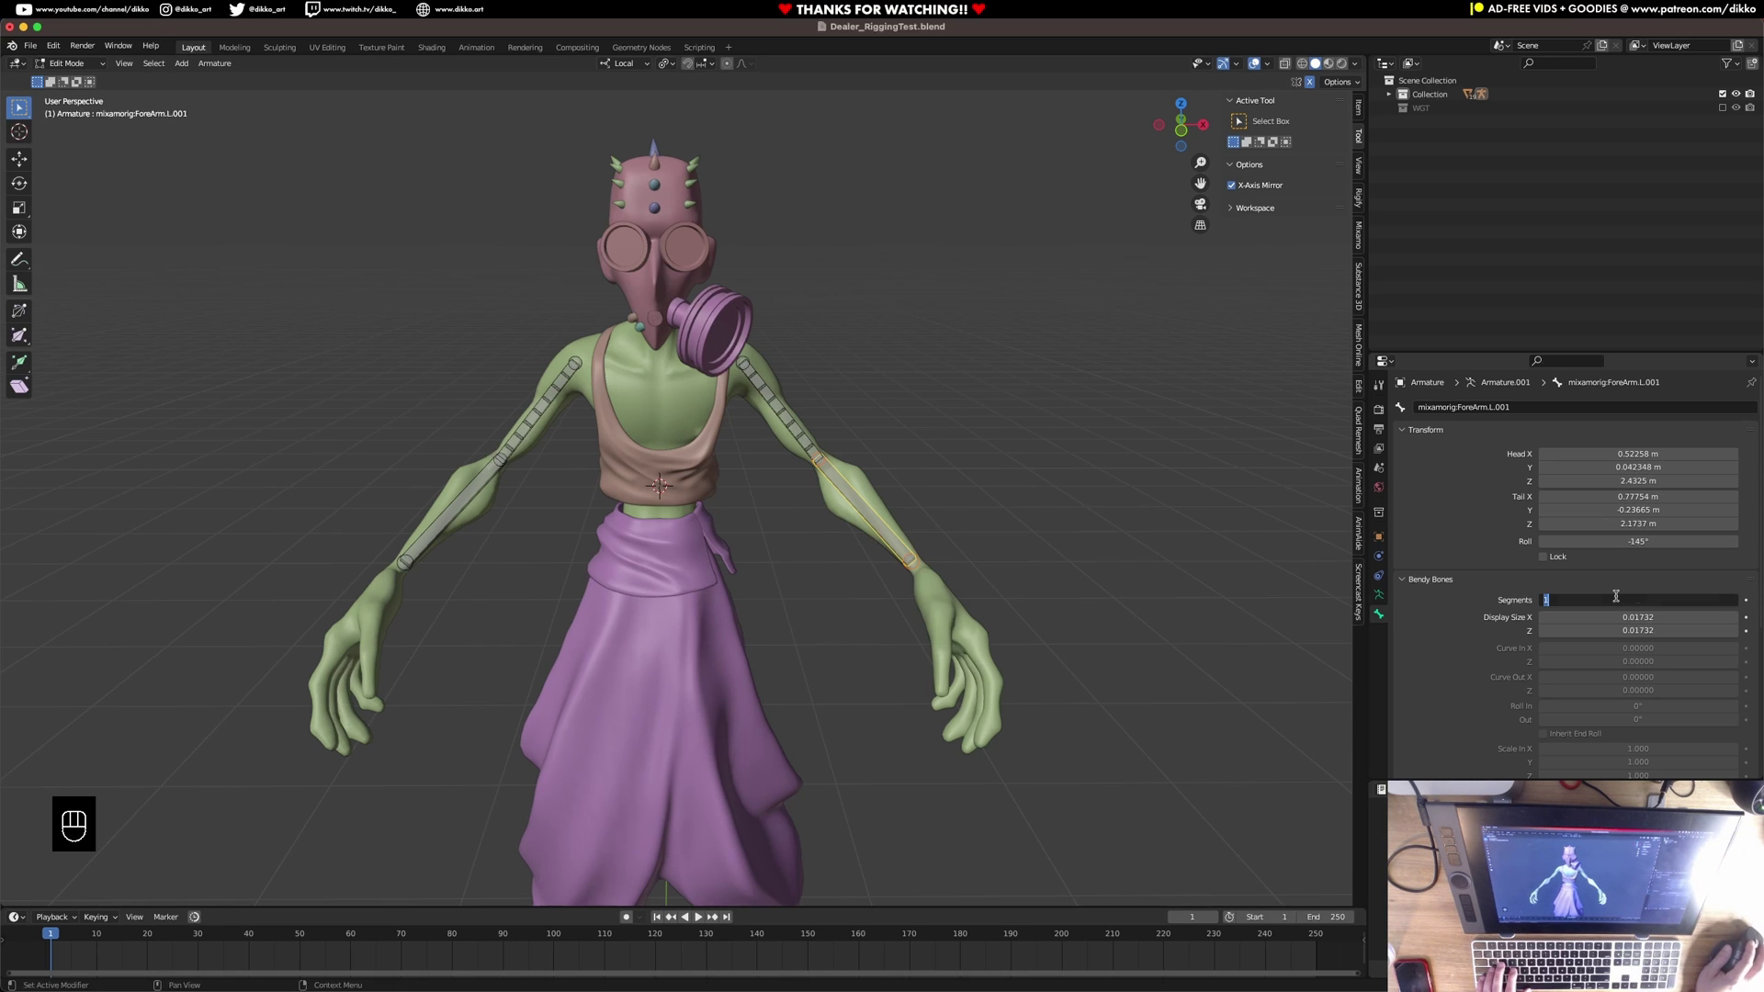
{"action": "type", "text": "8"}
{"action": "key", "text": "Return"}
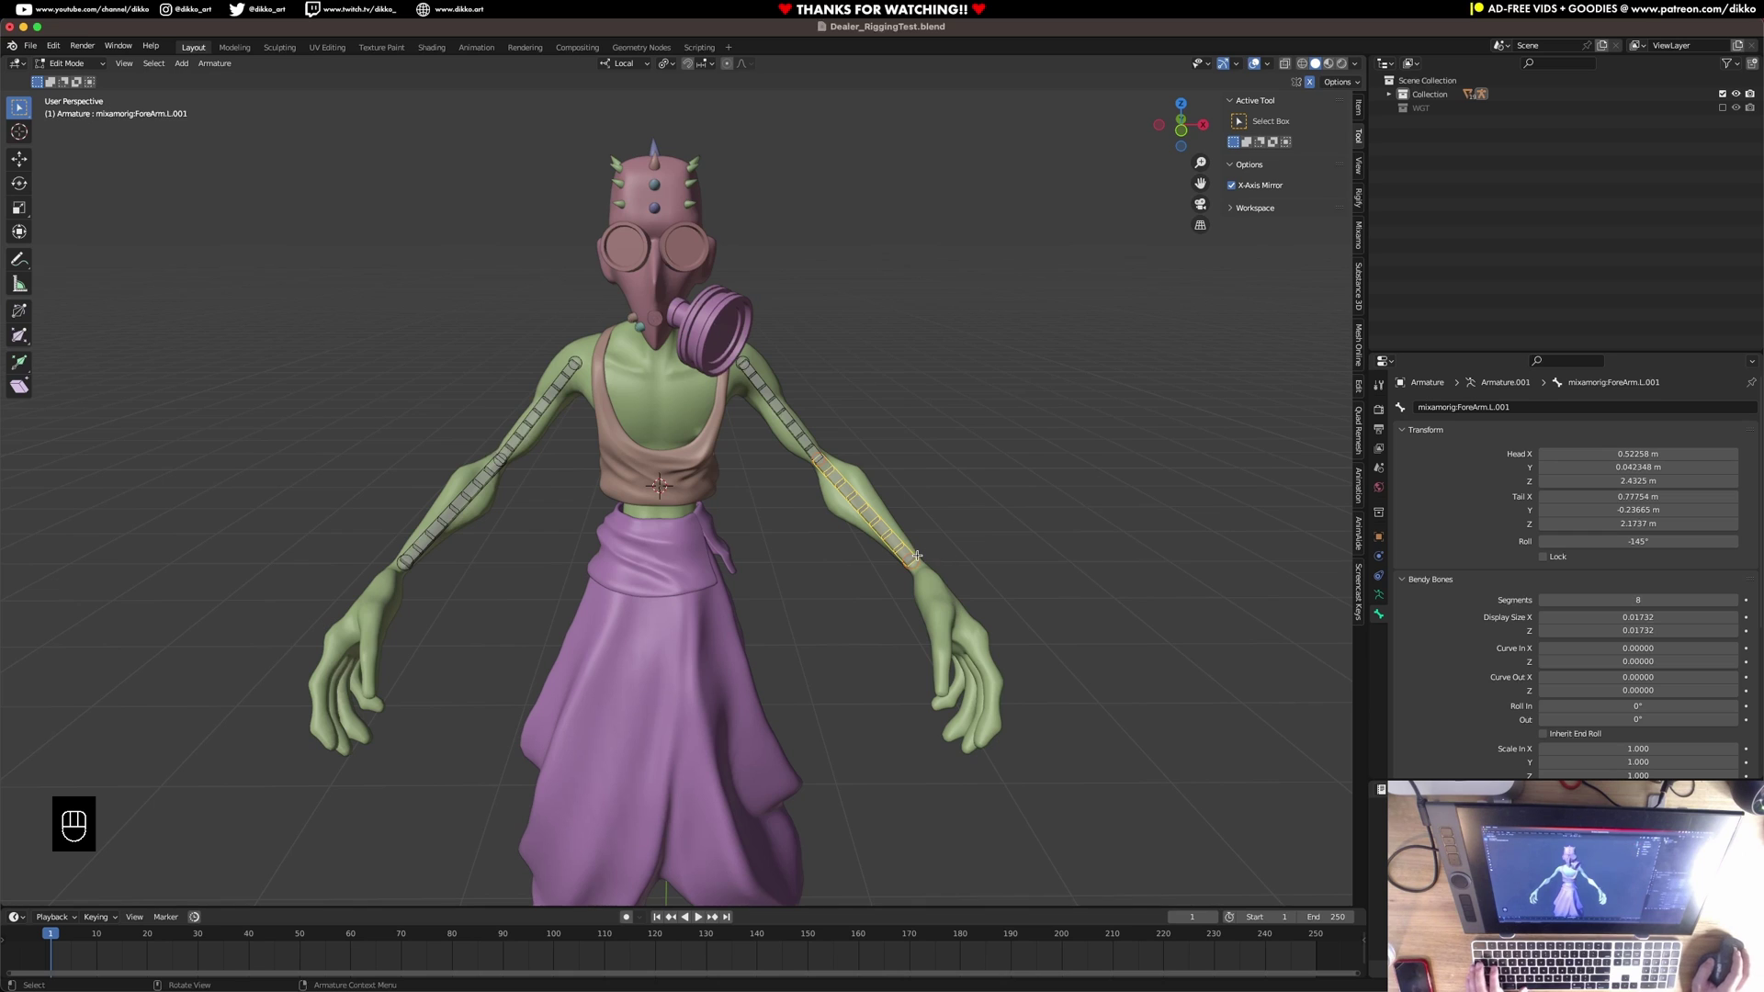
{"action": "key", "text": "Tab"}
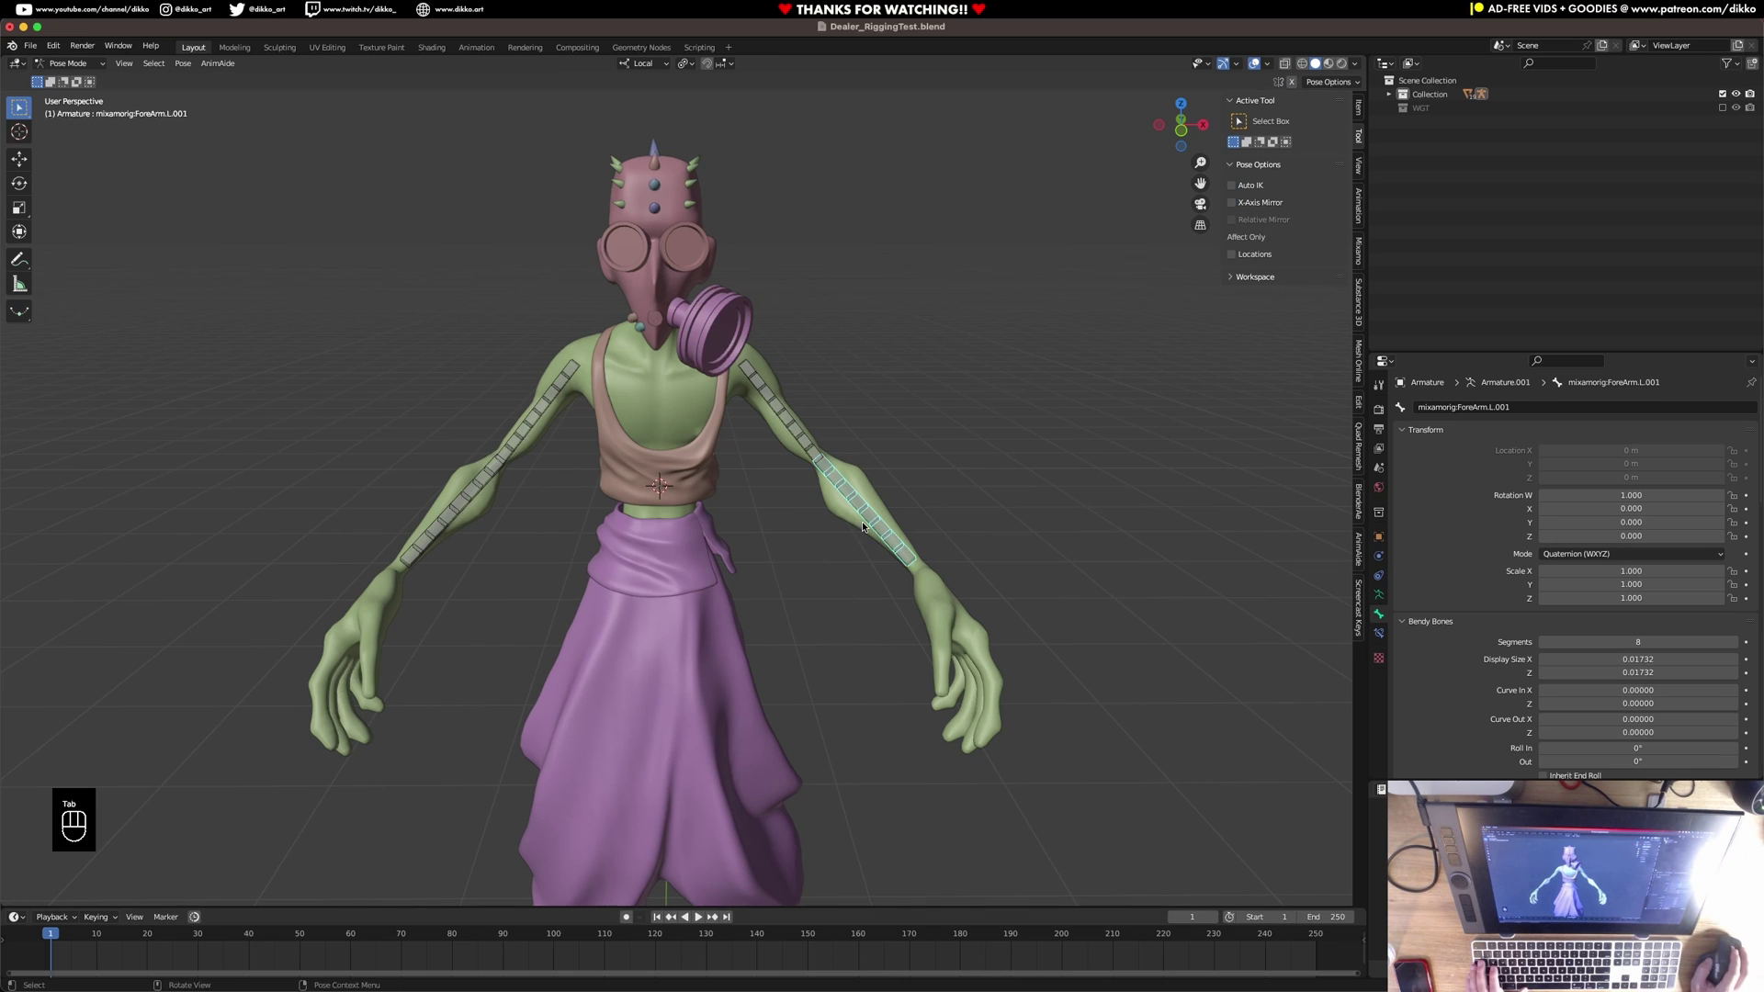
Display the first and second bone layers together with the third, bendy bone layer.
{"action": "left_click", "coordinate": [1378, 594]}
{"action": "left_click", "coordinate": [1409, 482], "text": "shift"}
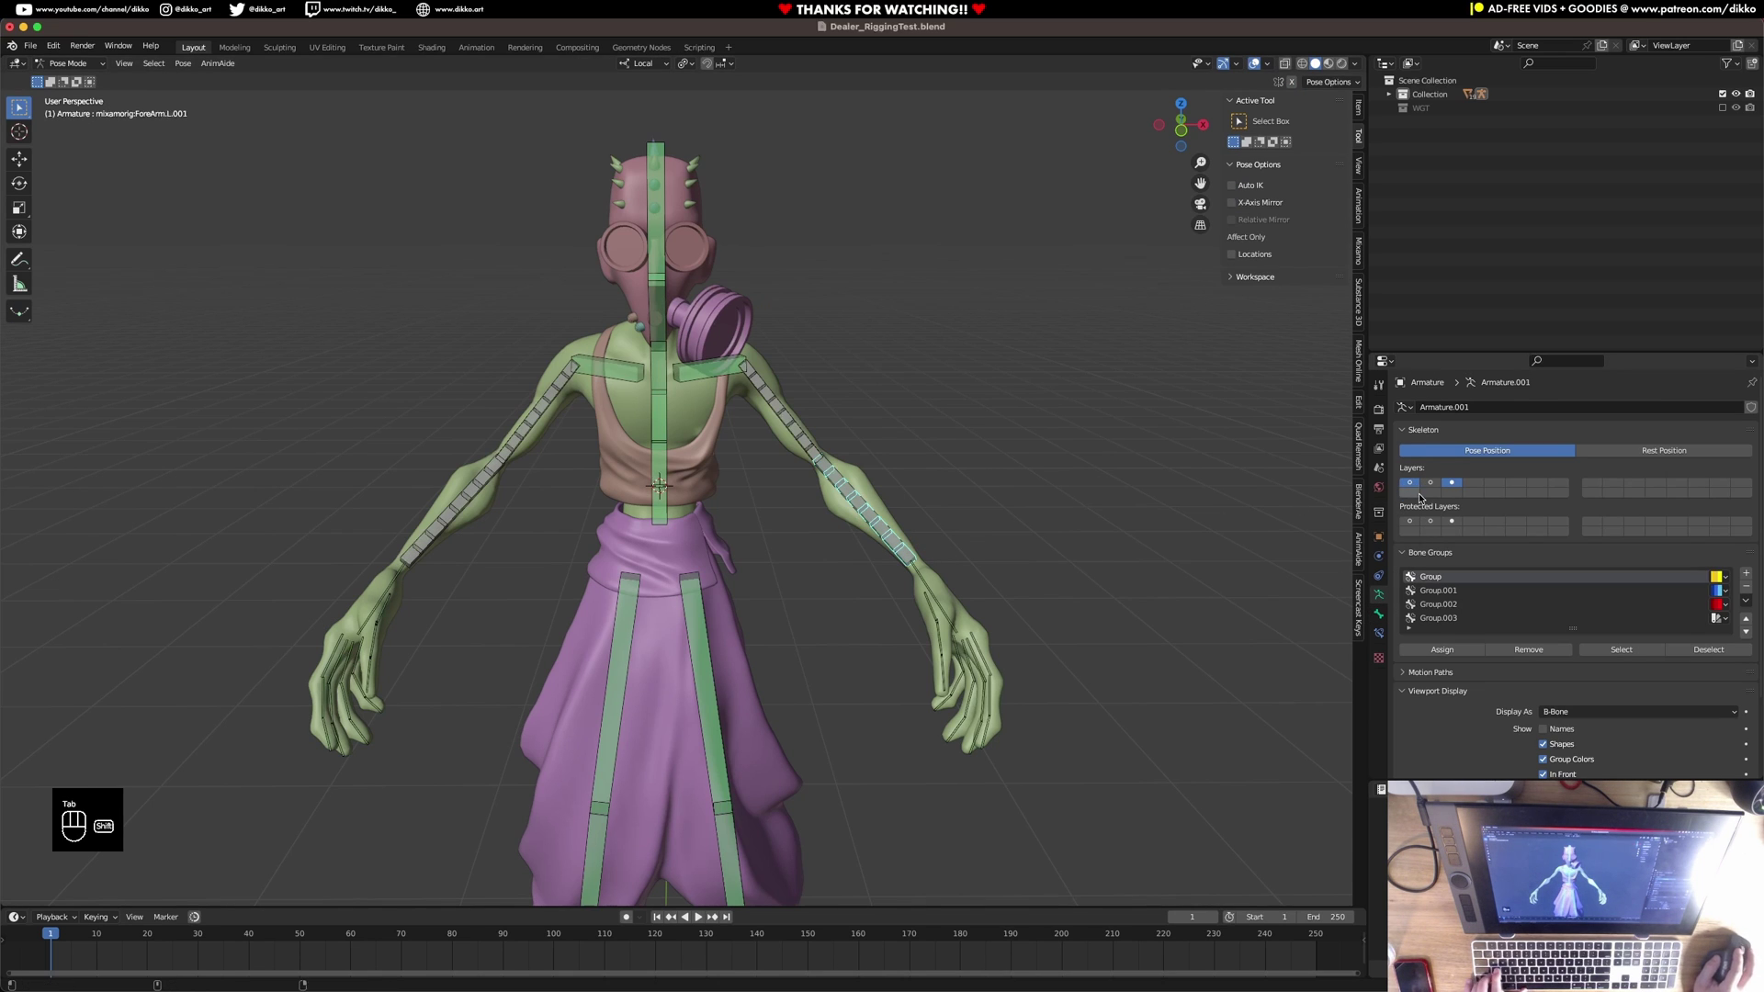
{"action": "left_click", "coordinate": [1420, 494], "text": "shift"}
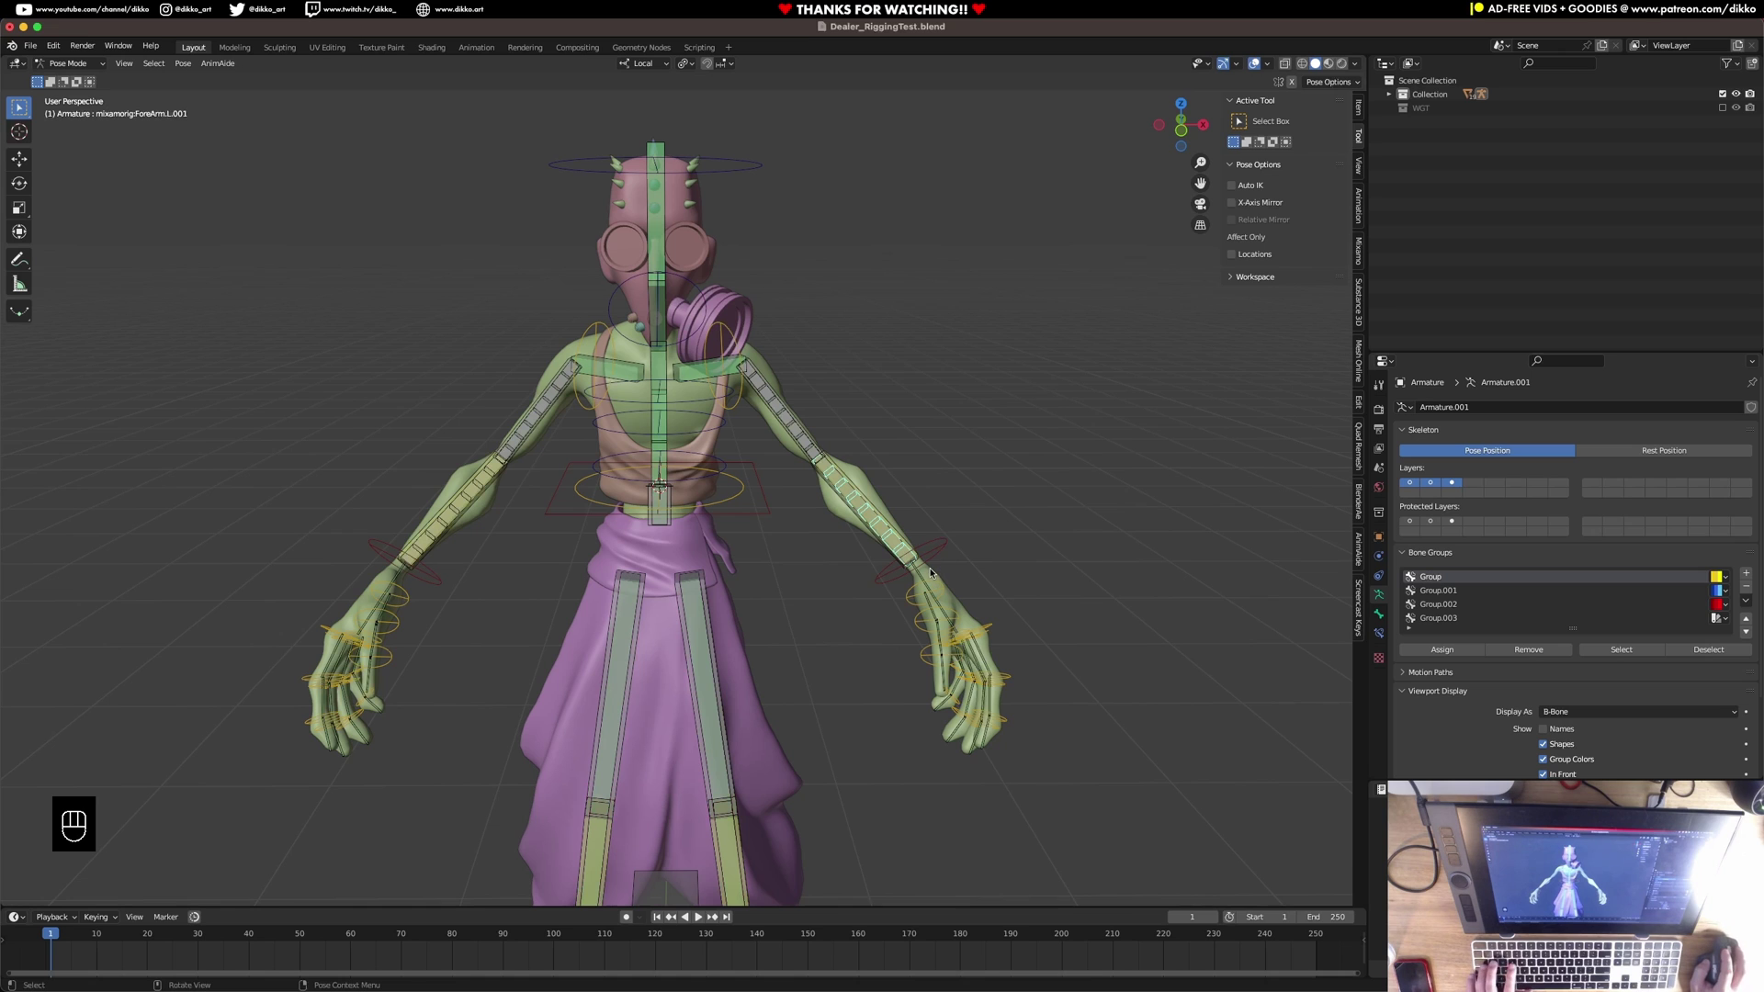
Rotate the left shoulder control about -28 degrees so the shoulder is raised.
{"action": "left_click", "coordinate": [752, 374]}
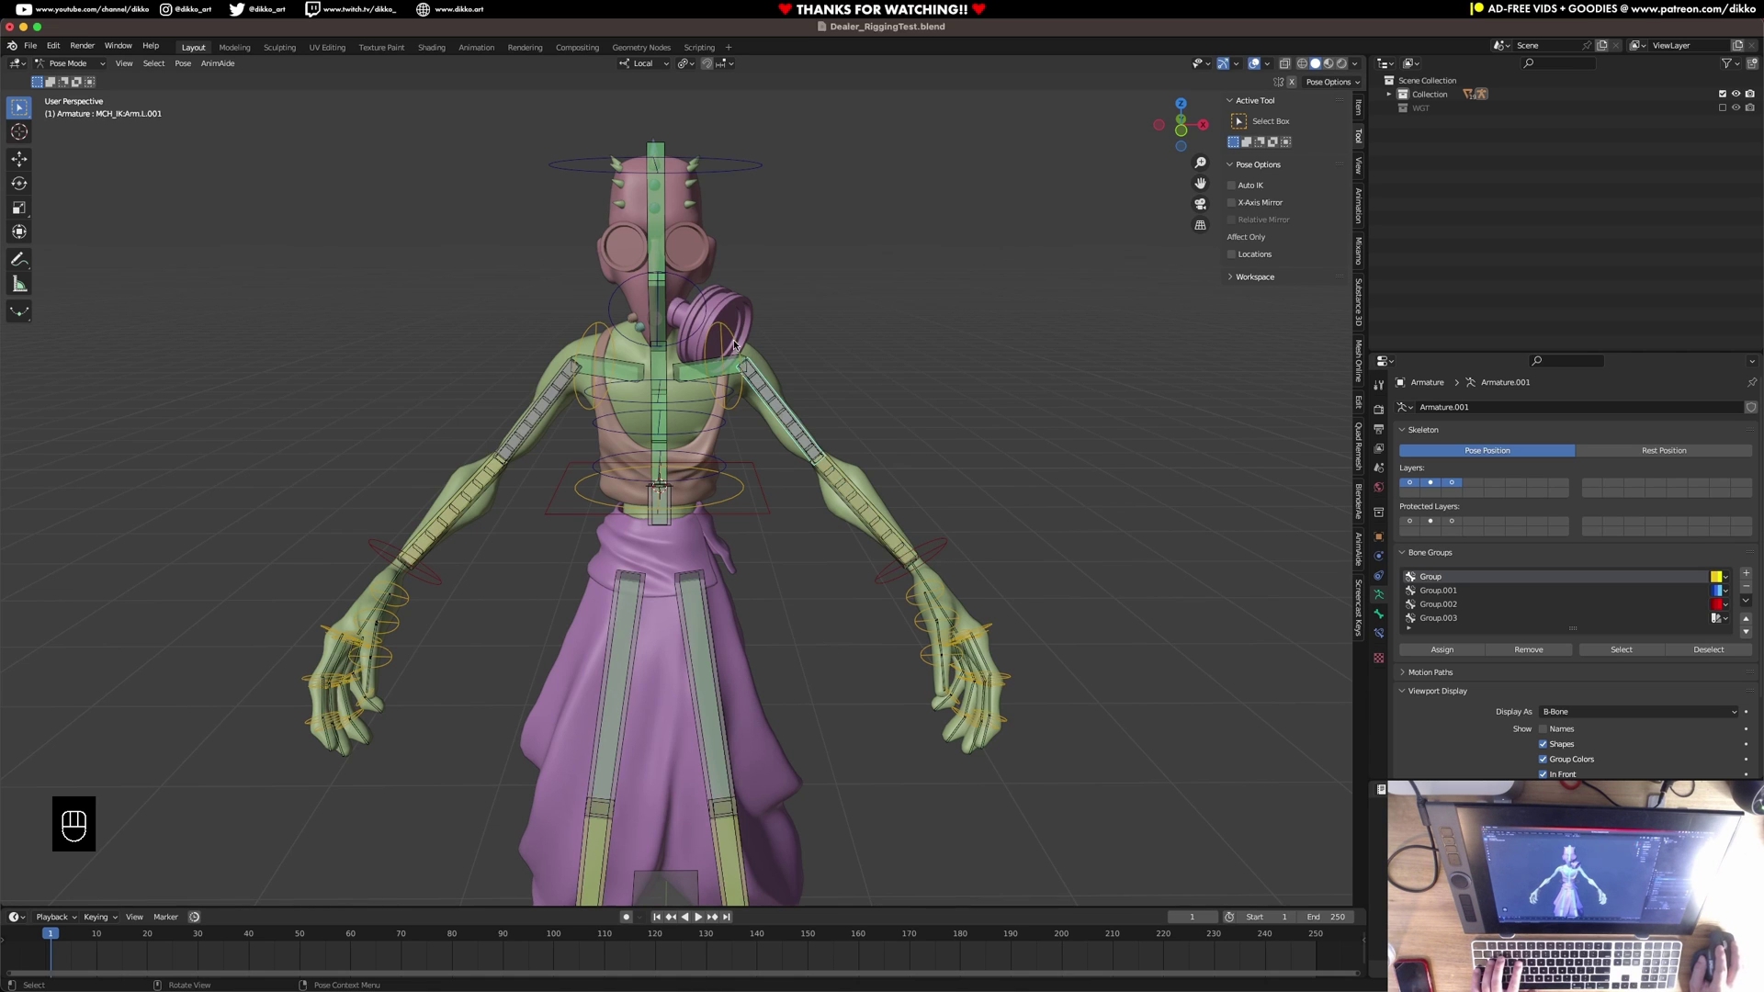
{"action": "left_click", "coordinate": [735, 345]}
{"action": "key", "text": "r"}
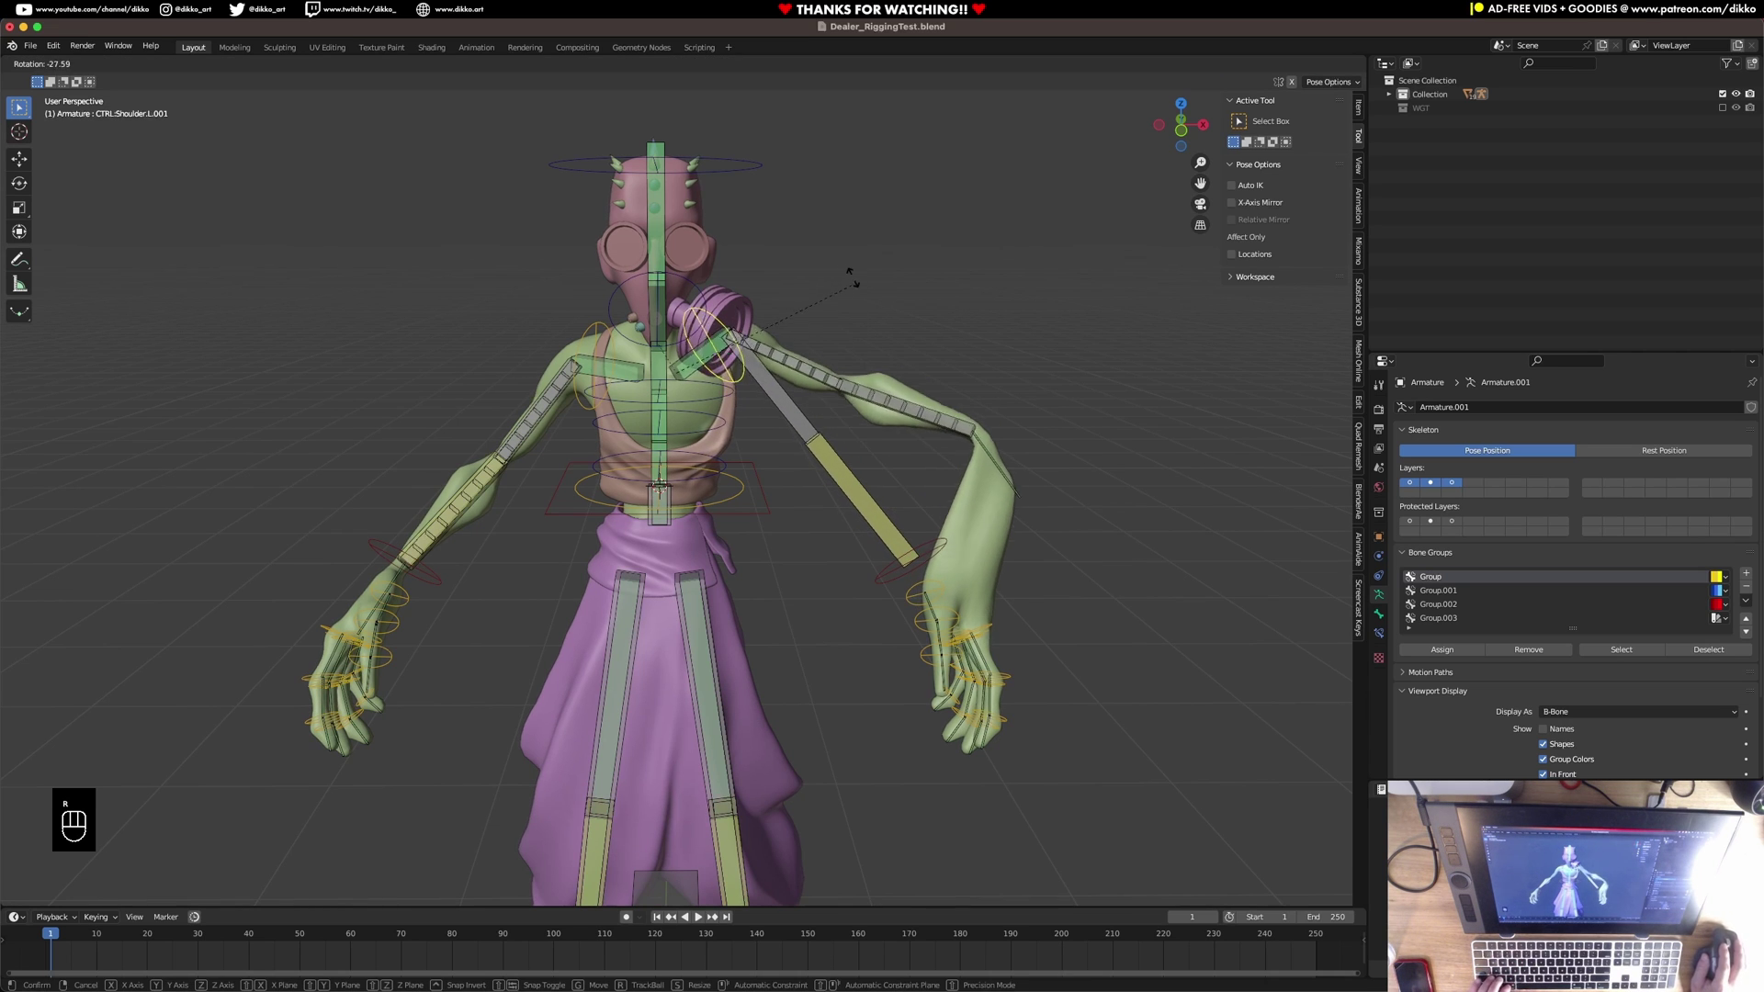
{"action": "left_click", "coordinate": [877, 317]}
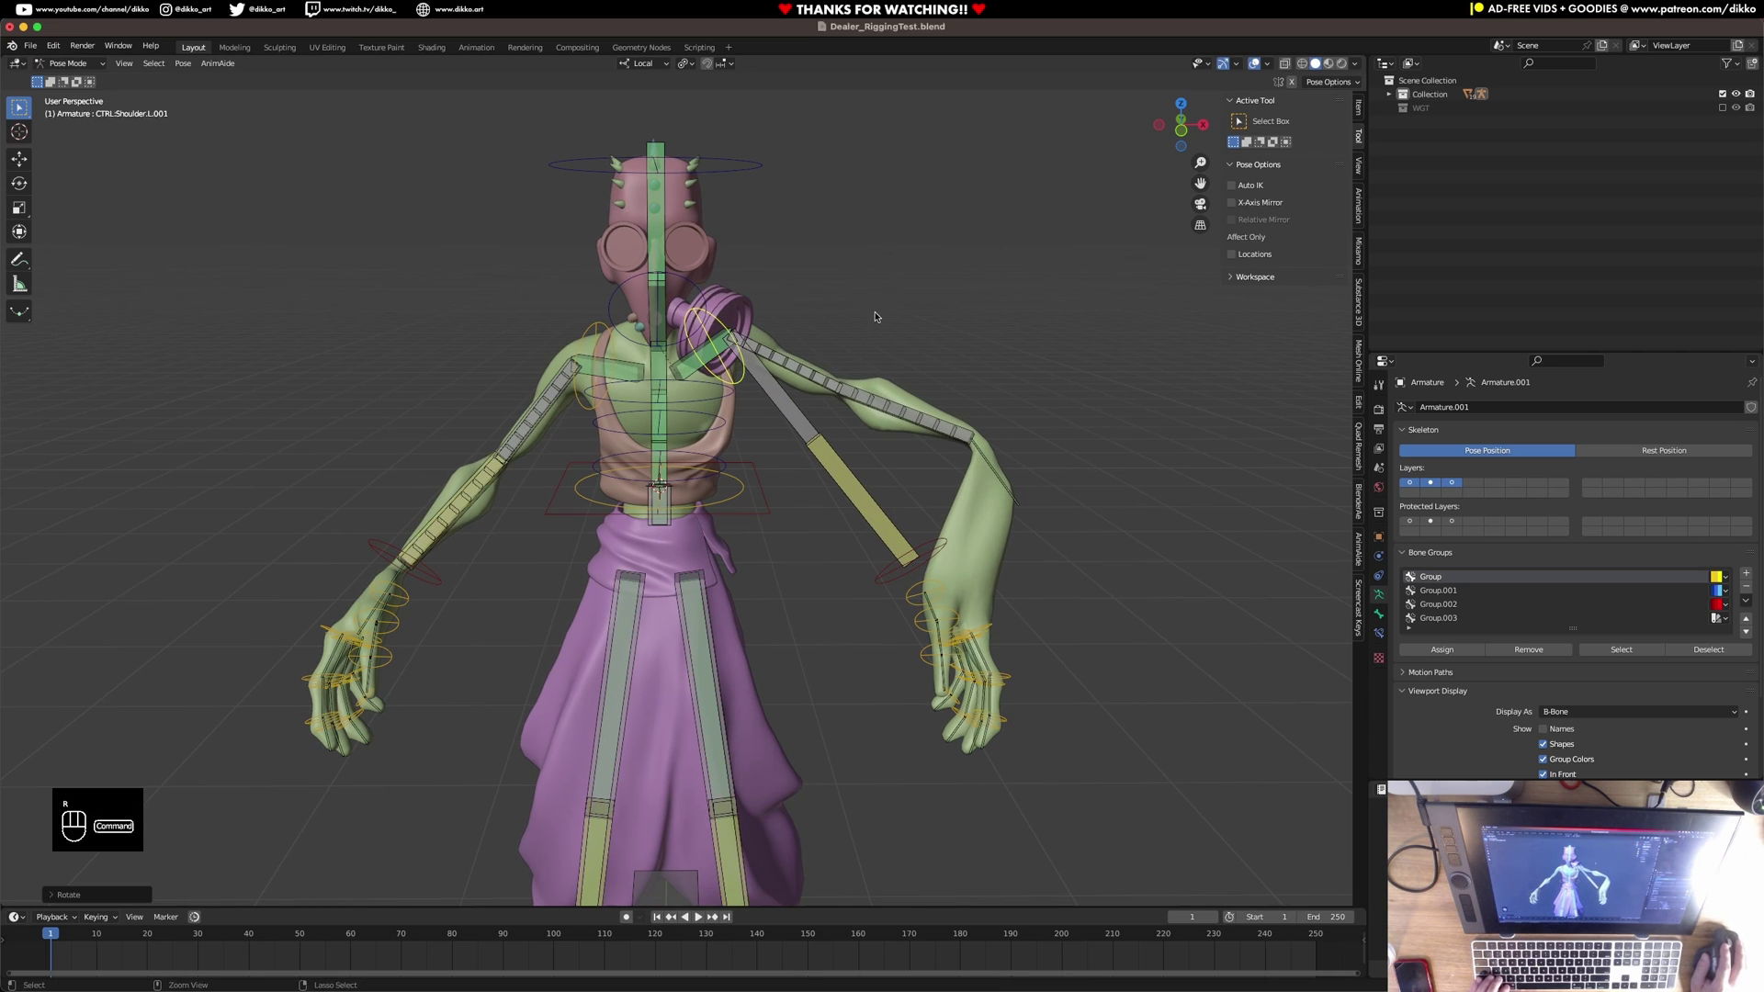
Try a small trackball rotation of the left hand control with the shoulder raised, and undo it.
{"action": "left_click", "coordinate": [978, 542]}
{"action": "key", "text": "r"}
{"action": "key", "text": "r"}
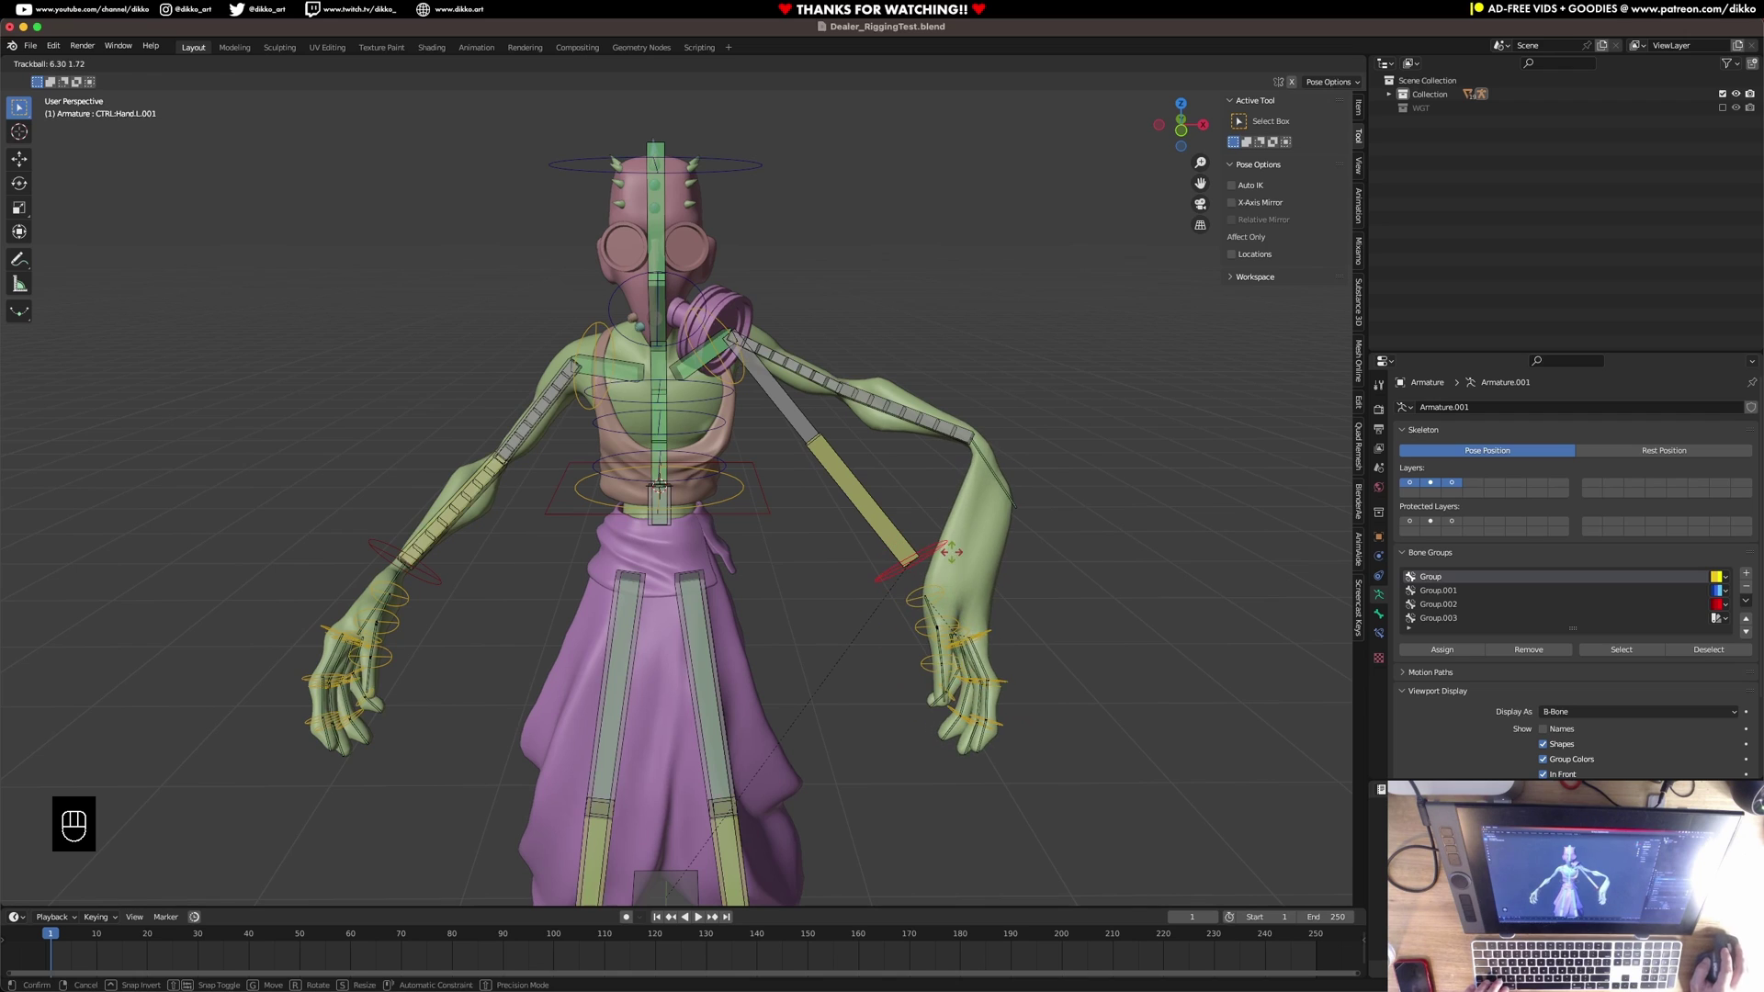
{"action": "left_click", "coordinate": [951, 552]}
{"action": "key", "text": "super+z"}
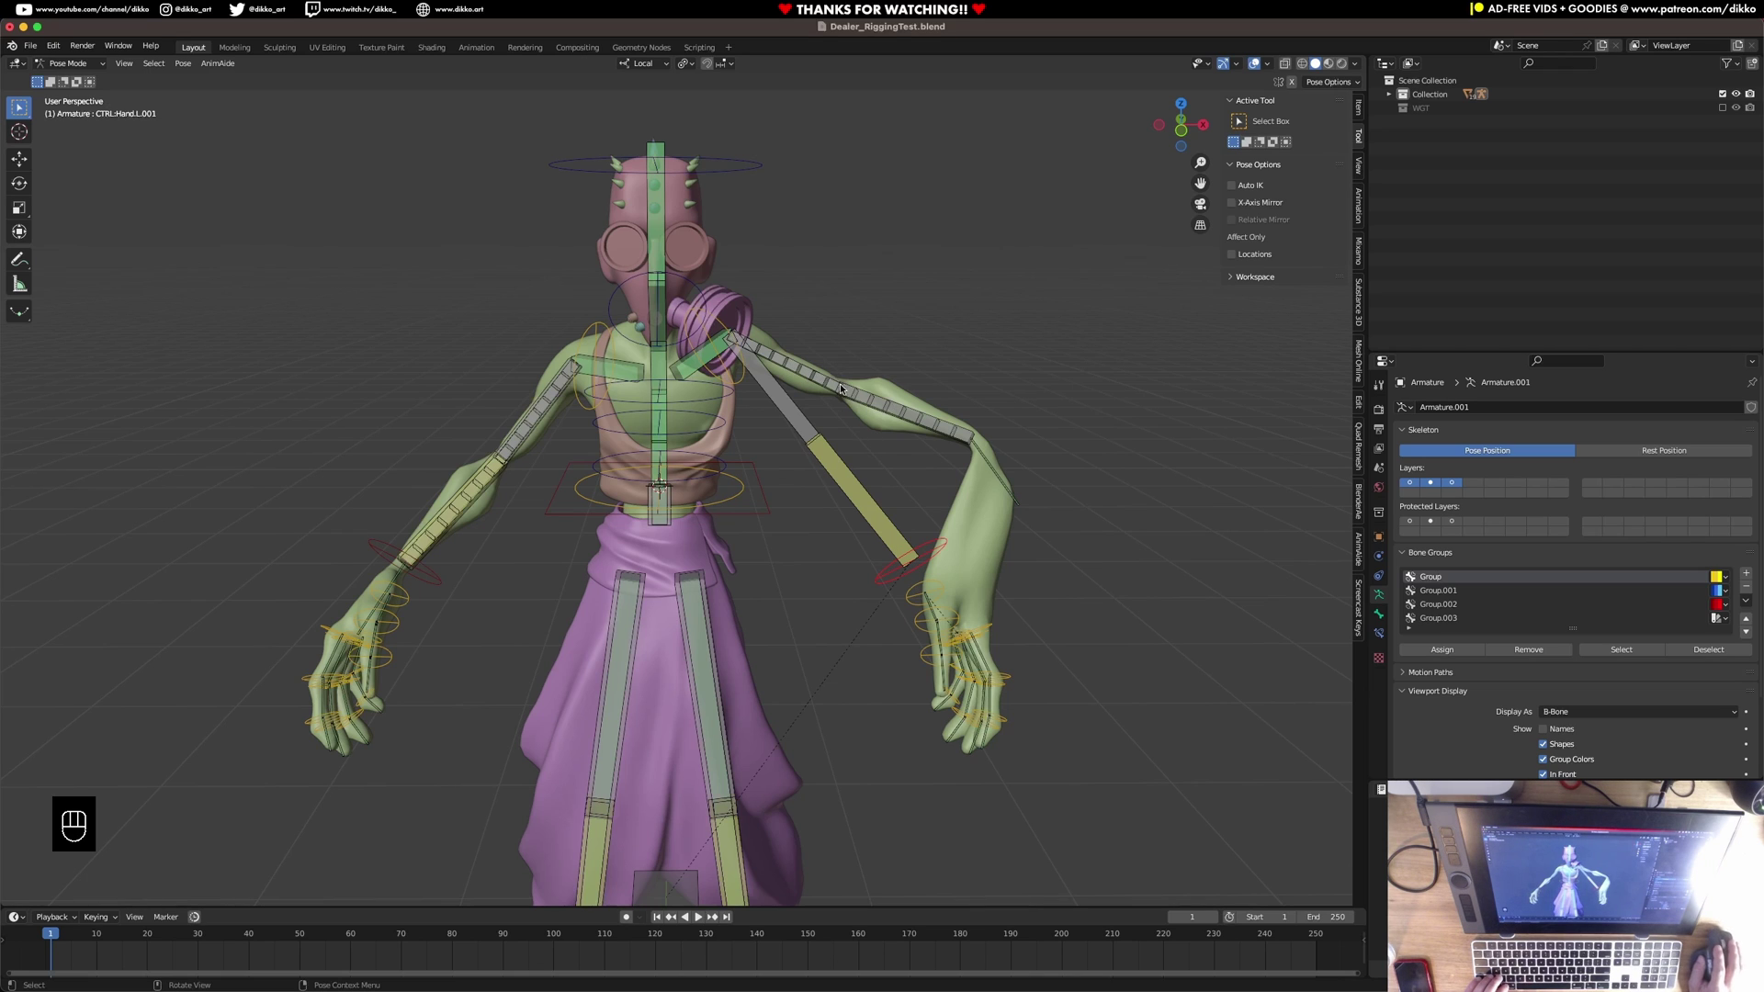
Compare the left IK forearm bone with the deform hand bone at the wrist of the raised arm.
{"action": "left_click", "coordinate": [842, 466]}
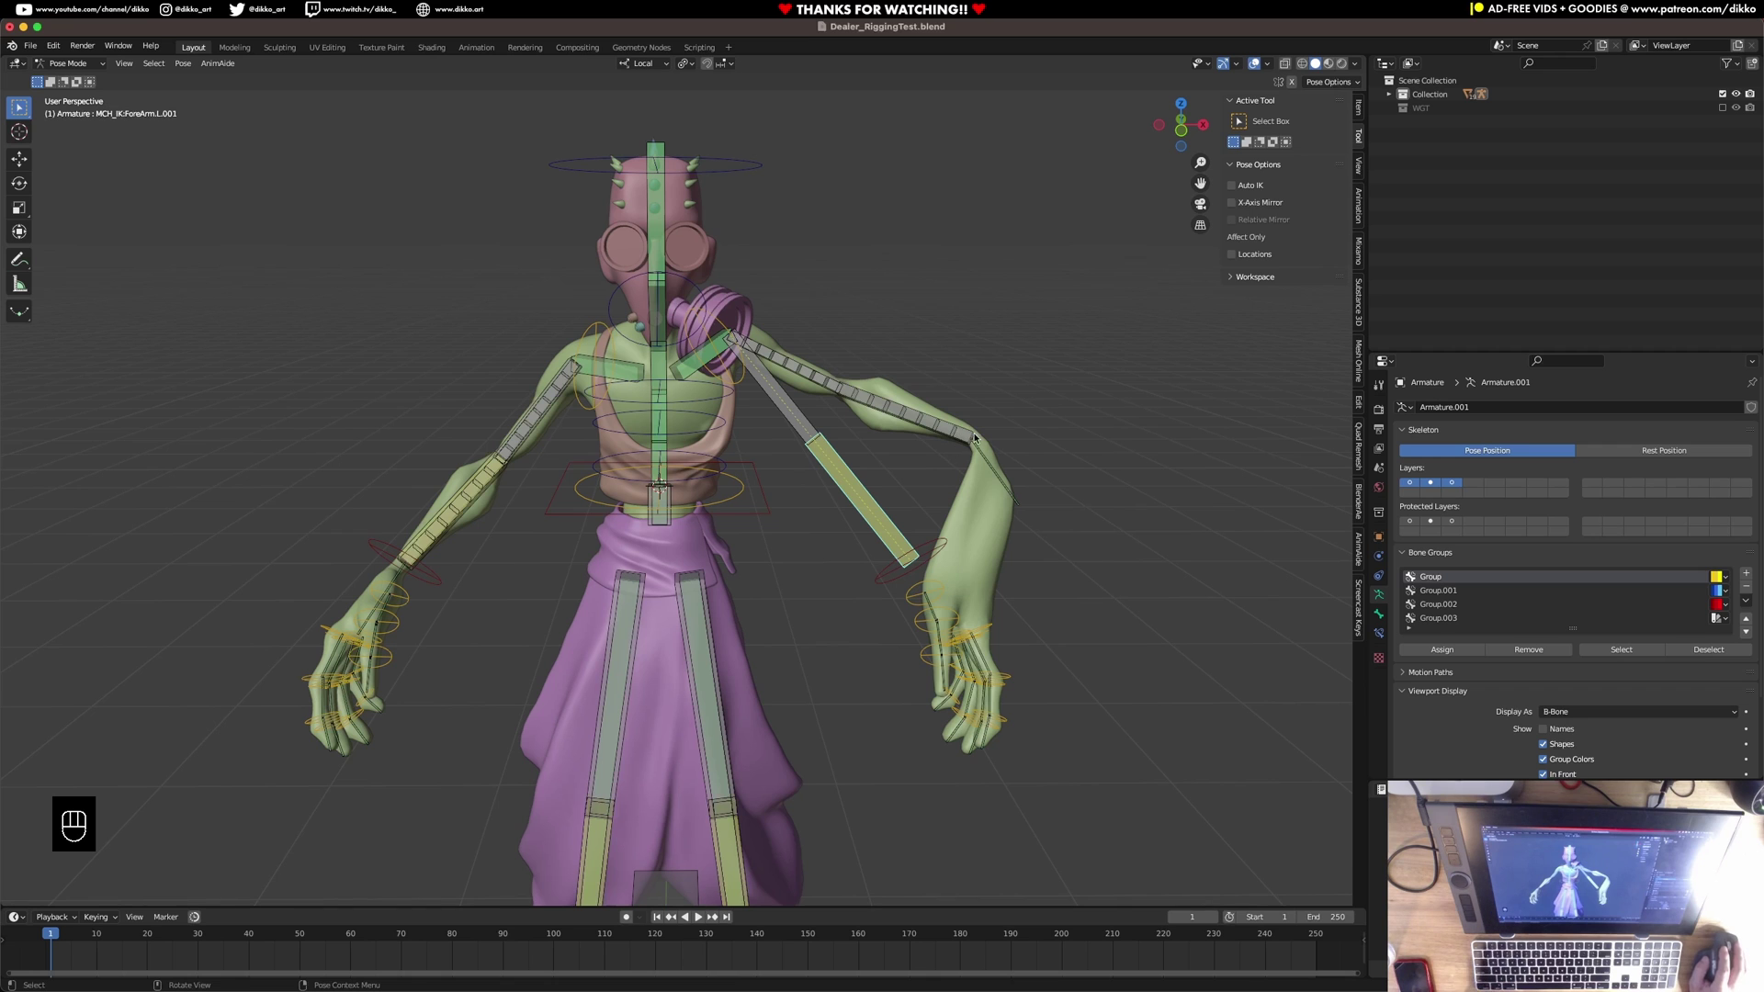
{"action": "left_click", "coordinate": [988, 457]}
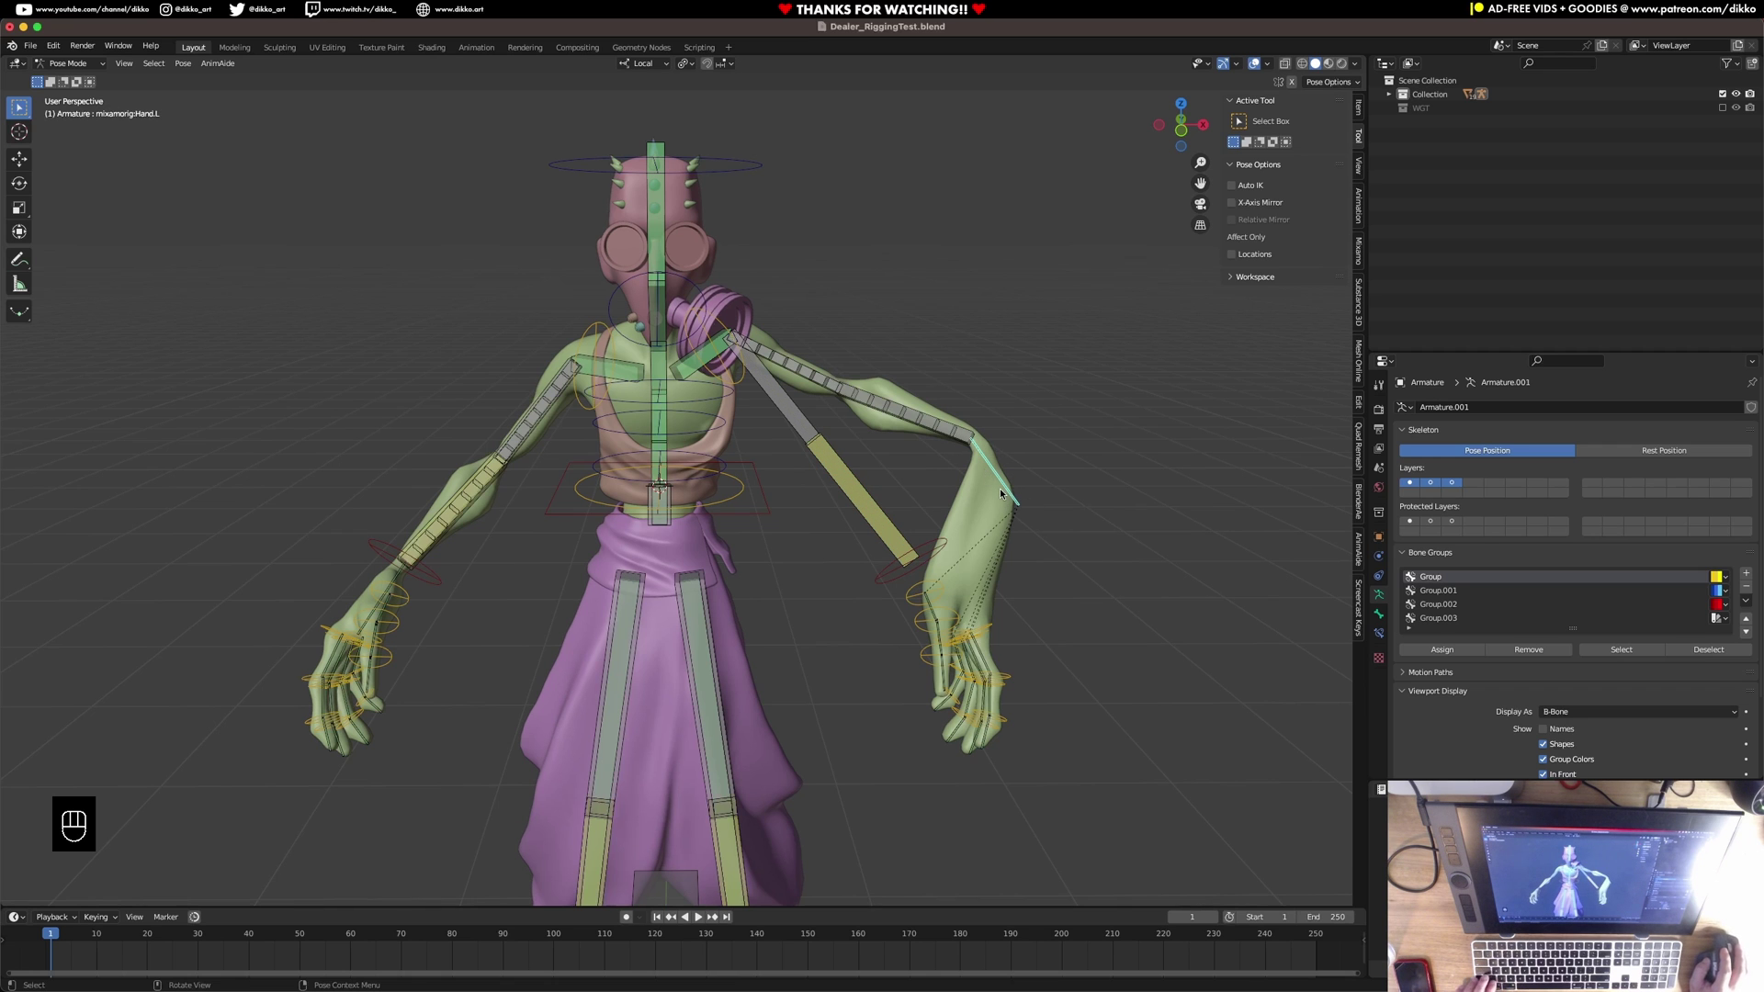
{"action": "middle_click_drag", "start_coordinate": [913, 415], "coordinate": [916, 500]}
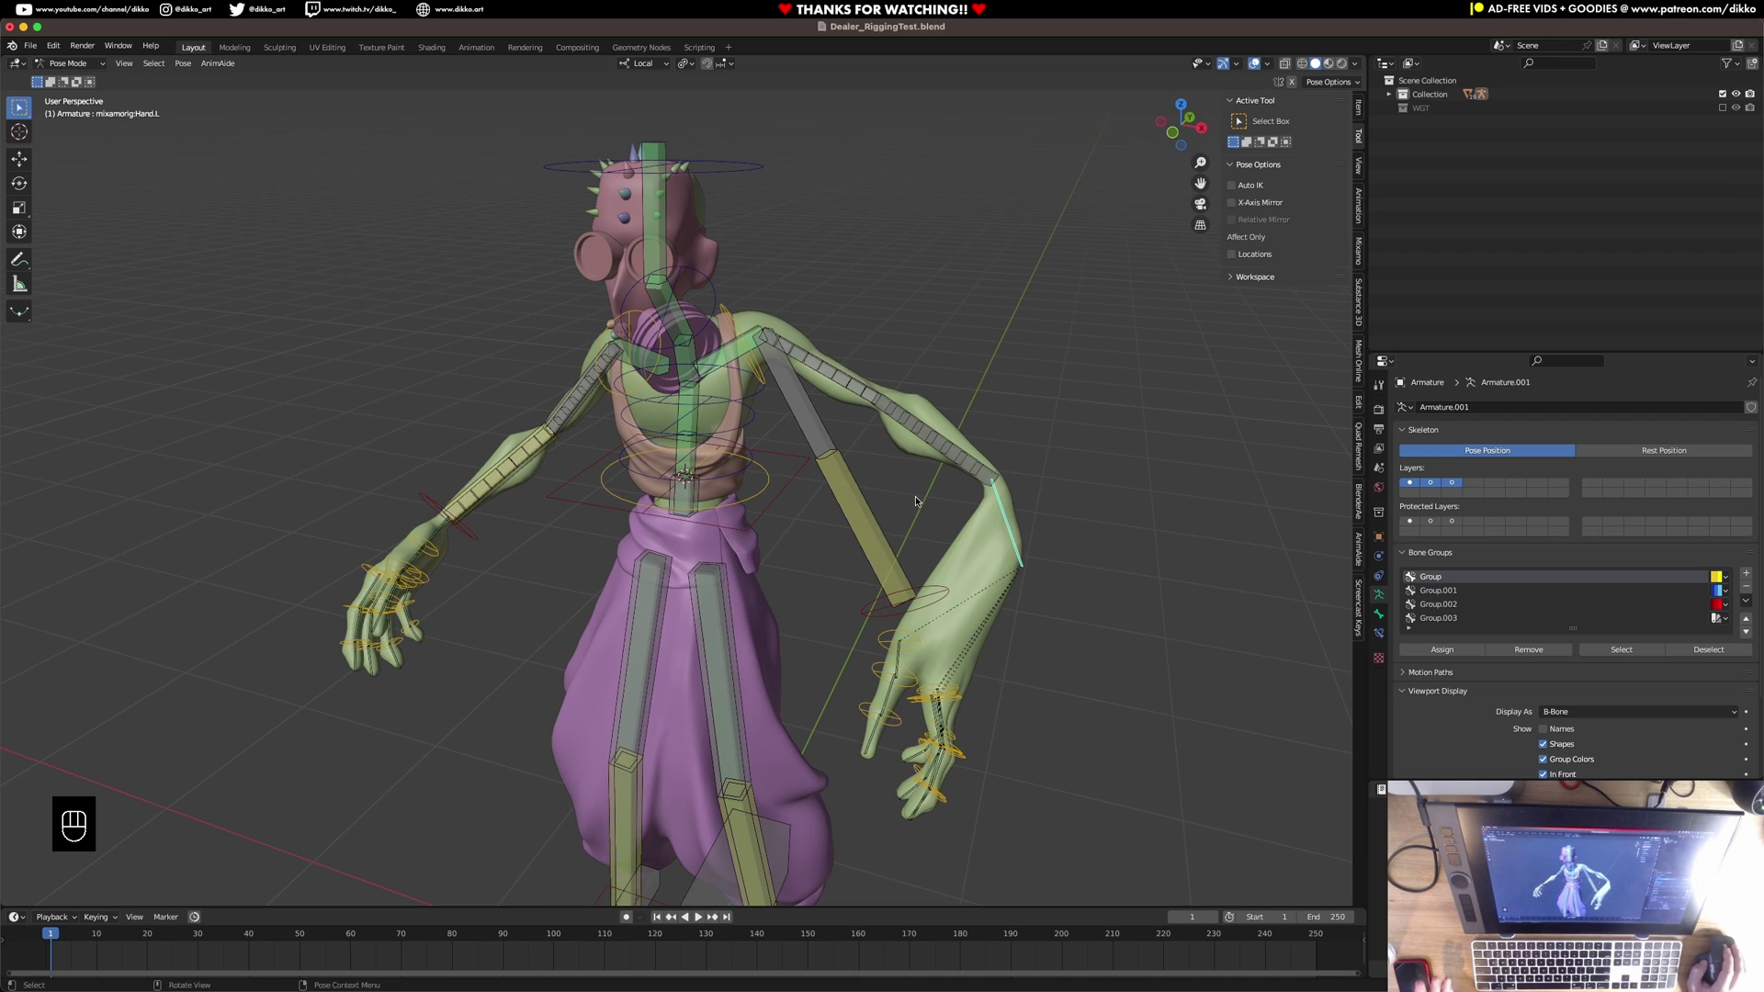
Isolate the first and third bone layers in turn and inspect the left arm's deform and bendy bones.
{"action": "left_click", "coordinate": [1411, 484]}
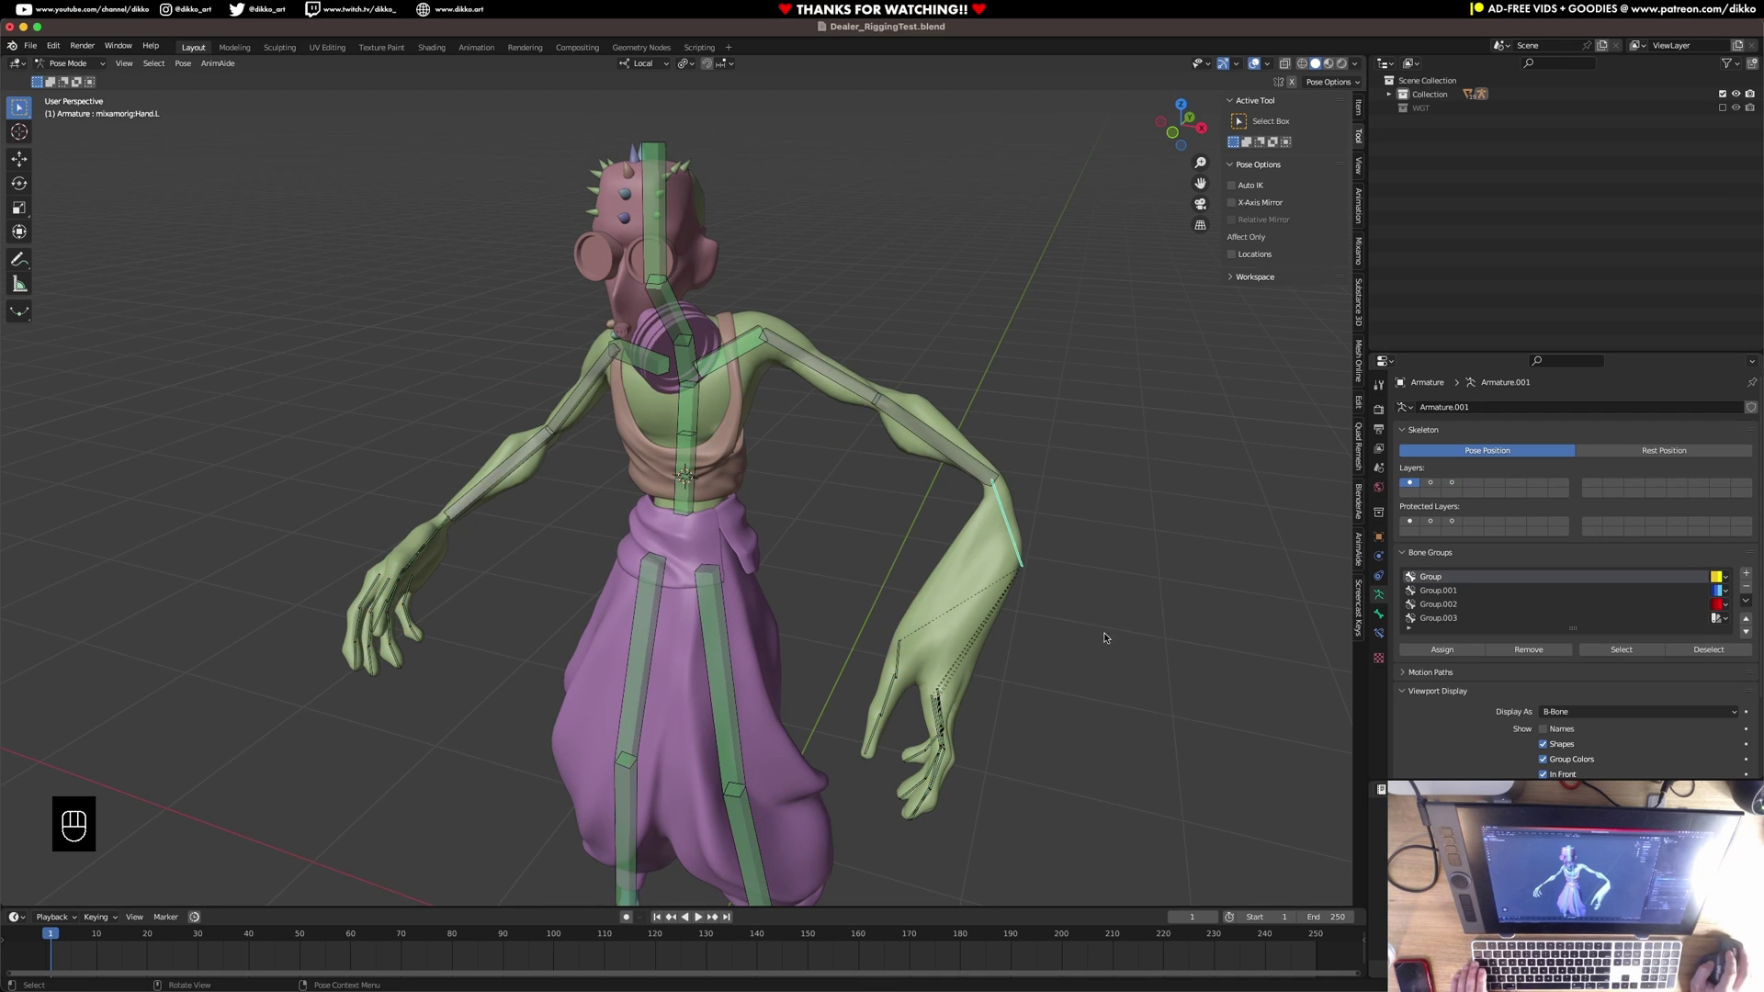
{"action": "left_click", "coordinate": [1452, 483]}
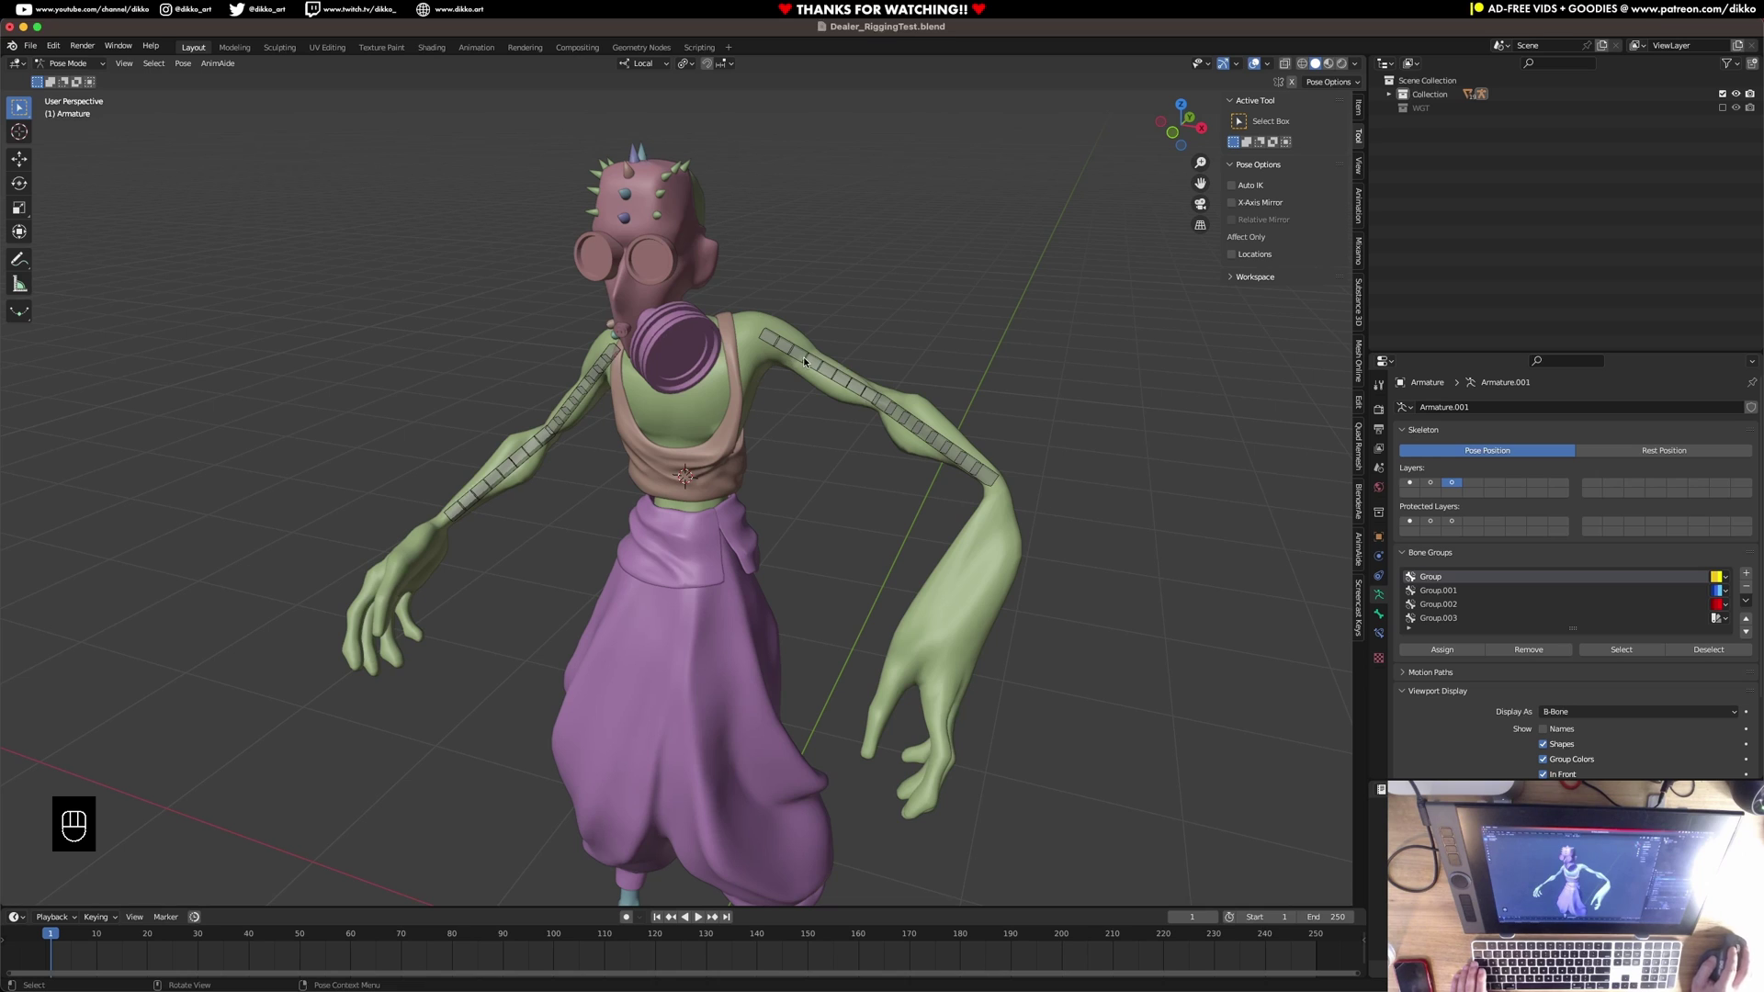
{"action": "left_click", "coordinate": [905, 430]}
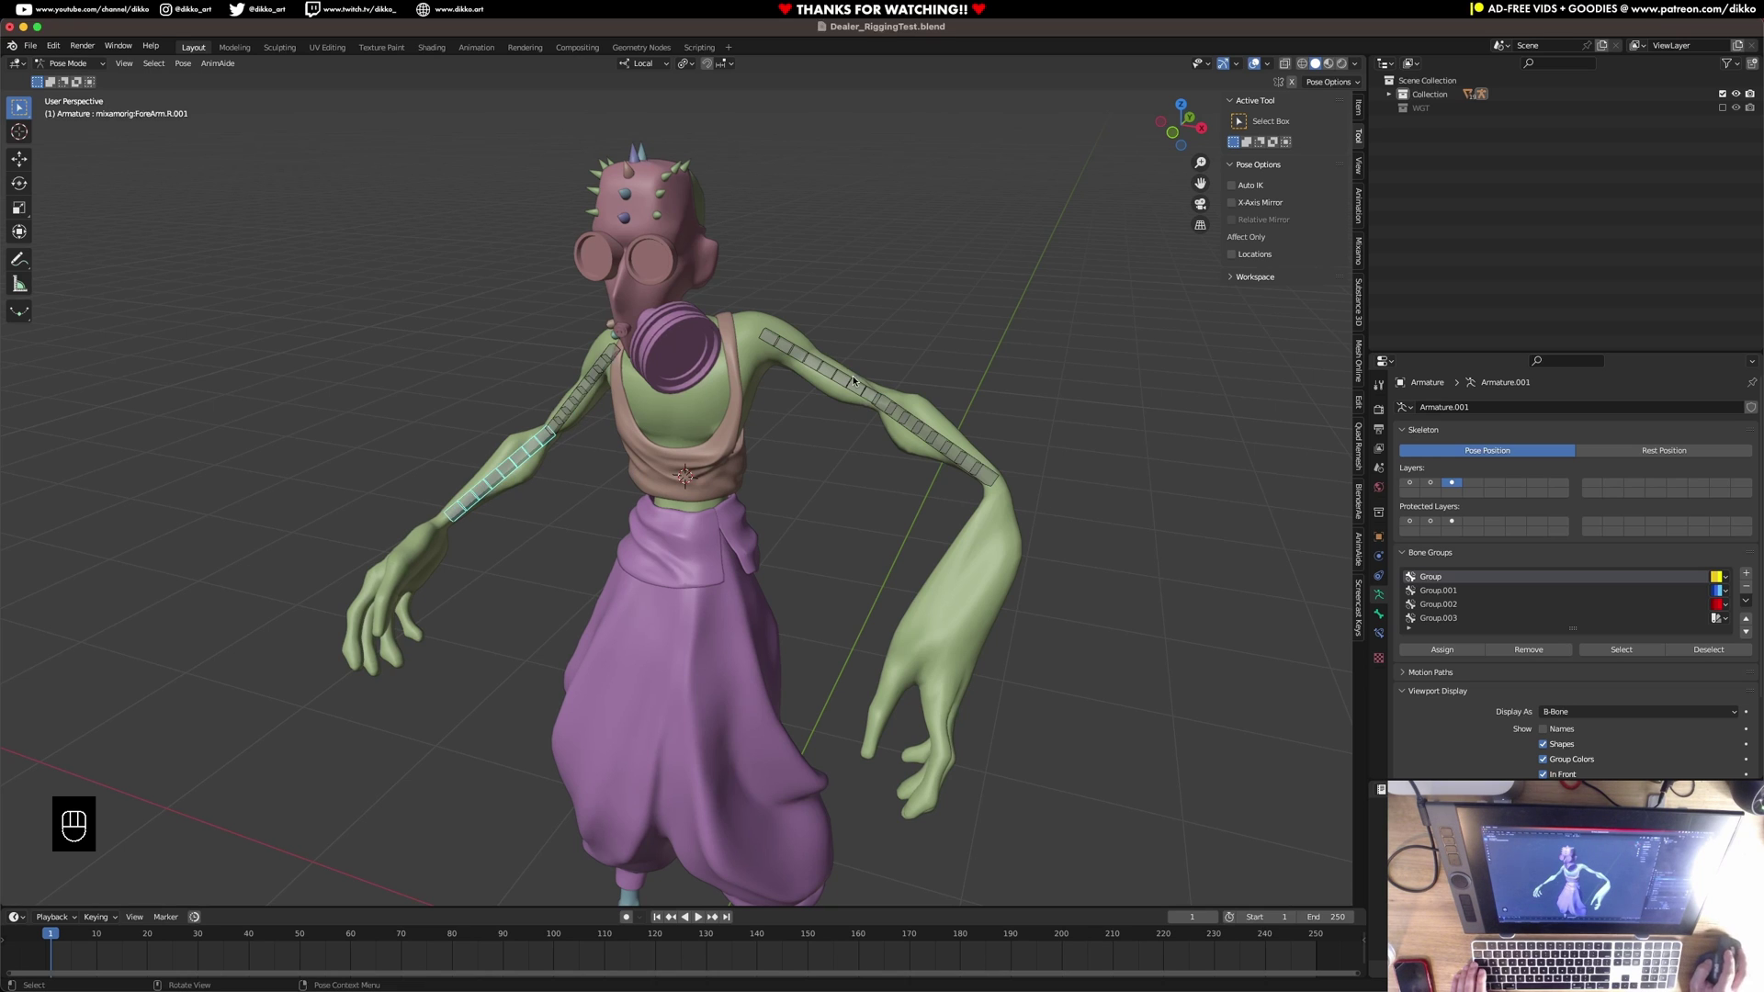
{"action": "left_click", "coordinate": [1410, 482]}
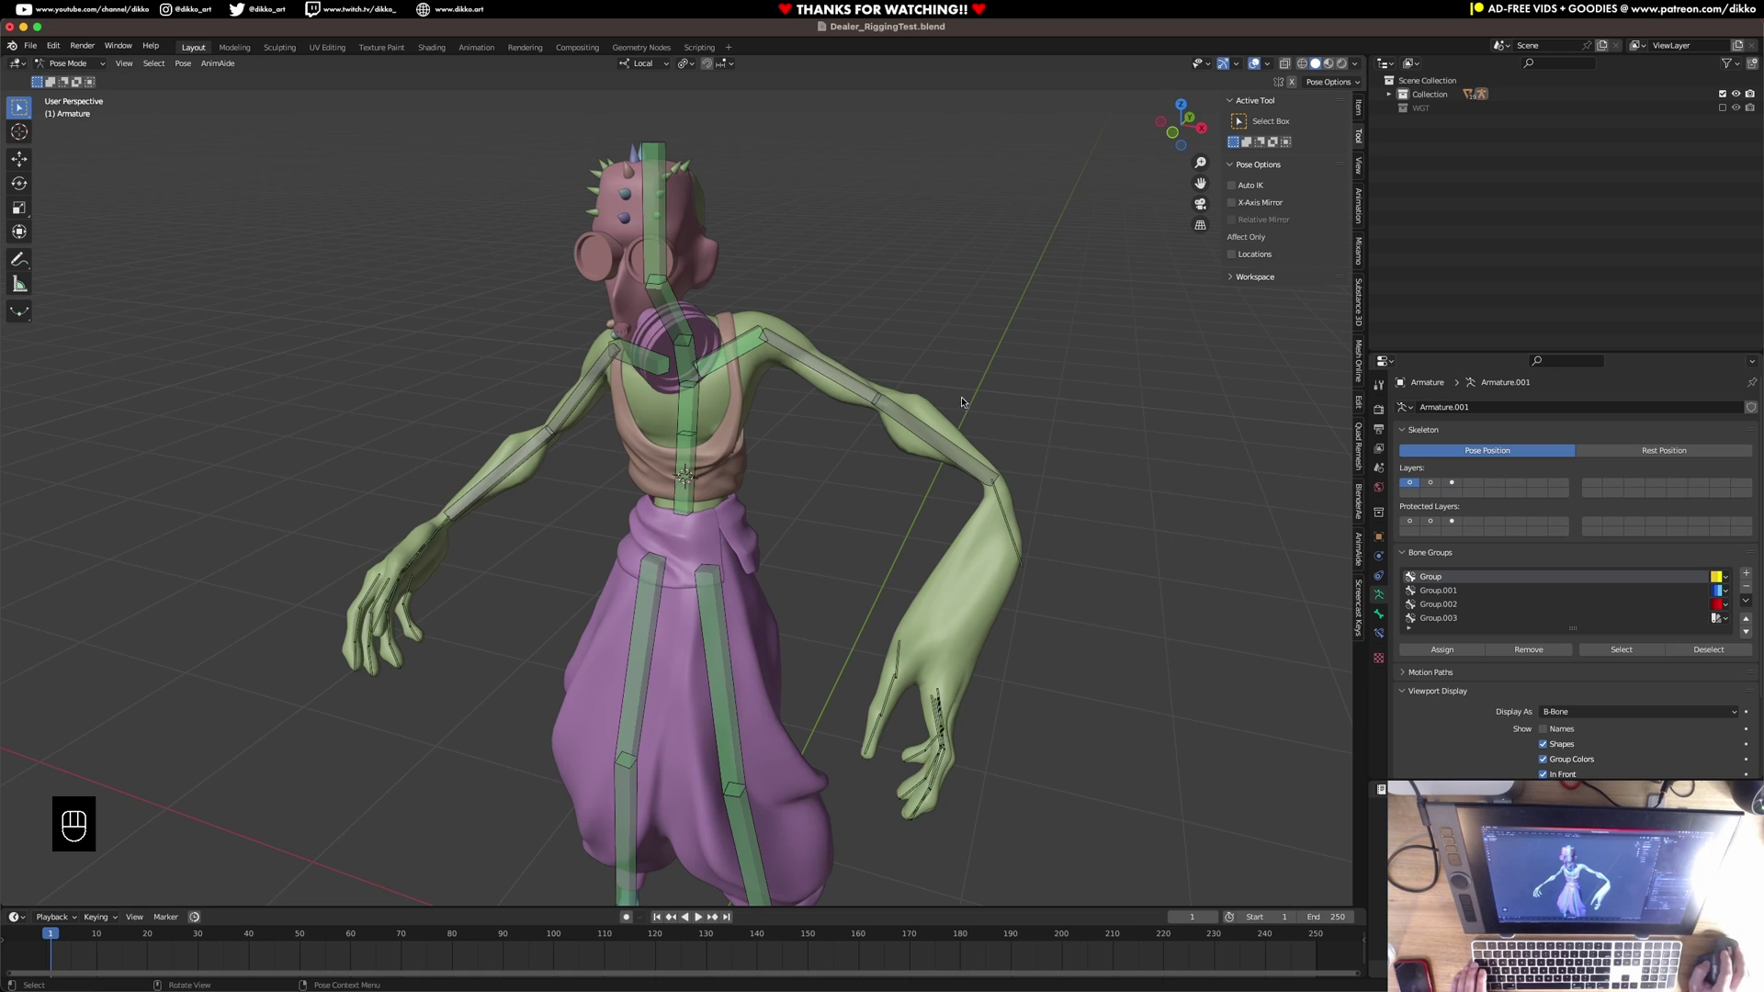
{"action": "left_click", "coordinate": [817, 368]}
{"action": "left_click", "coordinate": [1010, 491]}
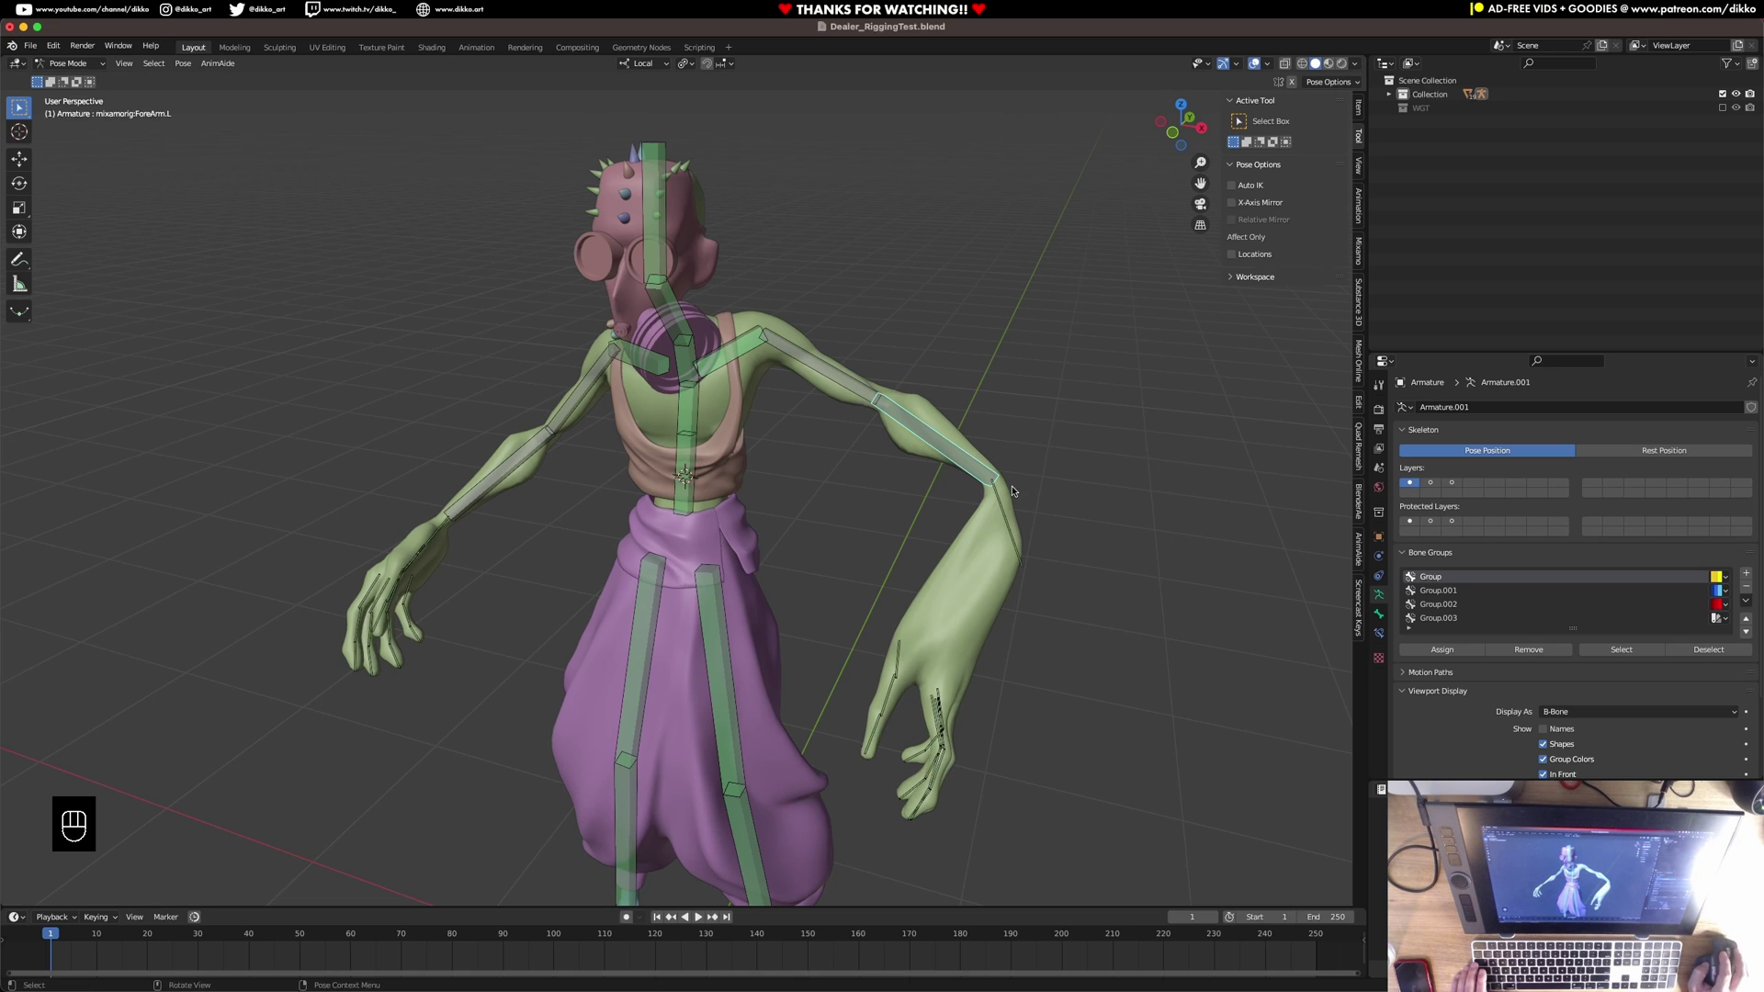
Display the first, second and third bone layers together again and select the left shoulder control.
{"action": "left_click", "coordinate": [1452, 483]}
{"action": "left_click", "coordinate": [1410, 482], "text": "shift"}
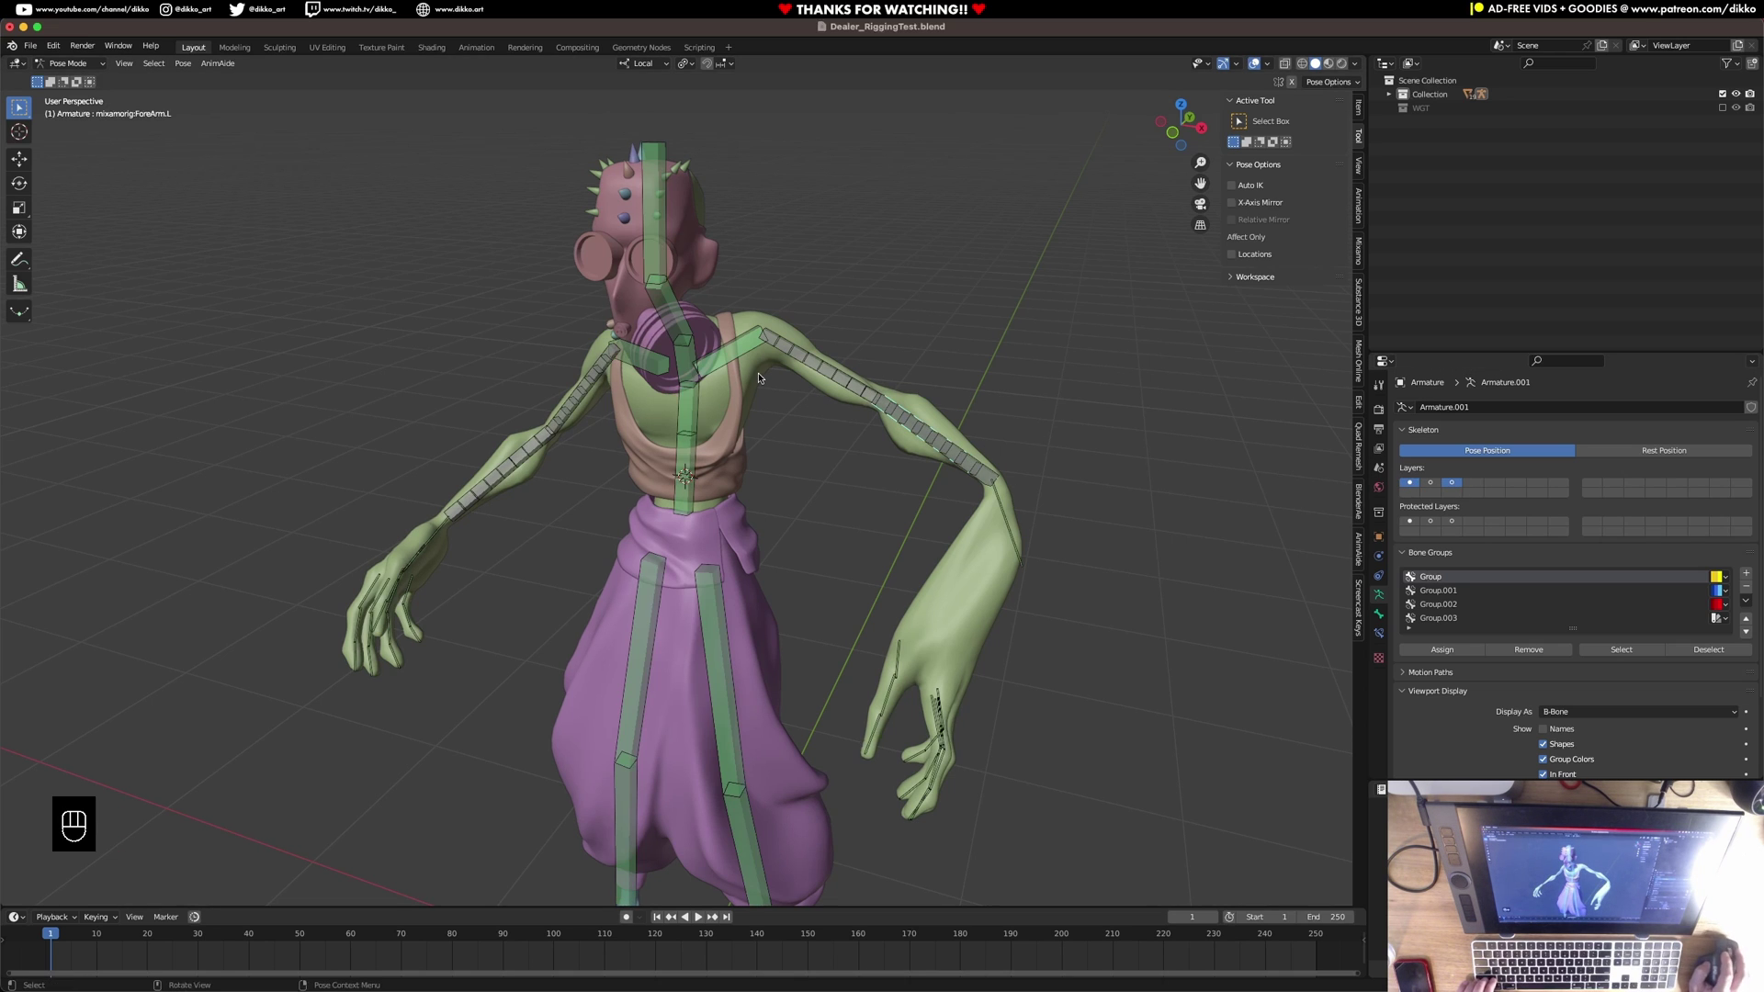
{"action": "left_click", "coordinate": [1430, 482], "text": "shift"}
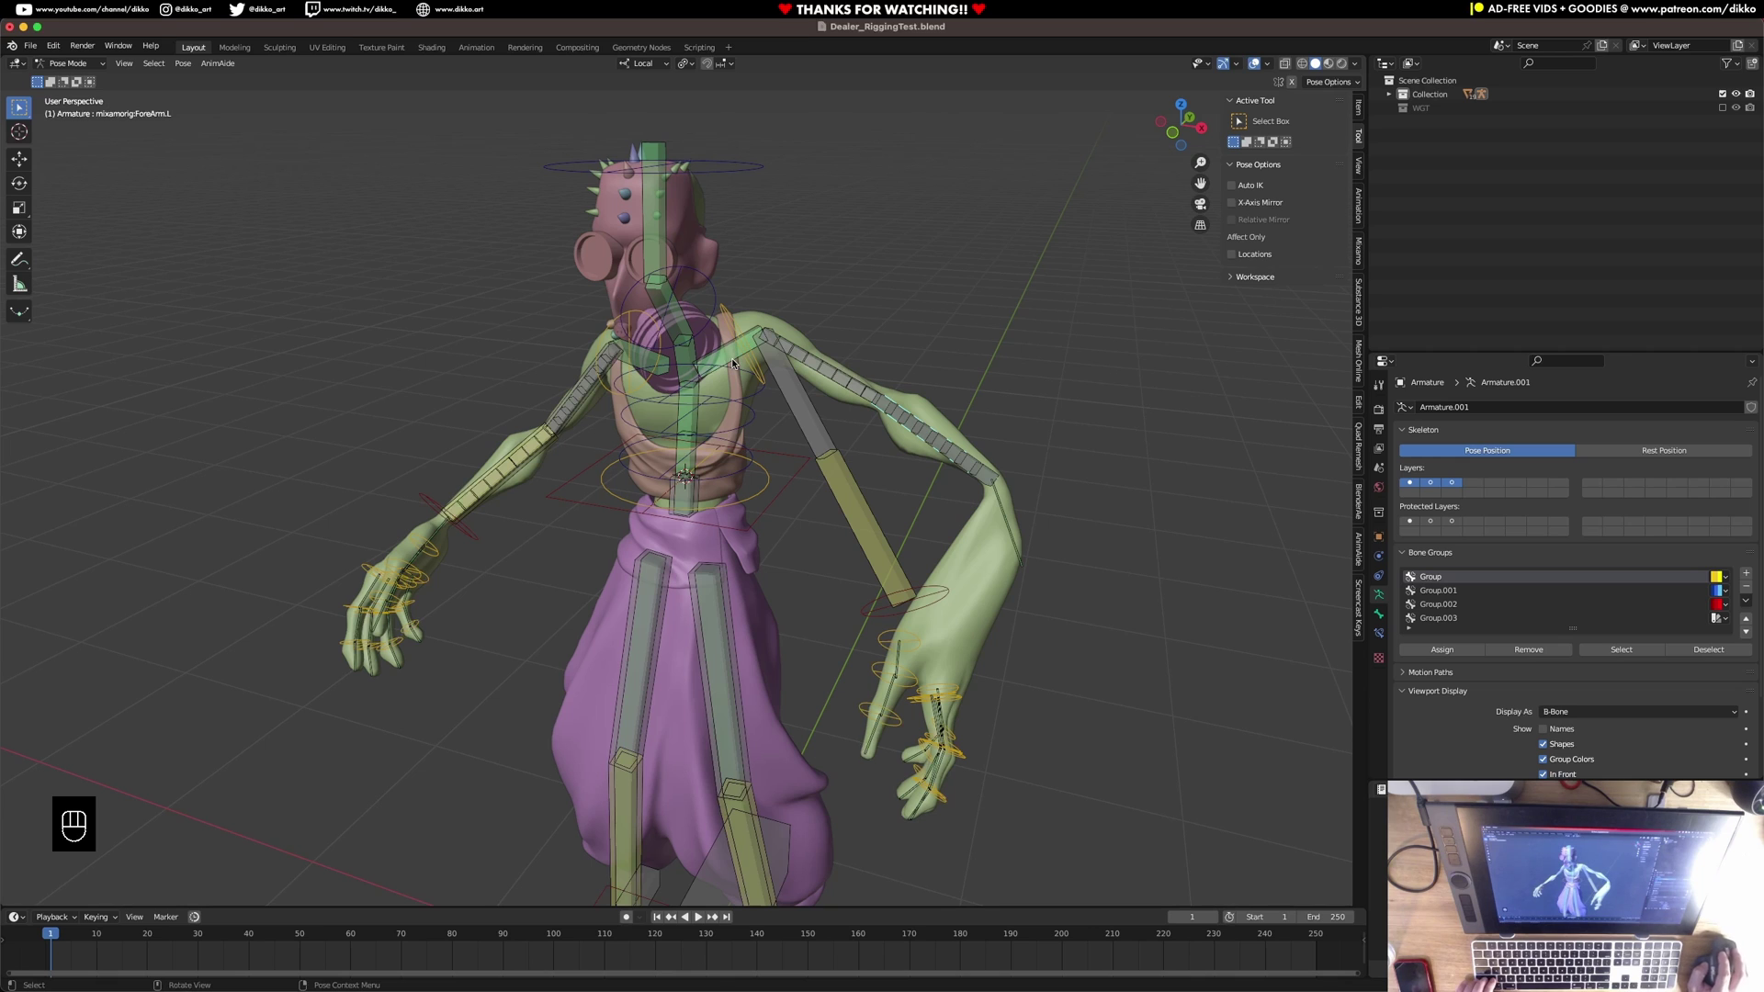
{"action": "left_click", "coordinate": [1452, 482]}
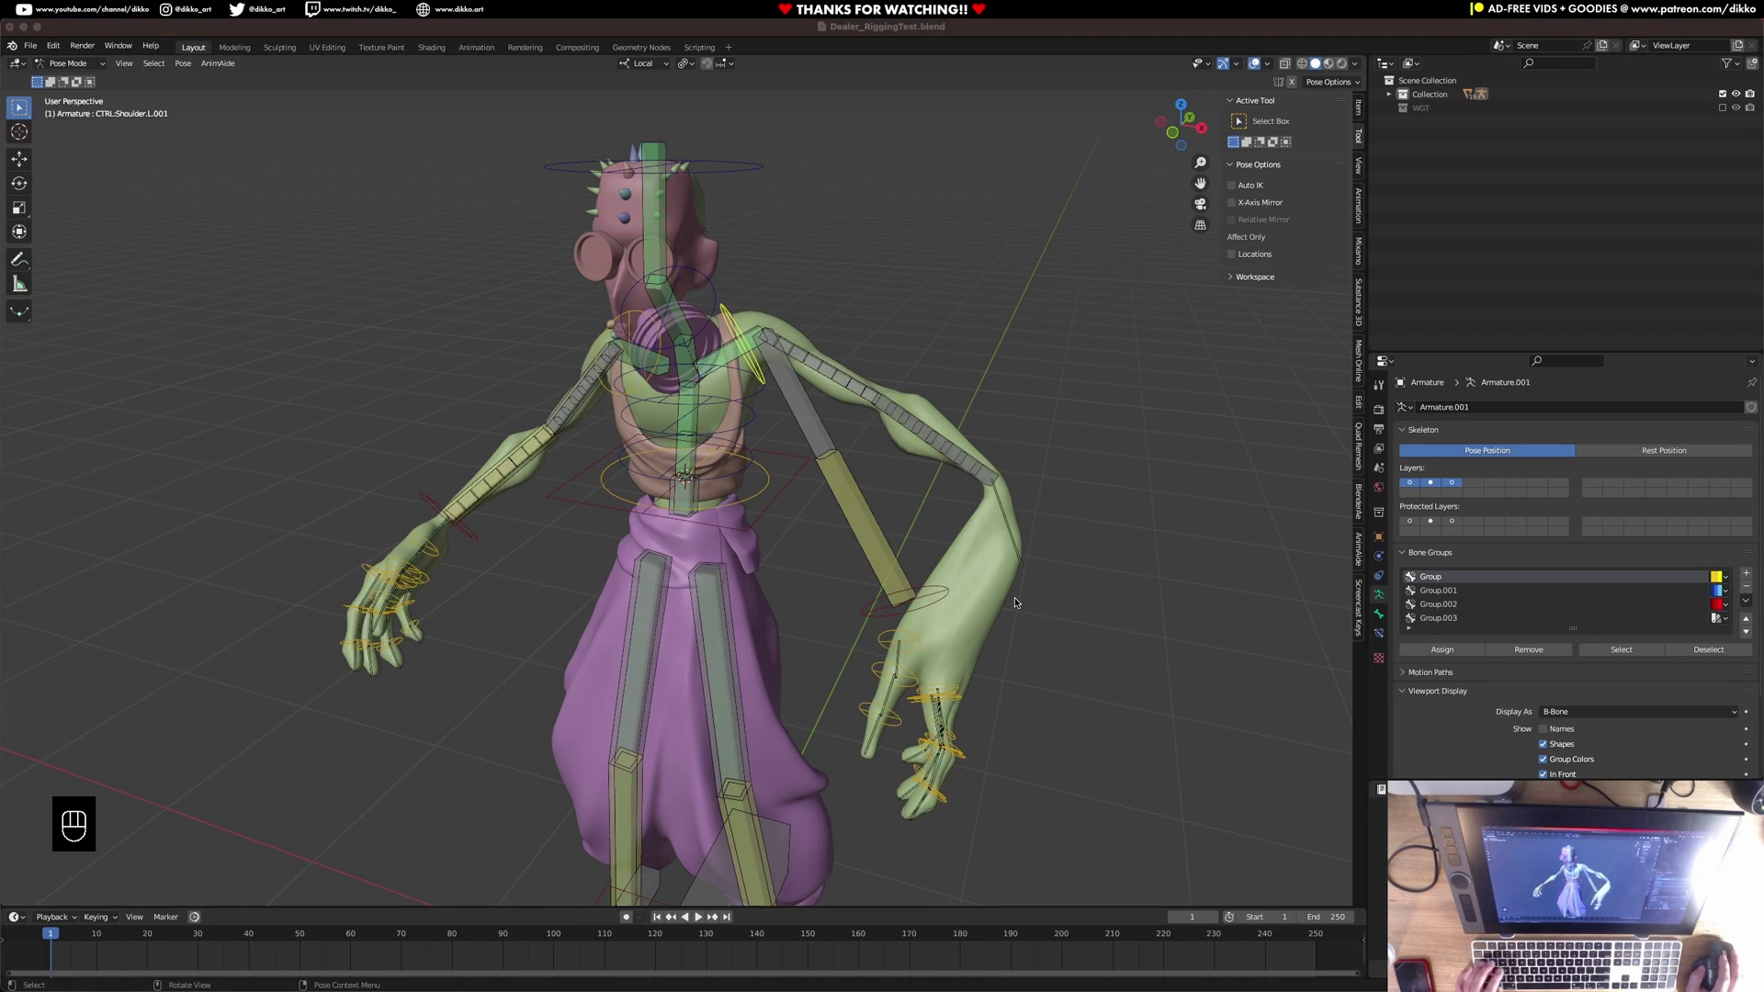
Clear the rotation of the left IK forearm bone and the left shoulder control.
{"action": "left_click", "coordinate": [836, 485]}
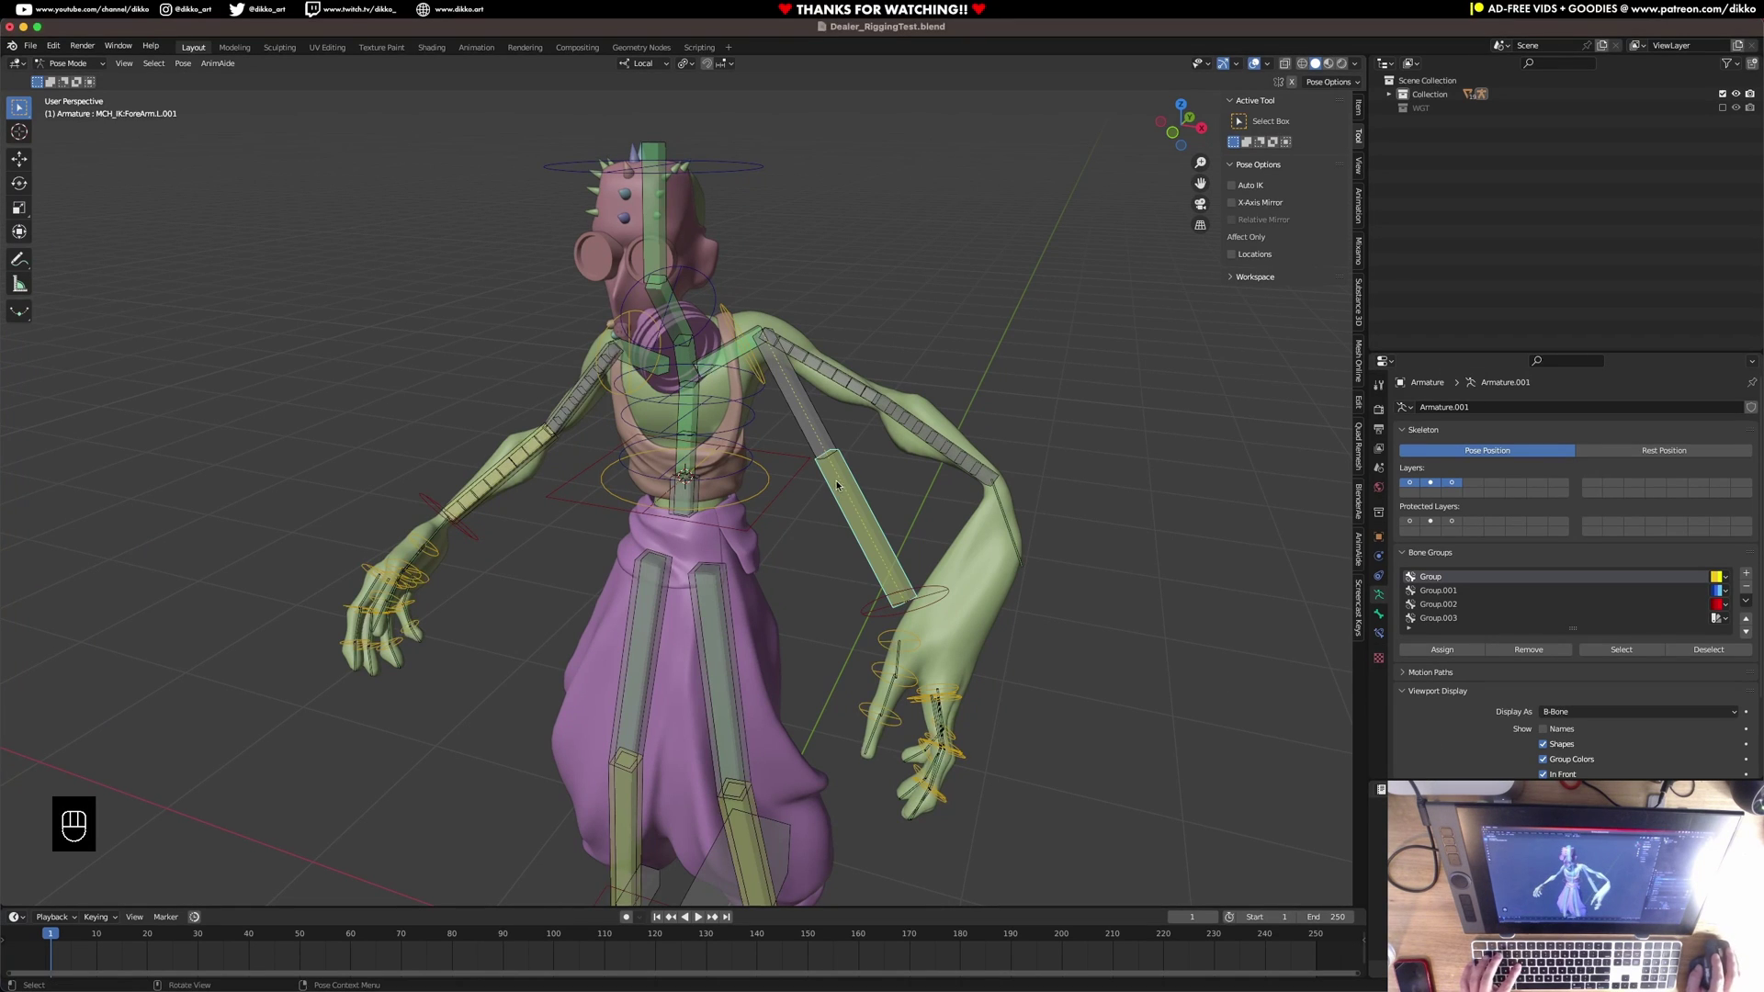
{"action": "key", "text": "alt+r"}
{"action": "left_click", "coordinate": [759, 372]}
{"action": "key", "text": "alt+r"}
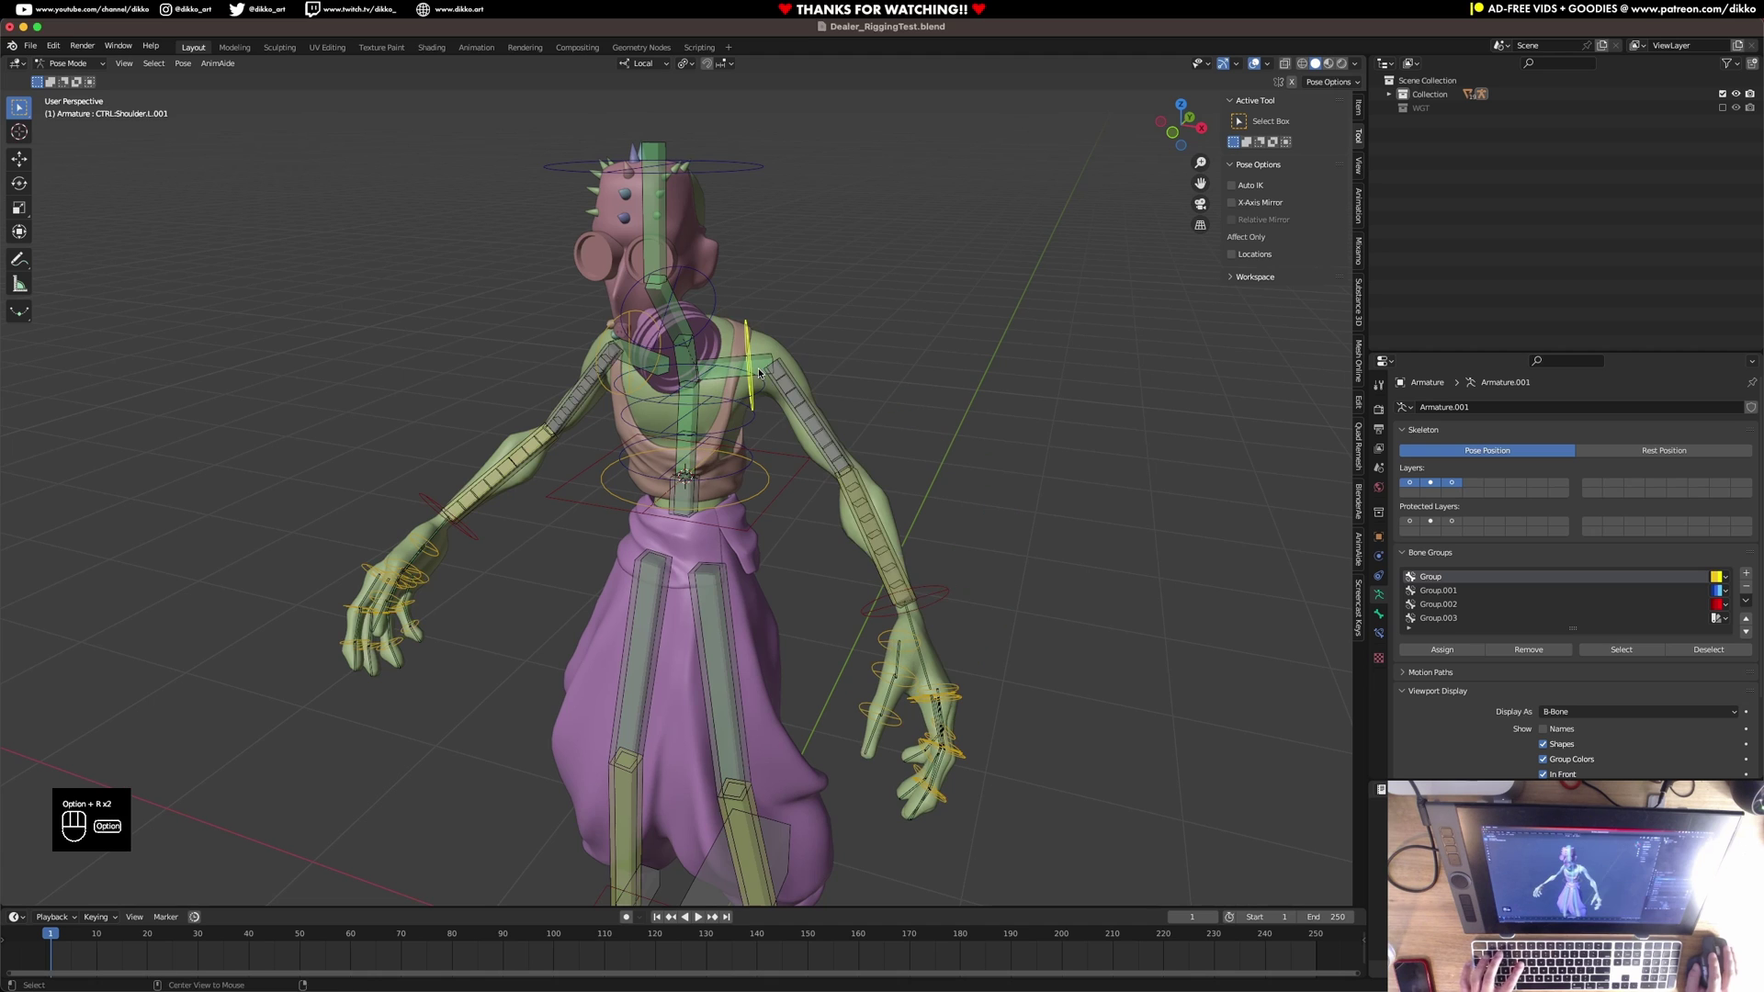
Isolate the first bone layer to inspect the left upper arm and forearm deform bones, and add the second layer to the display.
{"action": "middle_click_drag", "start_coordinate": [759, 373], "coordinate": [797, 356]}
{"action": "scroll", "coordinate": [798, 357], "scroll_direction": "up", "scroll_amount": 2}
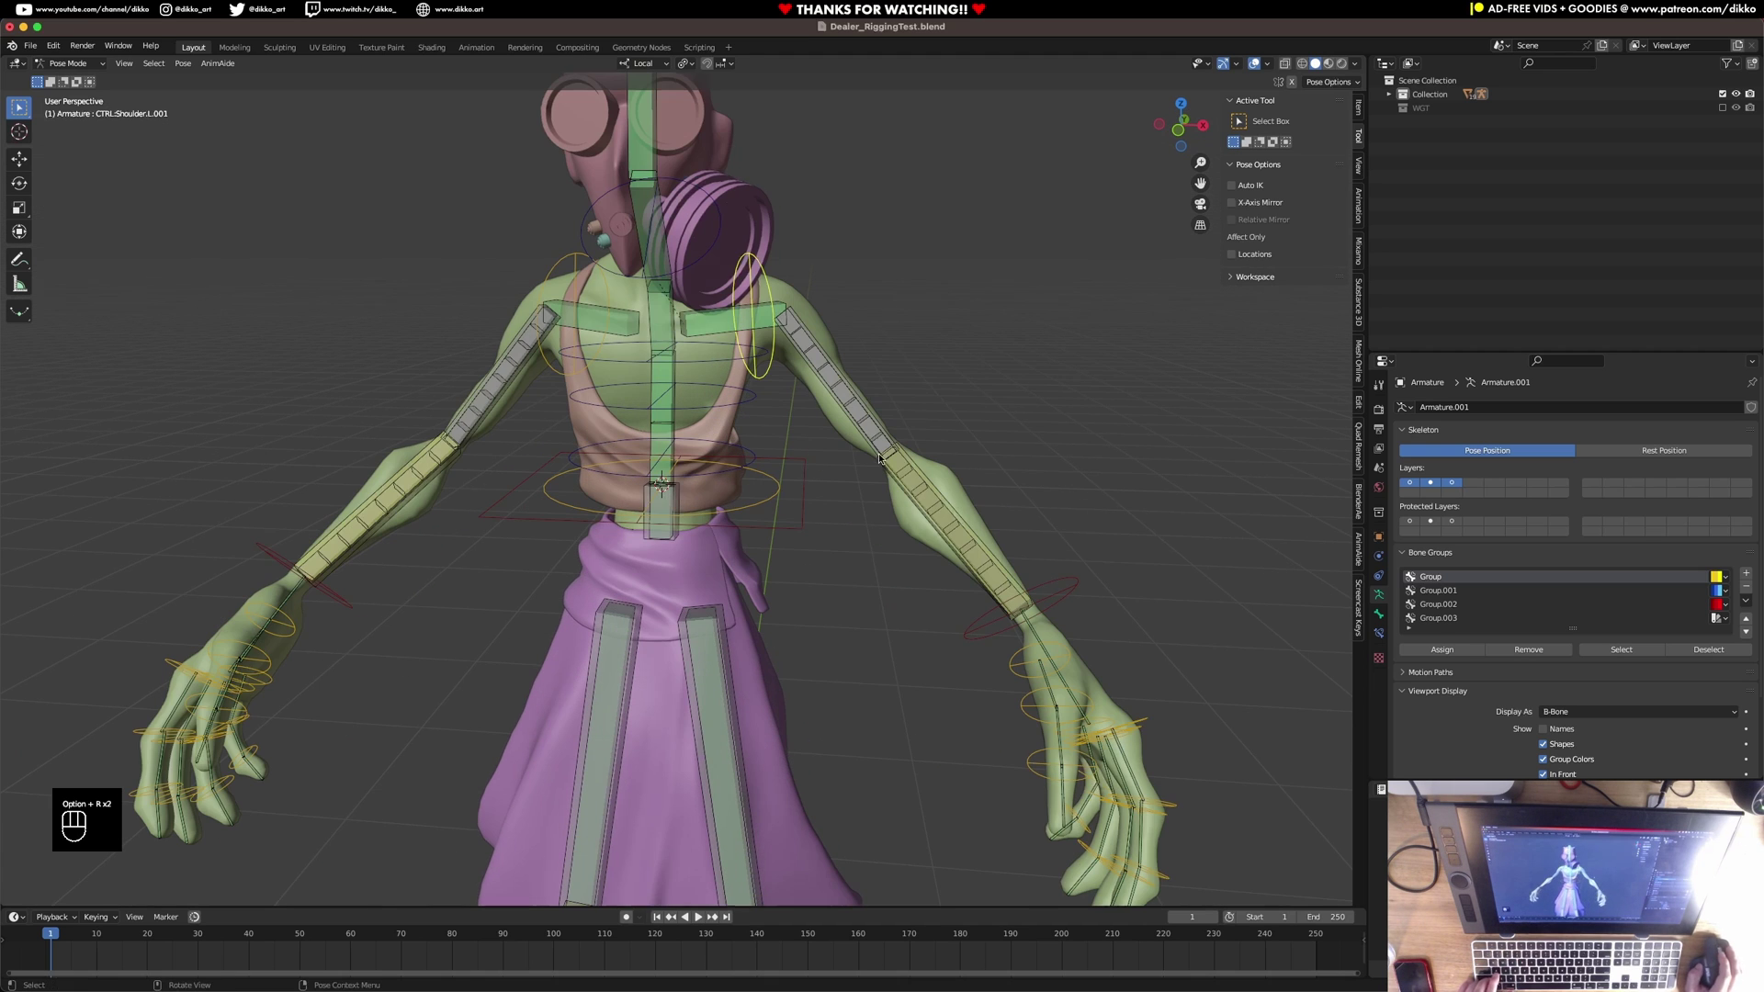
{"action": "left_click", "coordinate": [1408, 483]}
{"action": "left_click", "coordinate": [798, 331]}
{"action": "left_click", "coordinate": [960, 518]}
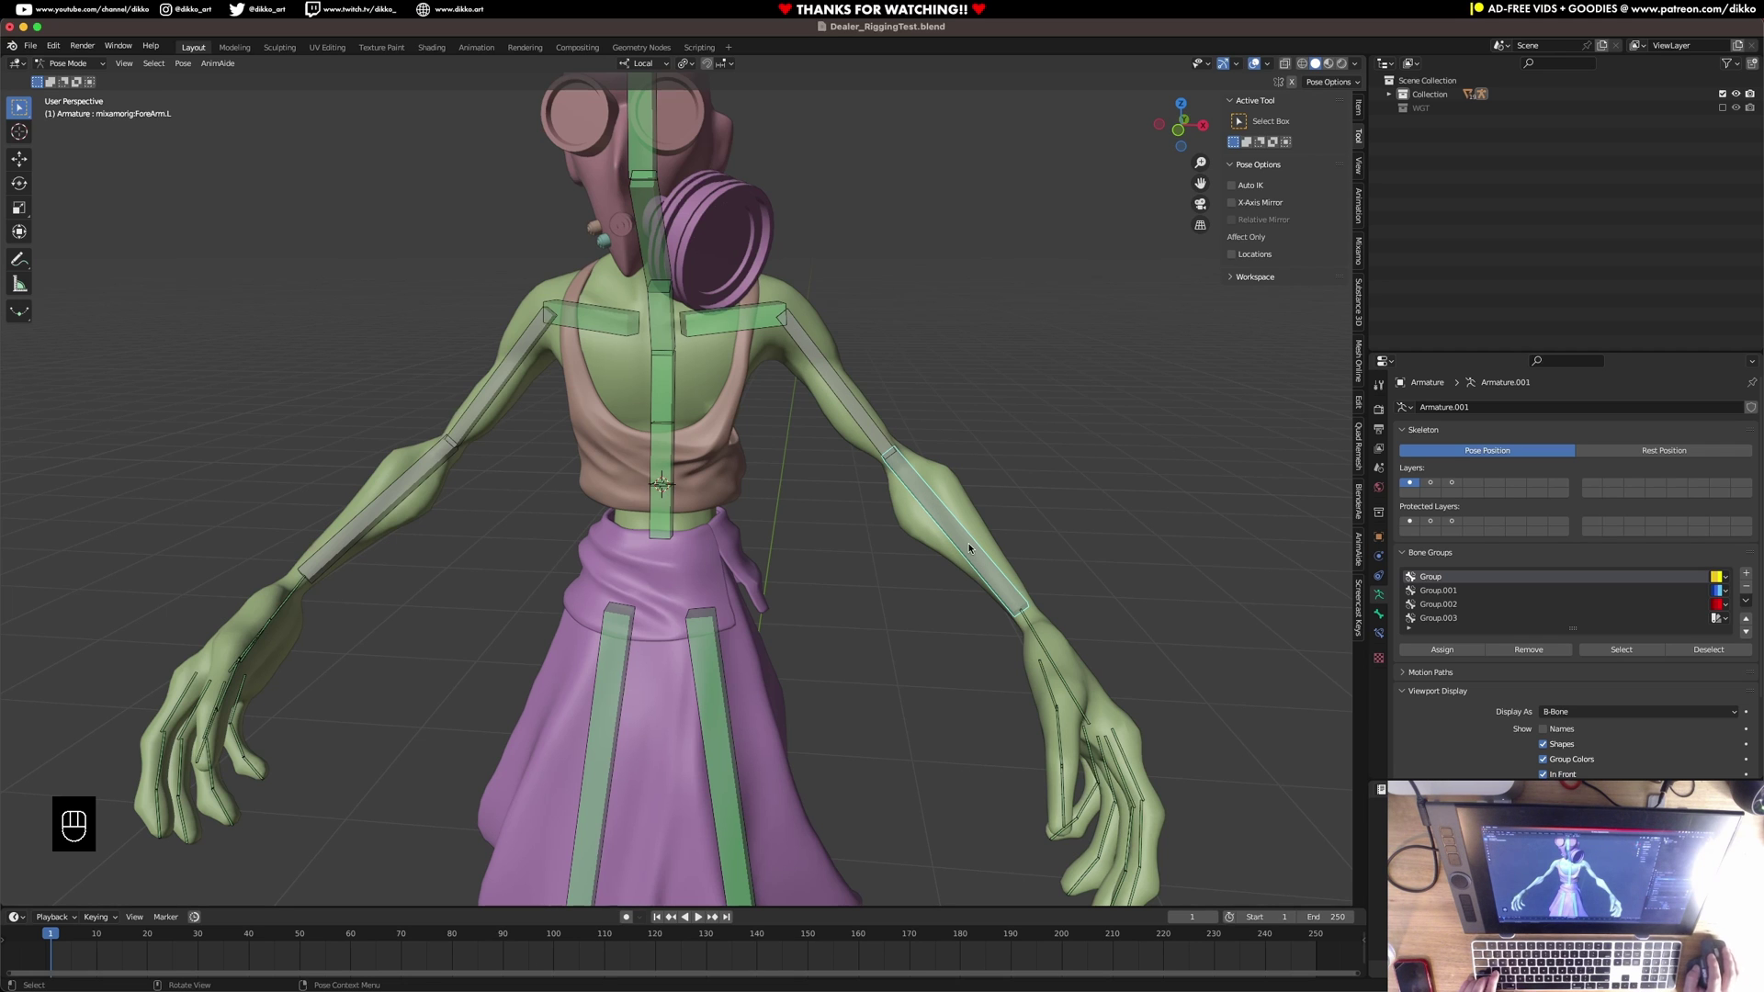
{"action": "mouse_move", "coordinate": [990, 549]}
{"action": "middle_mouse_down"}
{"action": "mouse_move", "coordinate": [956, 579]}
{"action": "mouse_move", "coordinate": [973, 556]}
{"action": "middle_mouse_up"}
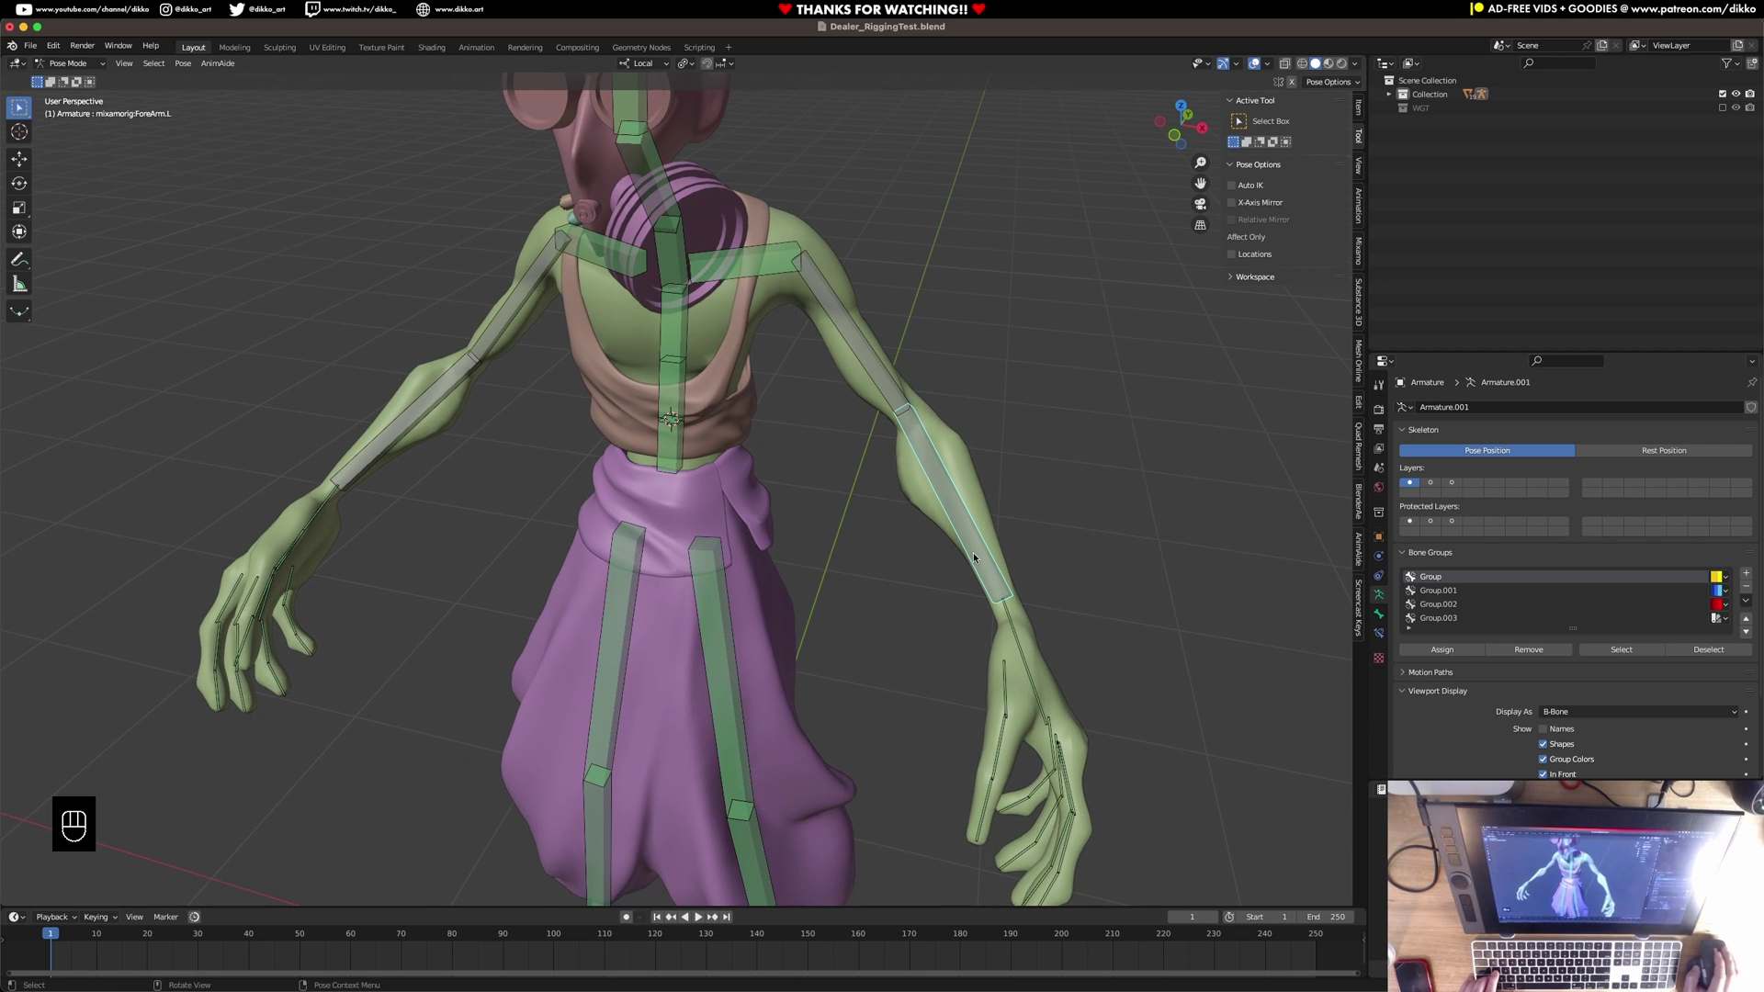
{"action": "left_click", "coordinate": [1431, 482], "text": "shift"}
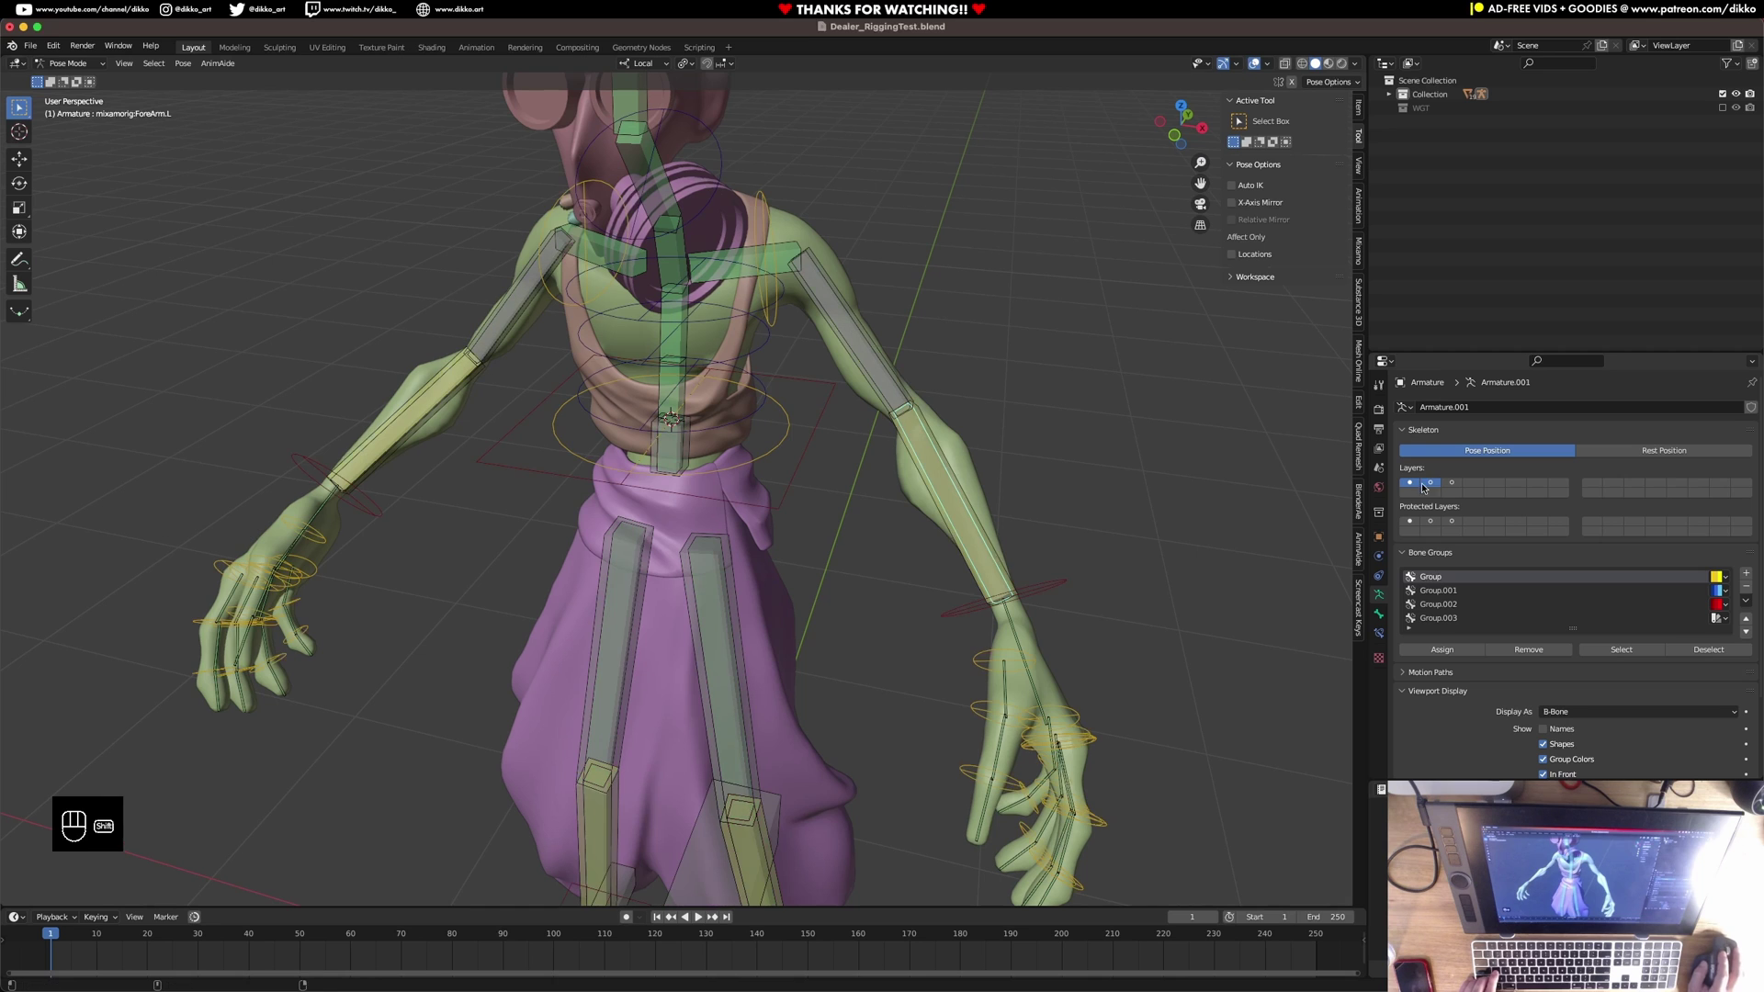
Try a strong trackball rotation of the left hand control to test the wrist twist, and undo it.
{"action": "left_click", "coordinate": [1055, 593]}
{"action": "key", "text": "r"}
{"action": "key", "text": "r"}
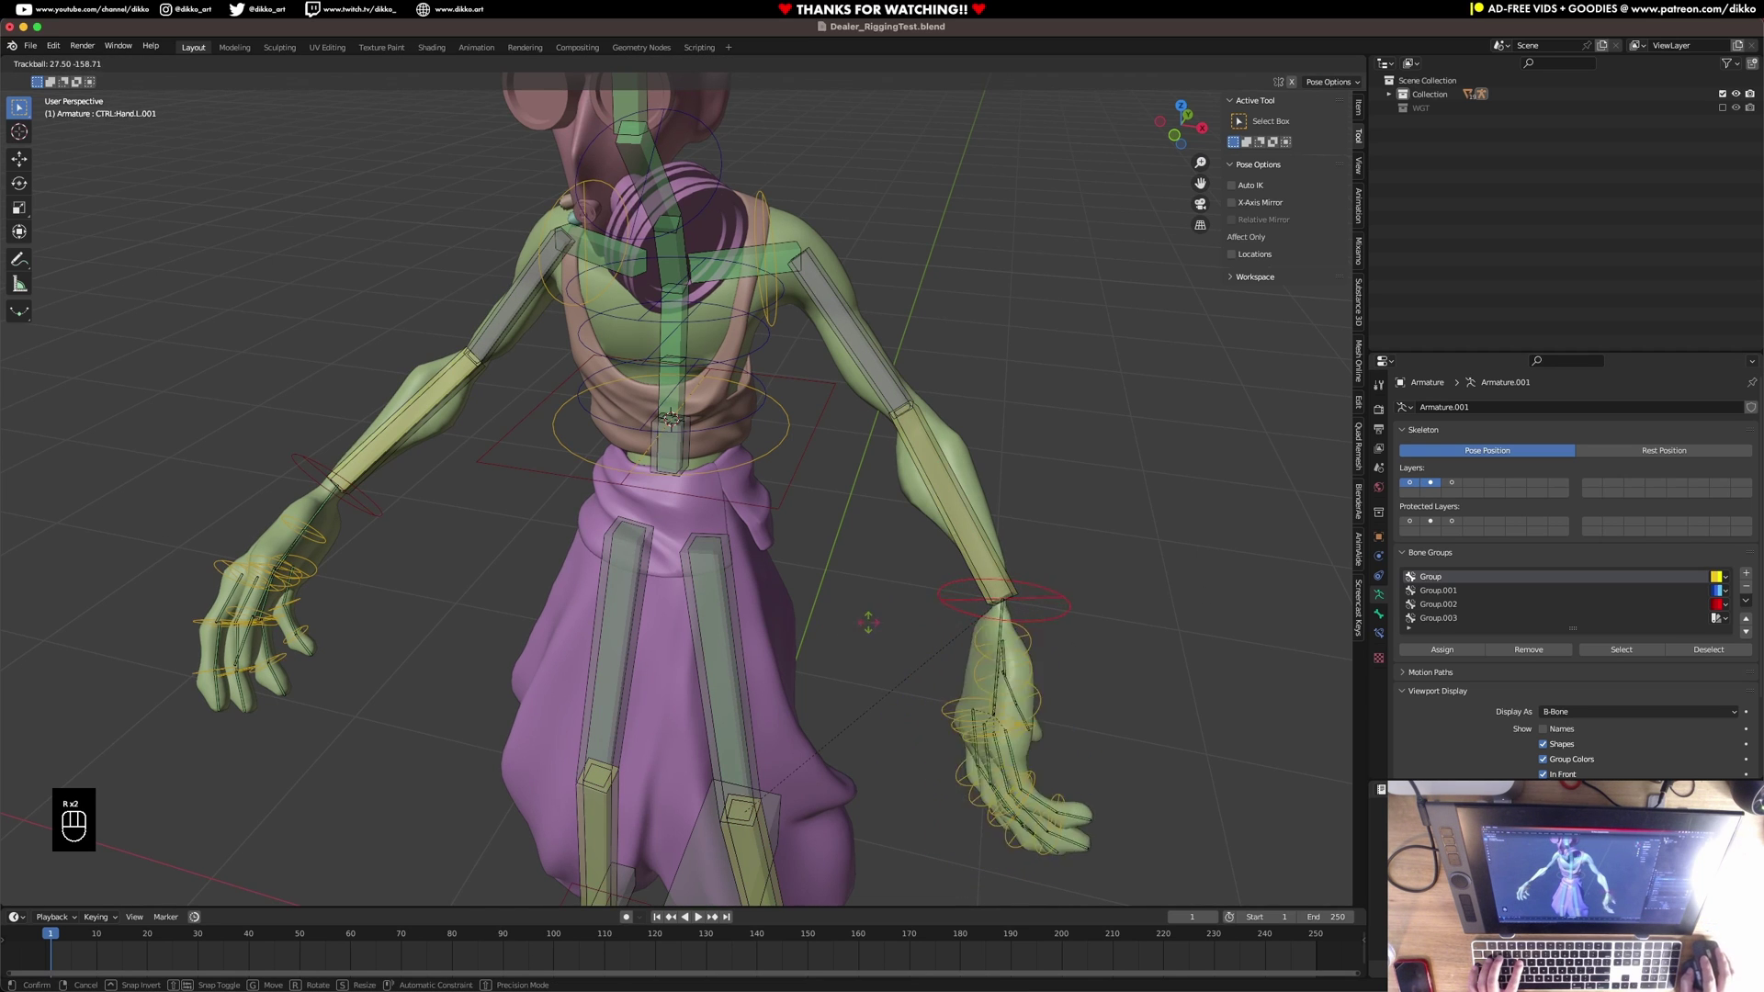
{"action": "left_click", "coordinate": [1121, 570]}
{"action": "key", "text": "super+z"}
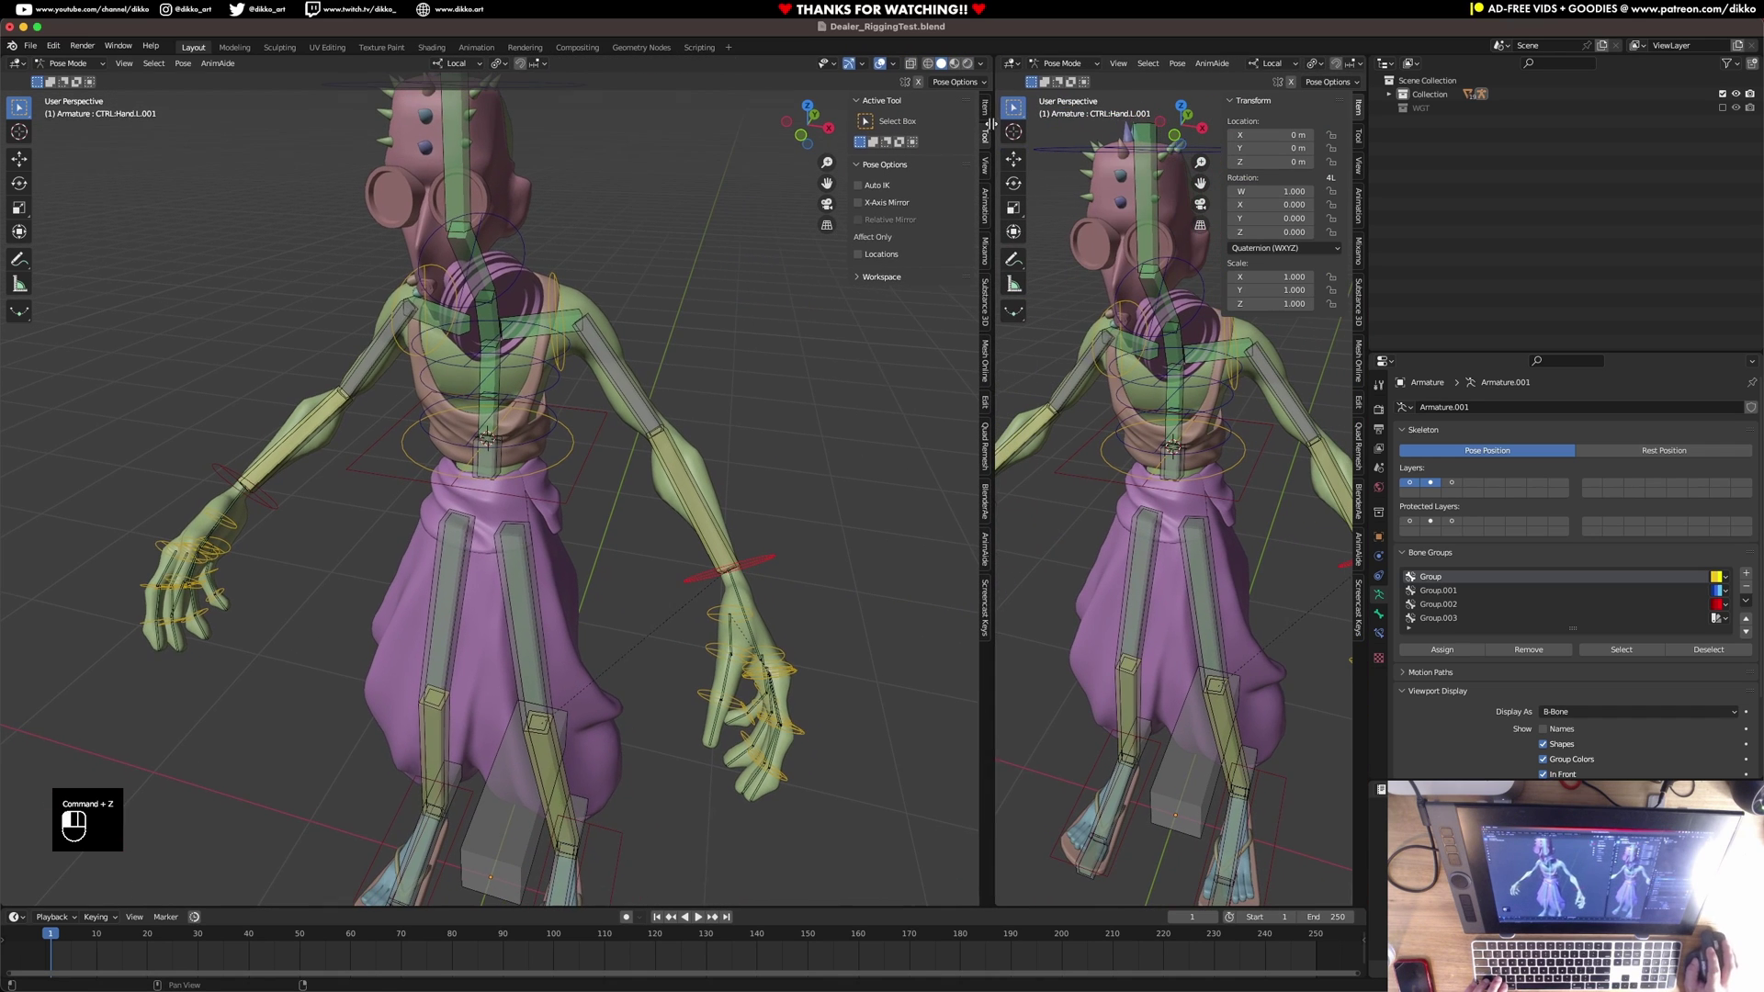
Set up a second 3D viewport beside the first with overlays hidden and the left arm in view.
{"action": "left_click_drag", "start_coordinate": [990, 124], "coordinate": [987, 124]}
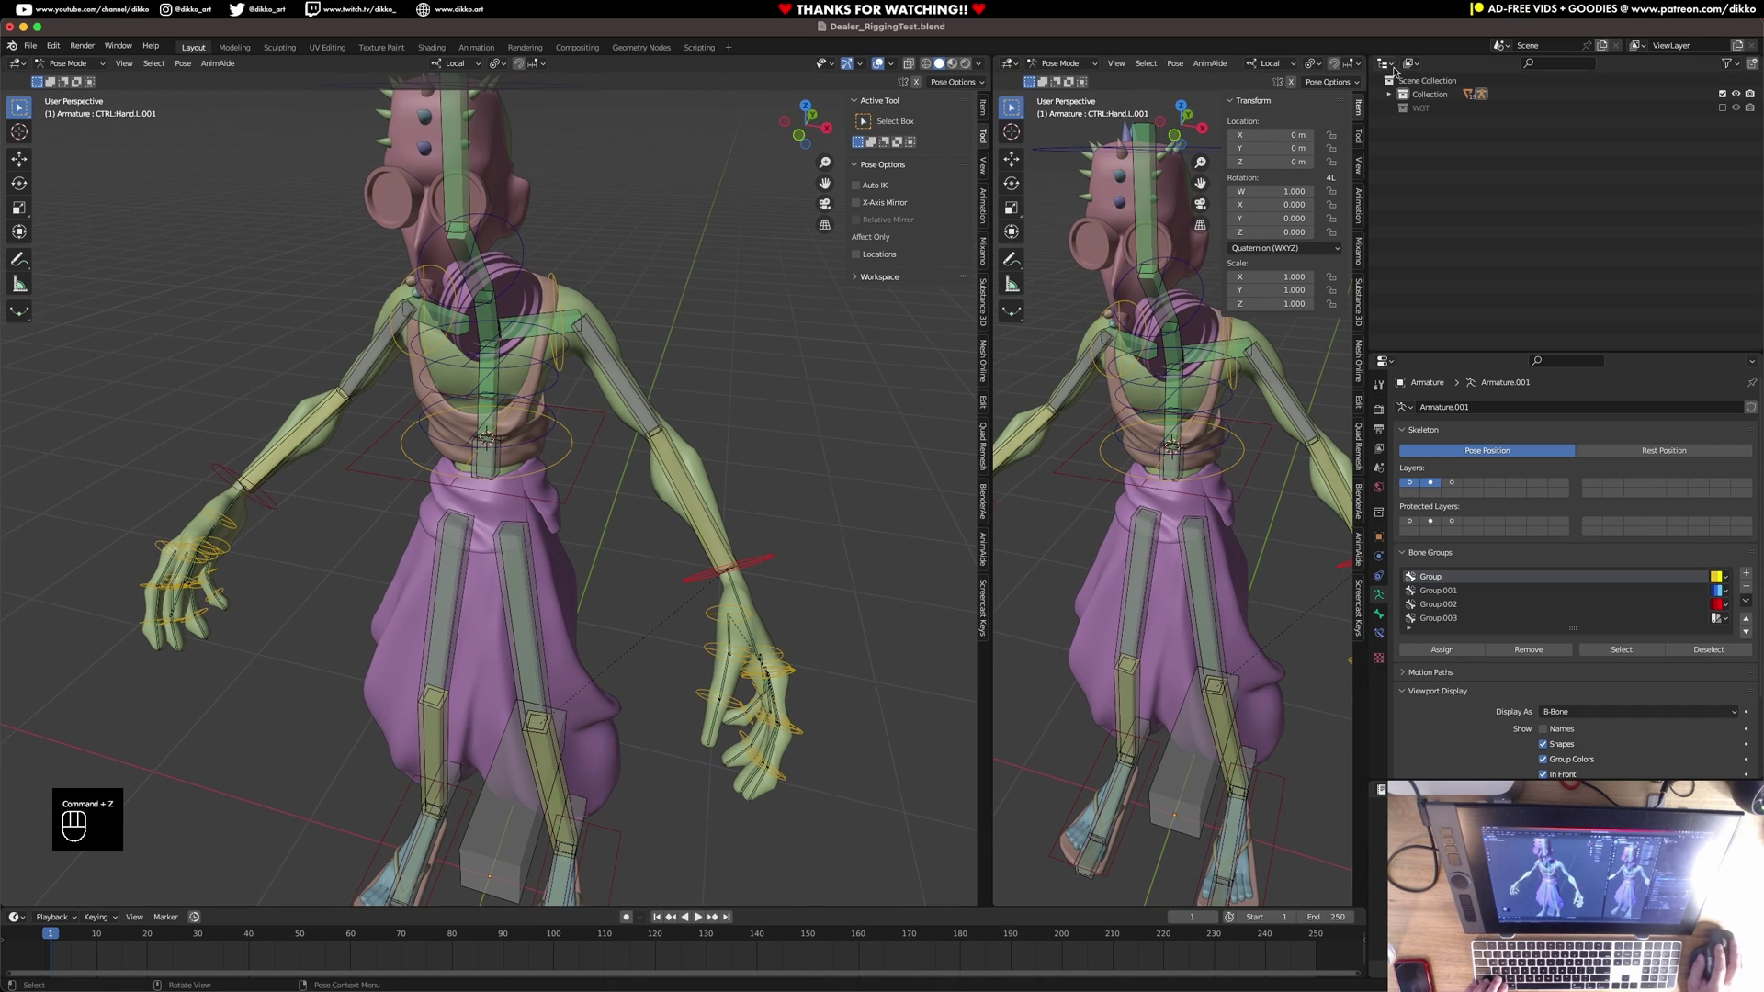
{"action": "scroll", "coordinate": [1195, 62], "scroll_direction": "down", "scroll_amount": 4}
{"action": "left_click", "coordinate": [1267, 63]}
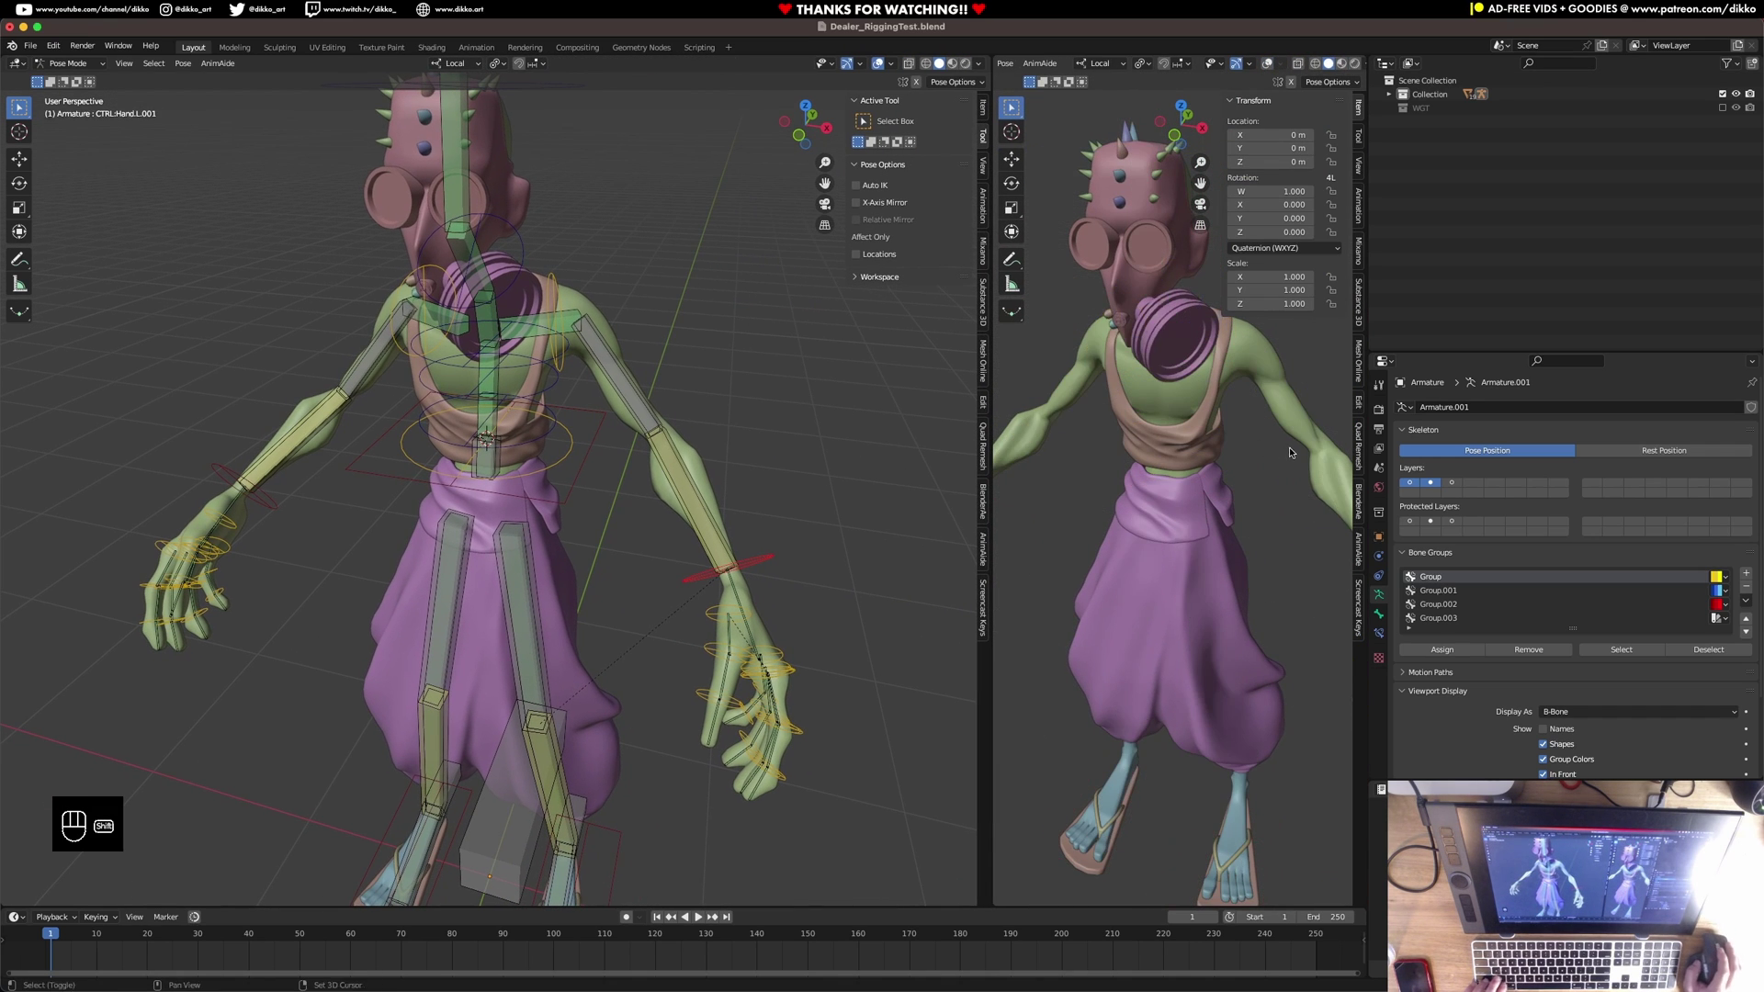
{"action": "middle_click_drag", "start_coordinate": [1290, 452], "coordinate": [1123, 361], "text": "shift"}
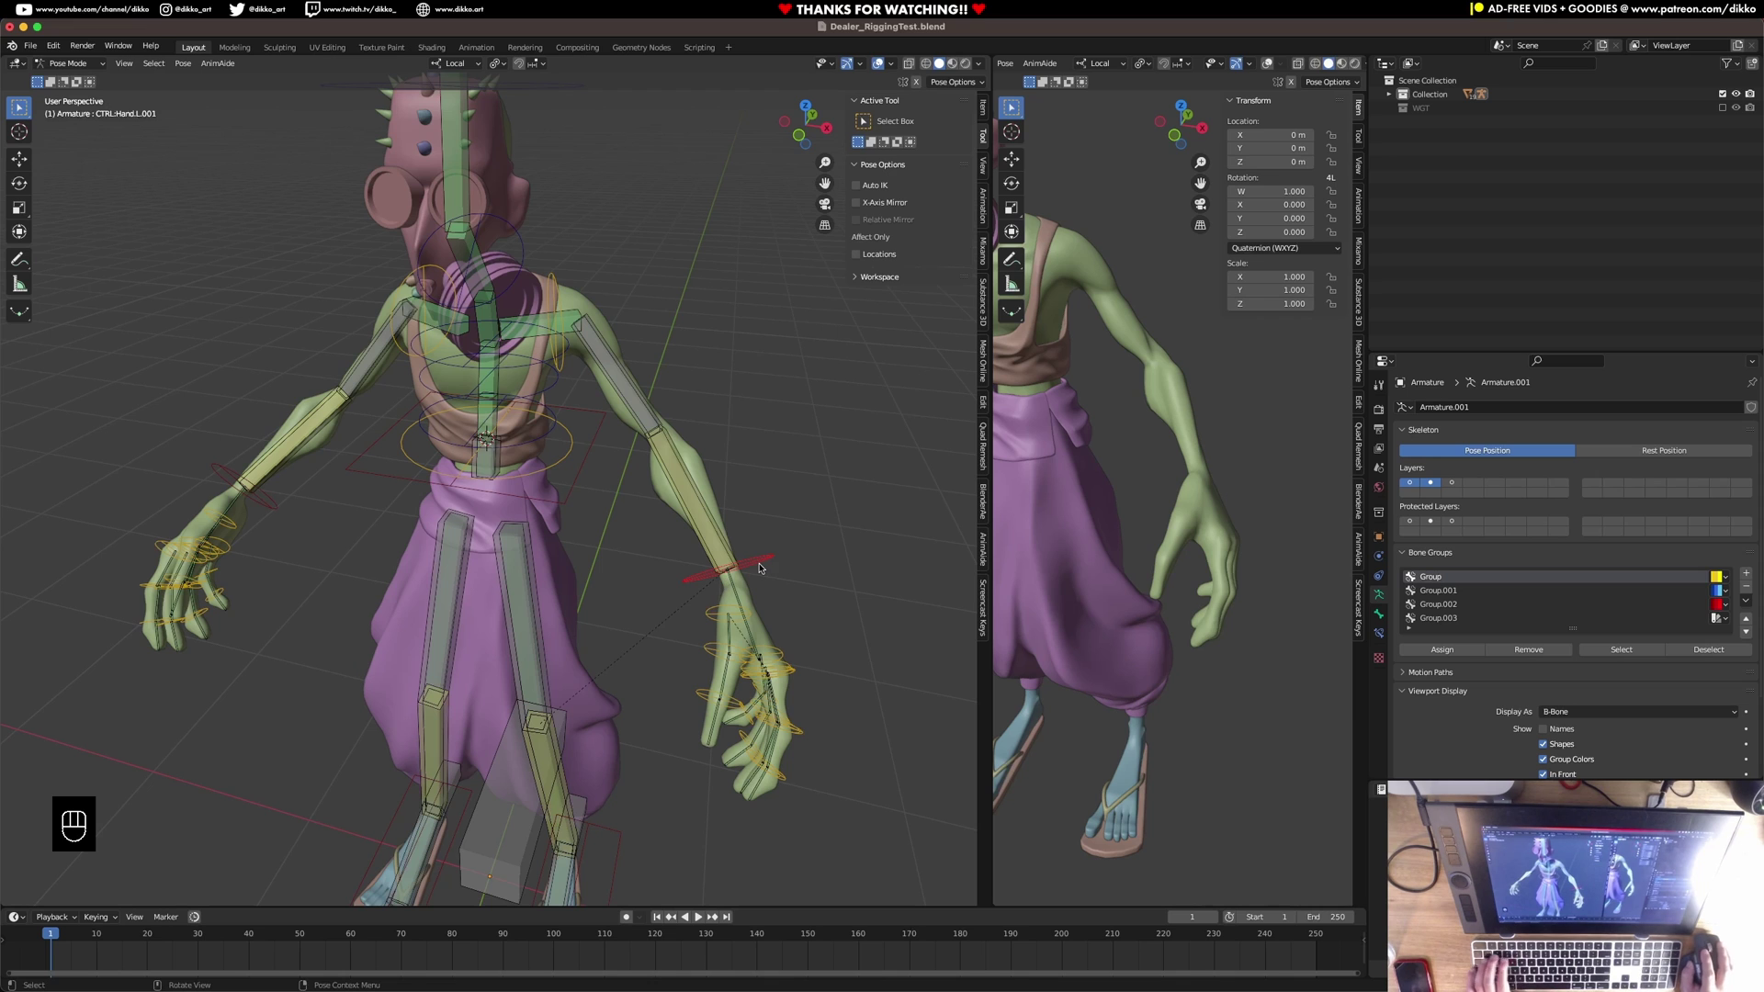
Test the wrist deformation in the overlay-free viewport by trackball-rotating the left hand control, and undo the rotation.
{"action": "key", "text": "r"}
{"action": "key", "text": "r"}
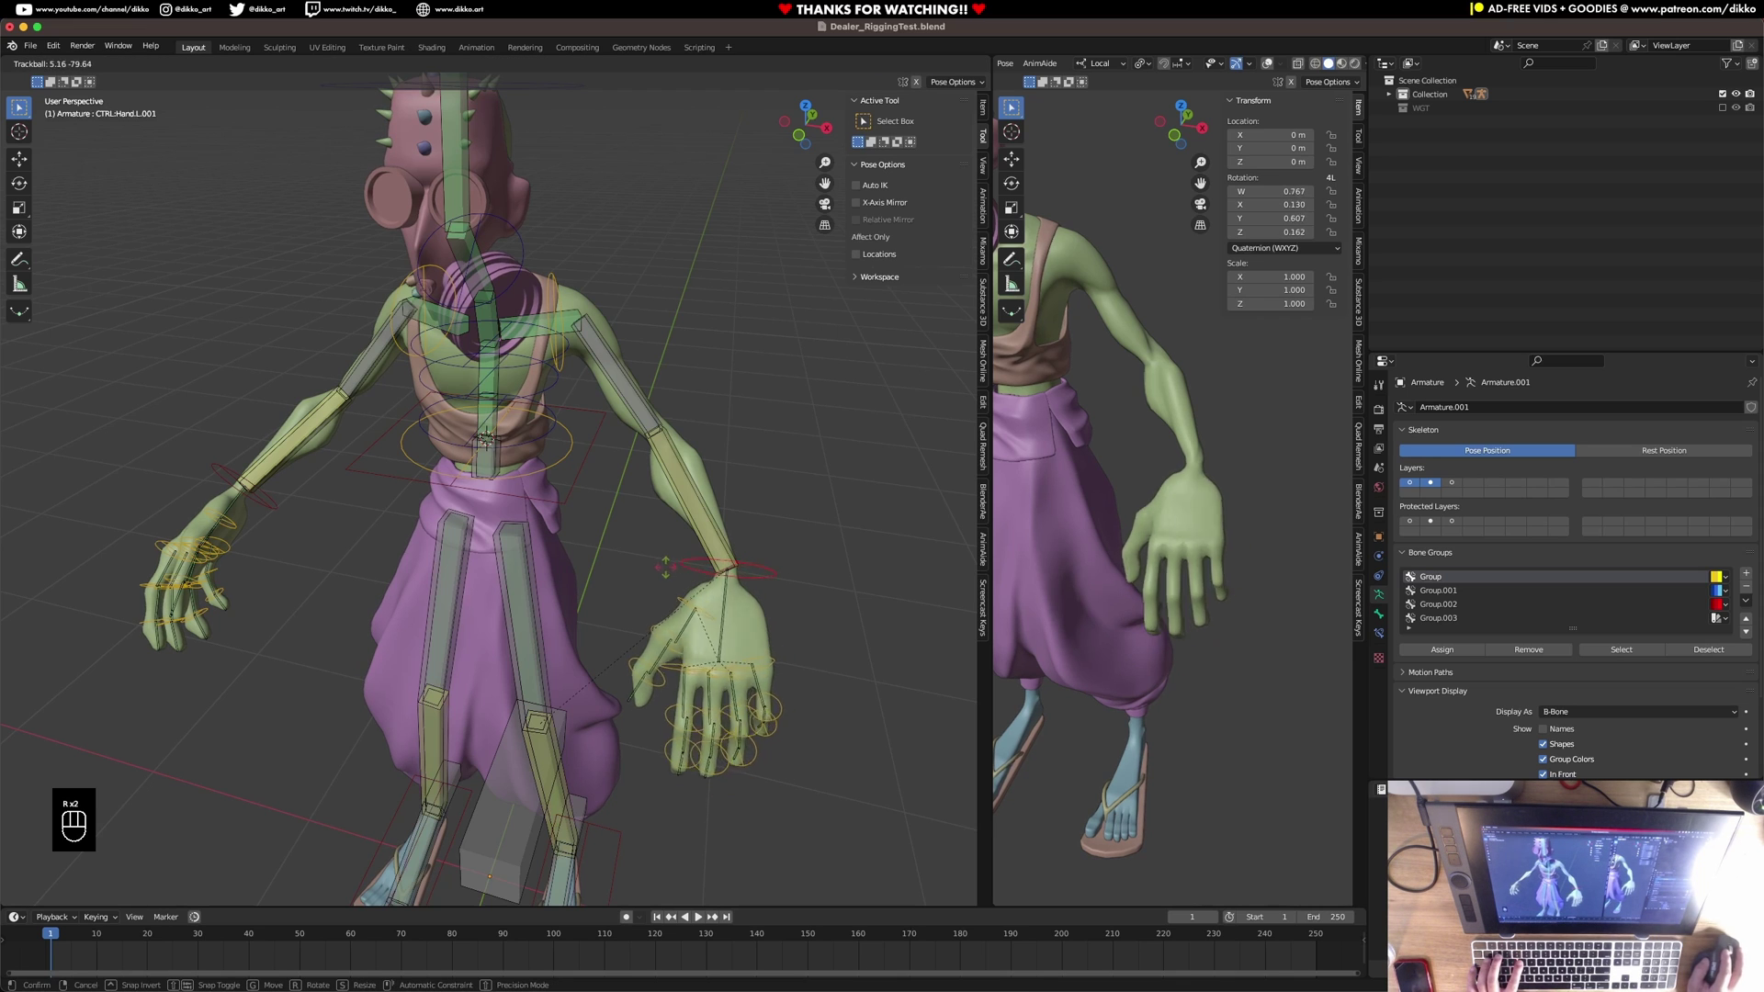
{"action": "left_click", "coordinate": [668, 570]}
{"action": "key", "text": "super+z"}
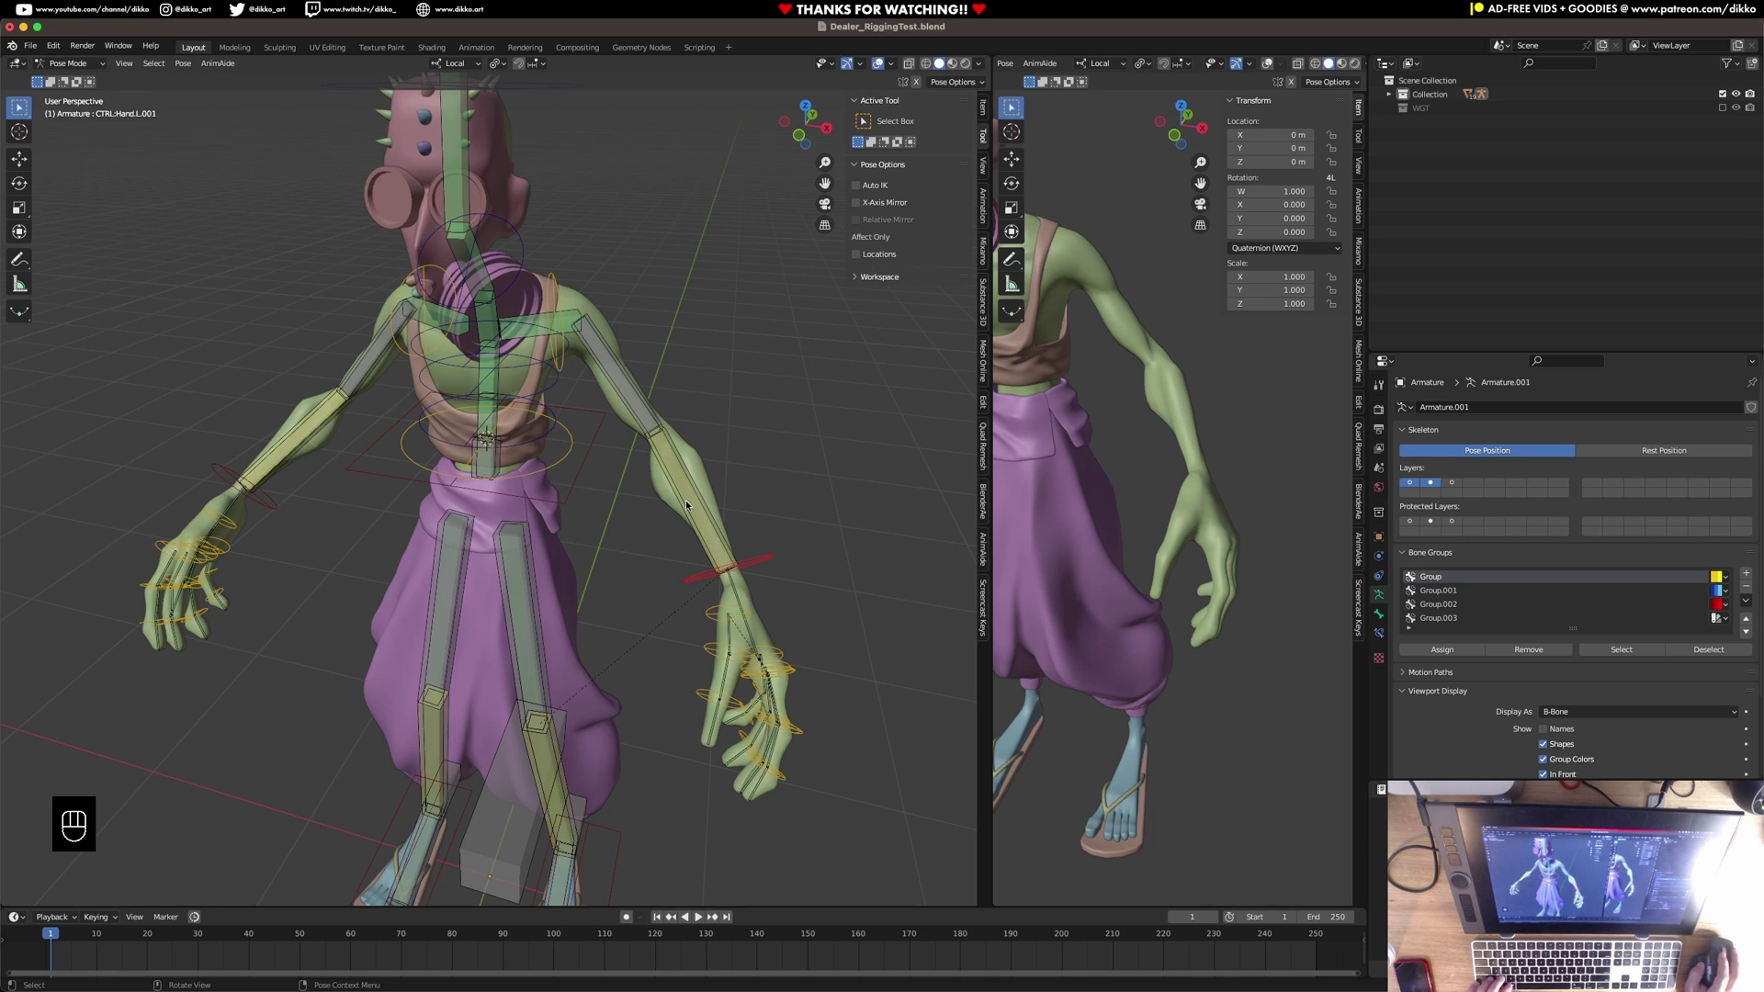
{"action": "middle_click_drag", "start_coordinate": [630, 405], "coordinate": [685, 437]}
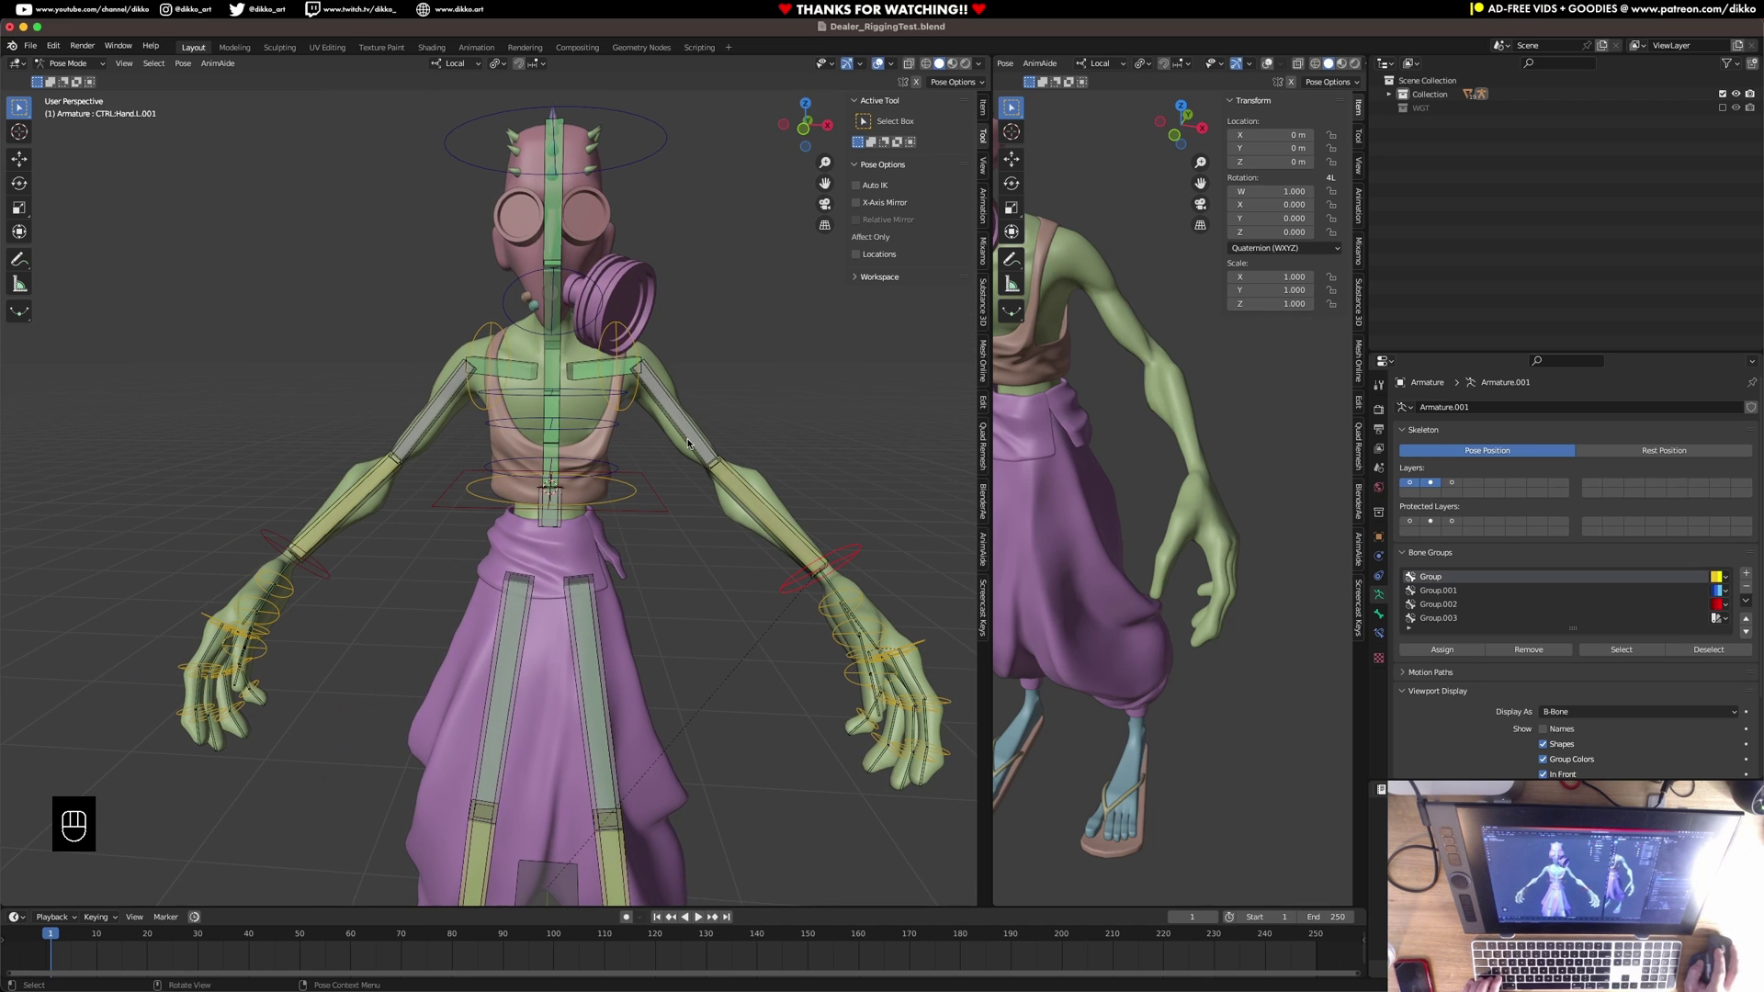
Isolate the first bone layer, check the deform bones of both arms ending with the left forearm, and save the file.
{"action": "left_click", "coordinate": [1415, 483]}
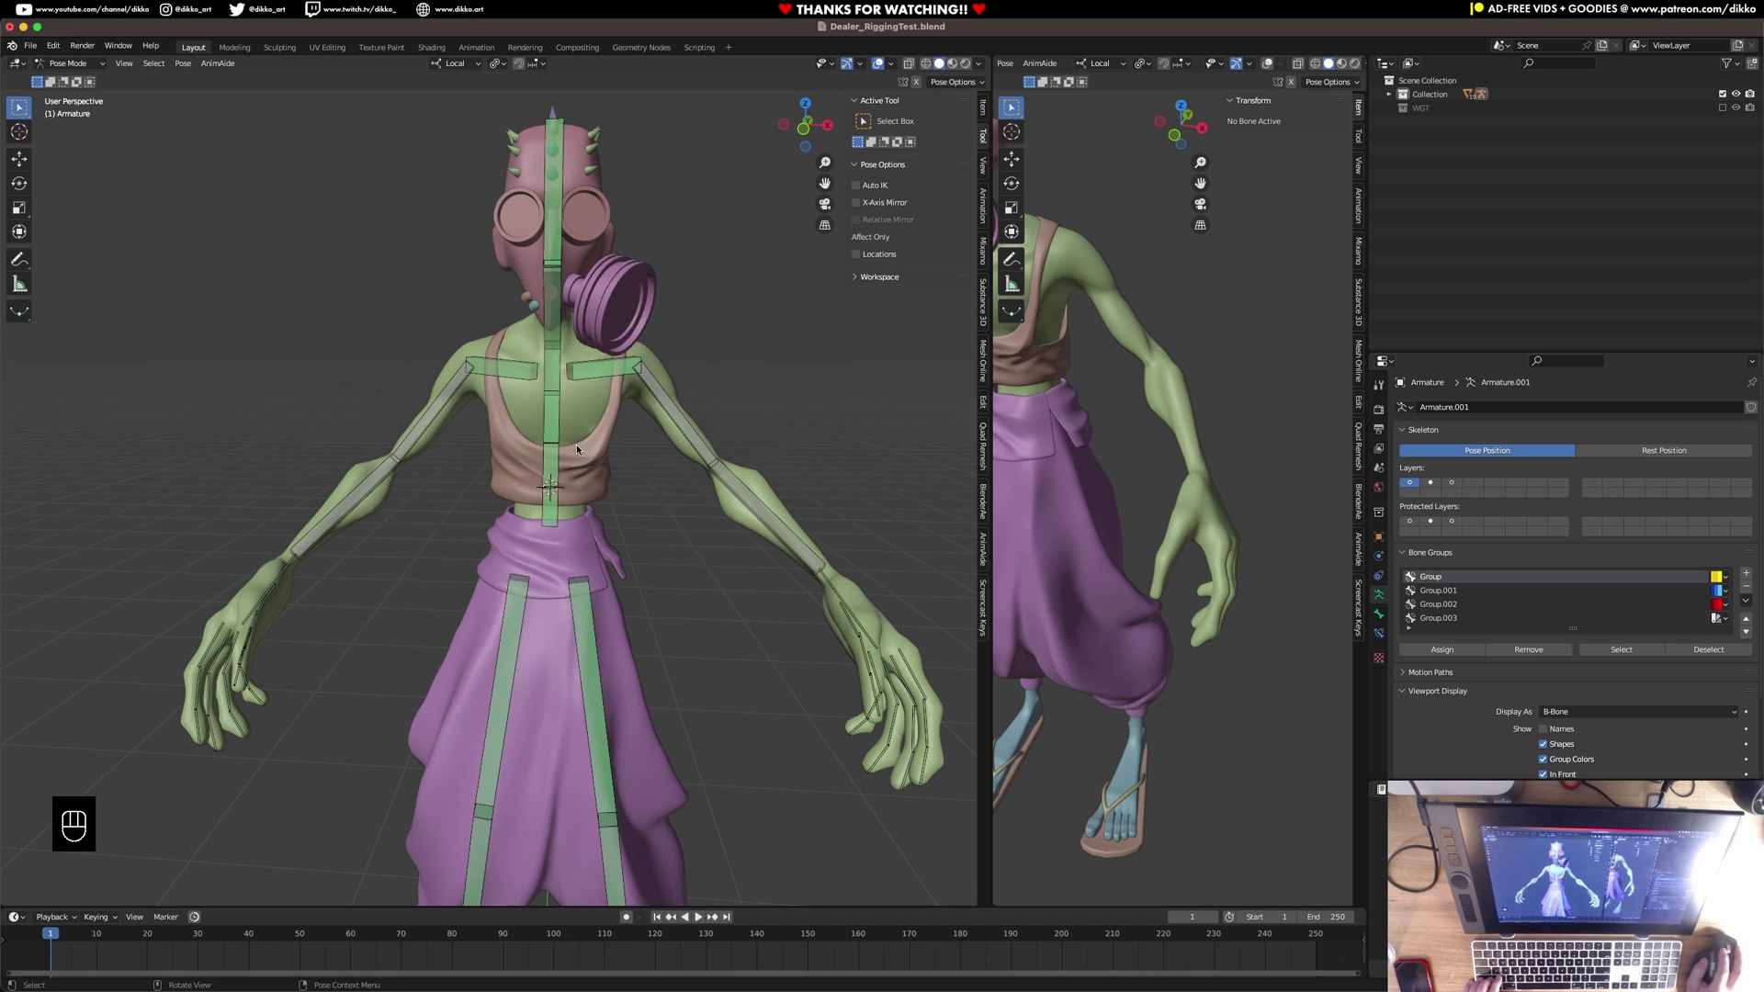
{"action": "left_click", "coordinate": [663, 421]}
{"action": "left_click", "coordinate": [798, 533]}
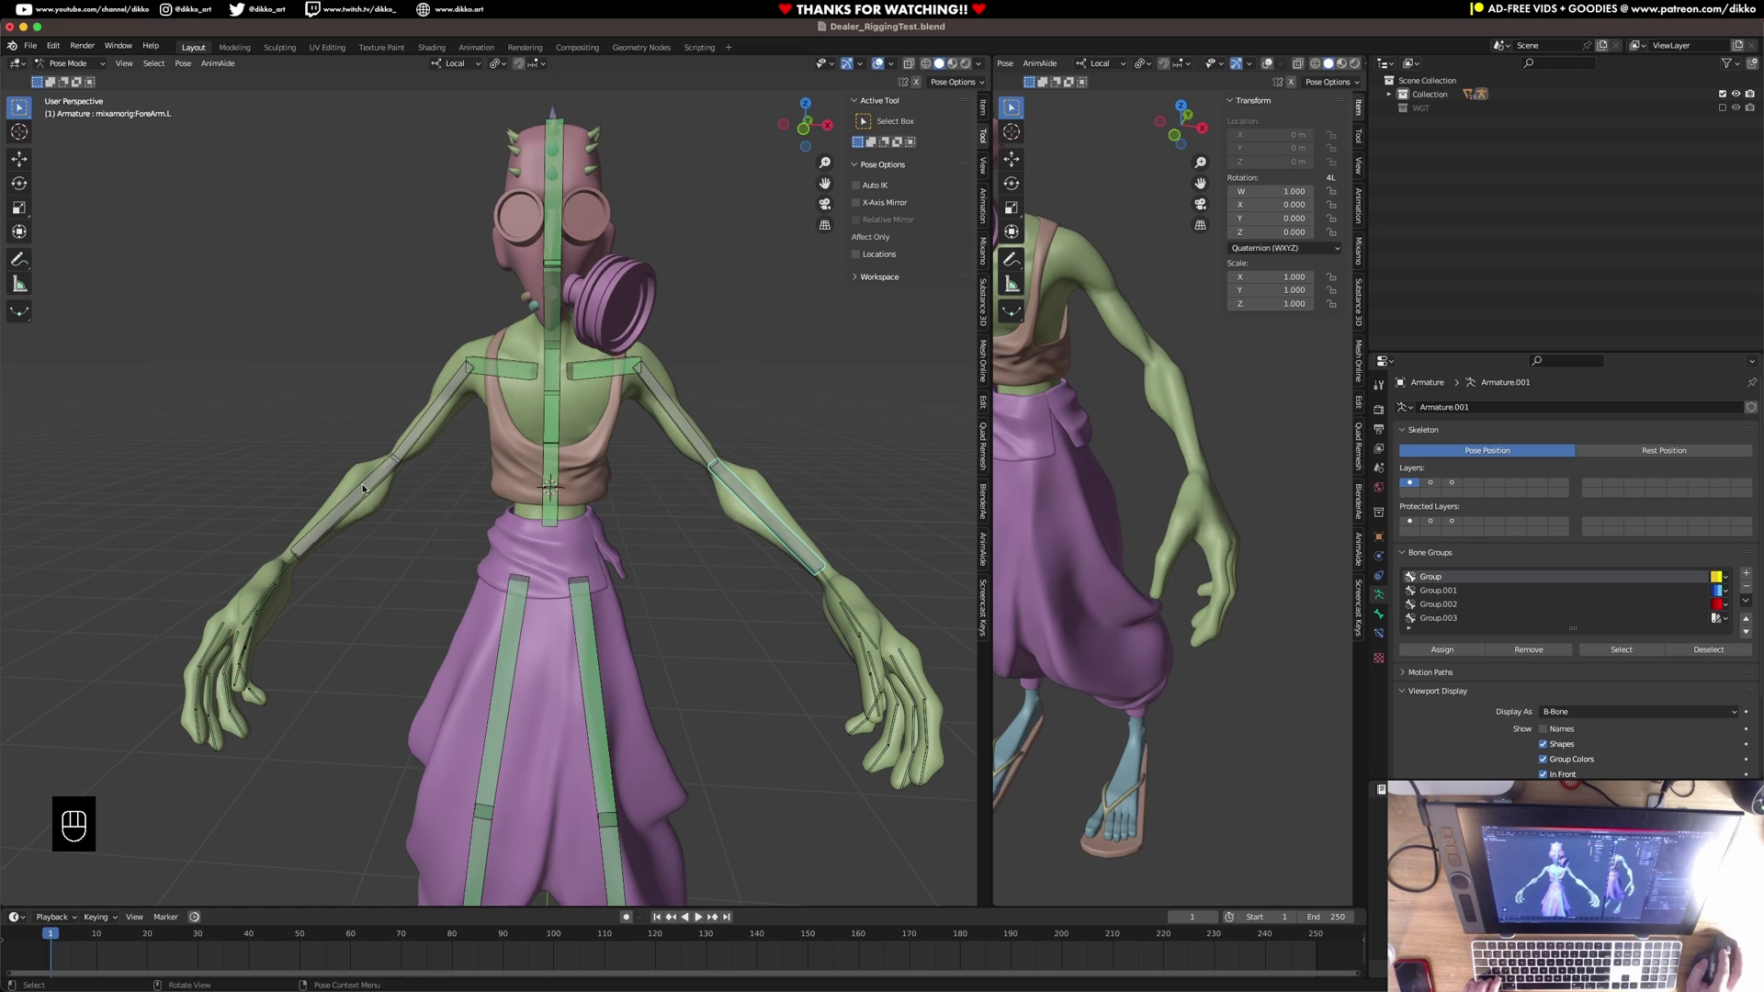
{"action": "left_click", "coordinate": [390, 482]}
{"action": "left_click", "coordinate": [443, 448]}
{"action": "left_click", "coordinate": [754, 520]}
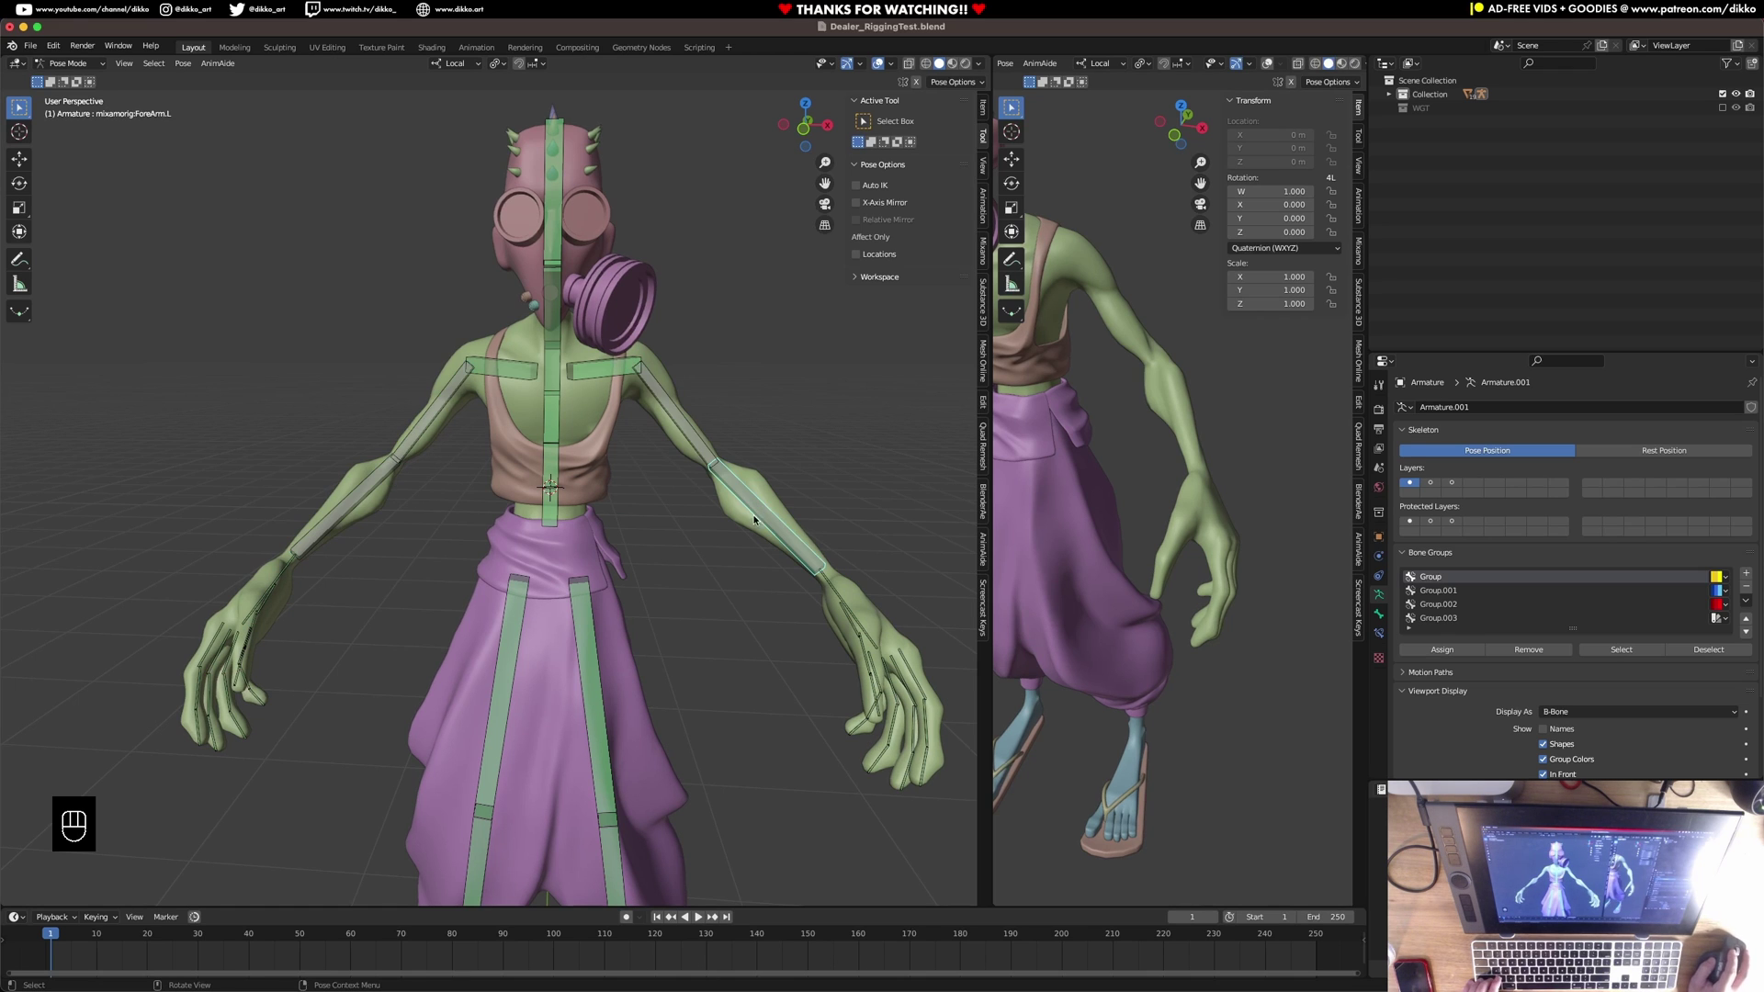
{"action": "key", "text": "super+s"}
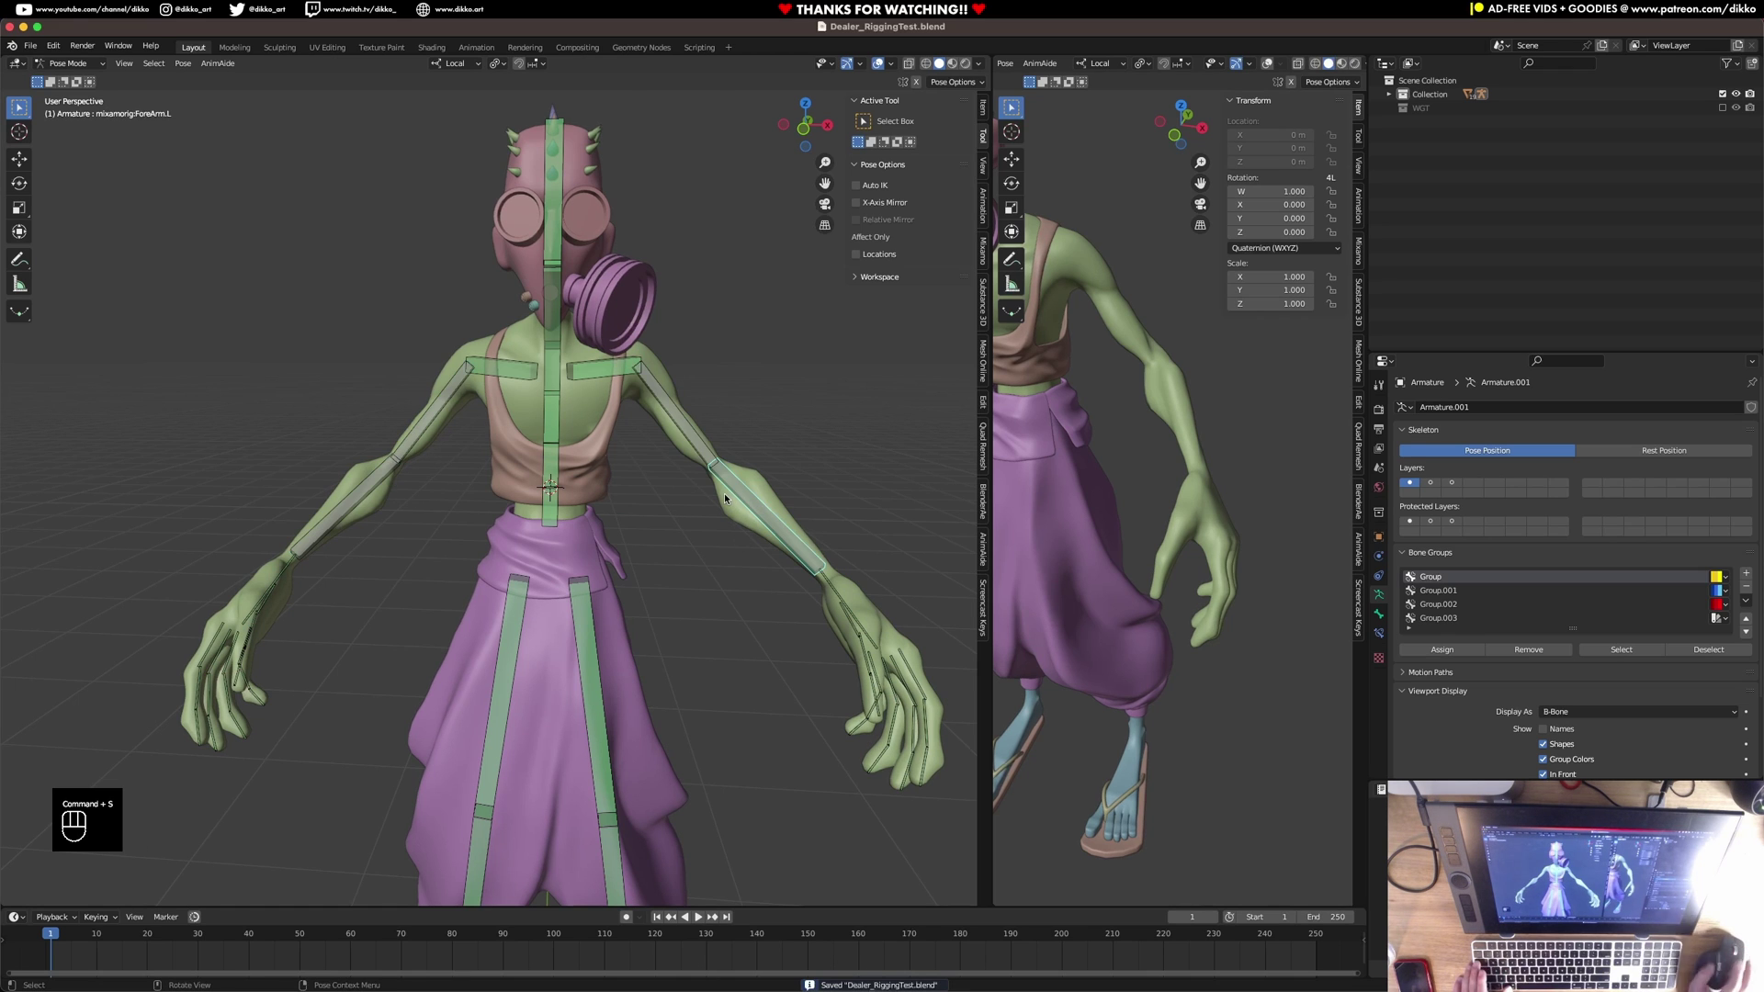
In Edit Mode from the front view, duplicate the upper arm and forearm deform bones of both arms in place.
{"action": "key", "text": "KP_1"}
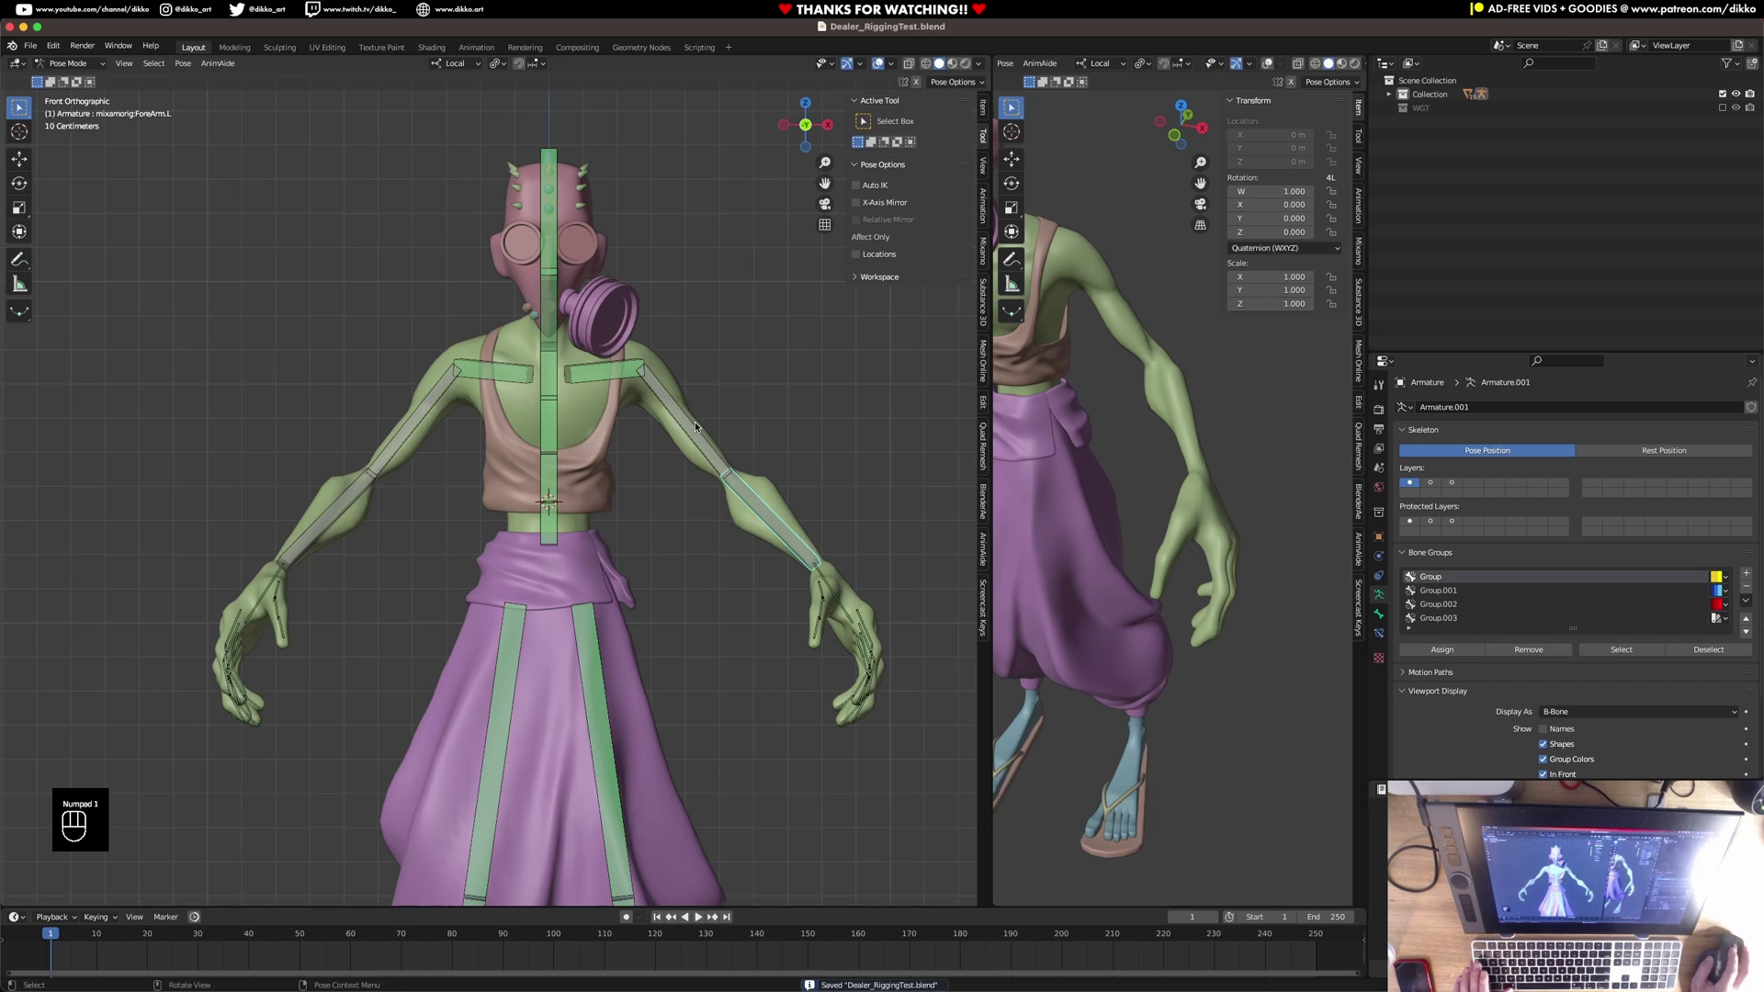
{"action": "key", "text": "Tab"}
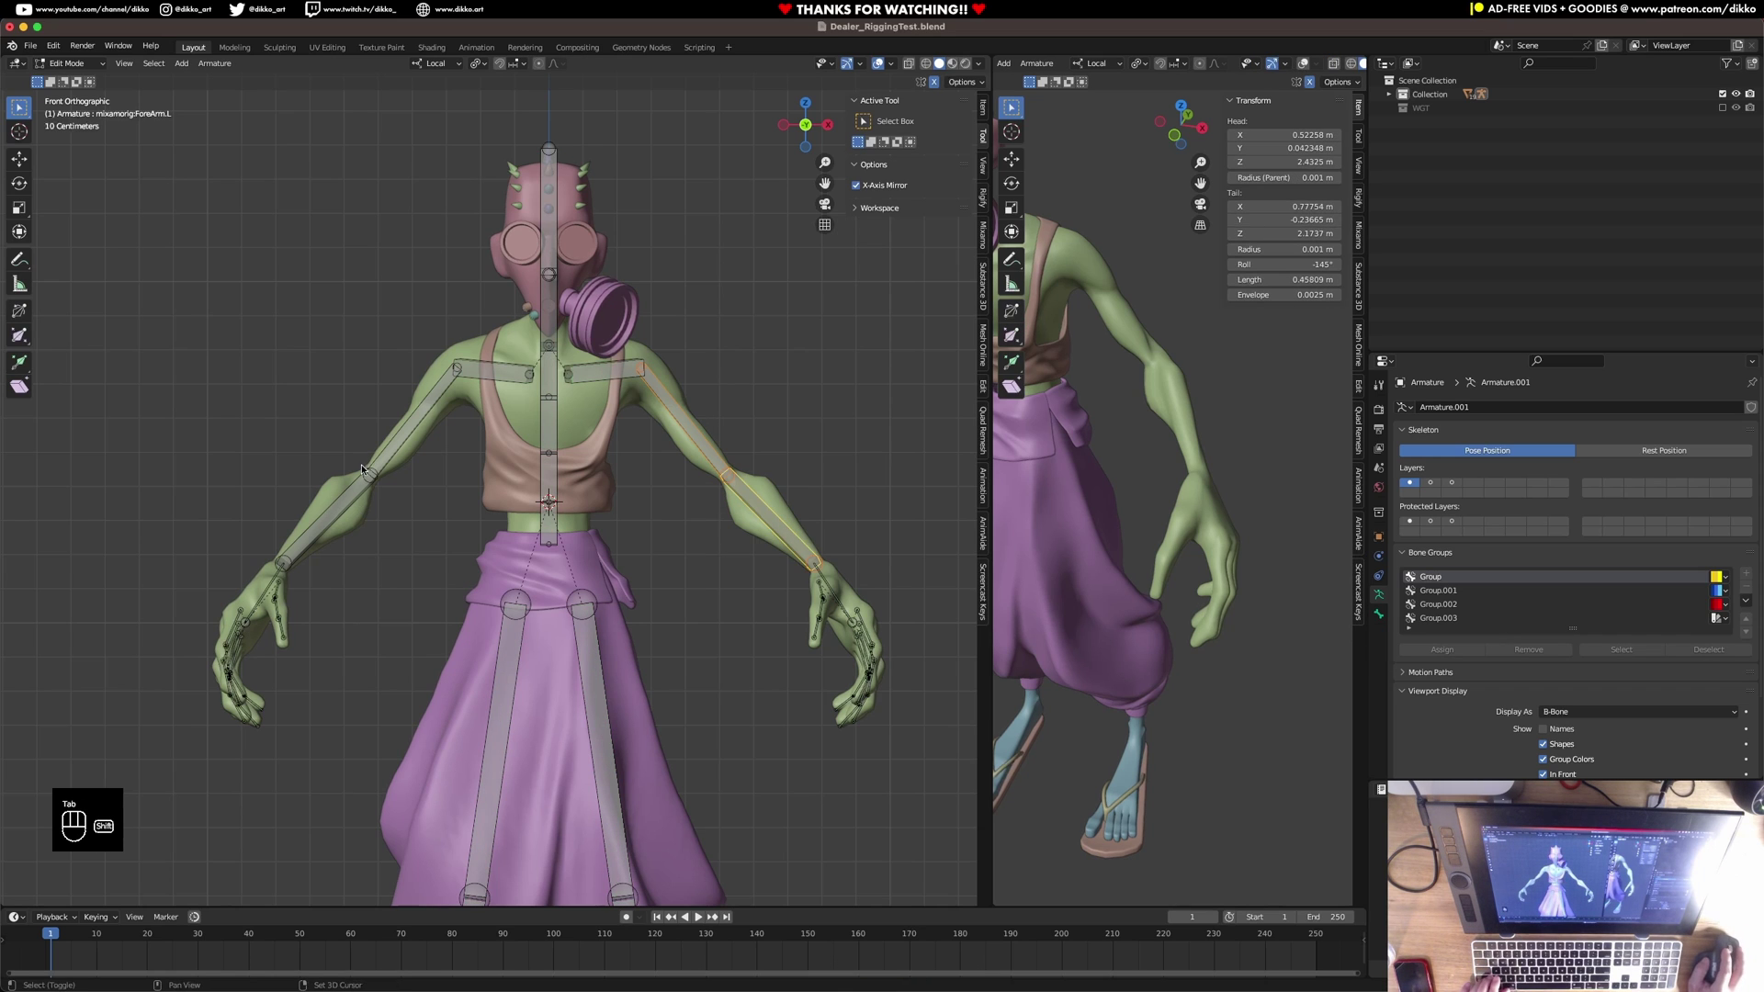
{"action": "left_click", "coordinate": [371, 474], "text": "shift"}
{"action": "left_click", "coordinate": [372, 524]}
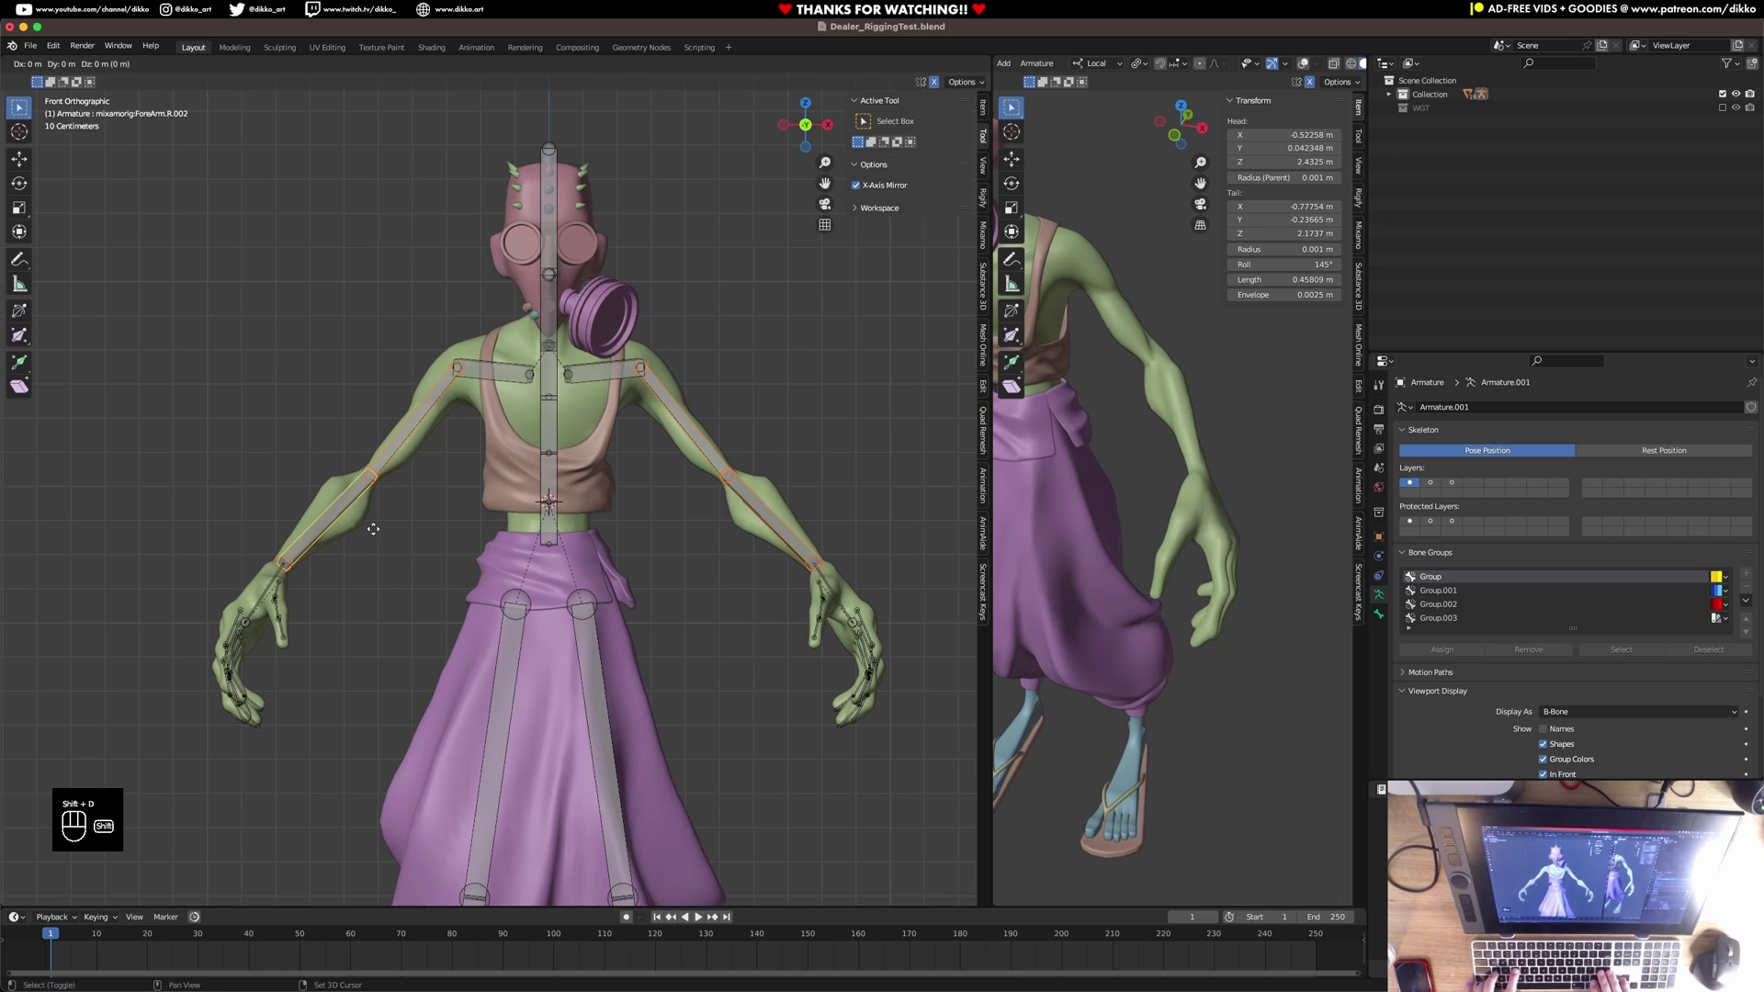
{"action": "key", "text": "shift+d"}
{"action": "key", "text": "Return"}
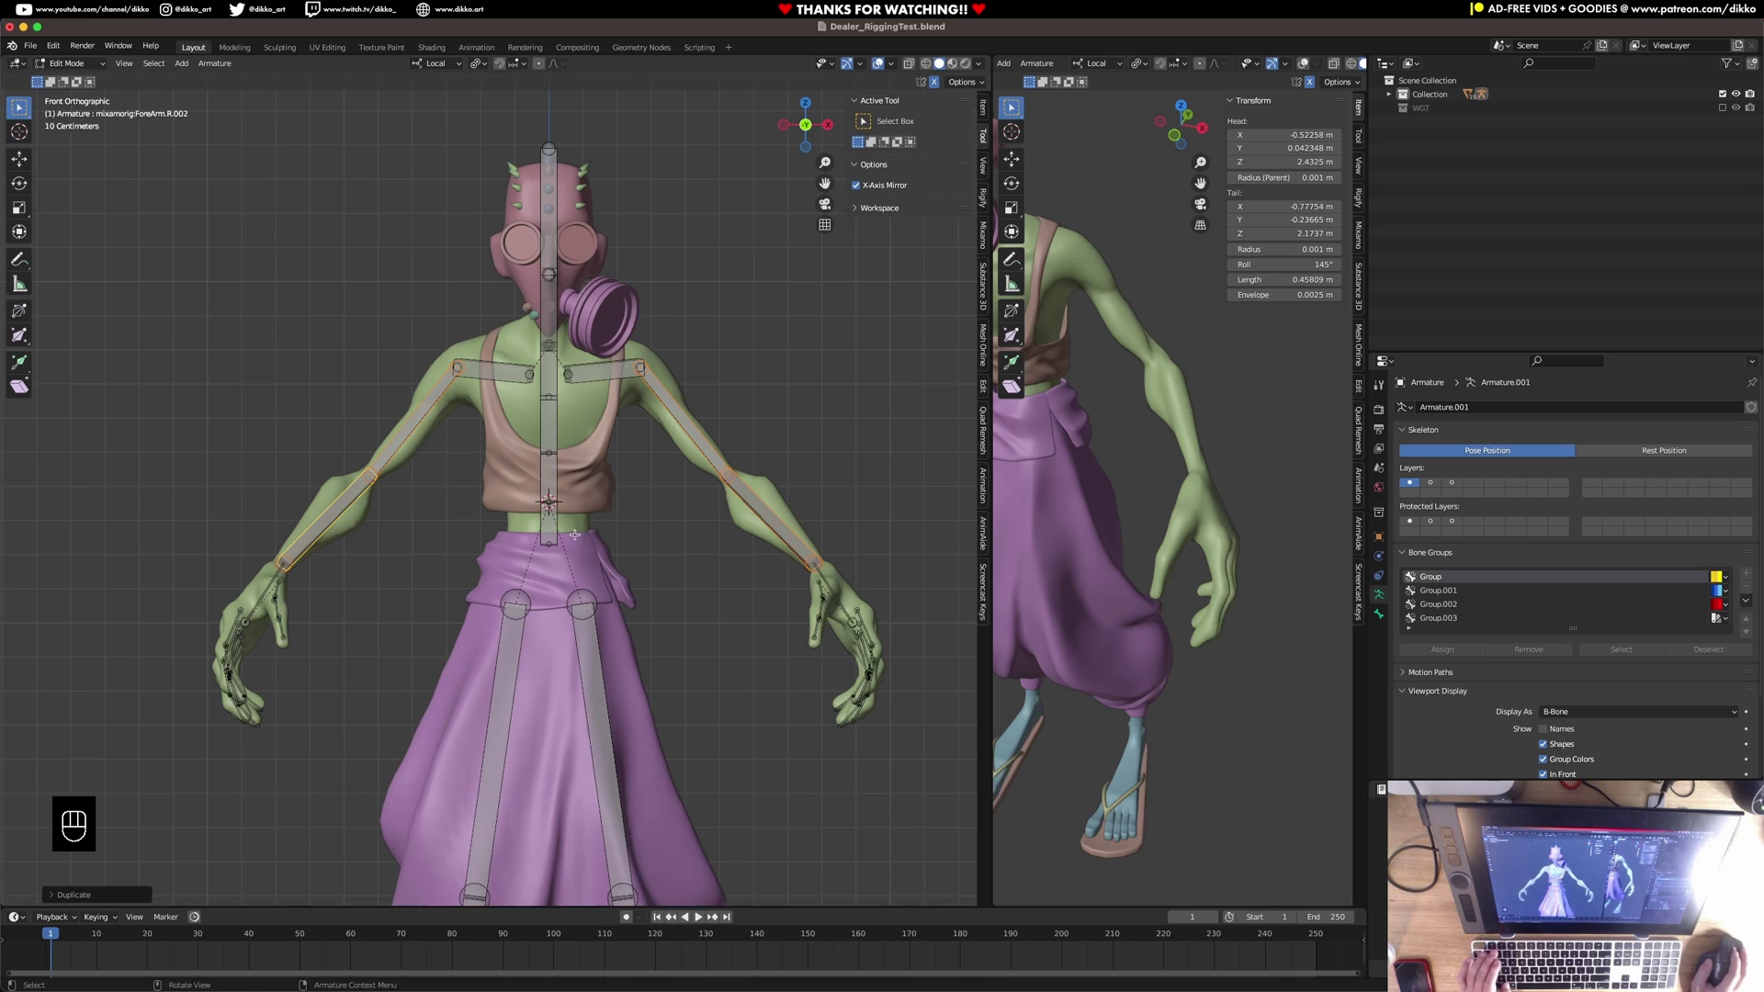
Subdivide the duplicated upper arm and forearm bones three times to split each one into eight short bones.
{"action": "right_click", "coordinate": [402, 457]}
{"action": "left_click", "coordinate": [402, 455]}
{"action": "right_click", "coordinate": [402, 454]}
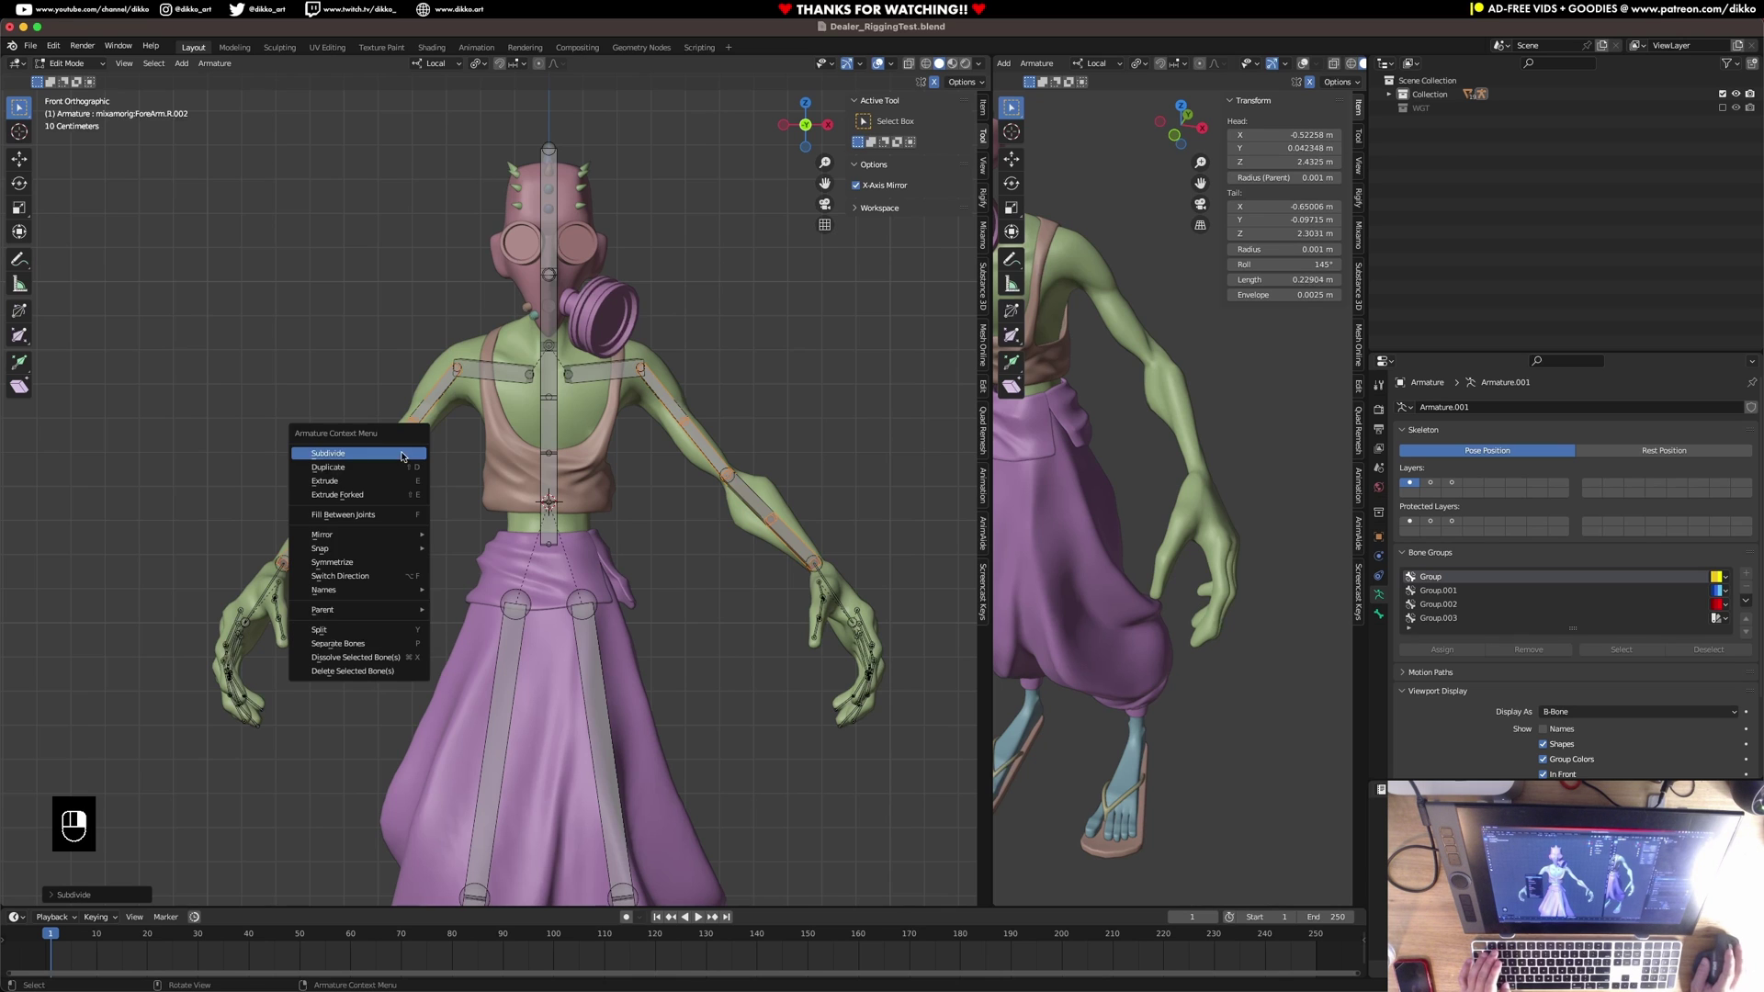
{"action": "left_click", "coordinate": [402, 452]}
{"action": "right_click", "coordinate": [402, 452]}
{"action": "left_click", "coordinate": [401, 452]}
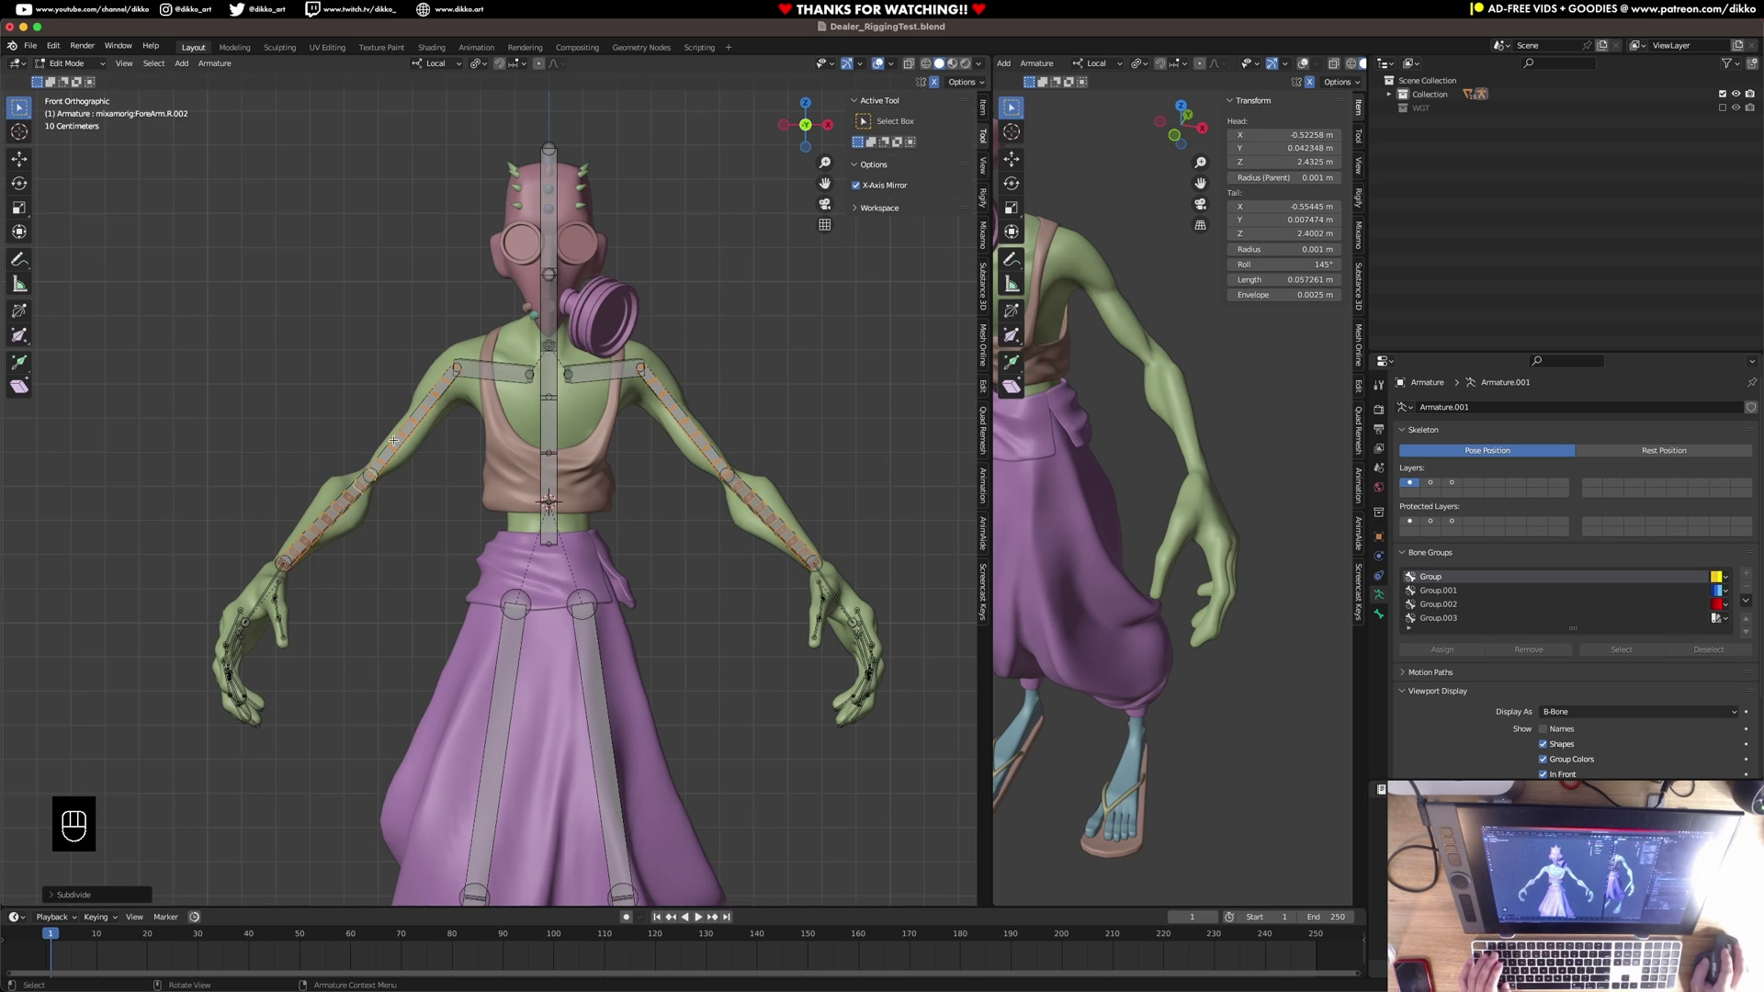
Scale up the B-Bone display thickness of the subdivided arm bones so they stand out from the original bones.
{"action": "scroll", "coordinate": [393, 441], "scroll_direction": "up", "scroll_amount": 2}
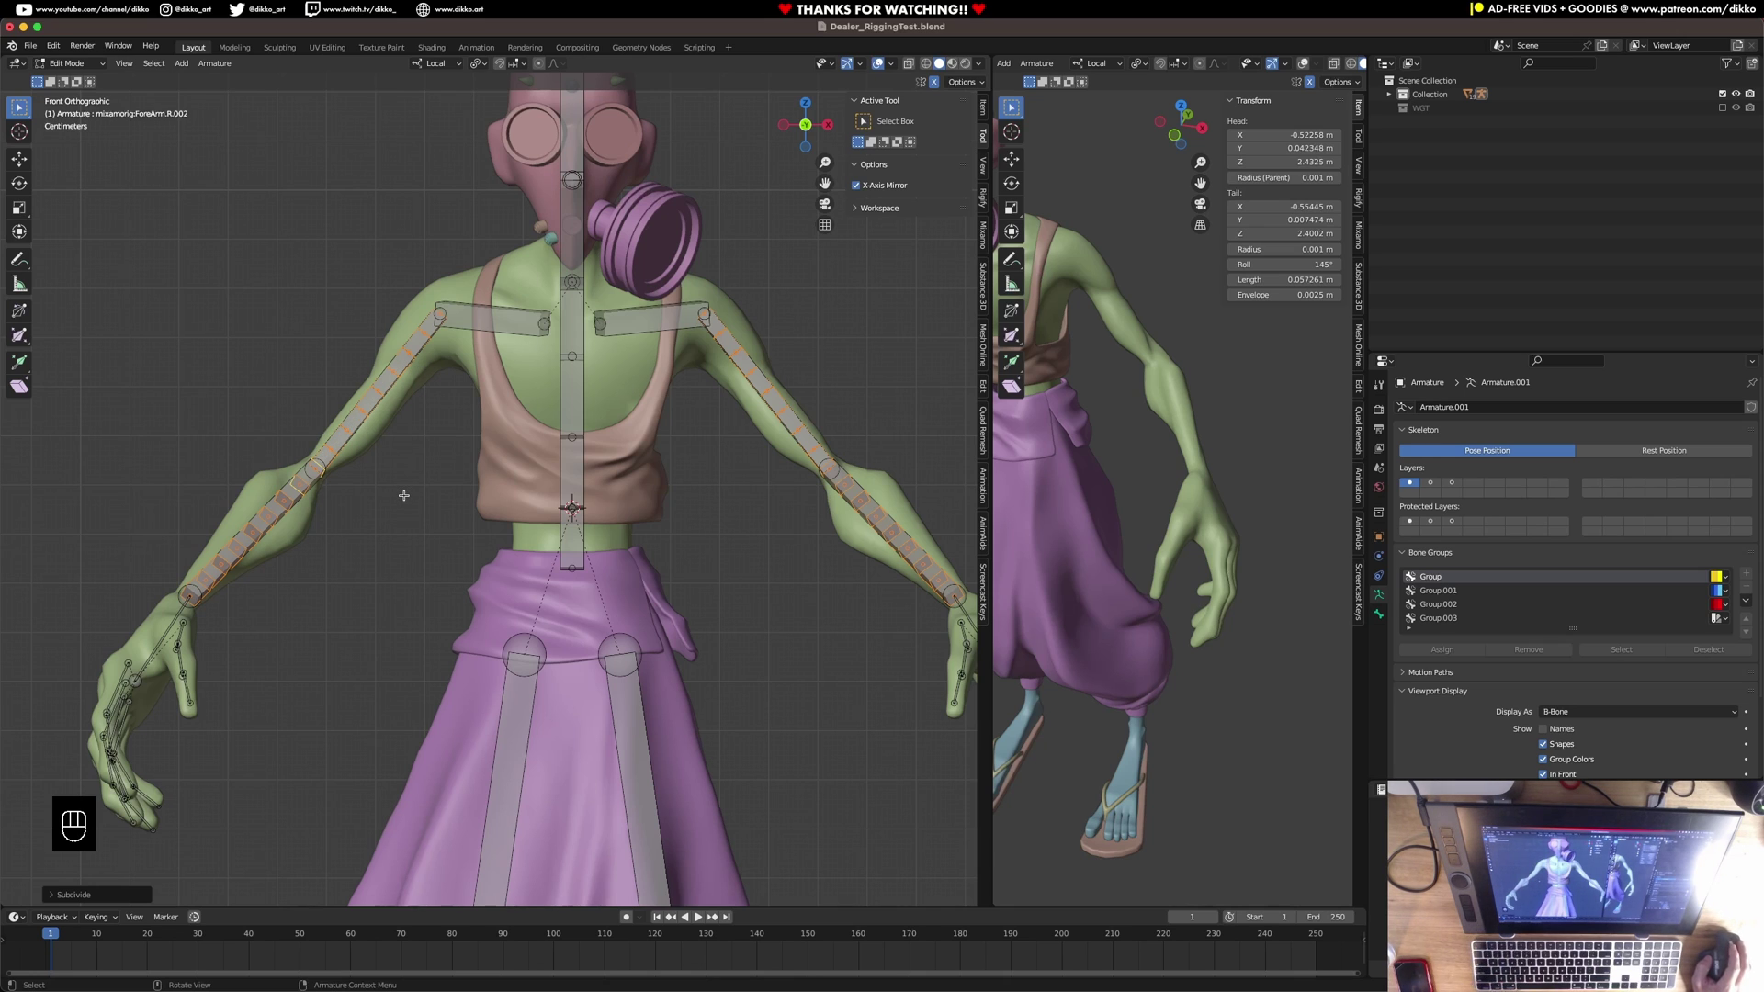
{"action": "left_click", "coordinate": [1452, 484], "text": "shift"}
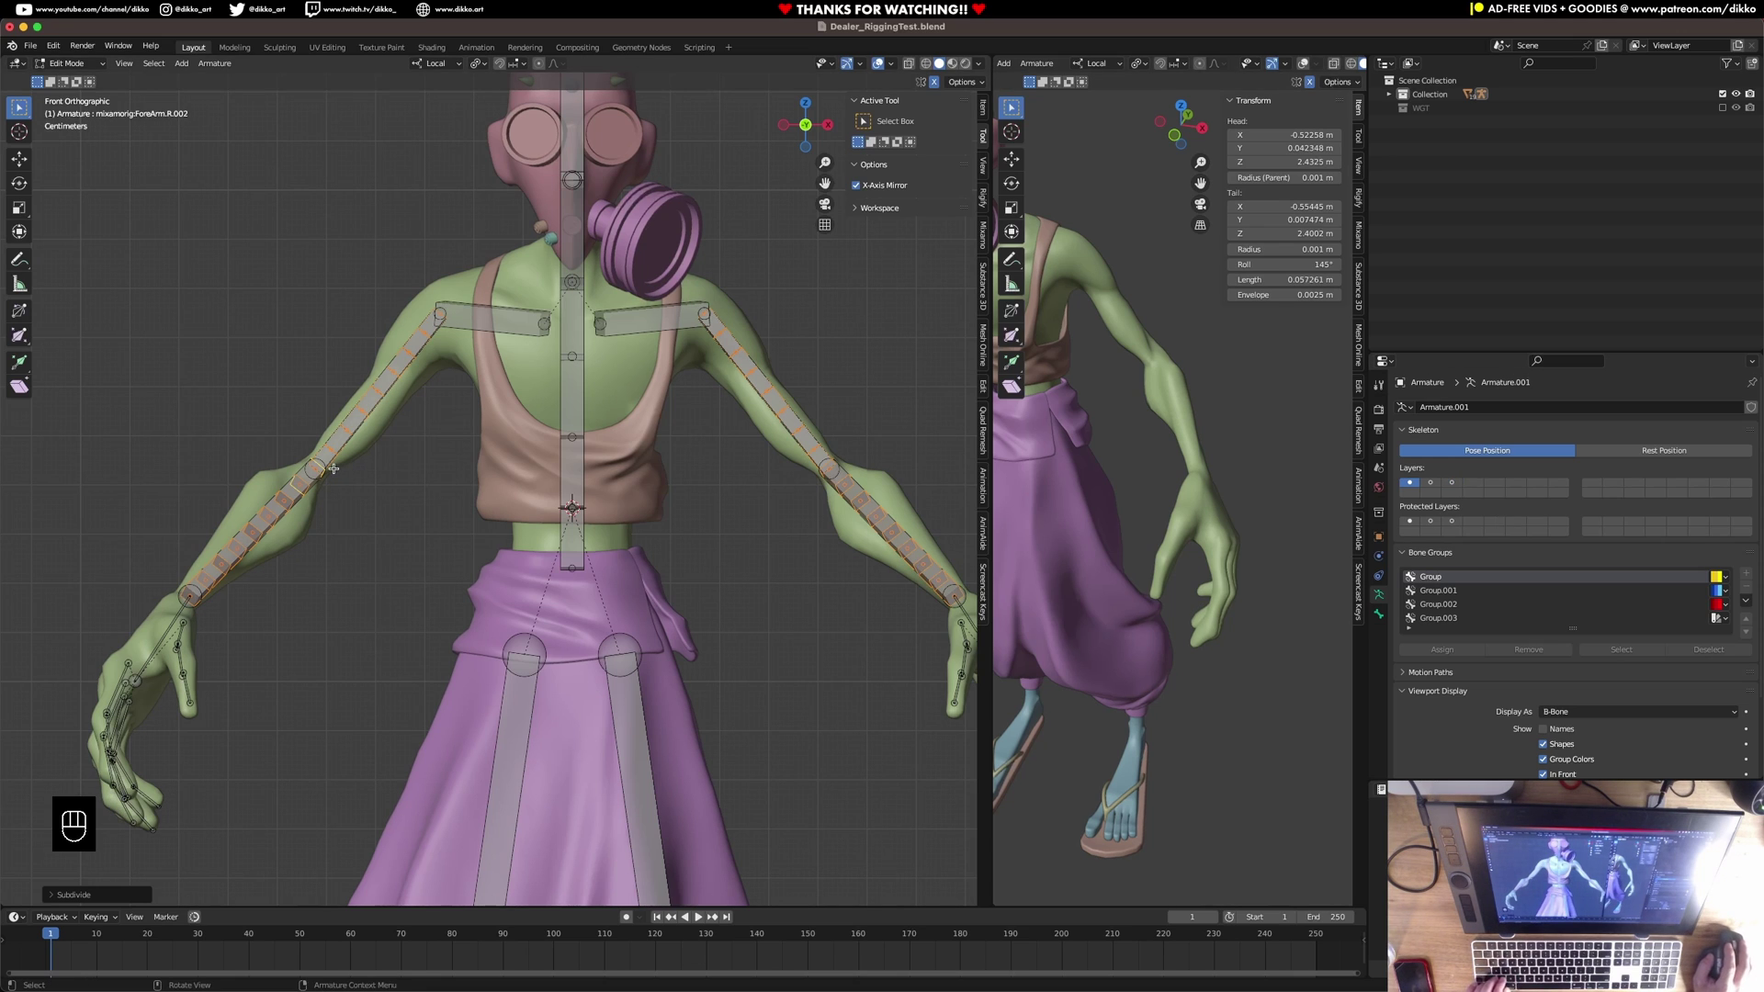
{"action": "key", "text": "alt+super+s"}
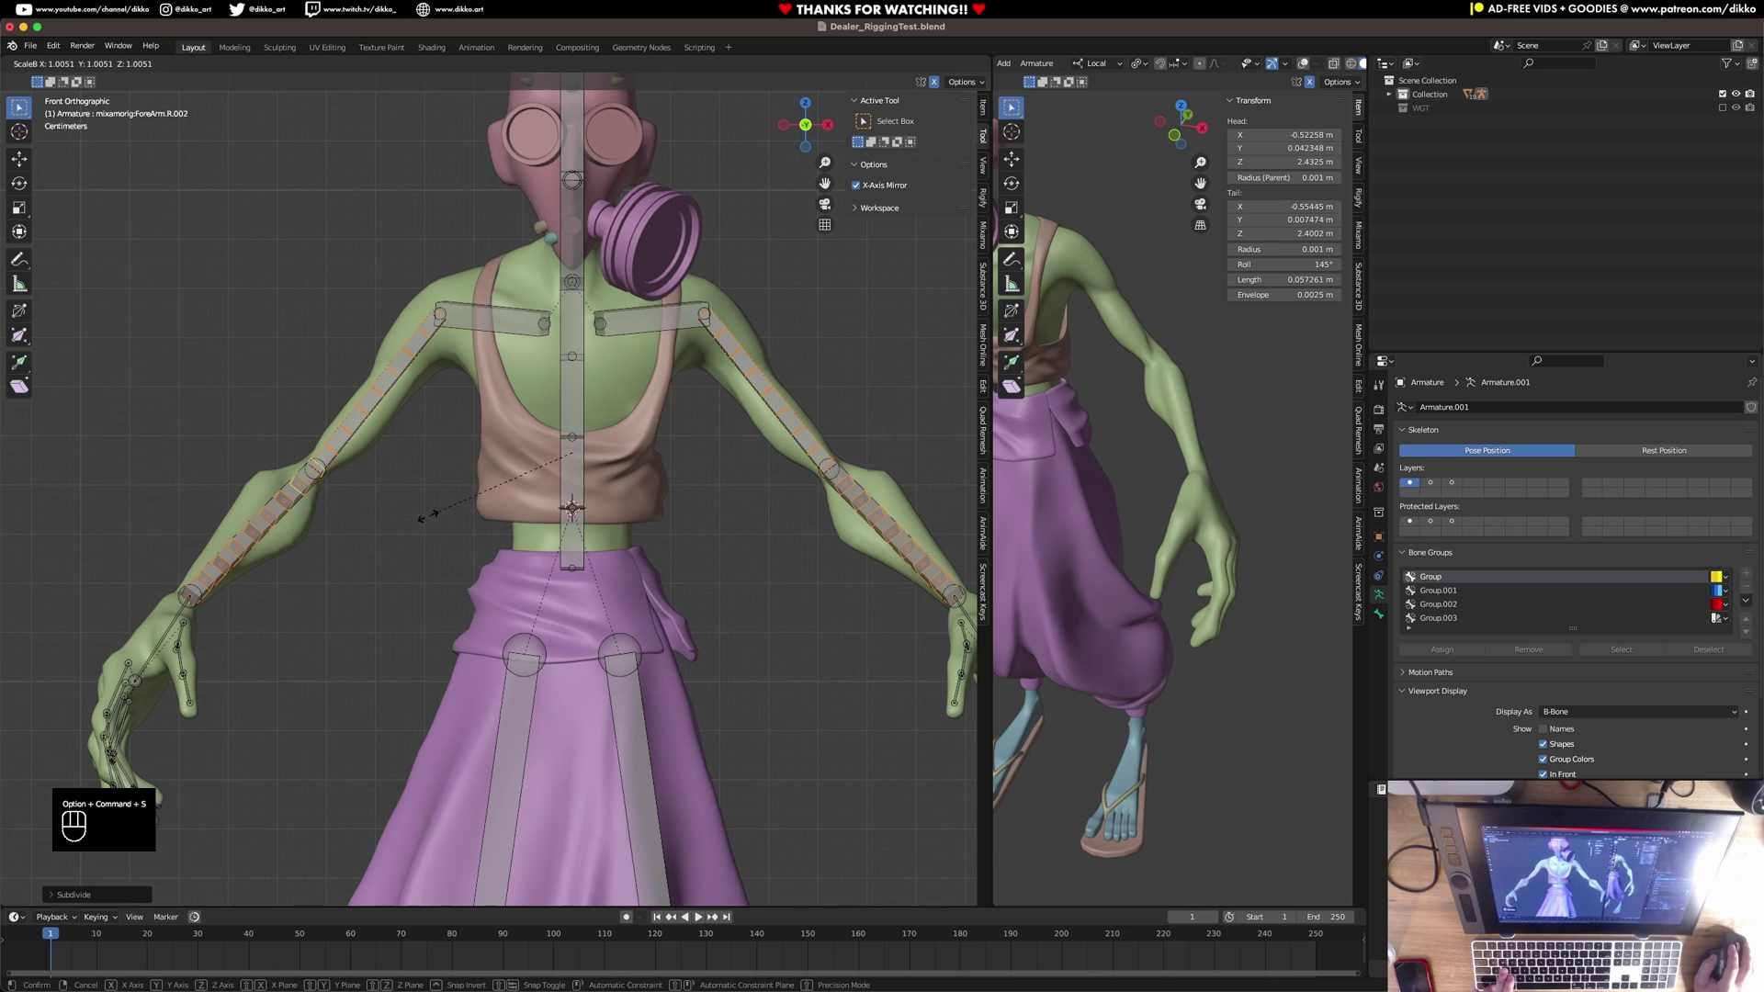
{"action": "left_click", "coordinate": [384, 731]}
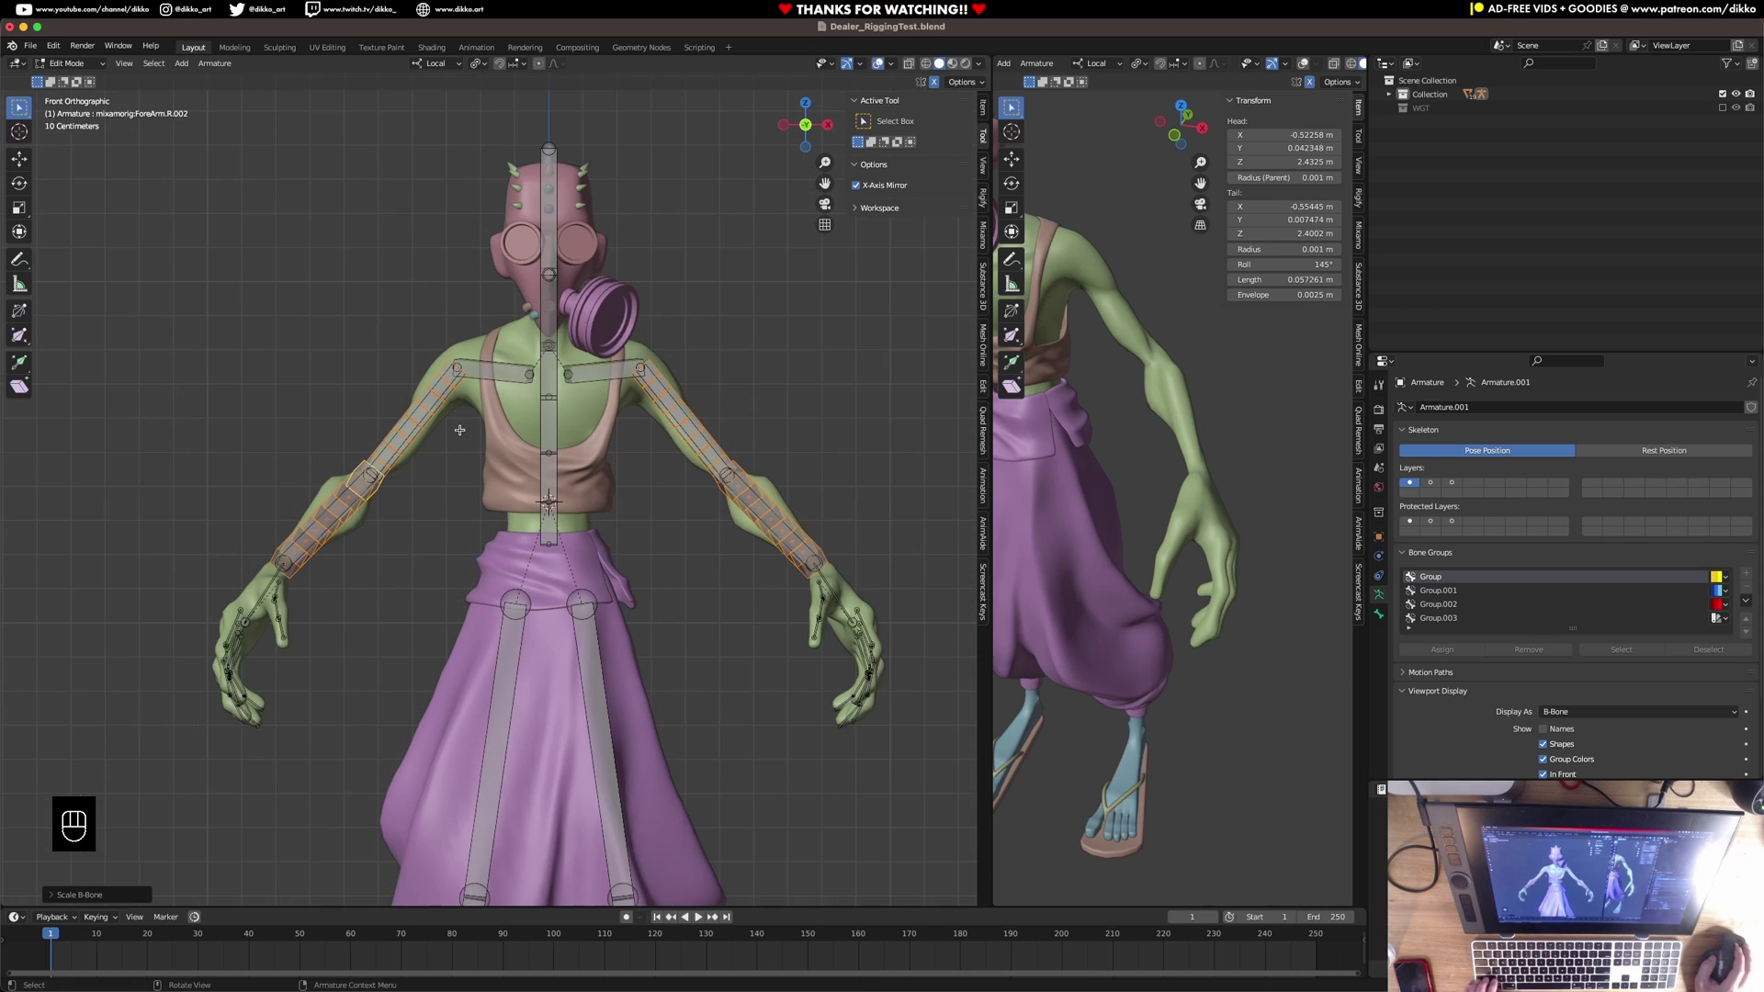
Parent all eight short bones of the left upper arm to the original upper arm deform bone with Keep Offset.
{"action": "middle_click_drag", "start_coordinate": [406, 423], "coordinate": [602, 518]}
{"action": "middle_click_drag", "start_coordinate": [755, 463], "coordinate": [662, 563], "text": "shift"}
{"action": "mouse_move", "coordinate": [662, 562]}
{"action": "middle_mouse_down"}
{"action": "mouse_move", "coordinate": [601, 532]}
{"action": "mouse_move", "coordinate": [628, 556]}
{"action": "middle_mouse_up"}
{"action": "scroll", "coordinate": [644, 577], "scroll_direction": "up", "scroll_amount": 2}
{"action": "left_click", "coordinate": [628, 553]}
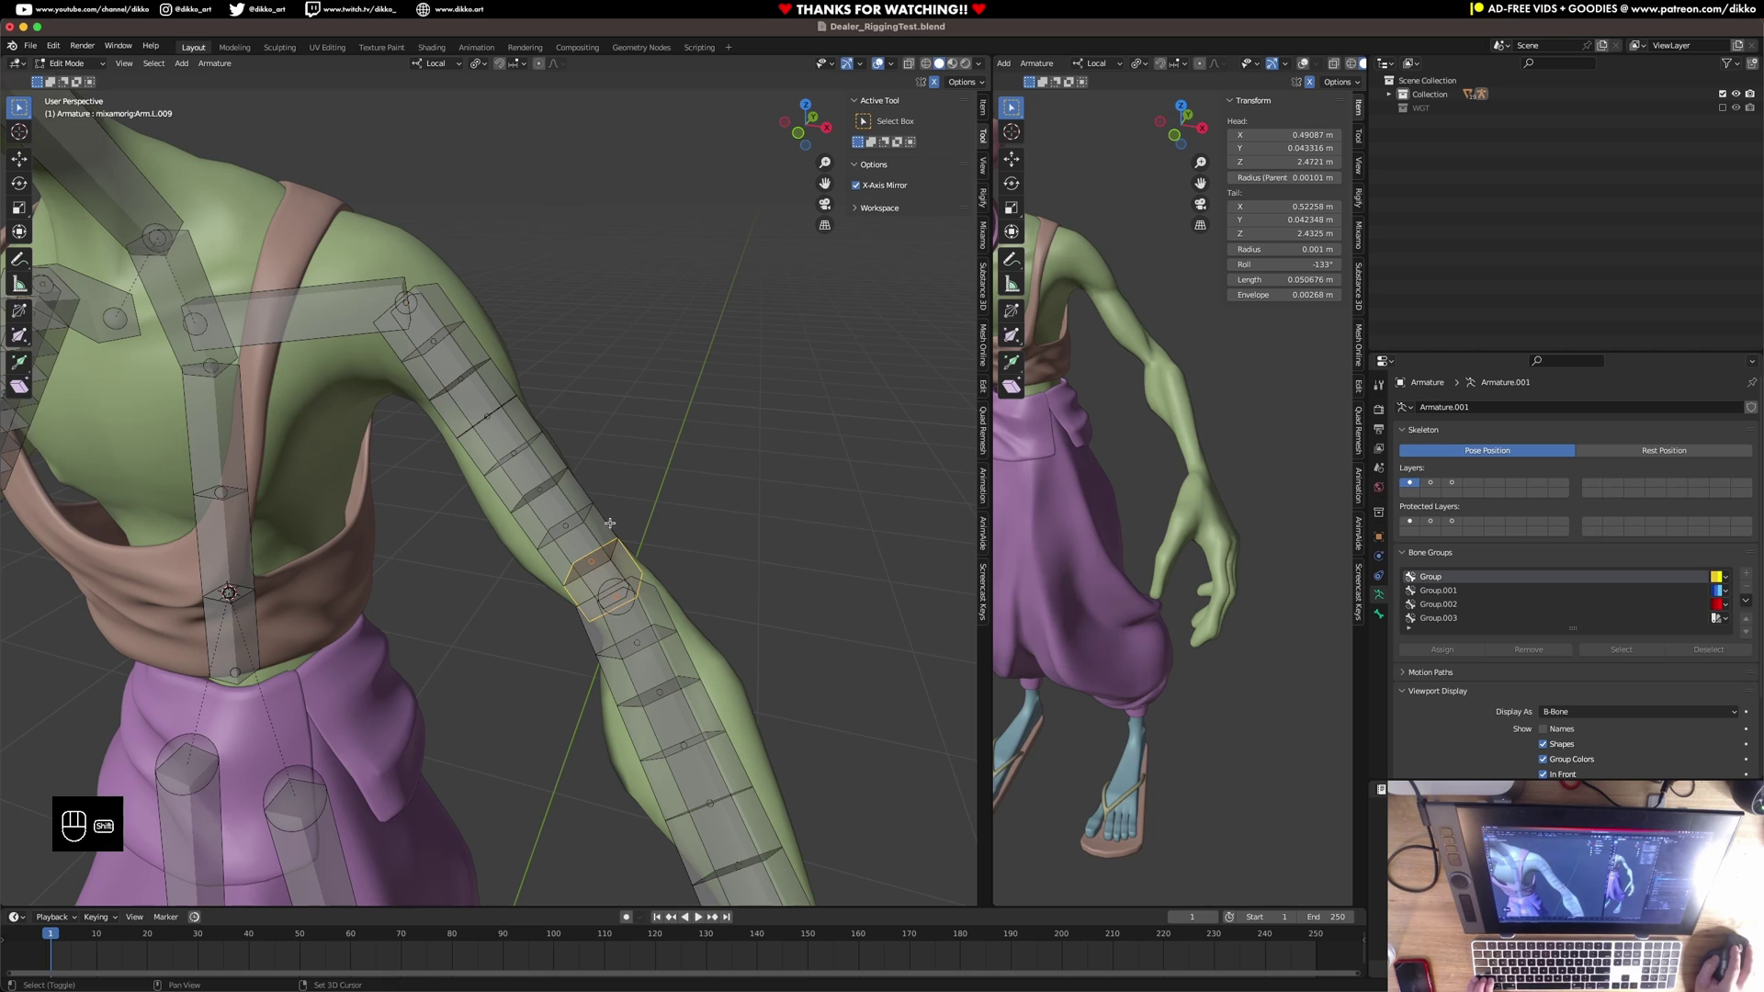
{"action": "left_click", "coordinate": [604, 520], "text": "shift"}
{"action": "left_click", "coordinate": [580, 488], "text": "shift"}
{"action": "left_click", "coordinate": [553, 451], "text": "shift"}
{"action": "left_click", "coordinate": [527, 413], "text": "shift"}
{"action": "left_click", "coordinate": [504, 383], "text": "shift"}
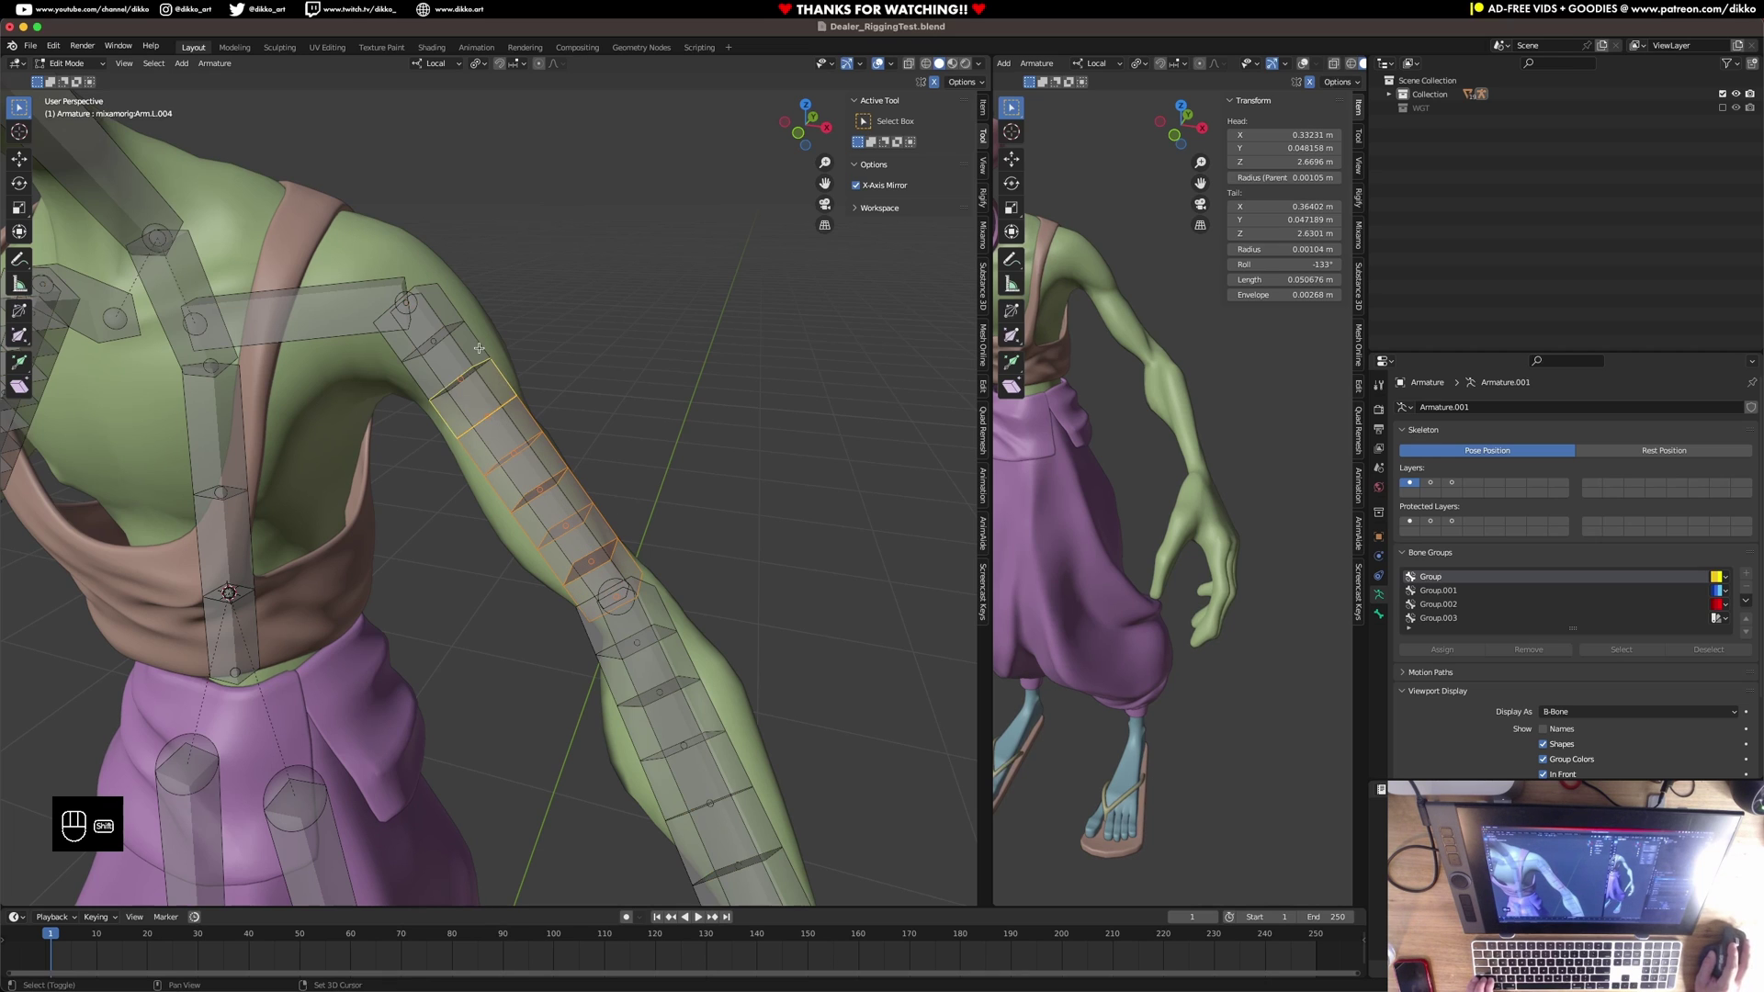
{"action": "left_click", "coordinate": [477, 345], "text": "shift"}
{"action": "left_click", "coordinate": [450, 309], "text": "shift"}
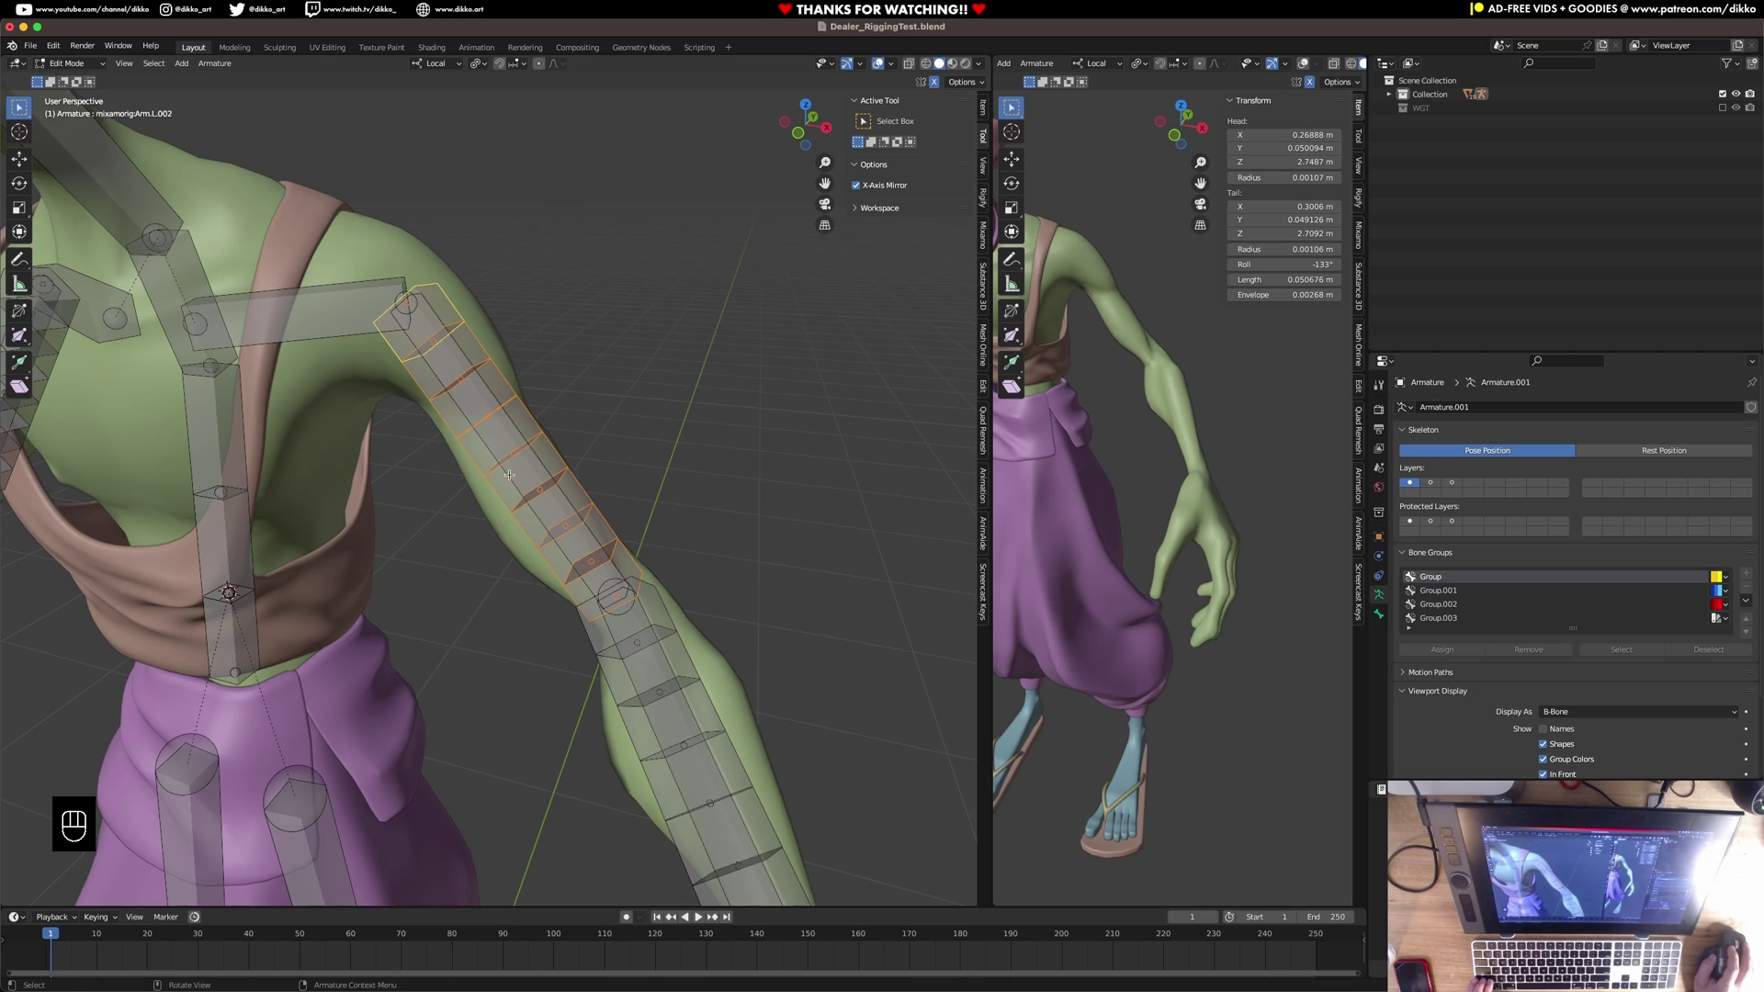
{"action": "key", "text": "shift"}
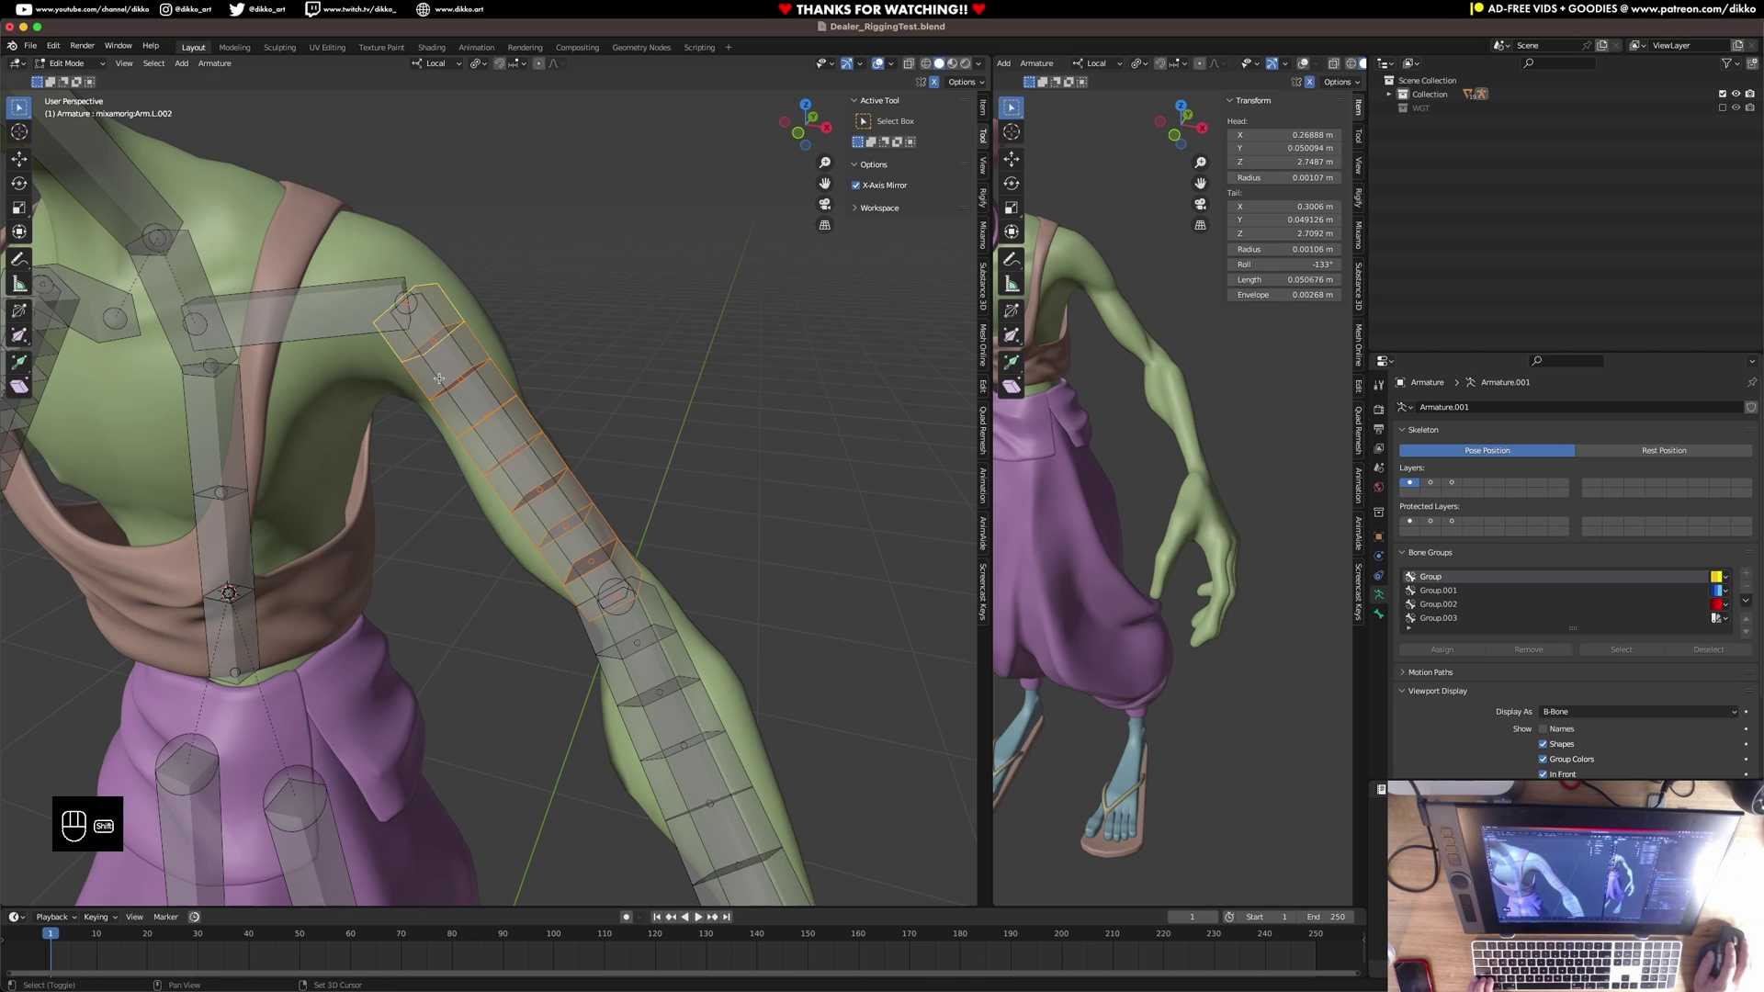
{"action": "left_click", "coordinate": [436, 373], "text": "shift"}
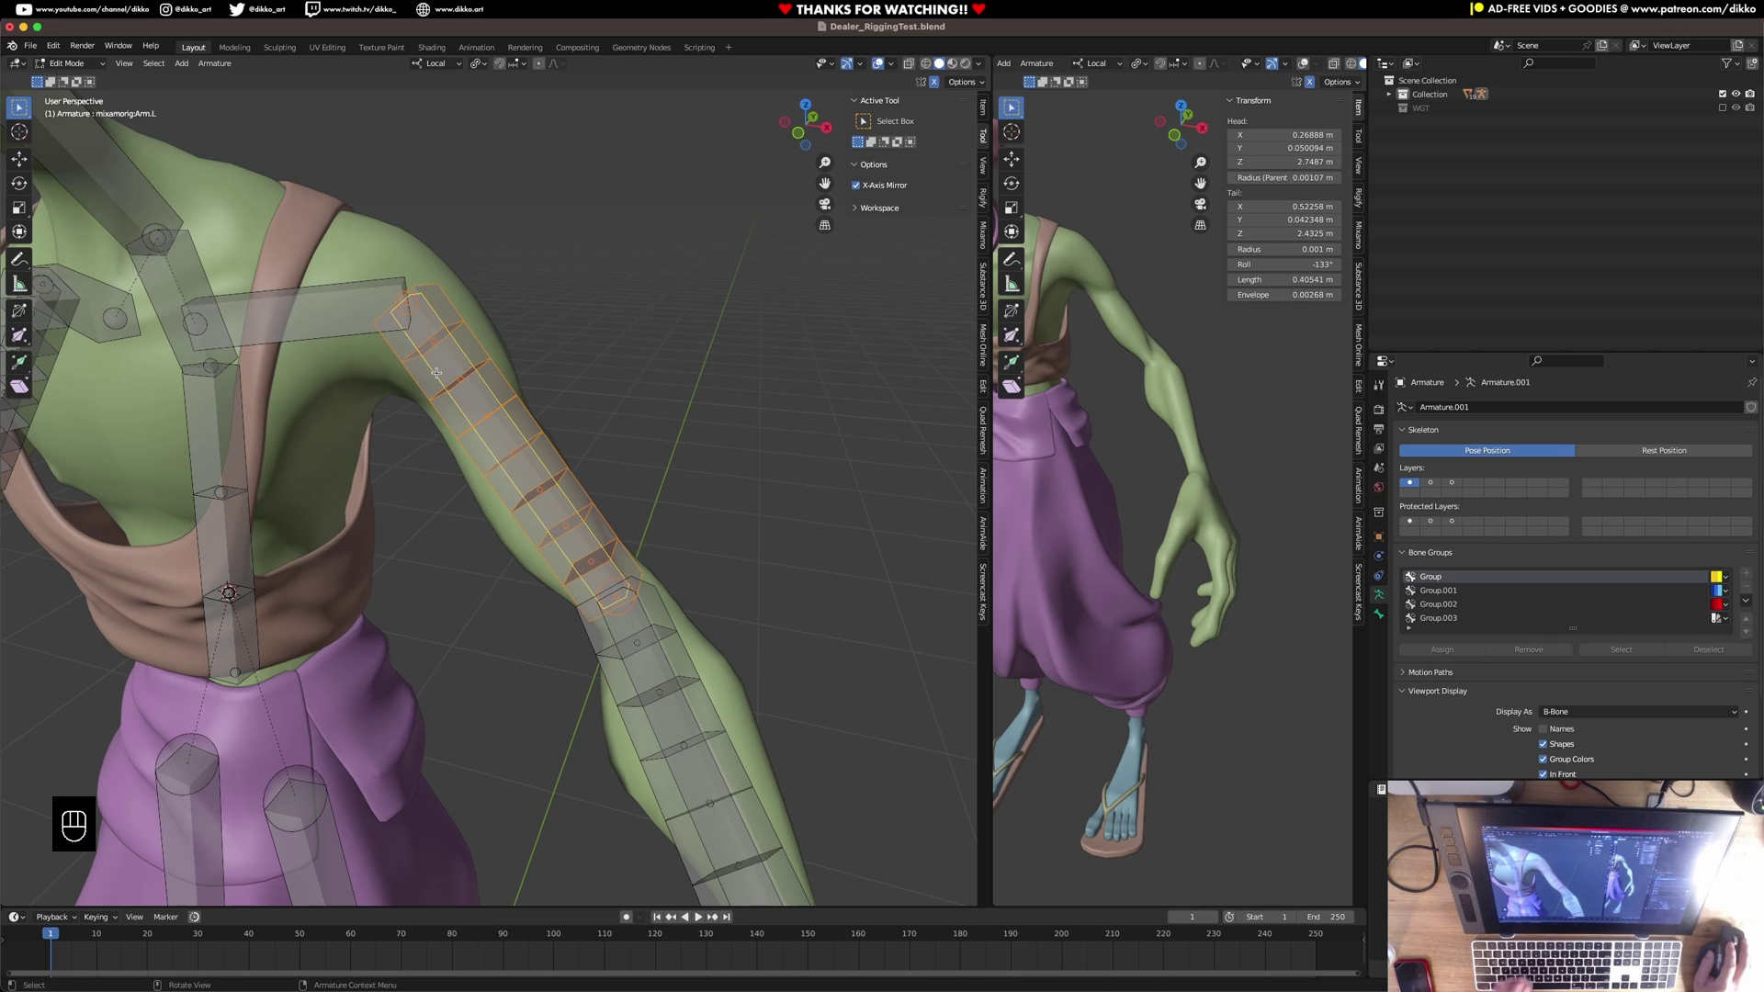
{"action": "key", "text": "super+p"}
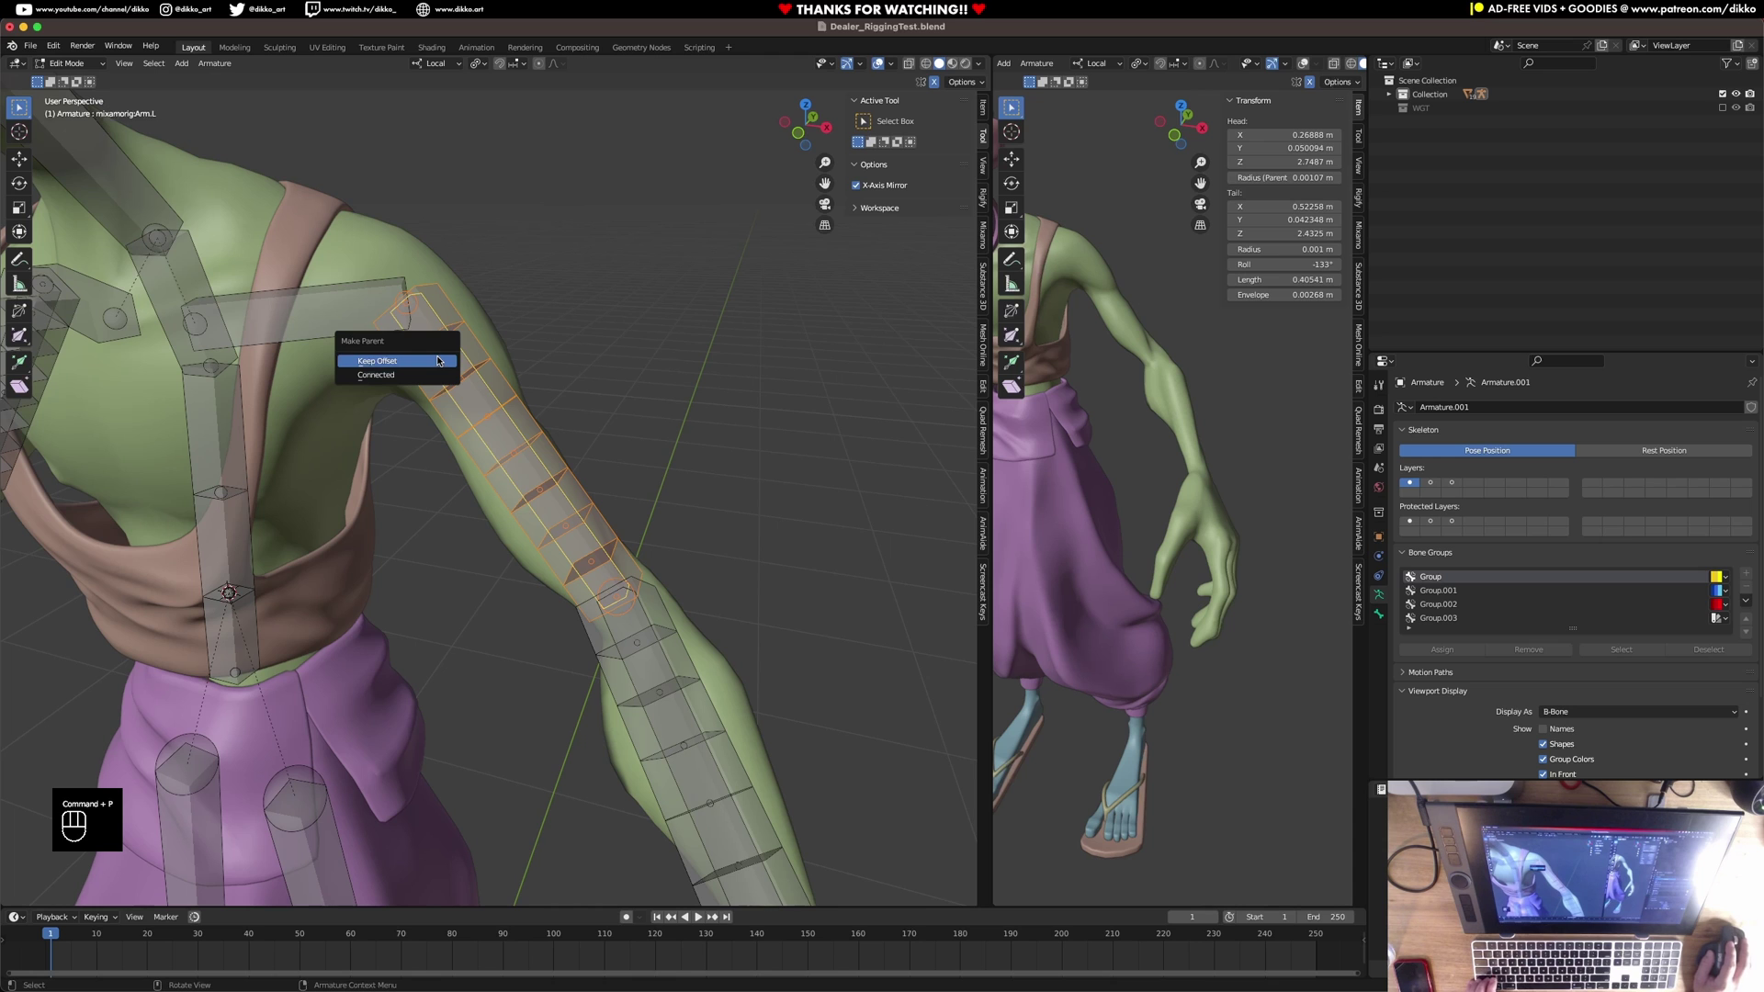
{"action": "left_click", "coordinate": [438, 361]}
Parent the short bones of the left forearm to the original forearm deform bone with Keep Offset.
{"action": "middle_click_drag", "start_coordinate": [442, 369], "coordinate": [501, 432]}
{"action": "left_click", "coordinate": [575, 542]}
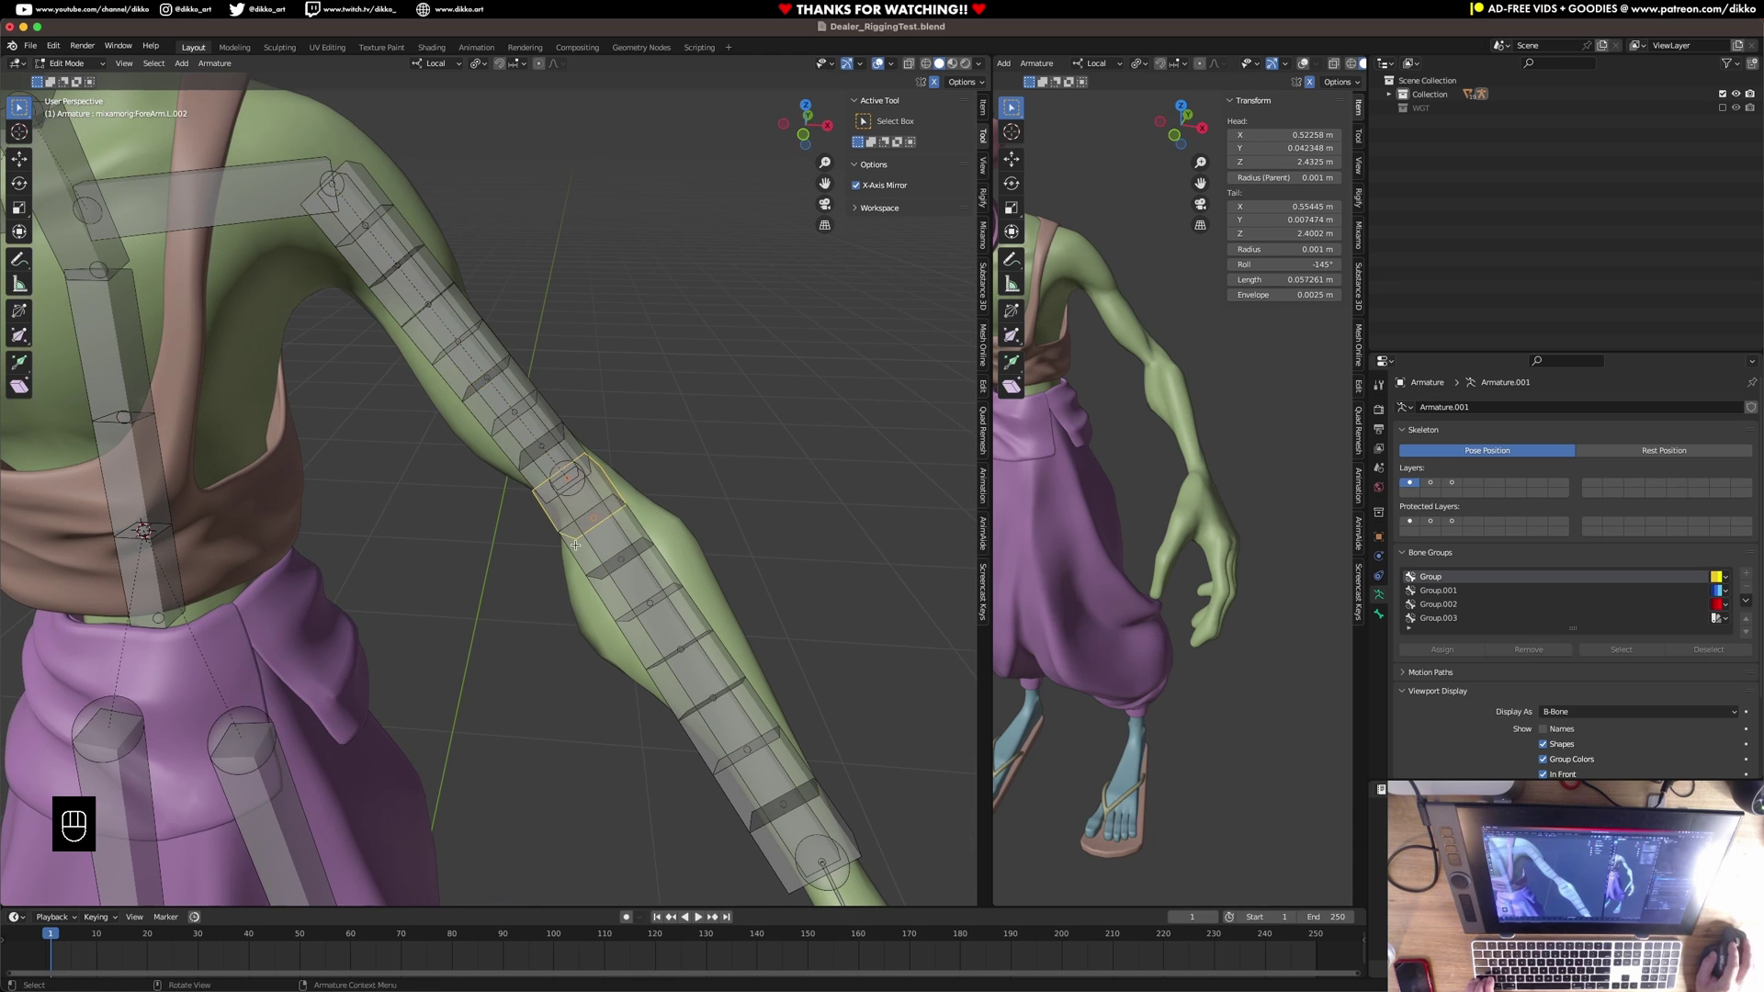
{"action": "left_click", "coordinate": [608, 540], "text": "shift"}
{"action": "key", "text": "super+p"}
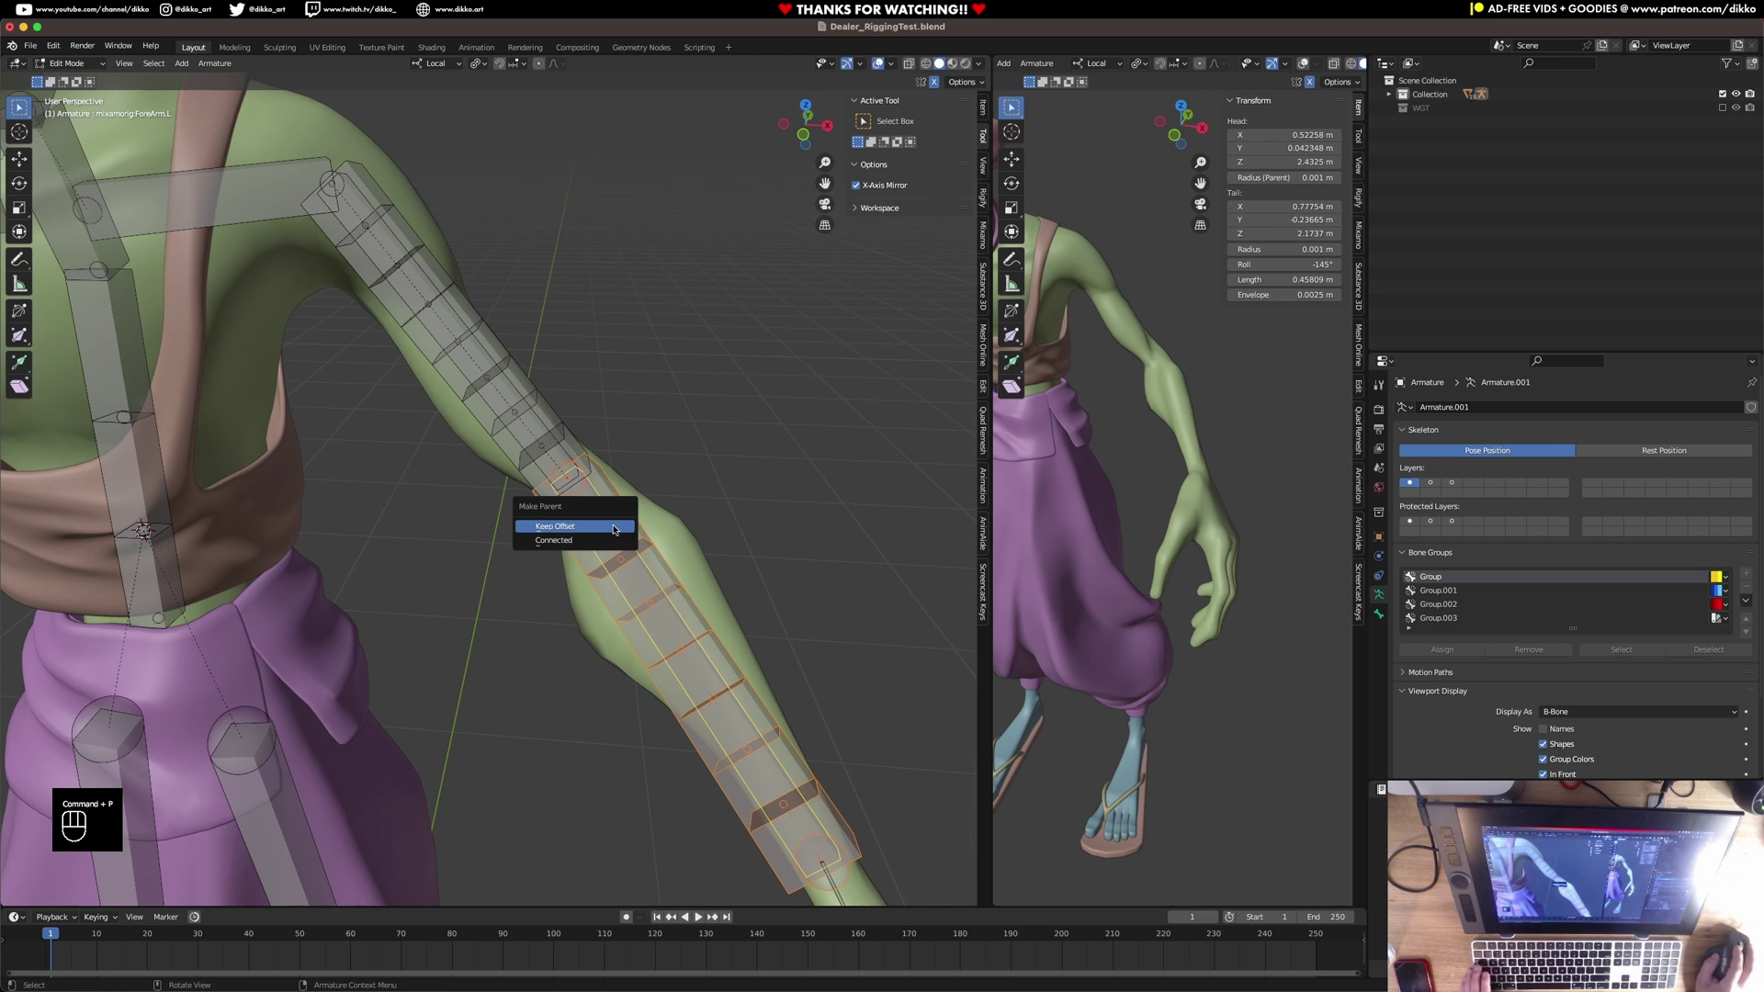
{"action": "left_click", "coordinate": [614, 531]}
Display the third bone layer, select the left upper arm bendy bone, add the second layer, and switch to Pose Mode.
{"action": "middle_click_drag", "start_coordinate": [614, 530], "coordinate": [608, 319]}
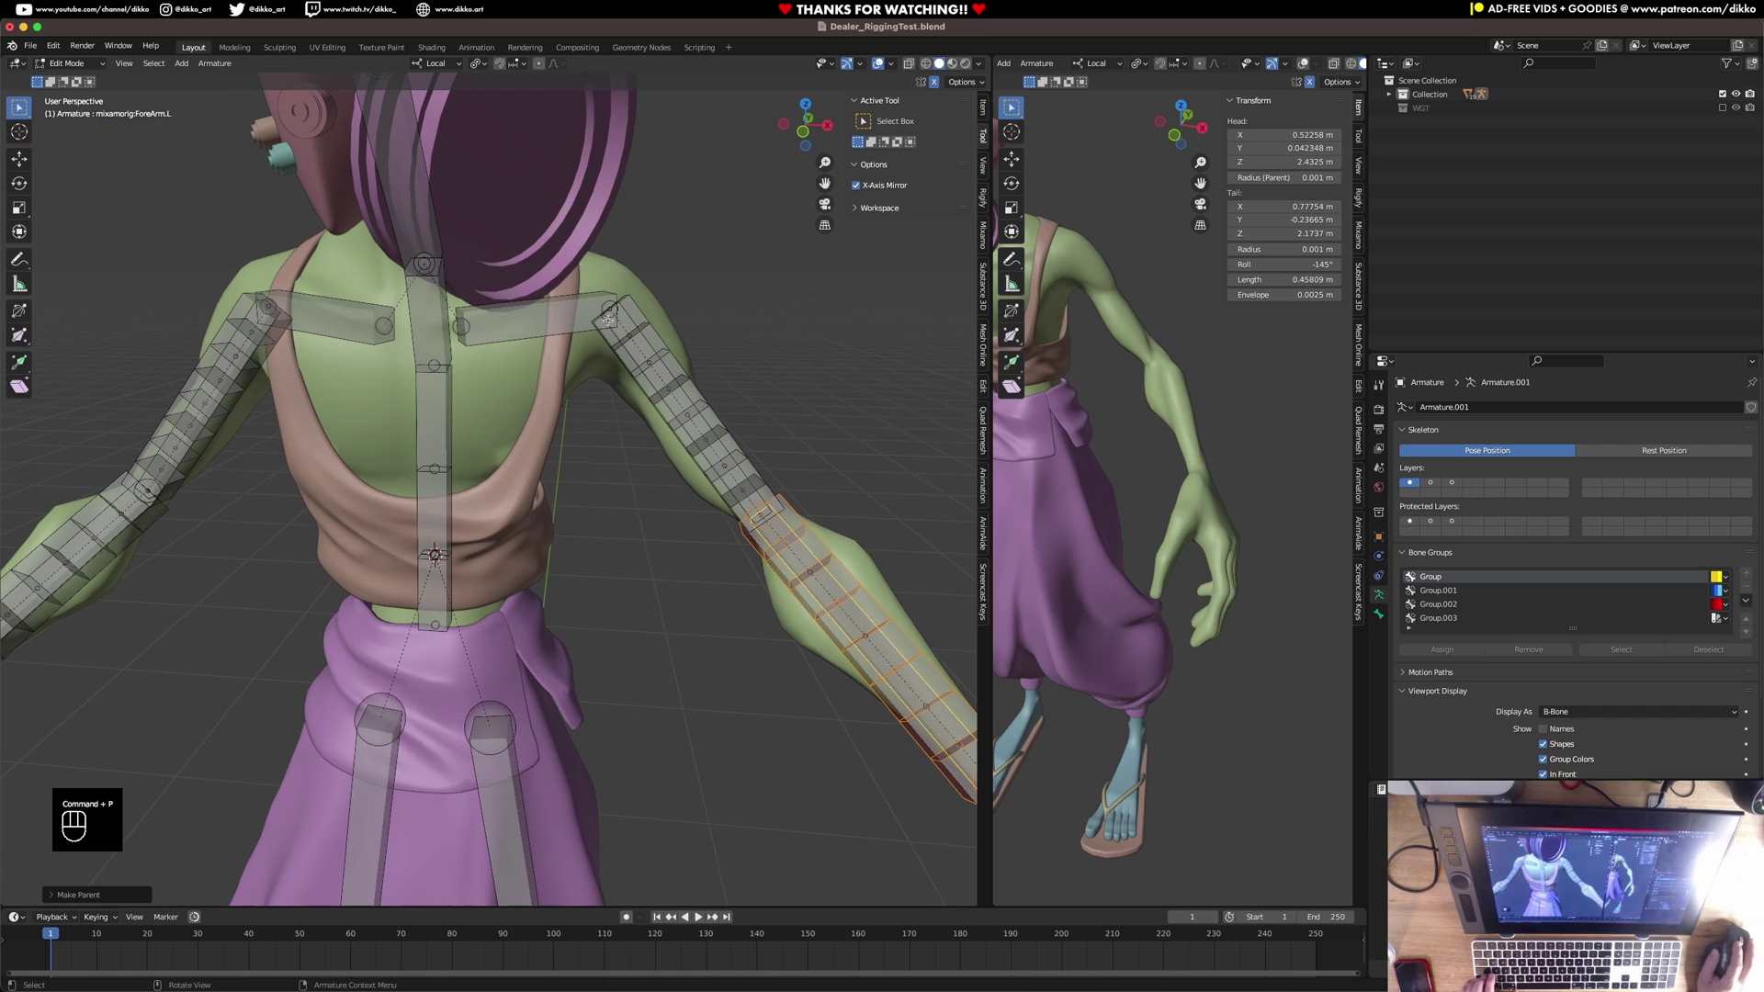
{"action": "middle_click_drag", "start_coordinate": [774, 530], "coordinate": [591, 352], "text": "shift"}
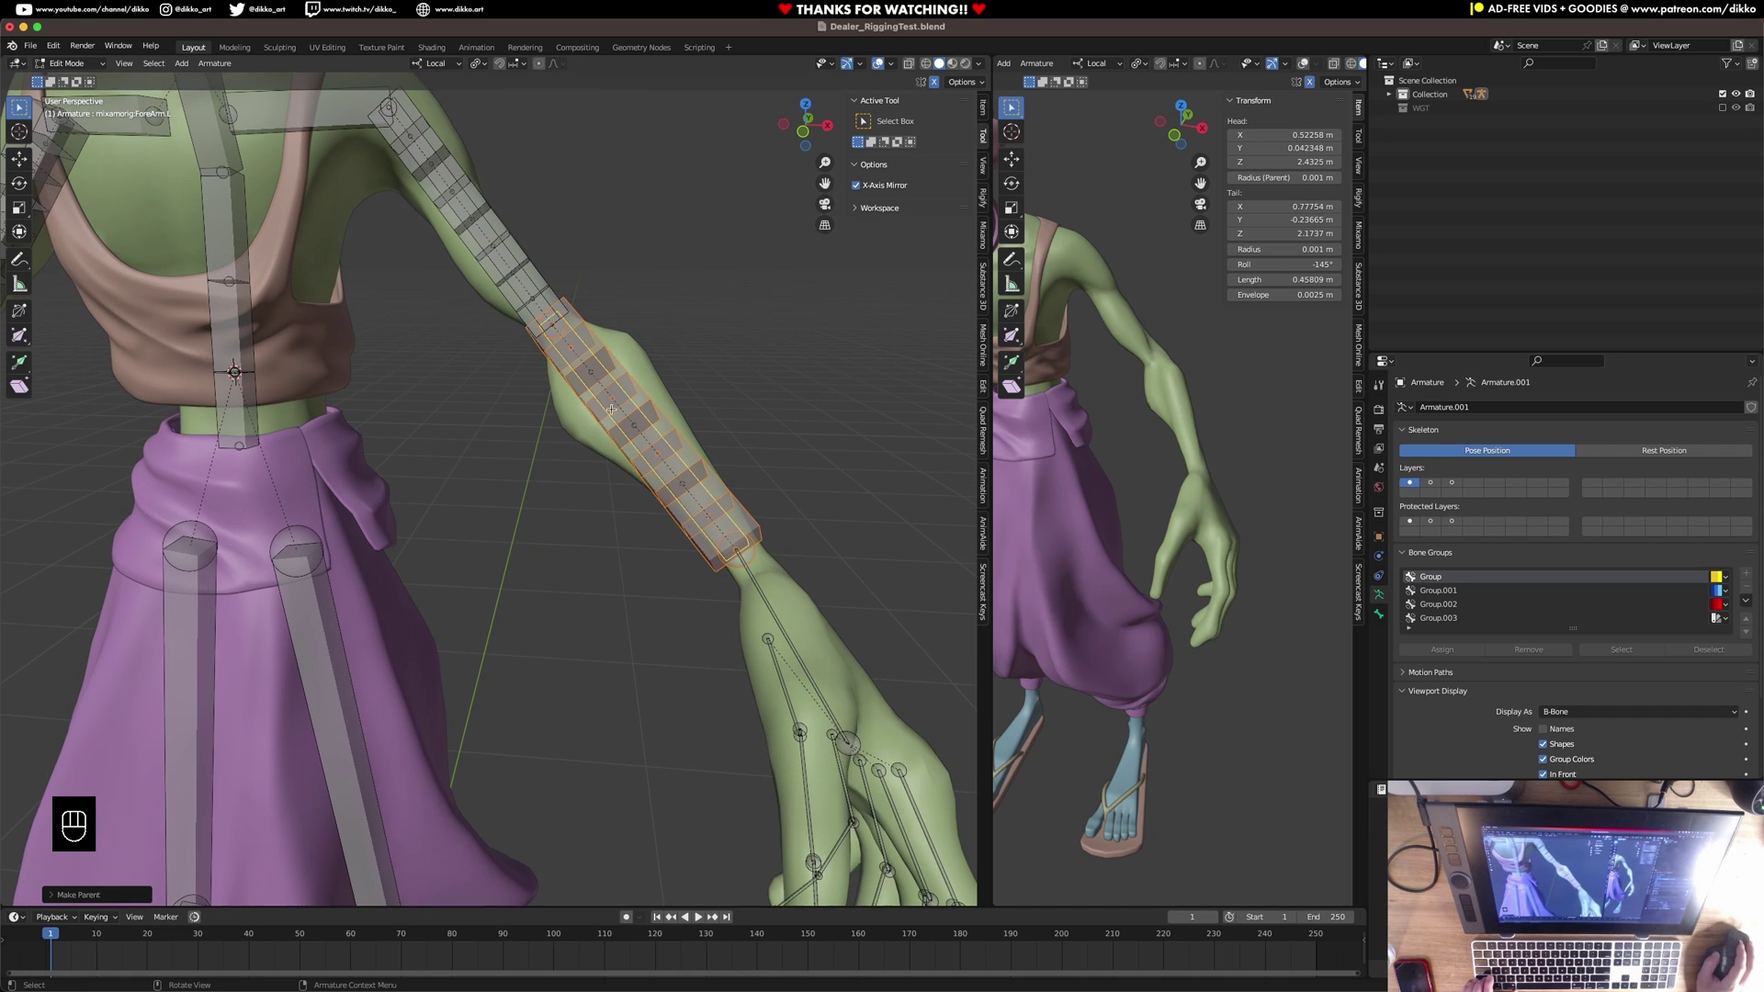
{"action": "middle_click_drag", "start_coordinate": [604, 452], "coordinate": [660, 552], "text": "shift"}
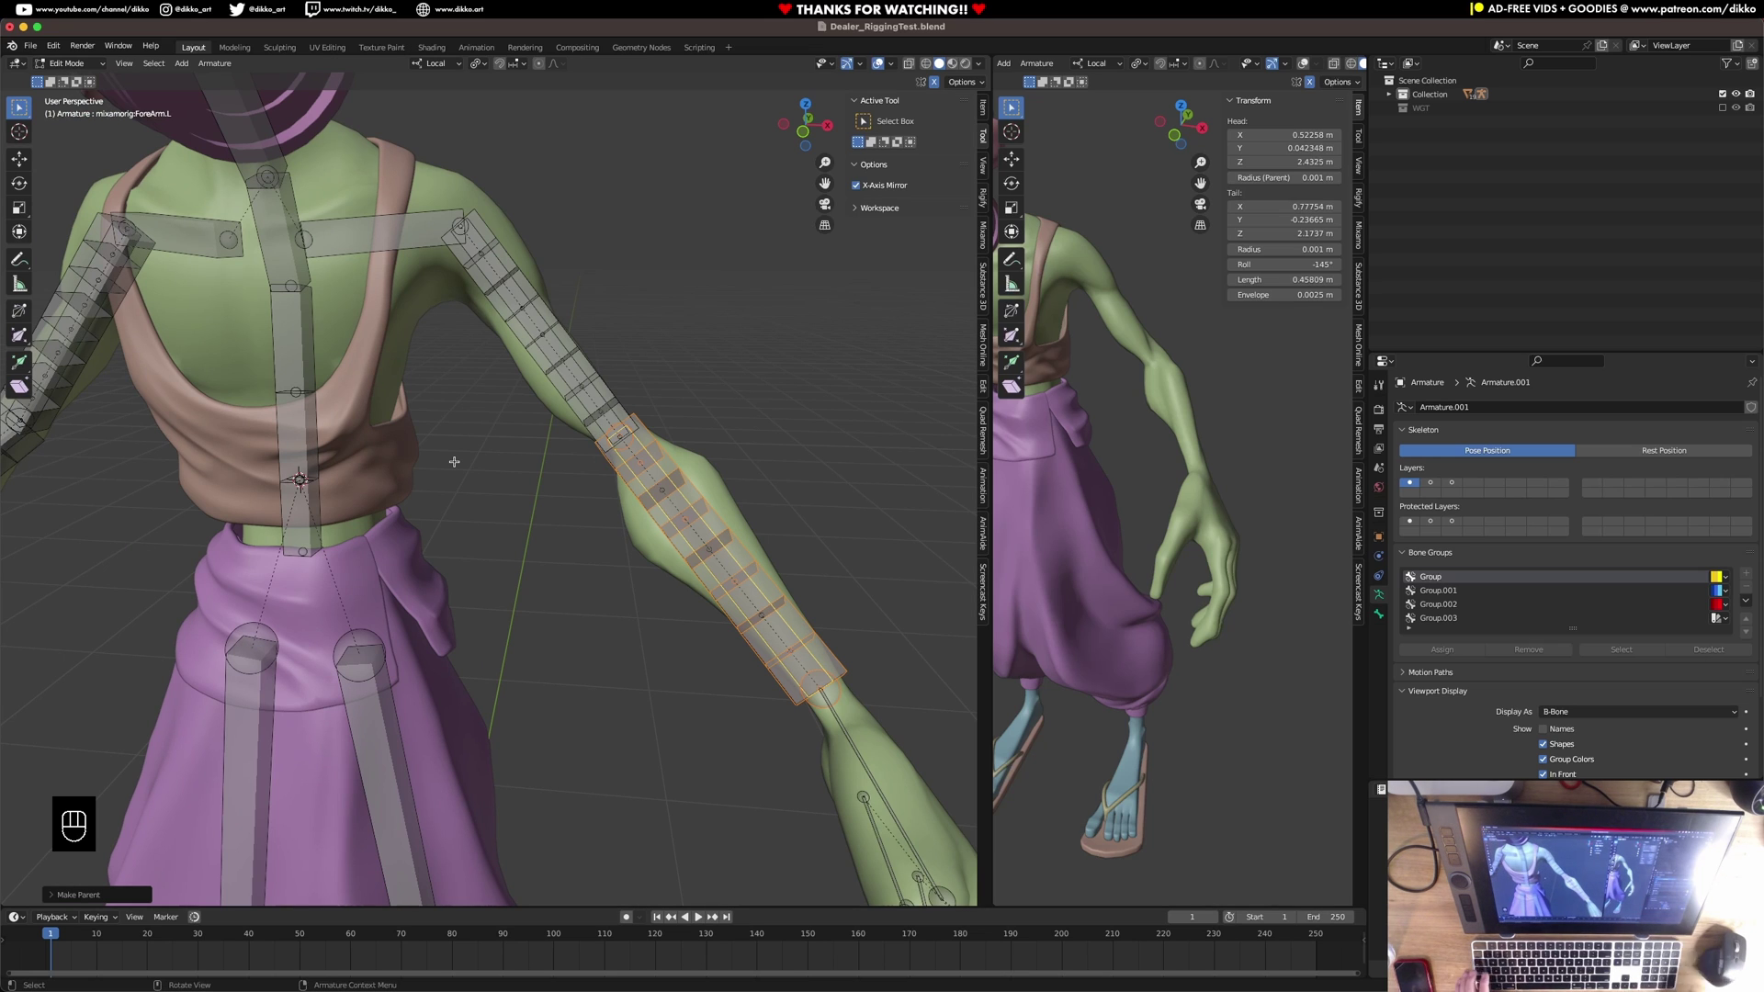
{"action": "left_click", "coordinate": [1451, 482]}
{"action": "left_click", "coordinate": [539, 331]}
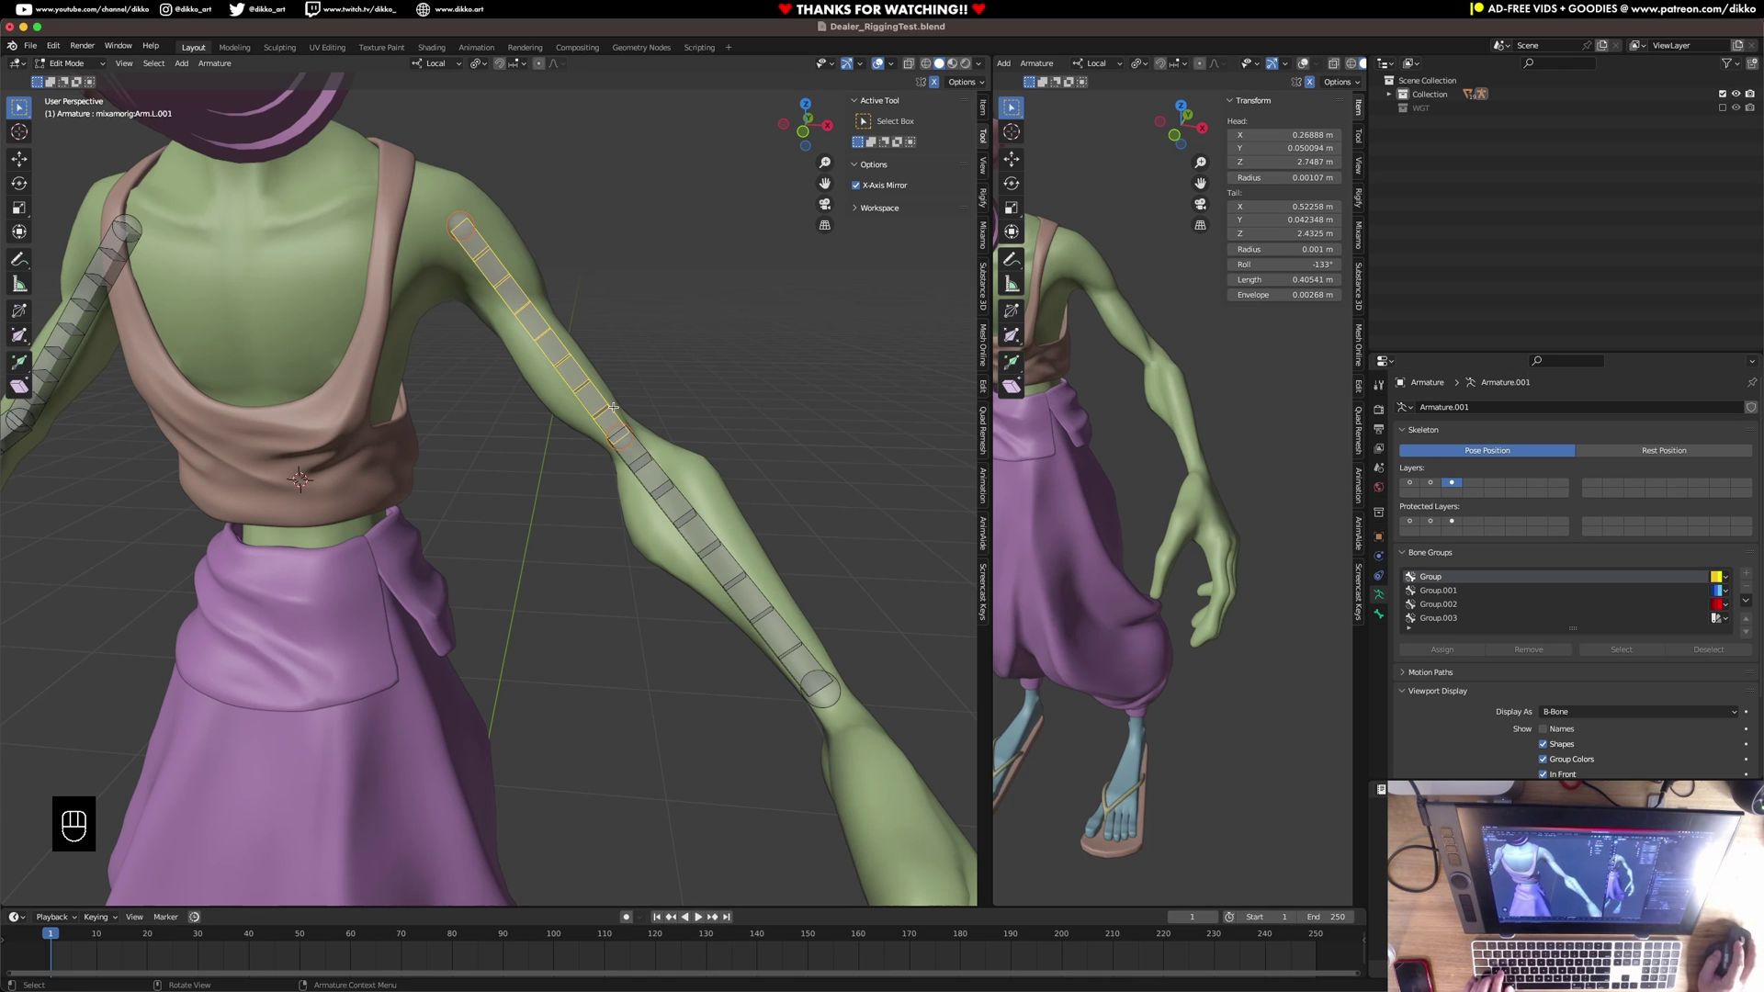
{"action": "left_click", "coordinate": [1431, 484], "text": "shift"}
{"action": "left_click", "coordinate": [51, 63]}
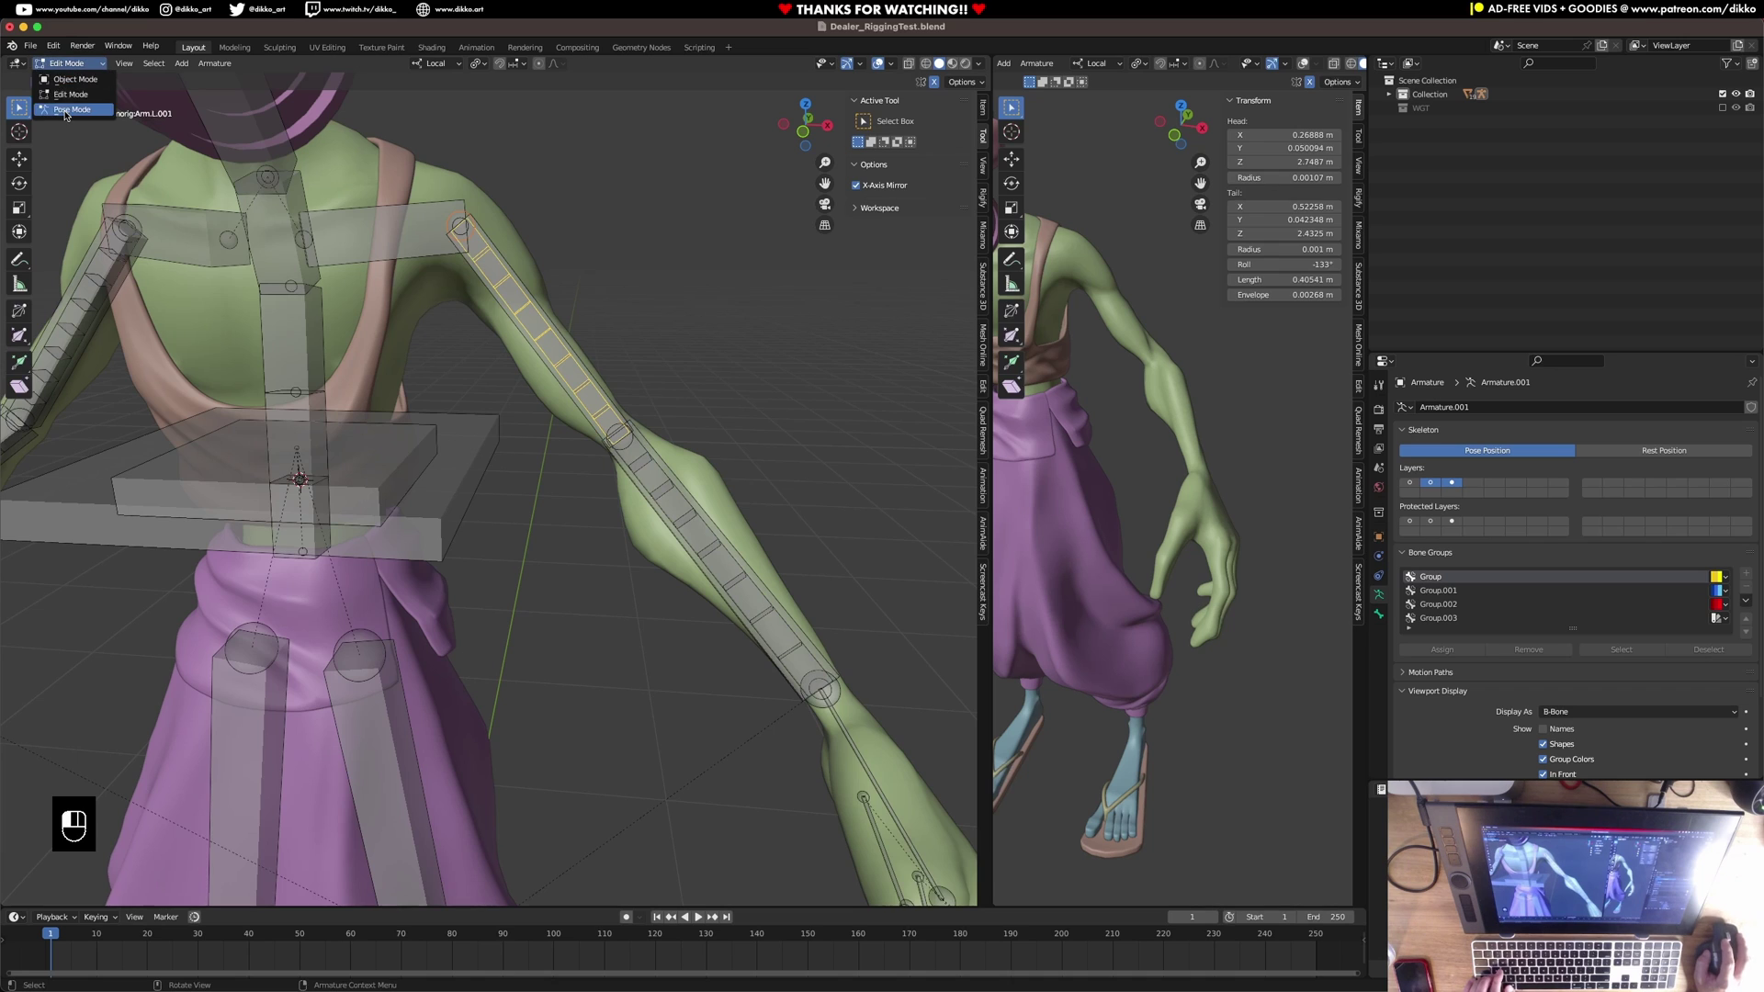
{"action": "left_click", "coordinate": [64, 112]}
Try moving the left hand control outward to see how the arm bones follow, and undo the move.
{"action": "middle_click_drag", "start_coordinate": [653, 472], "coordinate": [628, 449]}
{"action": "scroll", "coordinate": [634, 435], "scroll_direction": "down", "scroll_amount": 5}
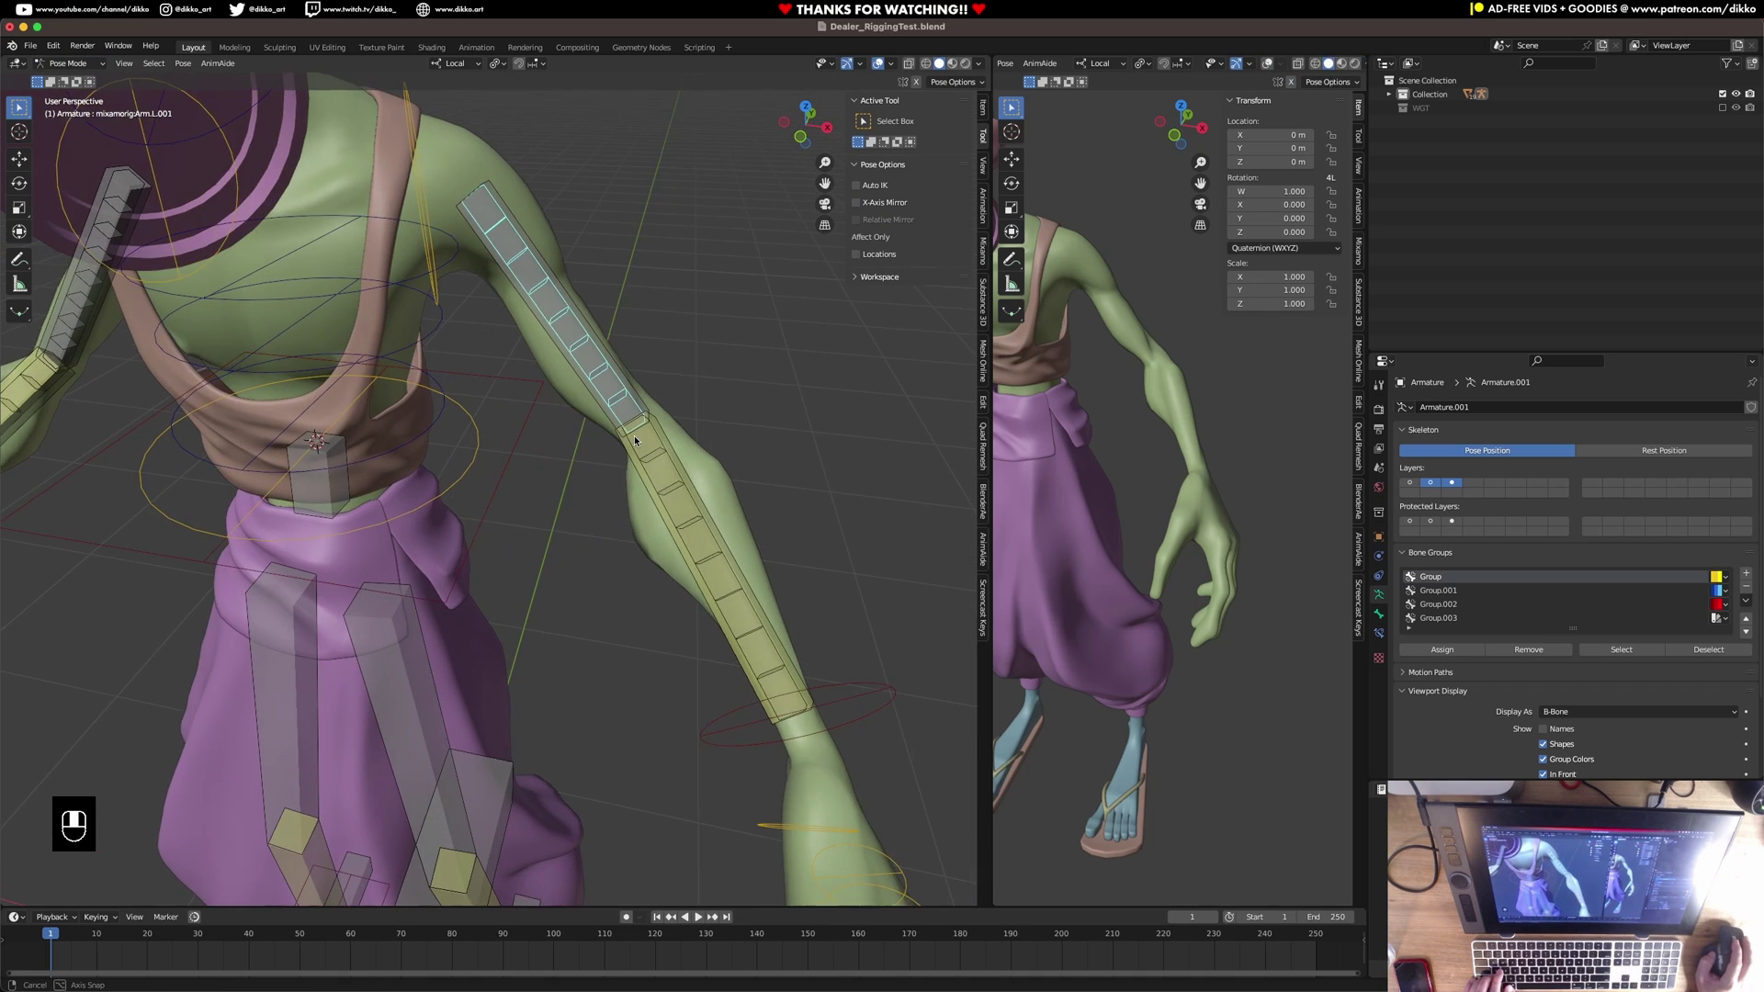
{"action": "left_click", "coordinate": [671, 566]}
{"action": "middle_click_drag", "start_coordinate": [673, 571], "coordinate": [663, 577]}
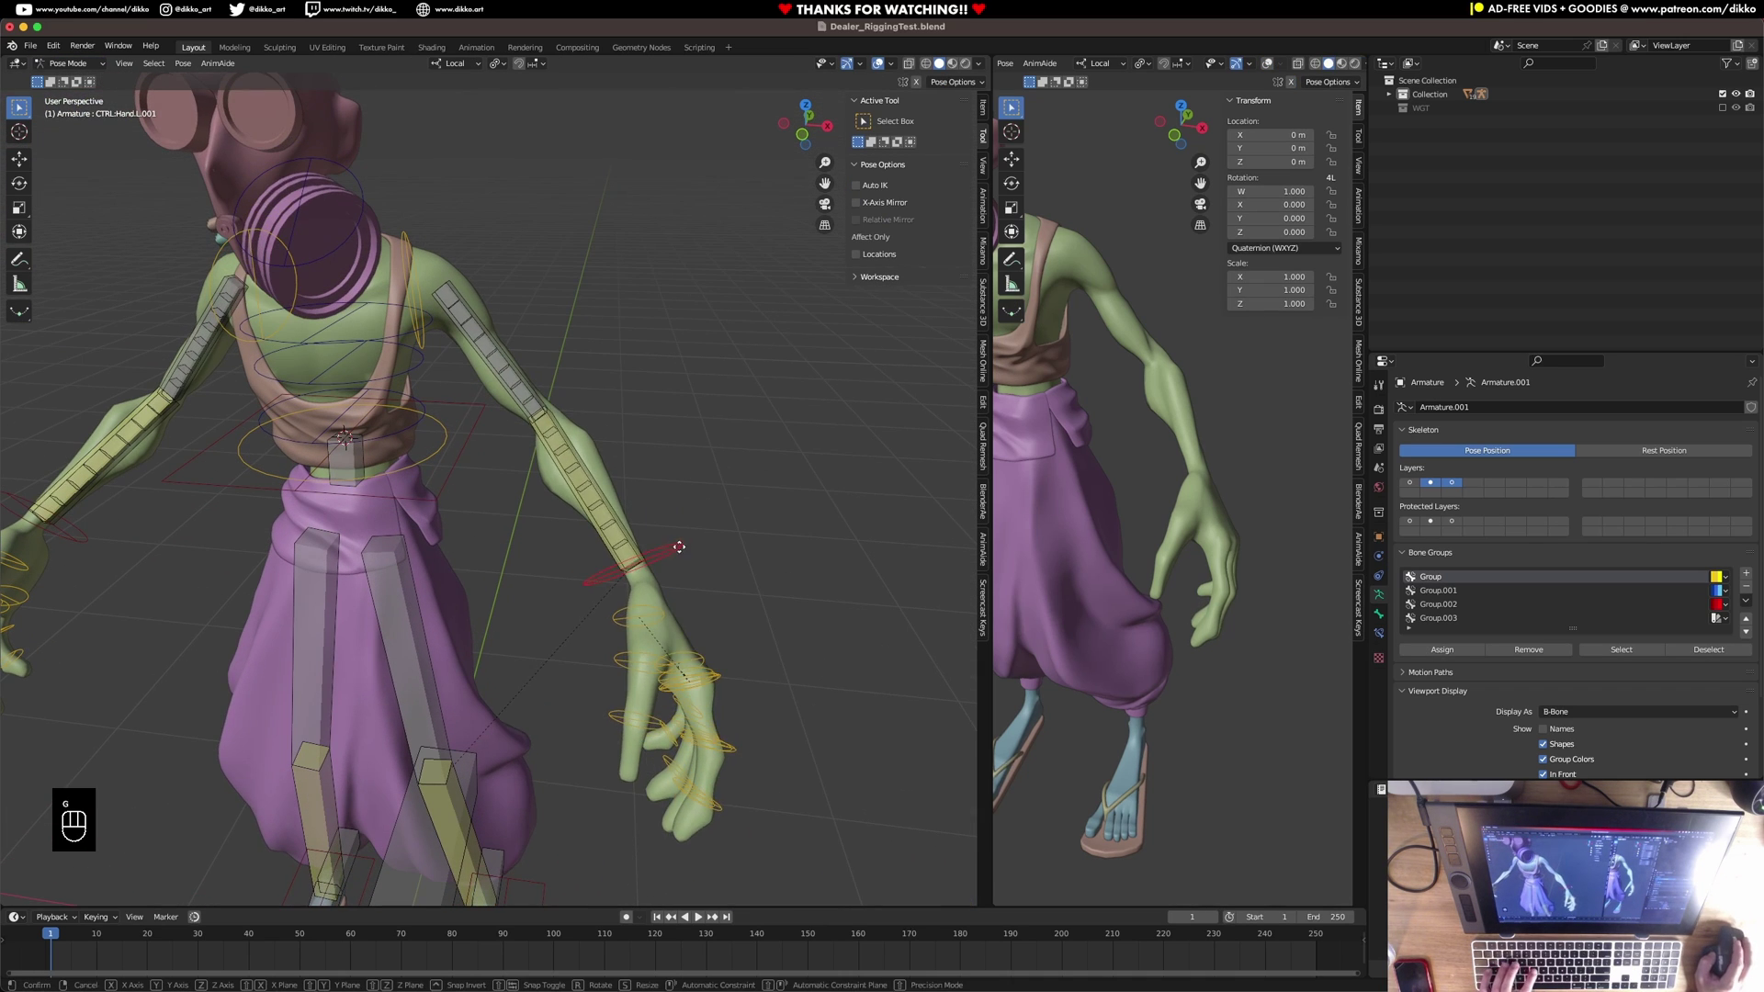
{"action": "key", "text": "g"}
{"action": "left_click", "coordinate": [851, 613]}
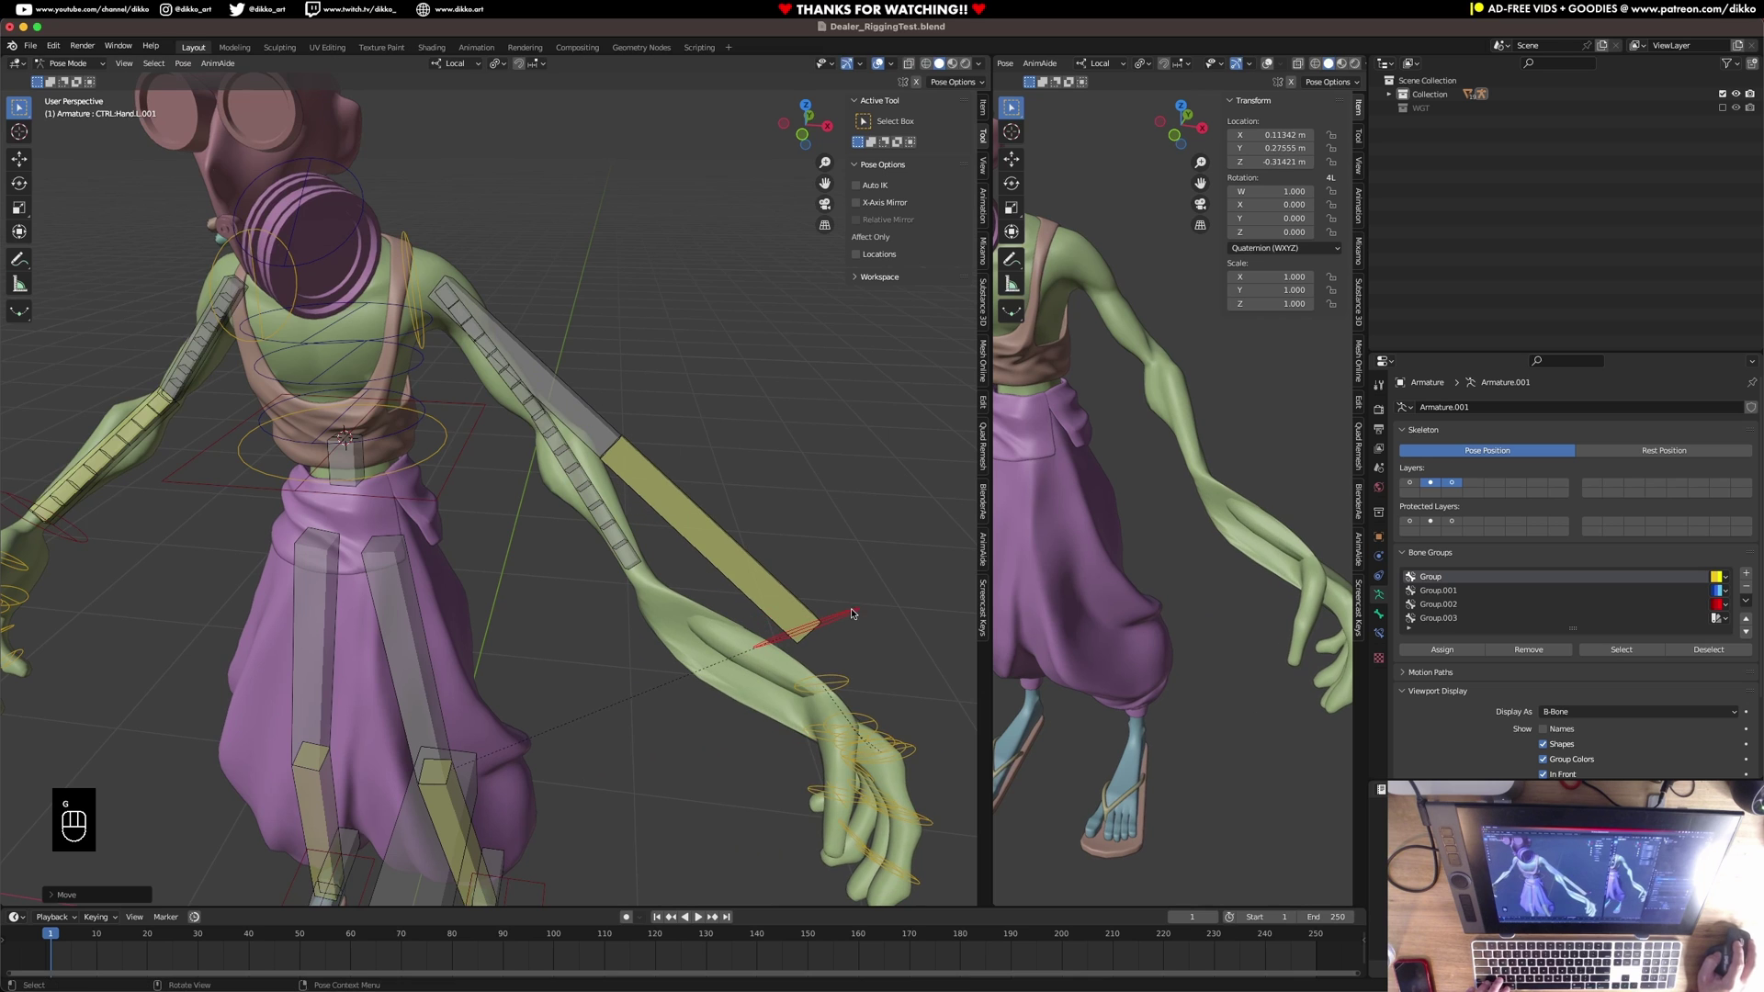
{"action": "middle_click_drag", "start_coordinate": [573, 523], "coordinate": [599, 487]}
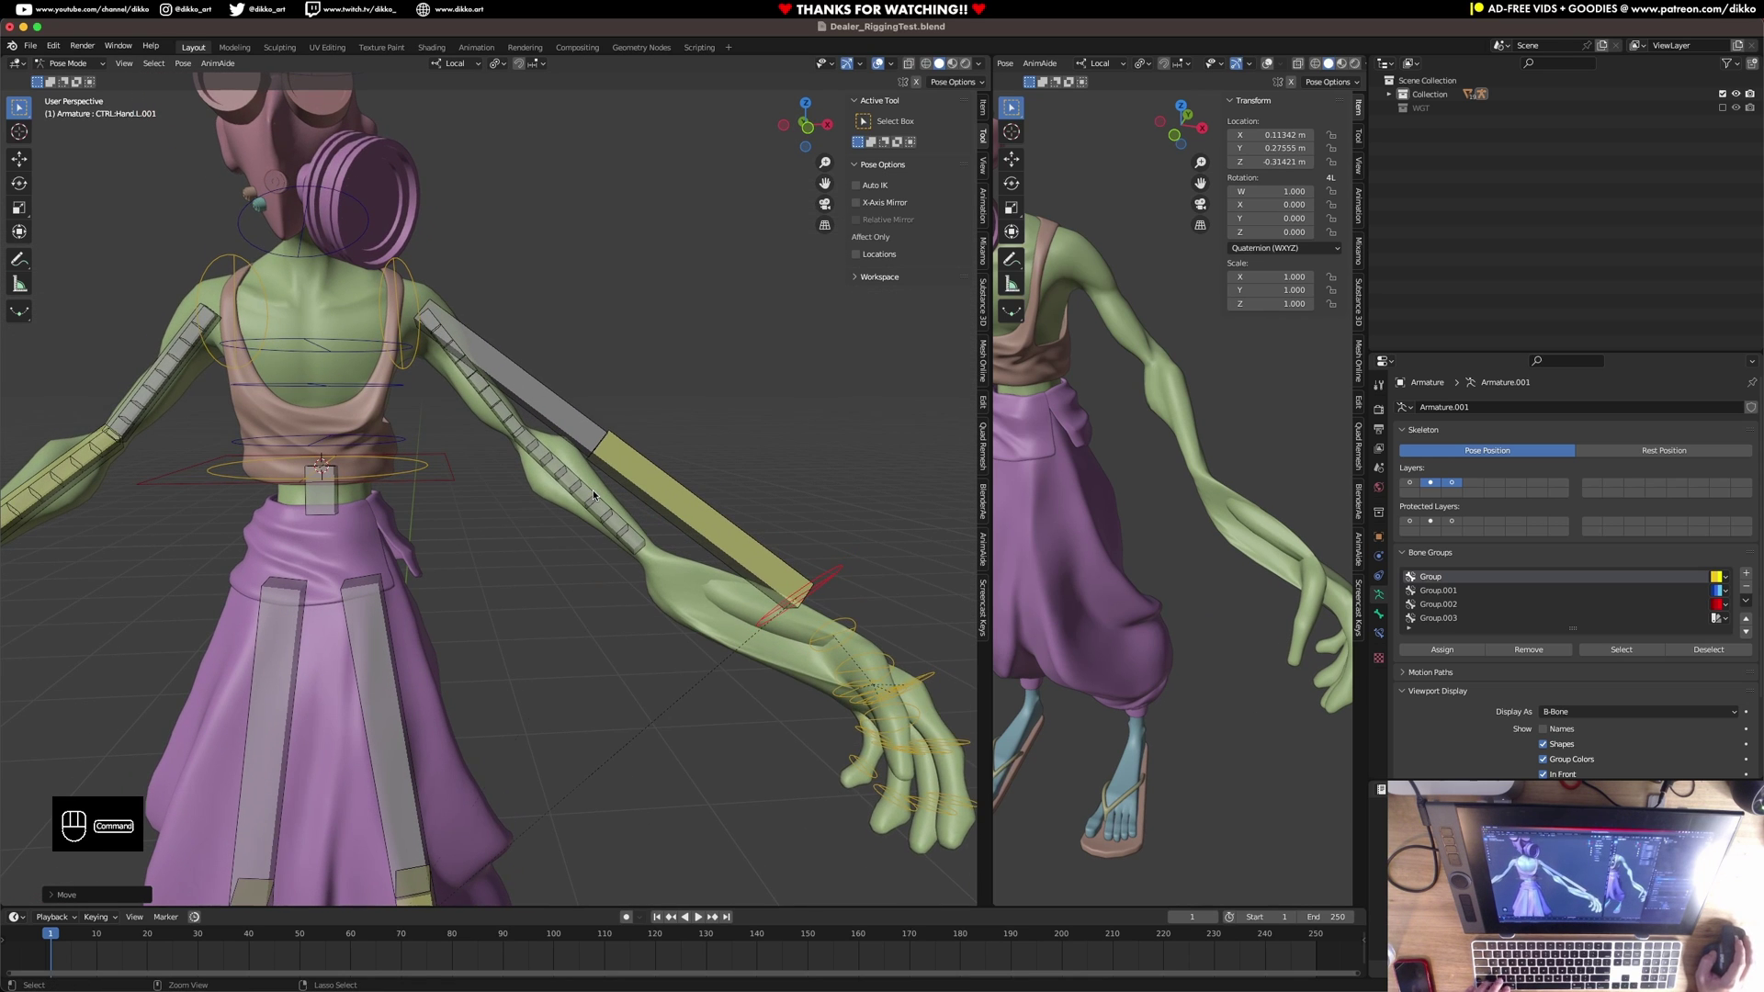
{"action": "key", "text": "super+z"}
Remove the Stretch To constraint from the left upper arm bendy bone, and reselect the overlapping MCH_IK upper arm bone.
{"action": "scroll", "coordinate": [559, 446], "scroll_direction": "up", "scroll_amount": 5}
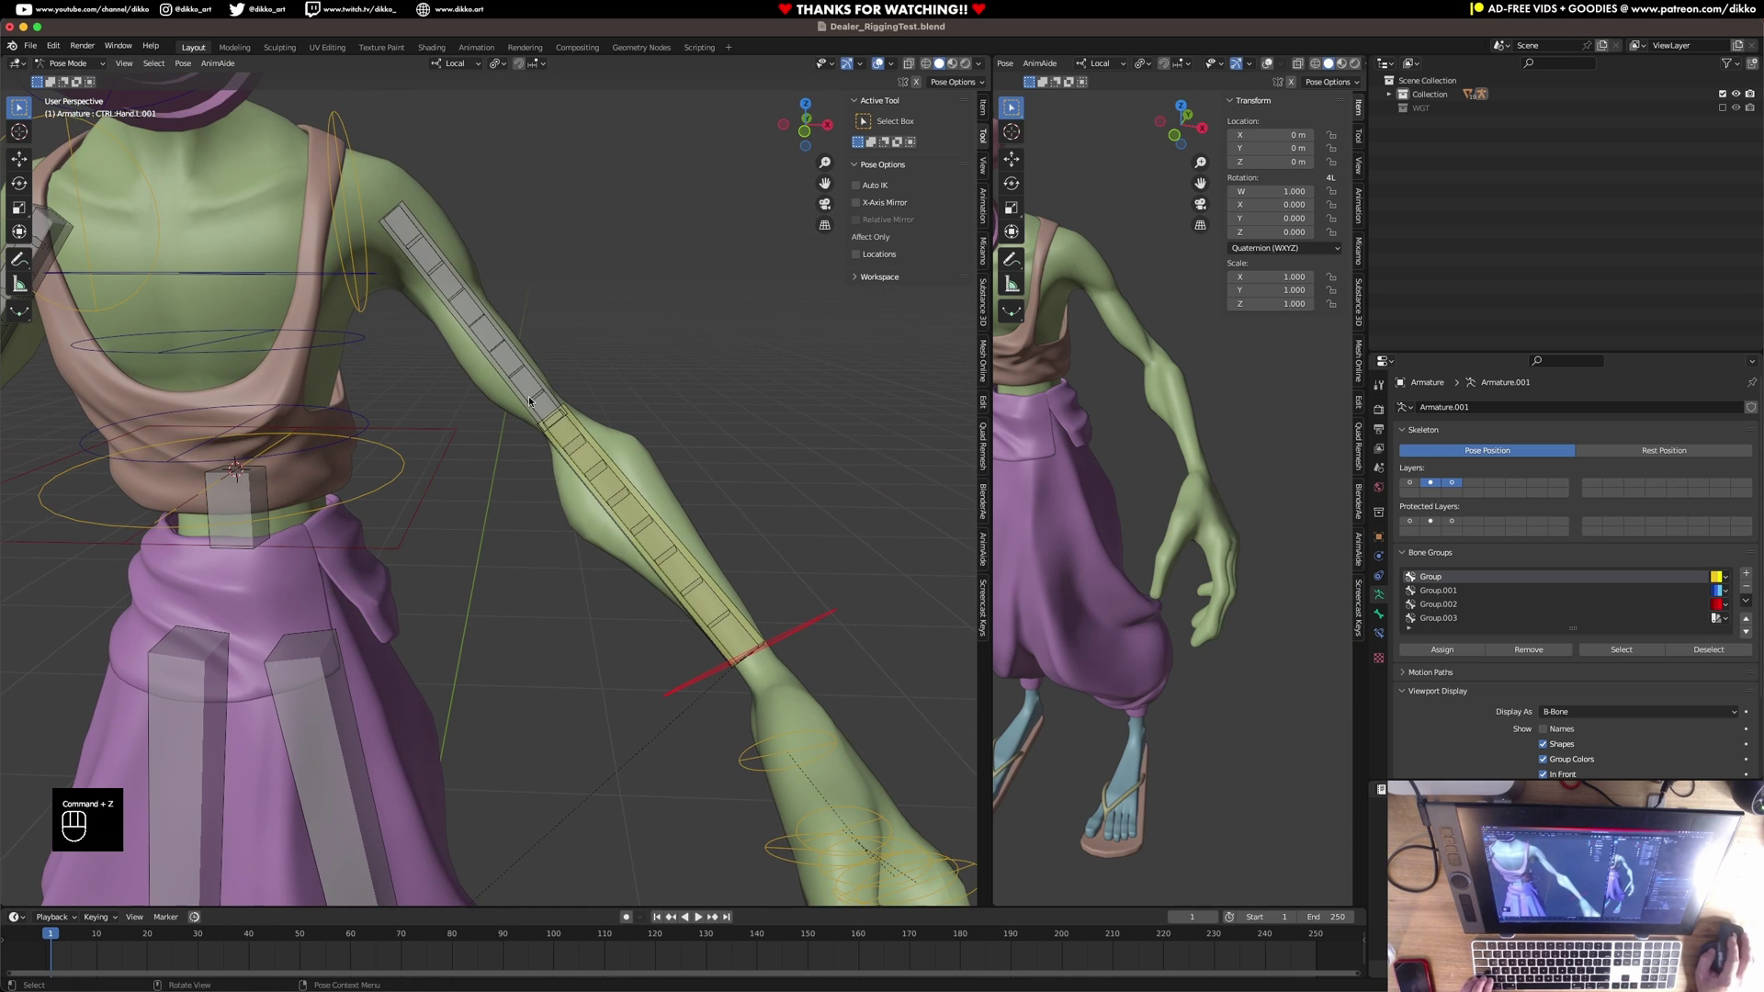
{"action": "left_click", "coordinate": [526, 411]}
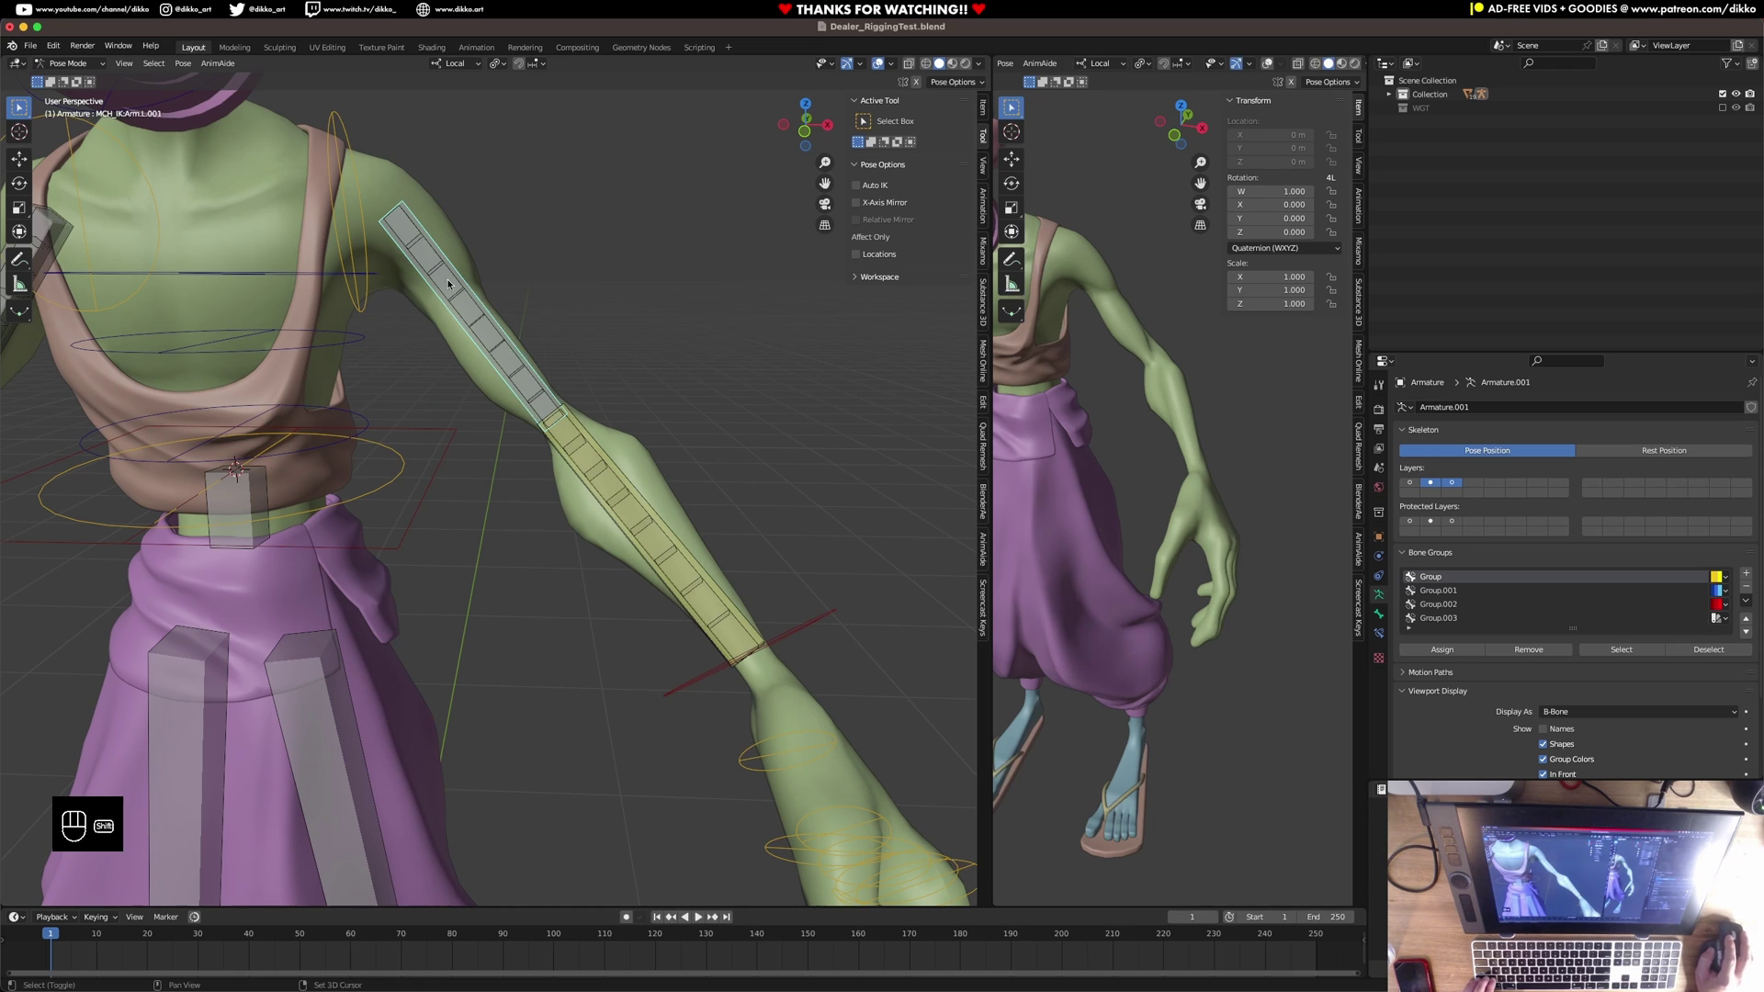
{"action": "left_click", "coordinate": [509, 379], "text": "shift"}
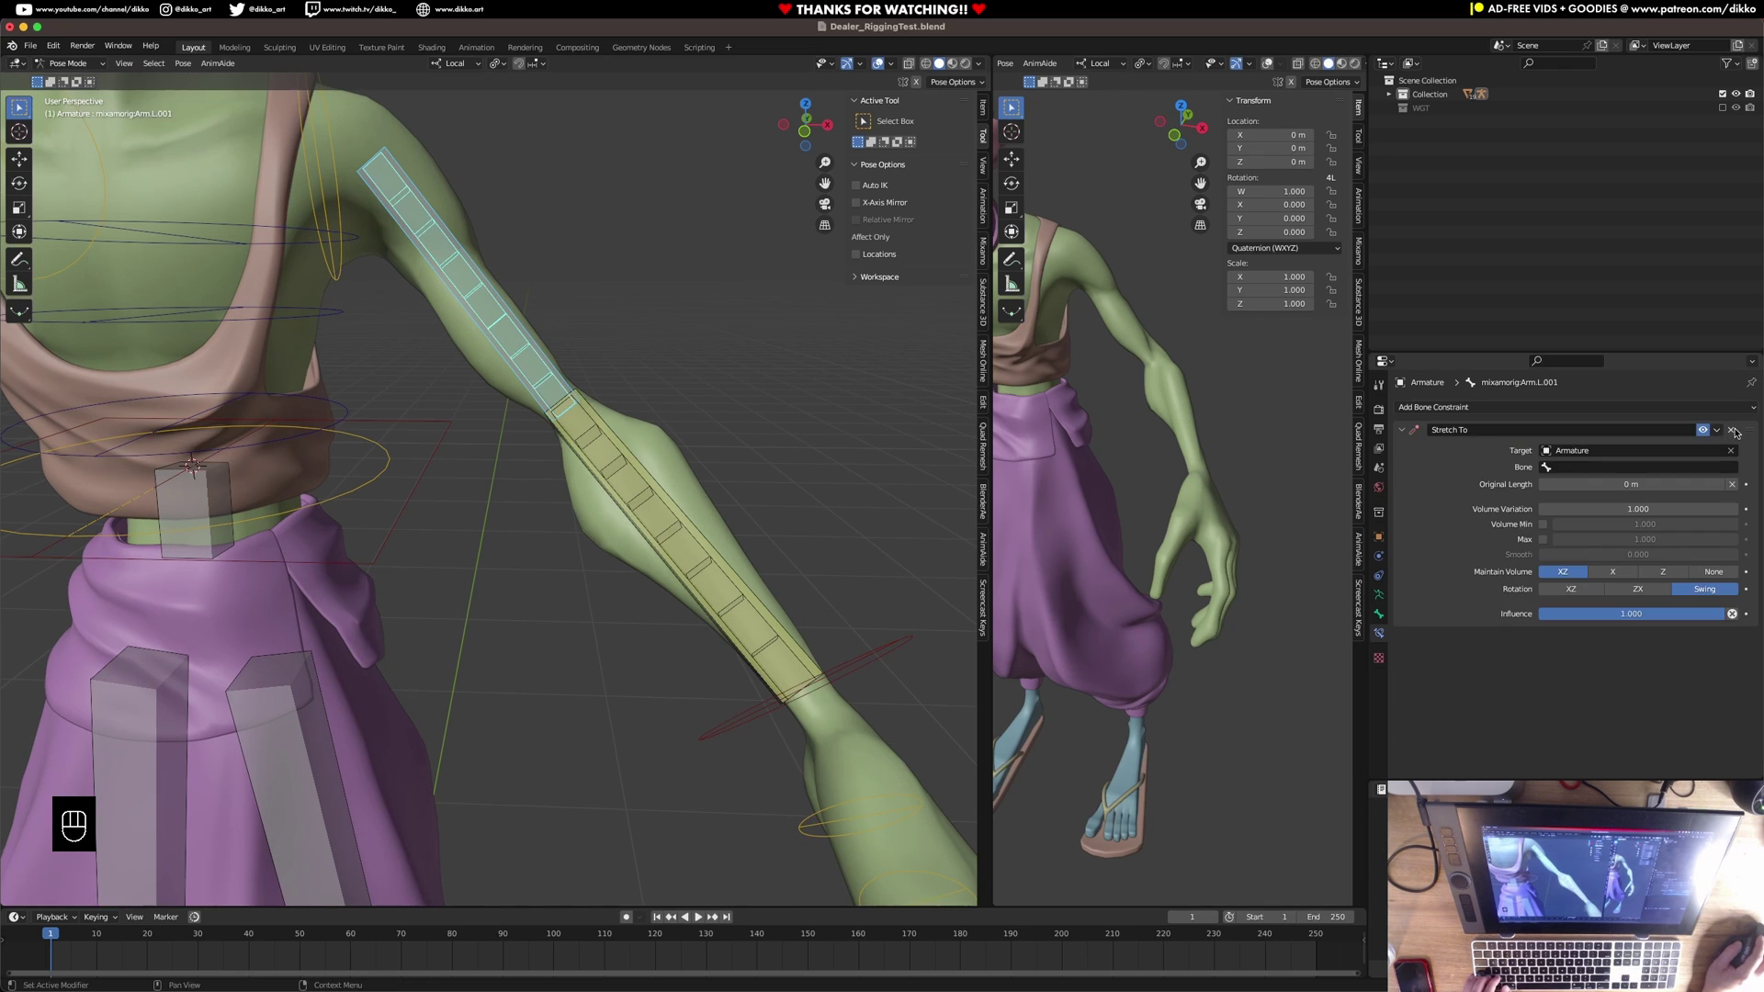
{"action": "left_click", "coordinate": [1731, 433]}
{"action": "left_click", "coordinate": [479, 319]}
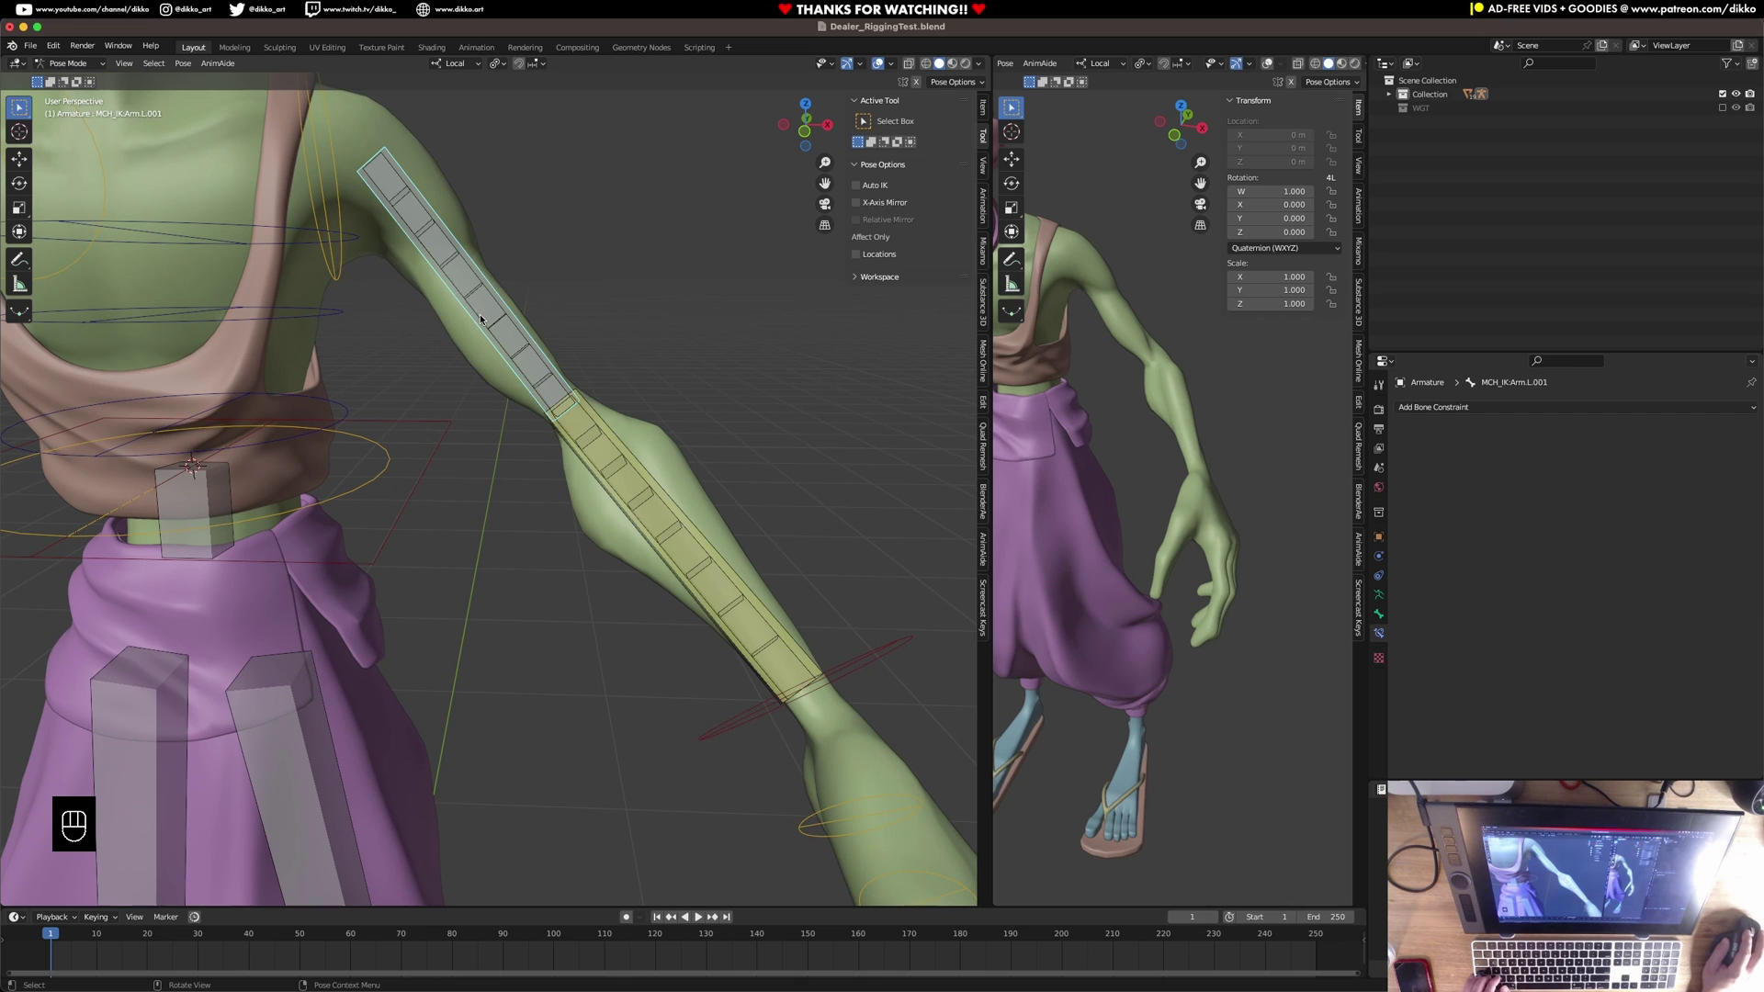
Hide the MCH_IK upper arm bone that overlaps the left upper arm bendy bone.
{"action": "left_click", "coordinate": [603, 423]}
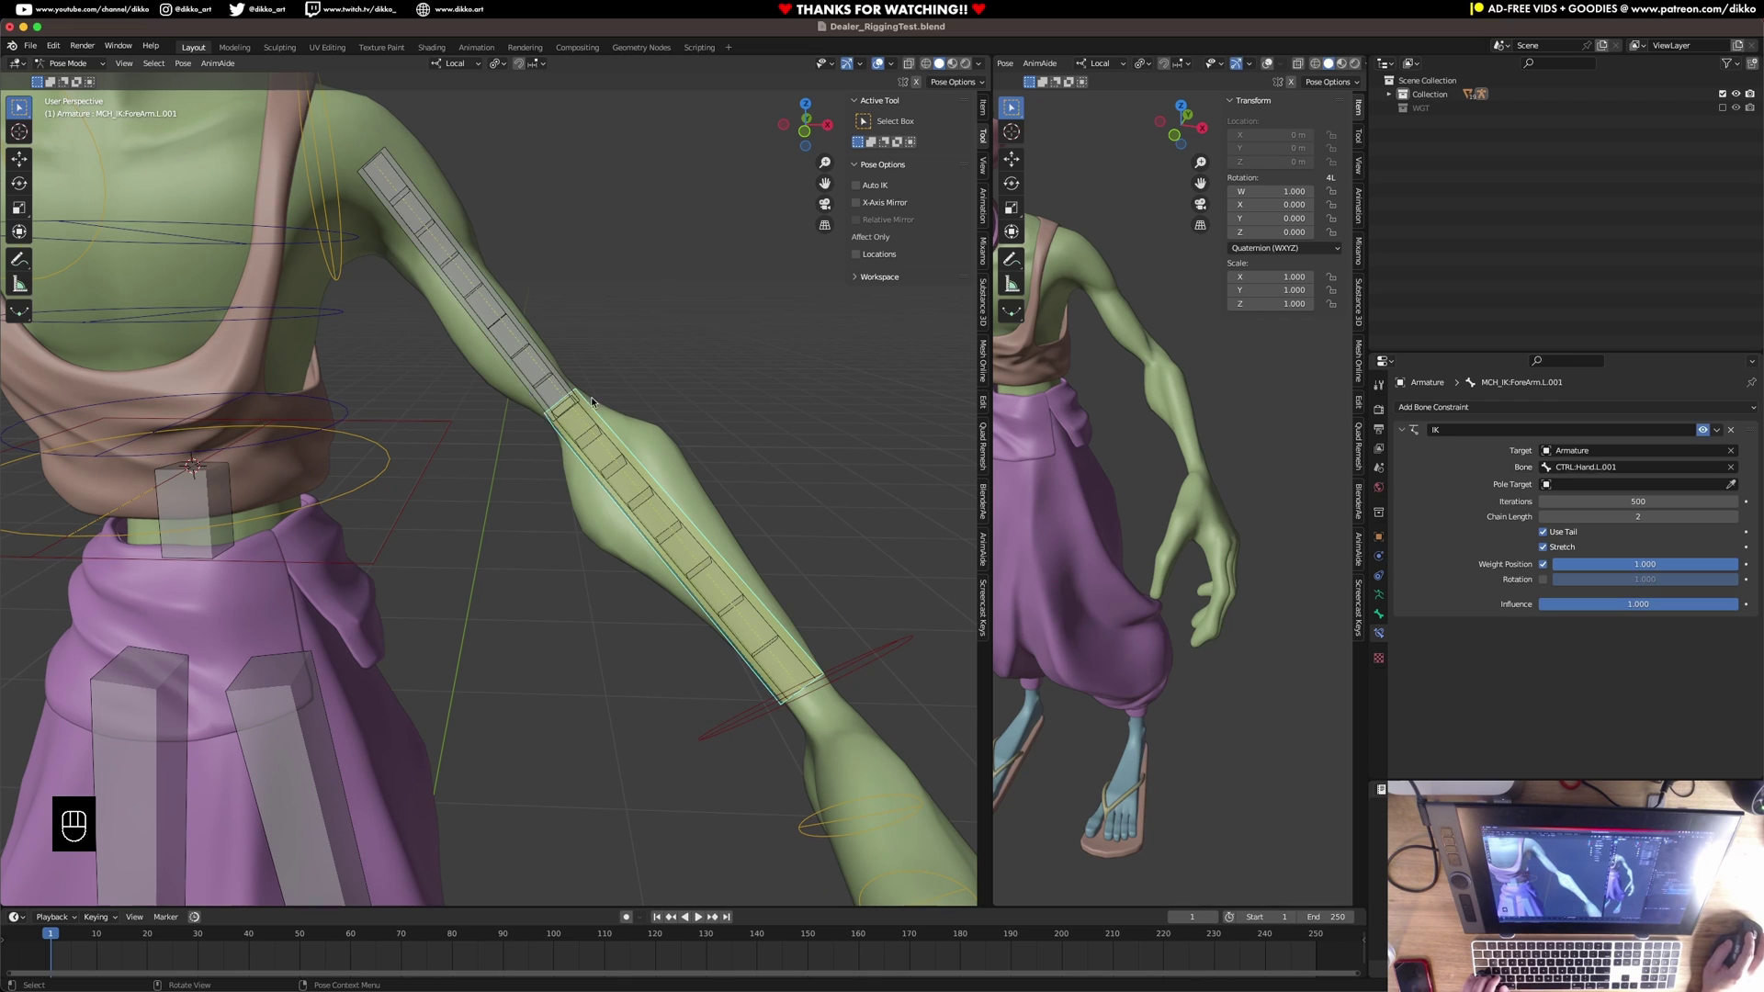
{"action": "middle_click_drag", "start_coordinate": [570, 410], "coordinate": [597, 399]}
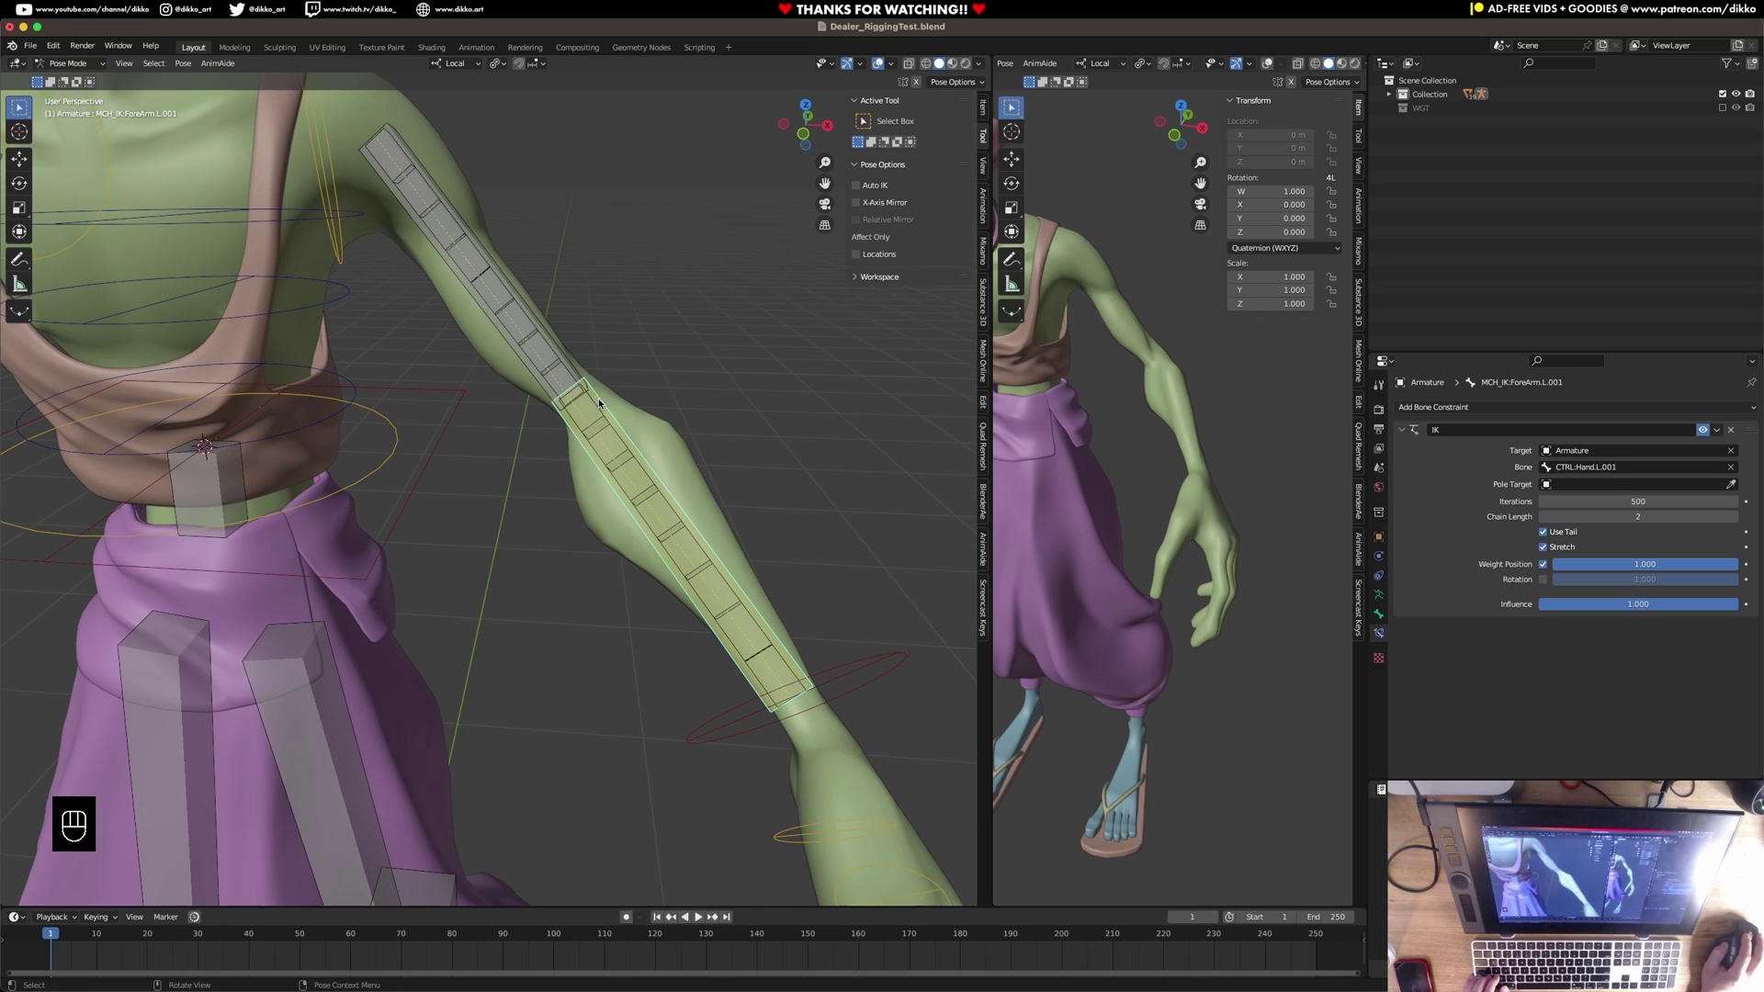
{"action": "left_click", "coordinate": [526, 316], "text": "shift"}
{"action": "left_click", "coordinate": [526, 315]}
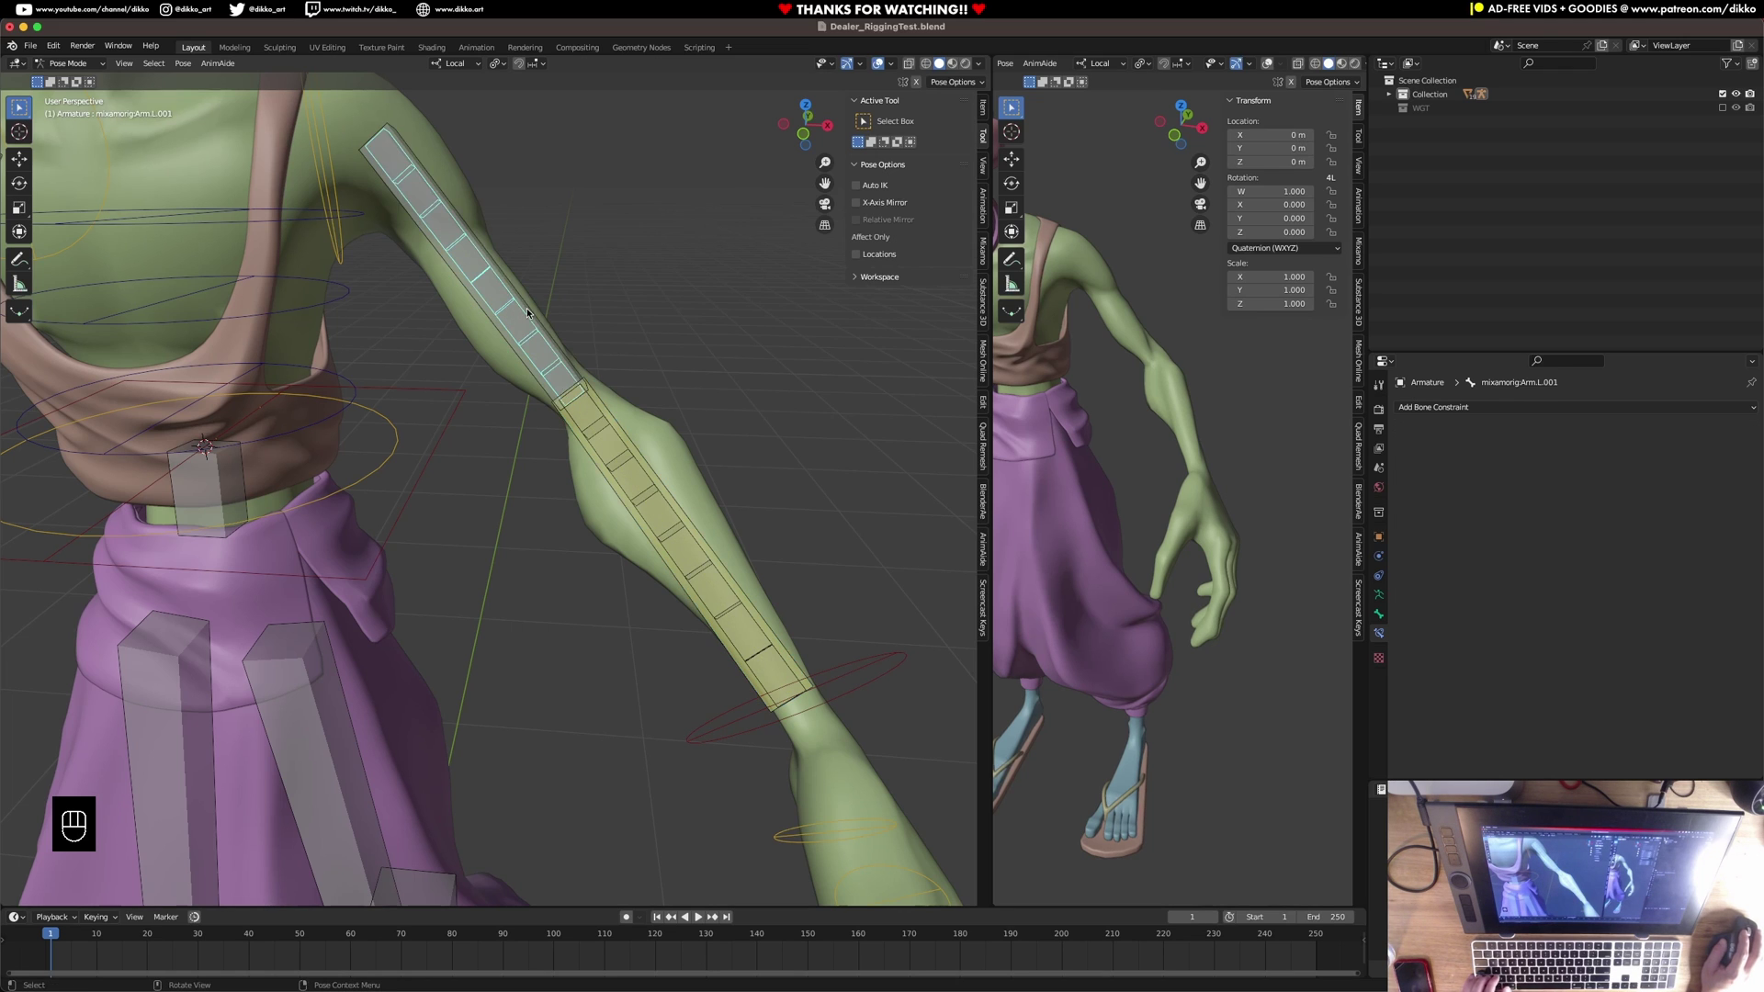
{"action": "left_click", "coordinate": [528, 307]}
{"action": "key", "text": "h"}
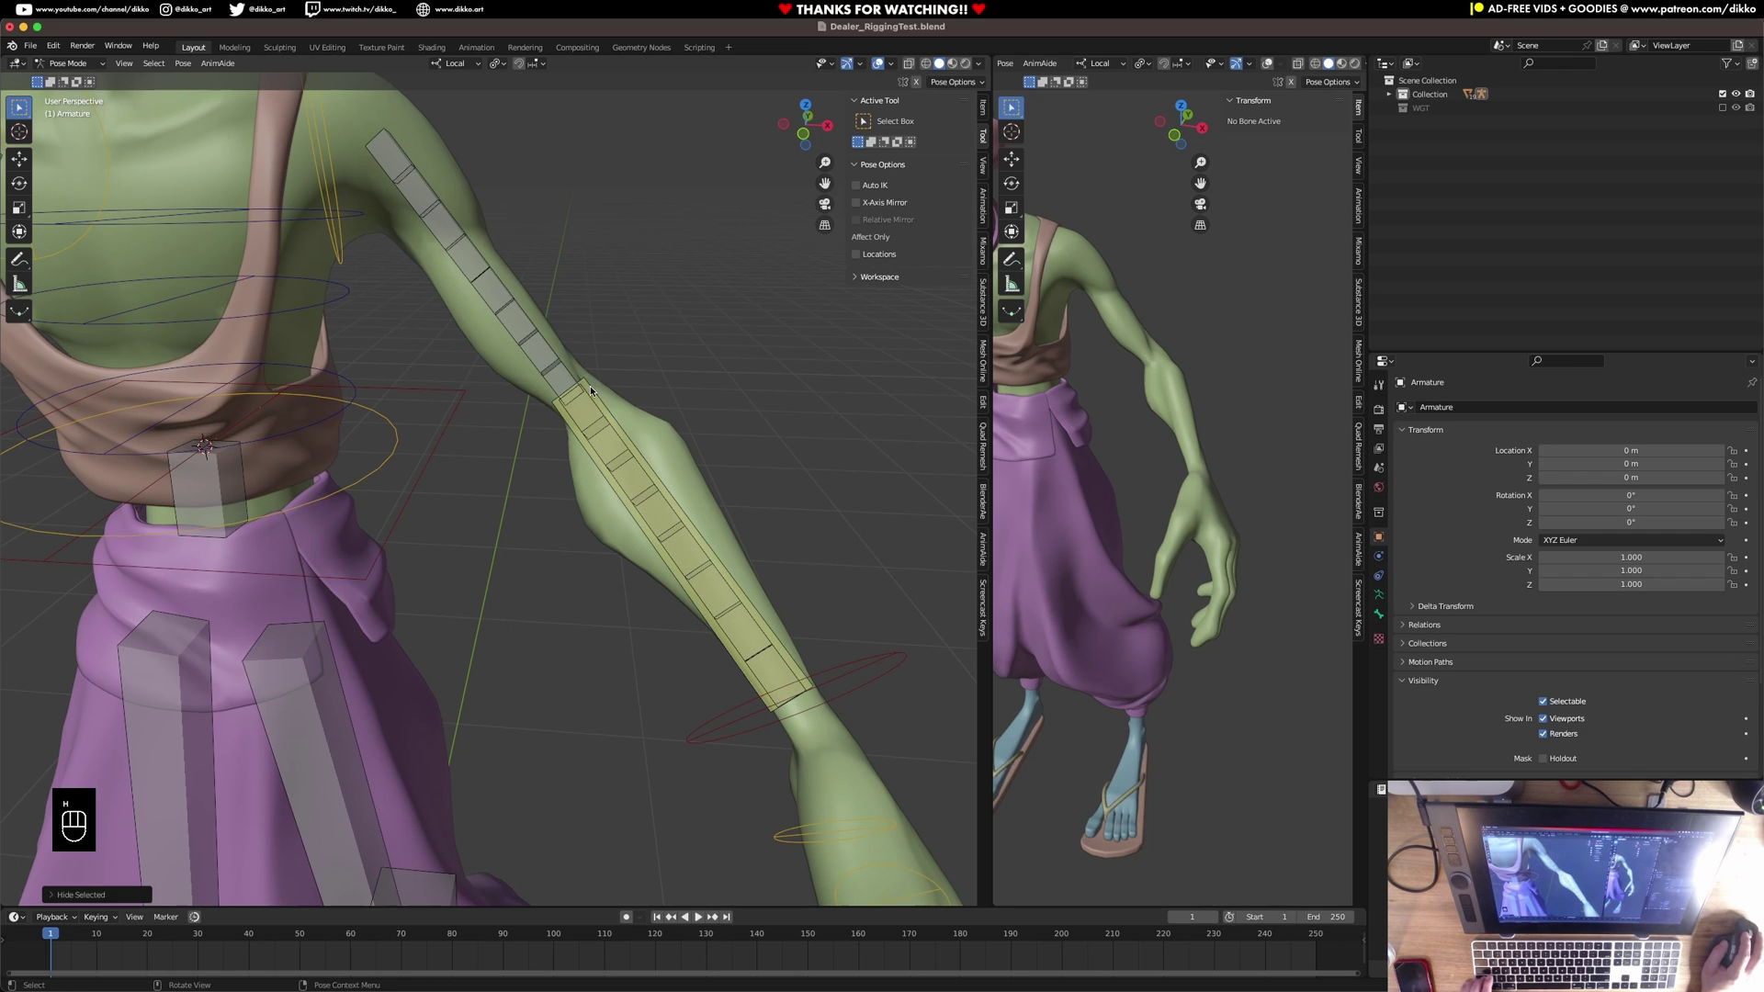
Add a Stretch To constraint to the left upper arm bendy bone, targeting the left MCH_IK forearm bone.
{"action": "left_click", "coordinate": [591, 387]}
{"action": "left_click", "coordinate": [532, 331], "text": "shift"}
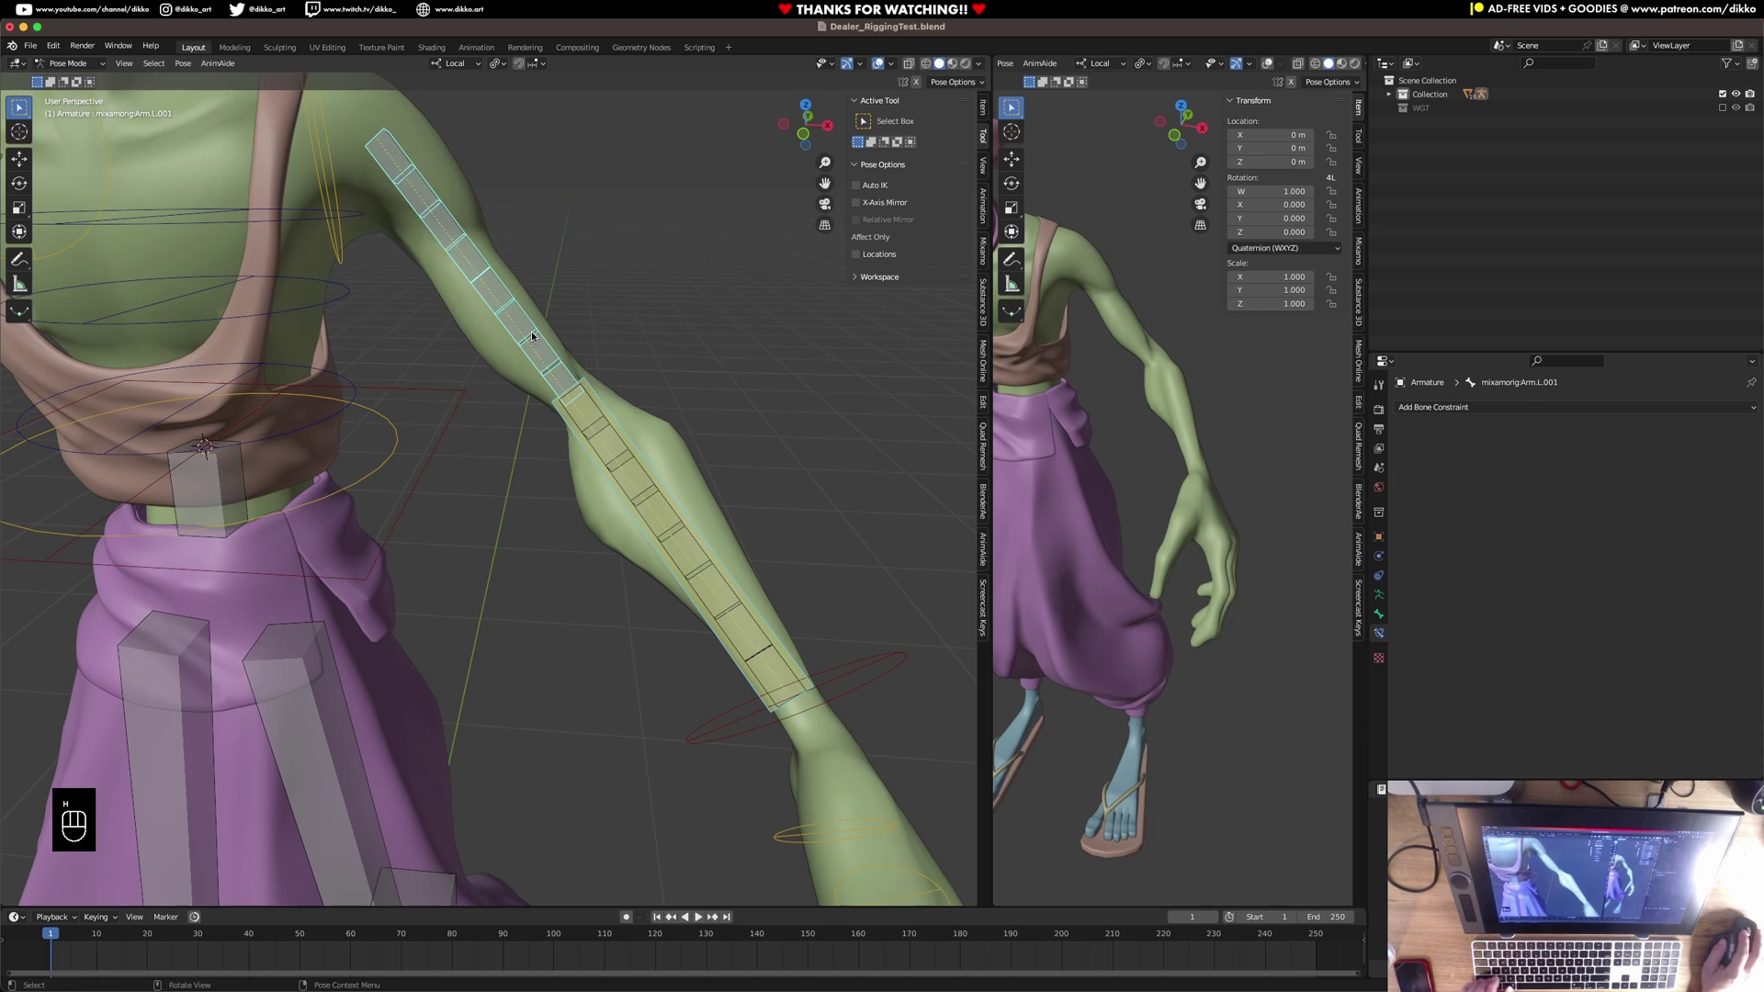
{"action": "key", "text": "shift+super+c"}
{"action": "left_click", "coordinate": [532, 337]}
Try moving the left hand control outward to test the upper arm's stretching, and undo the move.
{"action": "middle_click_drag", "start_coordinate": [532, 338], "coordinate": [640, 475]}
{"action": "left_click", "coordinate": [641, 476]}
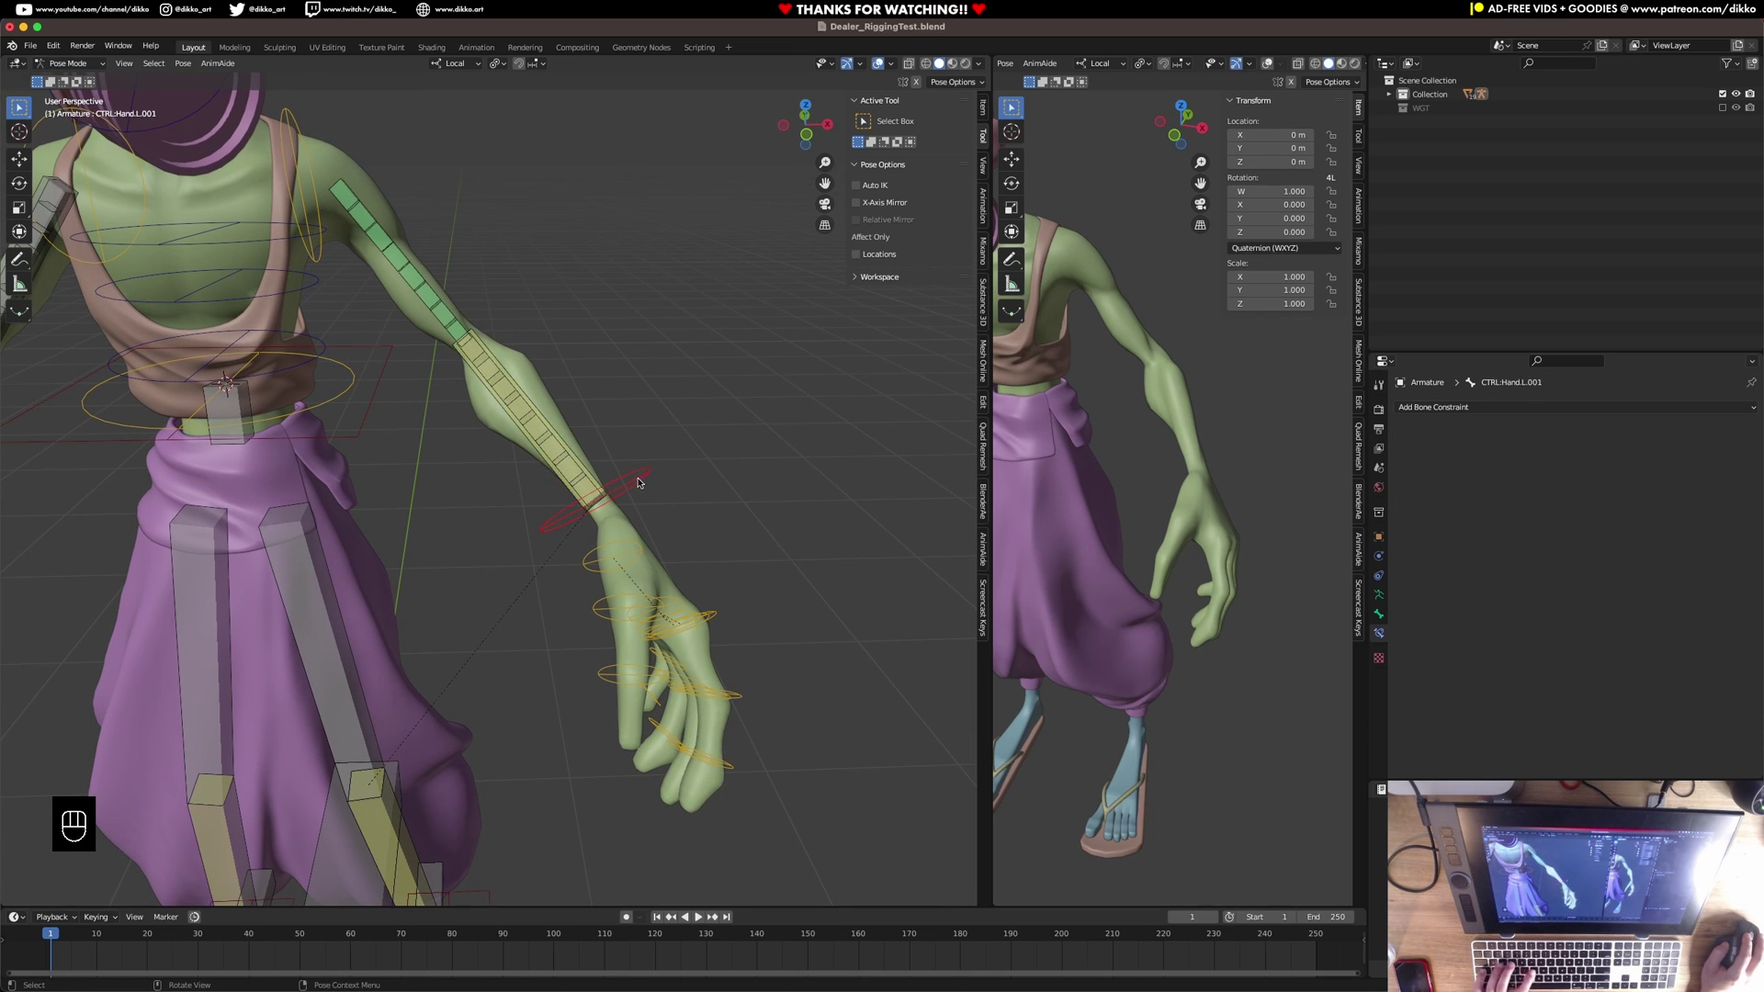
{"action": "key", "text": "g"}
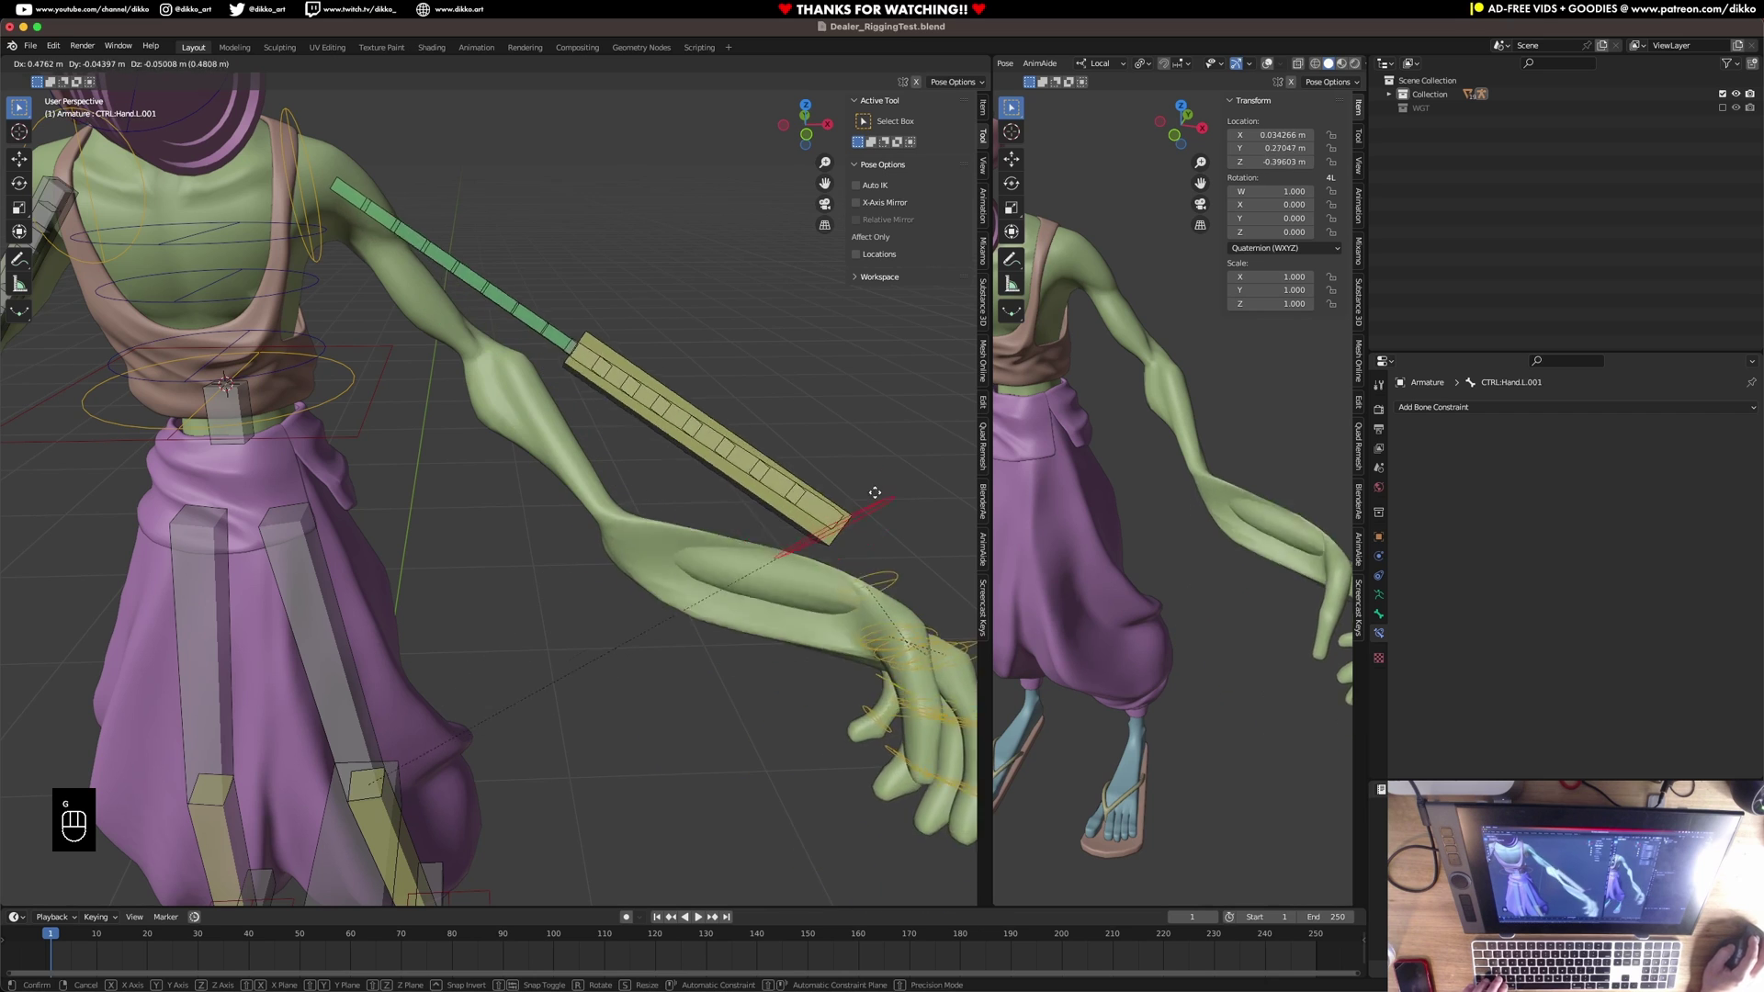
{"action": "left_click", "coordinate": [715, 414]}
{"action": "key", "text": "super+z"}
Hide the MCH_IK forearm bone that overlaps the left forearm bendy bone, and check the bone underneath by selecting it.
{"action": "scroll", "coordinate": [579, 435], "scroll_direction": "up", "scroll_amount": 2}
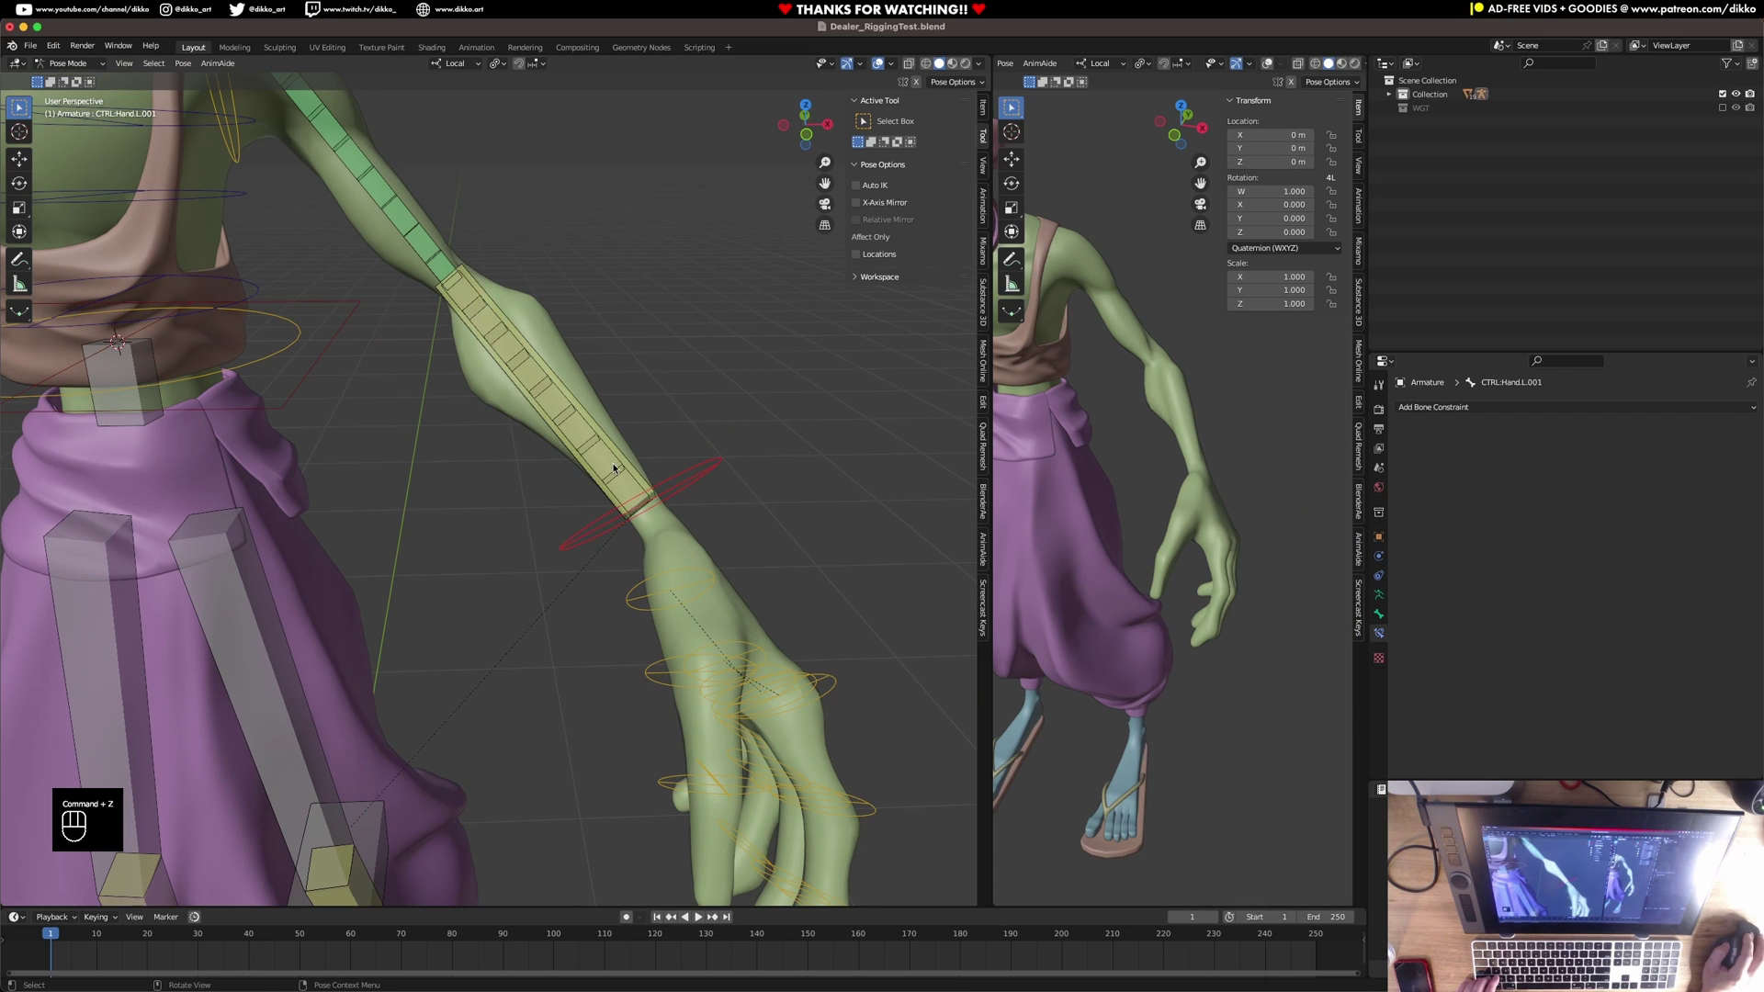
{"action": "left_click", "coordinate": [614, 465]}
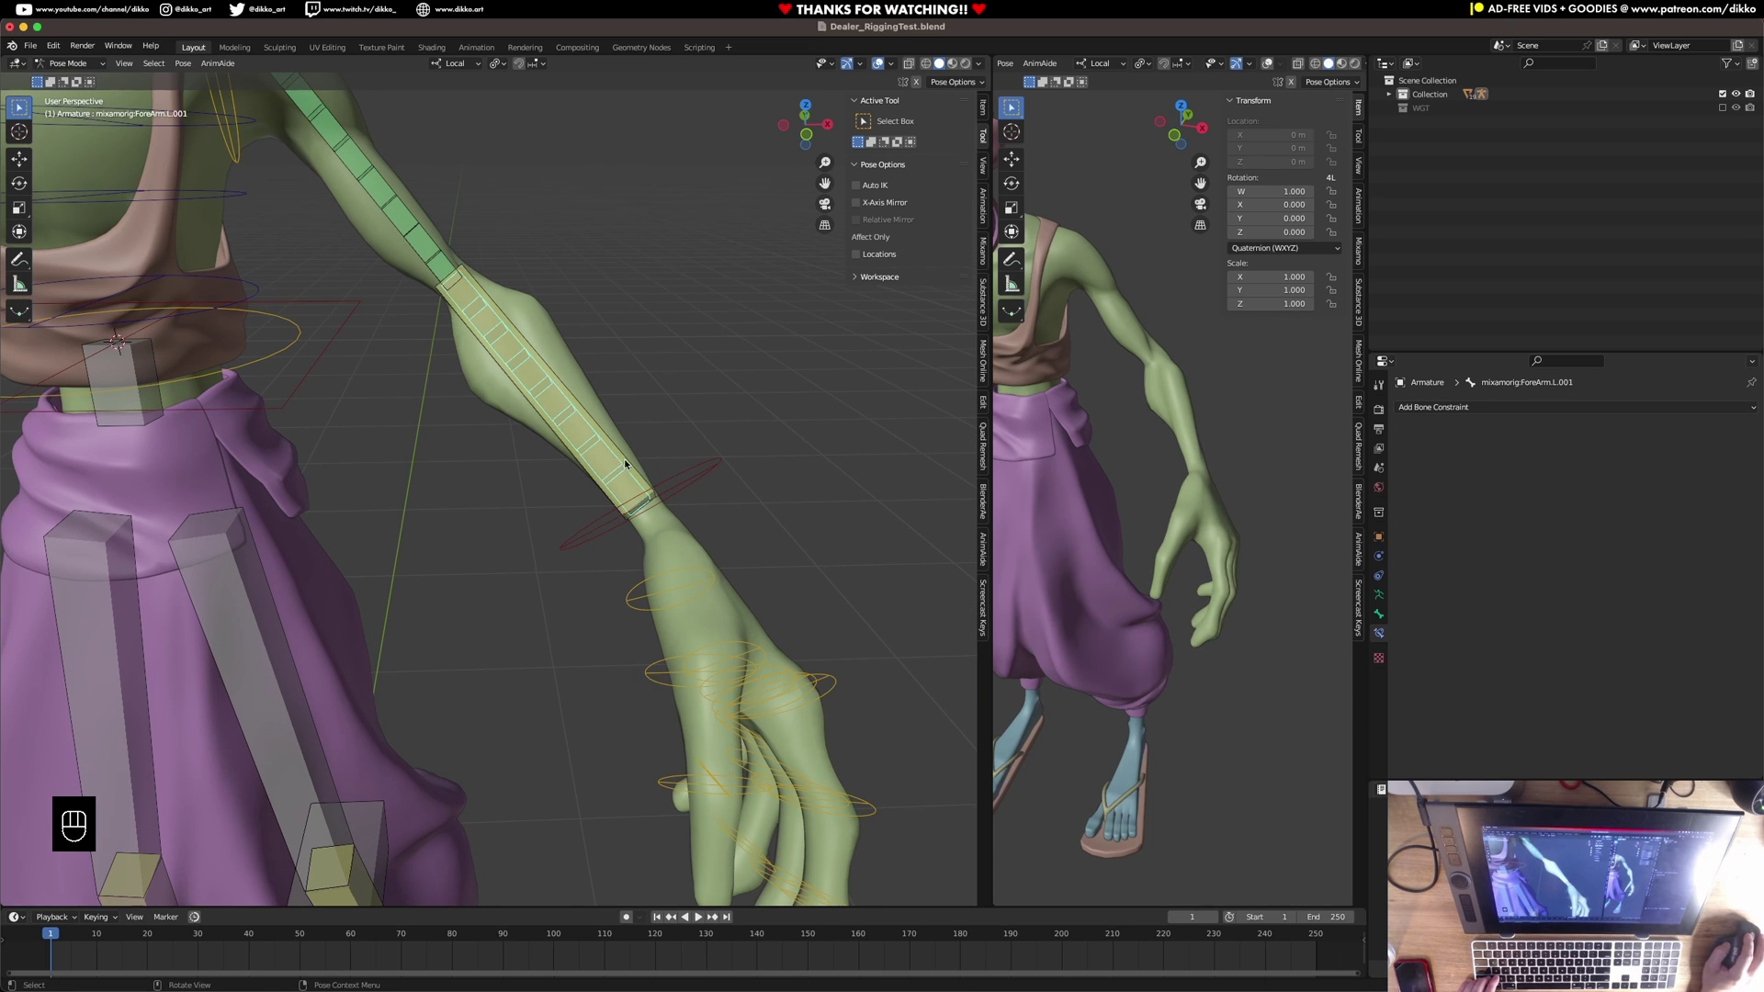
{"action": "key", "text": "h"}
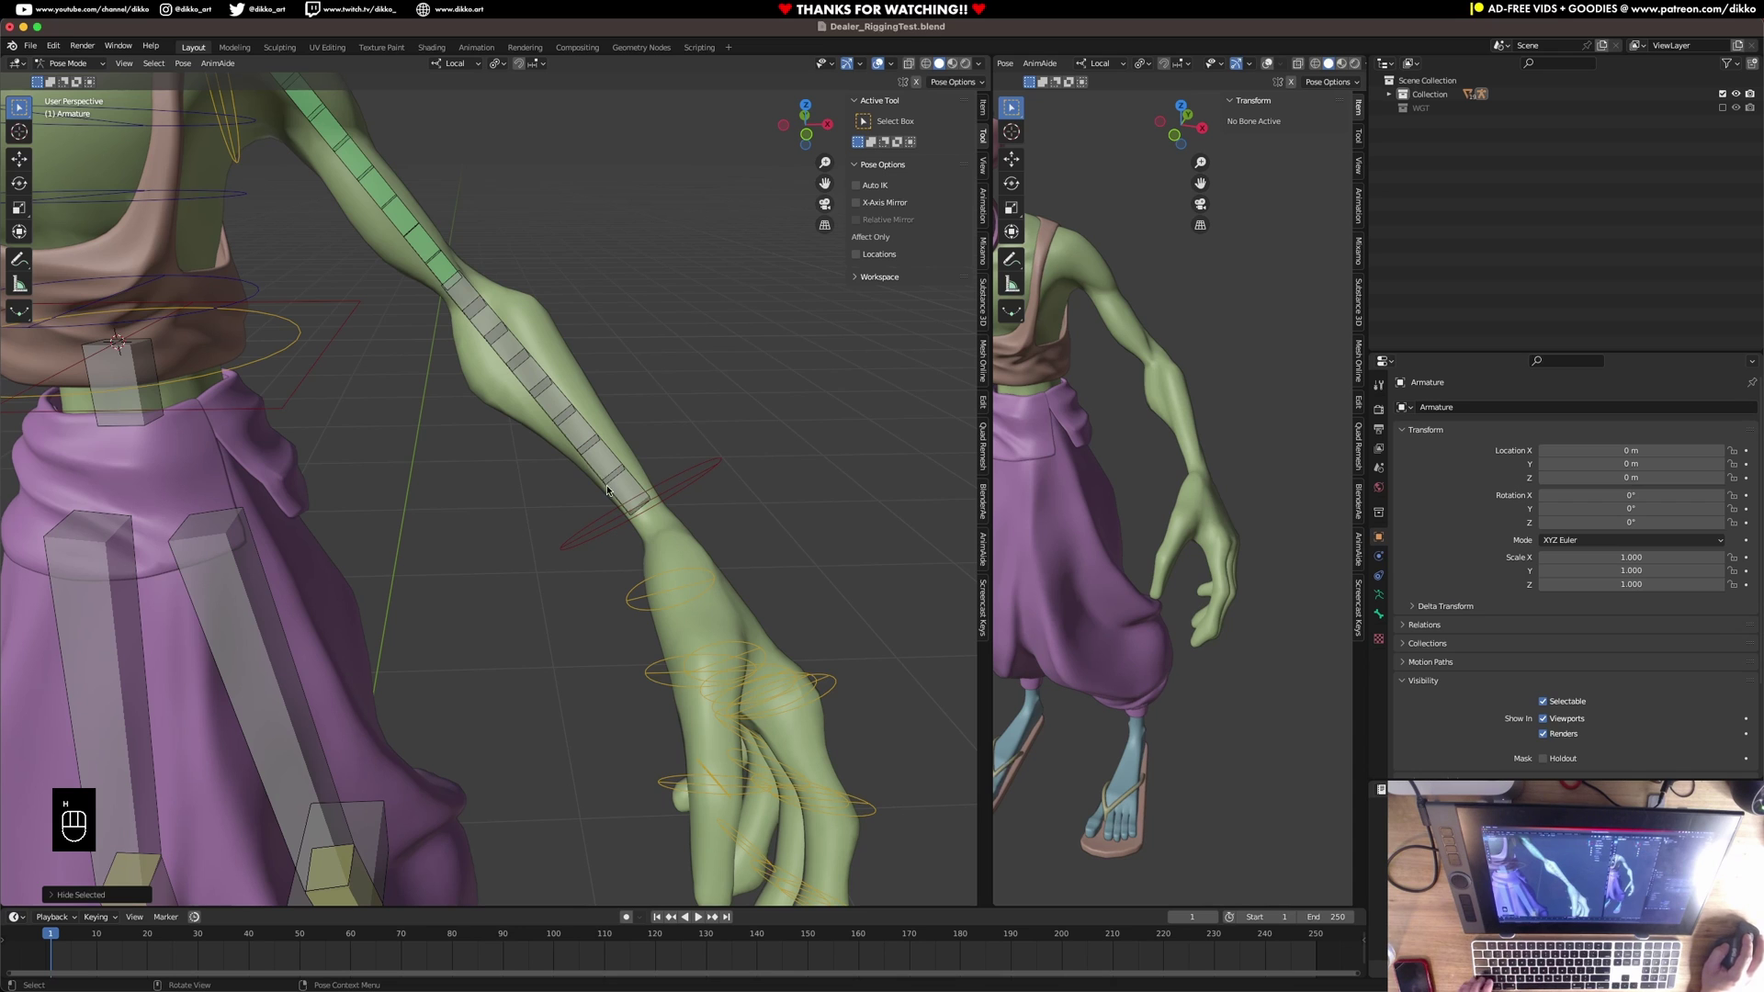
{"action": "left_click", "coordinate": [589, 454]}
{"action": "middle_click_drag", "start_coordinate": [600, 489], "coordinate": [628, 481]}
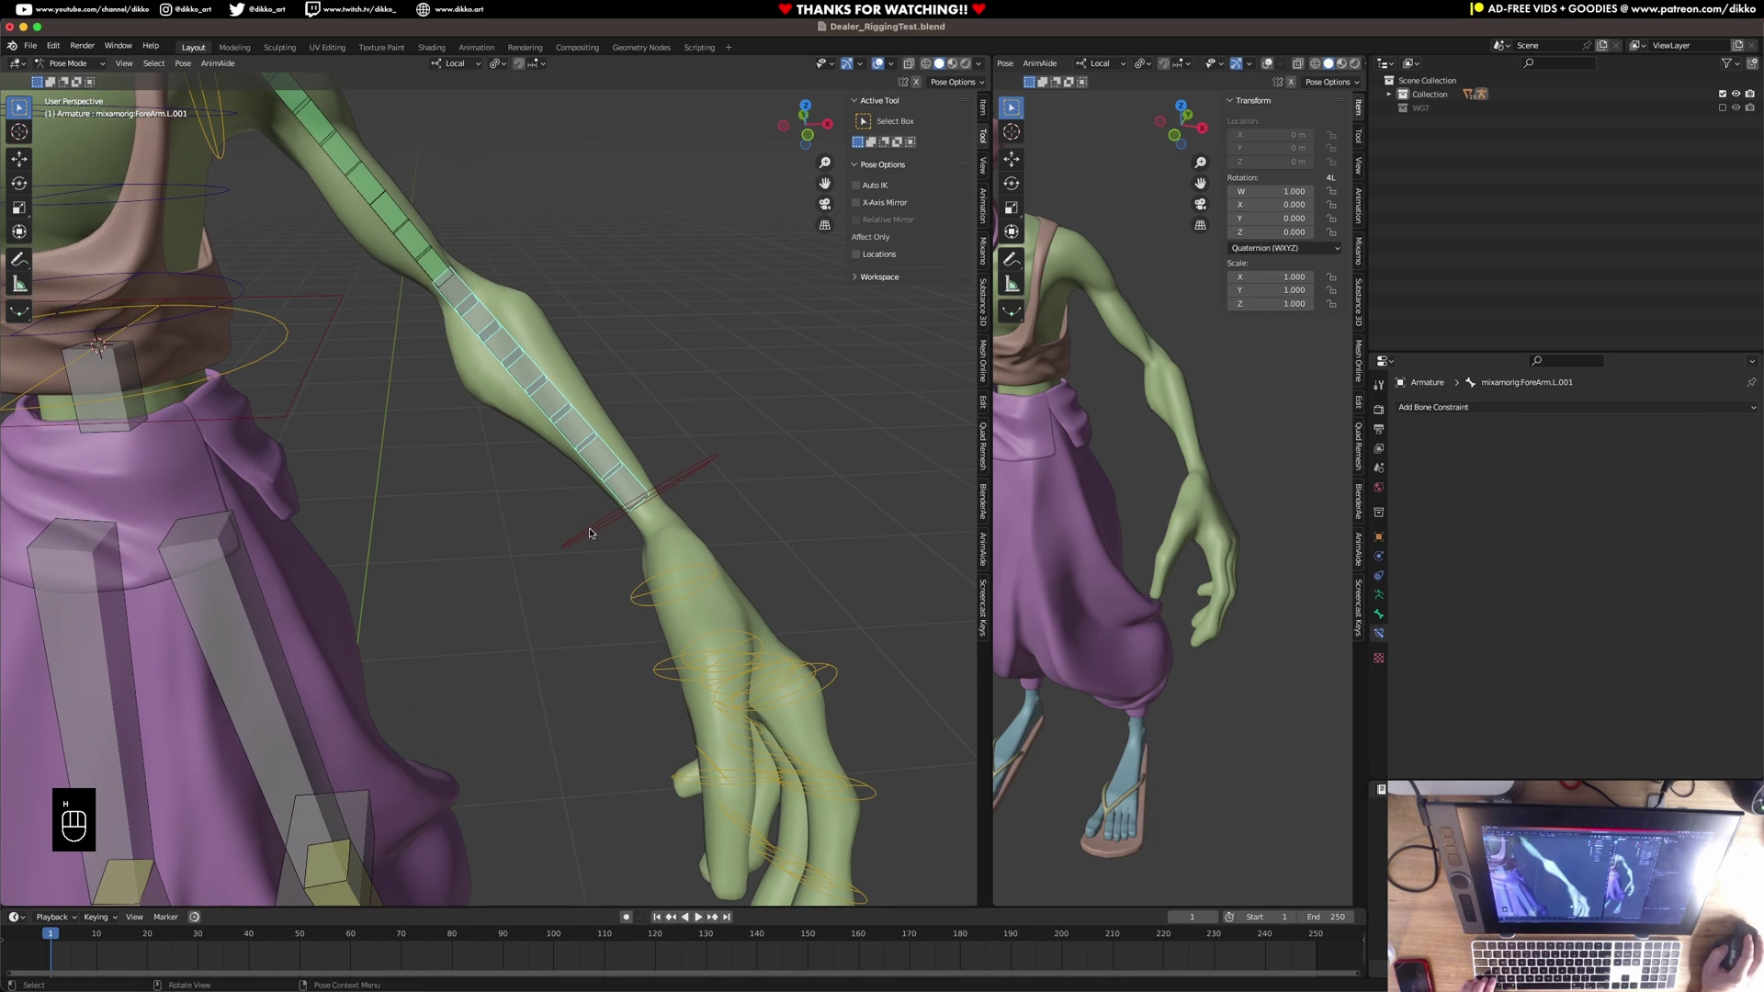
Add a Stretch To constraint to the left forearm bendy bone, targeting the hand control CTRL.Hand.L.001.
{"action": "left_click", "coordinate": [636, 479]}
{"action": "left_click", "coordinate": [566, 419]}
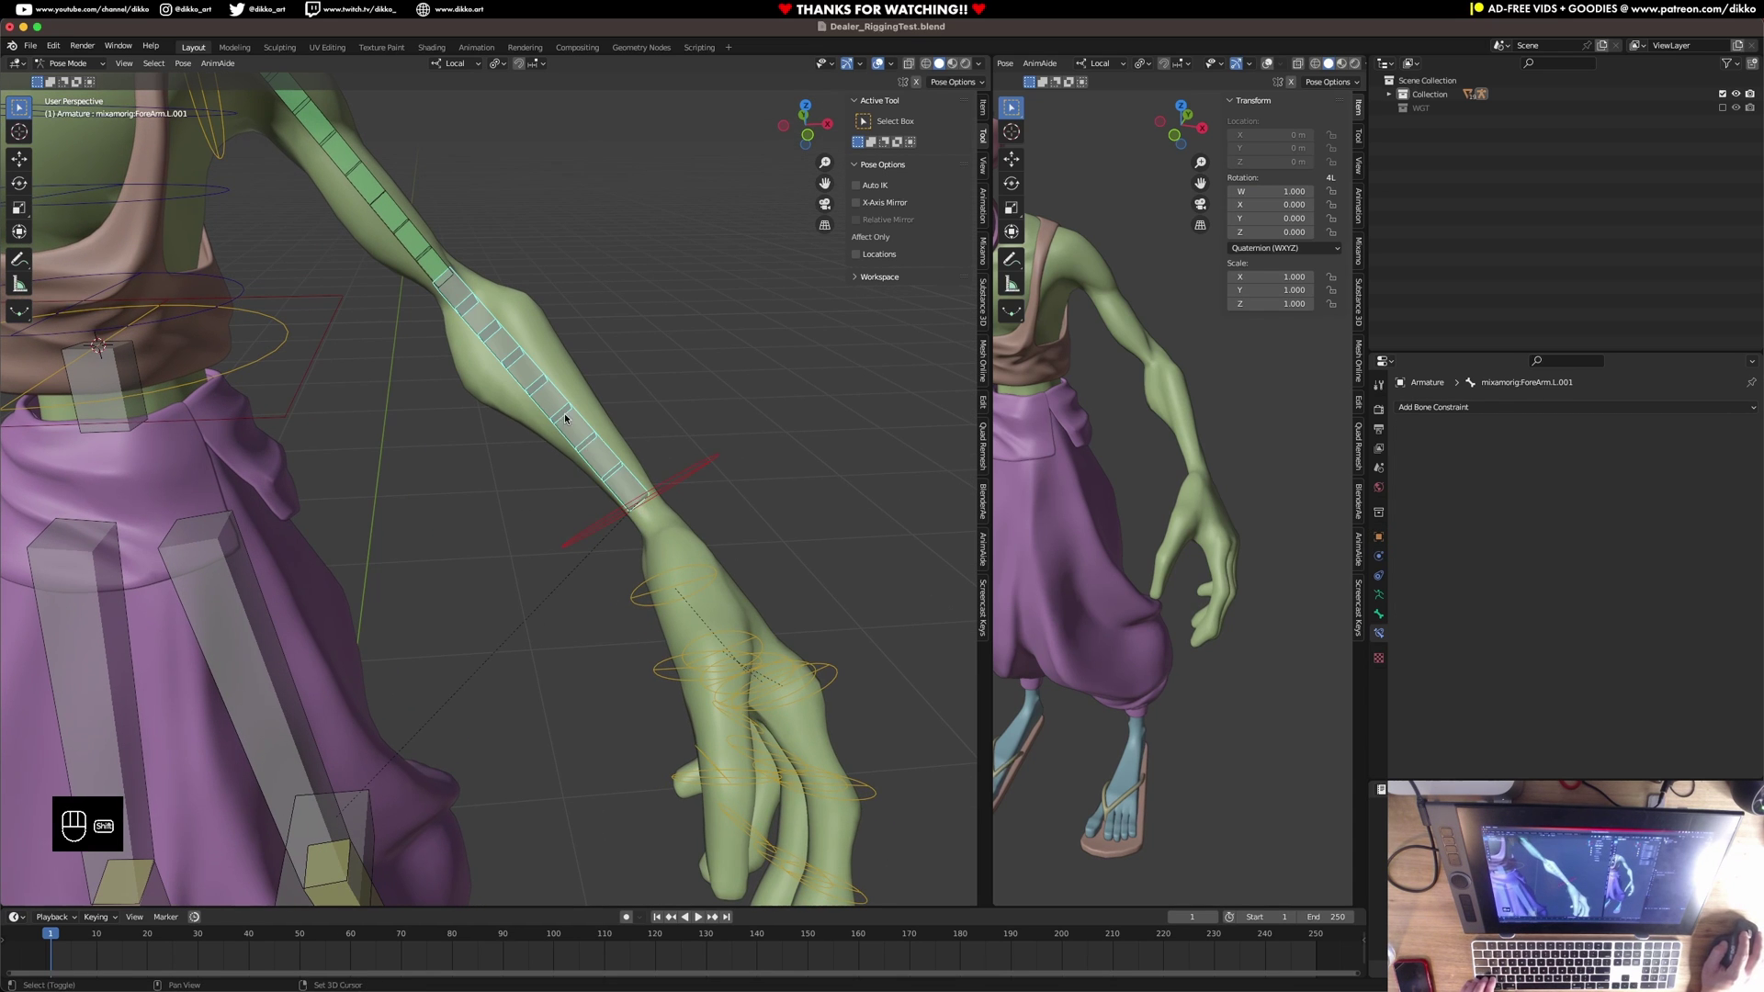
{"action": "key", "text": "shift+super+c"}
{"action": "left_click", "coordinate": [612, 512]}
Try moving the left hand control around to test both stretched arm bones, and undo the move.
{"action": "scroll", "coordinate": [596, 487], "scroll_direction": "down", "scroll_amount": 4}
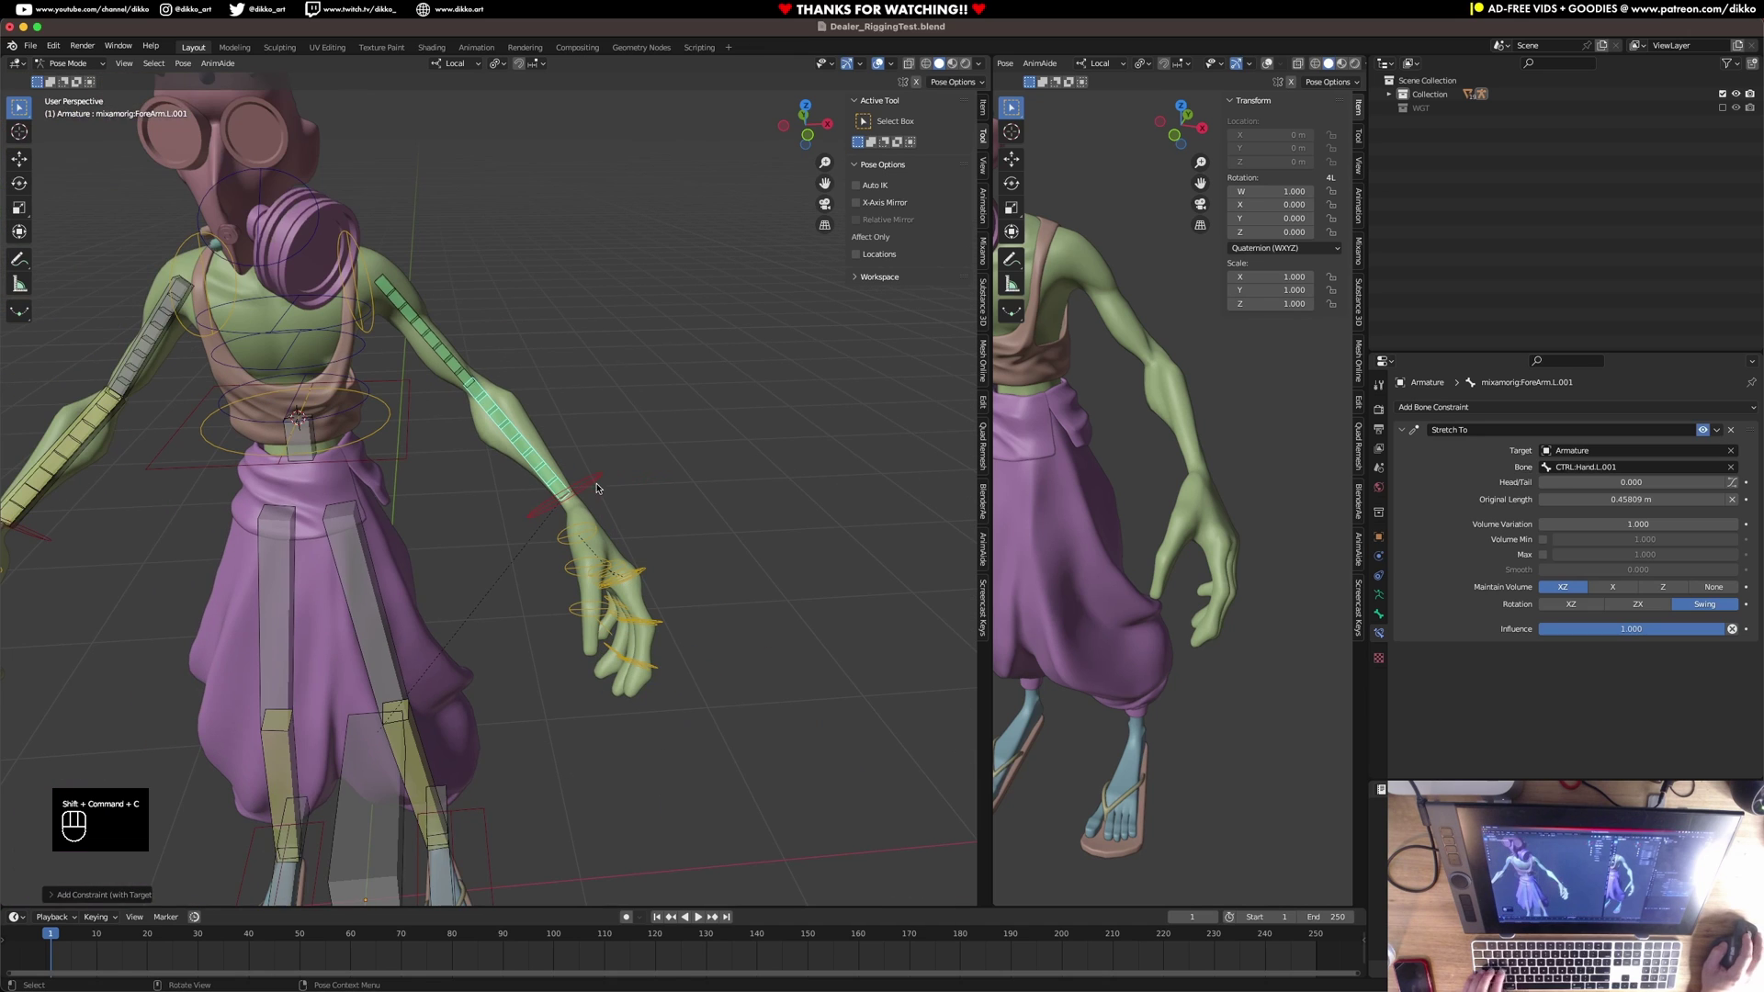
{"action": "left_click", "coordinate": [596, 488]}
{"action": "key", "text": "g"}
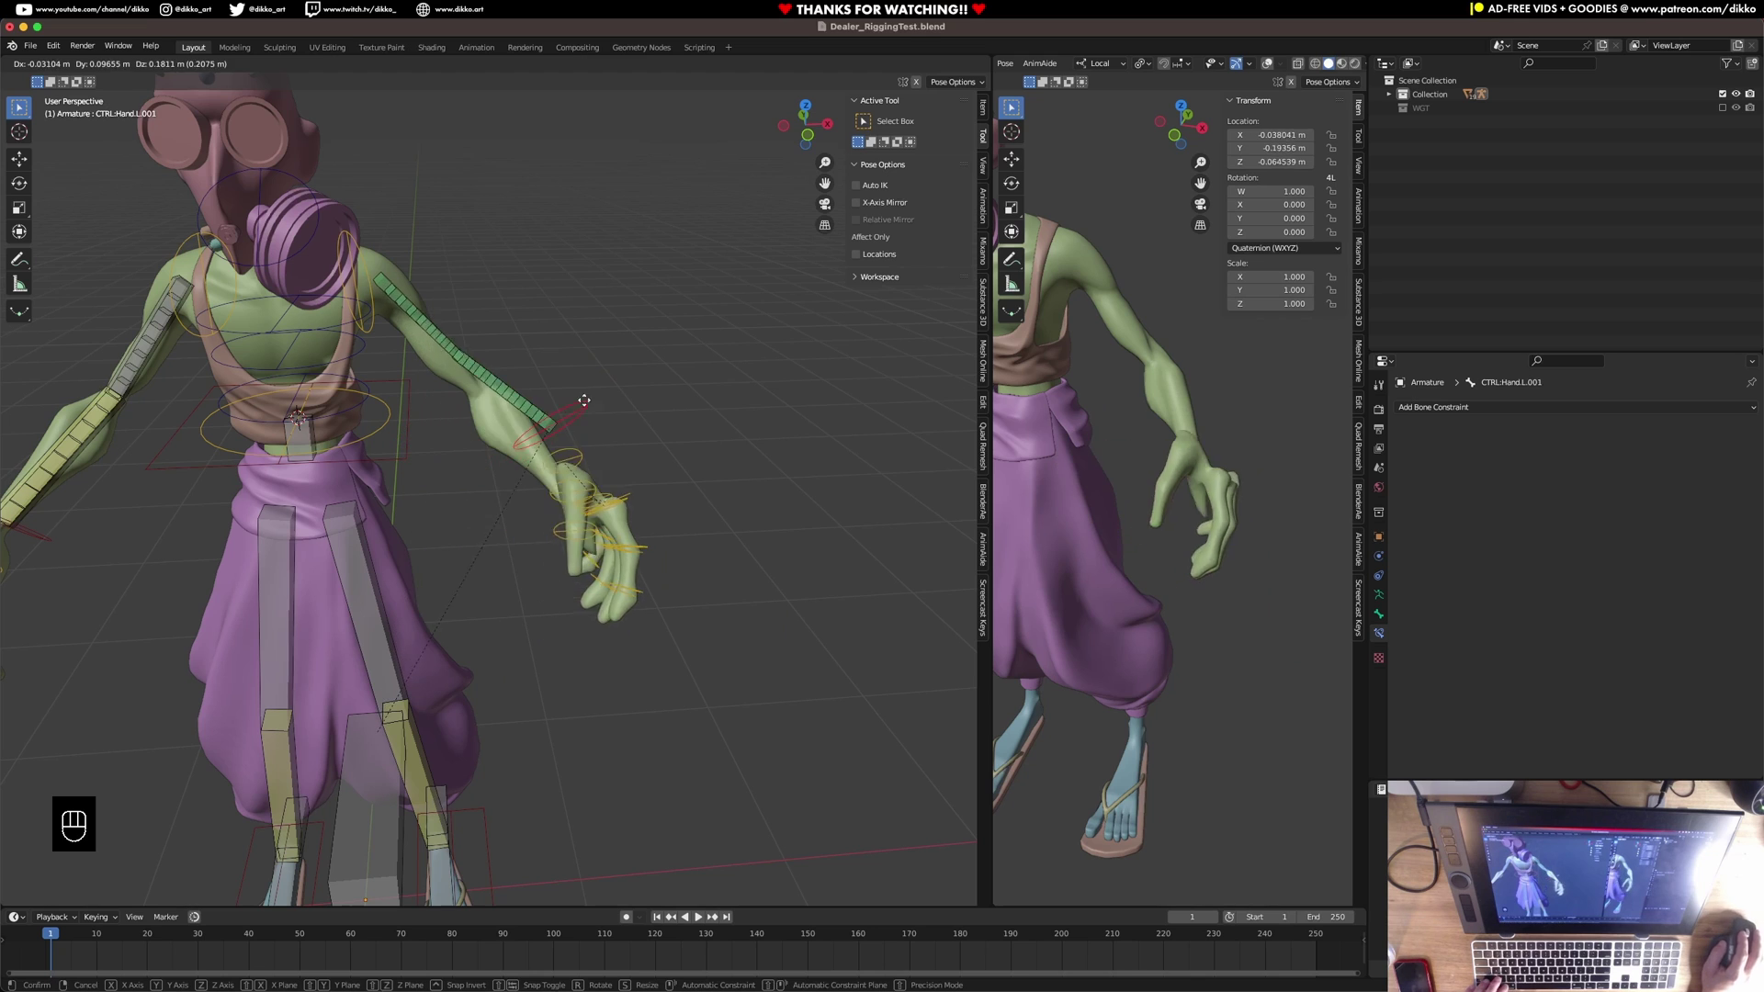
{"action": "left_click", "coordinate": [464, 501]}
{"action": "middle_click_drag", "start_coordinate": [464, 501], "coordinate": [484, 413]}
{"action": "key", "text": "super+z"}
Hide the MCH_IK bones that overlap the bendy bones of the right arm.
{"action": "mouse_move", "coordinate": [460, 515]}
{"action": "middle_mouse_down"}
{"action": "mouse_move", "coordinate": [544, 549]}
{"action": "mouse_move", "coordinate": [487, 529]}
{"action": "middle_mouse_up"}
{"action": "key", "text": "h"}
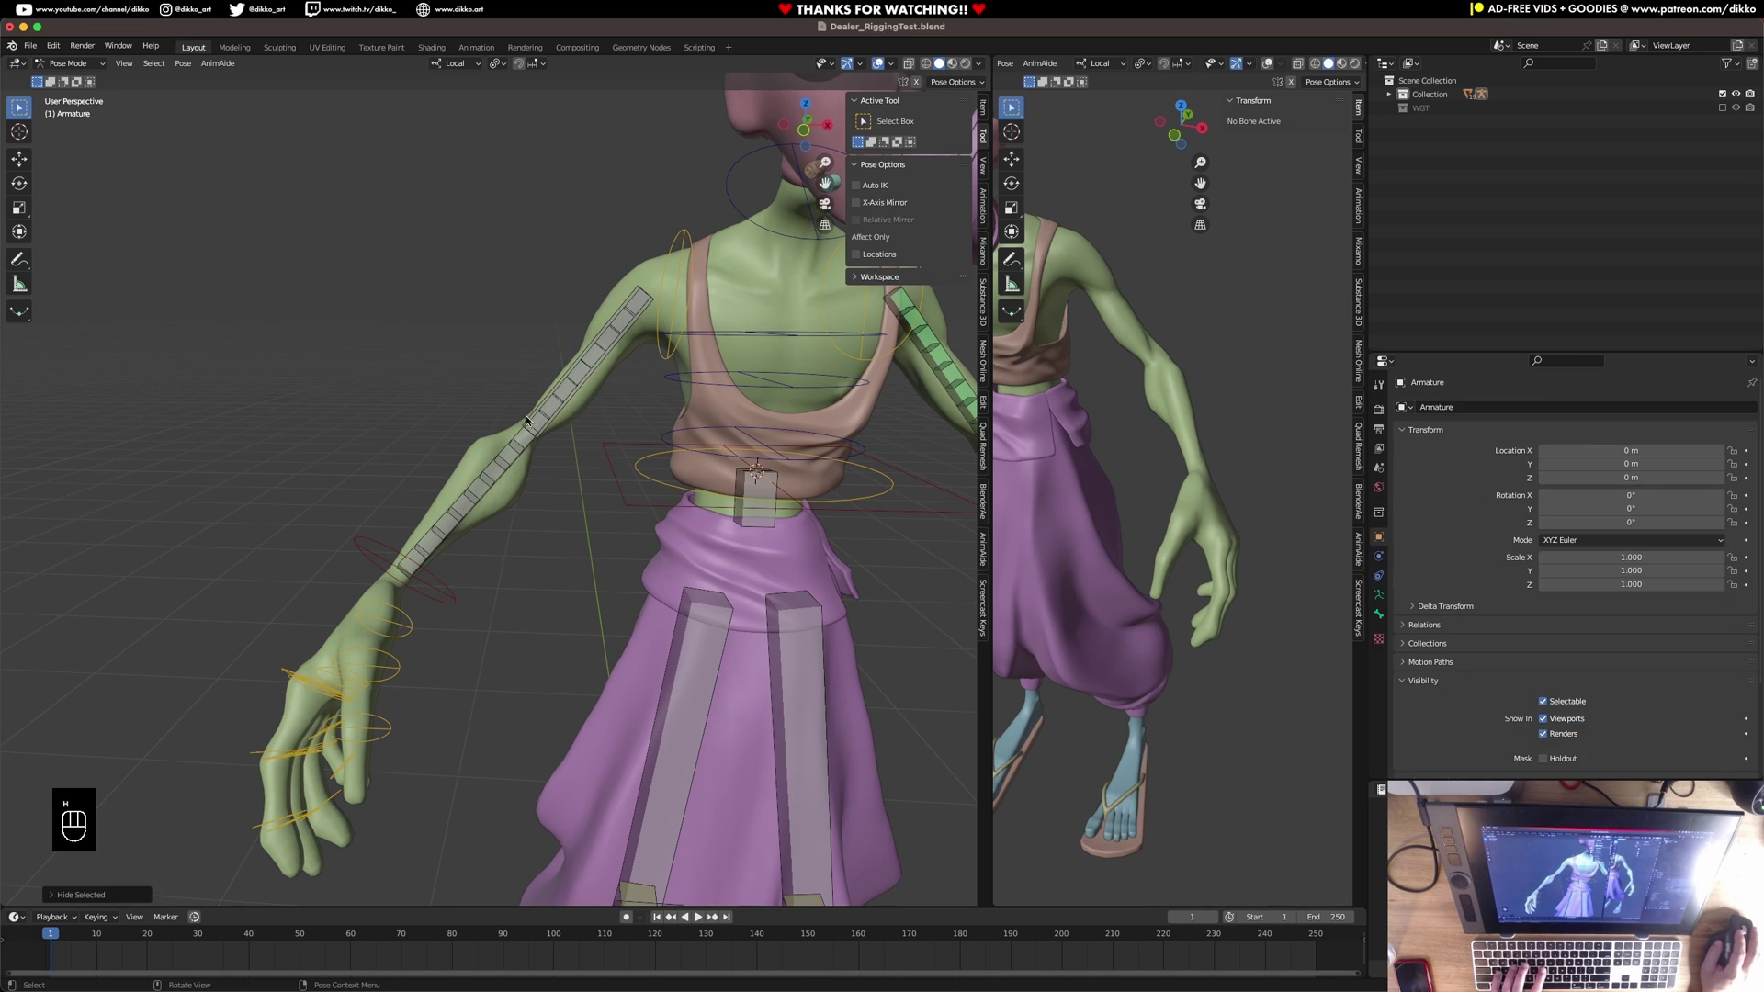
{"action": "left_click", "coordinate": [532, 417]}
{"action": "key", "text": "h"}
Add a Stretch To constraint to the right forearm bendy bone, targeting the hand control CTRL.Hand.R.001.
{"action": "left_click", "coordinate": [432, 574]}
{"action": "left_click", "coordinate": [452, 524], "text": "shift"}
{"action": "key", "text": "shift+super+c"}
{"action": "left_click", "coordinate": [444, 528]}
Reveal the hidden bones and add a Stretch To constraint to the right upper arm bendy bone, targeting MCH_IK.ForeArm.R.001.
{"action": "key", "text": "alt+h"}
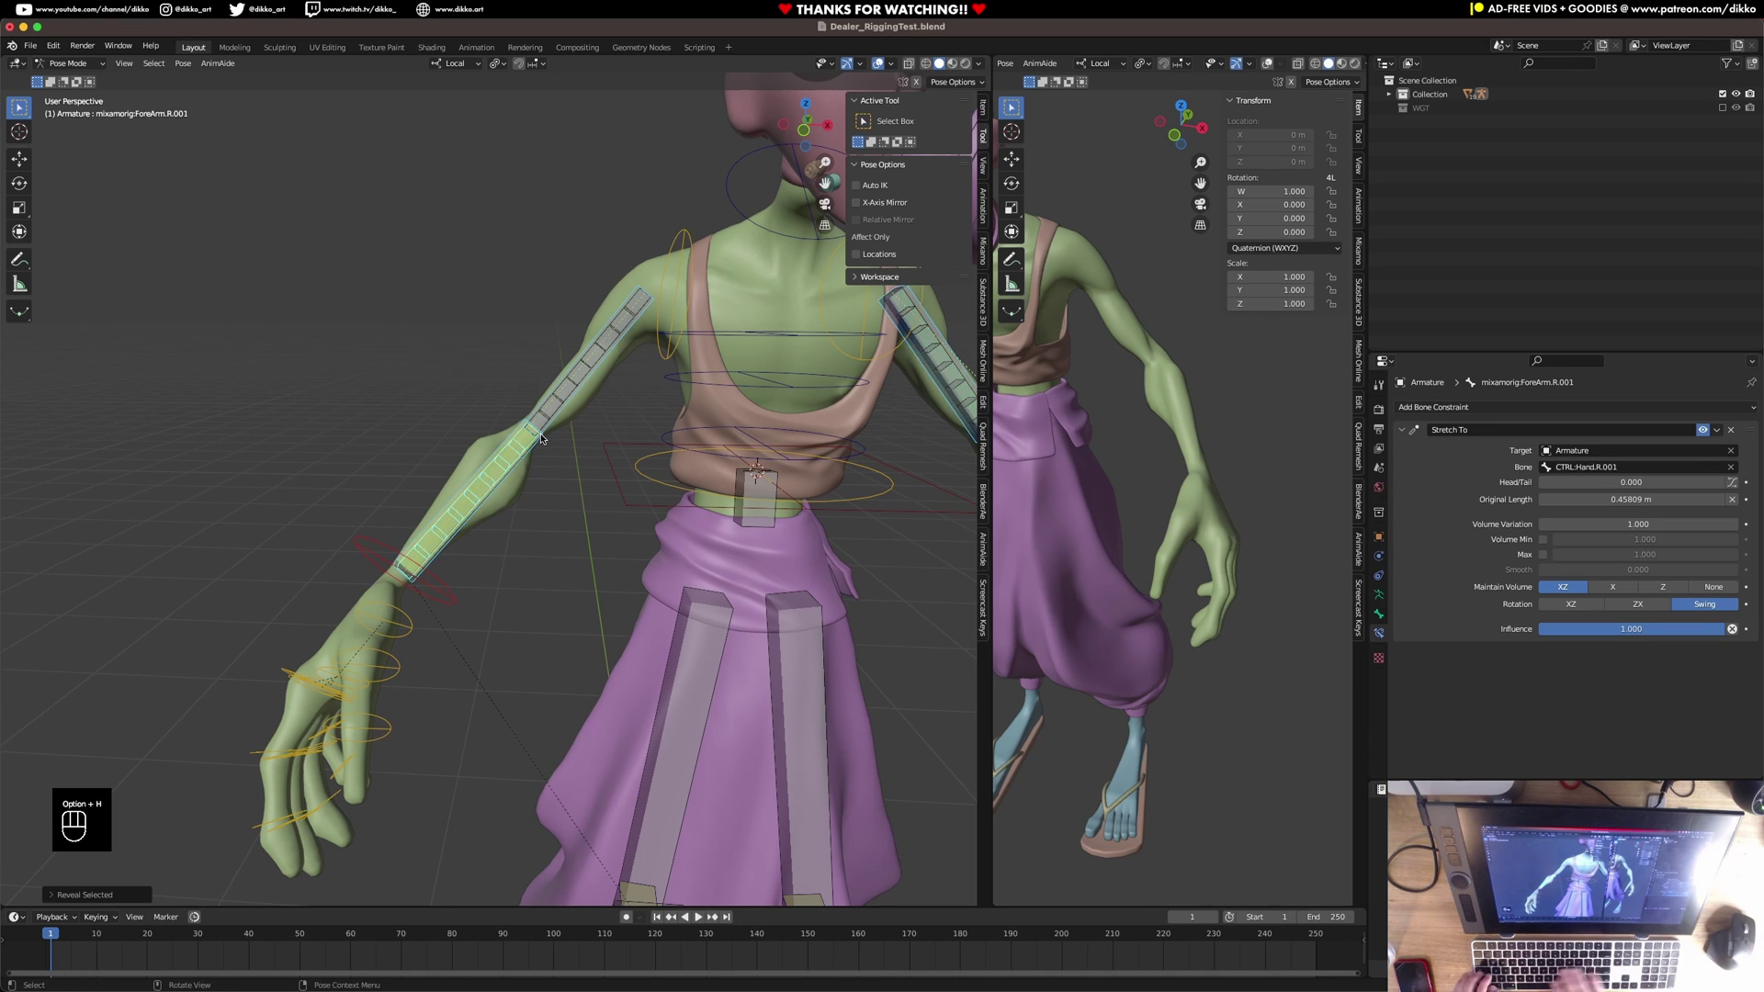
{"action": "left_click", "coordinate": [542, 439]}
{"action": "left_click", "coordinate": [549, 423], "text": "shift"}
{"action": "key", "text": "shift+super+c"}
{"action": "left_click", "coordinate": [517, 466]}
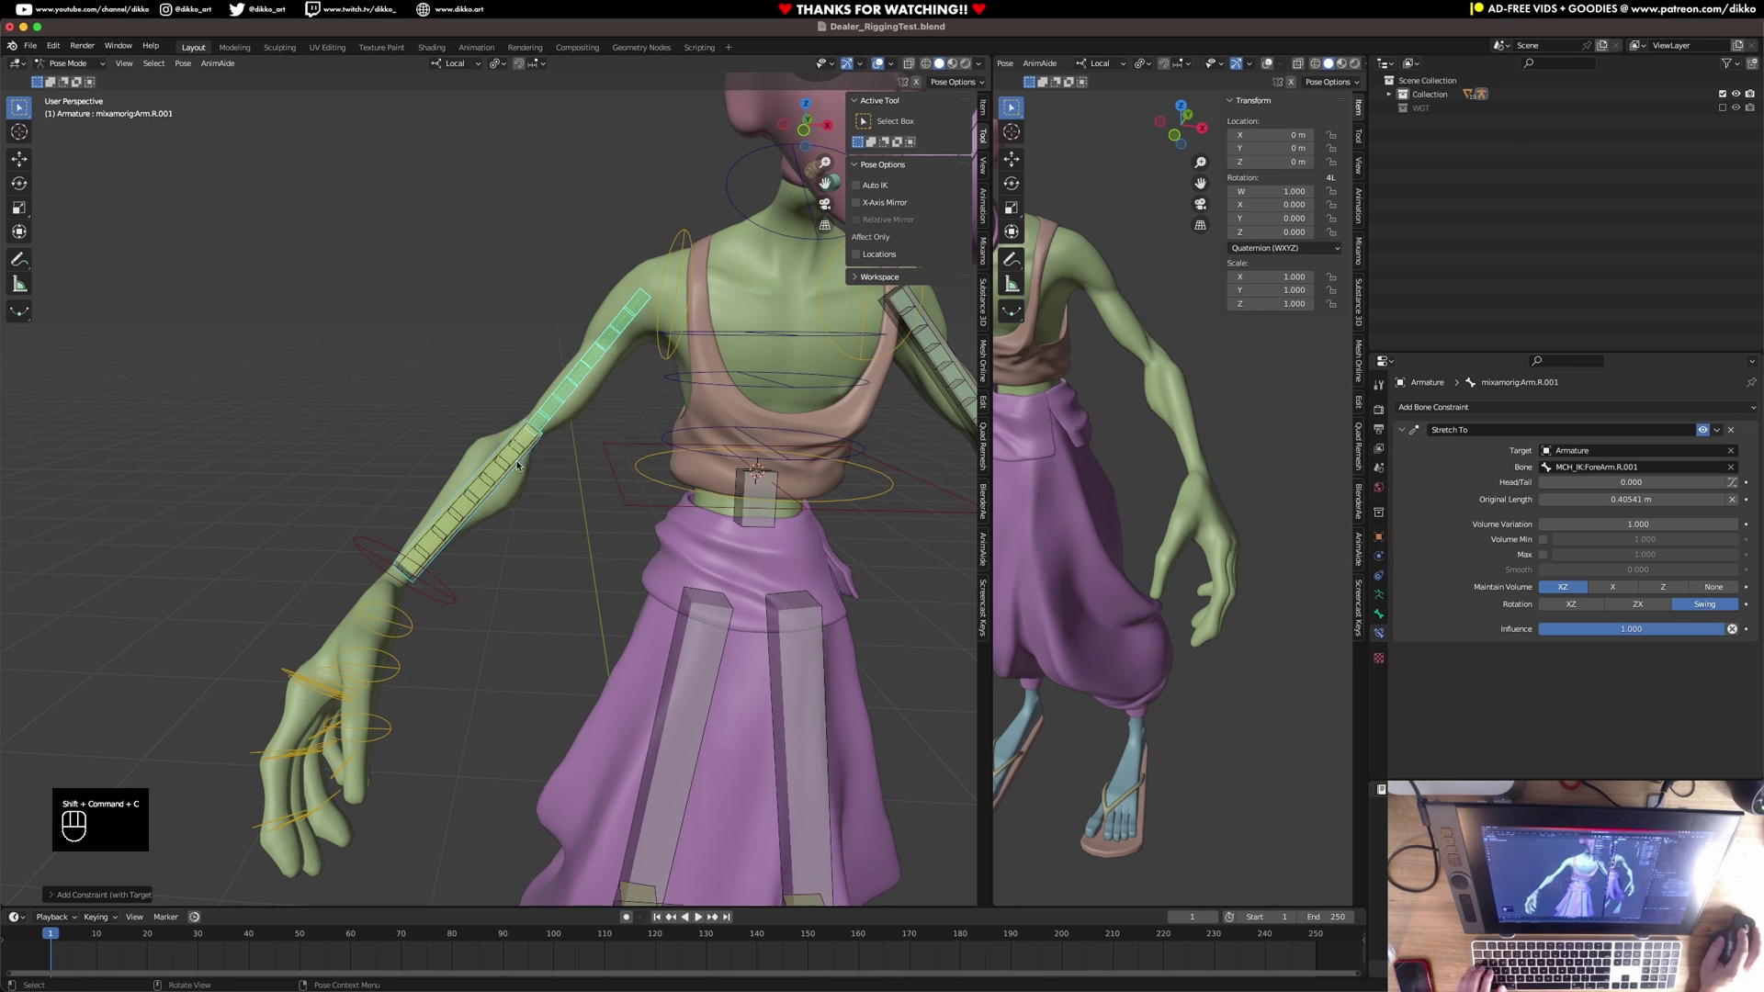
Try moving the right hand control down to test the right arm's stretching, and undo the move.
{"action": "scroll", "coordinate": [515, 515], "scroll_direction": "down", "scroll_amount": 3}
{"action": "left_click_drag", "start_coordinate": [500, 598], "coordinate": [345, 601], "text": "shift"}
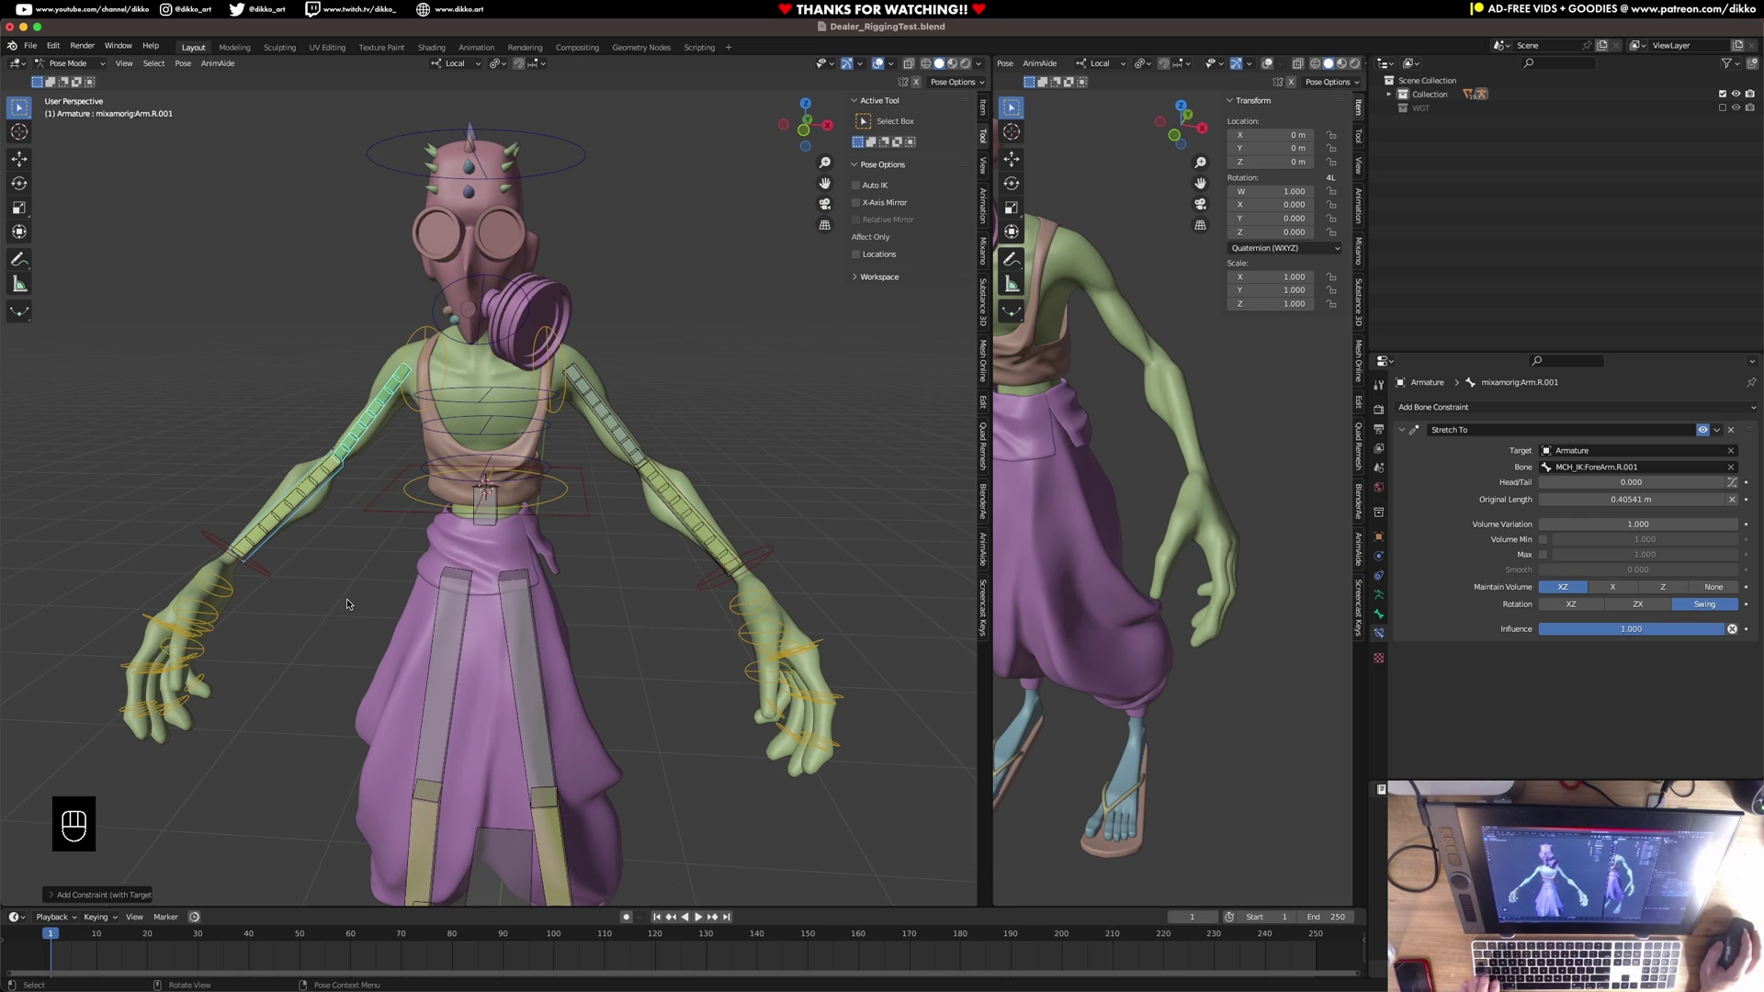
{"action": "left_click", "coordinate": [269, 576]}
{"action": "key", "text": "g"}
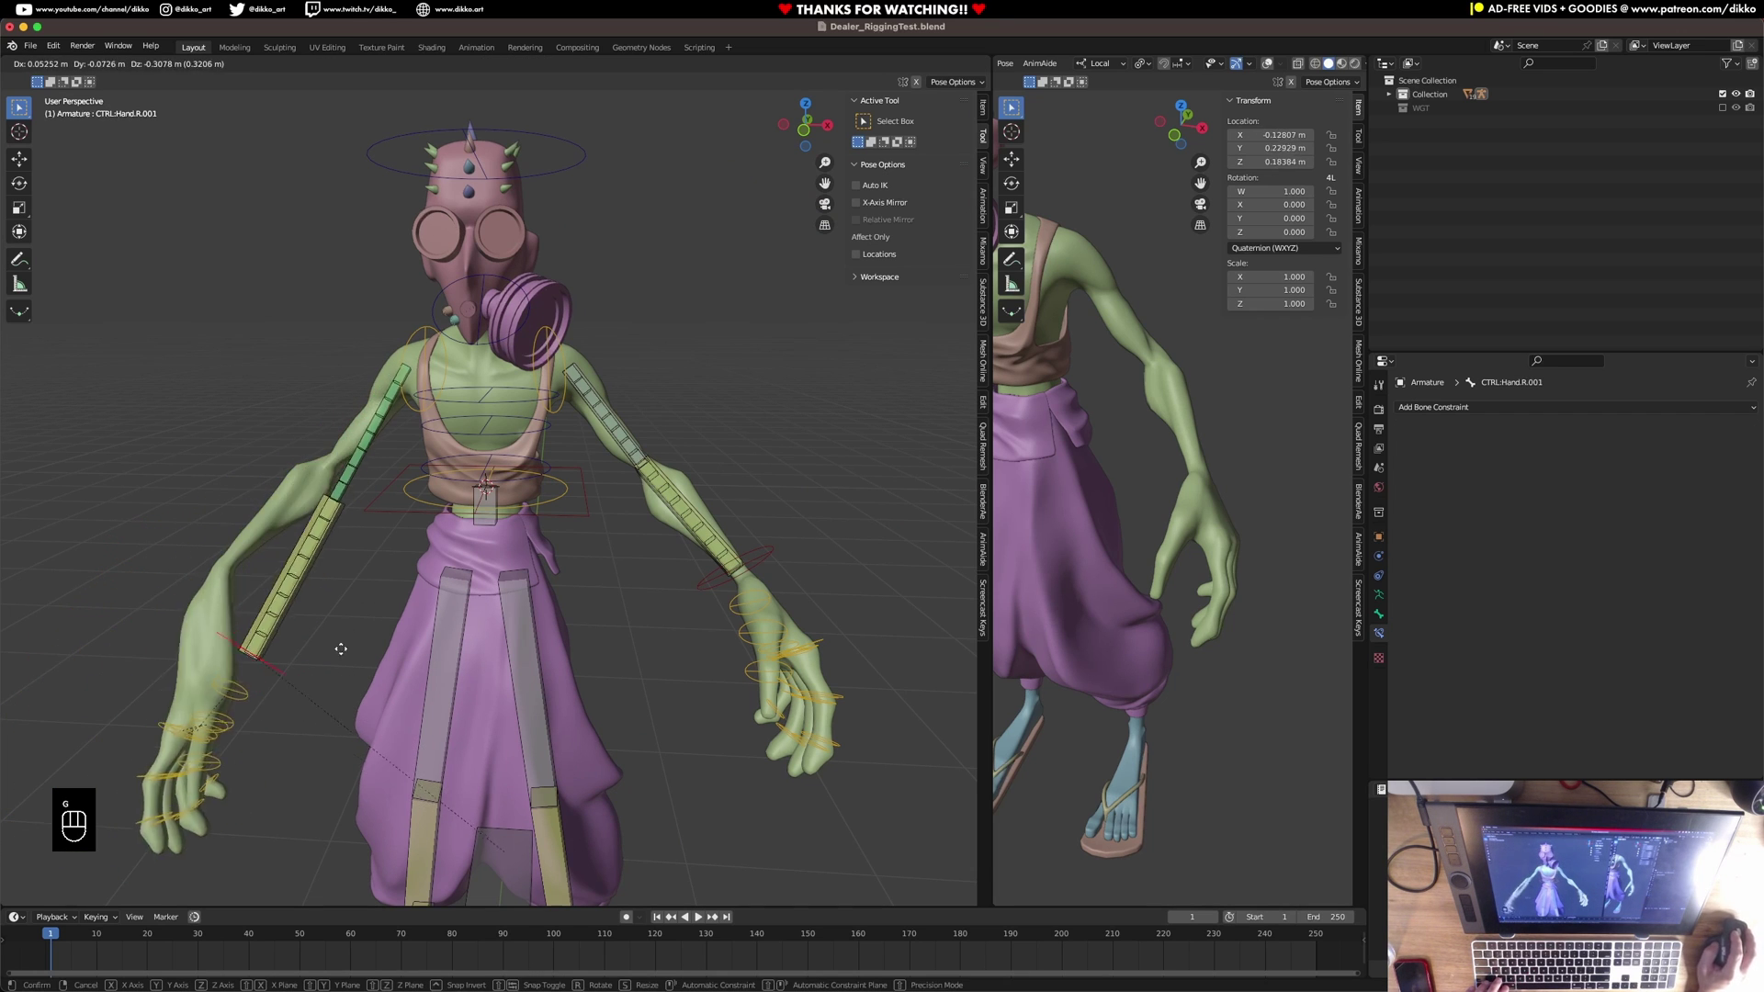
{"action": "left_click", "coordinate": [312, 608]}
{"action": "key", "text": "super+z"}
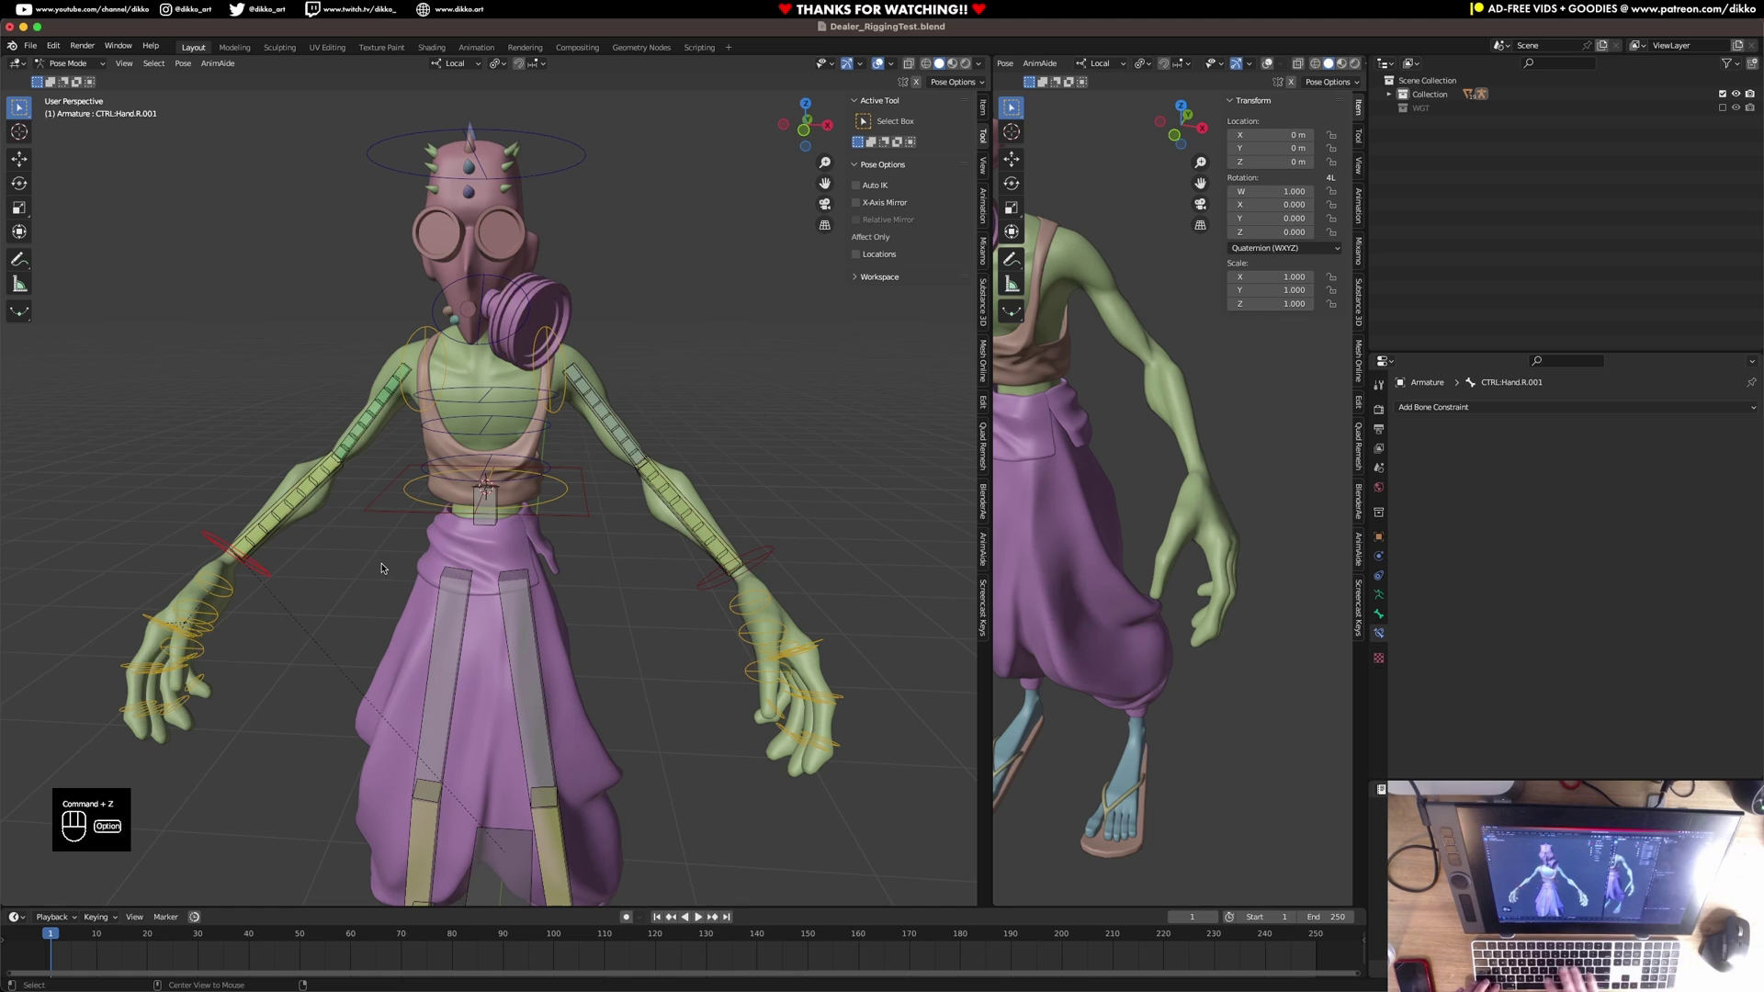
Reveal all remaining hidden arm bones, and try moving the left hand control without keeping the move.
{"action": "key", "text": "alt+h"}
{"action": "left_click", "coordinate": [746, 559]}
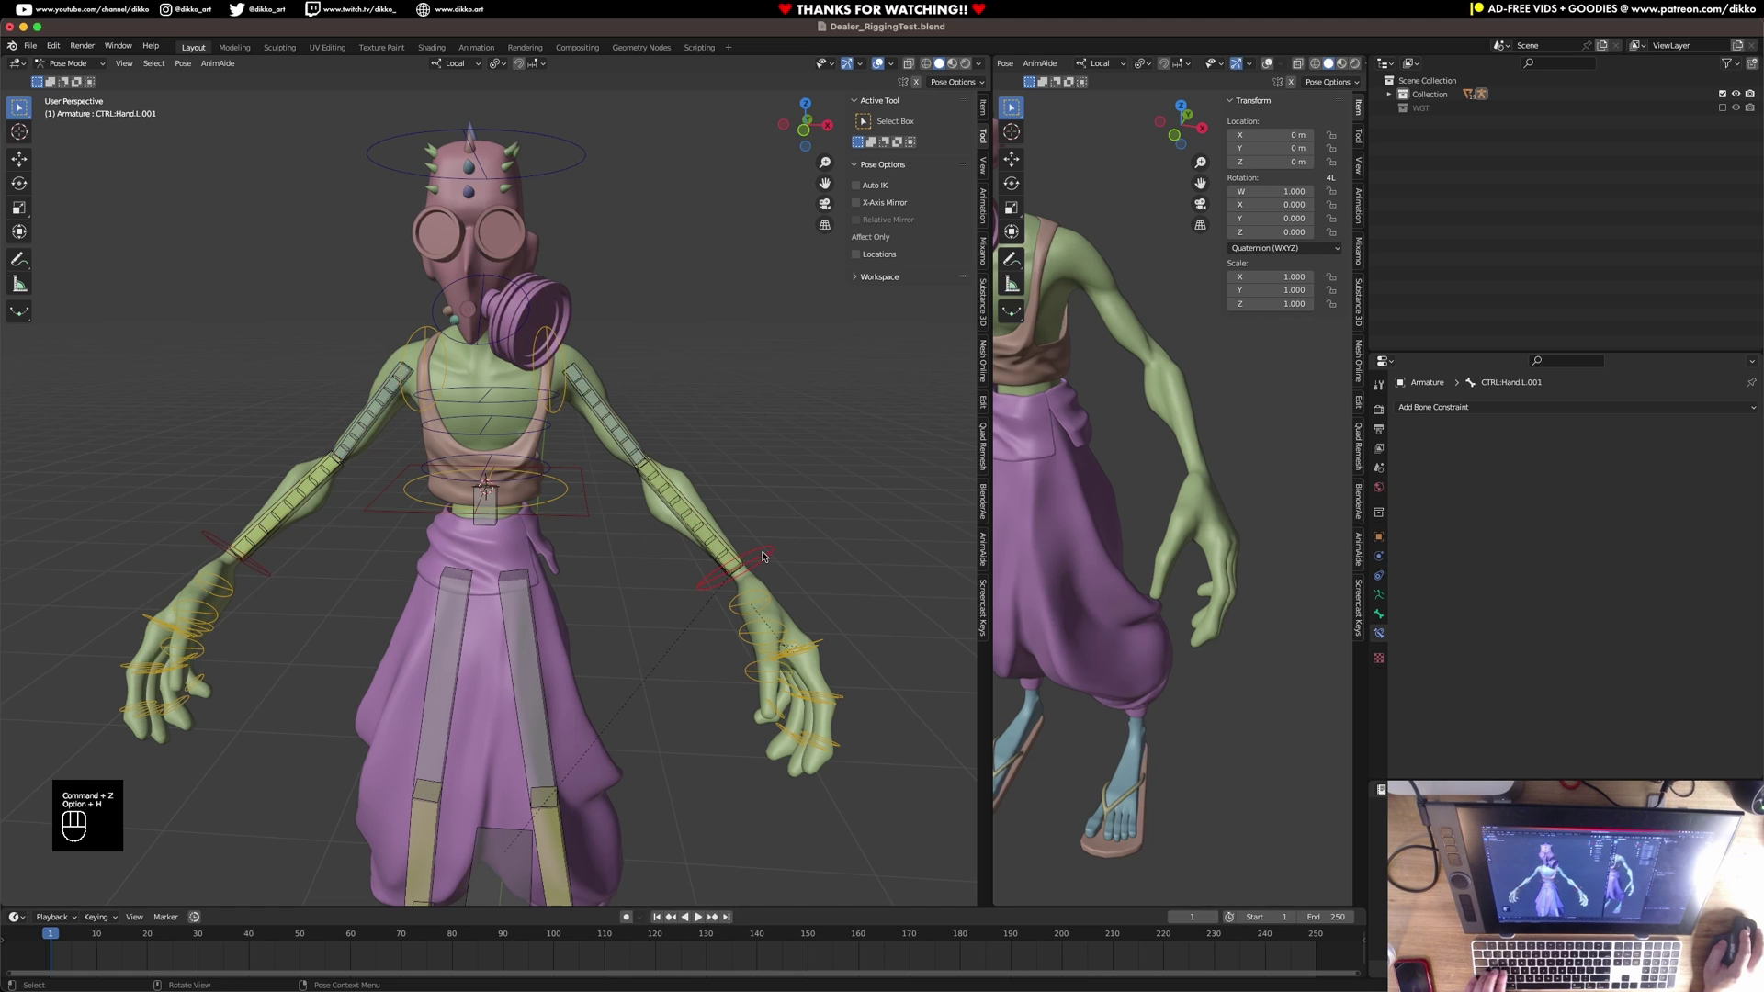
{"action": "key", "text": "g"}
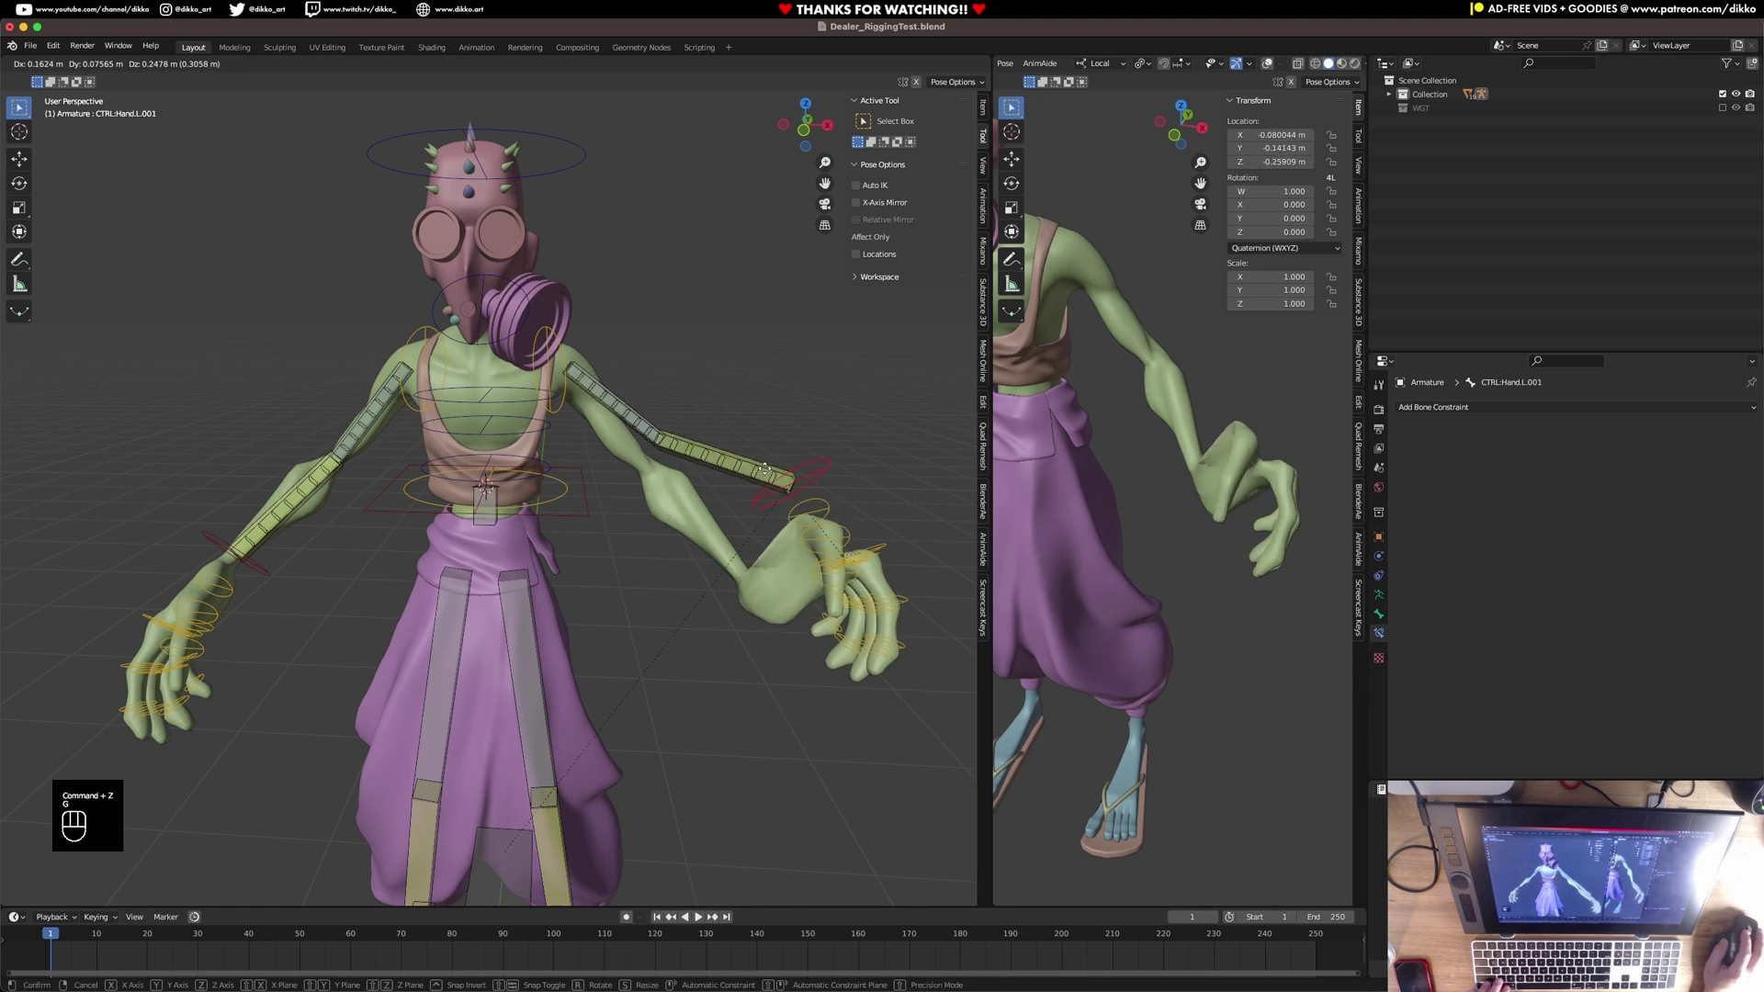
{"action": "right_click", "coordinate": [735, 571]}
Try rotating the left hand control freely to check the wrist, and cancel the rotation.
{"action": "scroll", "coordinate": [735, 569], "scroll_direction": "up", "scroll_amount": 3}
{"action": "middle_click_drag", "start_coordinate": [735, 569], "coordinate": [705, 551], "text": "shift"}
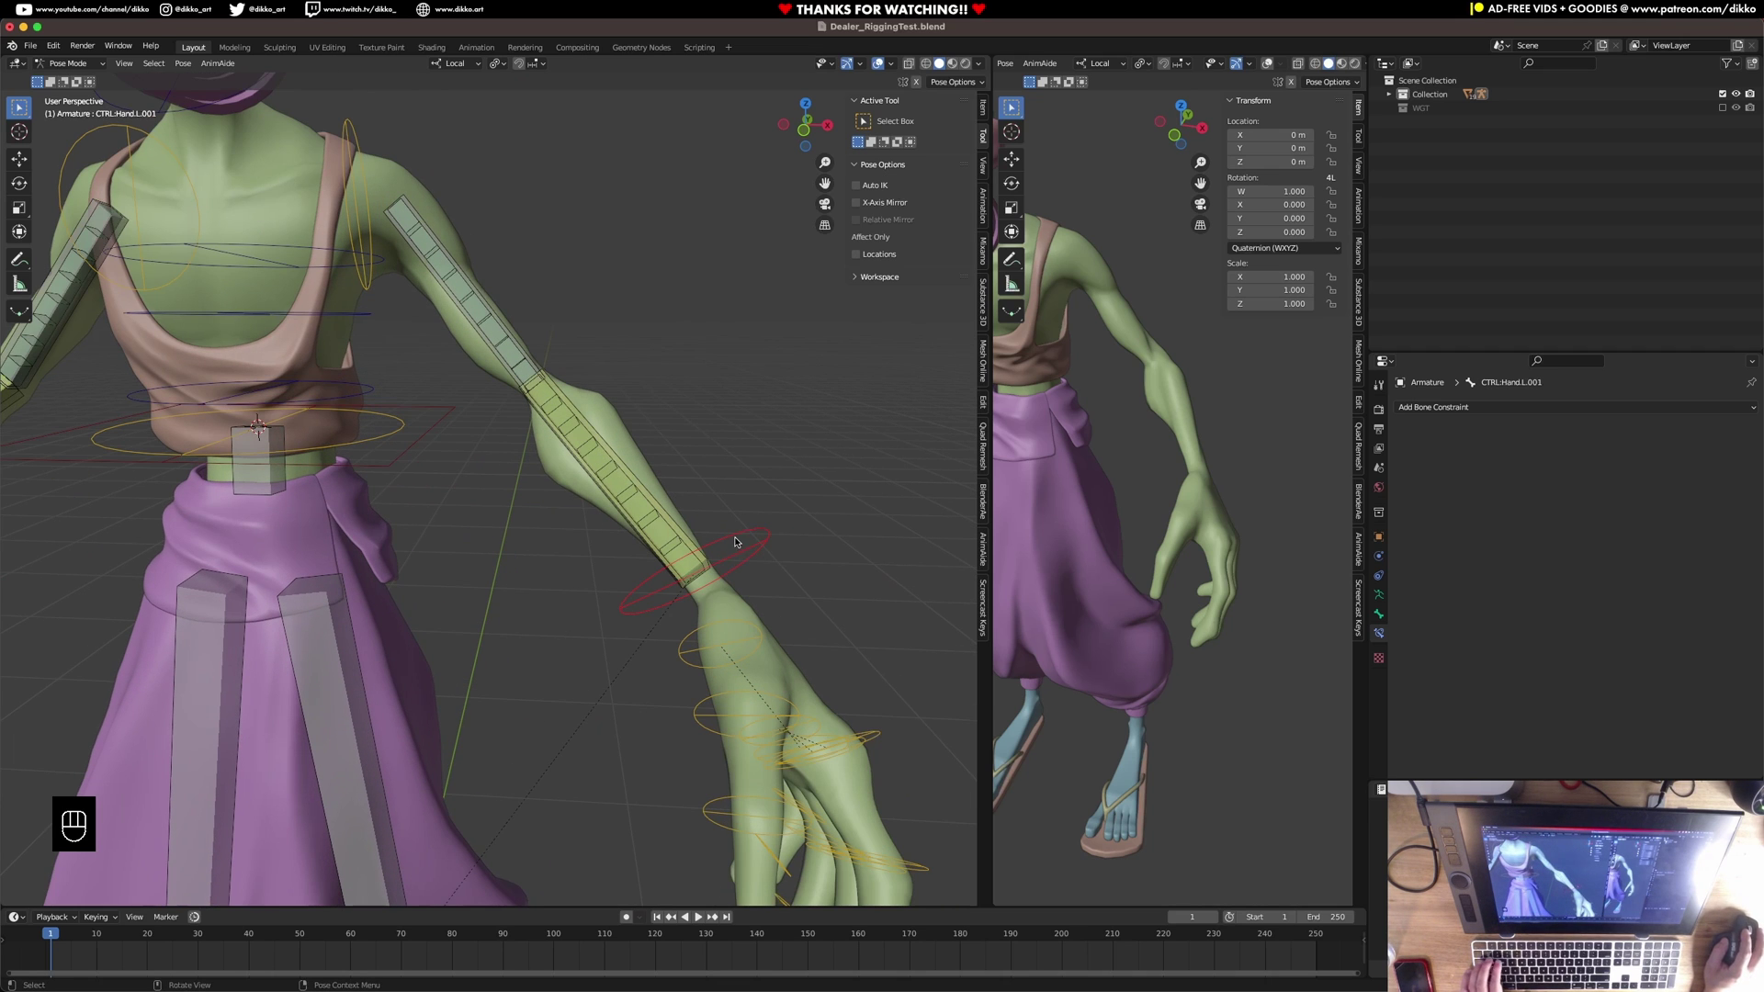
{"action": "key", "text": "r"}
{"action": "key", "text": "r"}
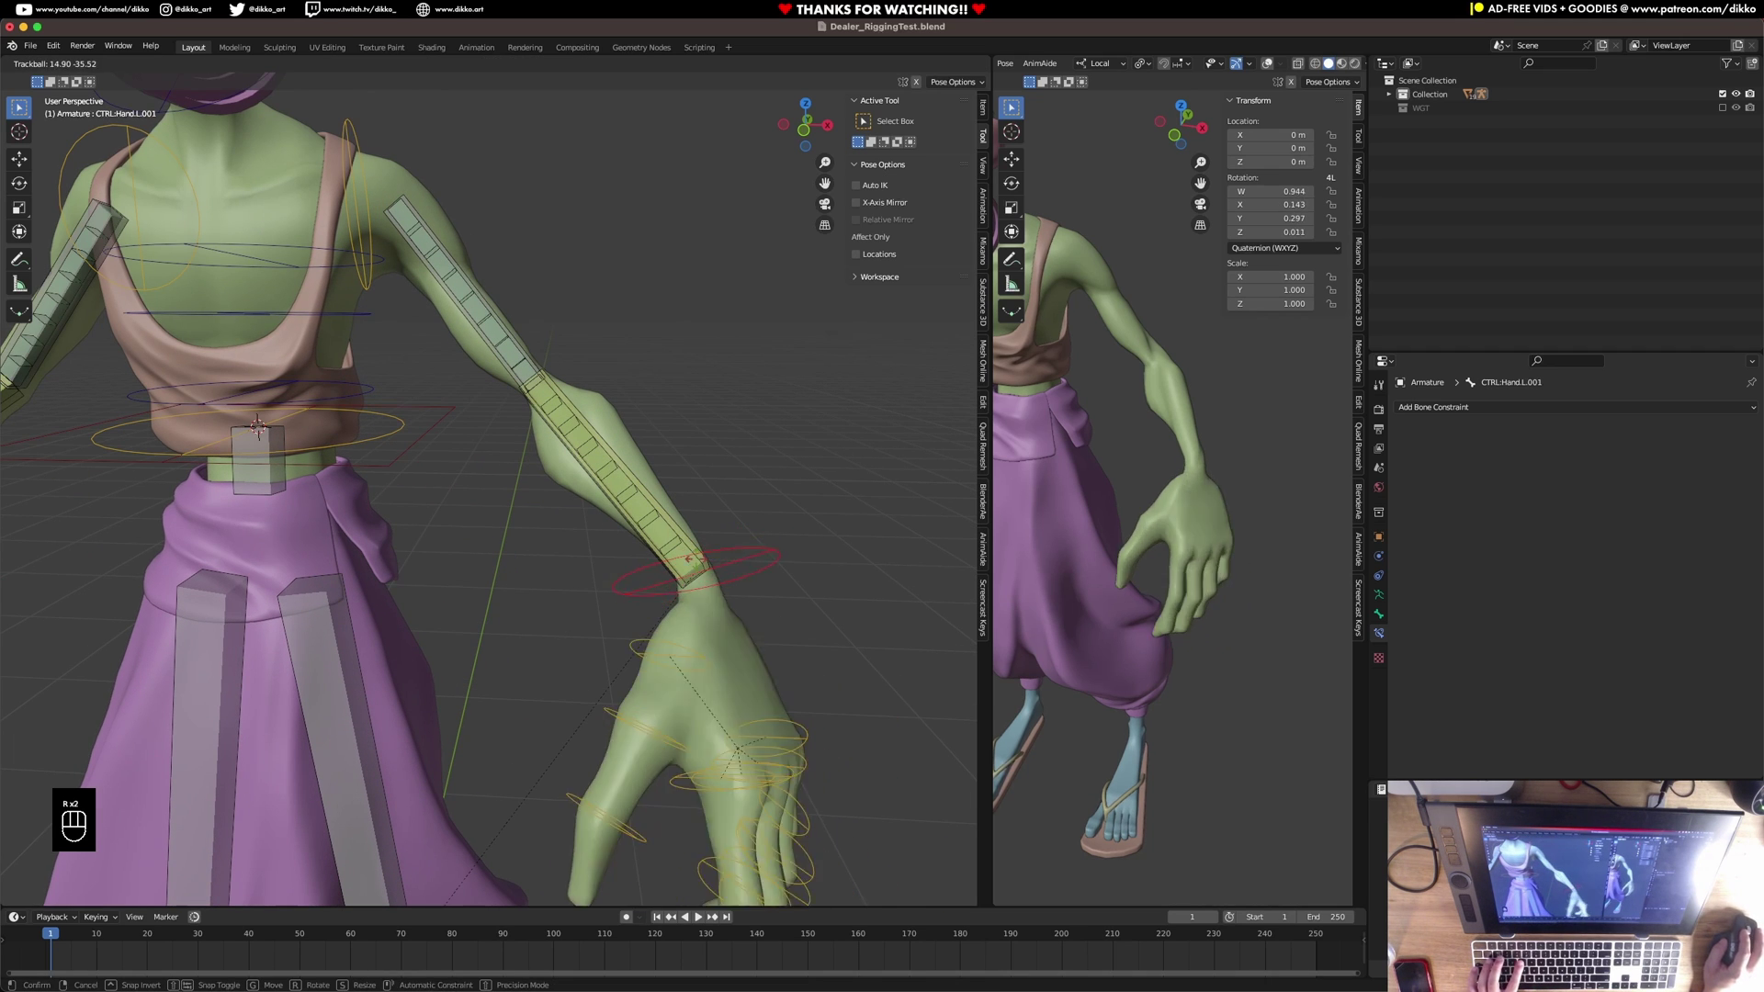
{"action": "right_click", "coordinate": [775, 524]}
{"action": "key", "text": "super+z"}
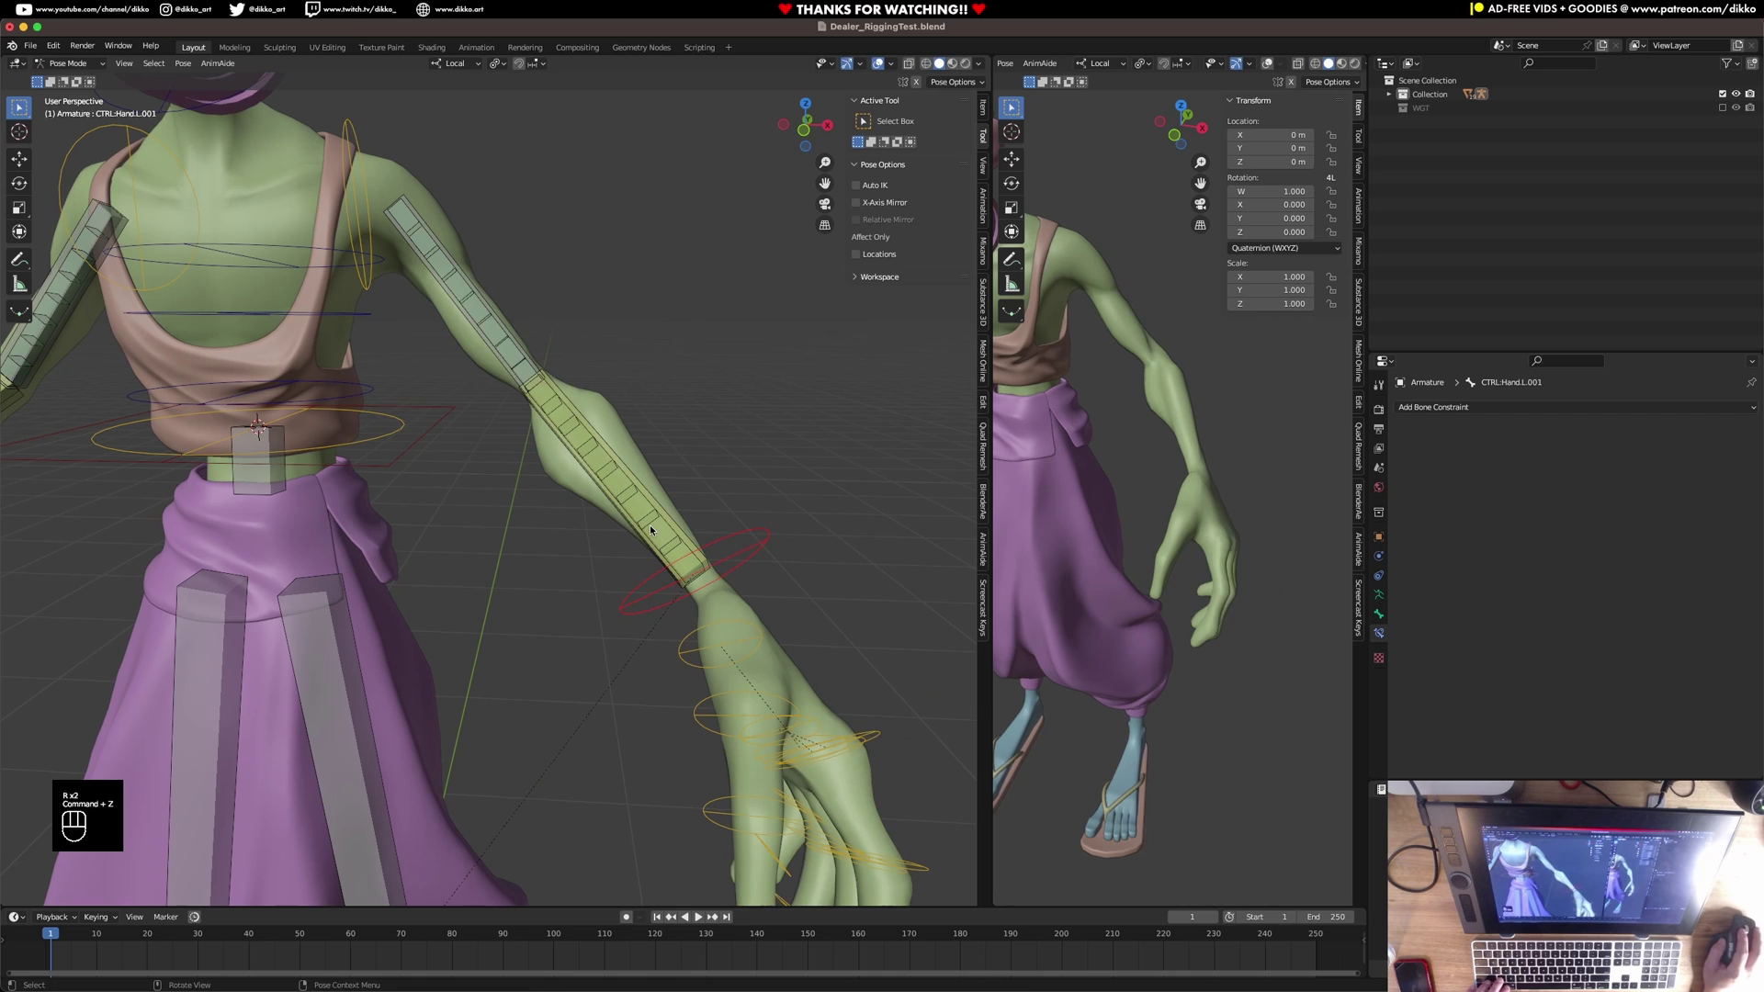
Select the MCH_IK upper arm and forearm bones of both arms and move them to the first bone layer of the second row.
{"action": "left_click", "coordinate": [608, 501]}
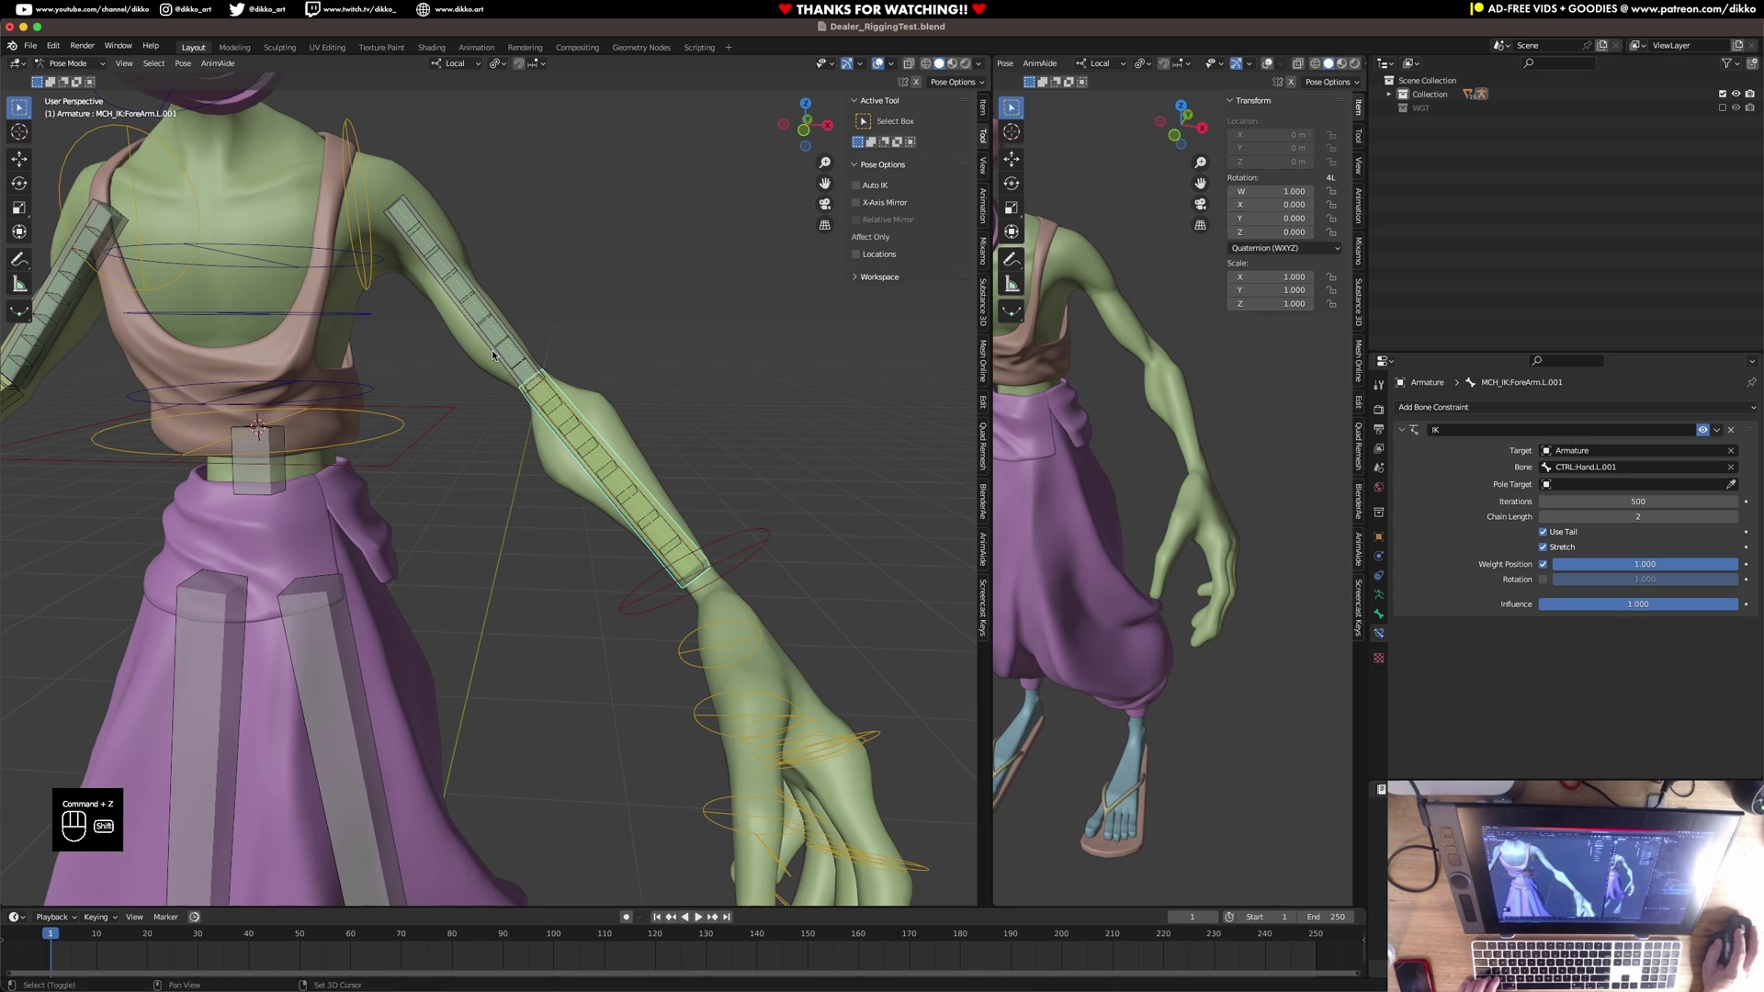
{"action": "middle_click_drag", "start_coordinate": [493, 355], "coordinate": [157, 432]}
{"action": "left_click", "coordinate": [157, 431], "text": "shift"}
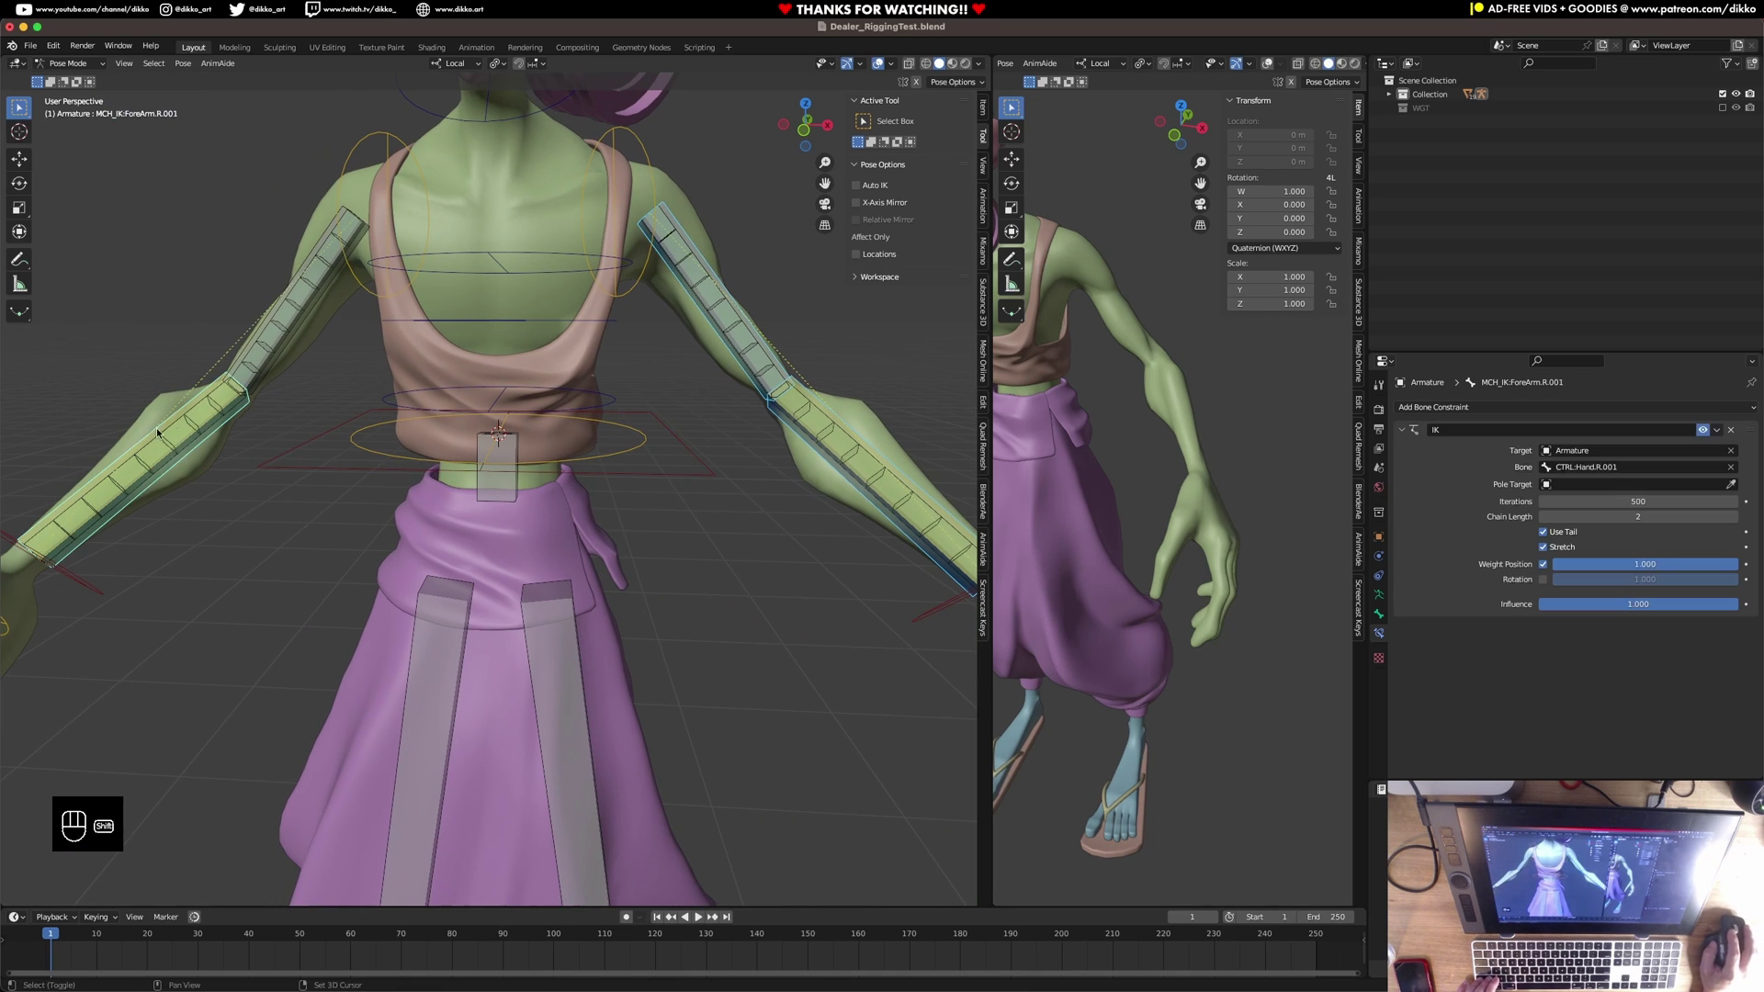
{"action": "left_click", "coordinate": [259, 326], "text": "shift"}
{"action": "scroll", "coordinate": [450, 464], "scroll_direction": "down", "scroll_amount": 3}
{"action": "key", "text": "m"}
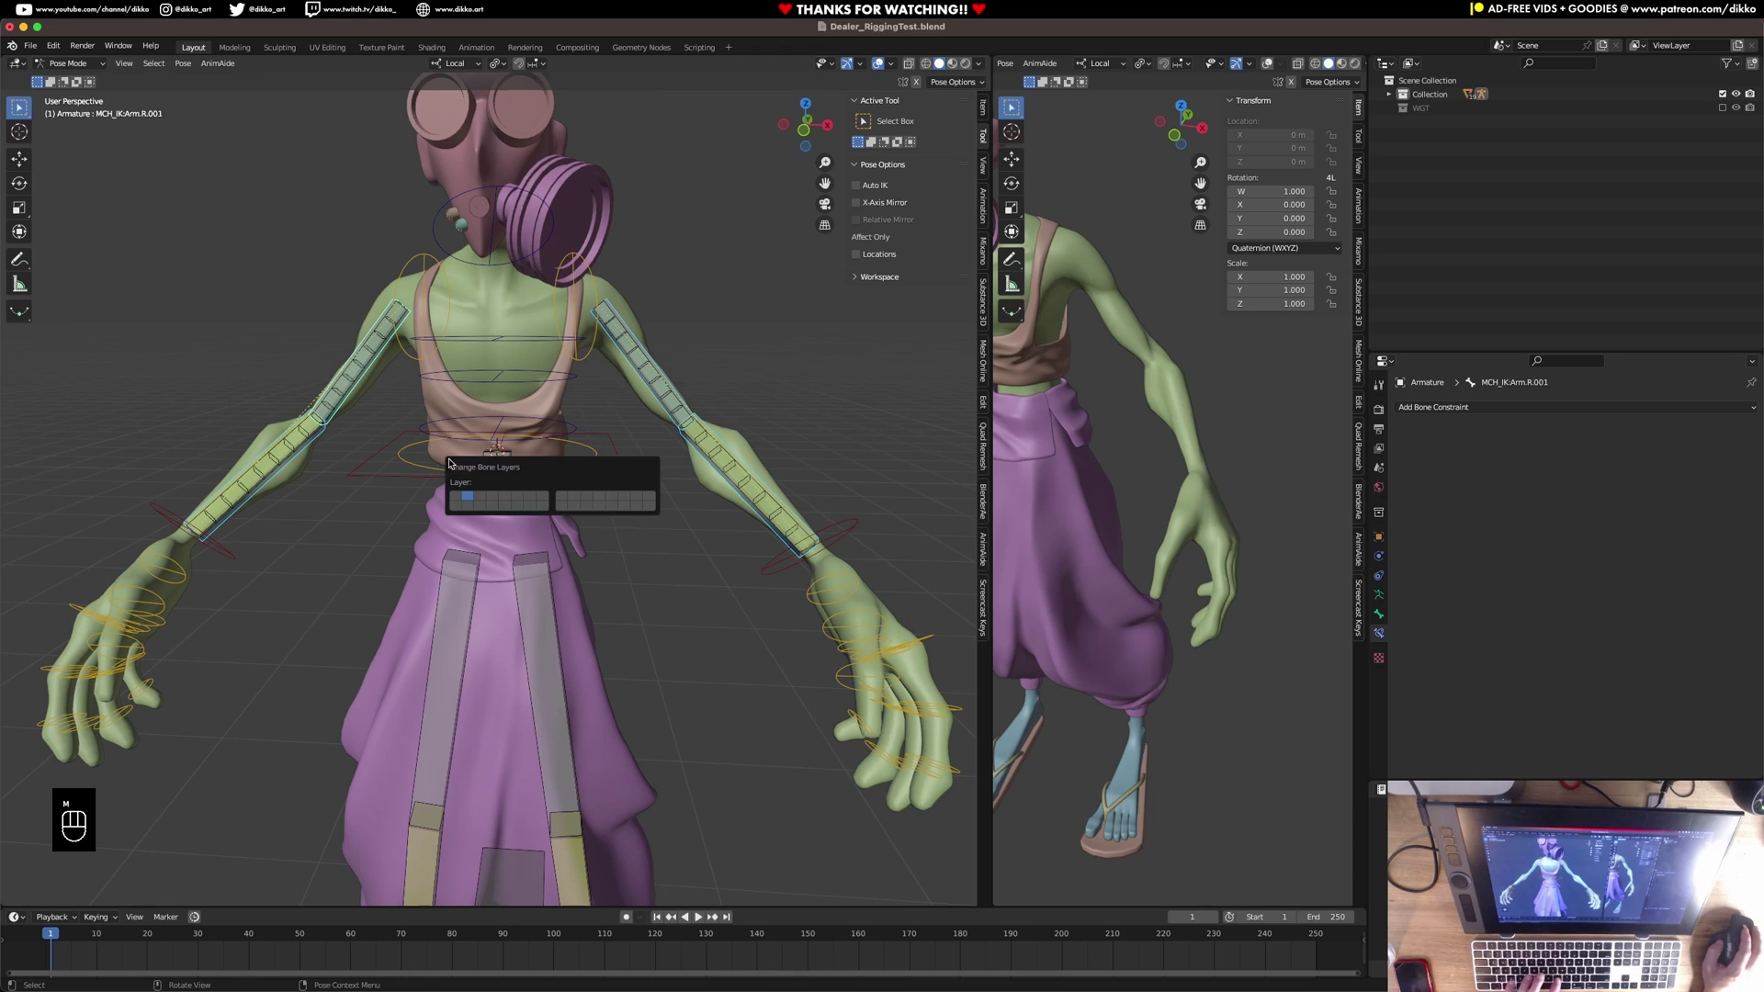
{"action": "left_click", "coordinate": [455, 506]}
Select the left hand control and look through its bone properties, including the Bendy Bones and Inverse Kinematics settings.
{"action": "middle_click_drag", "start_coordinate": [756, 593], "coordinate": [672, 615], "text": "shift"}
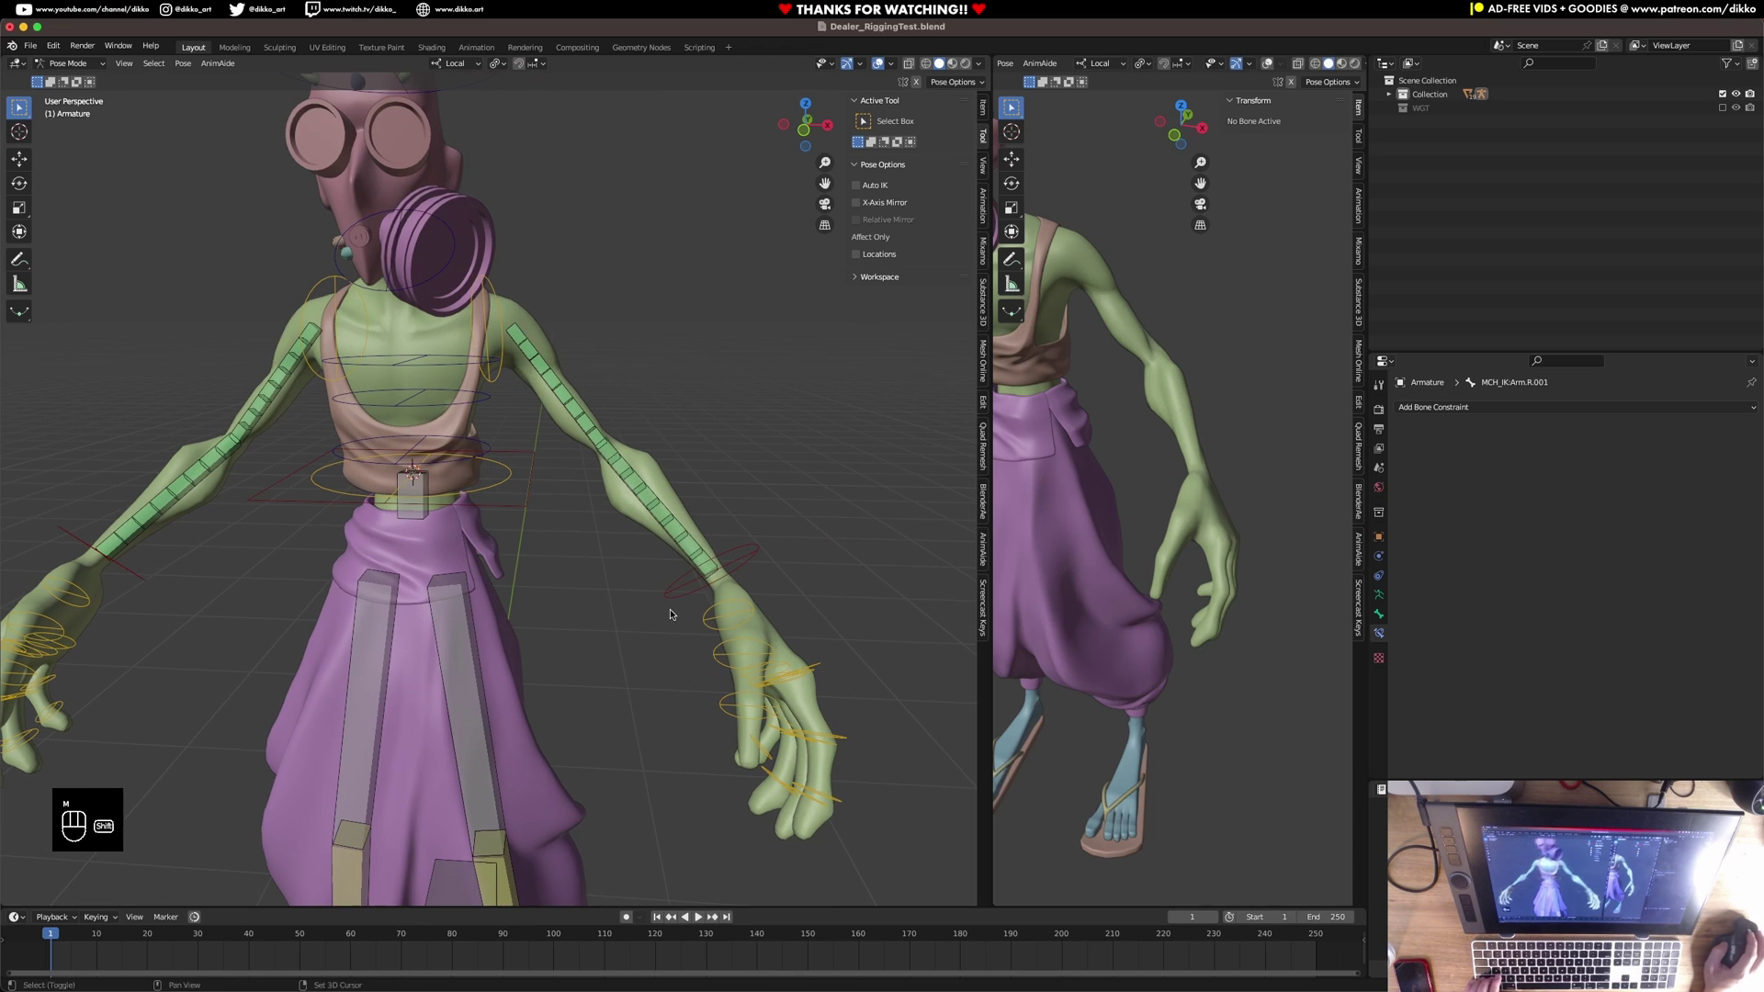
{"action": "left_click", "coordinate": [757, 547]}
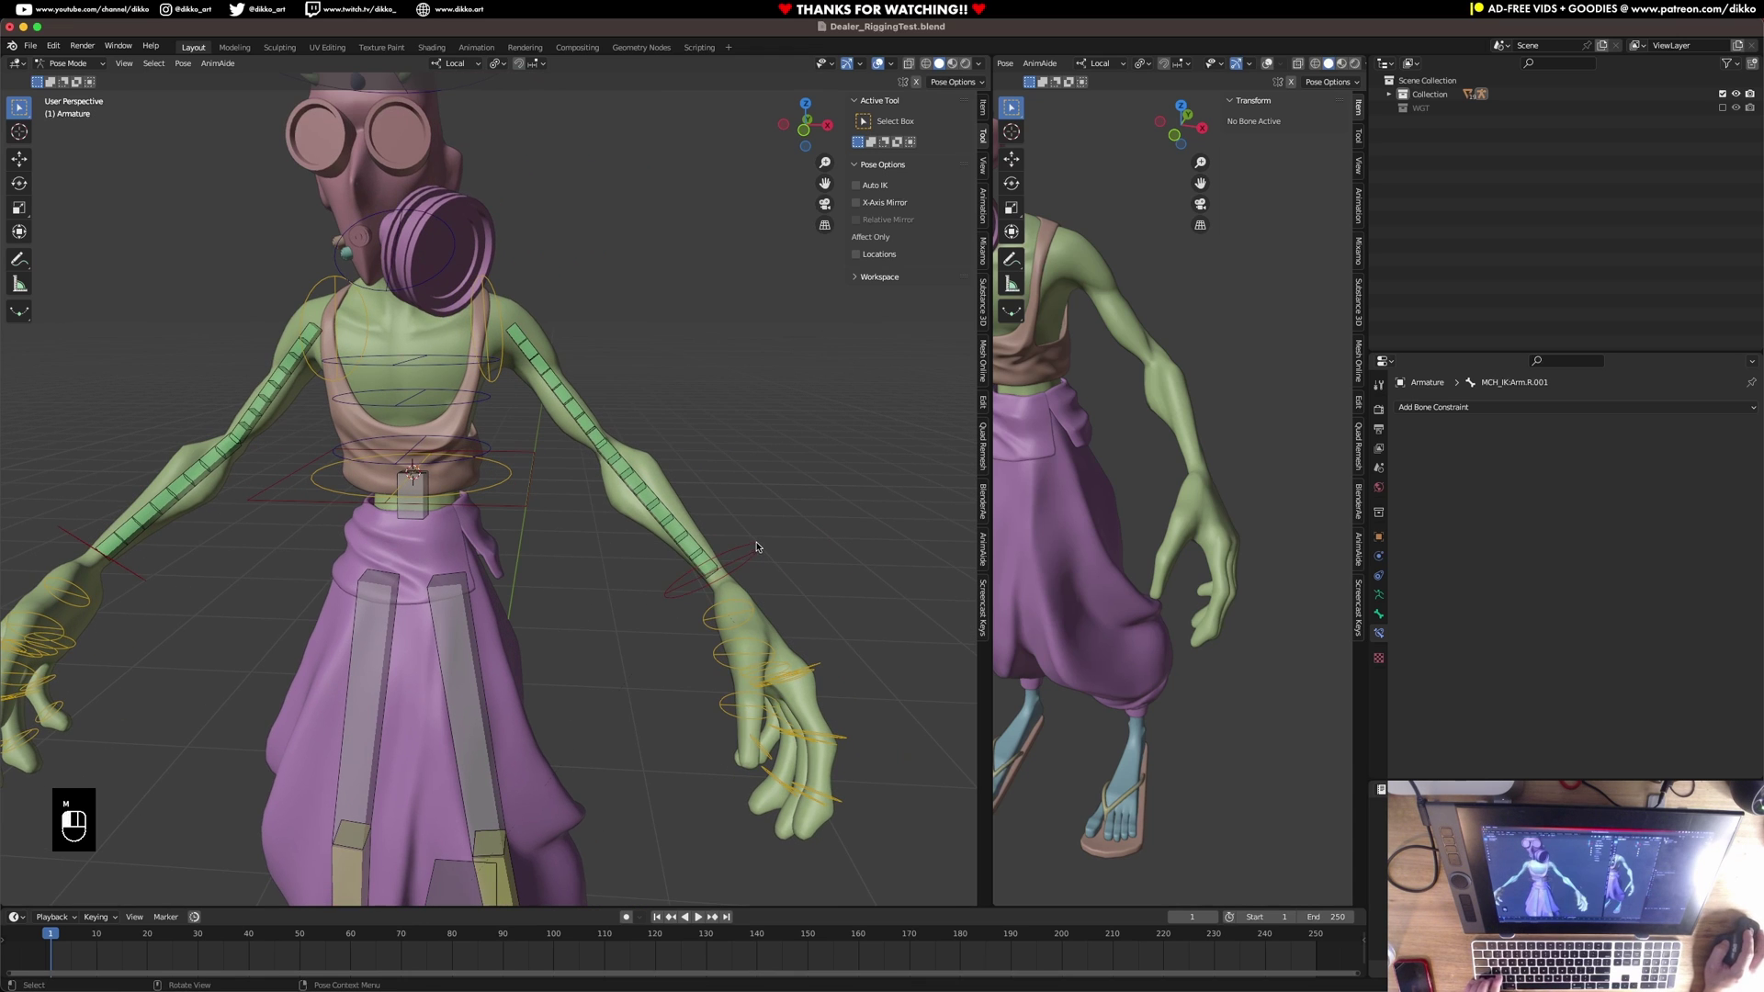
{"action": "left_click", "coordinate": [1378, 617]}
{"action": "scroll", "coordinate": [1470, 689], "scroll_direction": "down", "scroll_amount": 10}
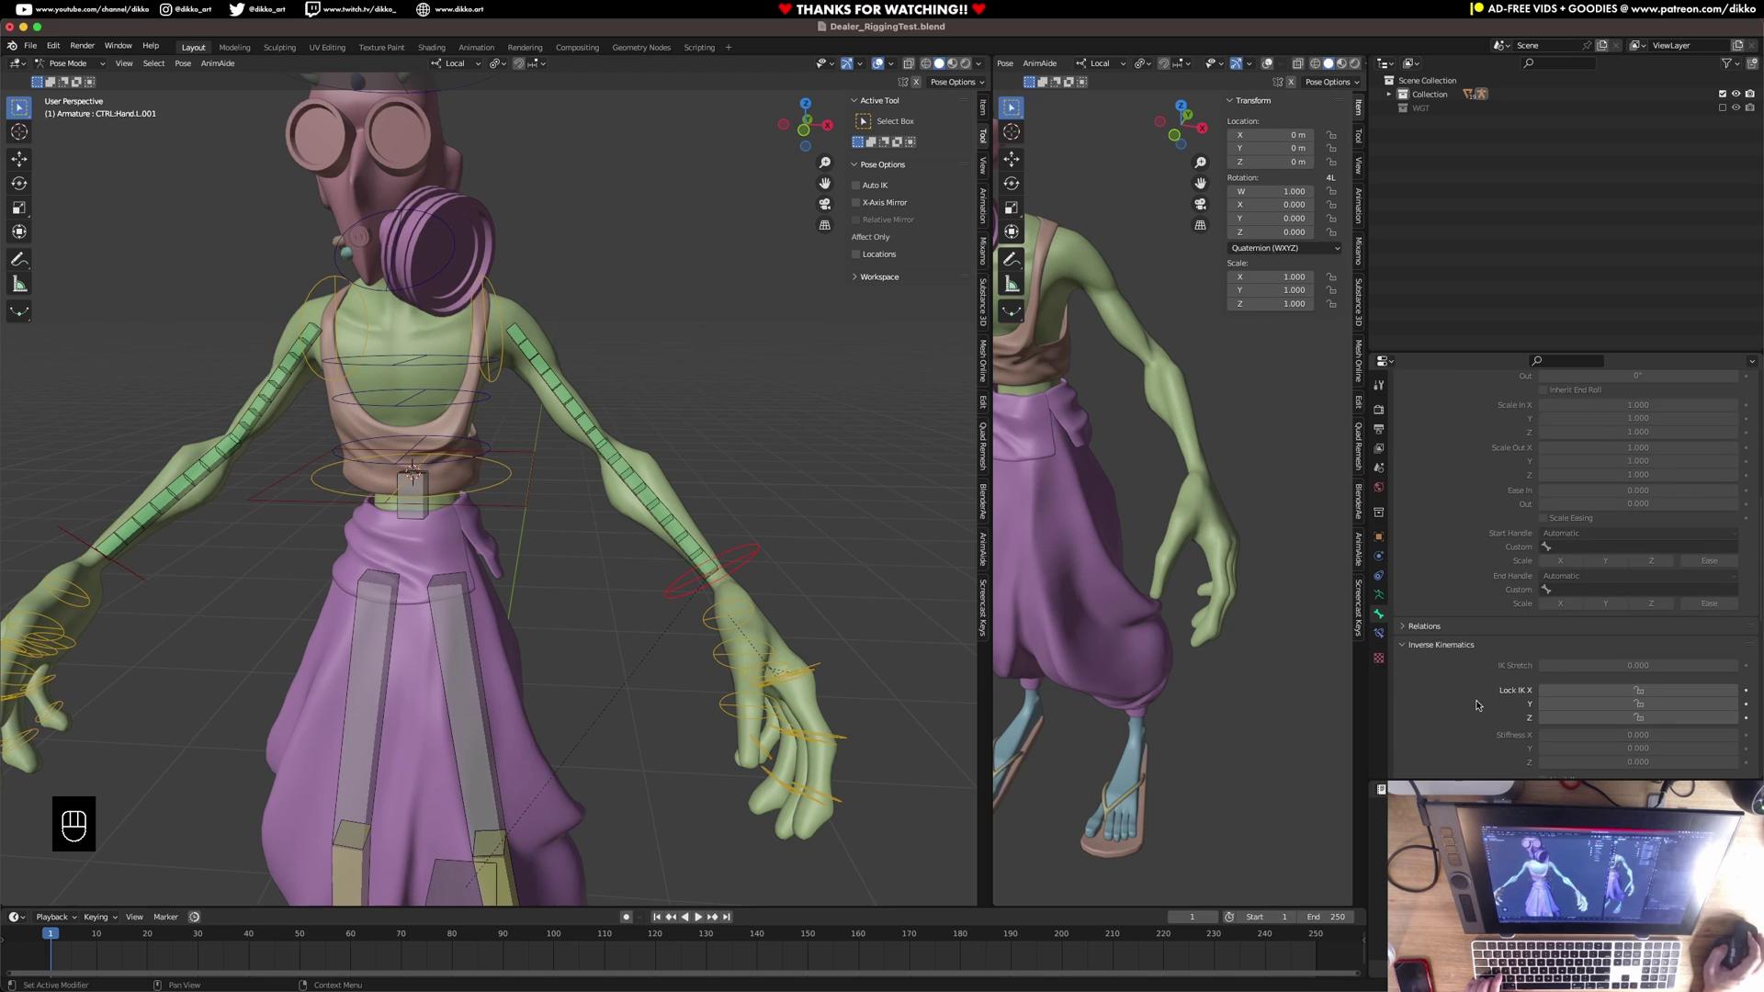
{"action": "scroll", "coordinate": [1482, 706], "scroll_direction": "down", "scroll_amount": 2}
{"action": "scroll", "coordinate": [1481, 696], "scroll_direction": "up", "scroll_amount": 9}
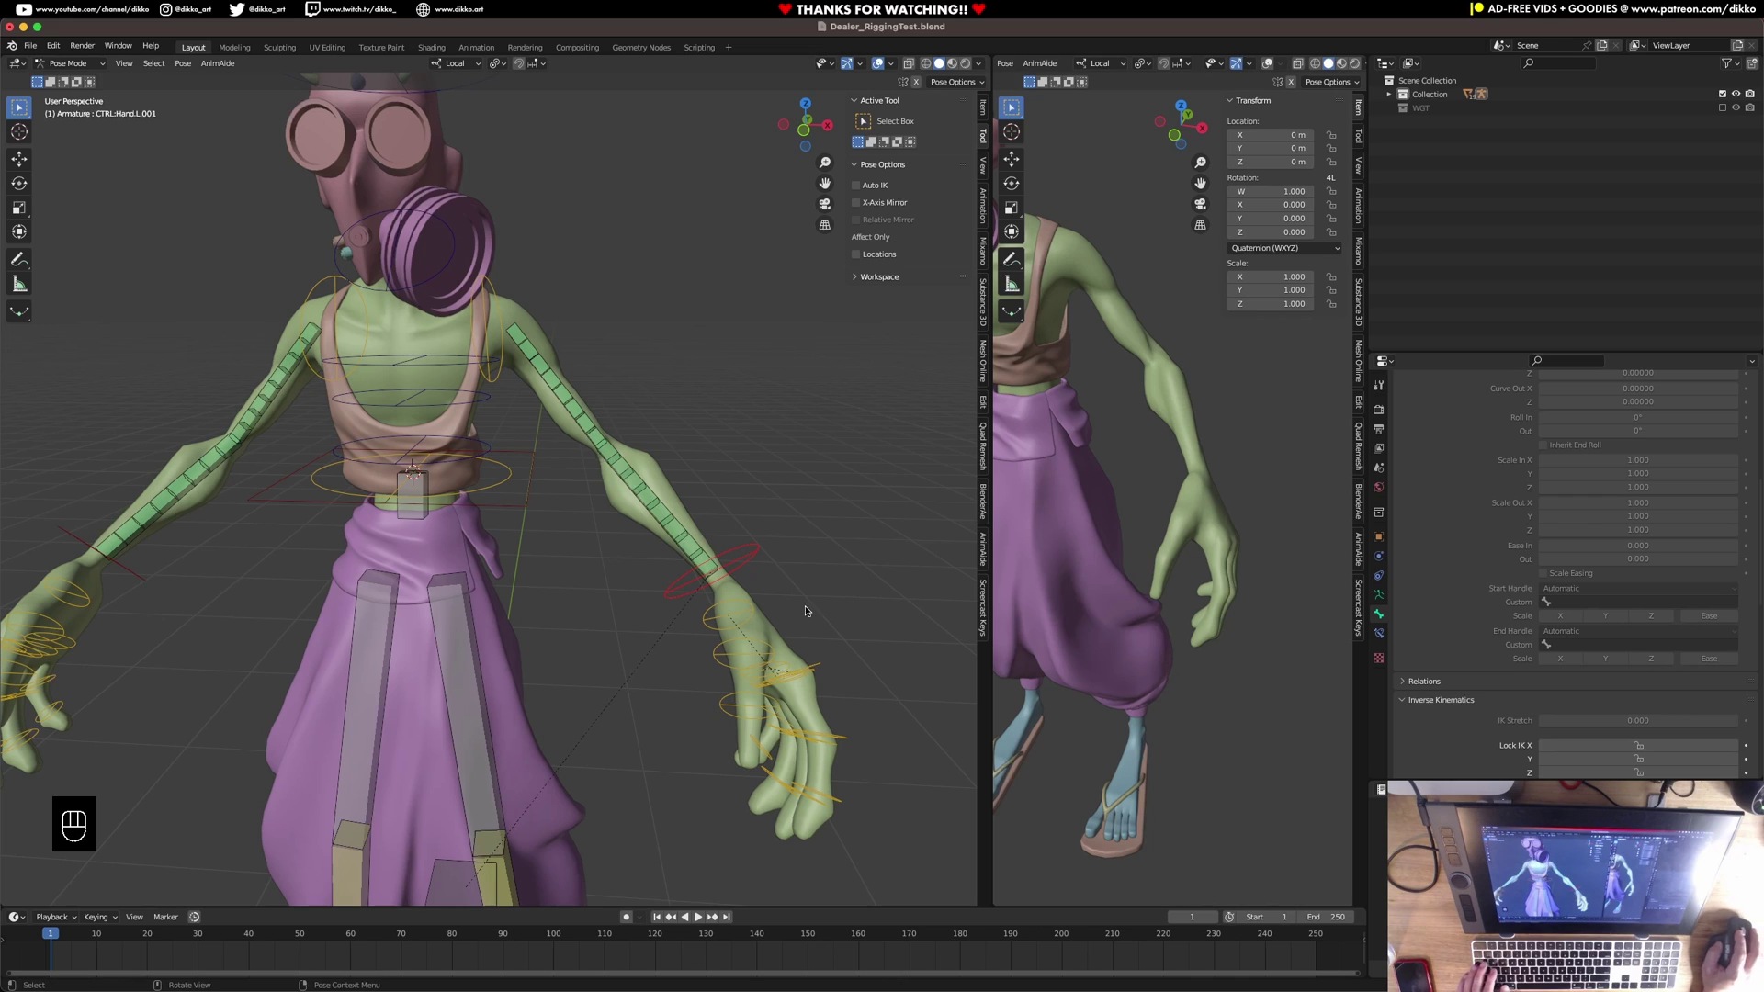
Set the left forearm bendy bone's end handle to Absolute with CTRL:Hand.L.001 as its custom handle bone.
{"action": "left_click", "coordinate": [1378, 633]}
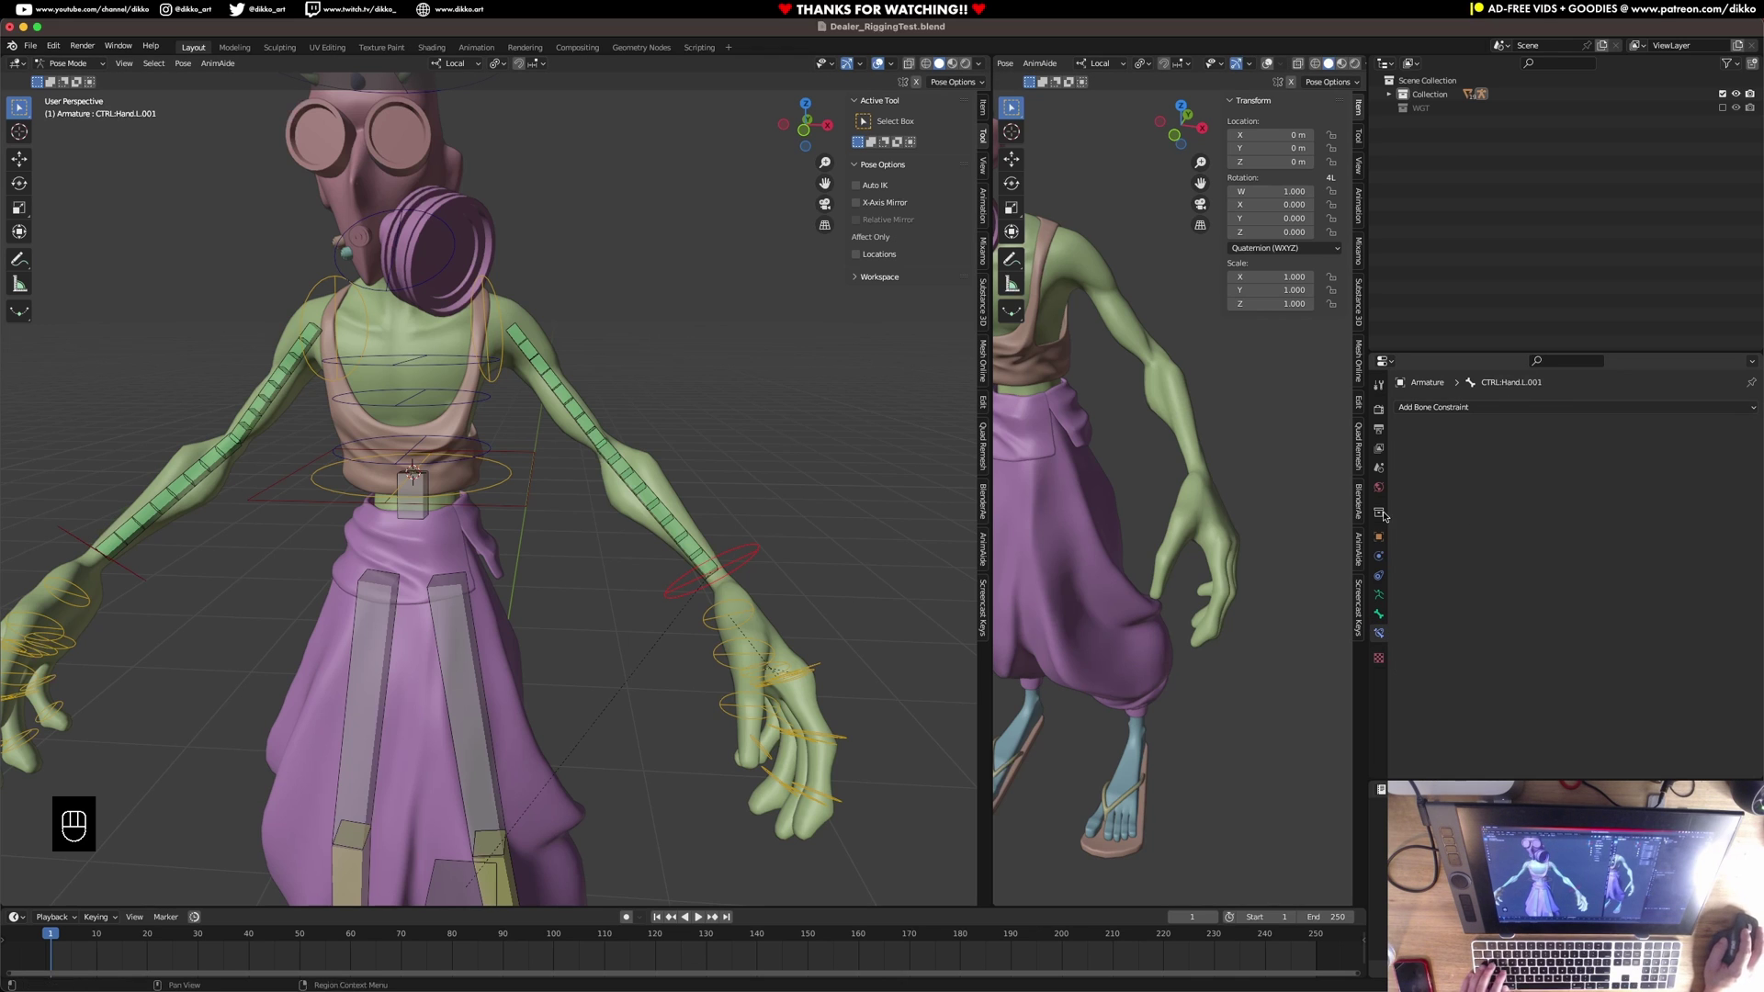
{"action": "left_click", "coordinate": [1379, 615]}
{"action": "key", "text": "super+c"}
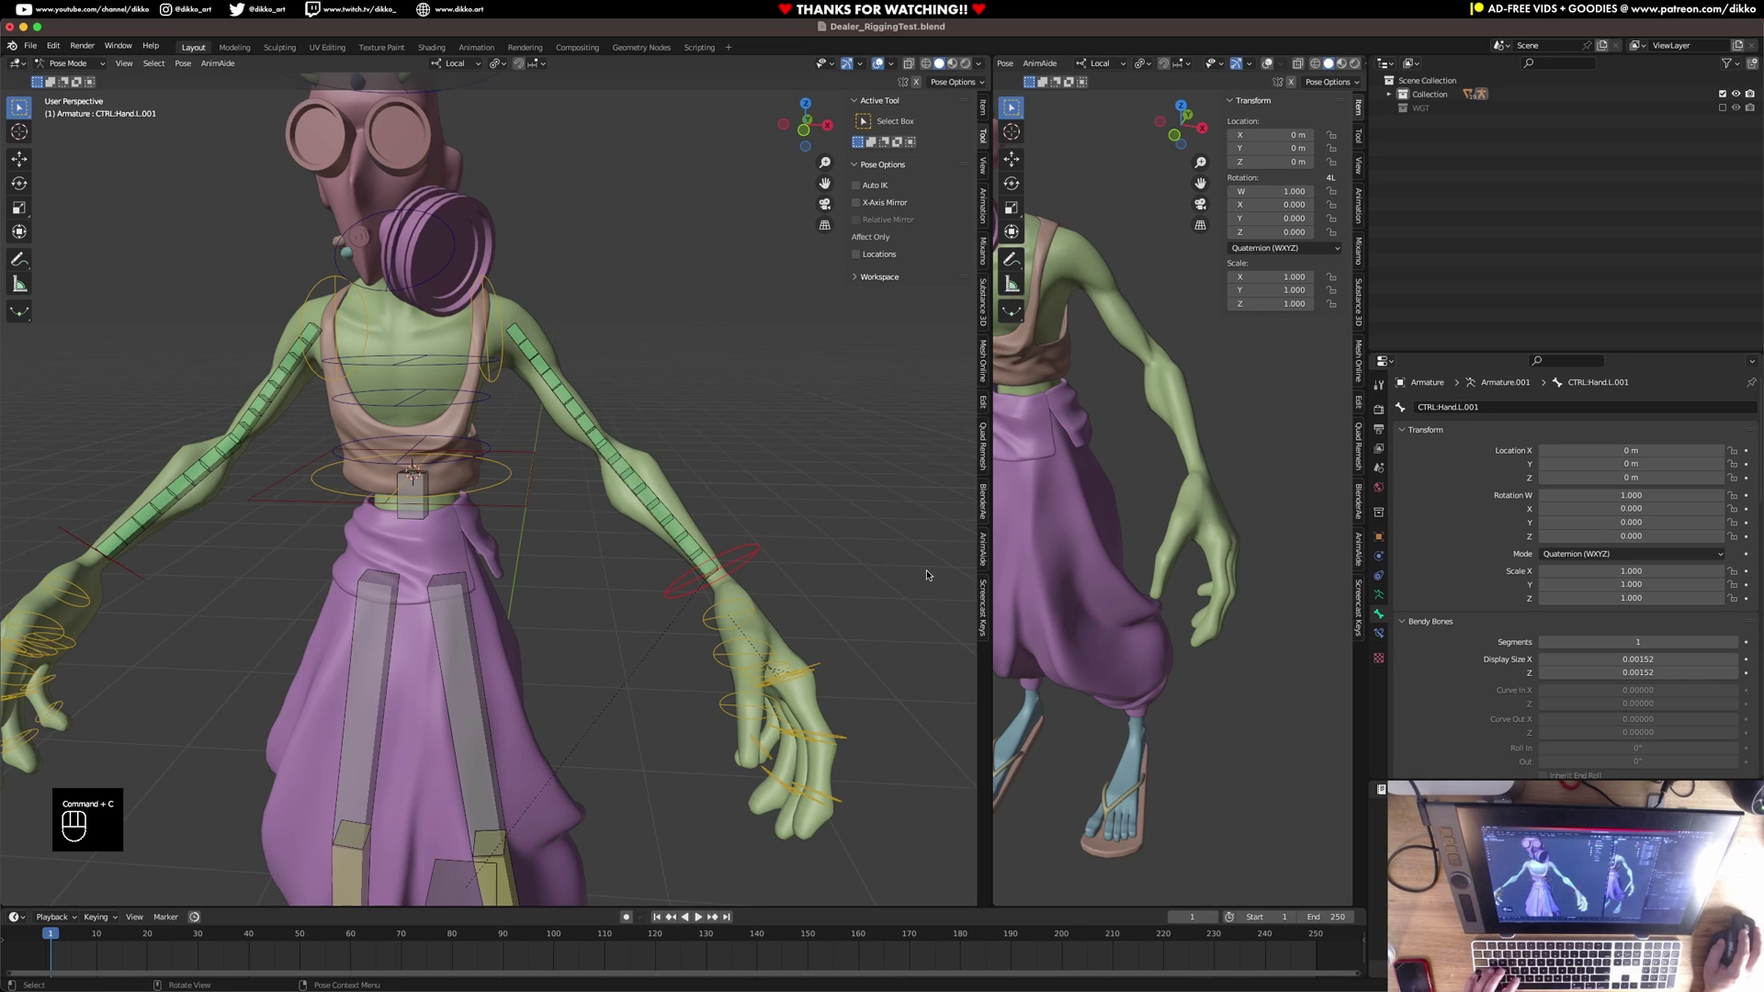
{"action": "left_click", "coordinate": [659, 526]}
{"action": "scroll", "coordinate": [1562, 643], "scroll_direction": "down", "scroll_amount": 8}
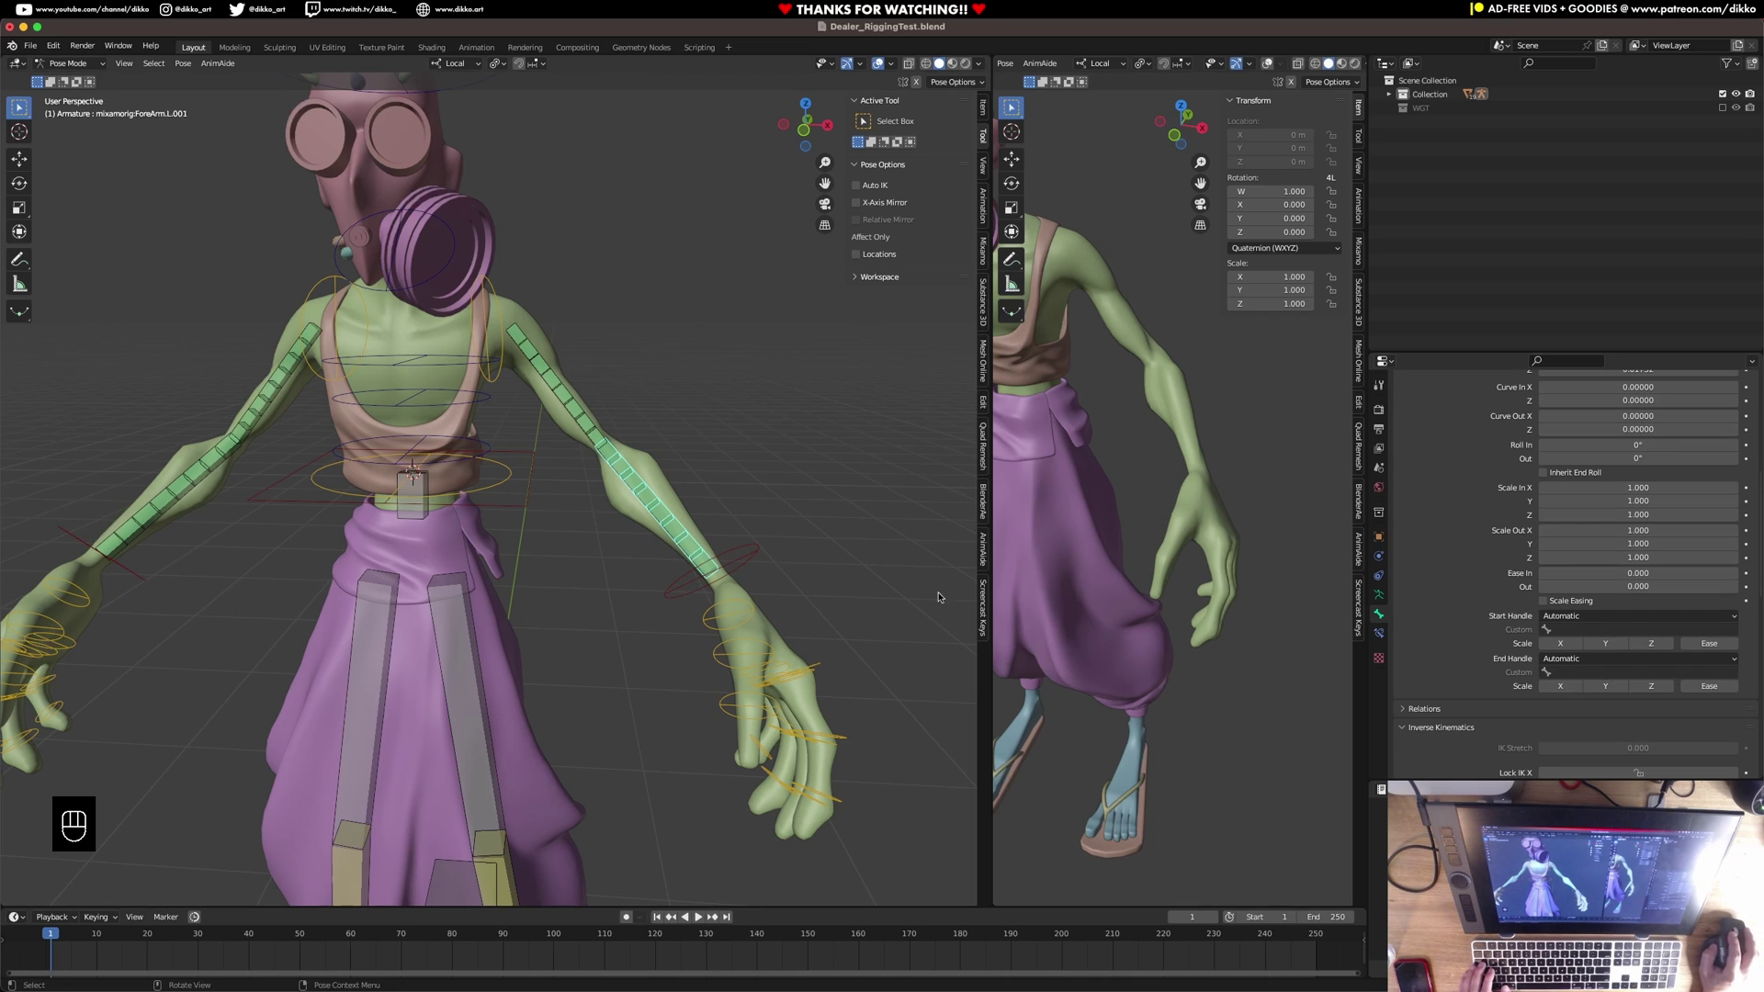
{"action": "left_click", "coordinate": [1587, 673]}
{"action": "key", "text": "super+v"}
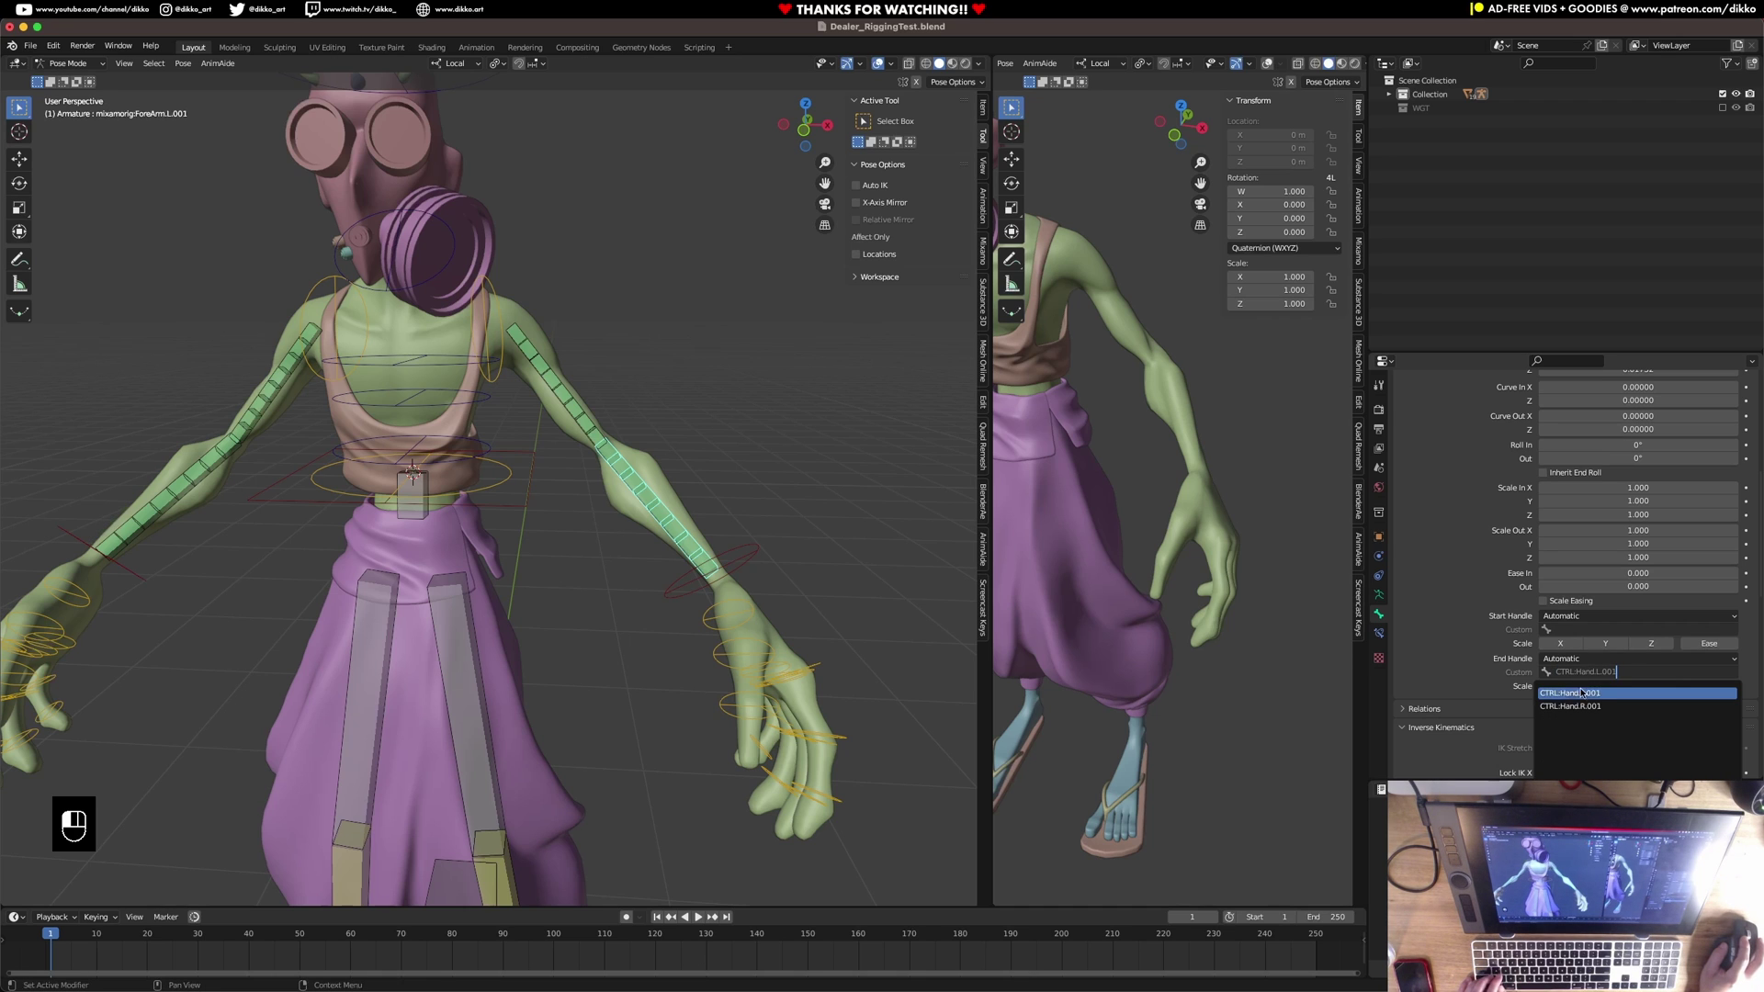
{"action": "left_click", "coordinate": [1581, 693]}
{"action": "left_click", "coordinate": [1599, 658]}
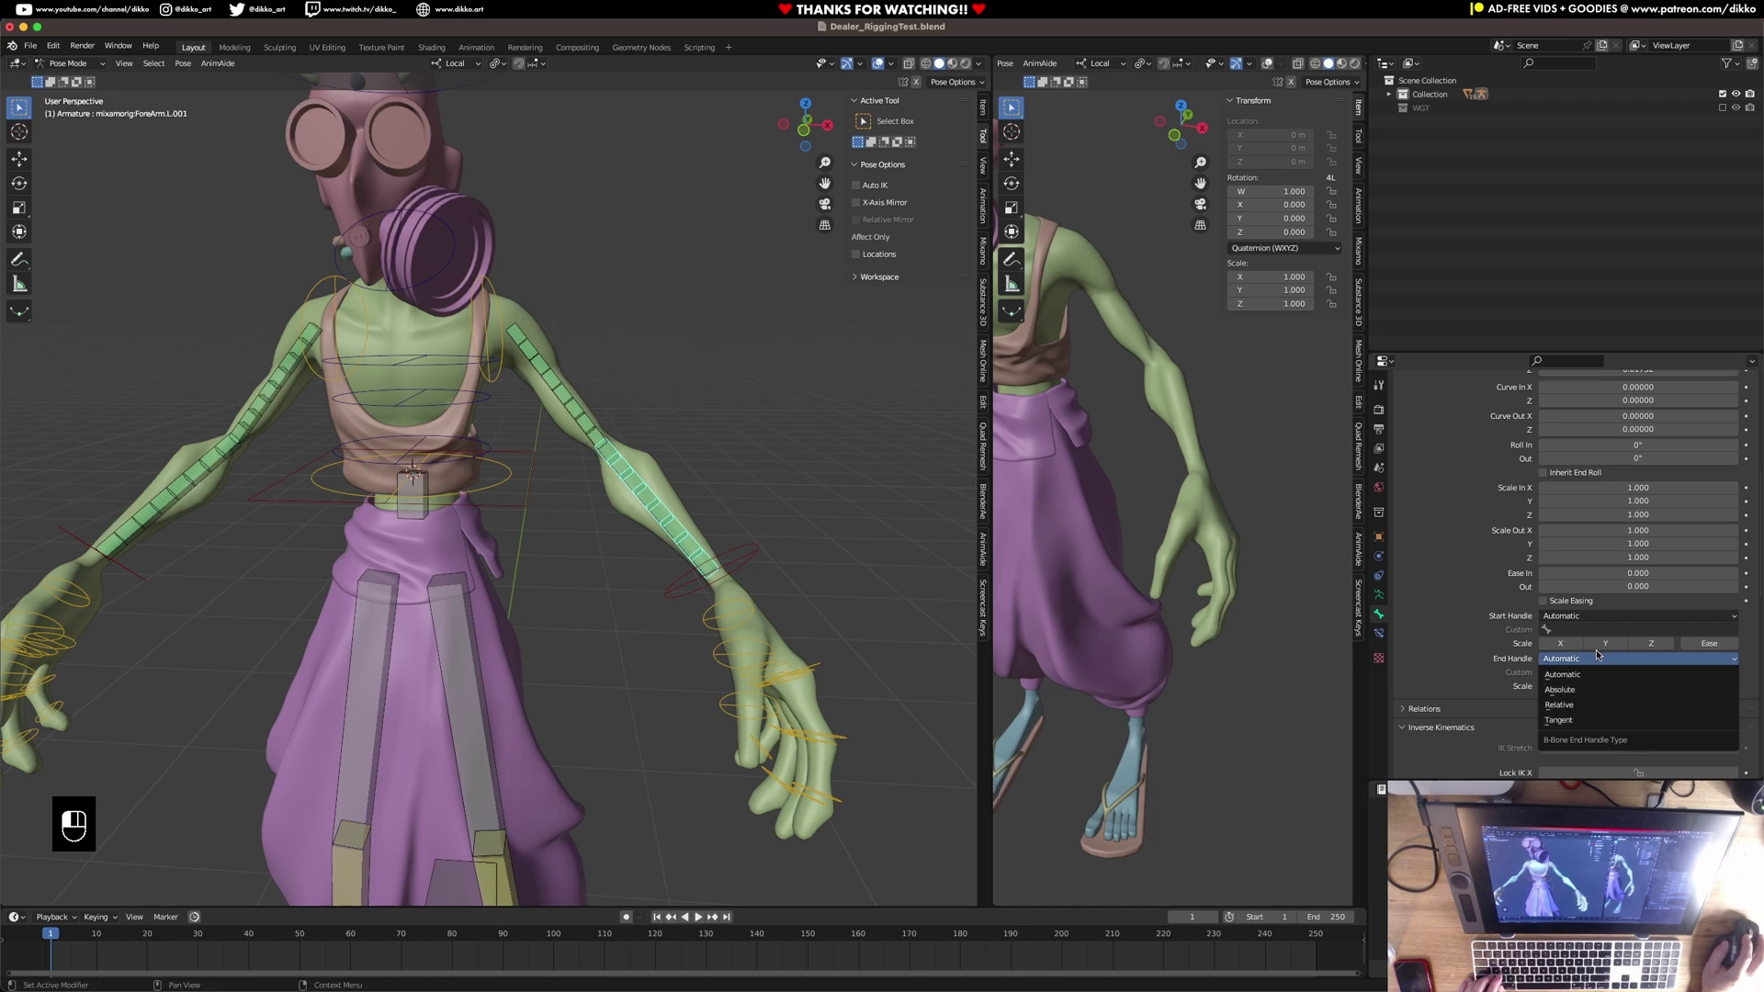
{"action": "left_click", "coordinate": [1560, 689]}
Try rotating the left hand control freely to test the forearm's bend, and undo the rotation.
{"action": "scroll", "coordinate": [753, 538], "scroll_direction": "up", "scroll_amount": 2}
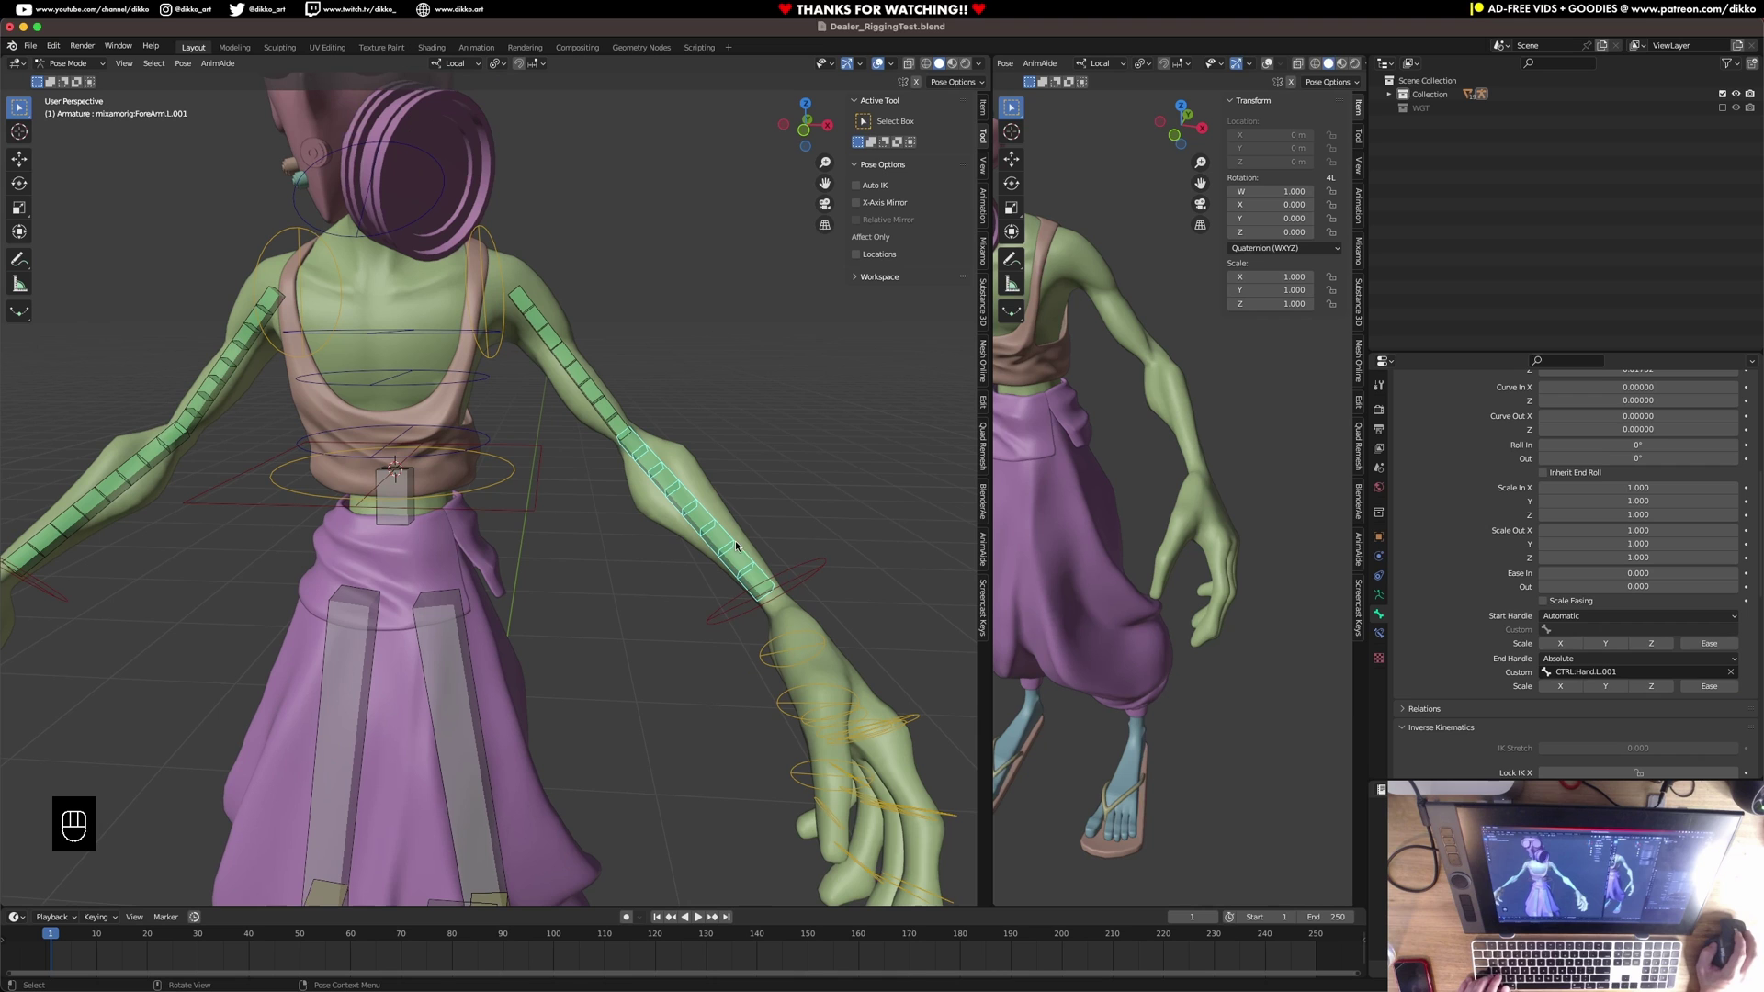
{"action": "left_click", "coordinate": [799, 574]}
{"action": "key", "text": "r"}
{"action": "key", "text": "r"}
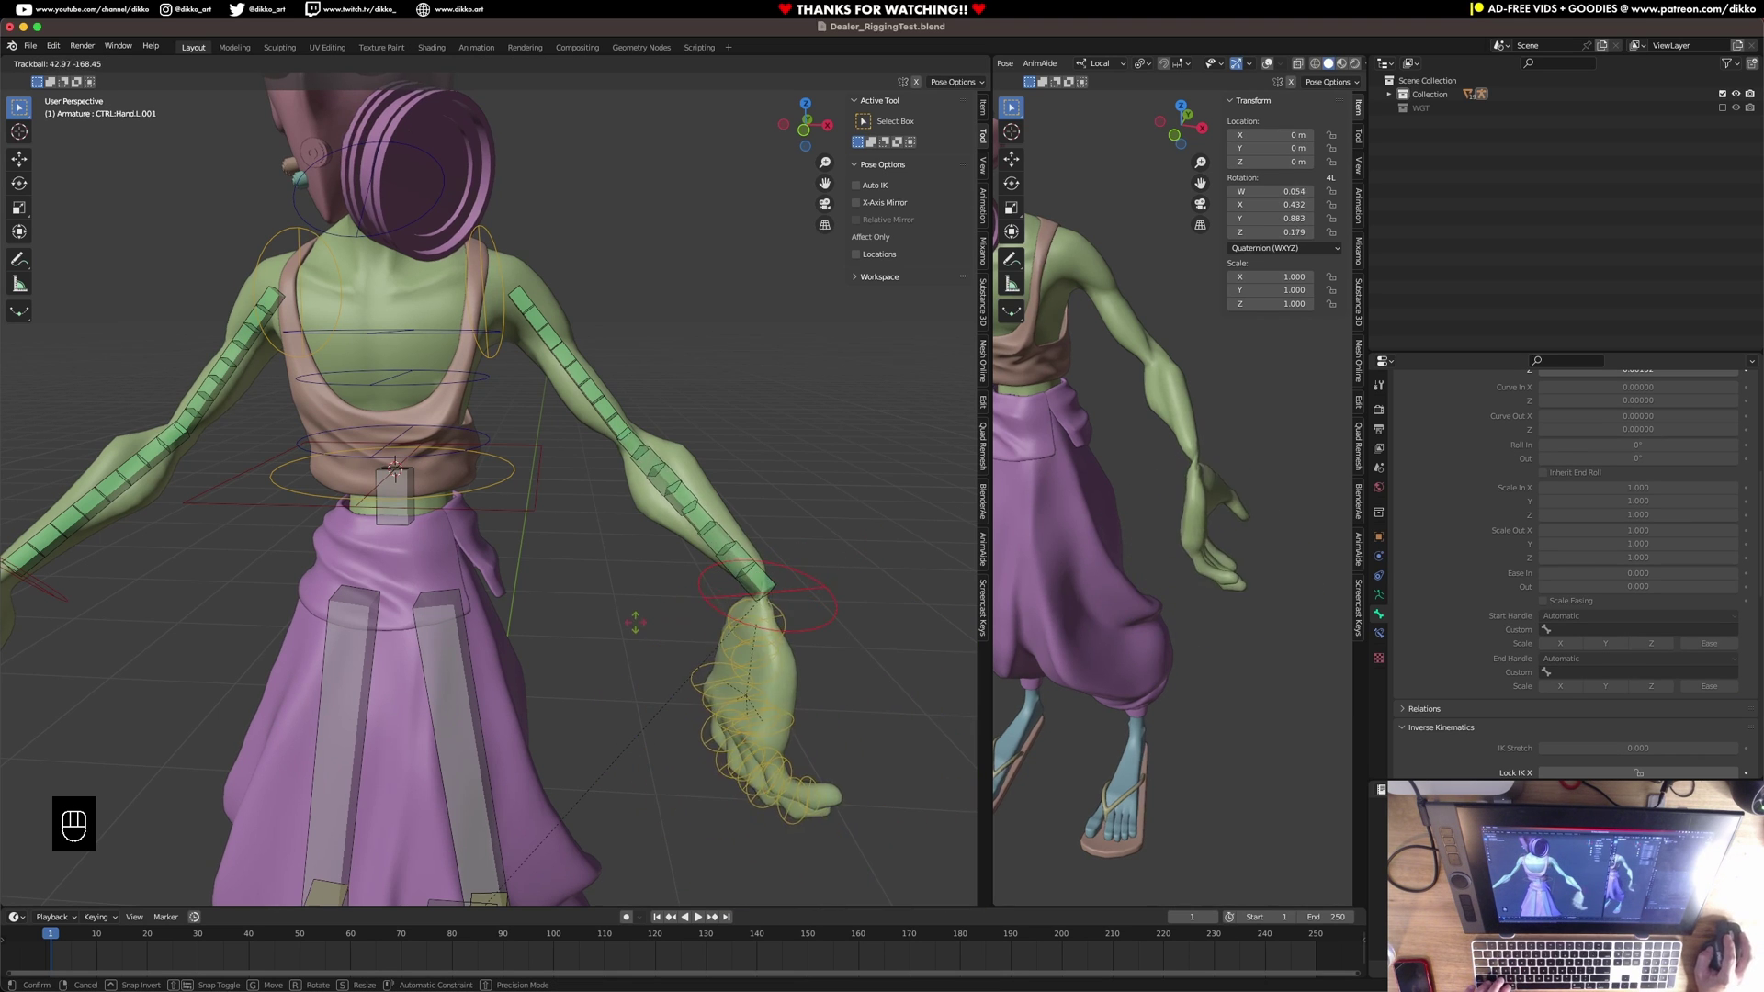
{"action": "left_click", "coordinate": [742, 588]}
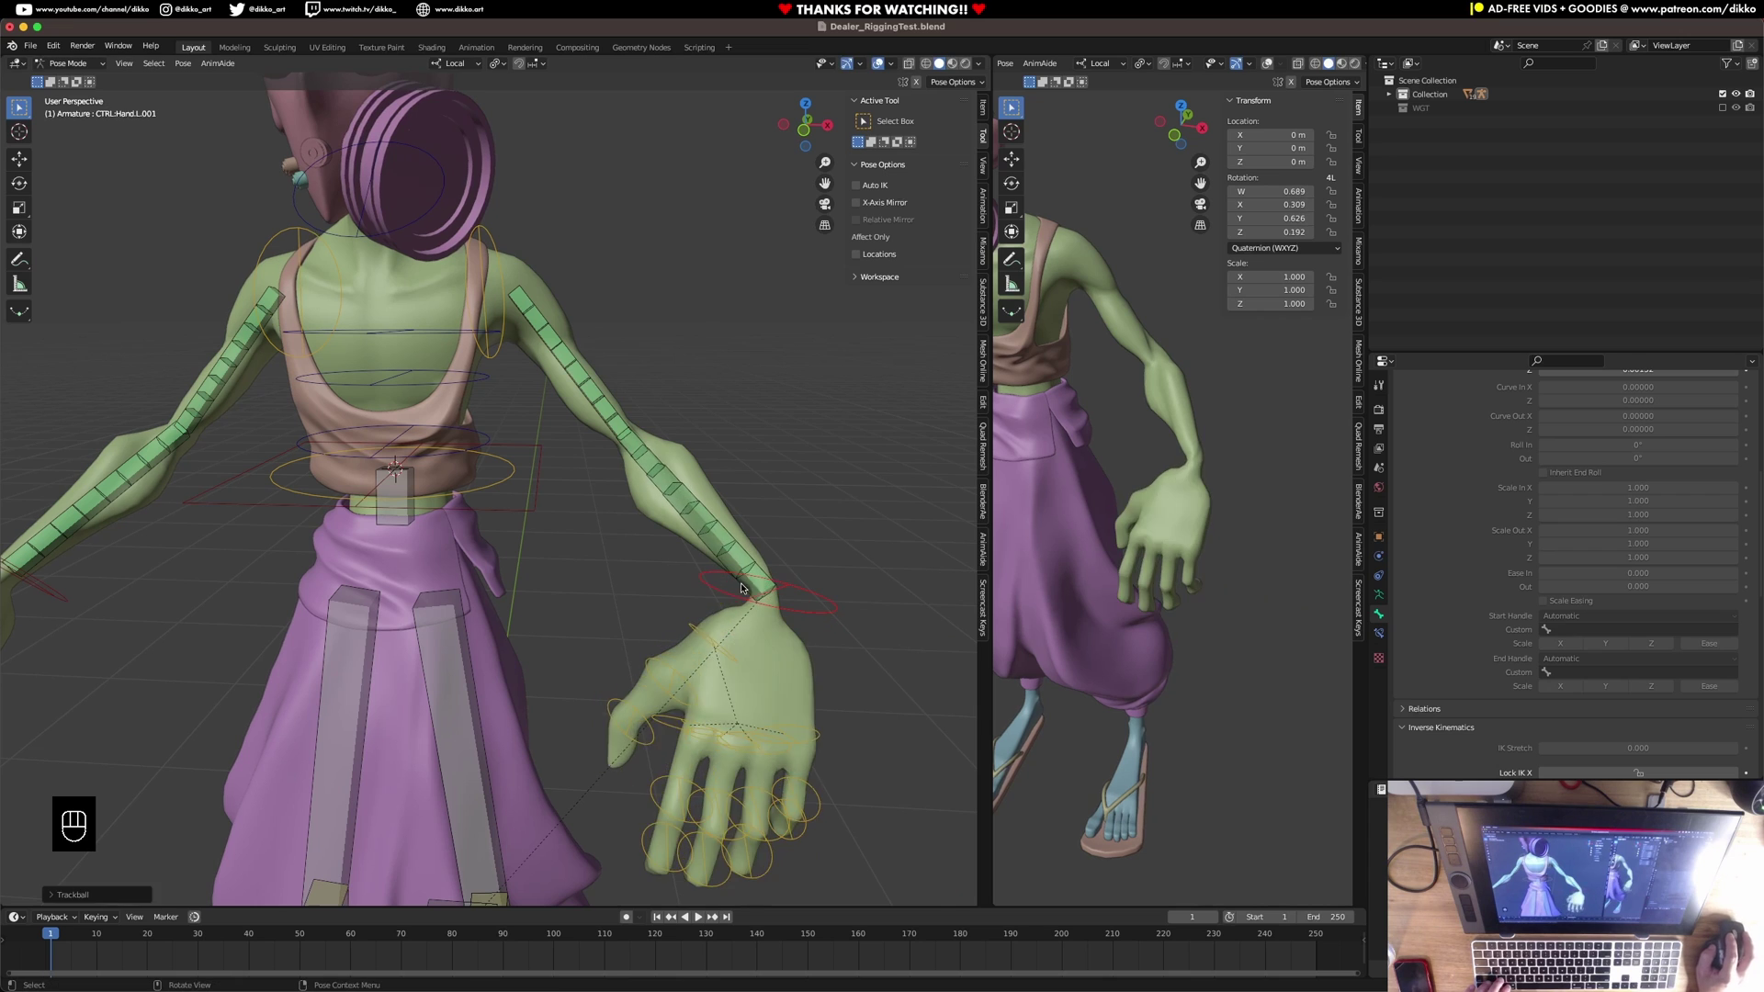
{"action": "key", "text": "super+z"}
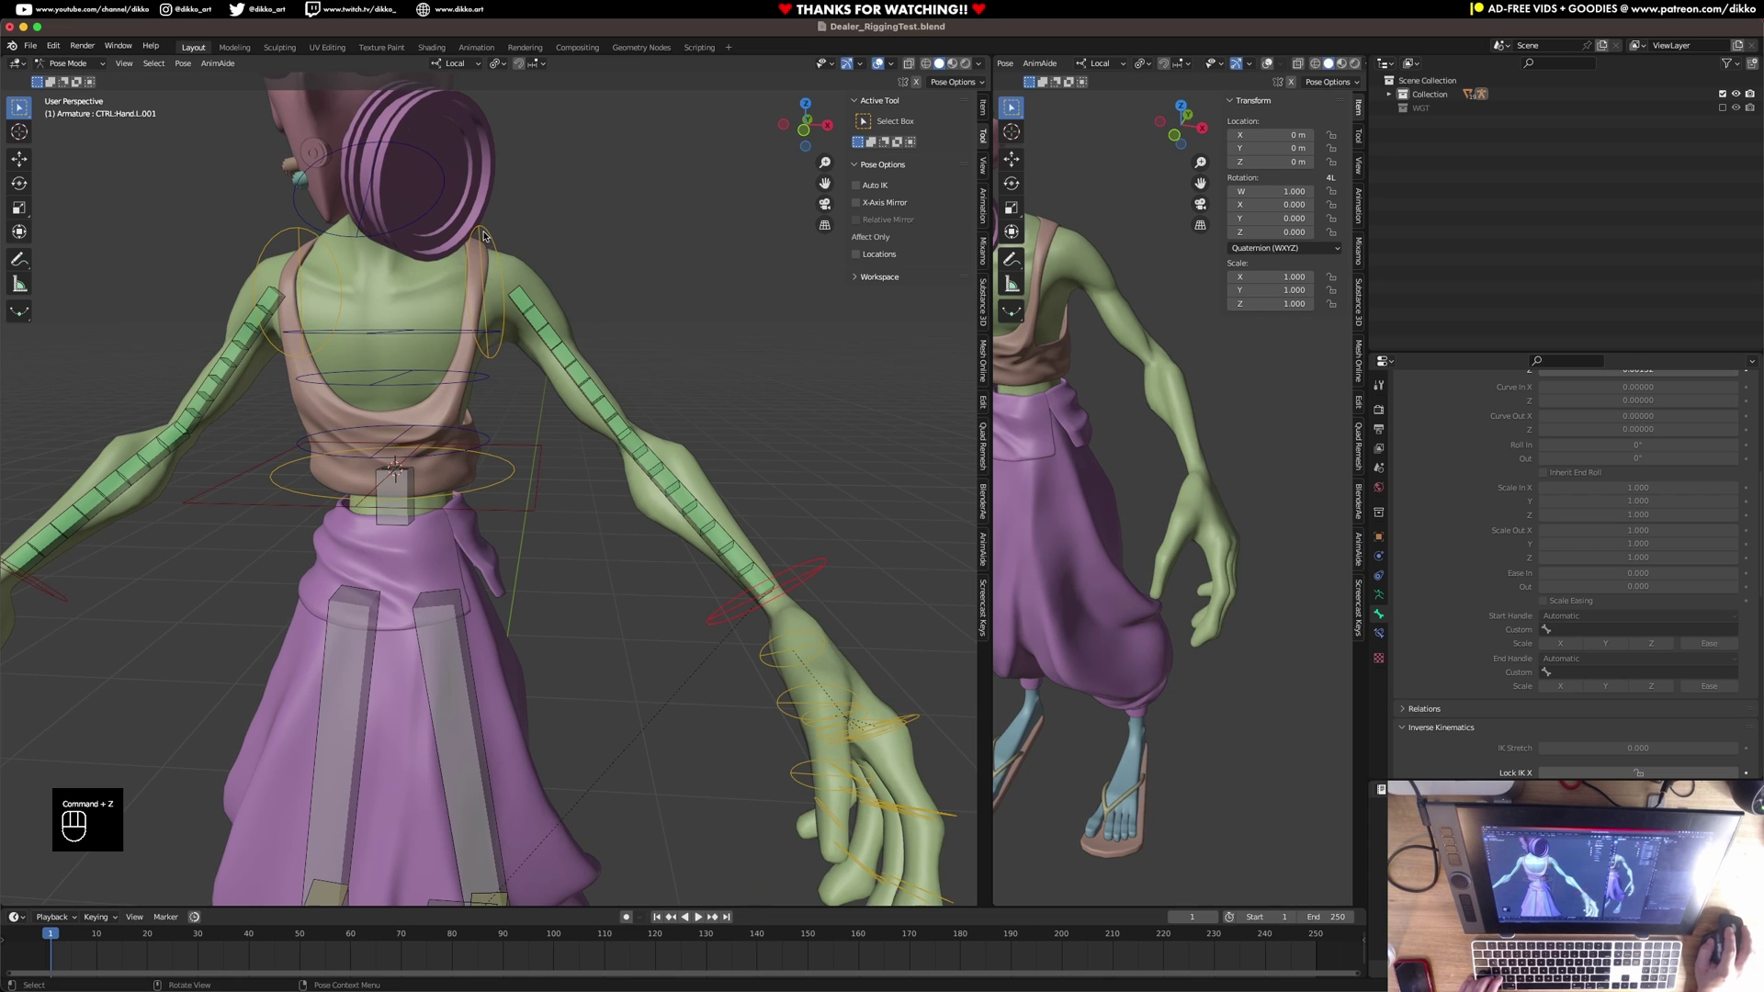
Set the left upper arm bendy bone's start handle to Absolute with CTRL:Shoulder.L.001 as its custom handle bone.
{"action": "middle_click_drag", "start_coordinate": [493, 276], "coordinate": [527, 275], "text": "shift"}
{"action": "key", "text": "super+z"}
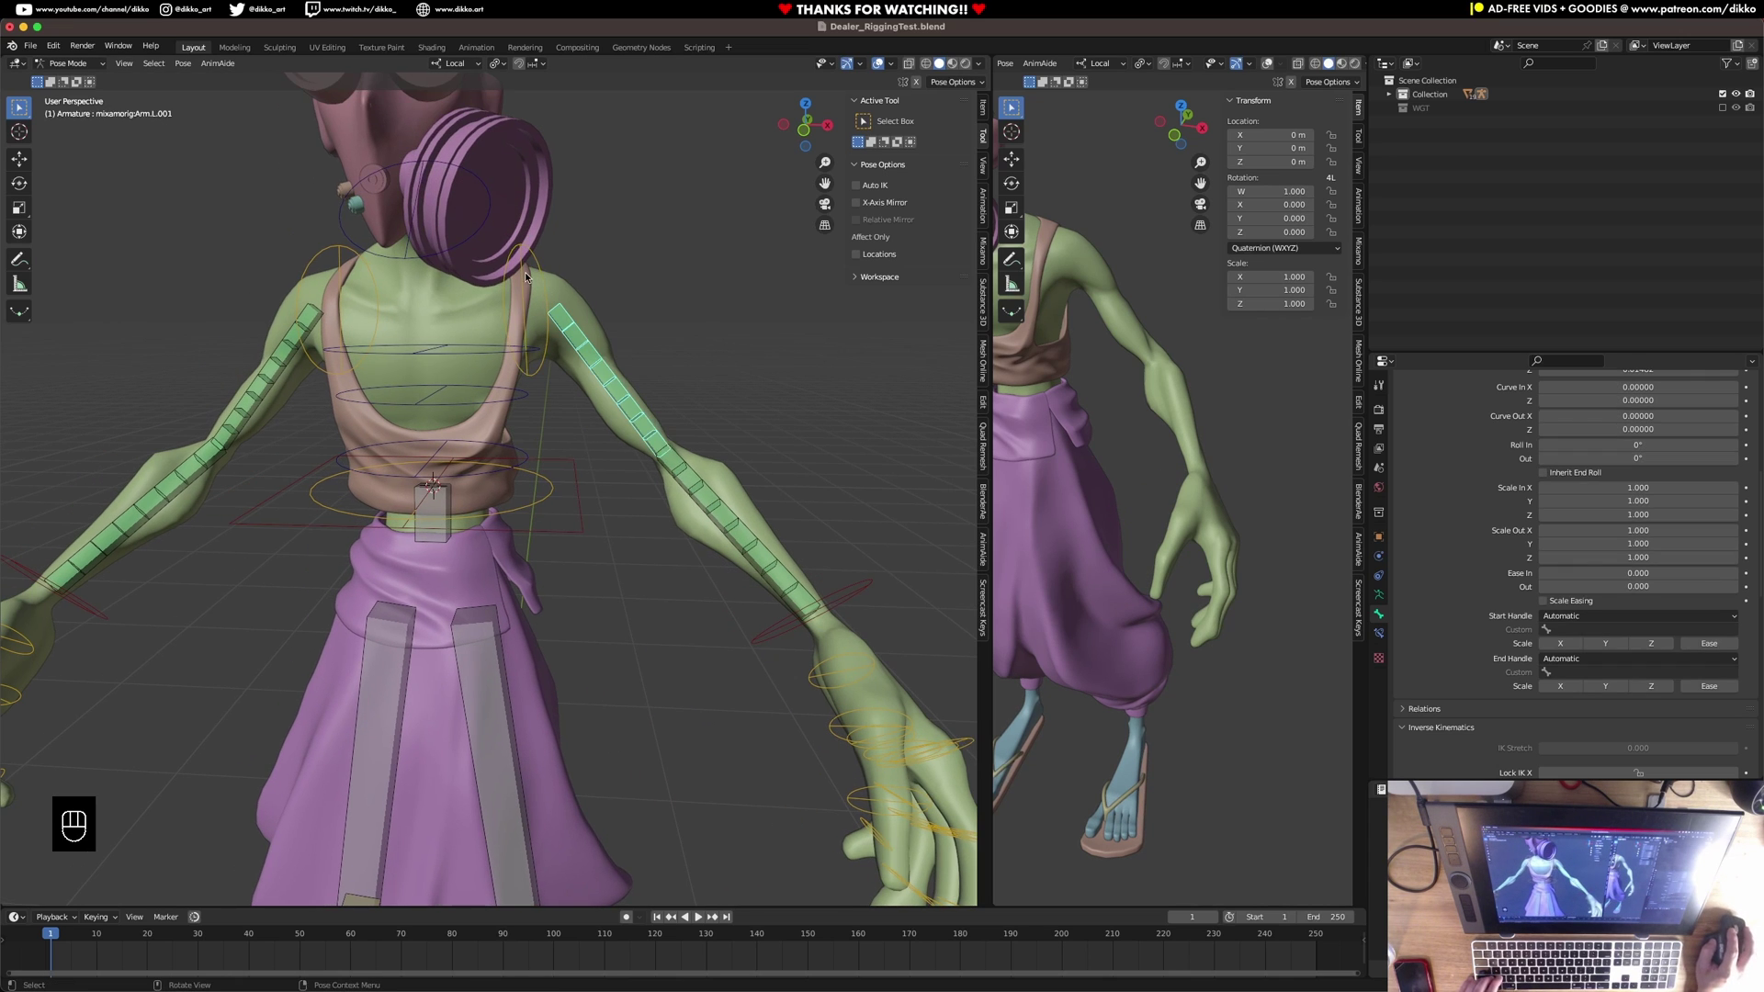
{"action": "left_click", "coordinate": [534, 267]}
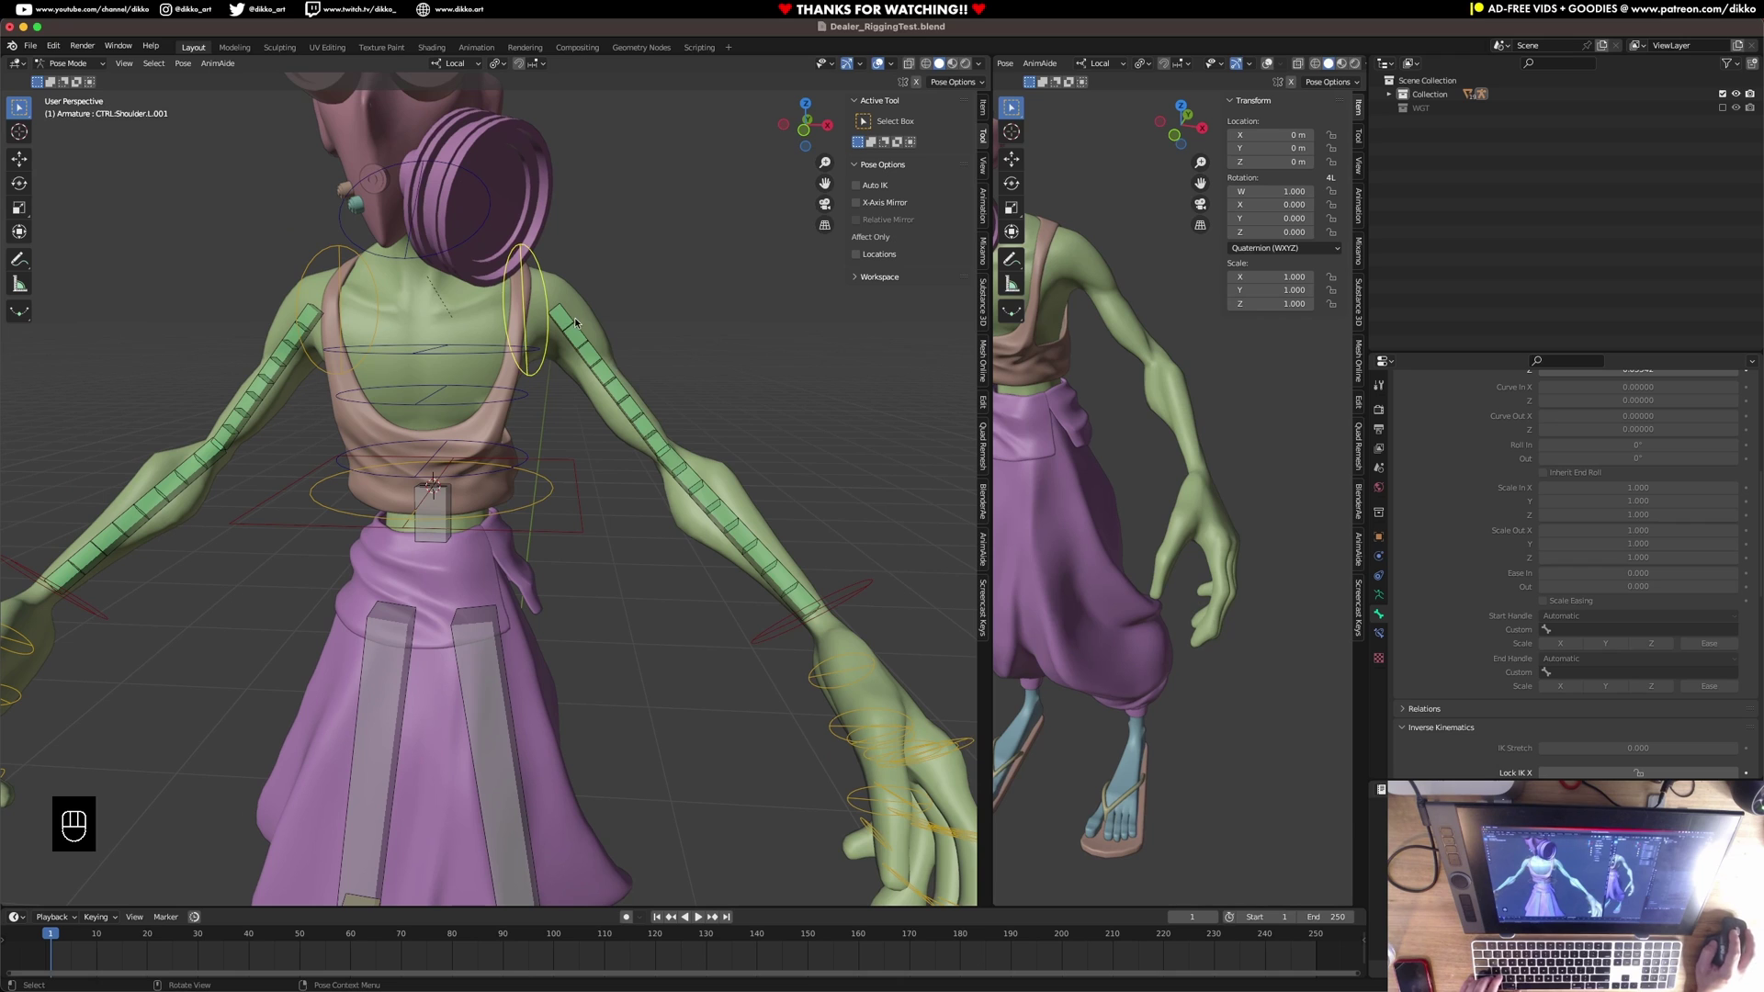
{"action": "left_click", "coordinate": [646, 418]}
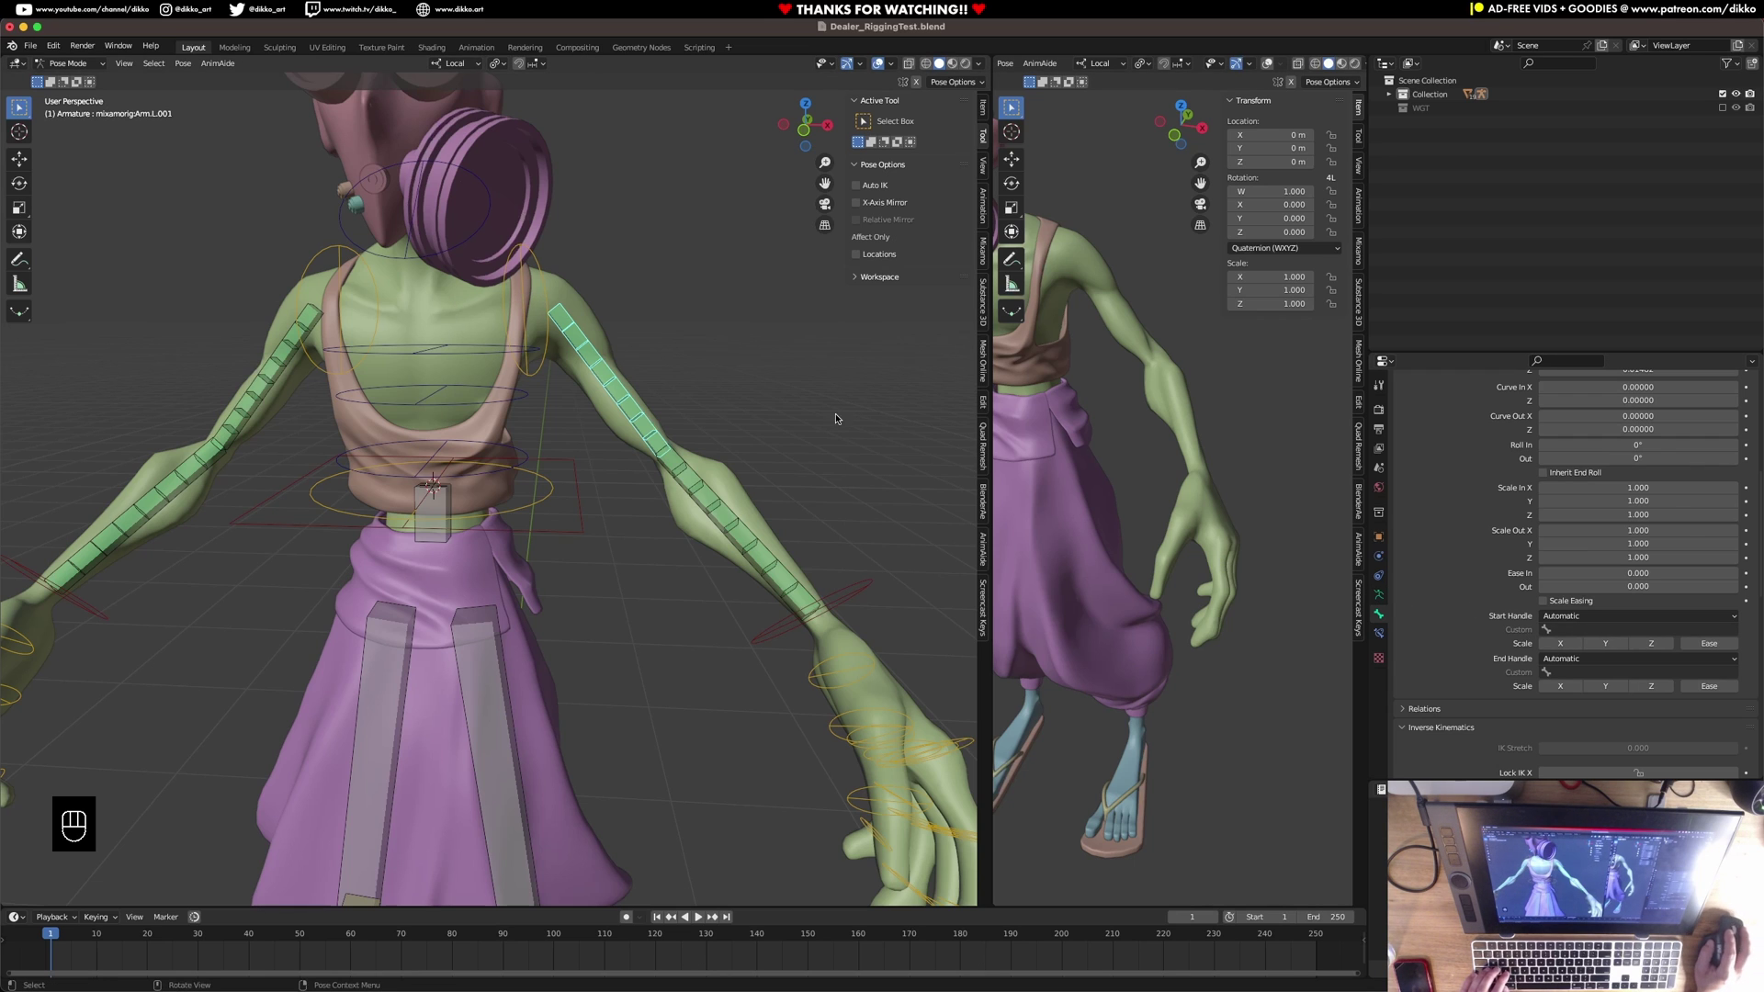
{"action": "left_click", "coordinate": [545, 273]}
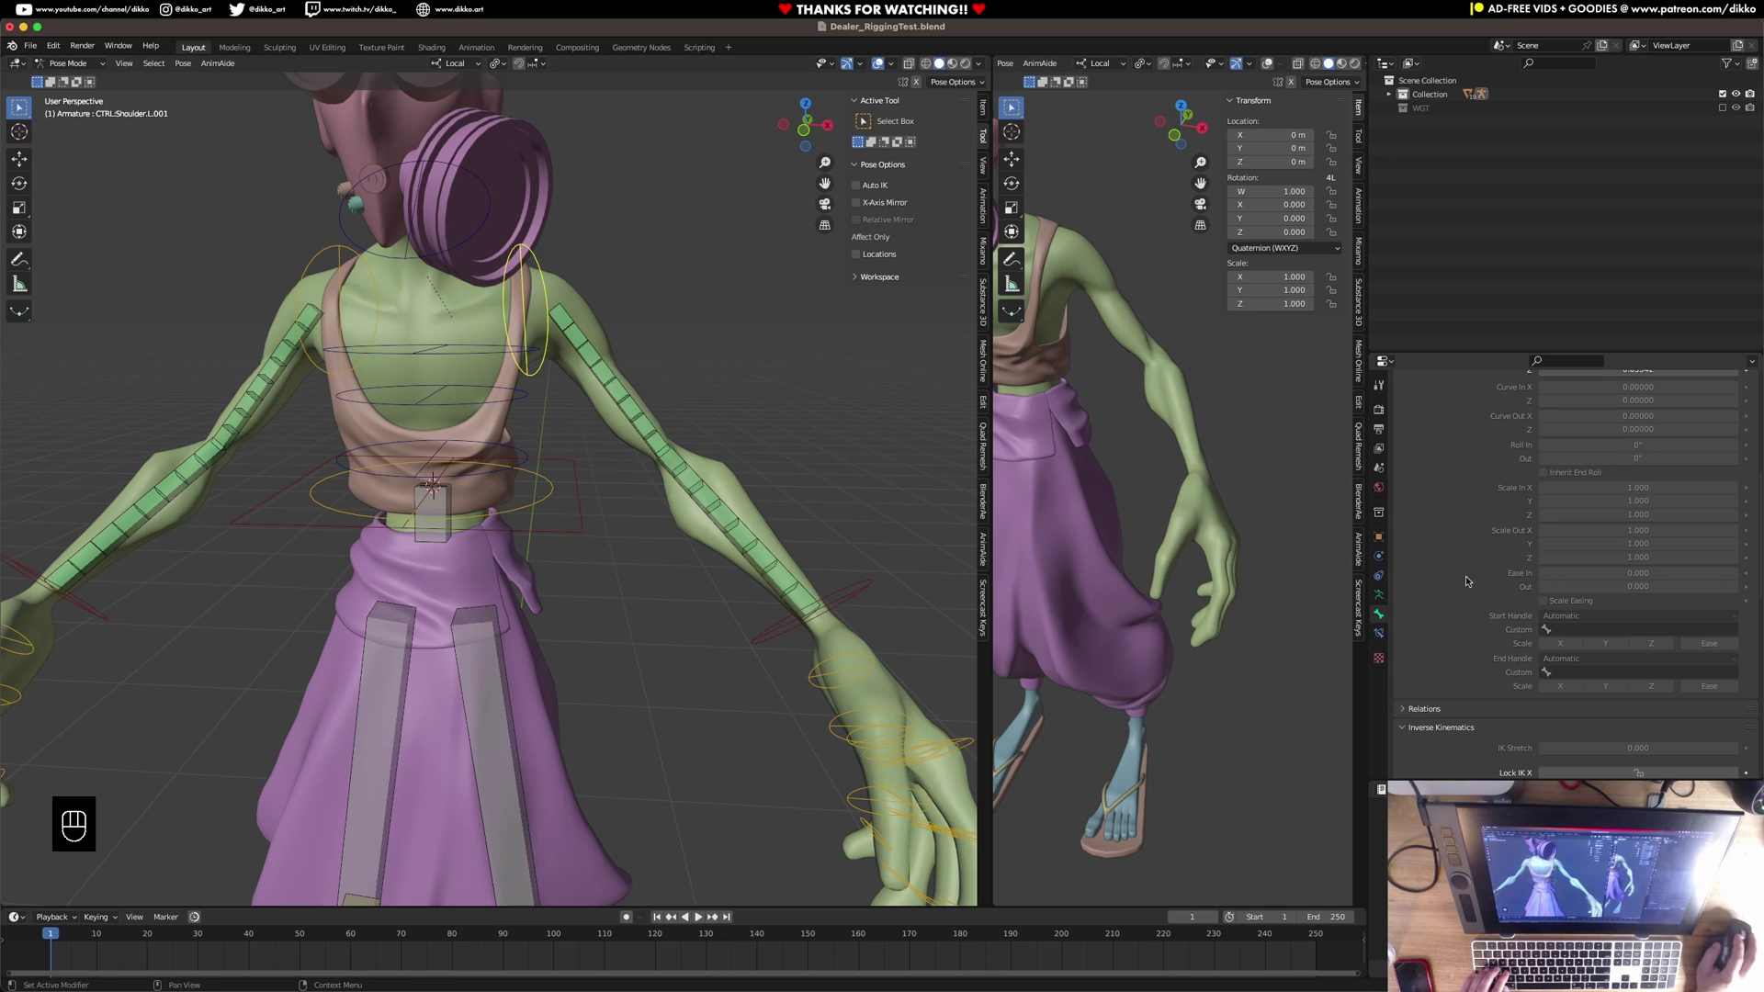
{"action": "key", "text": "super+z"}
{"action": "key", "text": "super+v"}
{"action": "left_click", "coordinate": [1569, 673]}
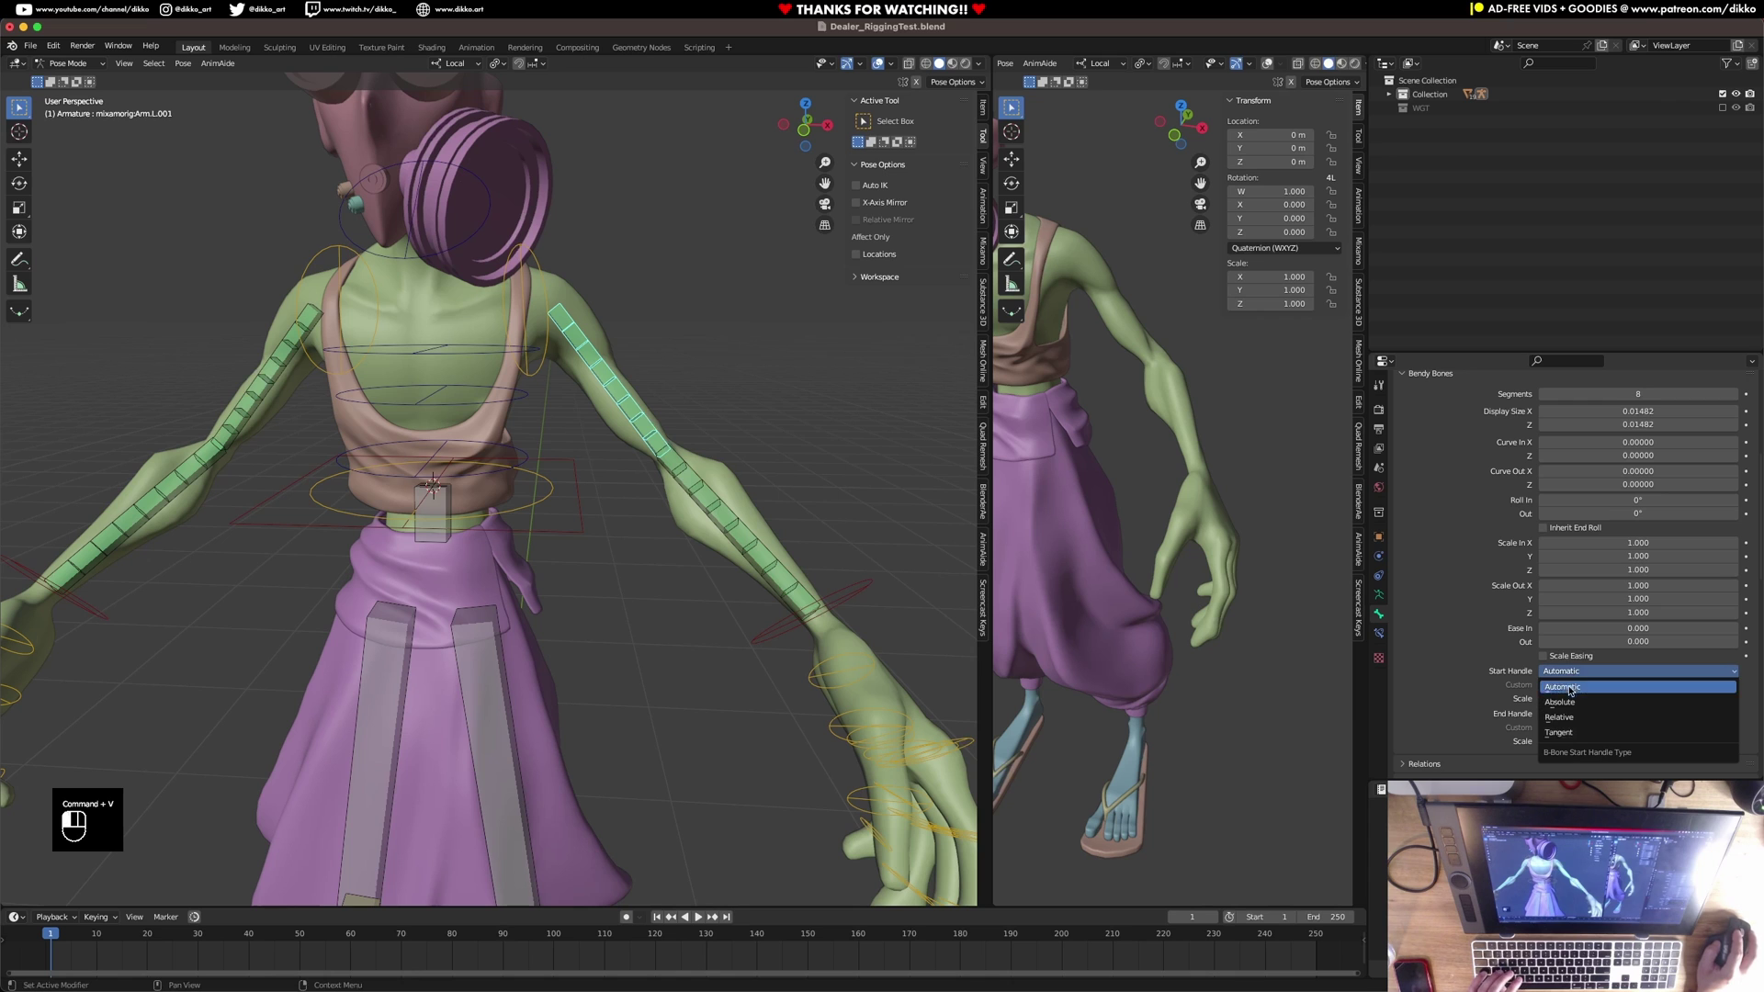
{"action": "left_click", "coordinate": [1573, 702]}
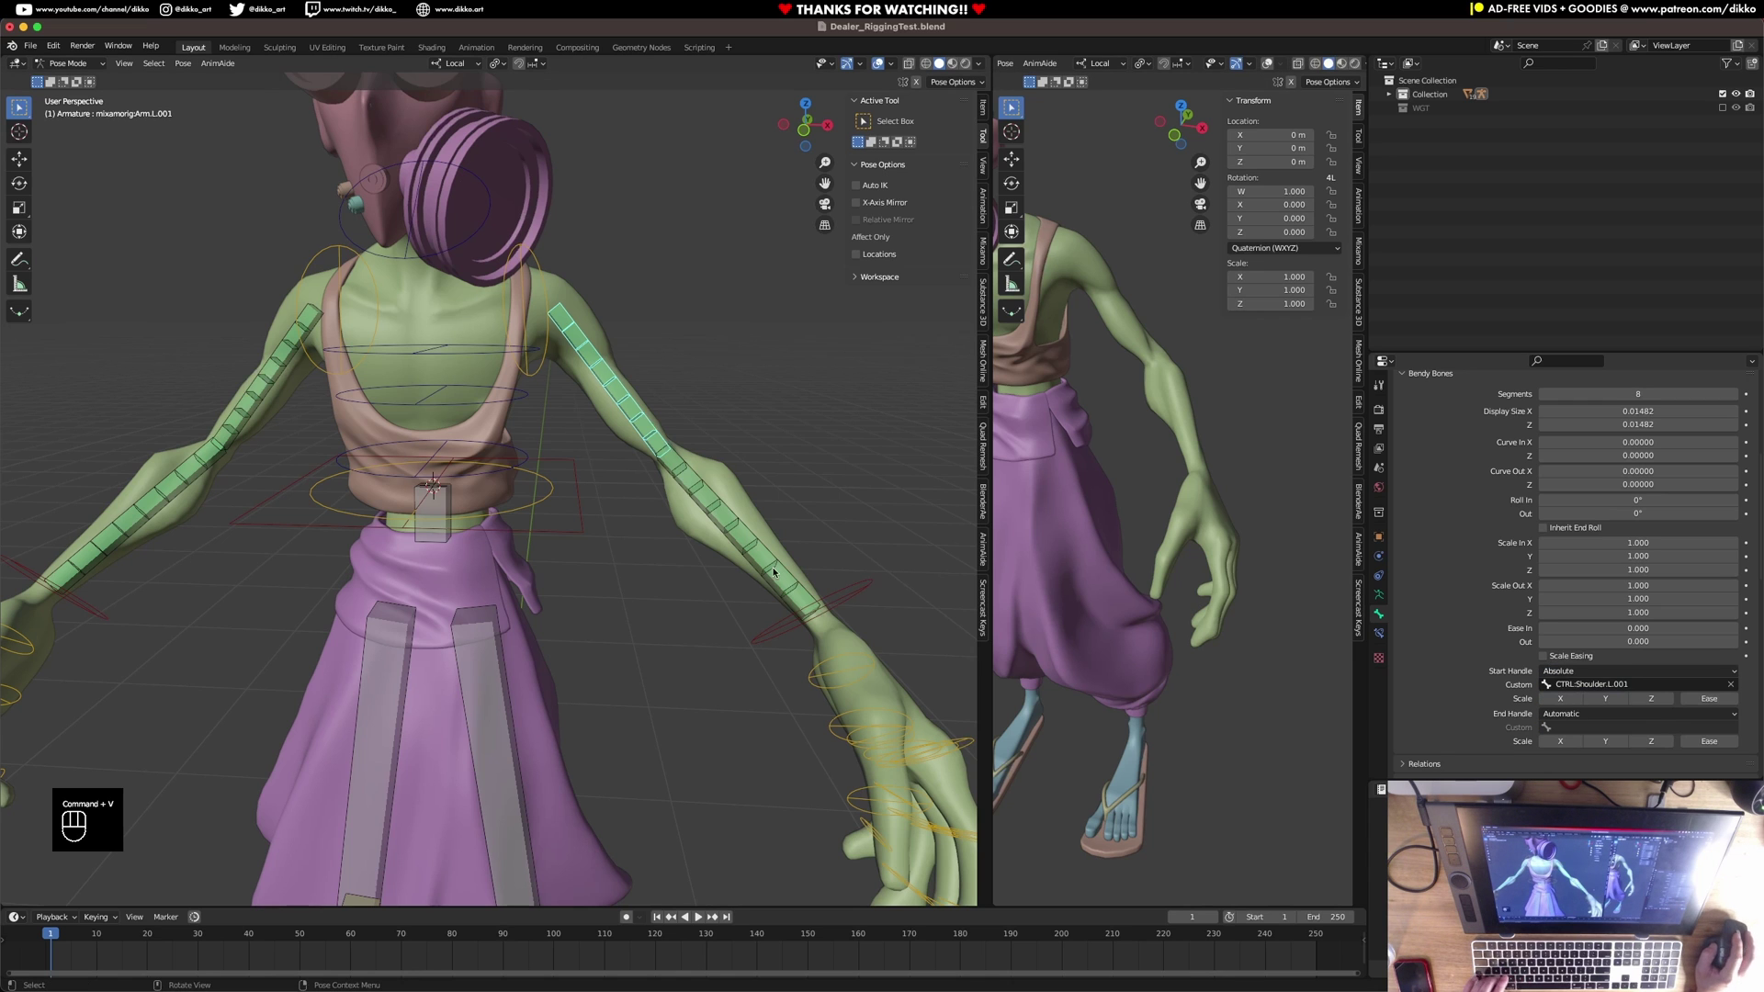
Try rotating the left shoulder control freely to test the upper arm, without keeping the rotation.
{"action": "middle_click_drag", "start_coordinate": [775, 572], "coordinate": [469, 350]}
{"action": "left_click", "coordinate": [511, 338]}
{"action": "key", "text": "r"}
{"action": "key", "text": "r"}
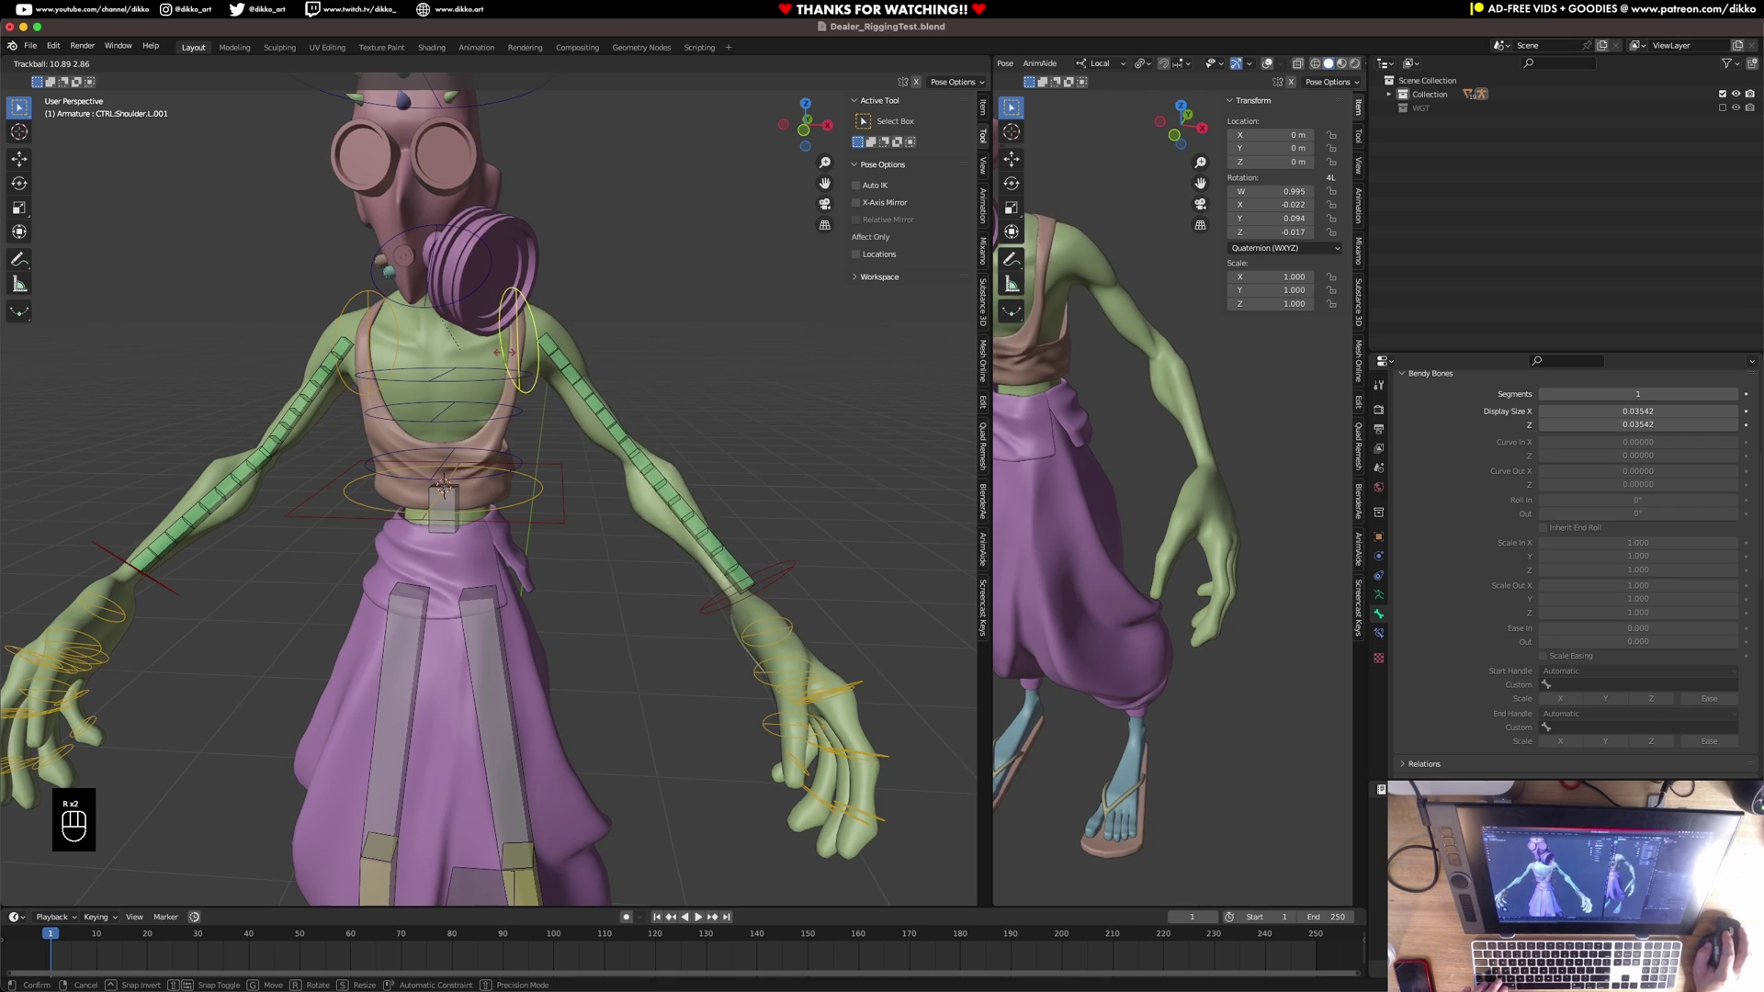
{"action": "key", "text": "super+z"}
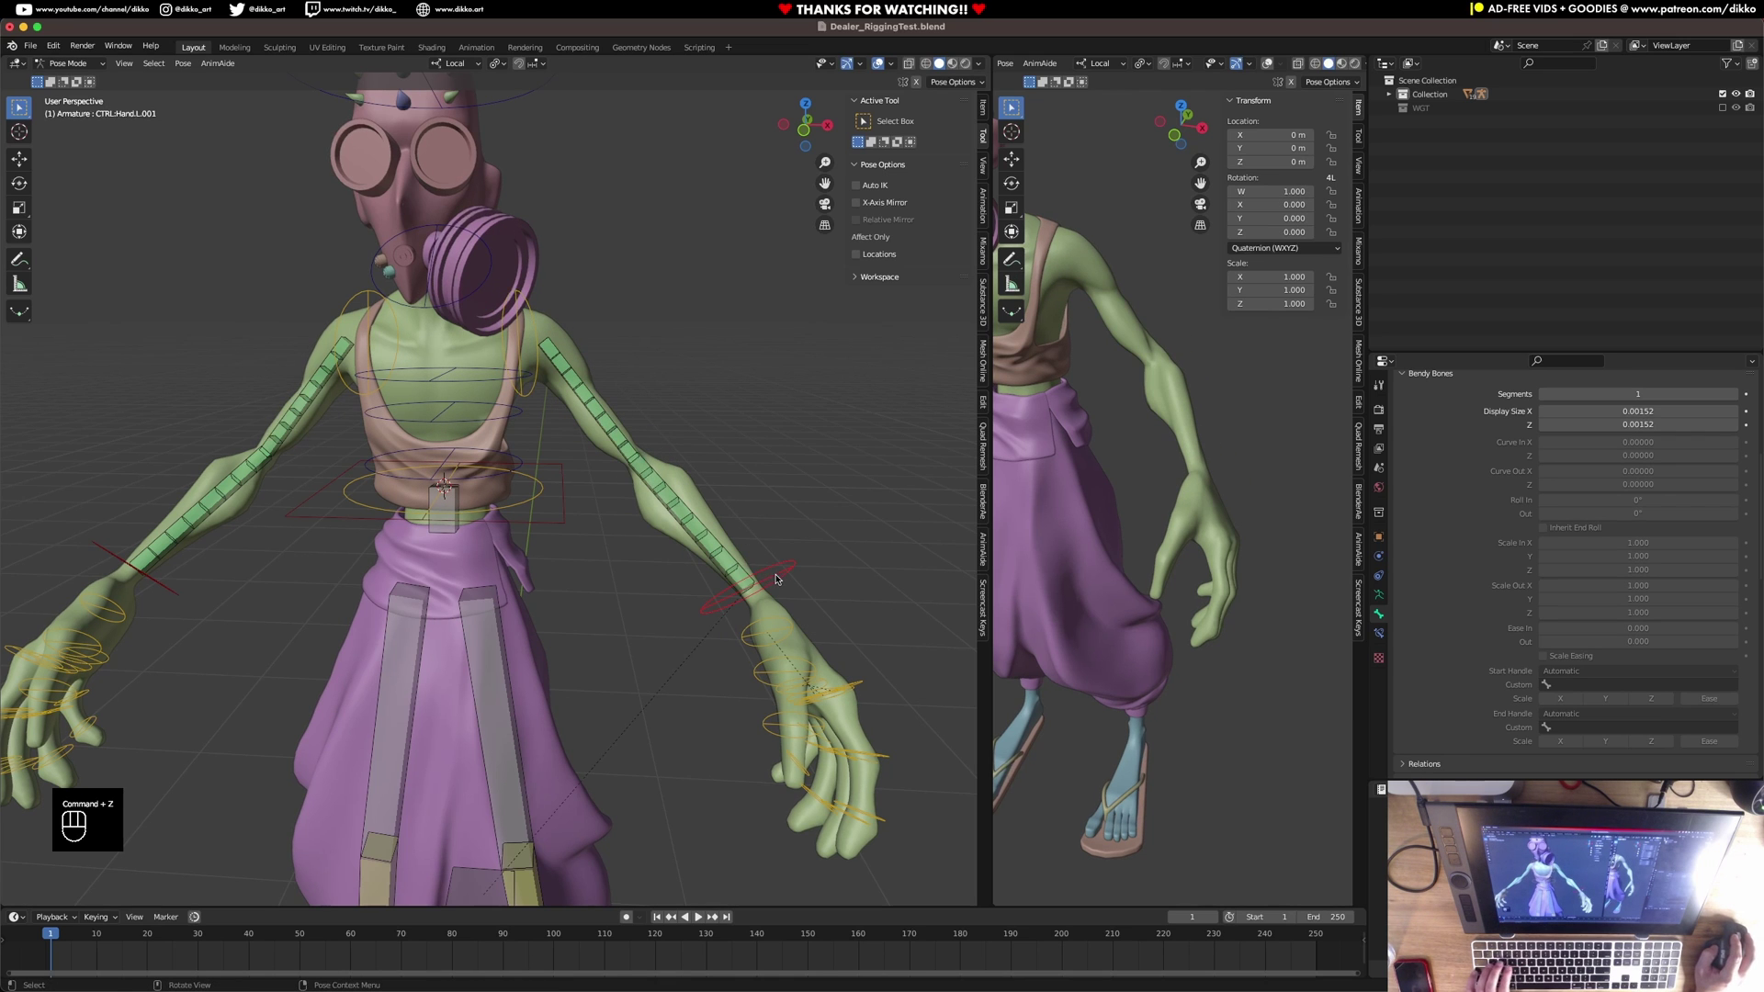
Try moving the left hand control to test how the whole arm follows, and undo the move.
{"action": "key", "text": "g"}
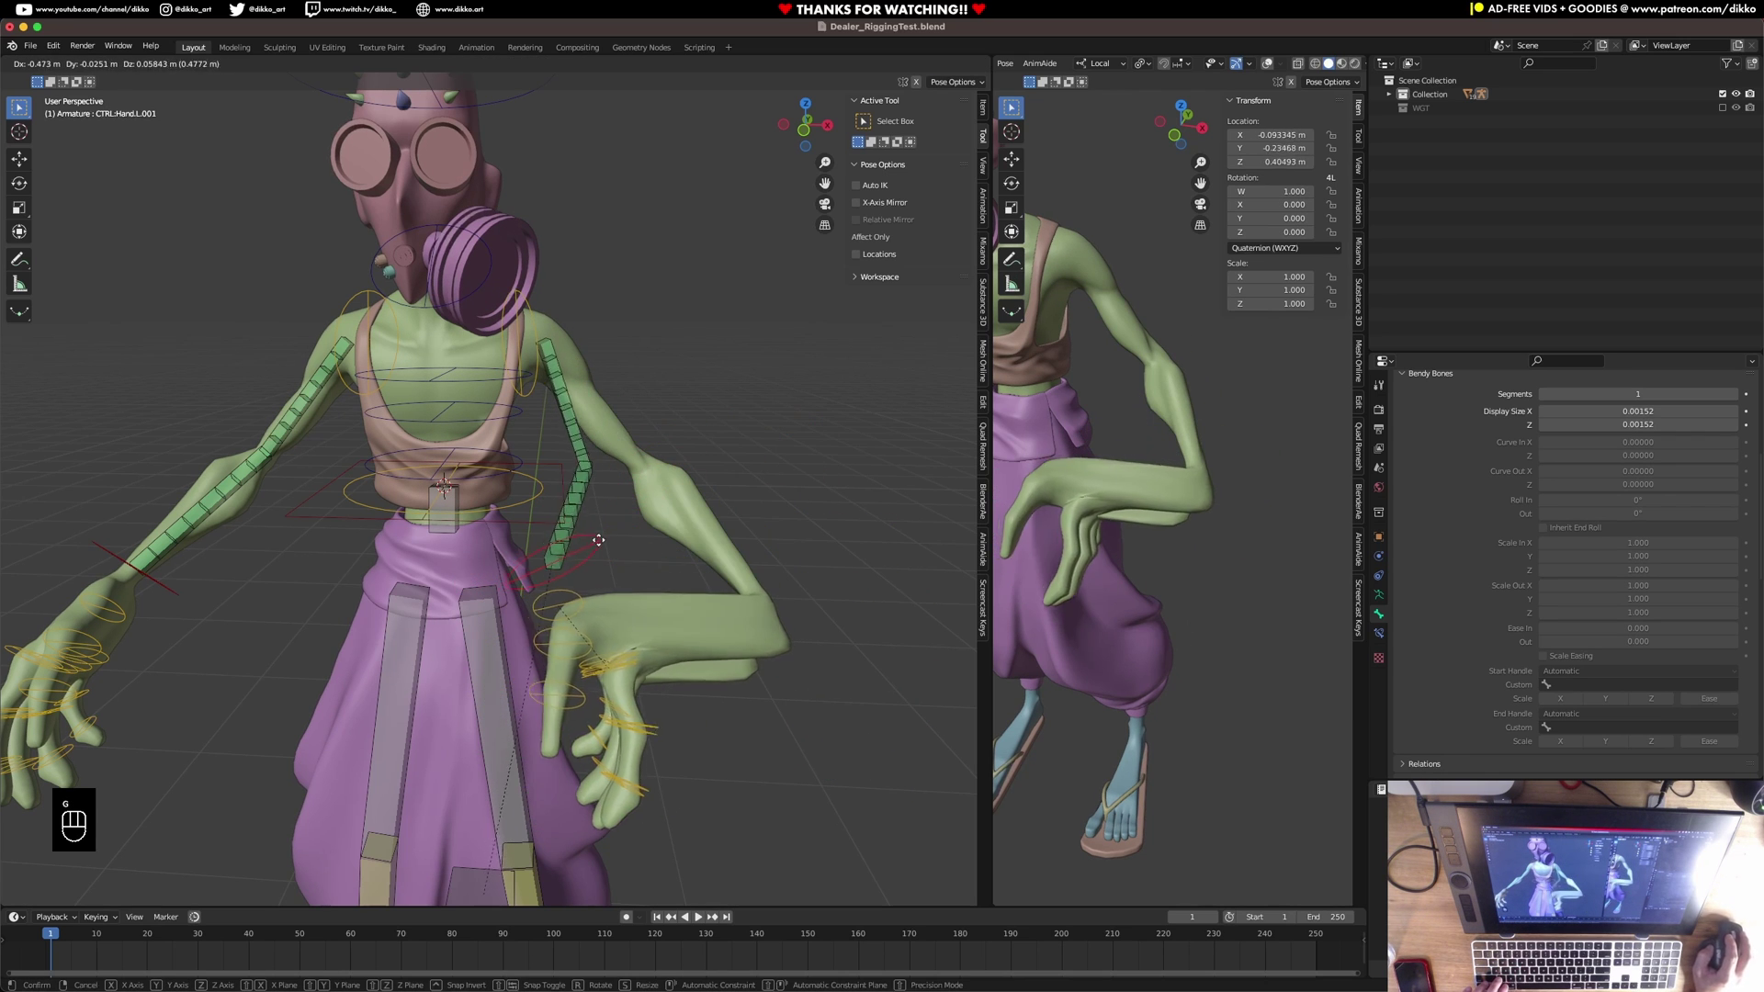
{"action": "left_click", "coordinate": [772, 221]}
{"action": "middle_click_drag", "start_coordinate": [772, 220], "coordinate": [653, 442]}
{"action": "middle_click_drag", "start_coordinate": [525, 469], "coordinate": [411, 303]}
{"action": "key", "text": "super+z"}
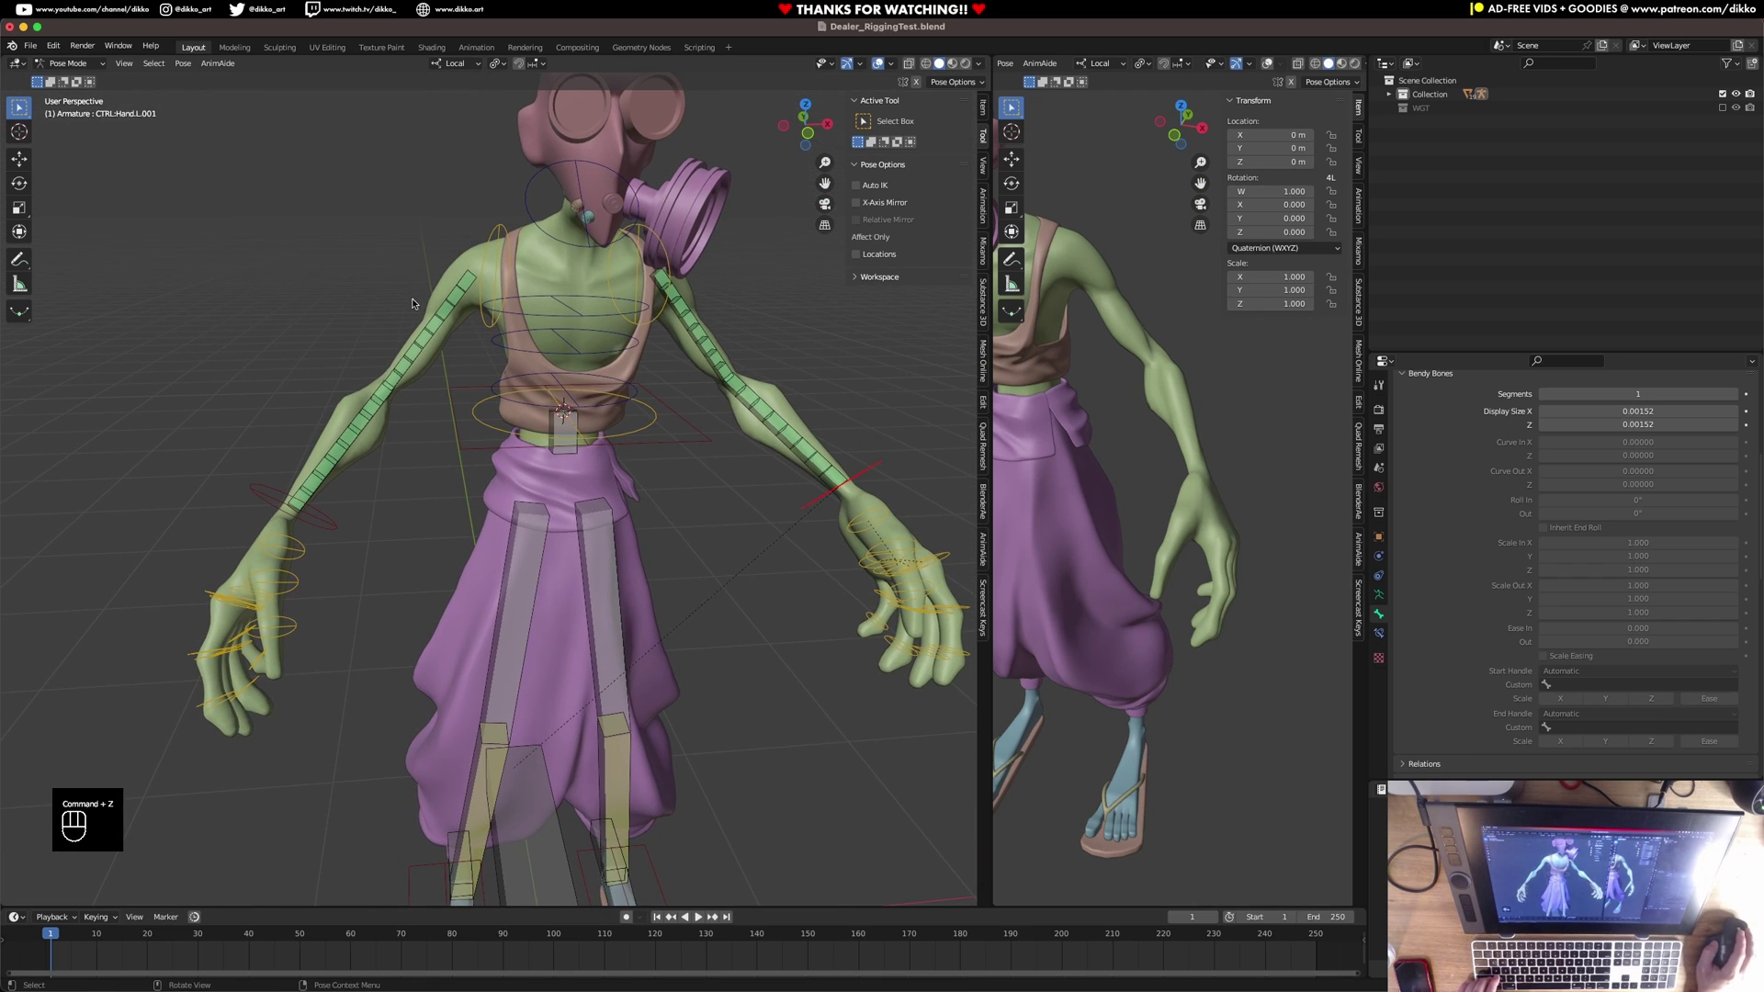
Set the right upper arm bendy bone's start handle to Absolute with CTRL:Shoulder.R.001 as its custom handle bone.
{"action": "left_click", "coordinate": [454, 299]}
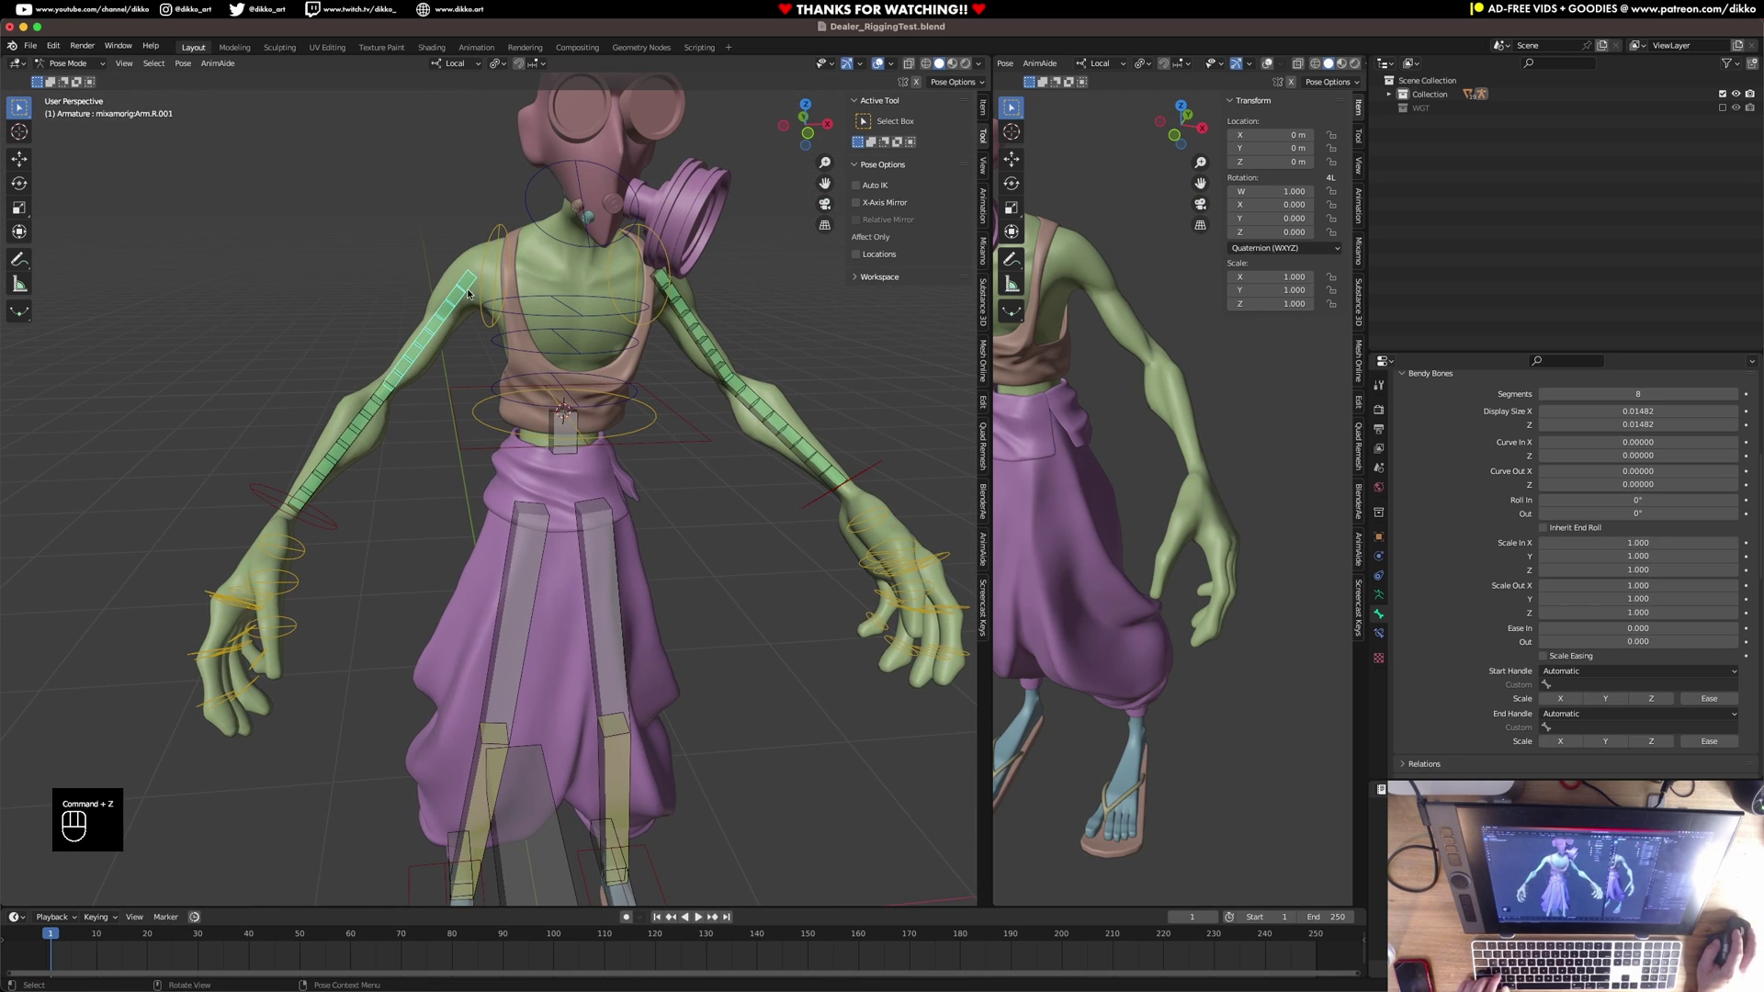
{"action": "left_click", "coordinate": [1547, 674]}
{"action": "left_click", "coordinate": [1562, 699]}
{"action": "left_click", "coordinate": [1580, 684]}
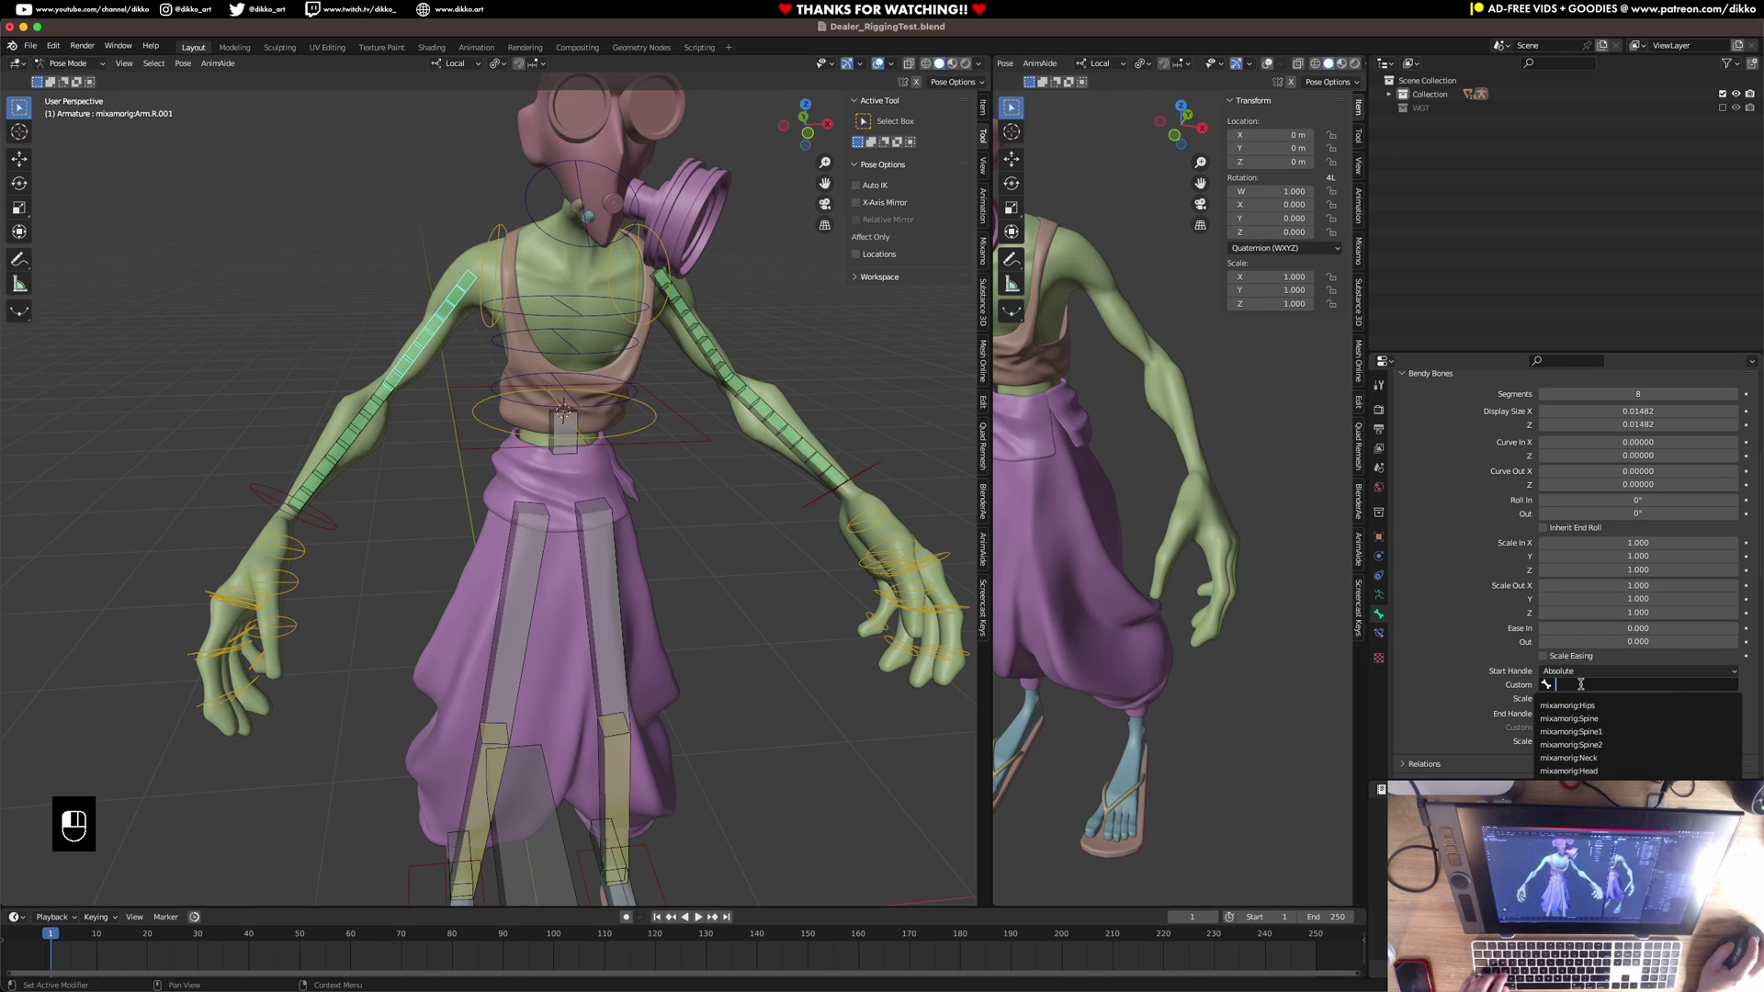
{"action": "type", "text": "CTRL:Shoulder.L.001"}
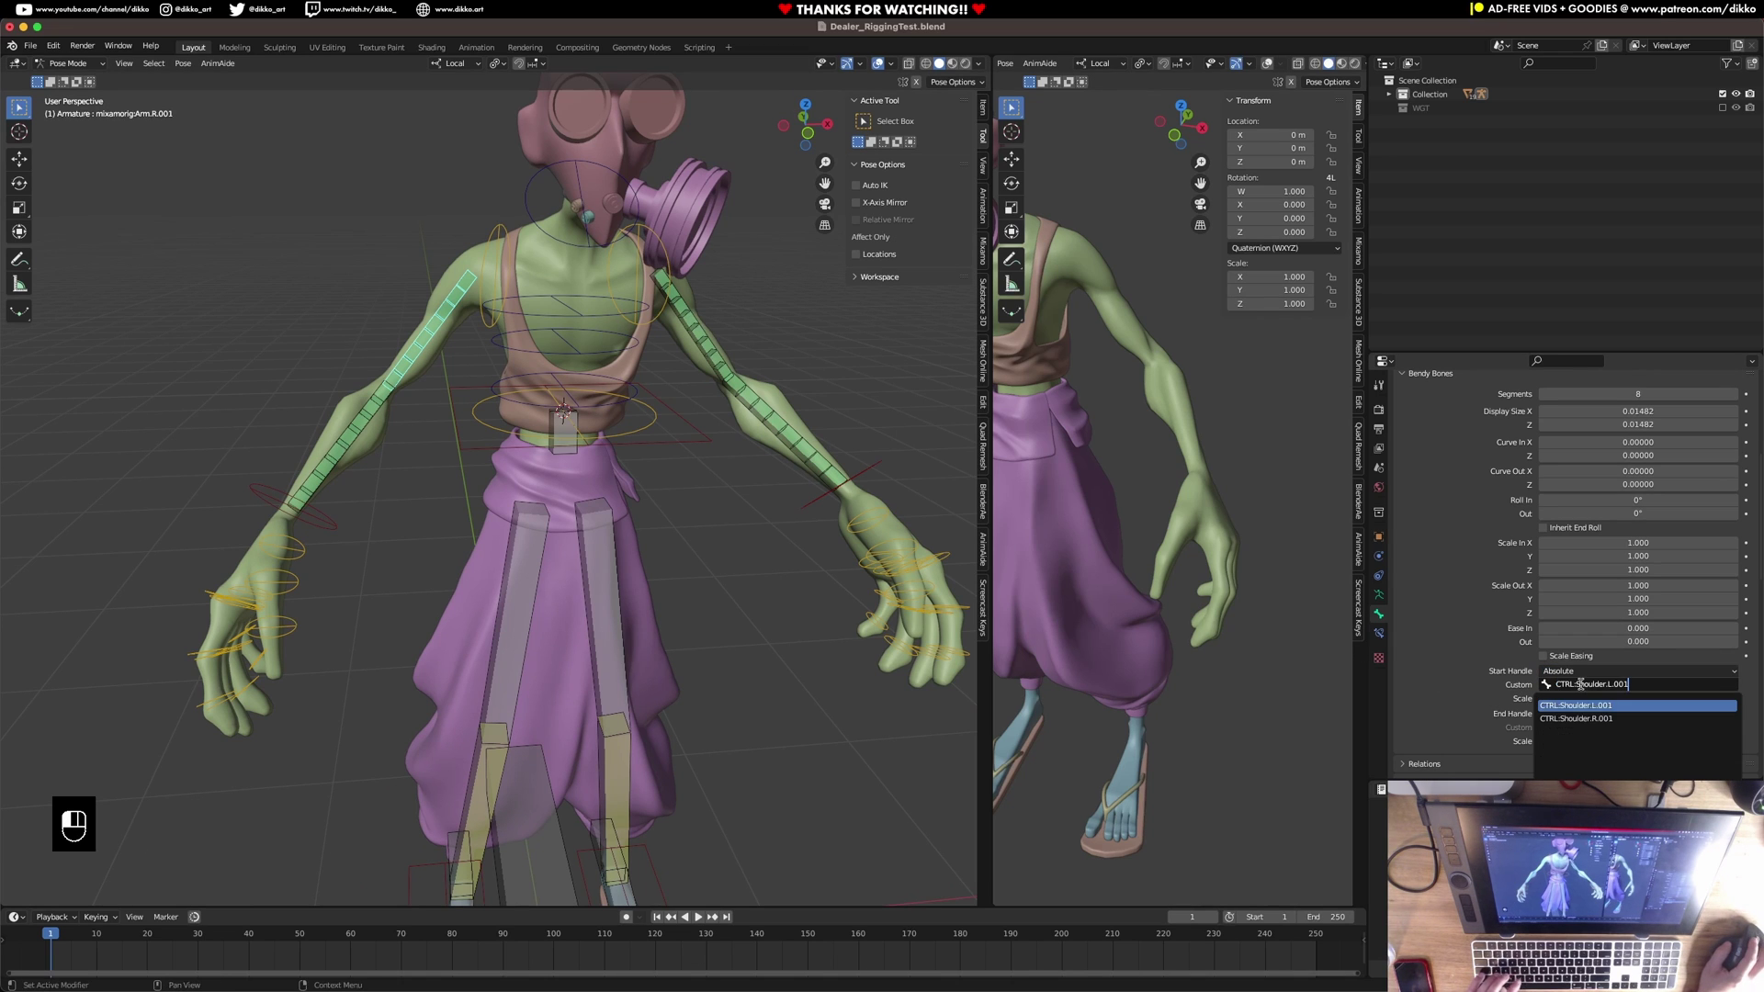
{"action": "left_click", "coordinate": [1599, 720]}
Set the right forearm bendy bone's end handle to Absolute with CTRL:Hand.R.001 as its custom handle bone.
{"action": "left_click", "coordinate": [329, 496]}
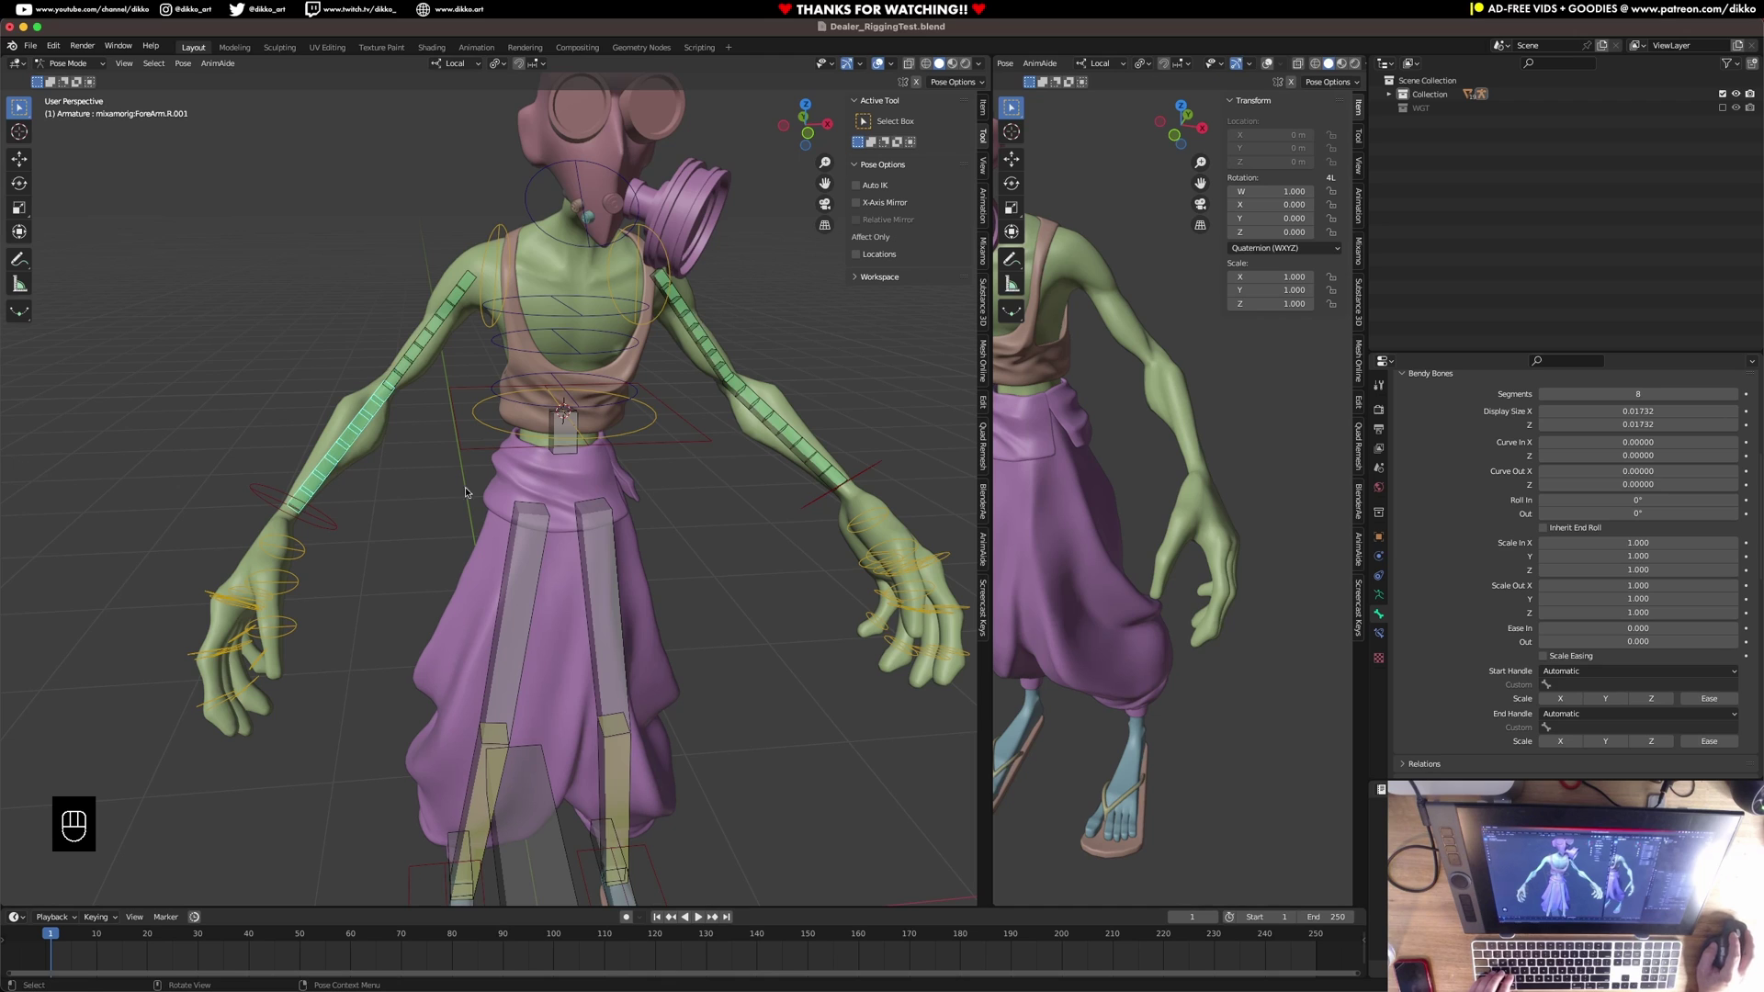
{"action": "left_click", "coordinate": [1594, 727]}
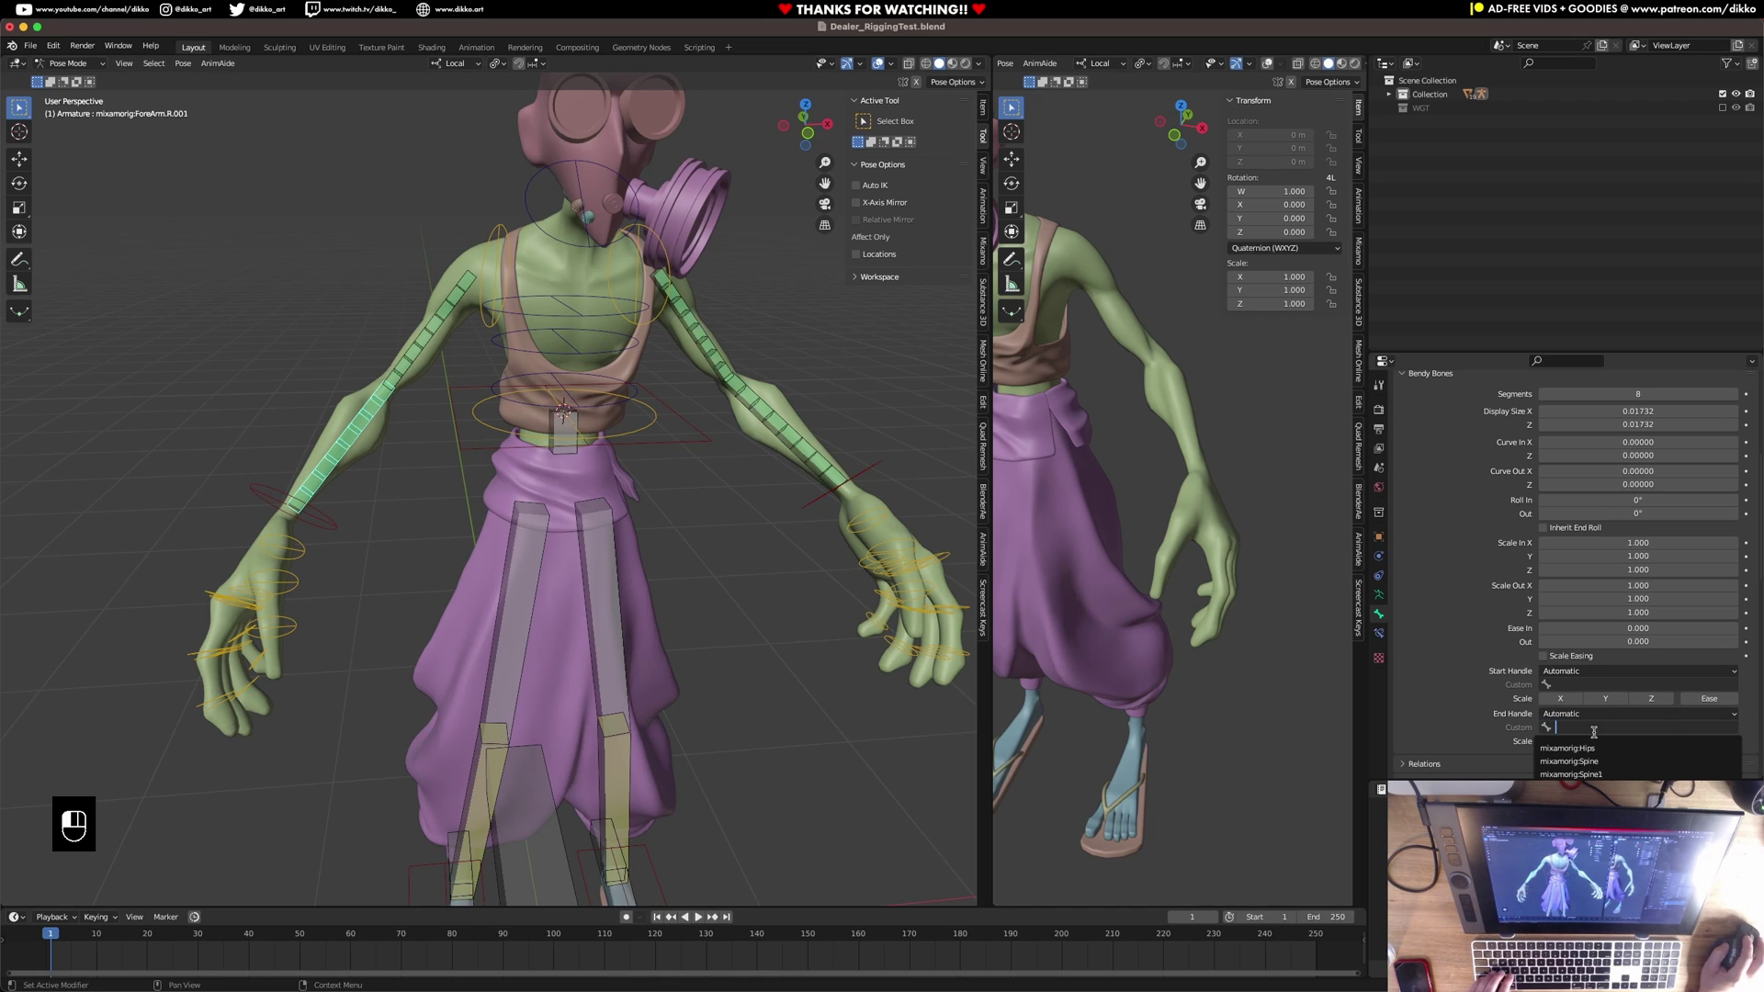
{"action": "left_click", "coordinate": [1584, 713]}
{"action": "left_click", "coordinate": [1582, 731]}
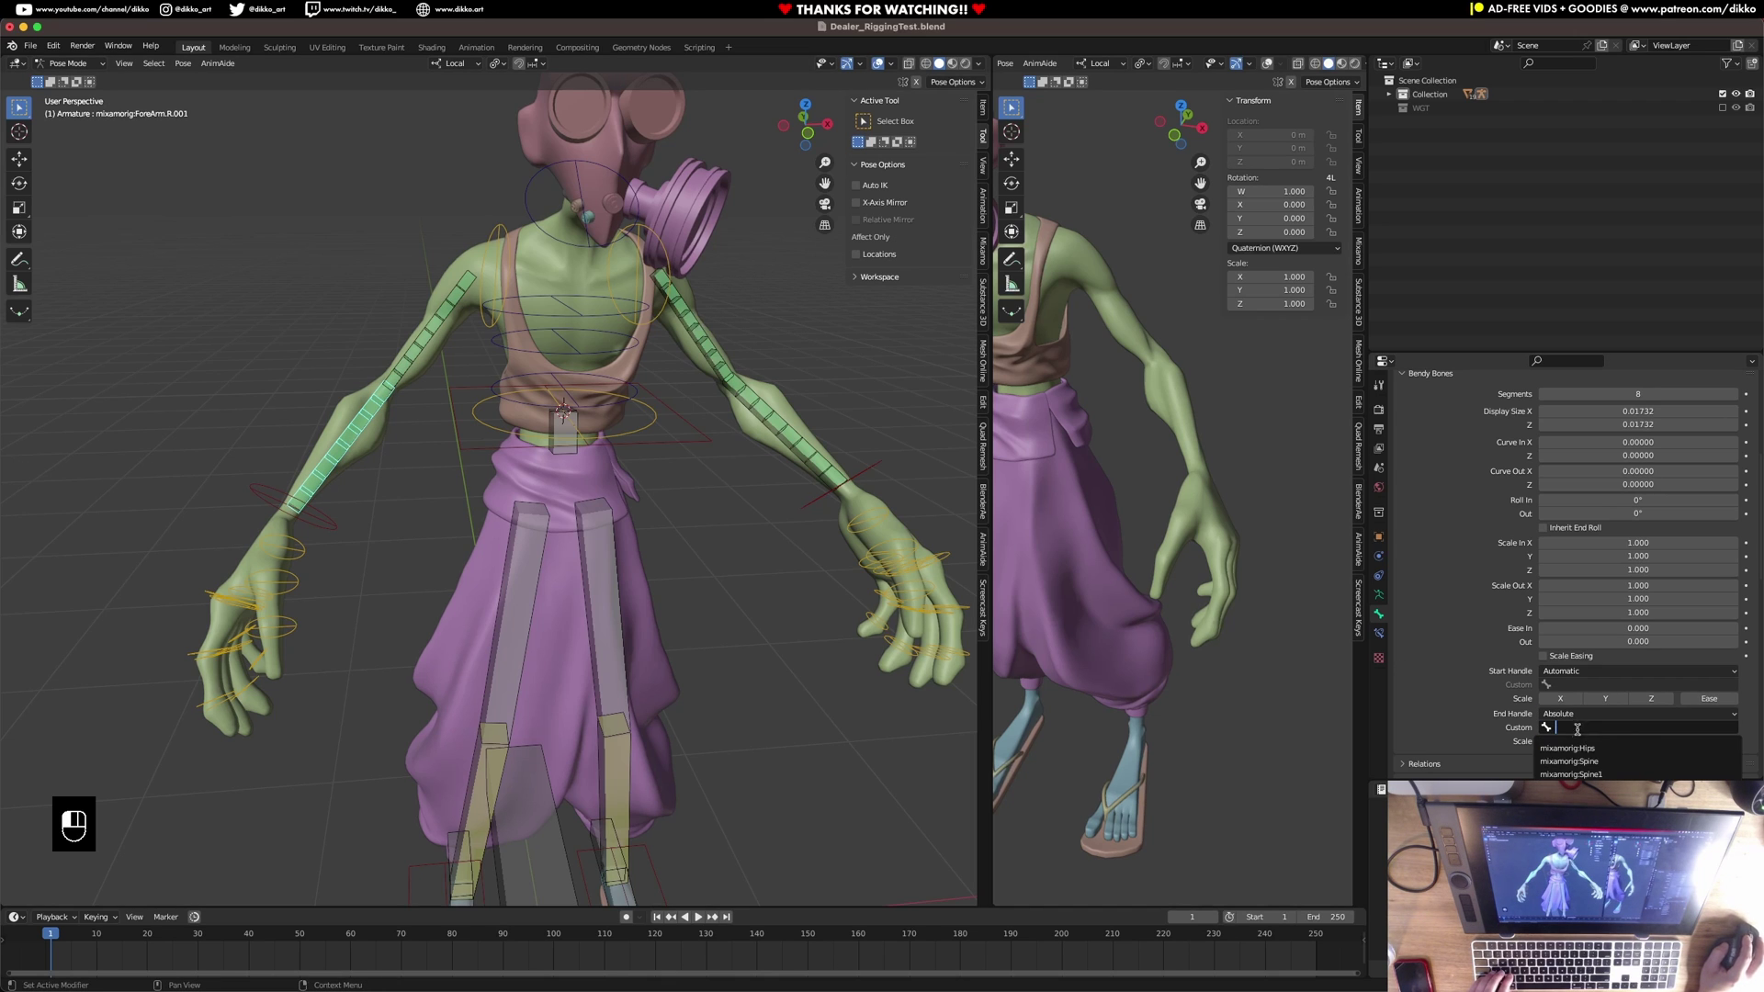
{"action": "type", "text": "sho"}
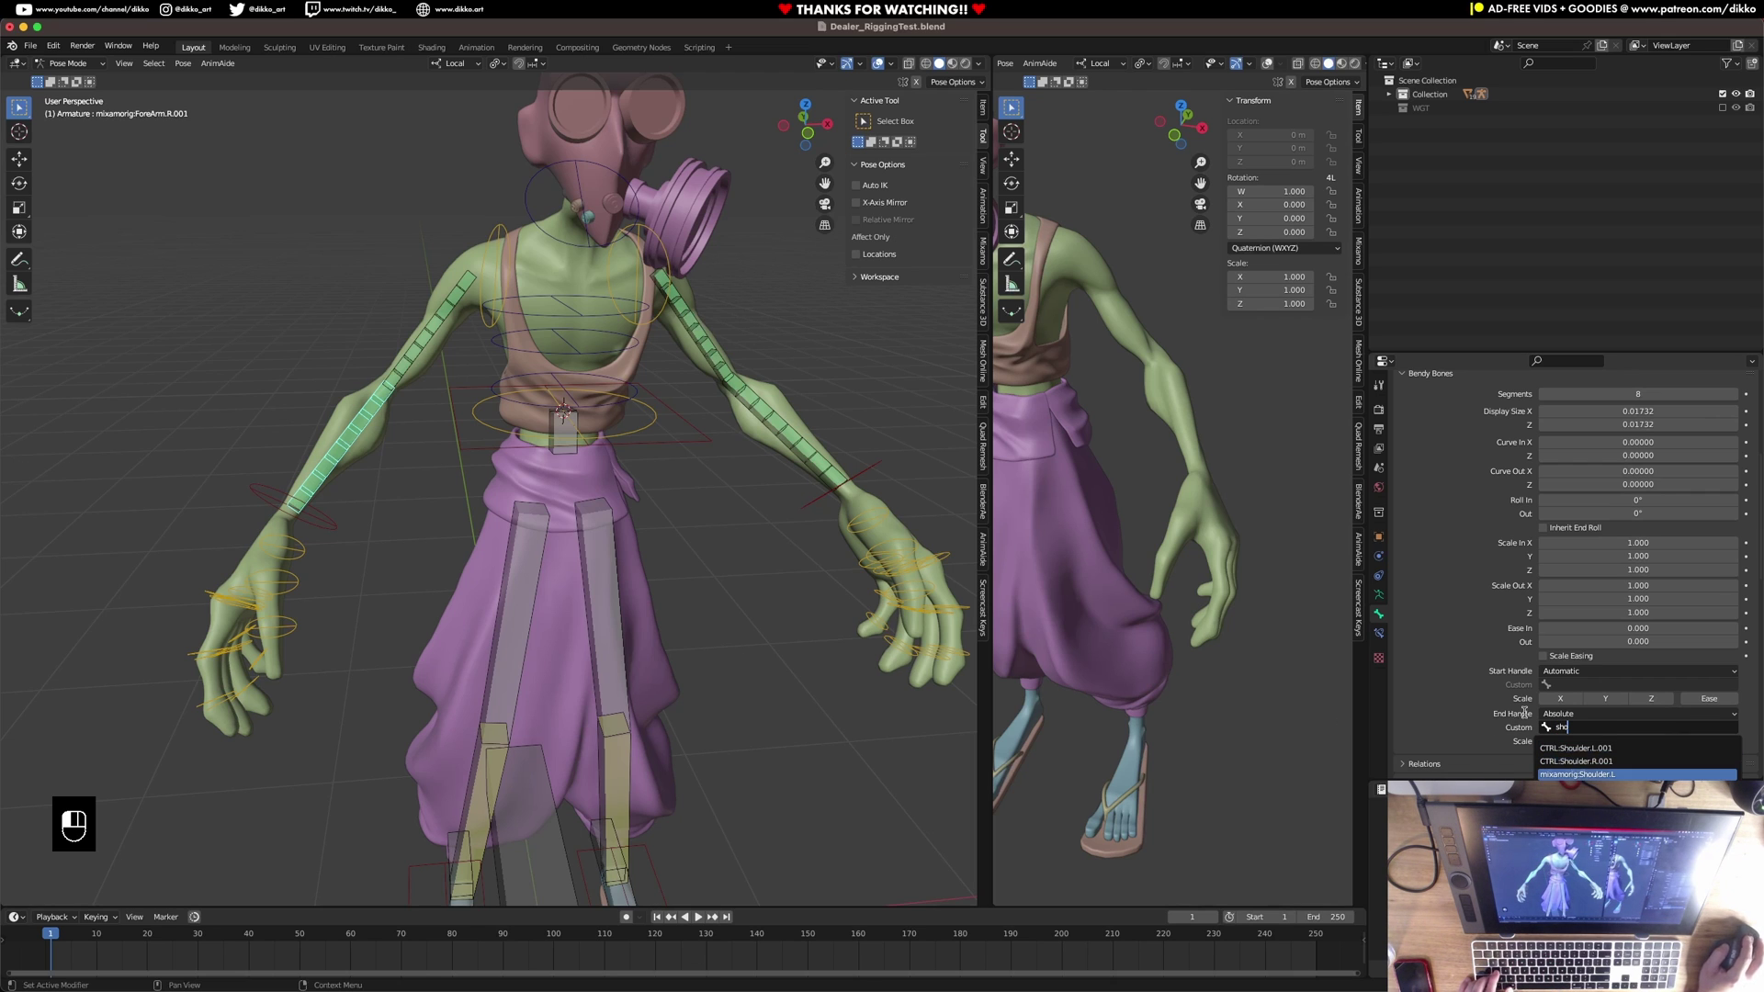
{"action": "key", "text": "BackSpace"}
{"action": "key", "text": "BackSpace"}
{"action": "type", "text": "har"}
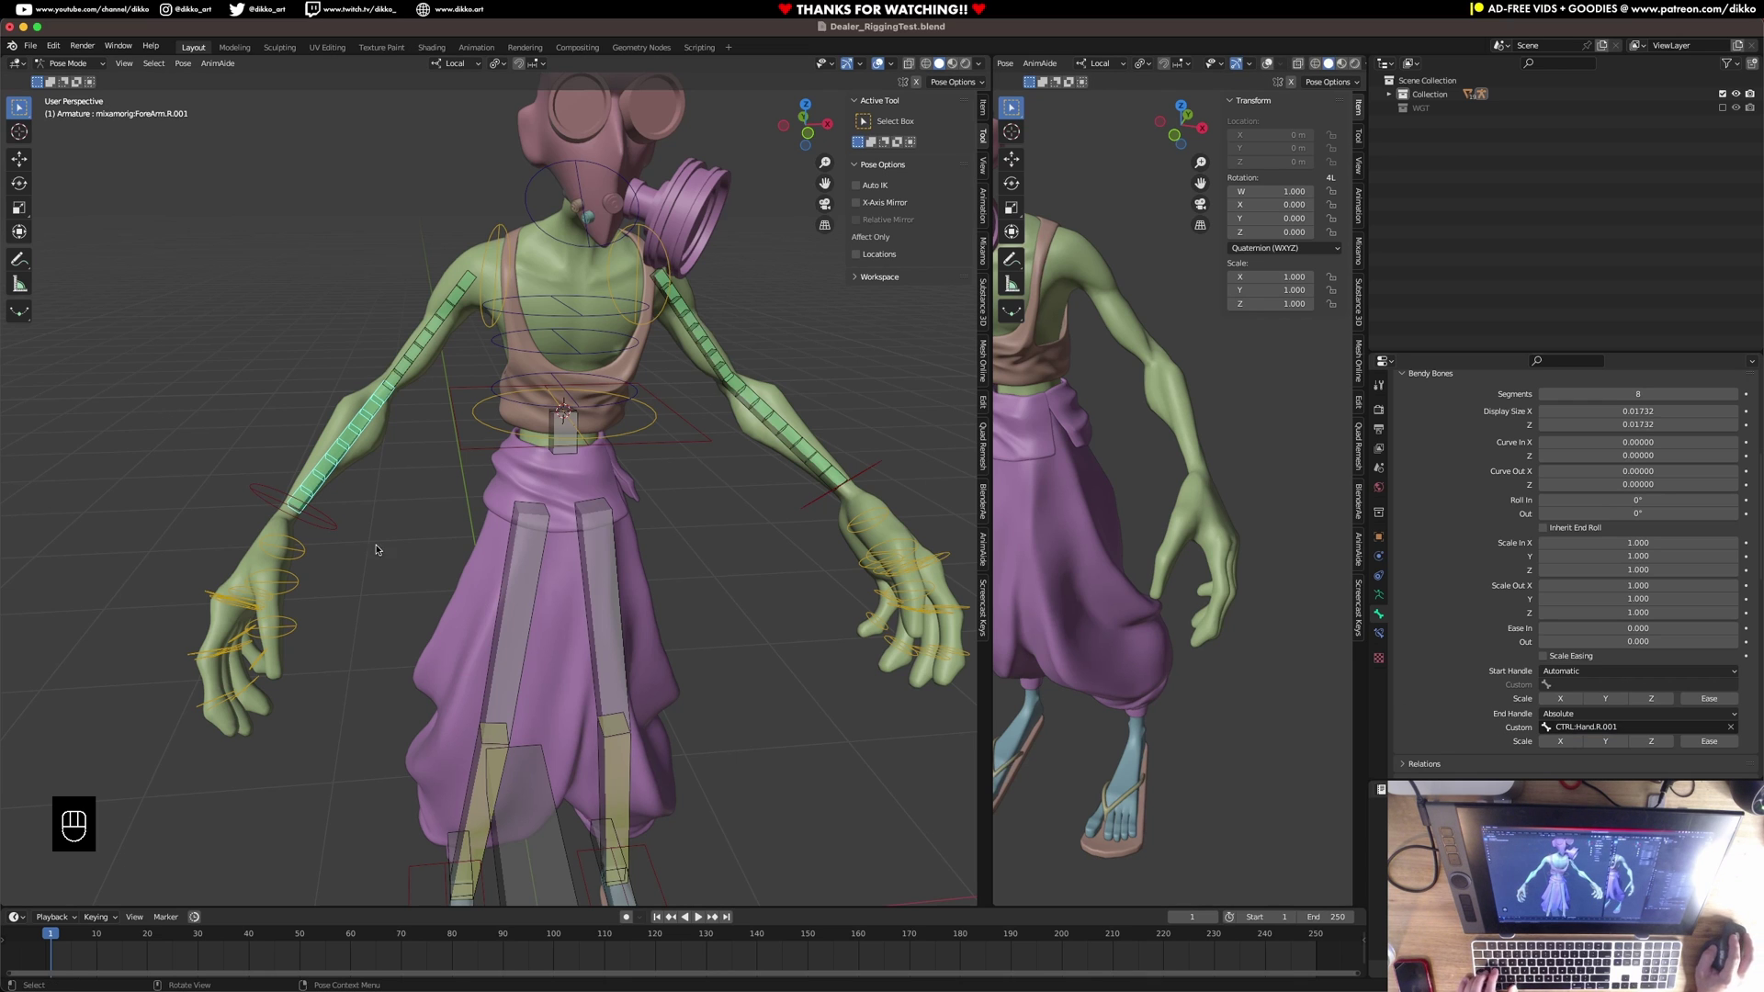
Try rotating and moving the right hand control to test the arm's bendy bones, without keeping either change.
{"action": "left_click", "coordinate": [333, 527]}
{"action": "key", "text": "r"}
{"action": "key", "text": "r"}
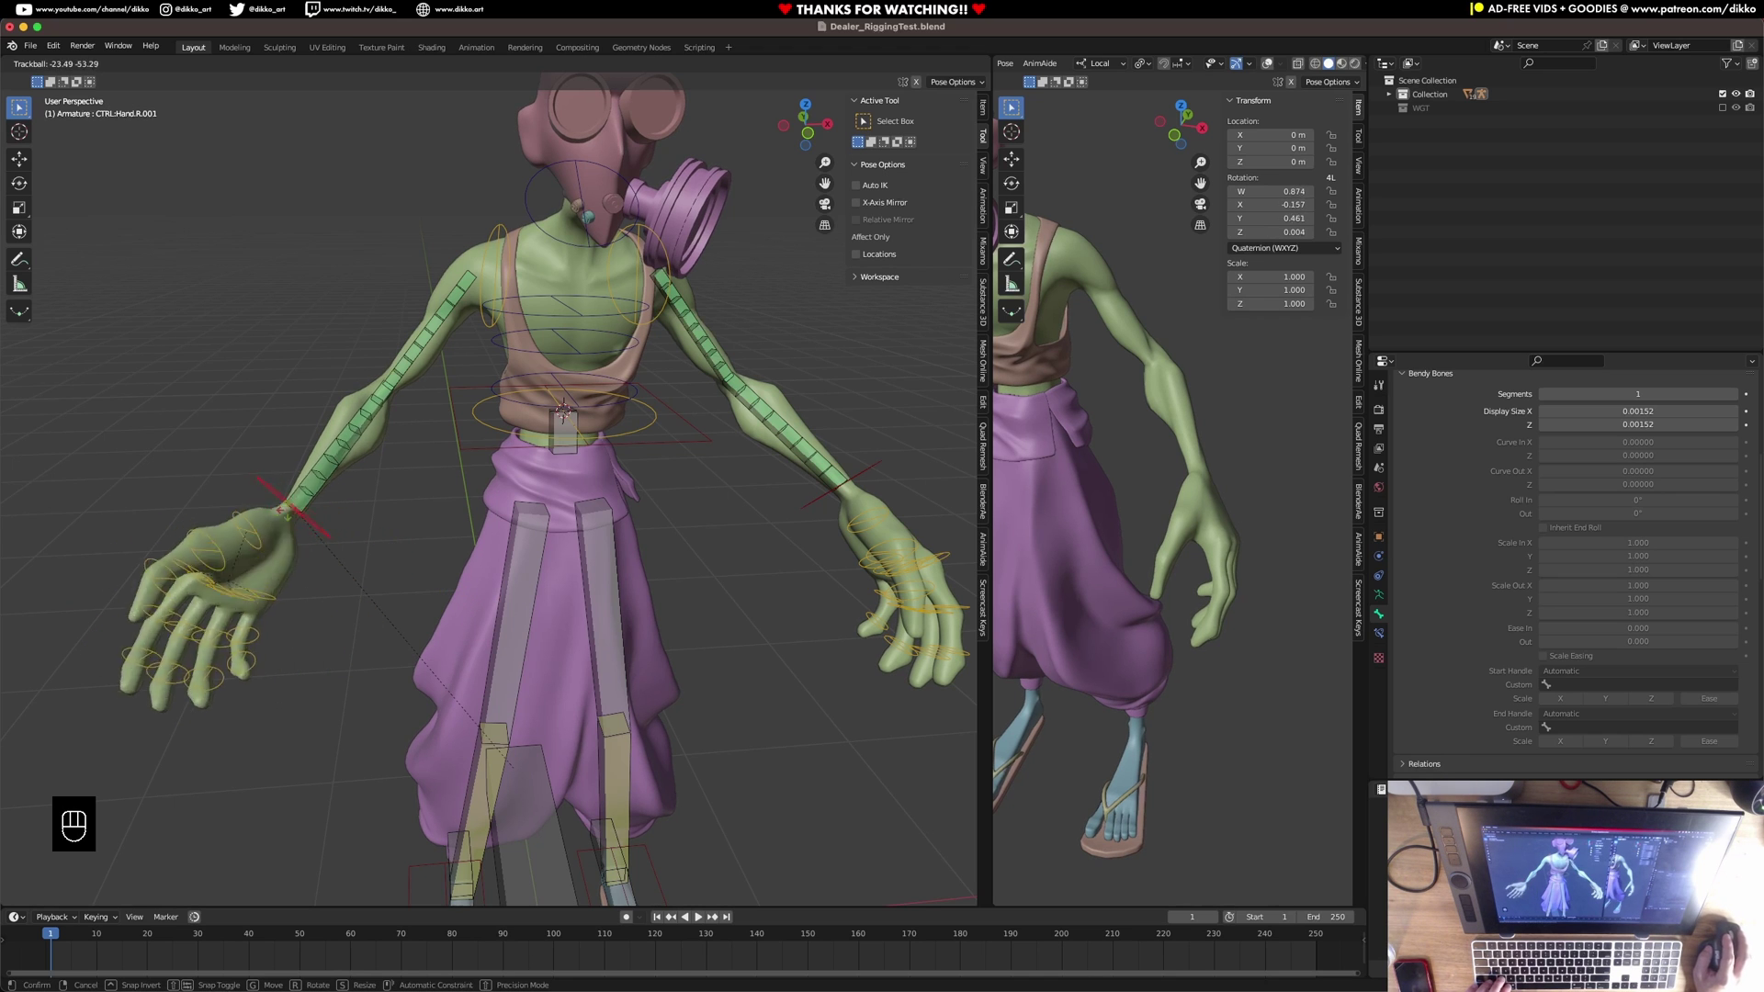
{"action": "left_click", "coordinate": [392, 568]}
{"action": "key", "text": "super+z"}
{"action": "key", "text": "g"}
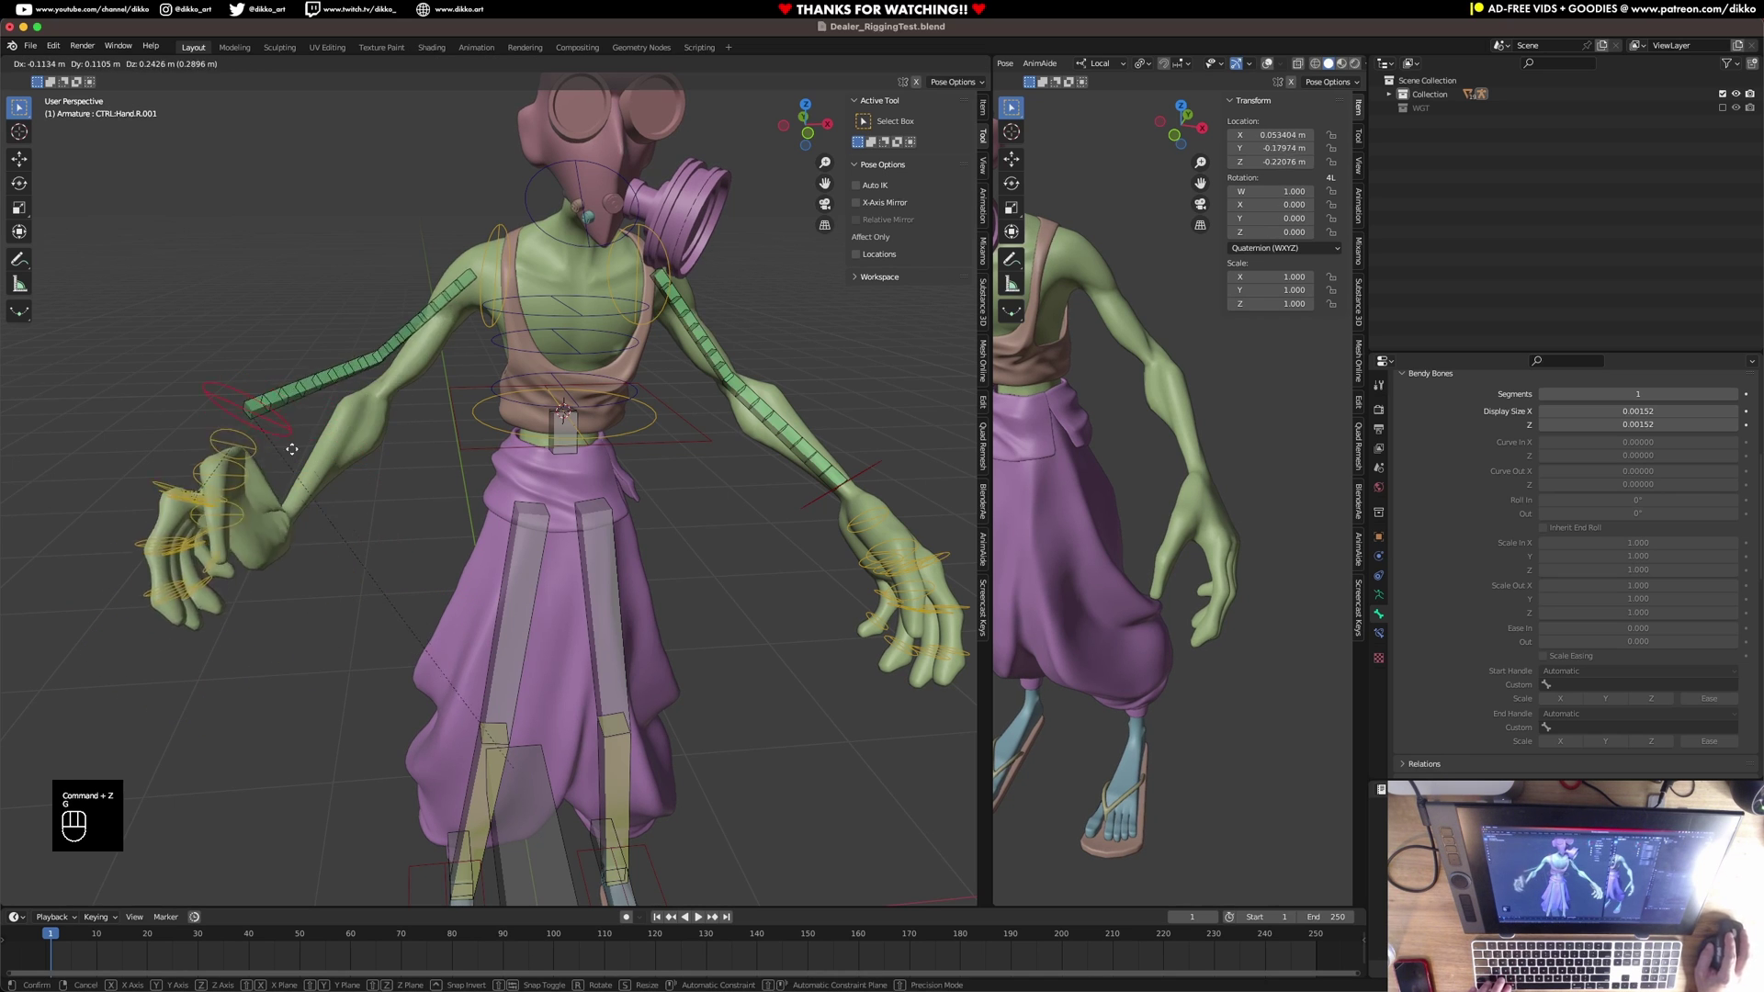
{"action": "key", "text": "super+z"}
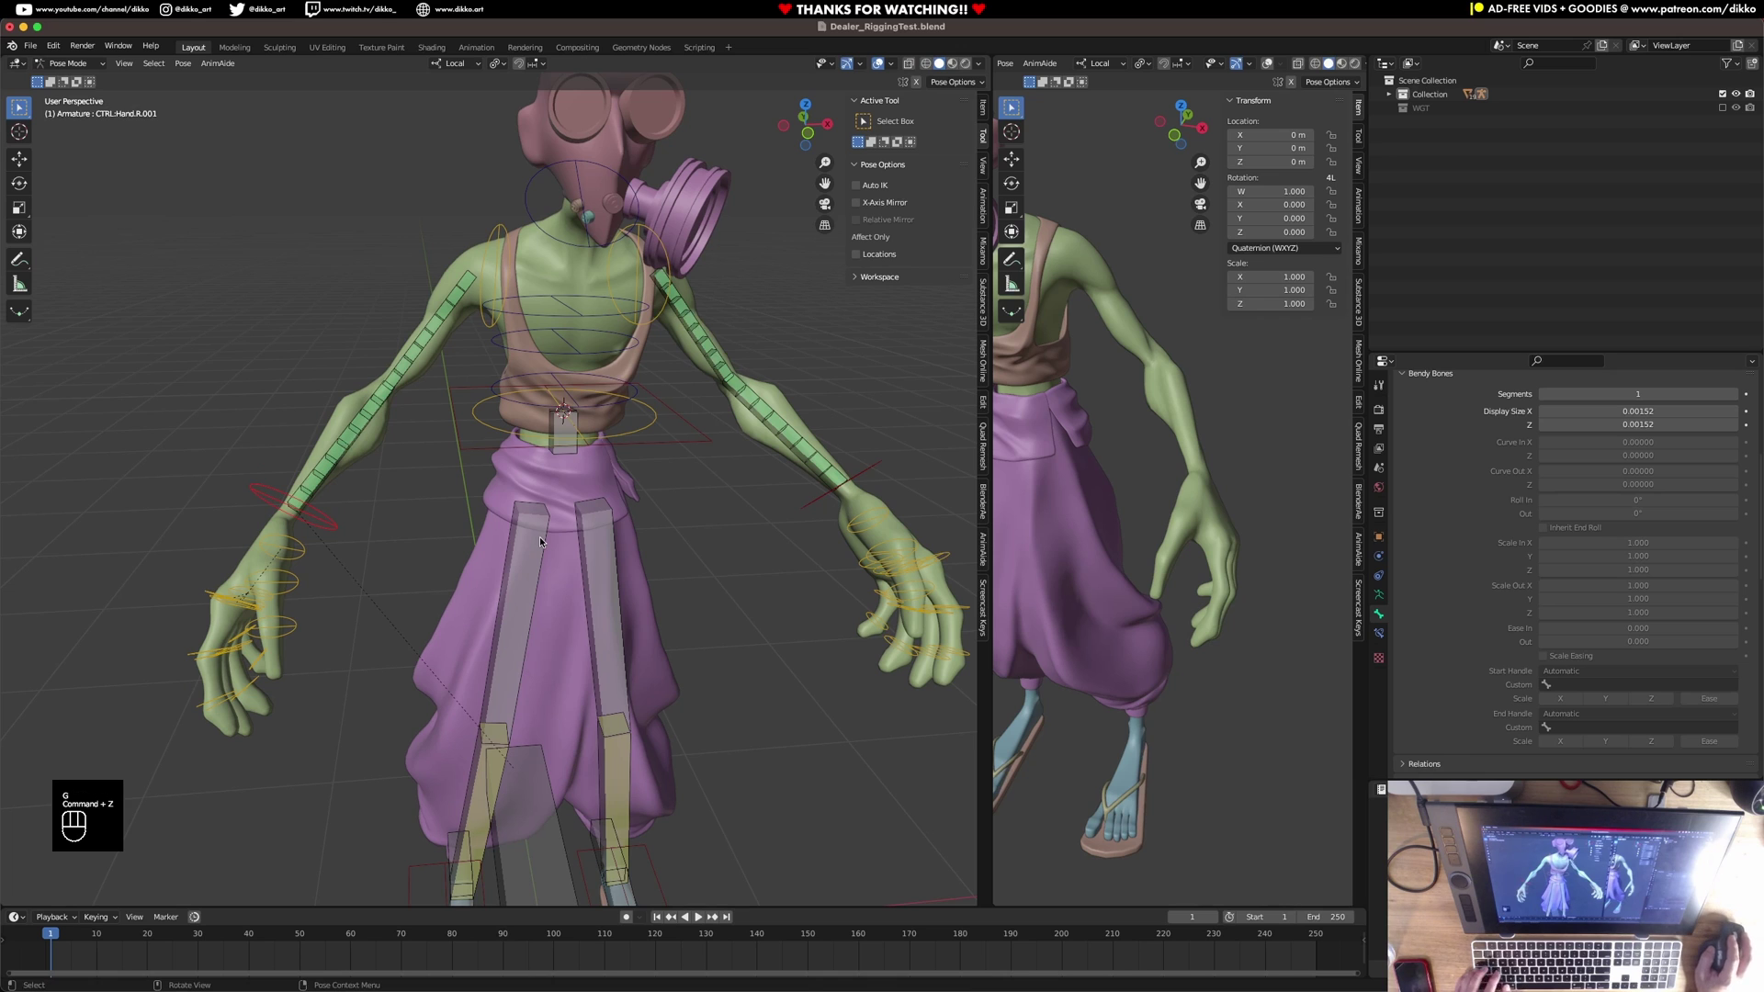
Save the file, and toggle the armature's first three bone layers, ending with only the second and third shown.
{"action": "key", "text": "super+s"}
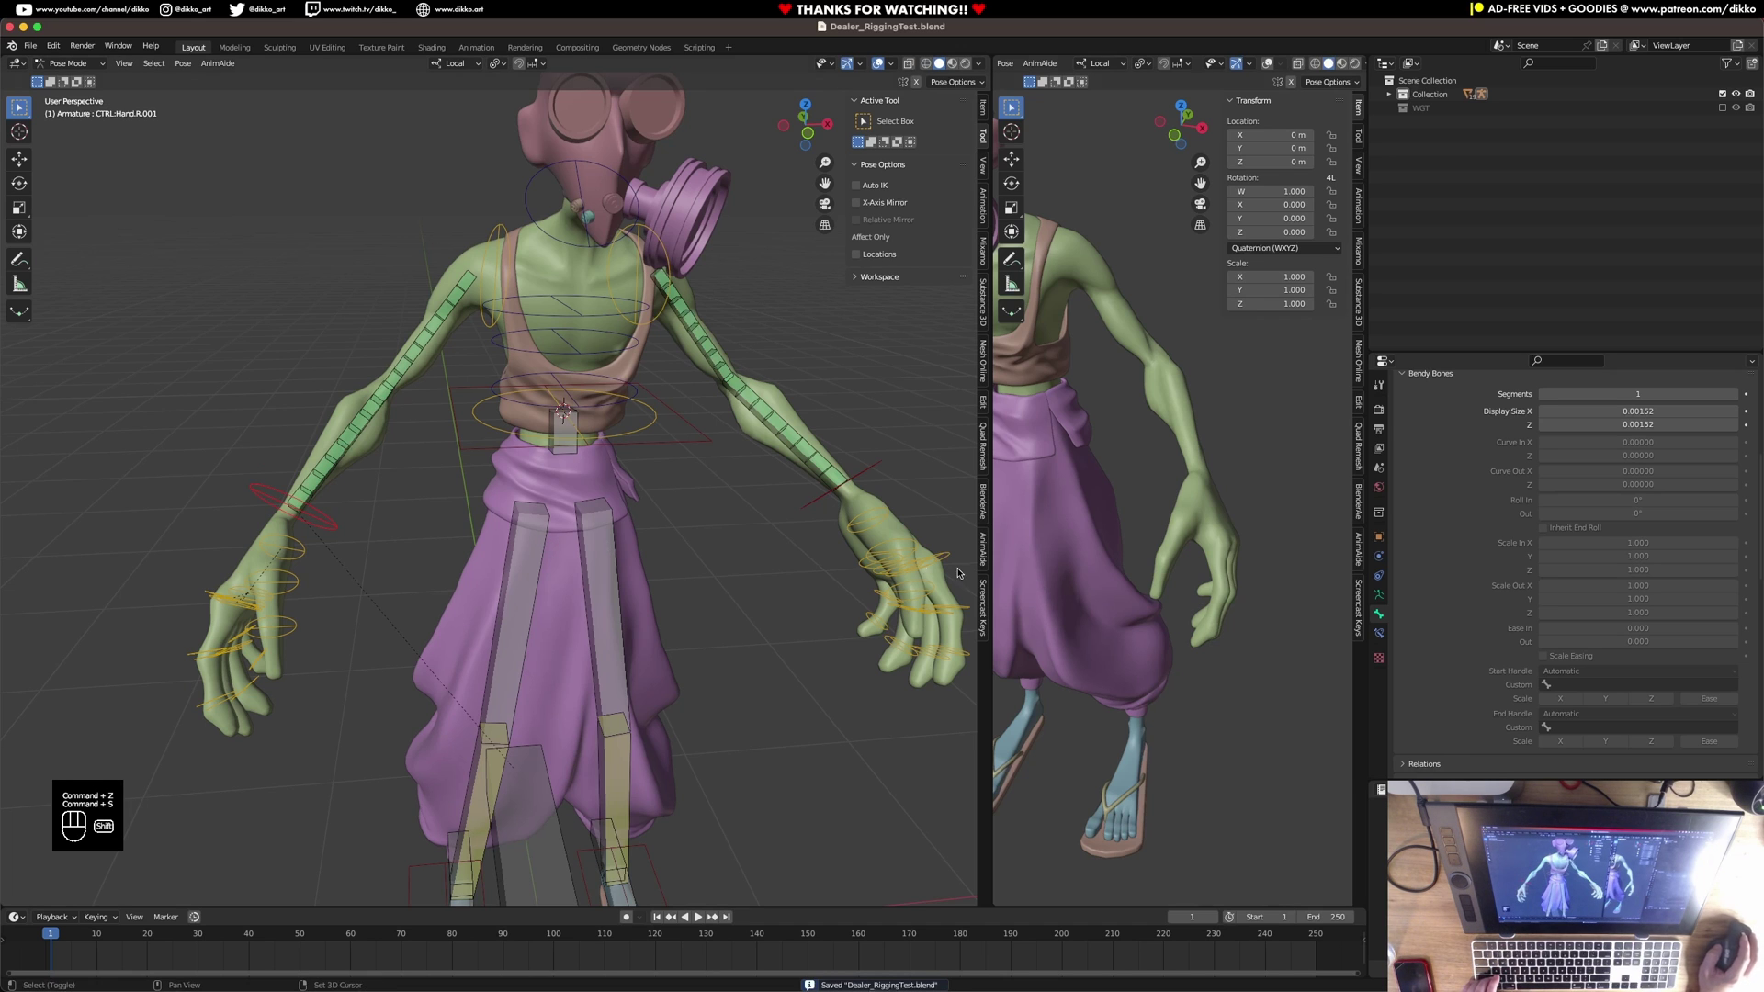
{"action": "middle_click_drag", "start_coordinate": [822, 560], "coordinate": [787, 602], "text": "shift"}
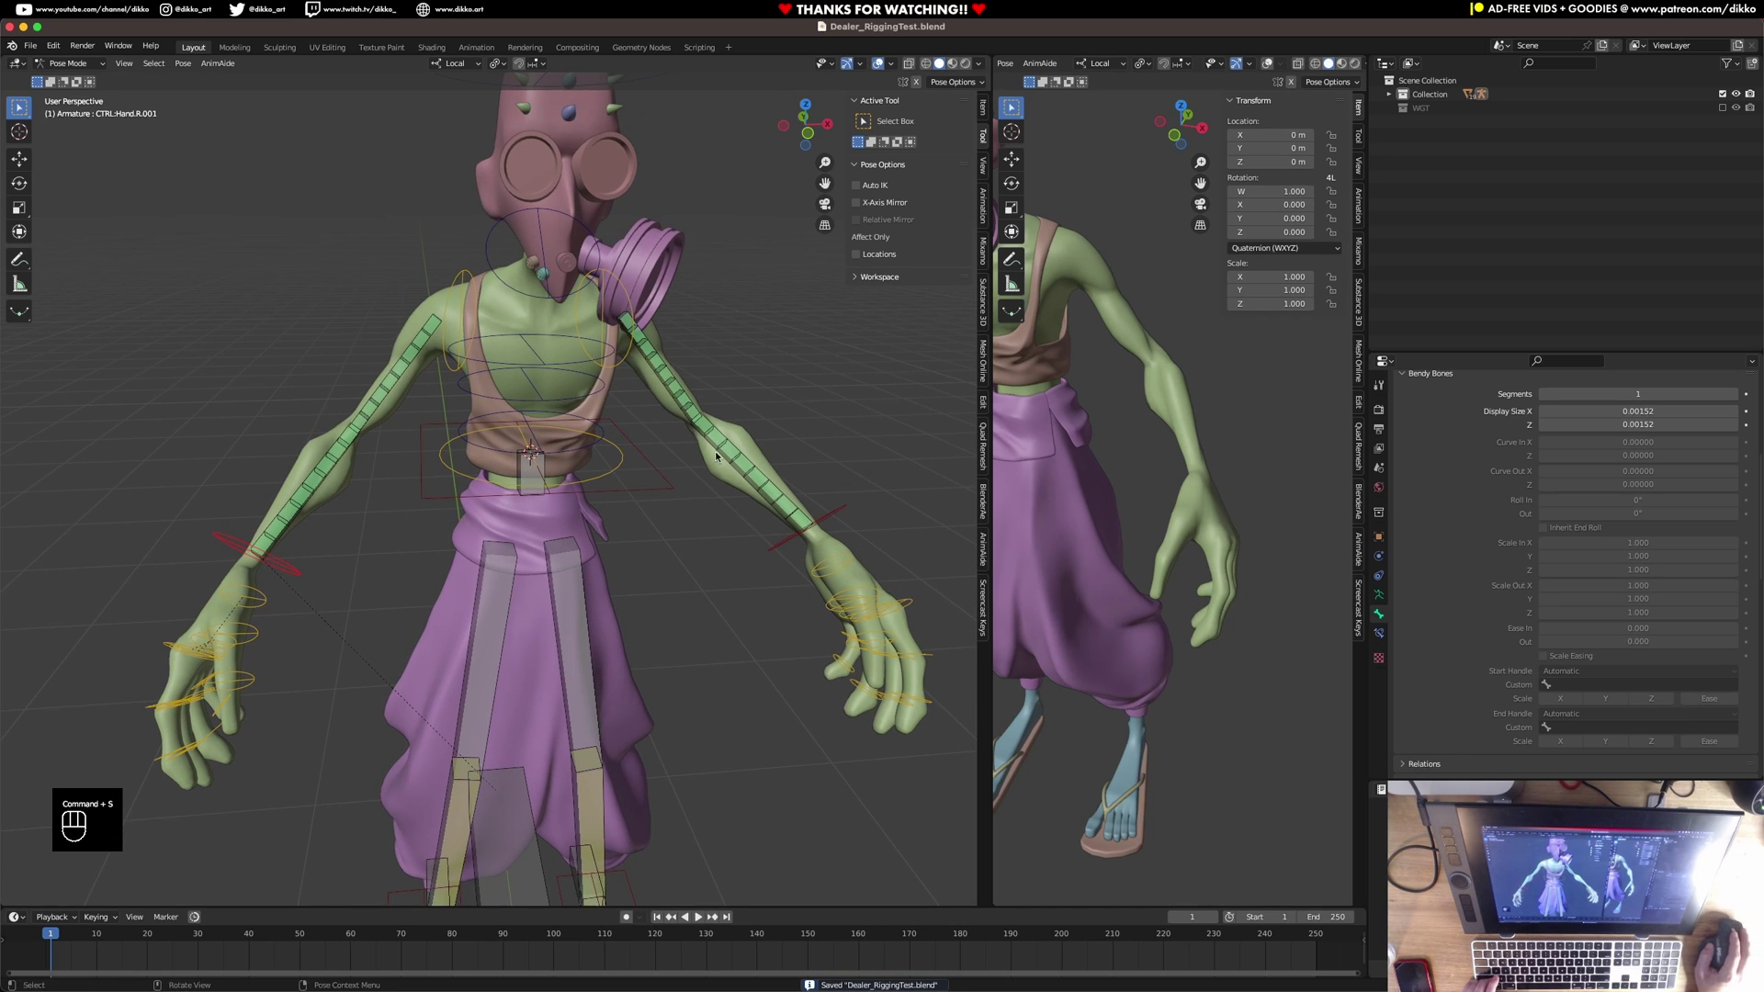
{"action": "left_click", "coordinate": [1378, 595]}
{"action": "left_click", "coordinate": [1409, 384], "text": "shift"}
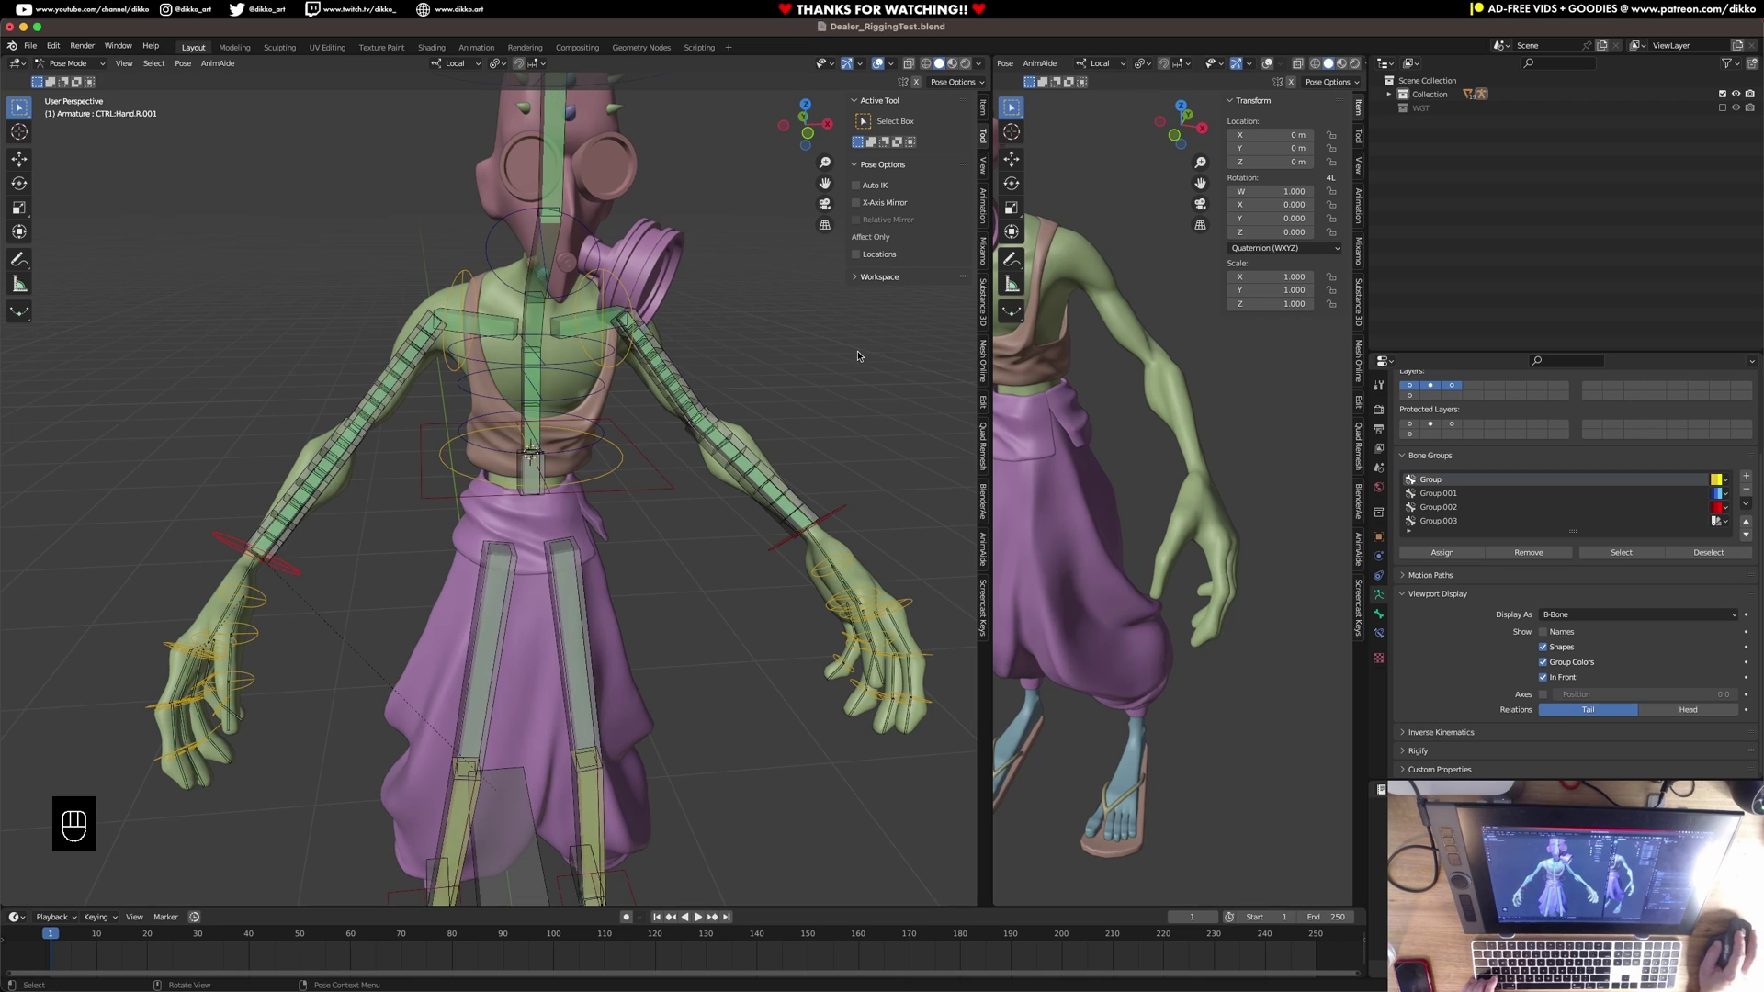
{"action": "left_click", "coordinate": [1452, 385]}
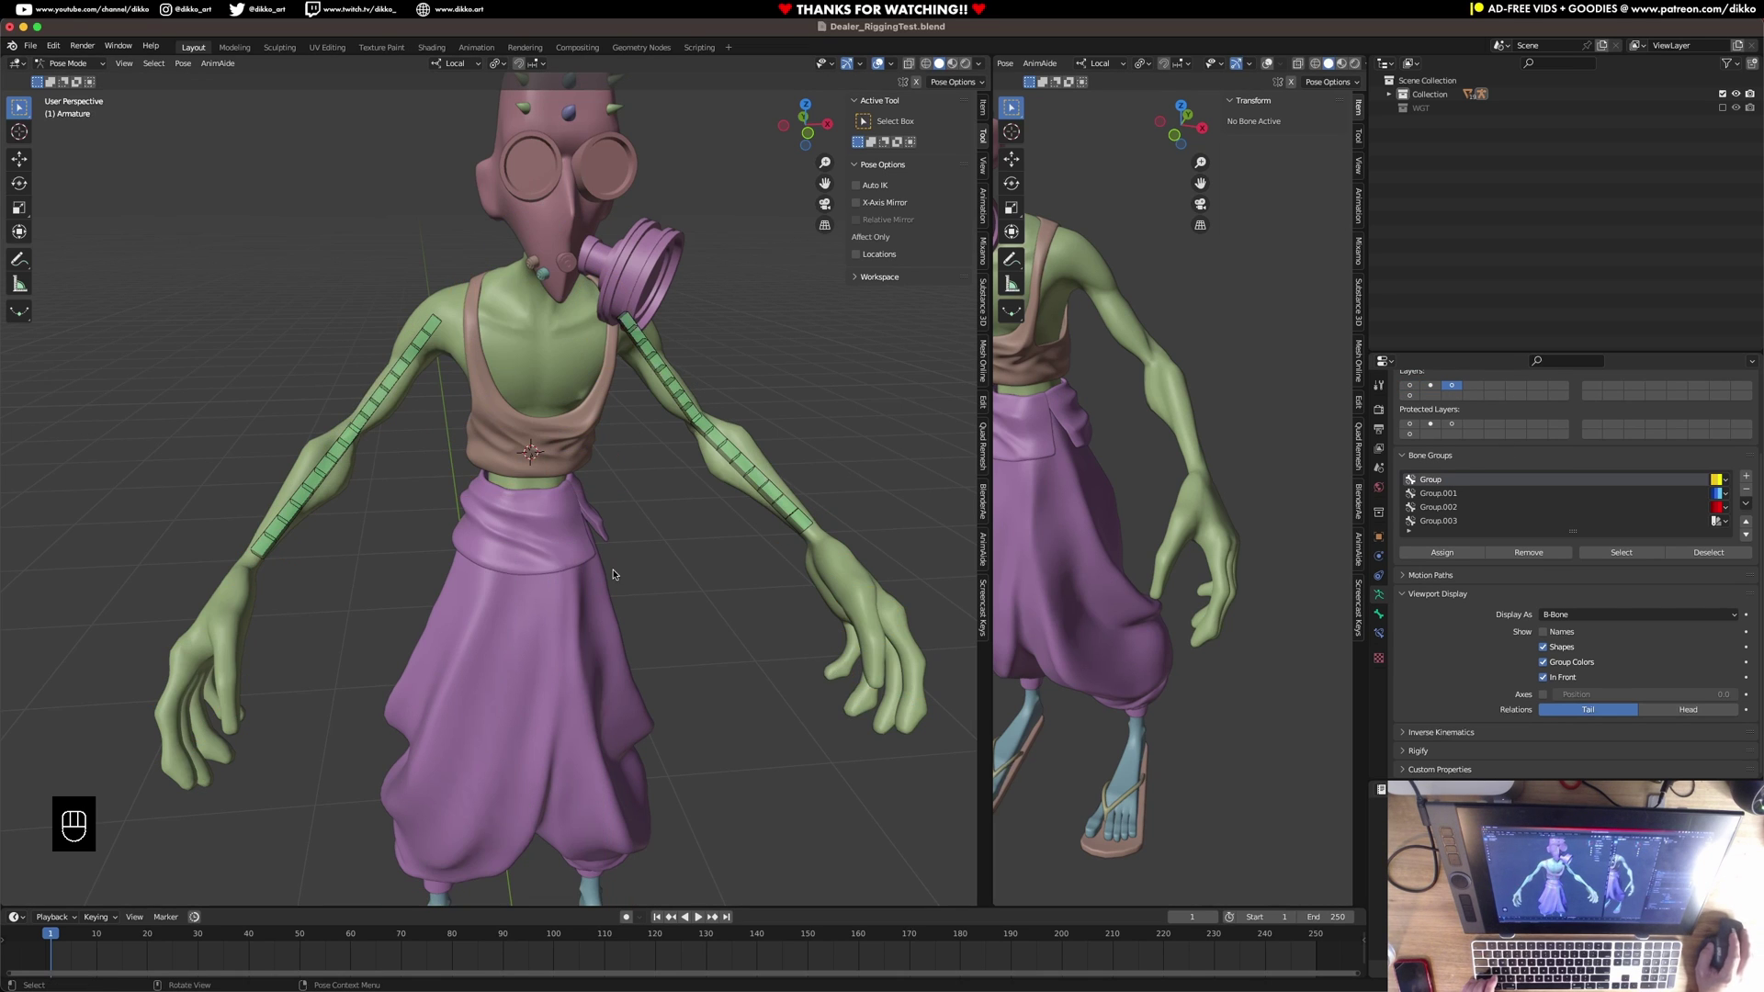
{"action": "middle_click_drag", "start_coordinate": [630, 565], "coordinate": [620, 562]}
{"action": "left_click", "coordinate": [1430, 385], "text": "shift"}
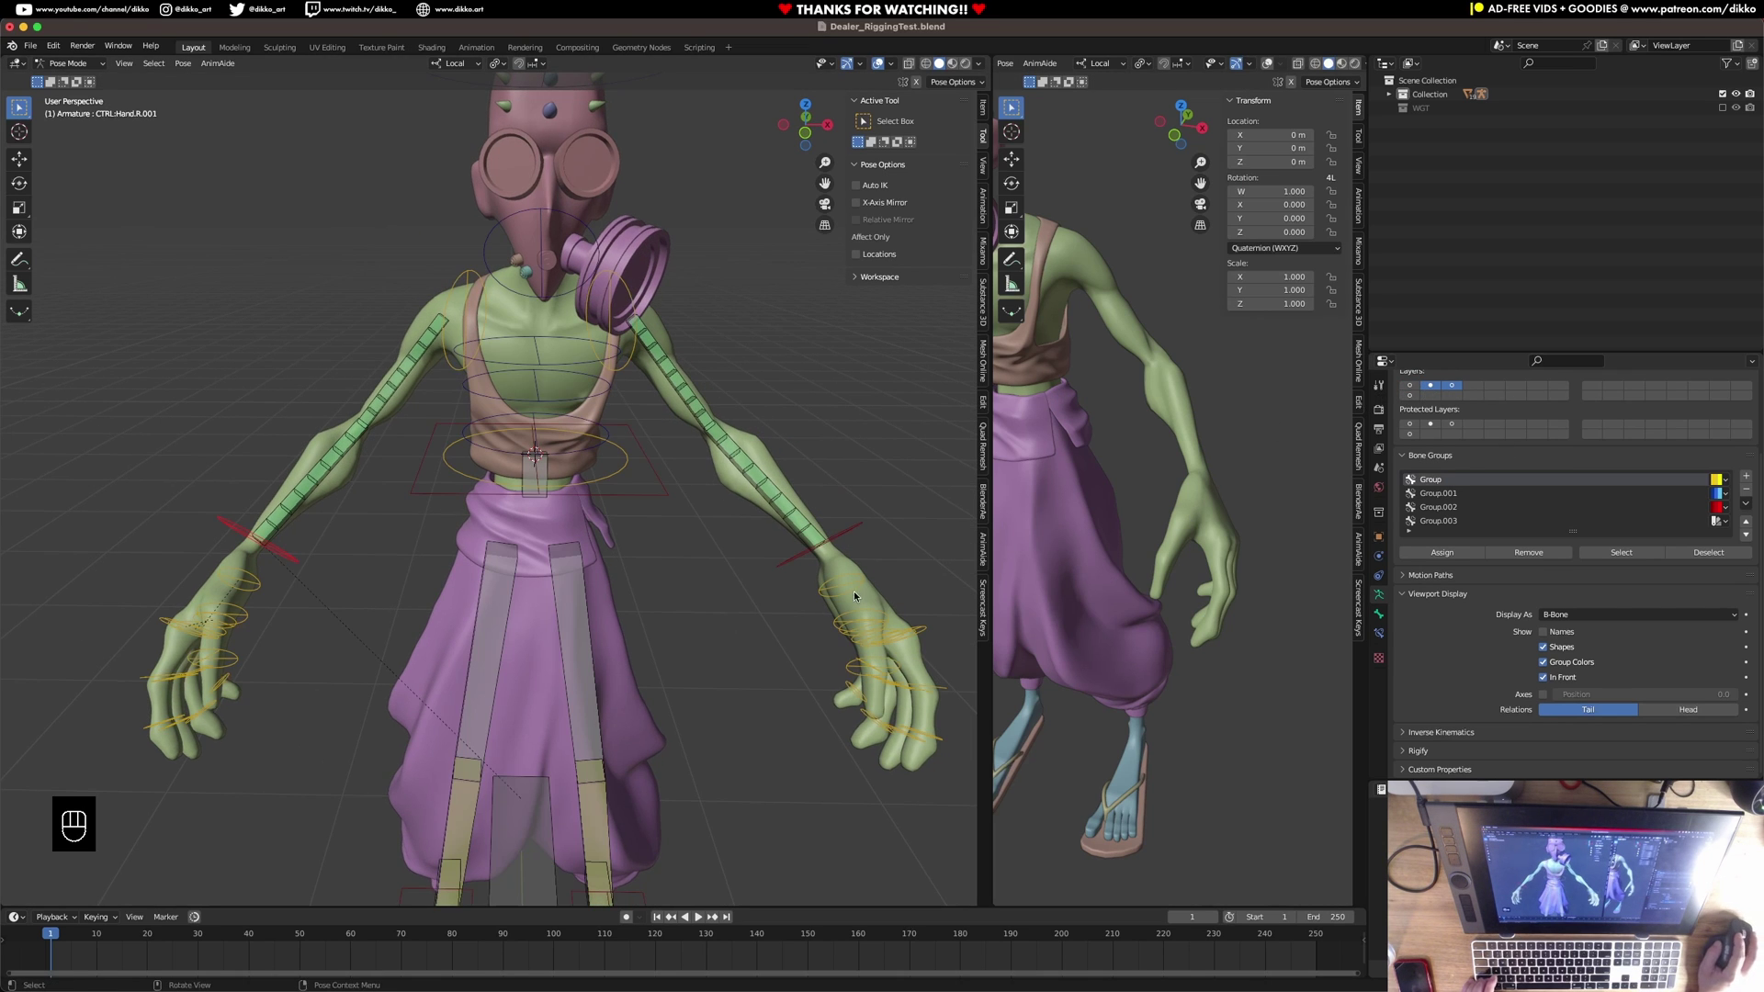
Save the file and bring up the left forearm bendy bone's Bendy Bones settings.
{"action": "left_click", "coordinate": [846, 530]}
{"action": "key", "text": "super+s"}
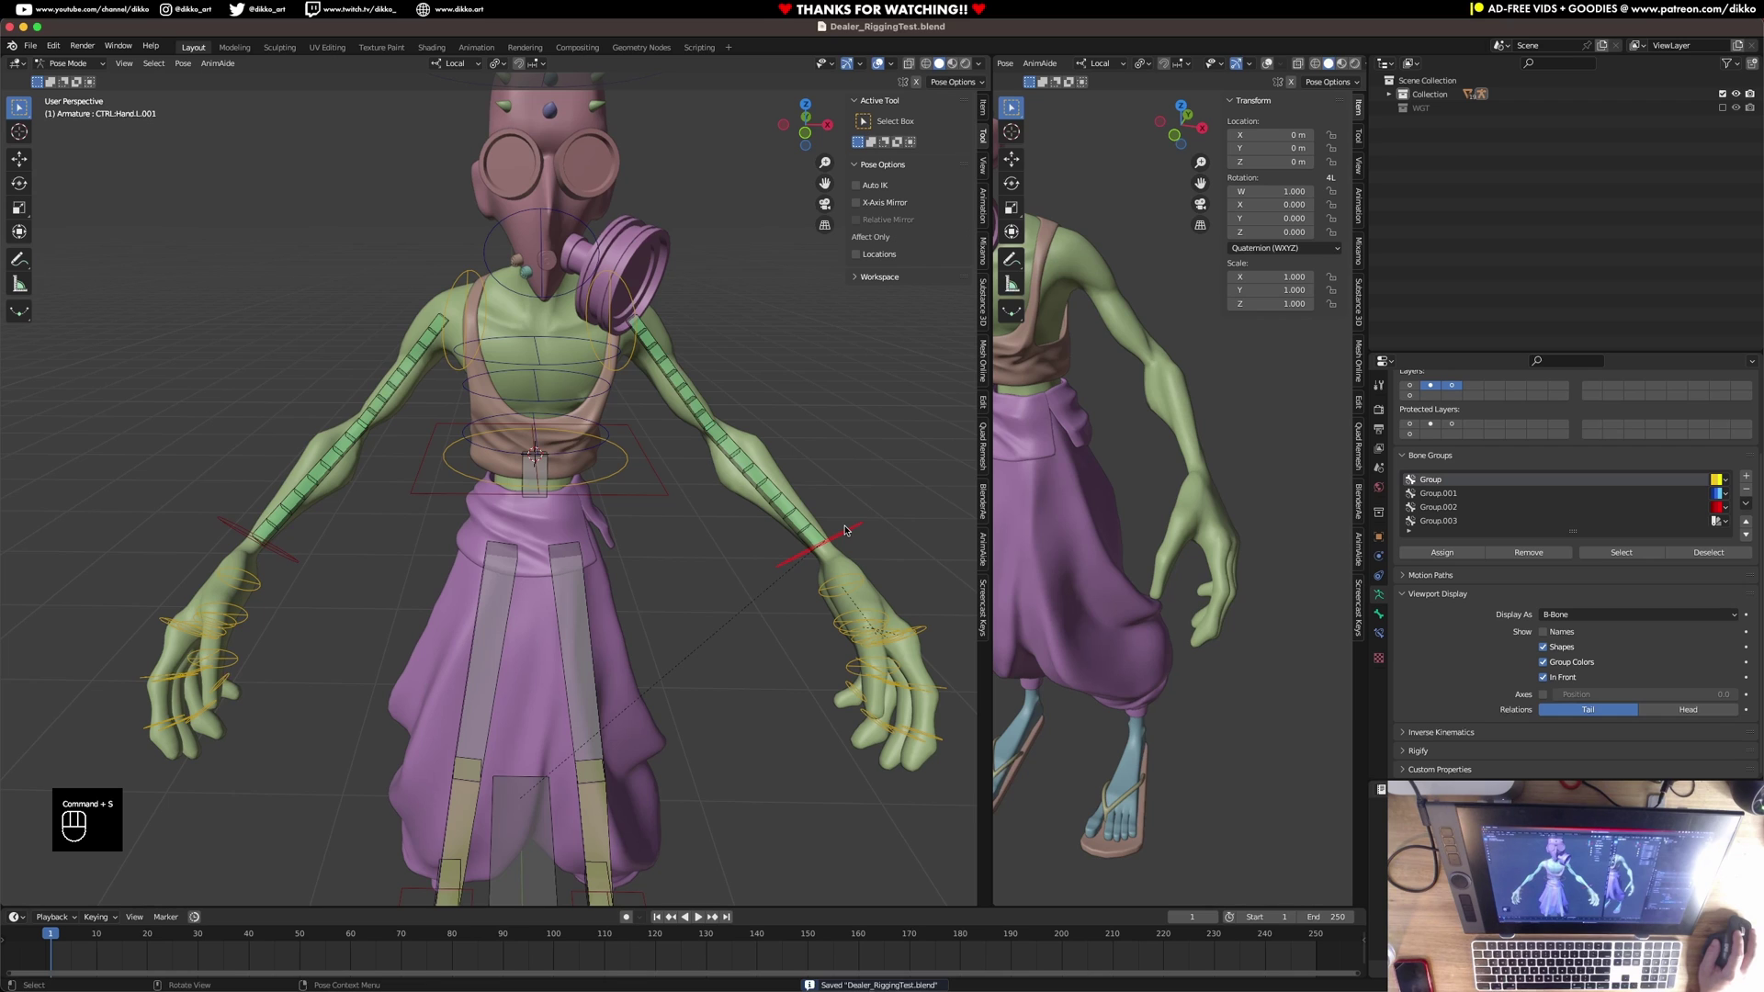
{"action": "left_click", "coordinate": [827, 526]}
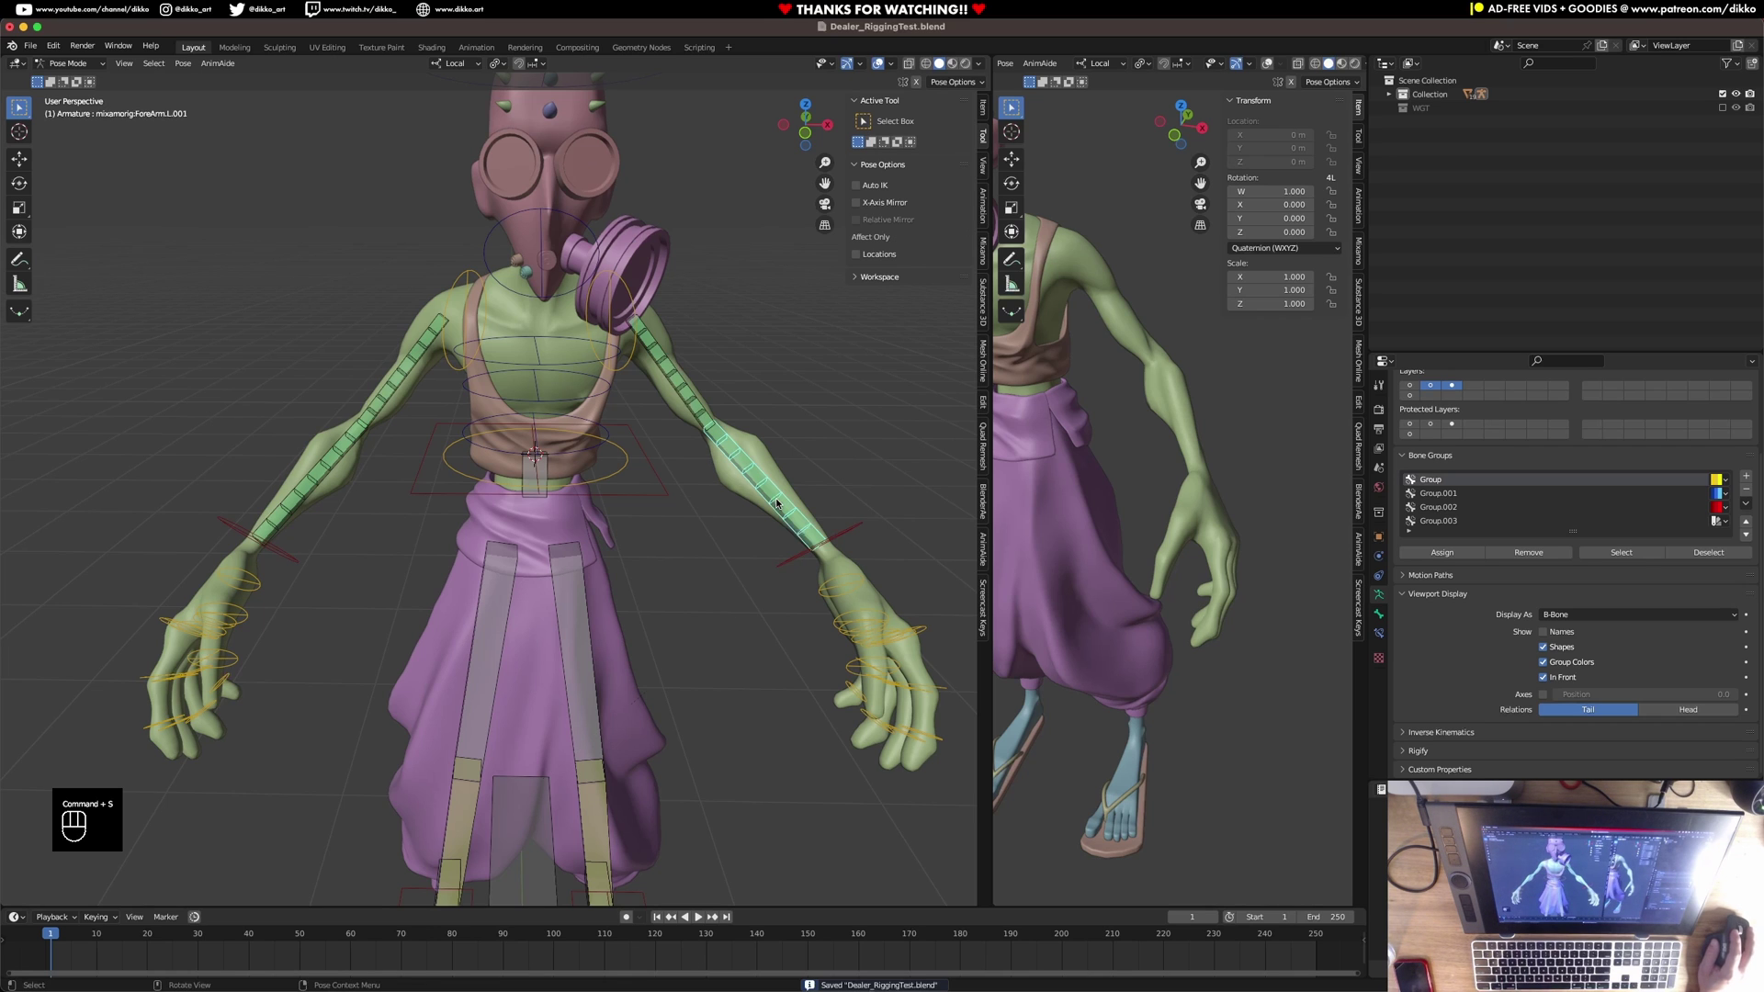
{"action": "left_click", "coordinate": [1378, 614]}
{"action": "scroll", "coordinate": [1515, 558], "scroll_direction": "down", "scroll_amount": 5}
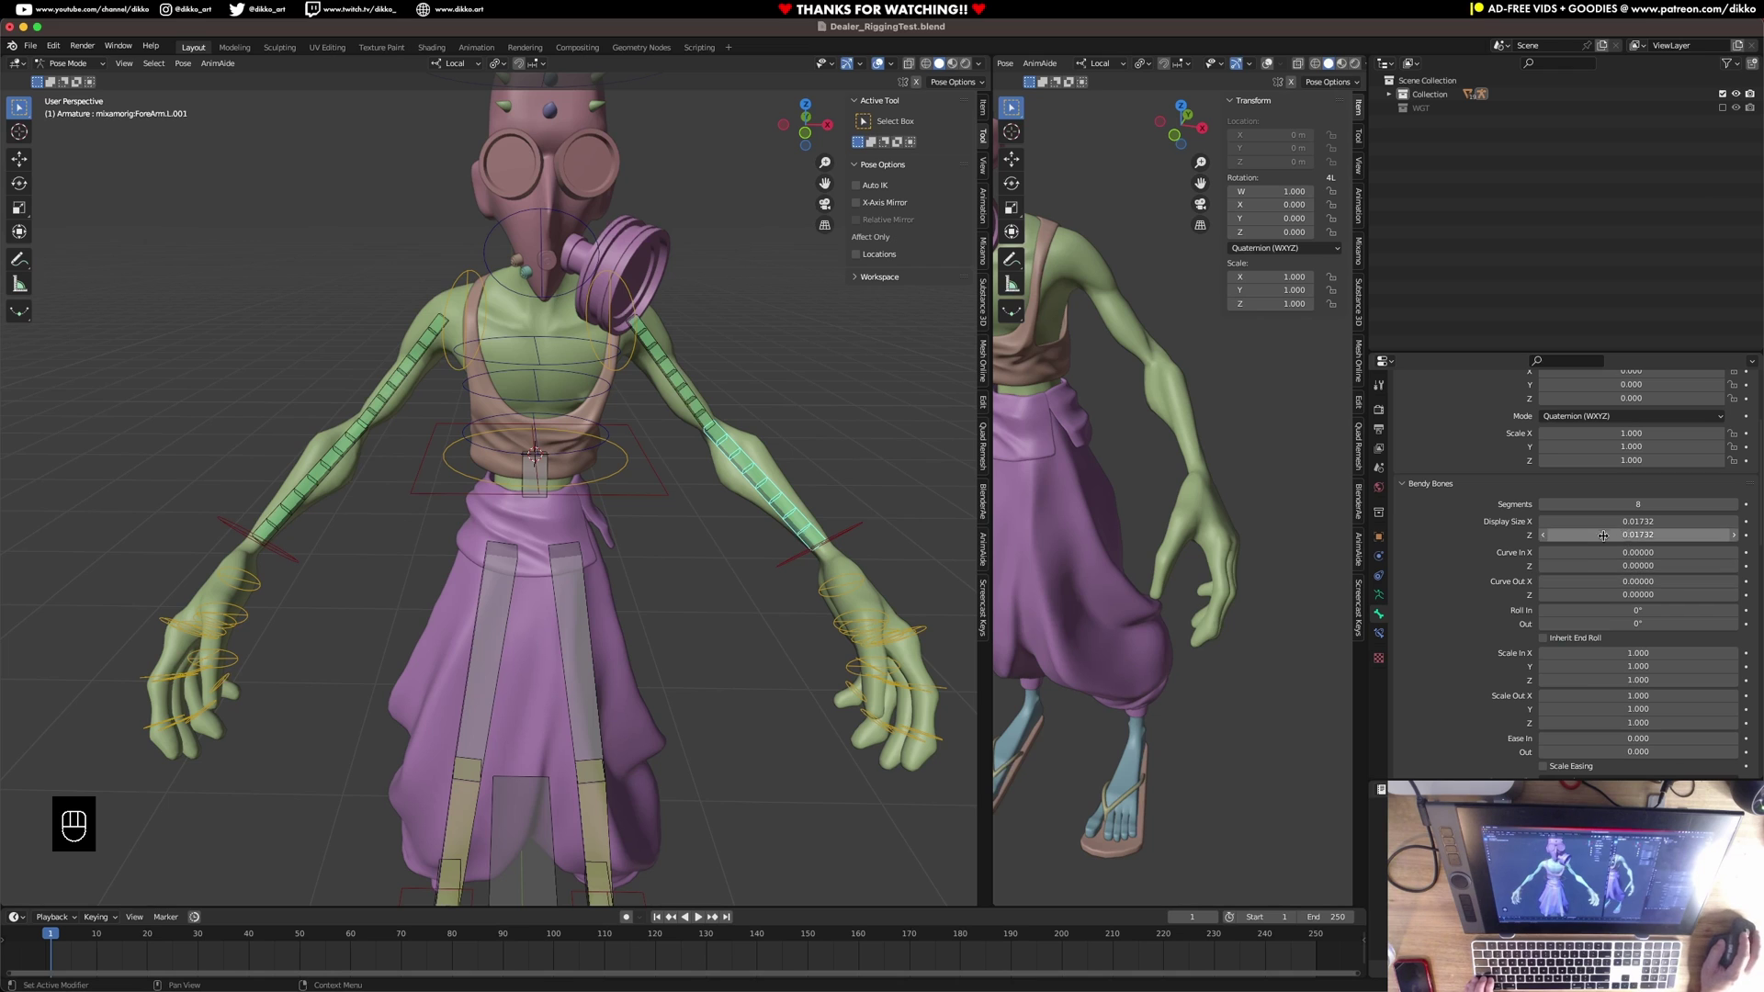
Try adjusting the left forearm bone's bendy curve values, and undo the changes.
{"action": "left_click_drag", "start_coordinate": [1617, 552], "coordinate": [1654, 595]}
{"action": "key", "text": "super+z"}
{"action": "key", "text": "super+z"}
{"action": "key", "text": "super+z"}
{"action": "key", "text": "super+z"}
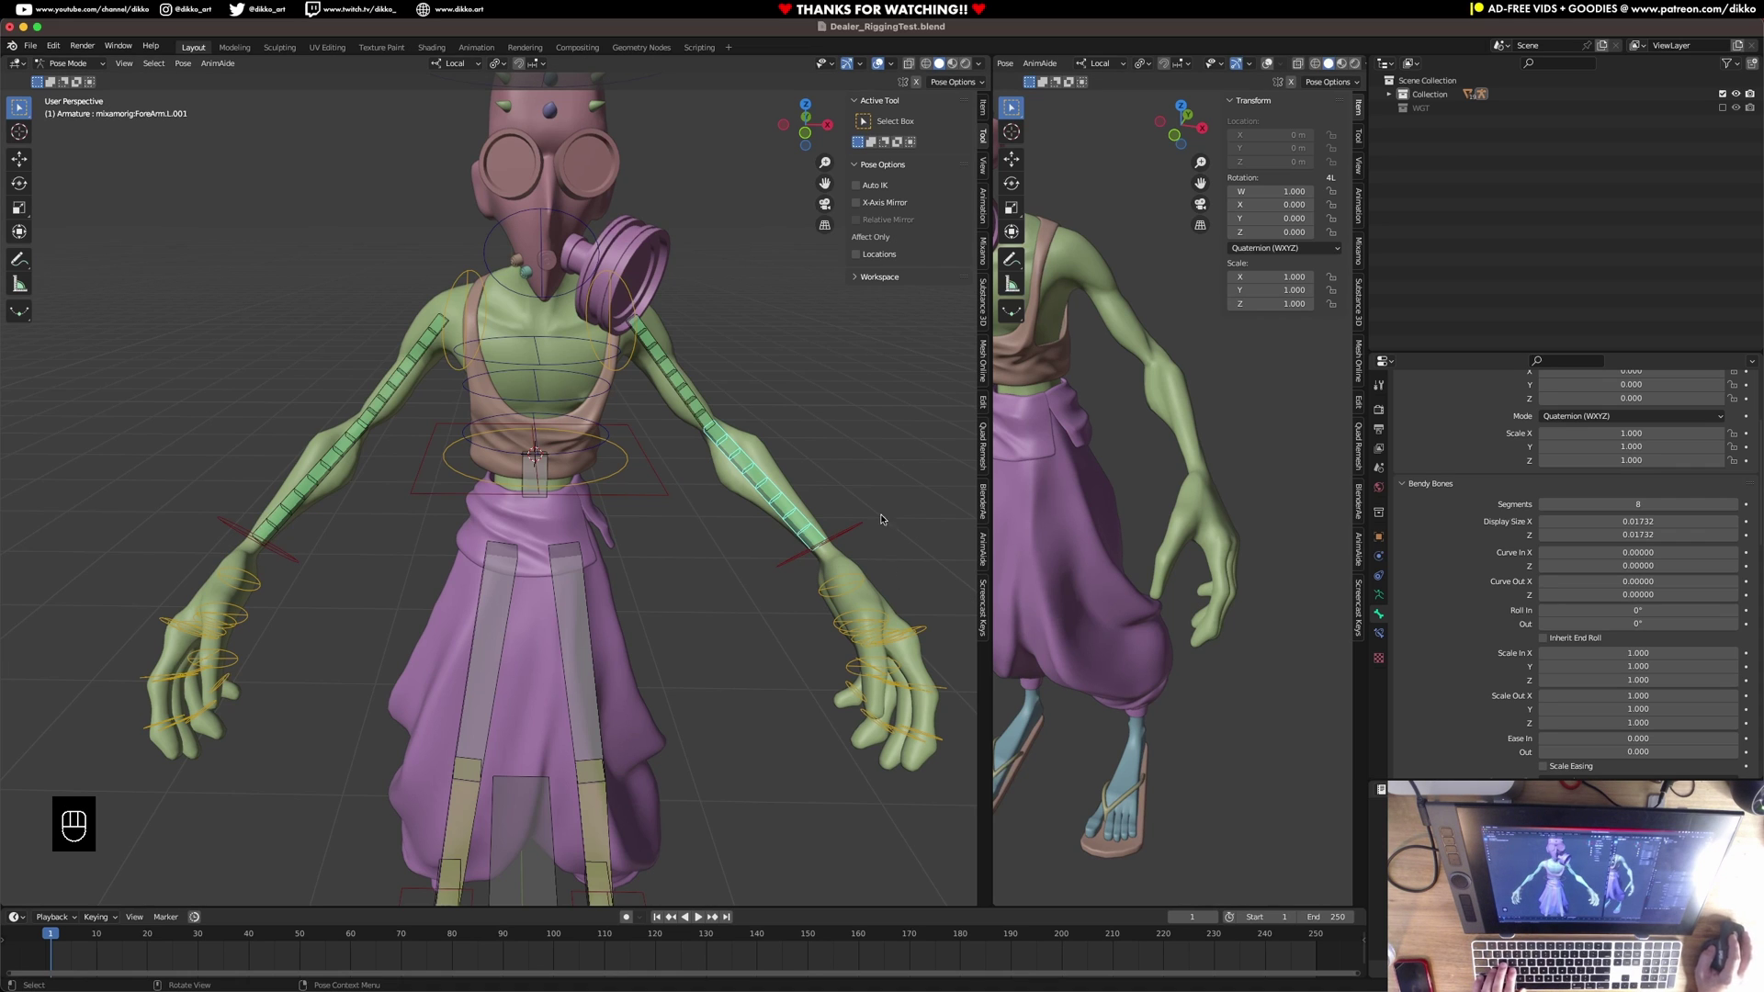
Show the armature's first bone layer together with the second and third, select the segment bone at the left shoulder, and save the file.
{"action": "left_click", "coordinate": [1379, 594]}
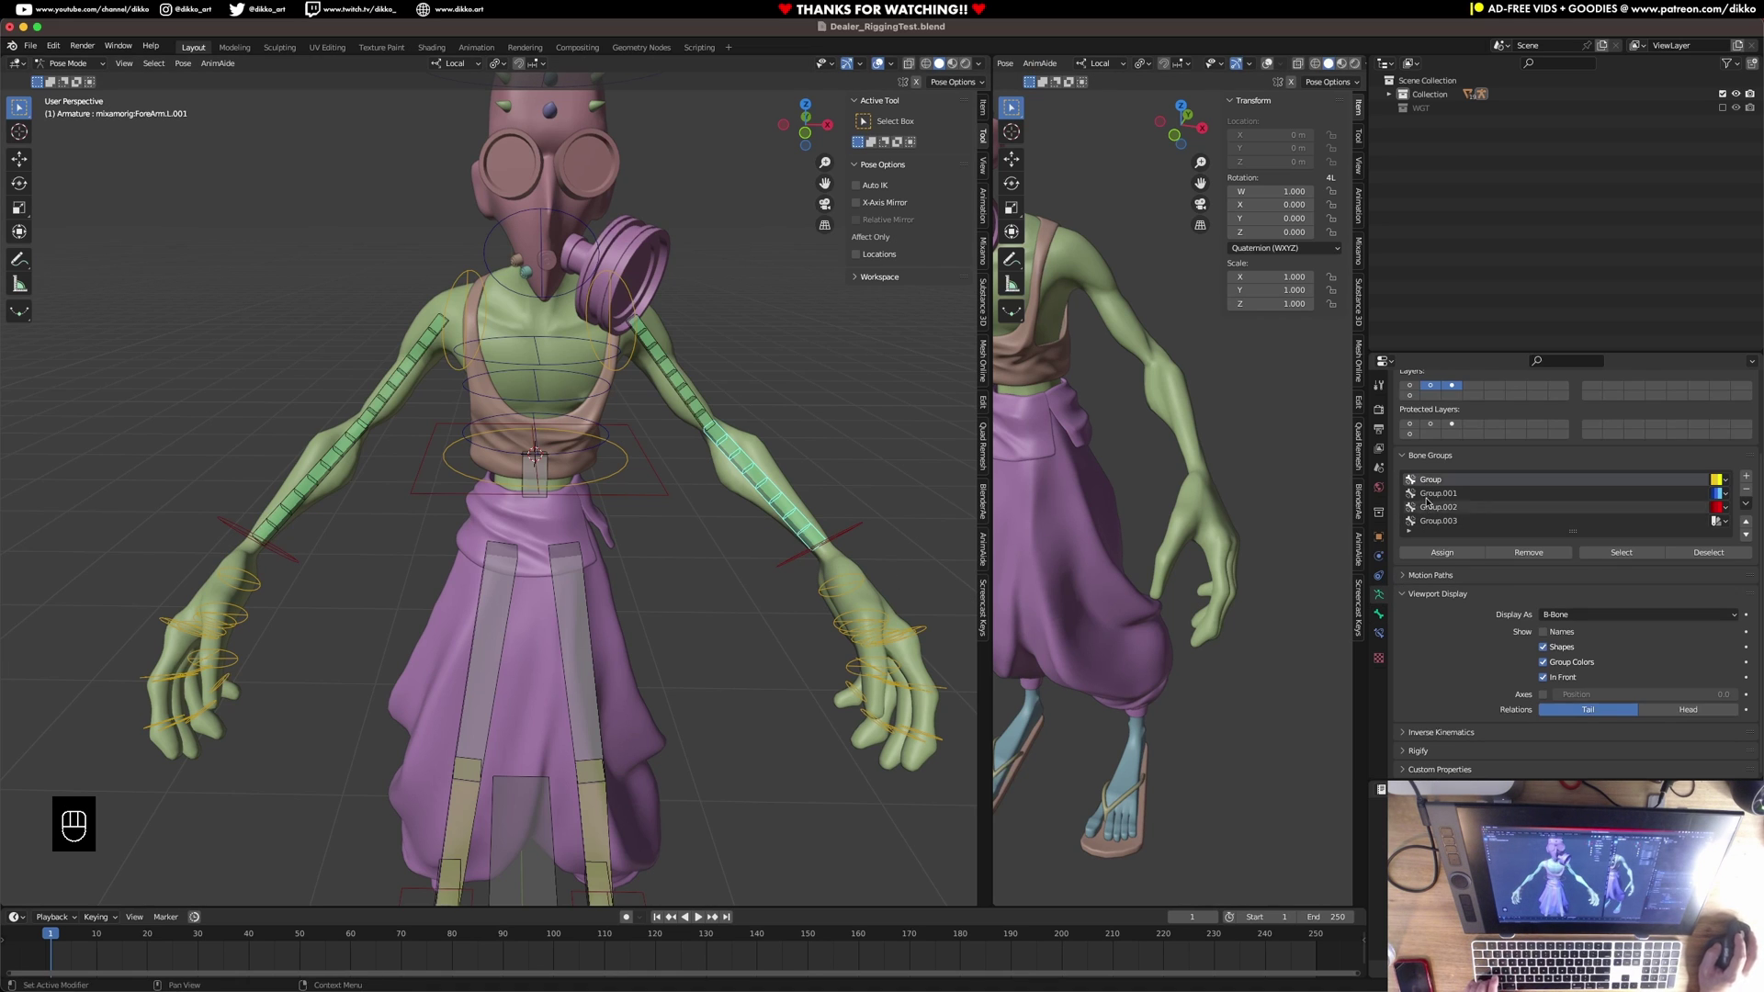
{"action": "left_click", "coordinate": [1410, 387], "text": "shift"}
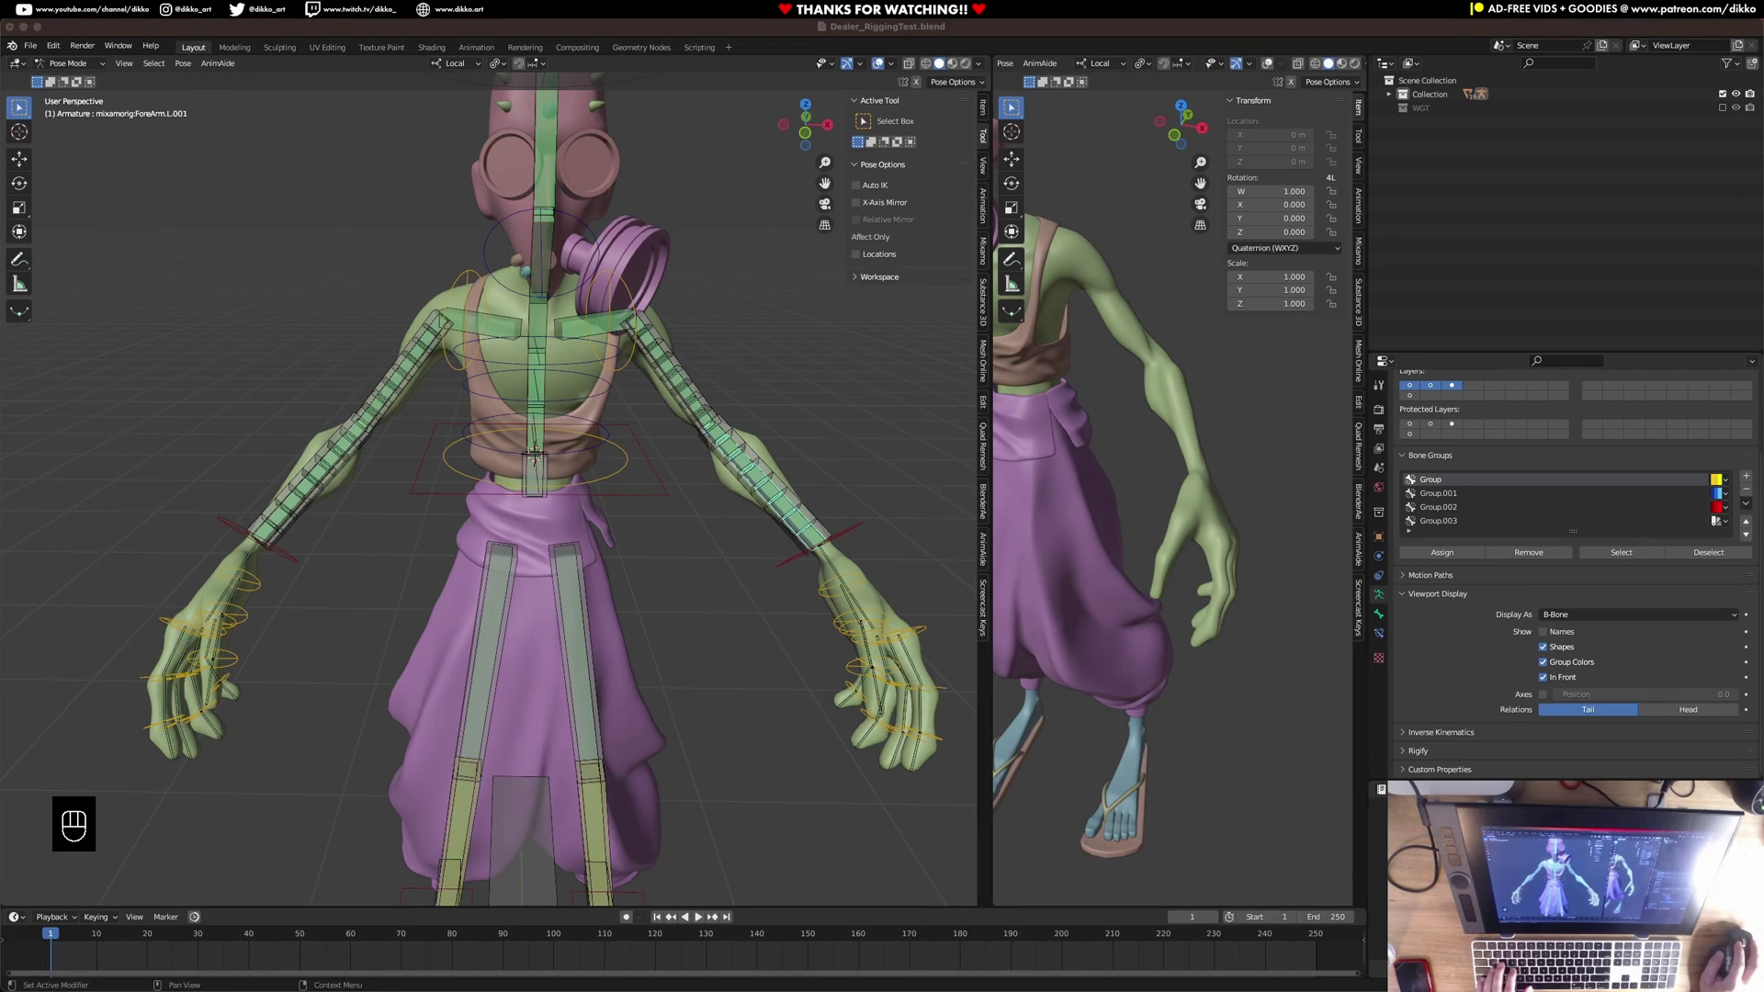
{"action": "scroll", "coordinate": [737, 368], "scroll_direction": "up", "scroll_amount": 2}
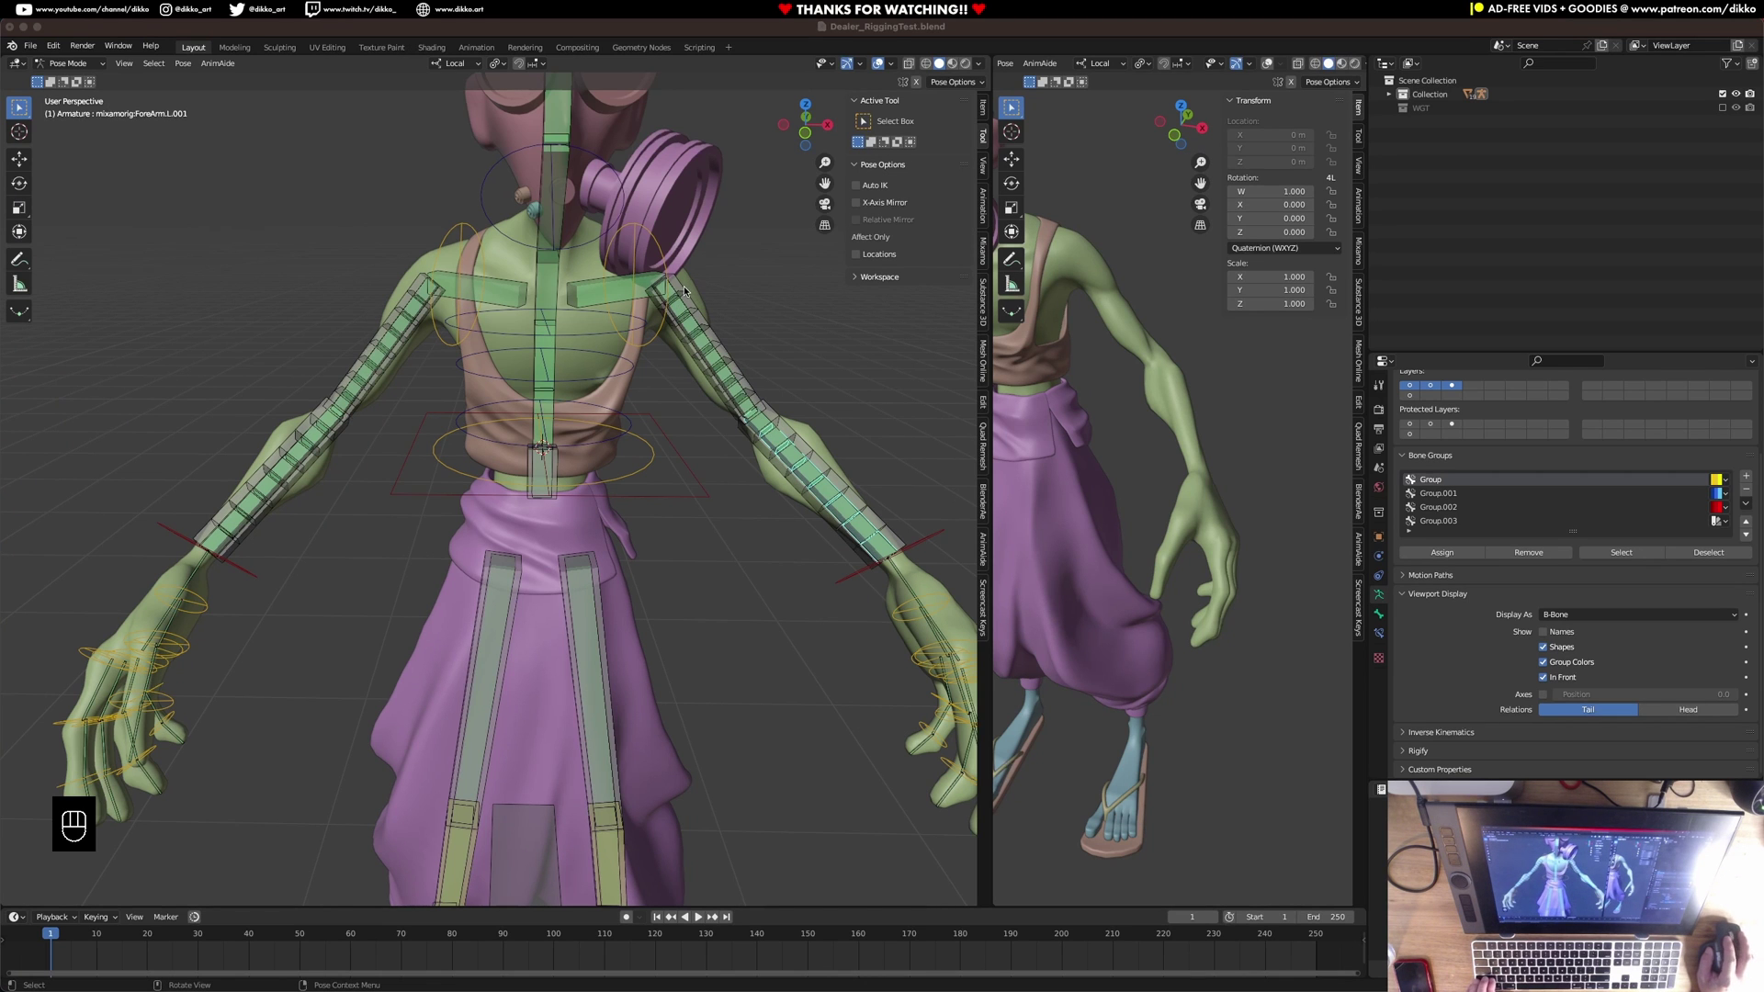
{"action": "left_click", "coordinate": [684, 285]}
{"action": "middle_click_drag", "start_coordinate": [713, 291], "coordinate": [562, 454]}
{"action": "scroll", "coordinate": [617, 419], "scroll_direction": "up", "scroll_amount": 2}
{"action": "key", "text": "super+s"}
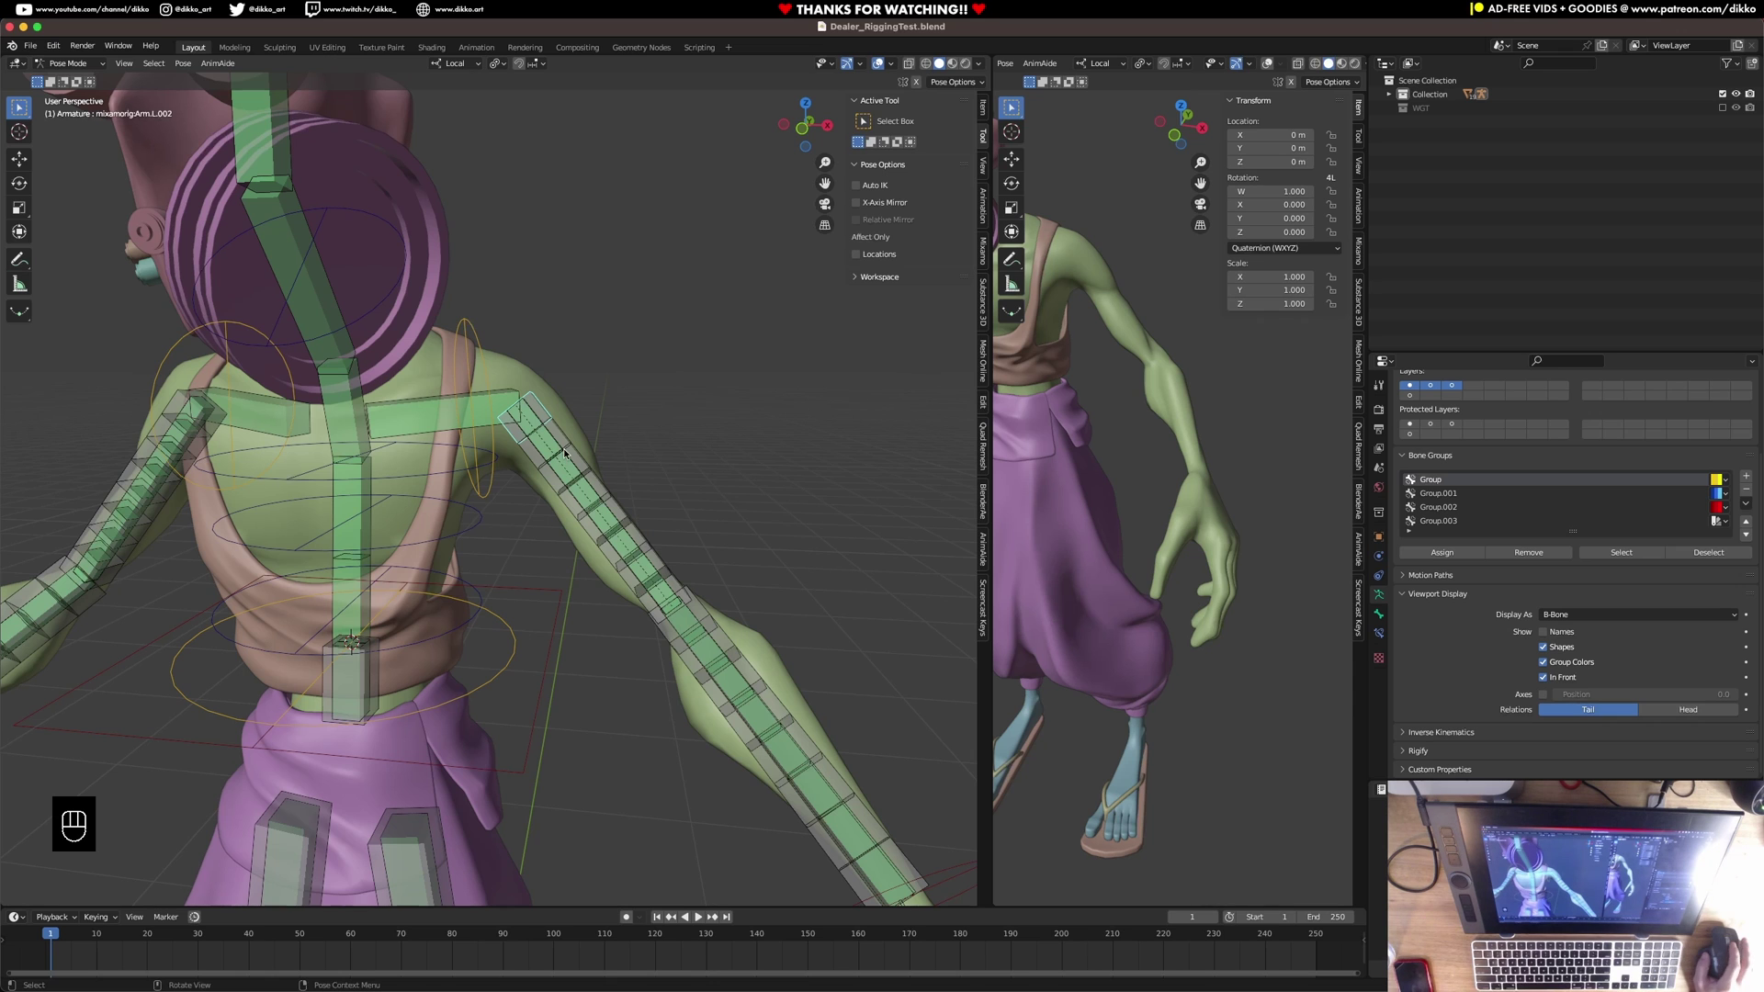
Examine how the small segment bones line up with the bendy bone along the left upper arm.
{"action": "scroll", "coordinate": [547, 441], "scroll_direction": "up", "scroll_amount": 3}
{"action": "middle_click_drag", "start_coordinate": [535, 424], "coordinate": [570, 406]}
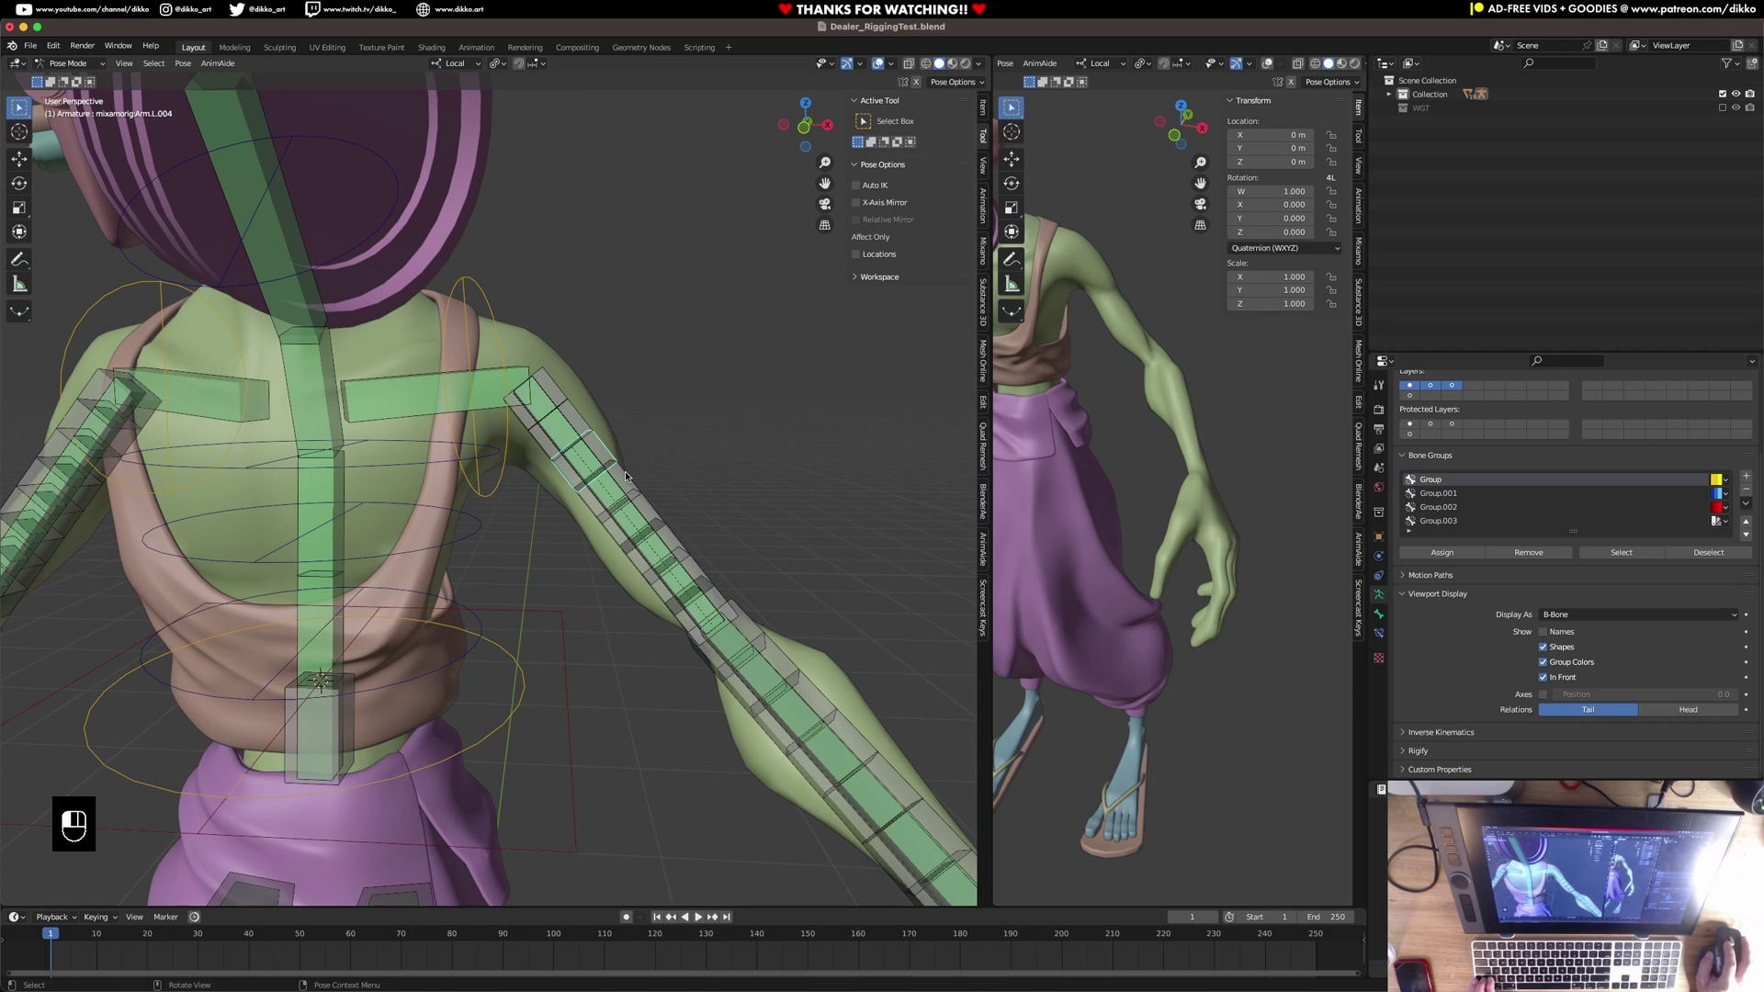
{"action": "left_click", "coordinate": [629, 514]}
{"action": "middle_click_drag", "start_coordinate": [630, 514], "coordinate": [656, 546]}
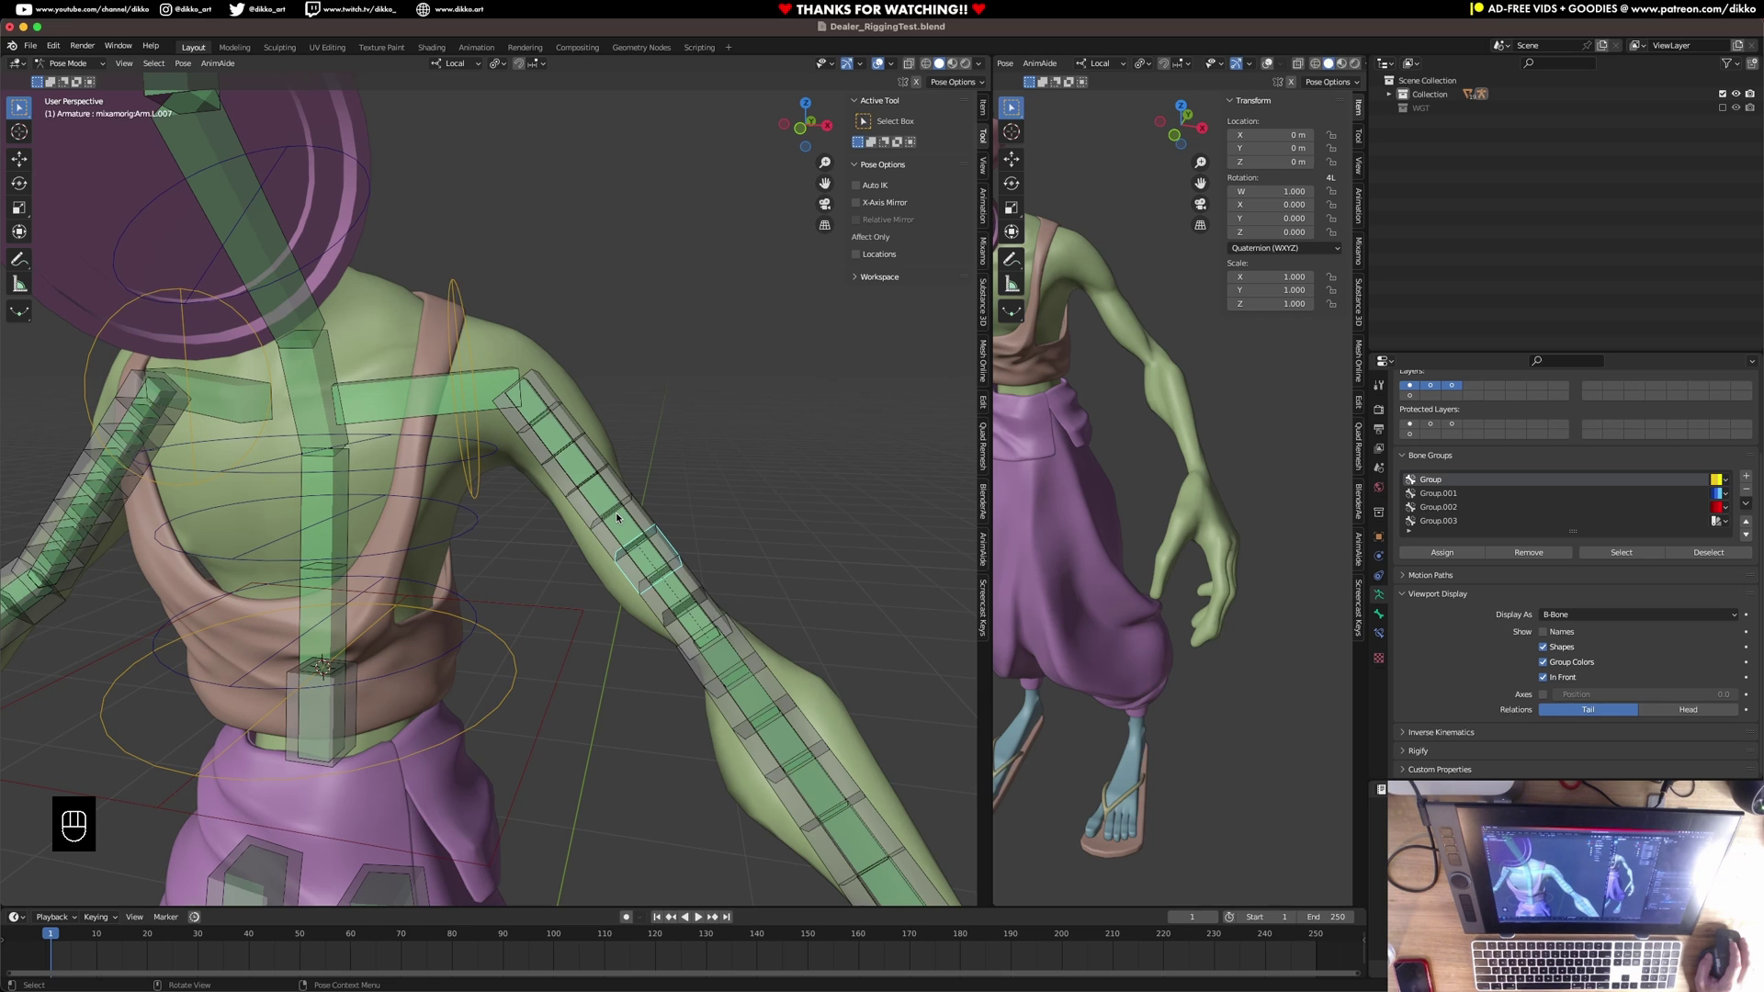
{"action": "middle_click_drag", "start_coordinate": [634, 520], "coordinate": [687, 521]}
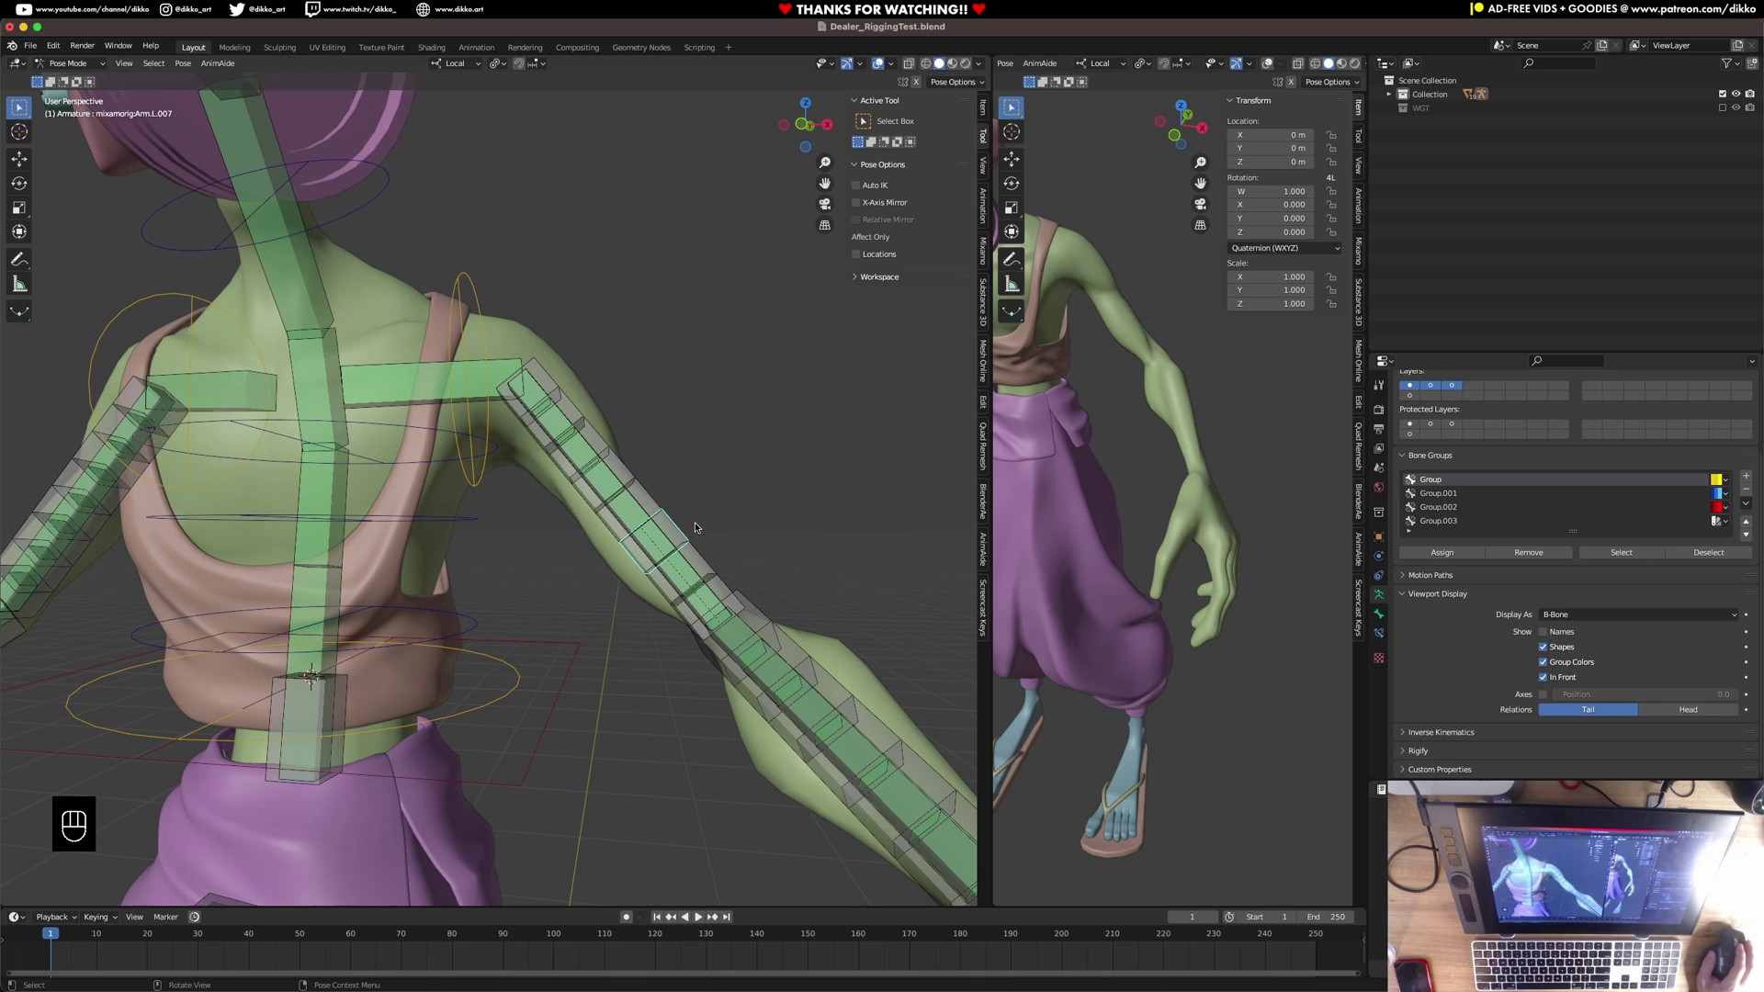
{"action": "middle_click_drag", "start_coordinate": [696, 530], "coordinate": [689, 562]}
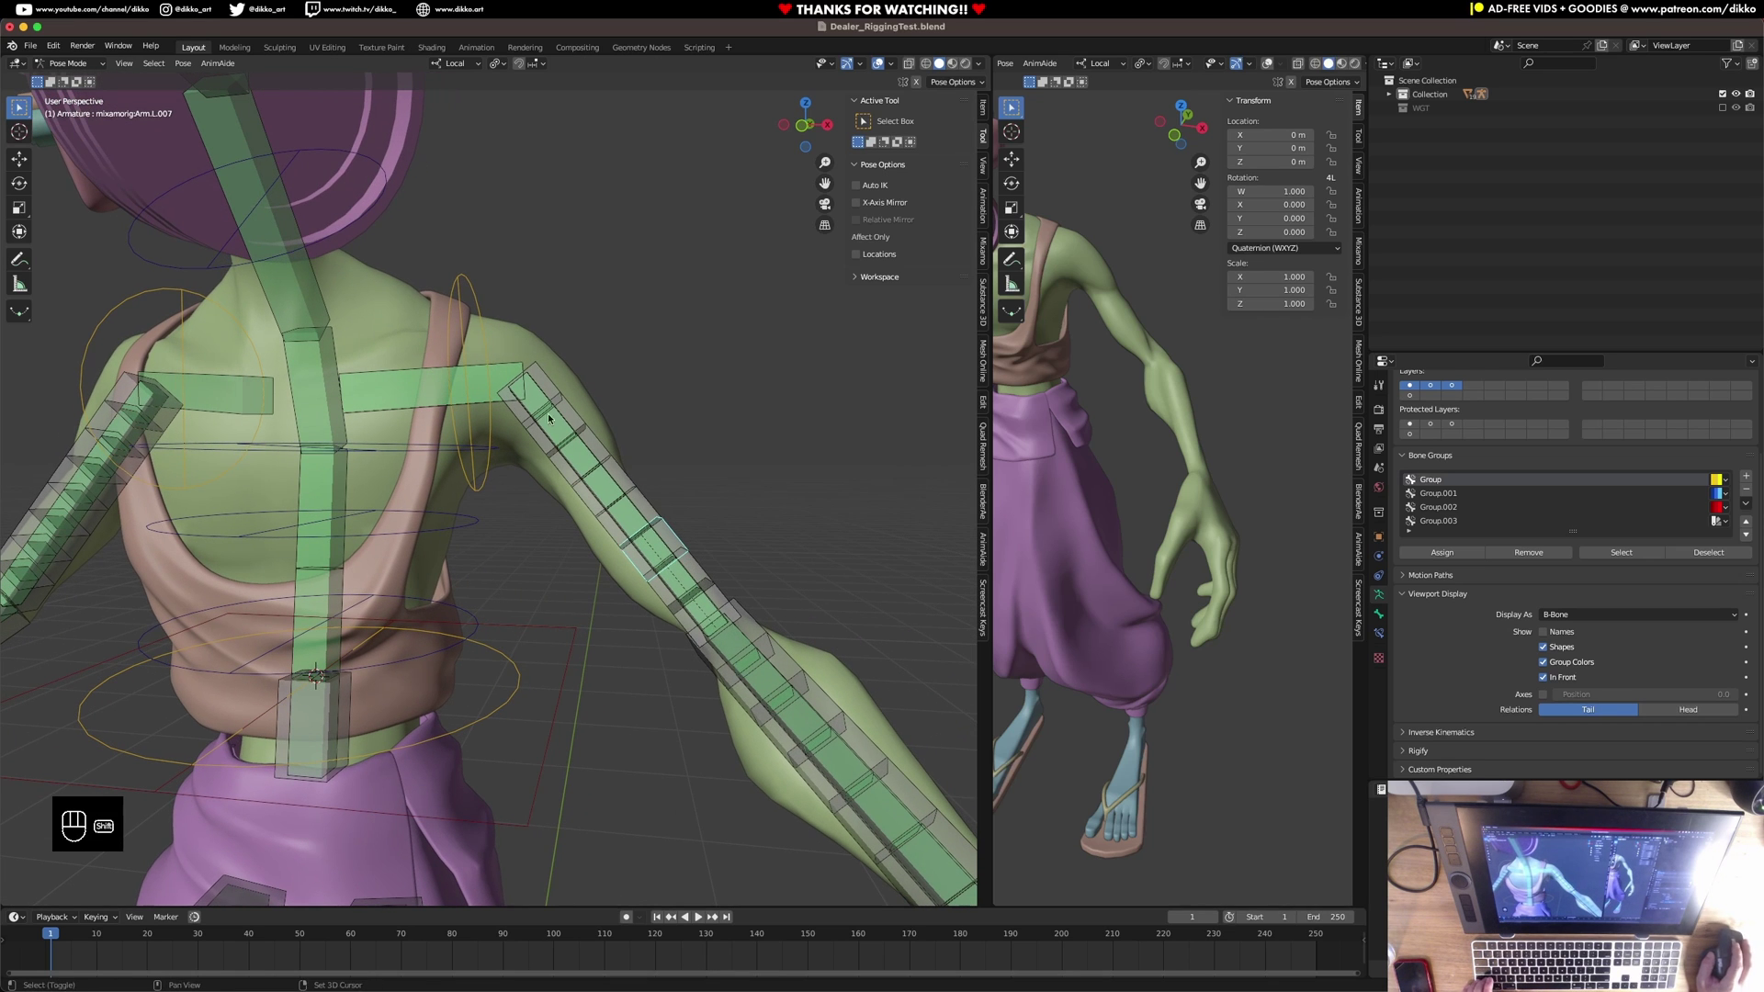
{"action": "left_click", "coordinate": [538, 375]}
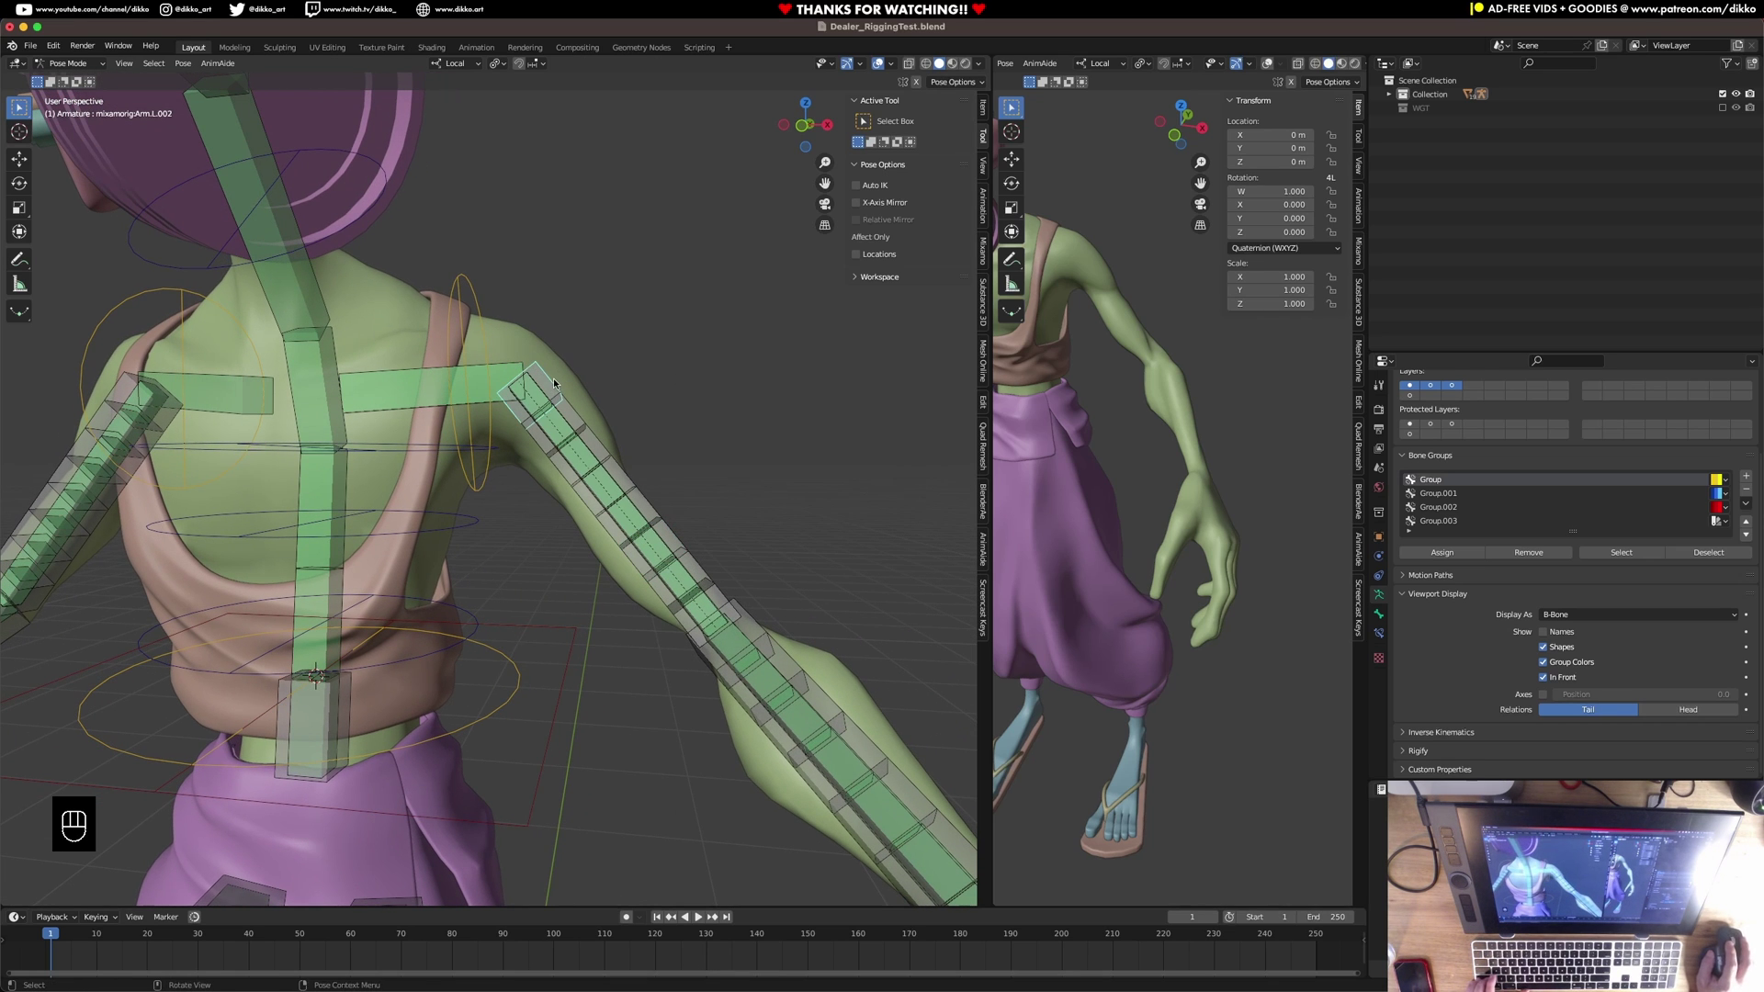
{"action": "middle_click_drag", "start_coordinate": [534, 371], "coordinate": [571, 383]}
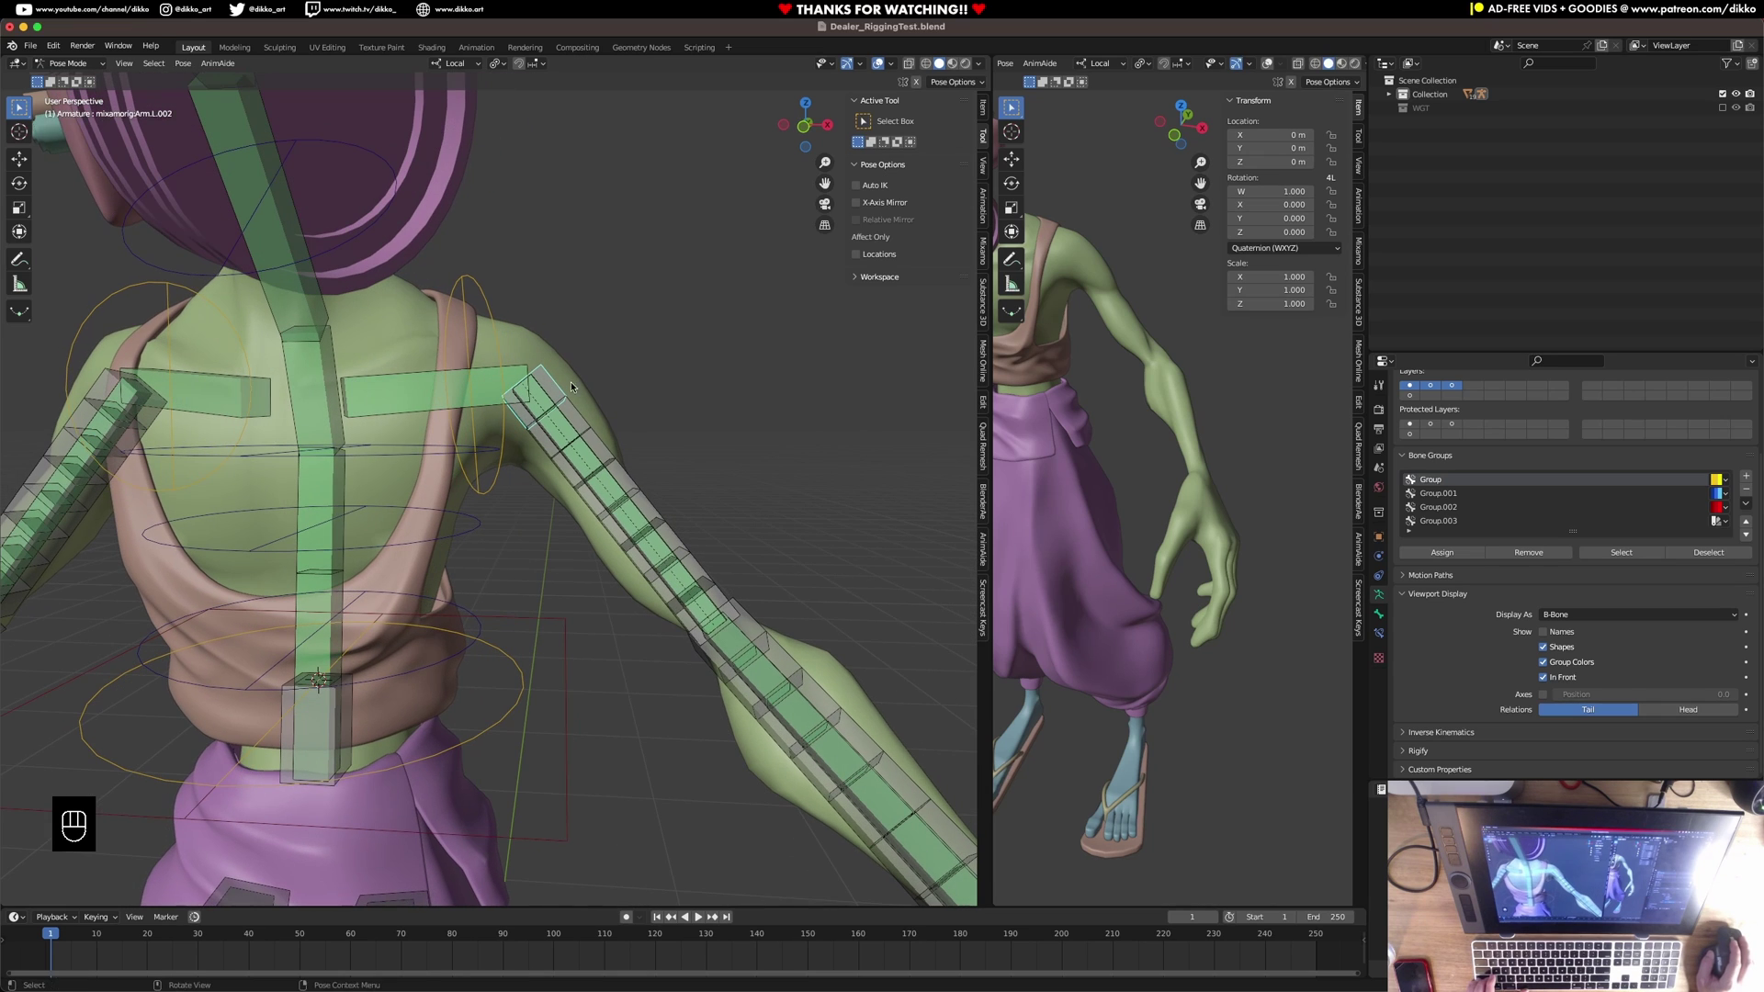
Show only the armature's first bone layer and hide the small shoulder-end segment bones of both upper arms.
{"action": "left_click", "coordinate": [1408, 386]}
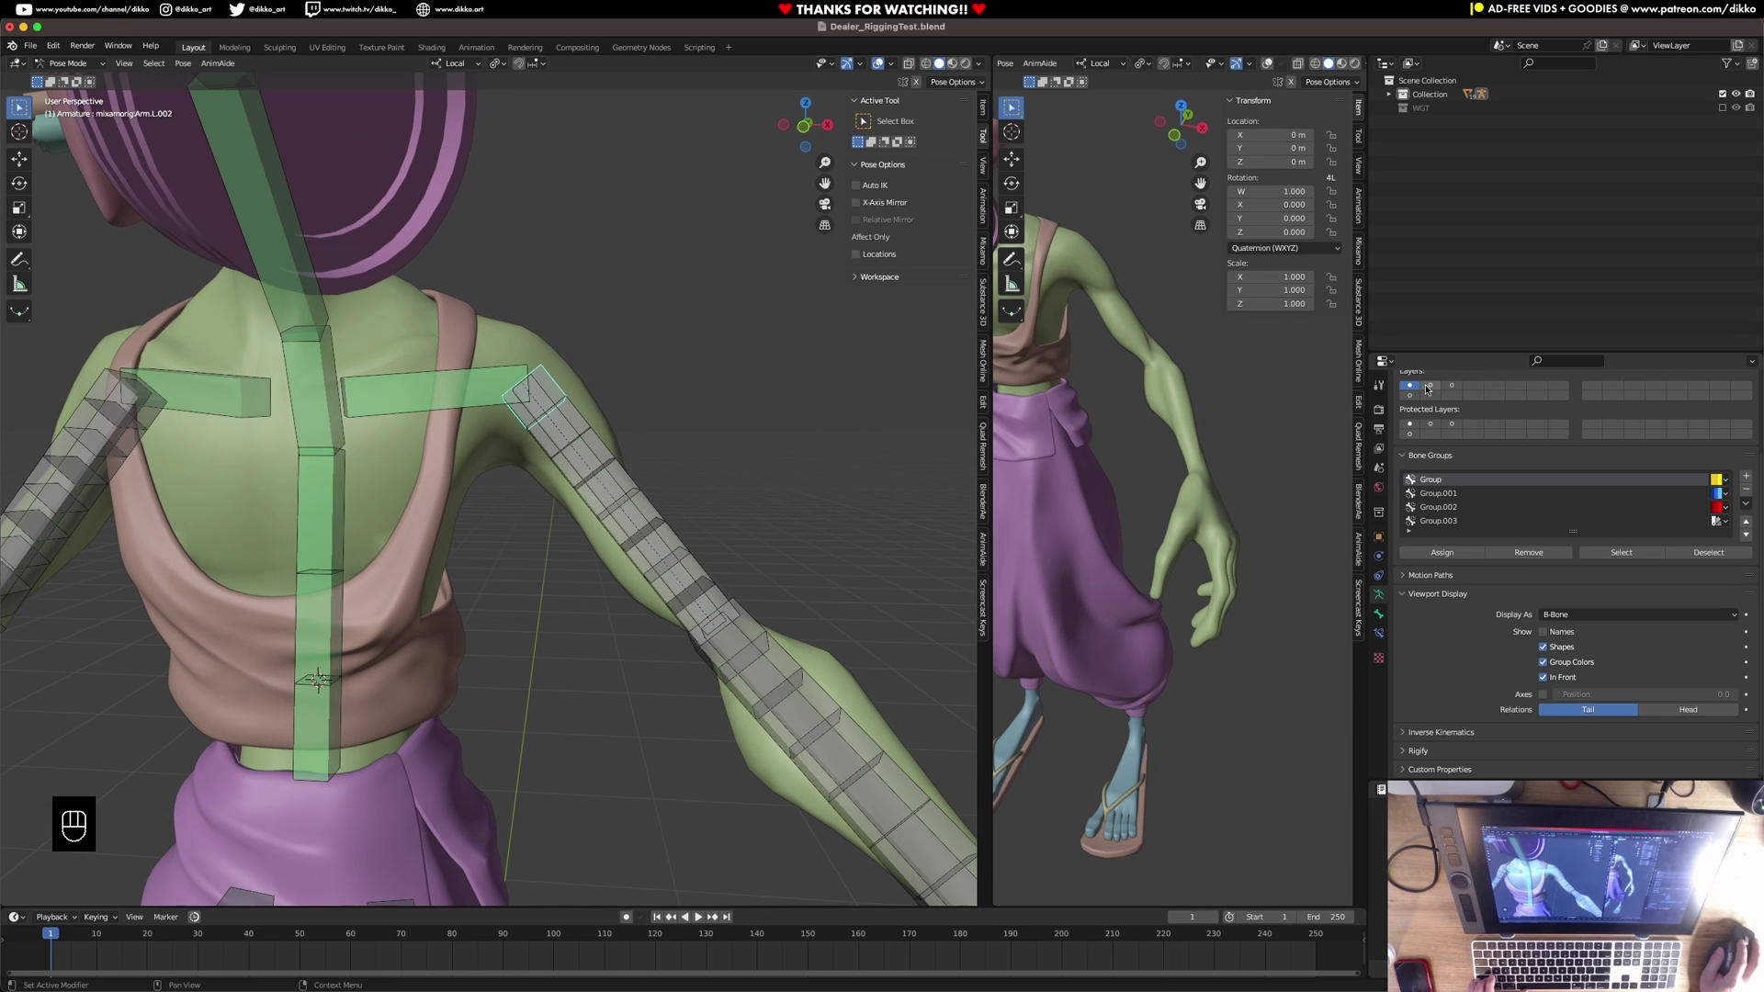
{"action": "left_click", "coordinate": [1450, 390], "text": "shift"}
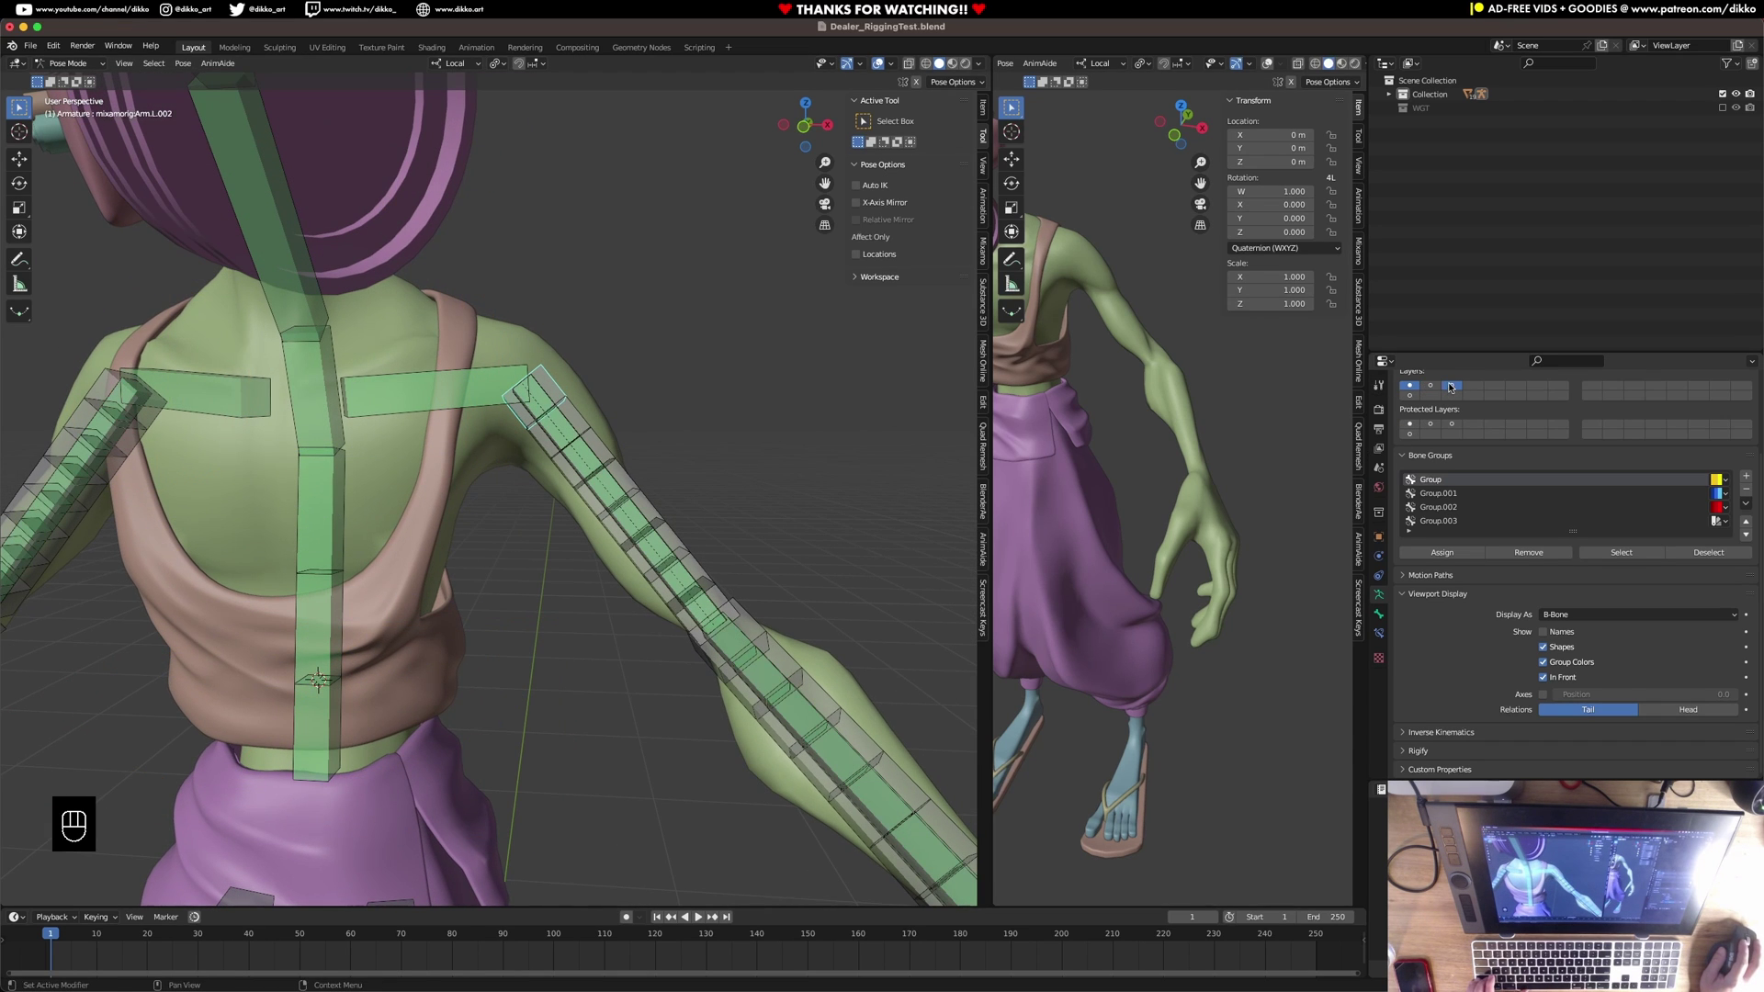
{"action": "left_click", "coordinate": [1408, 386]}
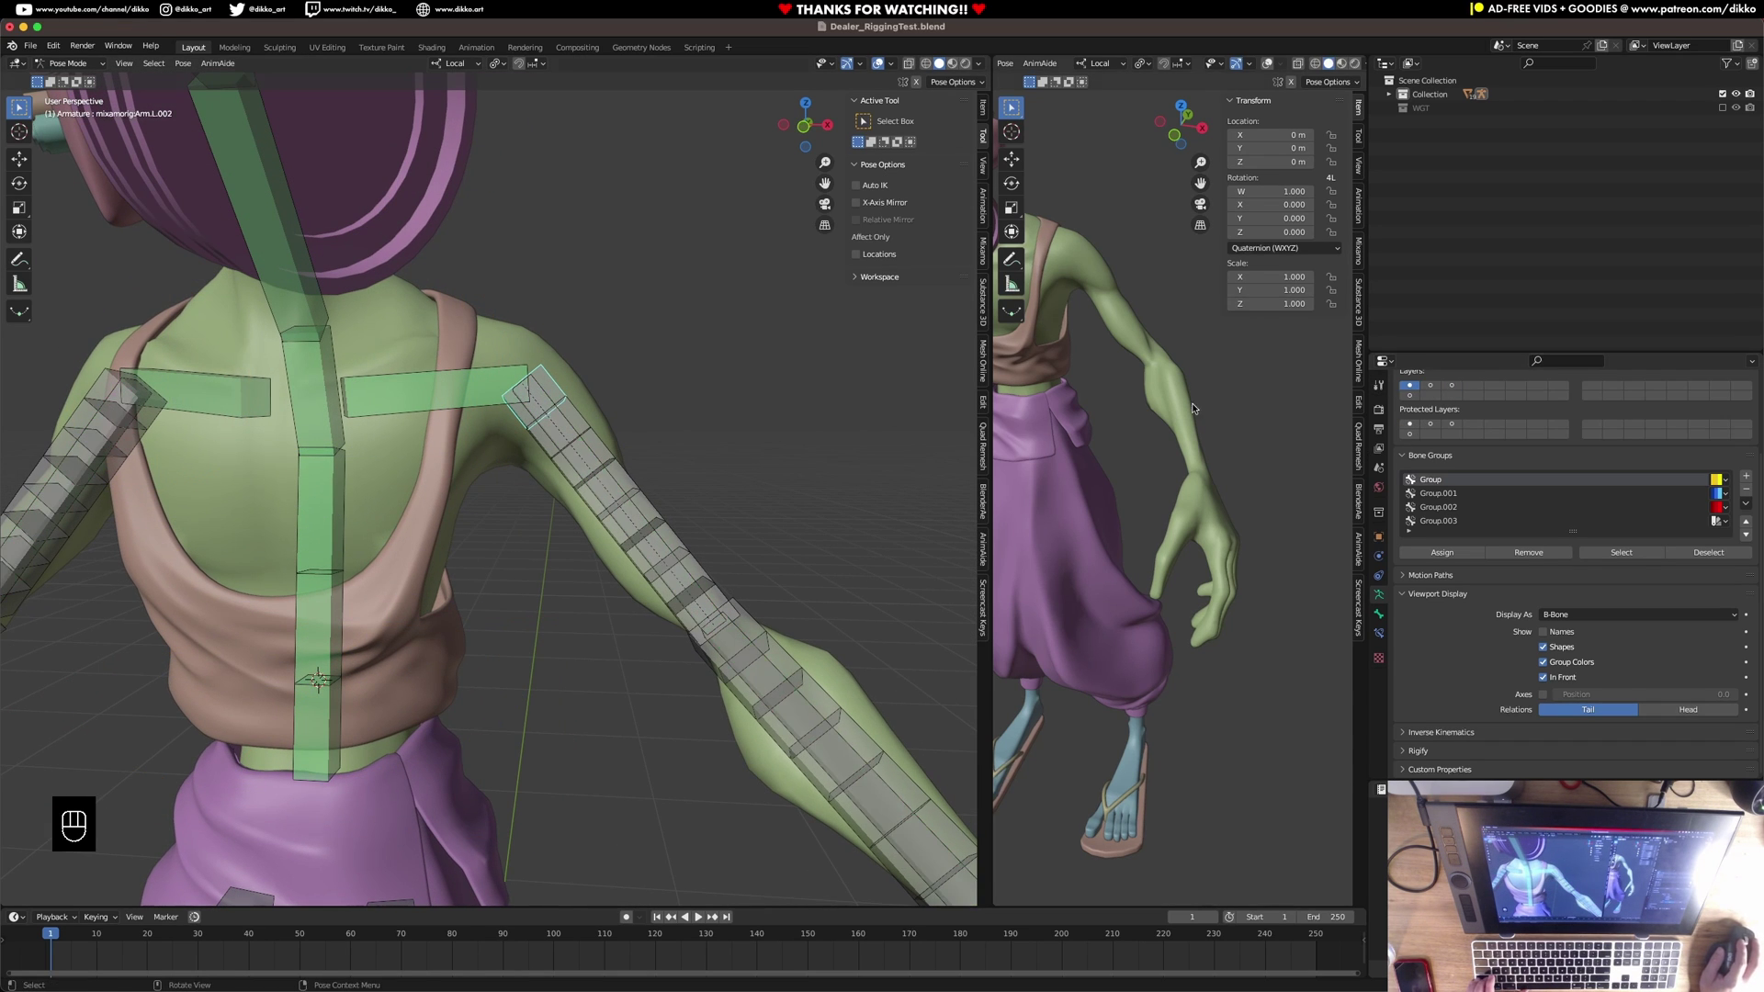
{"action": "left_click", "coordinate": [564, 429]}
{"action": "middle_click_drag", "start_coordinate": [321, 439], "coordinate": [340, 377]}
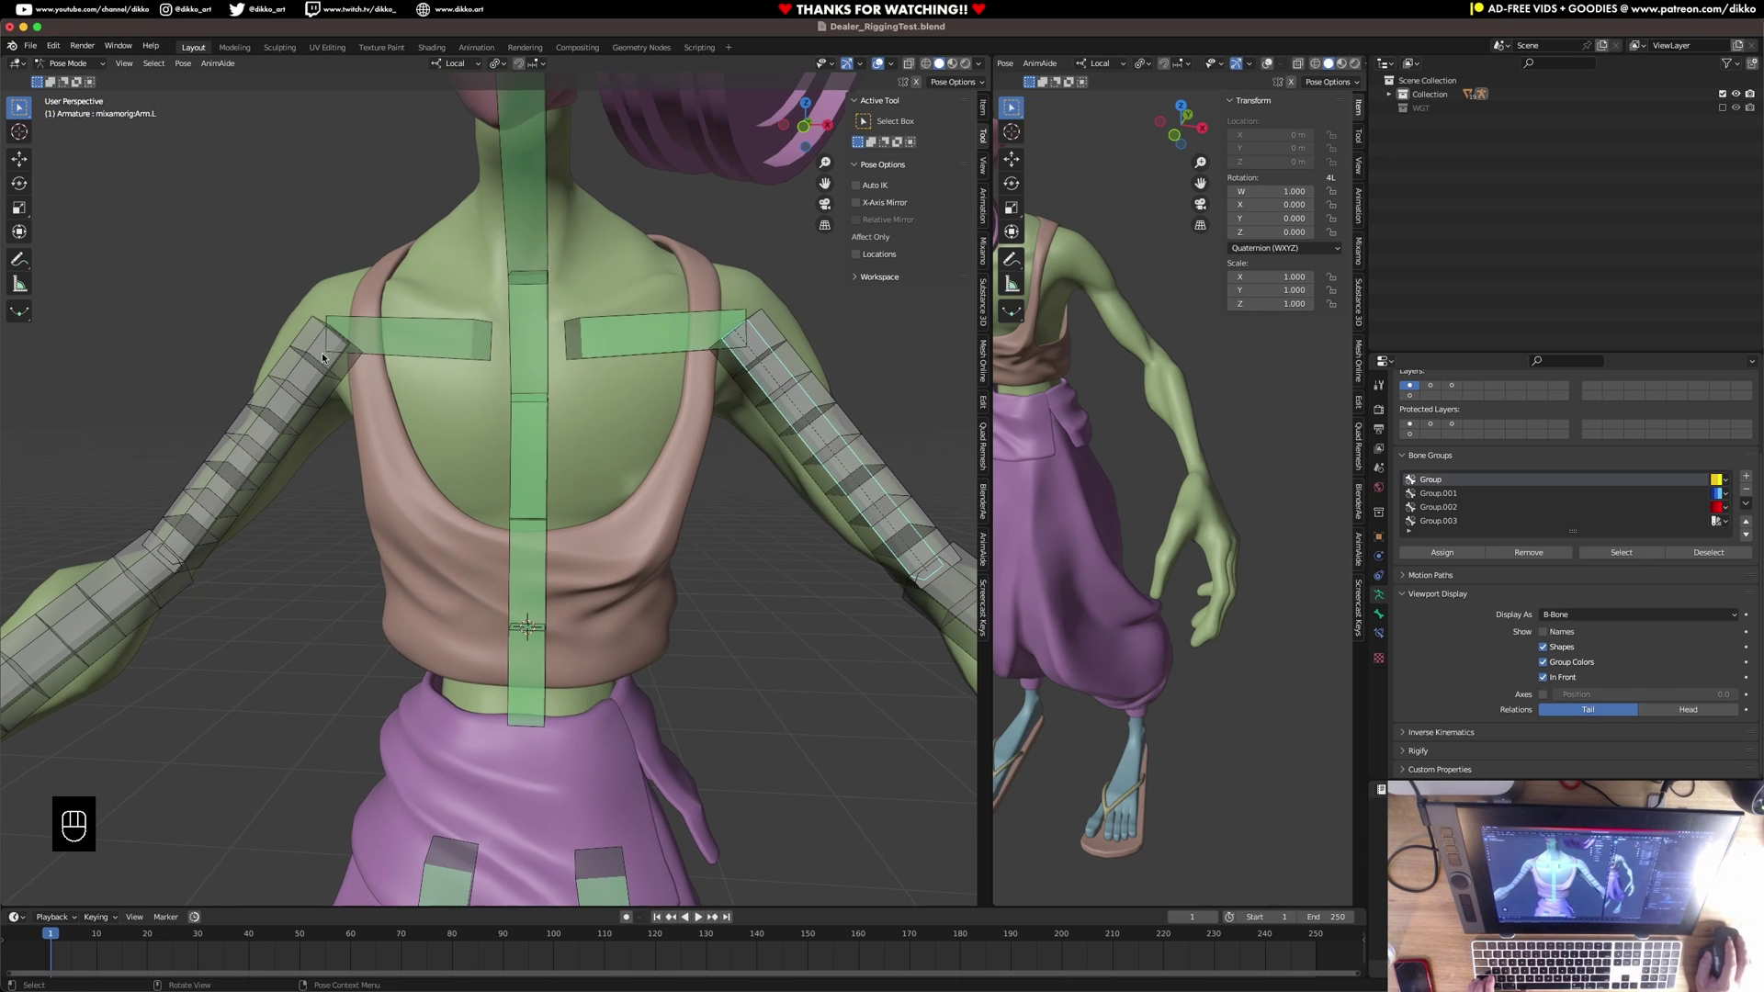
{"action": "left_click", "coordinate": [313, 350], "text": "shift"}
{"action": "left_click", "coordinate": [314, 349], "text": "shift"}
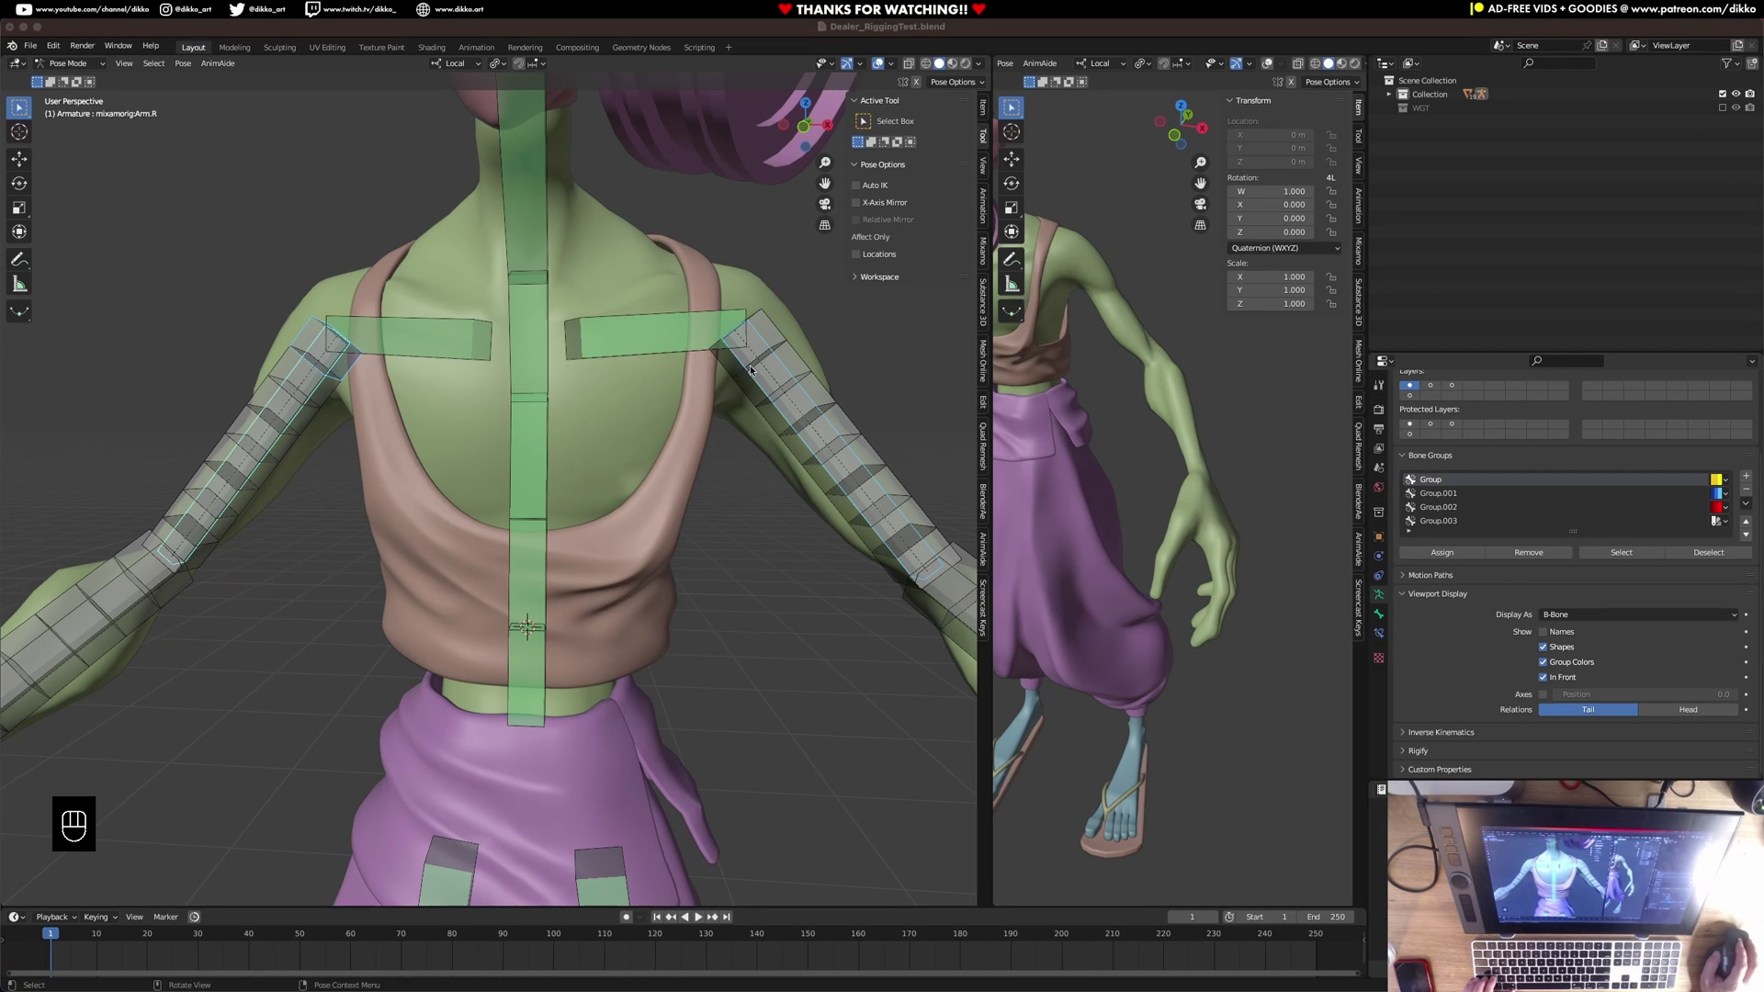
{"action": "key", "text": "h"}
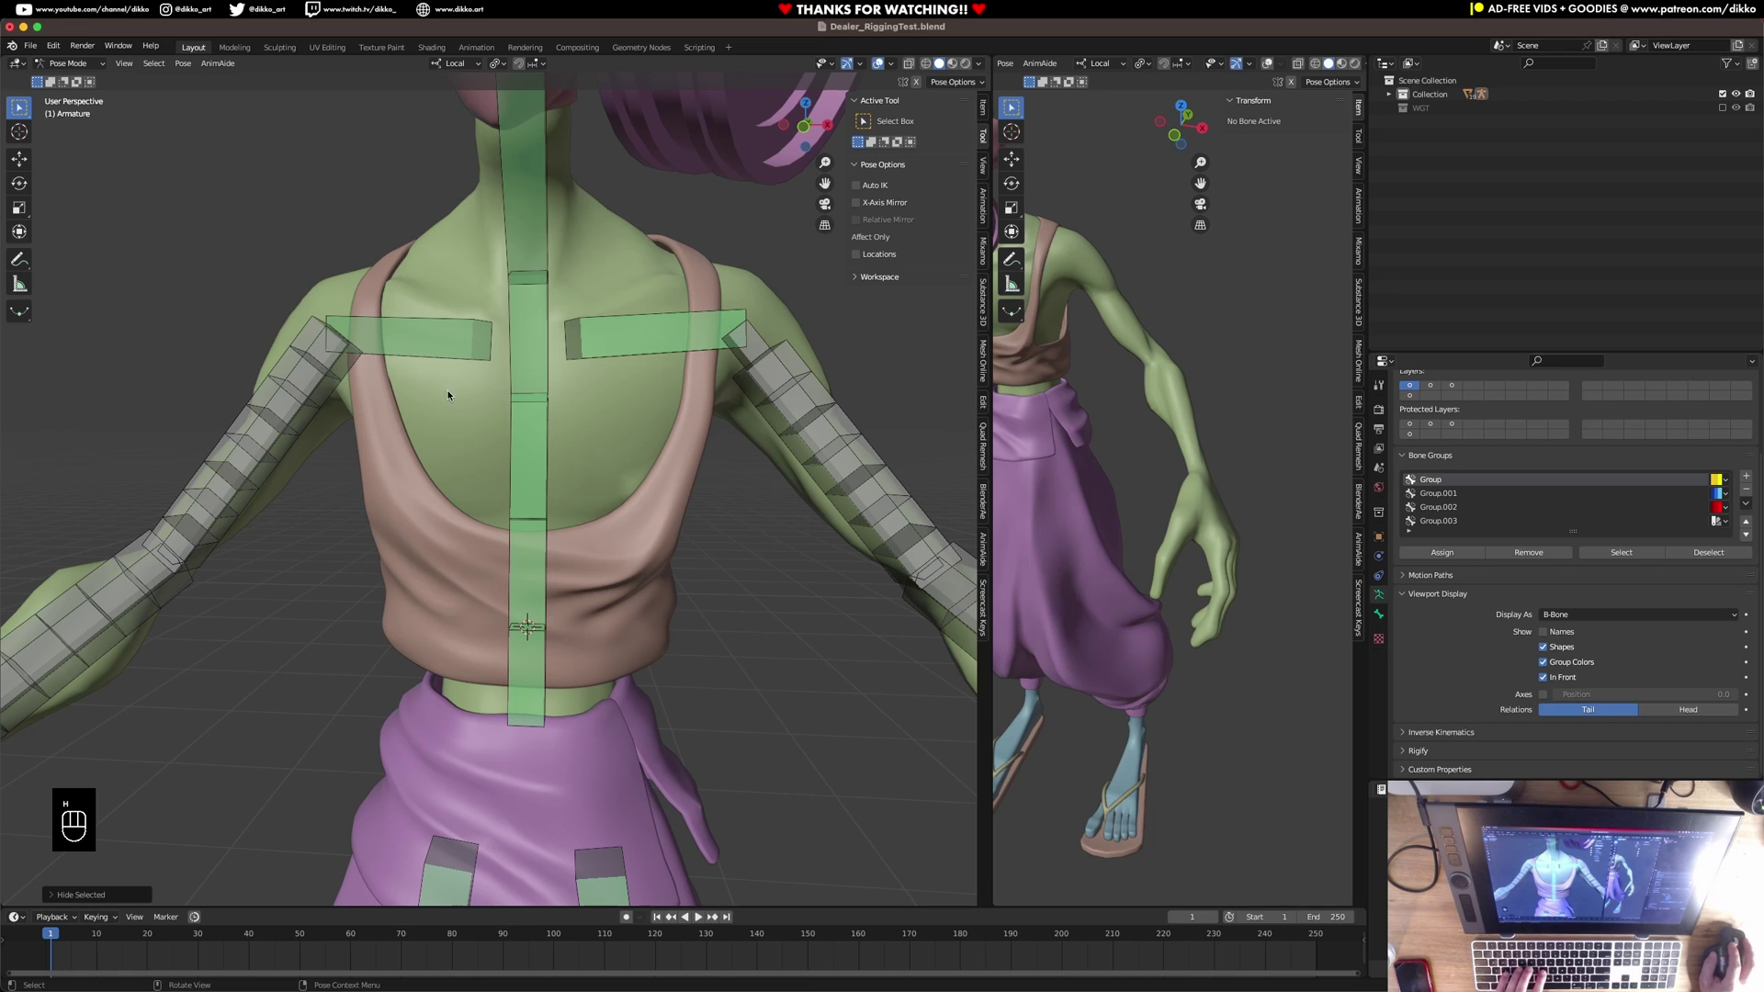
Move the original full-length left and right upper arm bones to the eighth bone layer.
{"action": "left_click", "coordinate": [331, 369]}
{"action": "left_click", "coordinate": [738, 356], "text": "shift"}
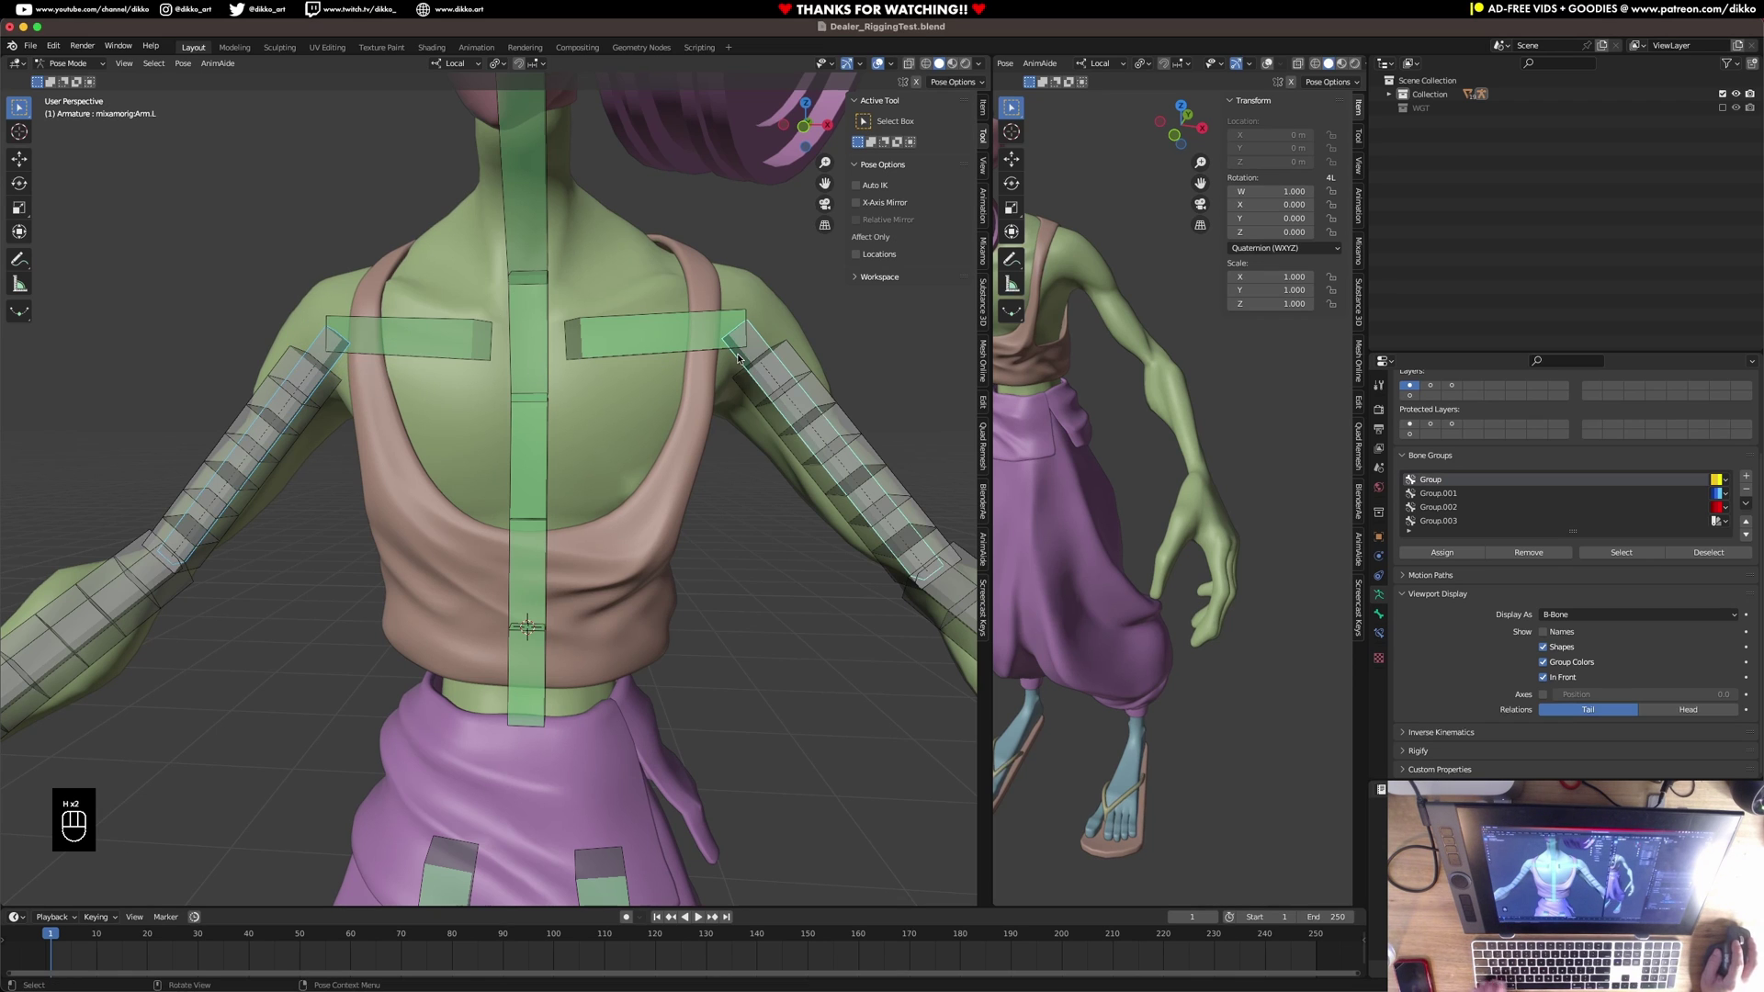
{"action": "key", "text": "m"}
{"action": "left_click", "coordinate": [830, 390]}
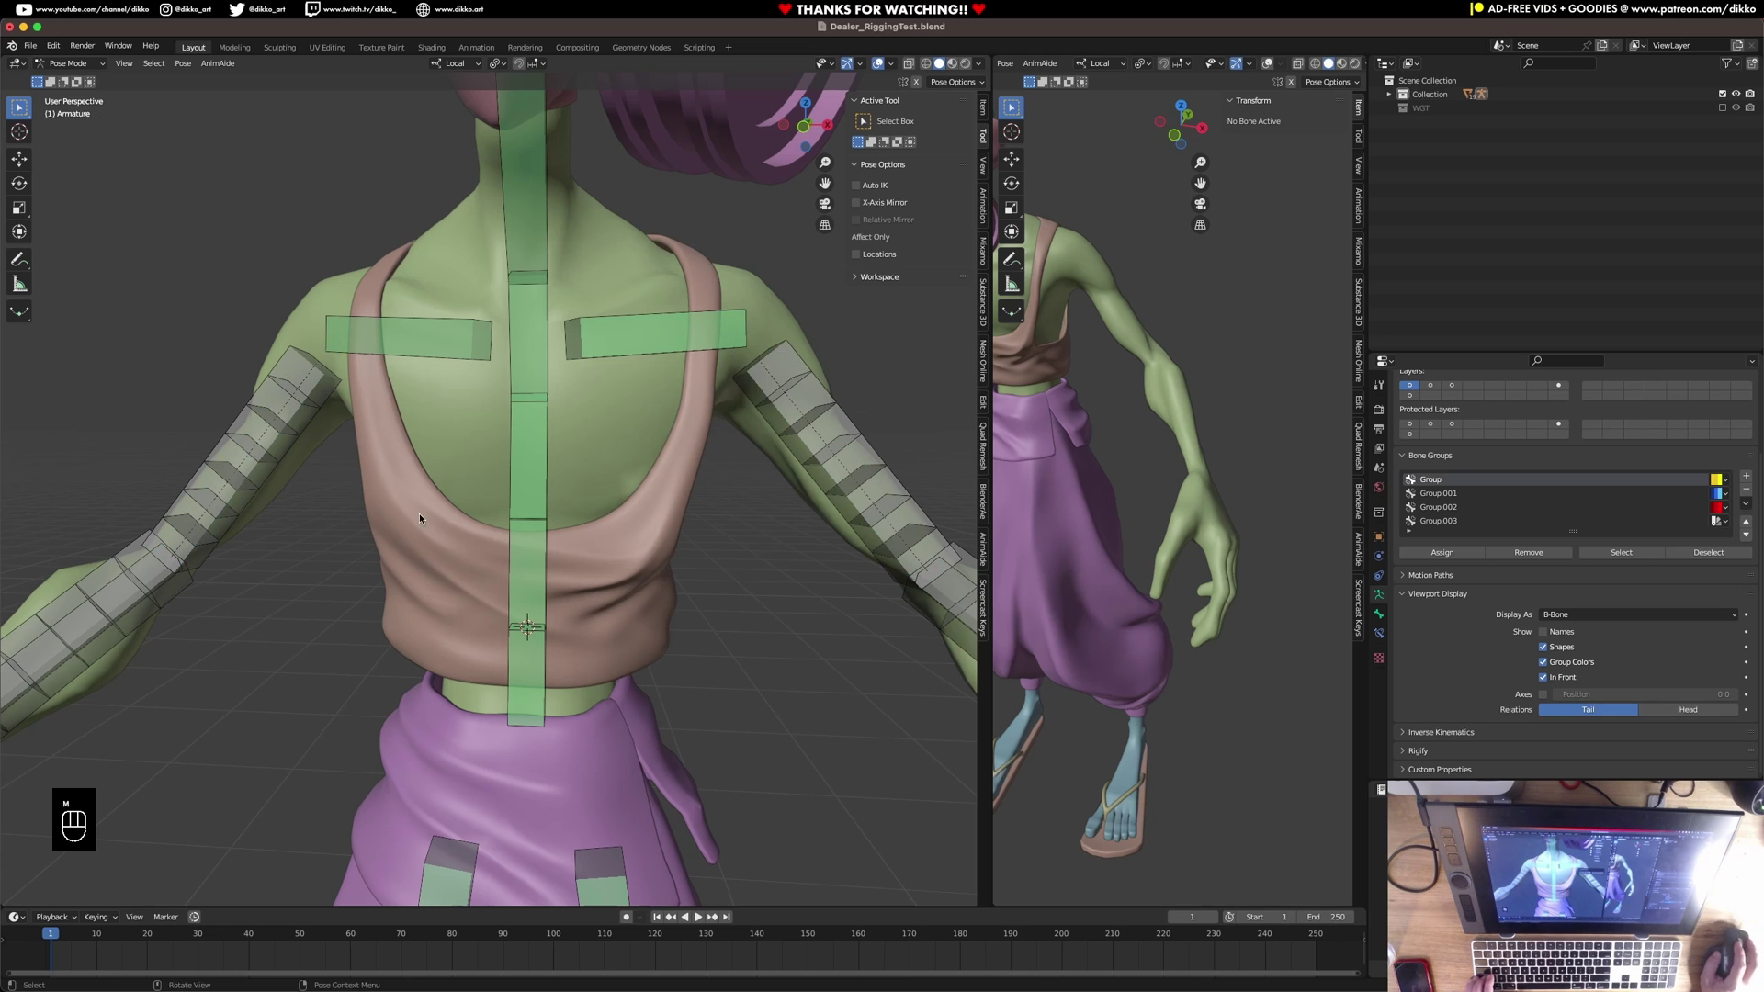
Hide the right forearm's elbow-end segment bone and move the original full-length right forearm bone to the ninth bone layer.
{"action": "middle_click_drag", "start_coordinate": [419, 513], "coordinate": [313, 460]}
{"action": "left_click", "coordinate": [276, 451]}
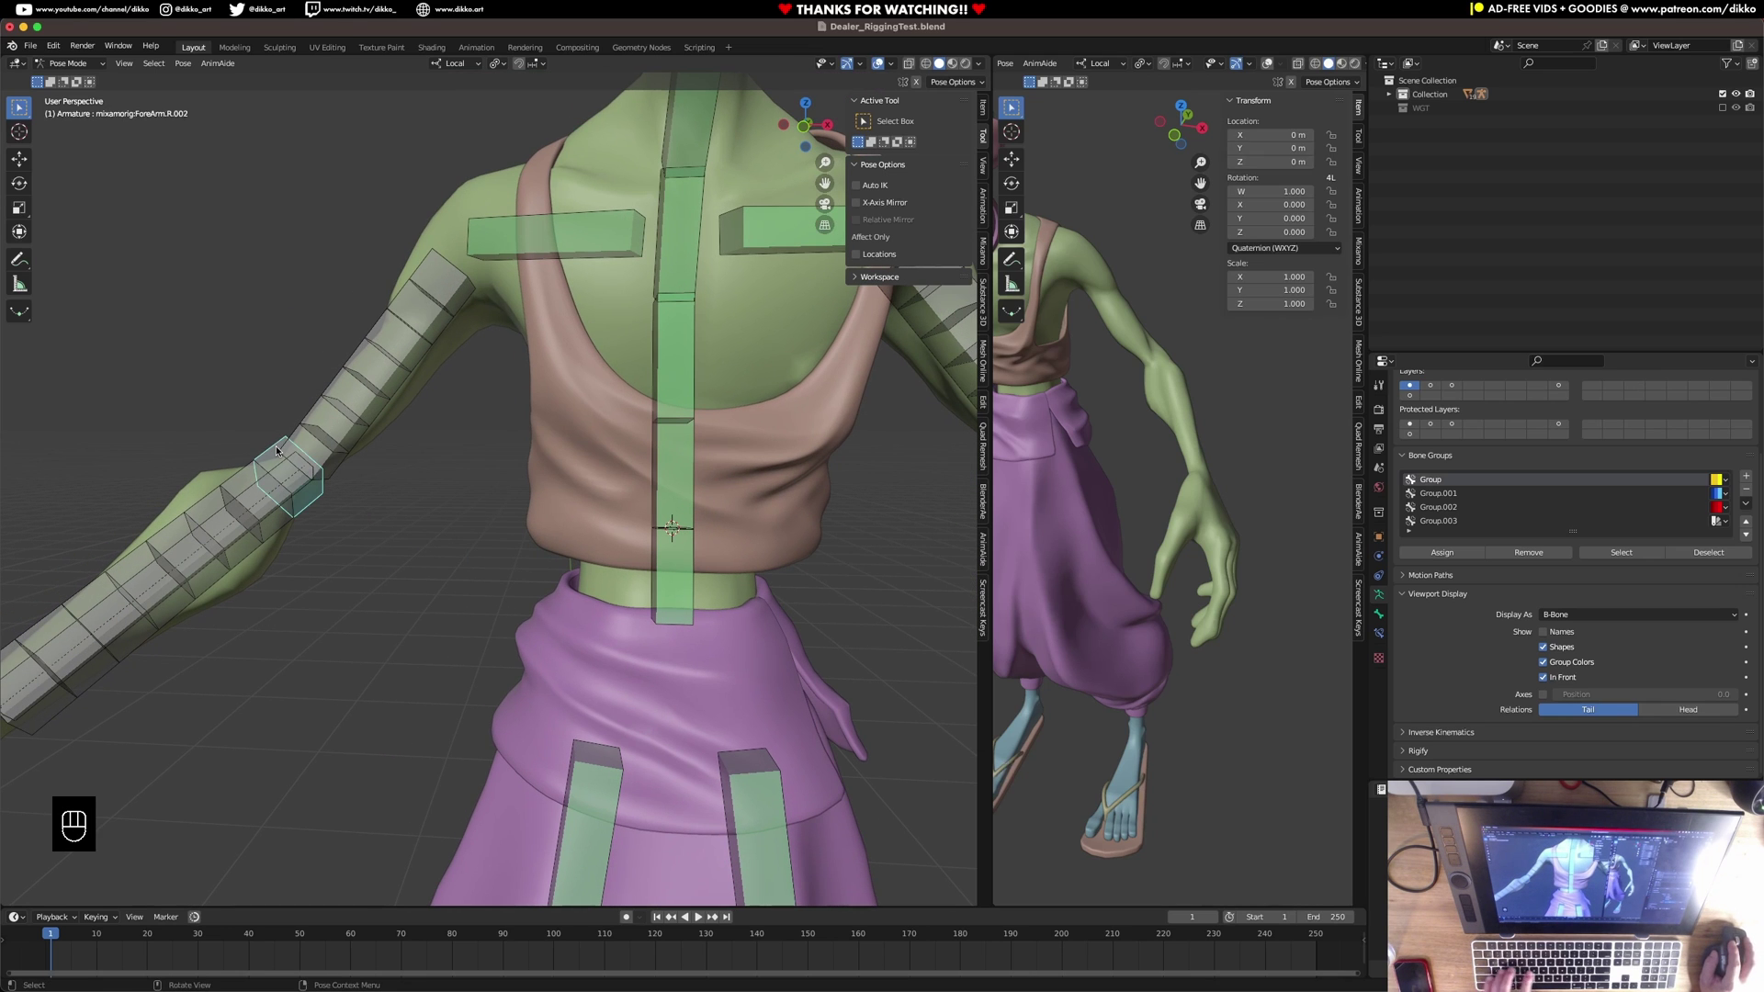
{"action": "left_click", "coordinate": [287, 475]}
{"action": "key", "text": "m"}
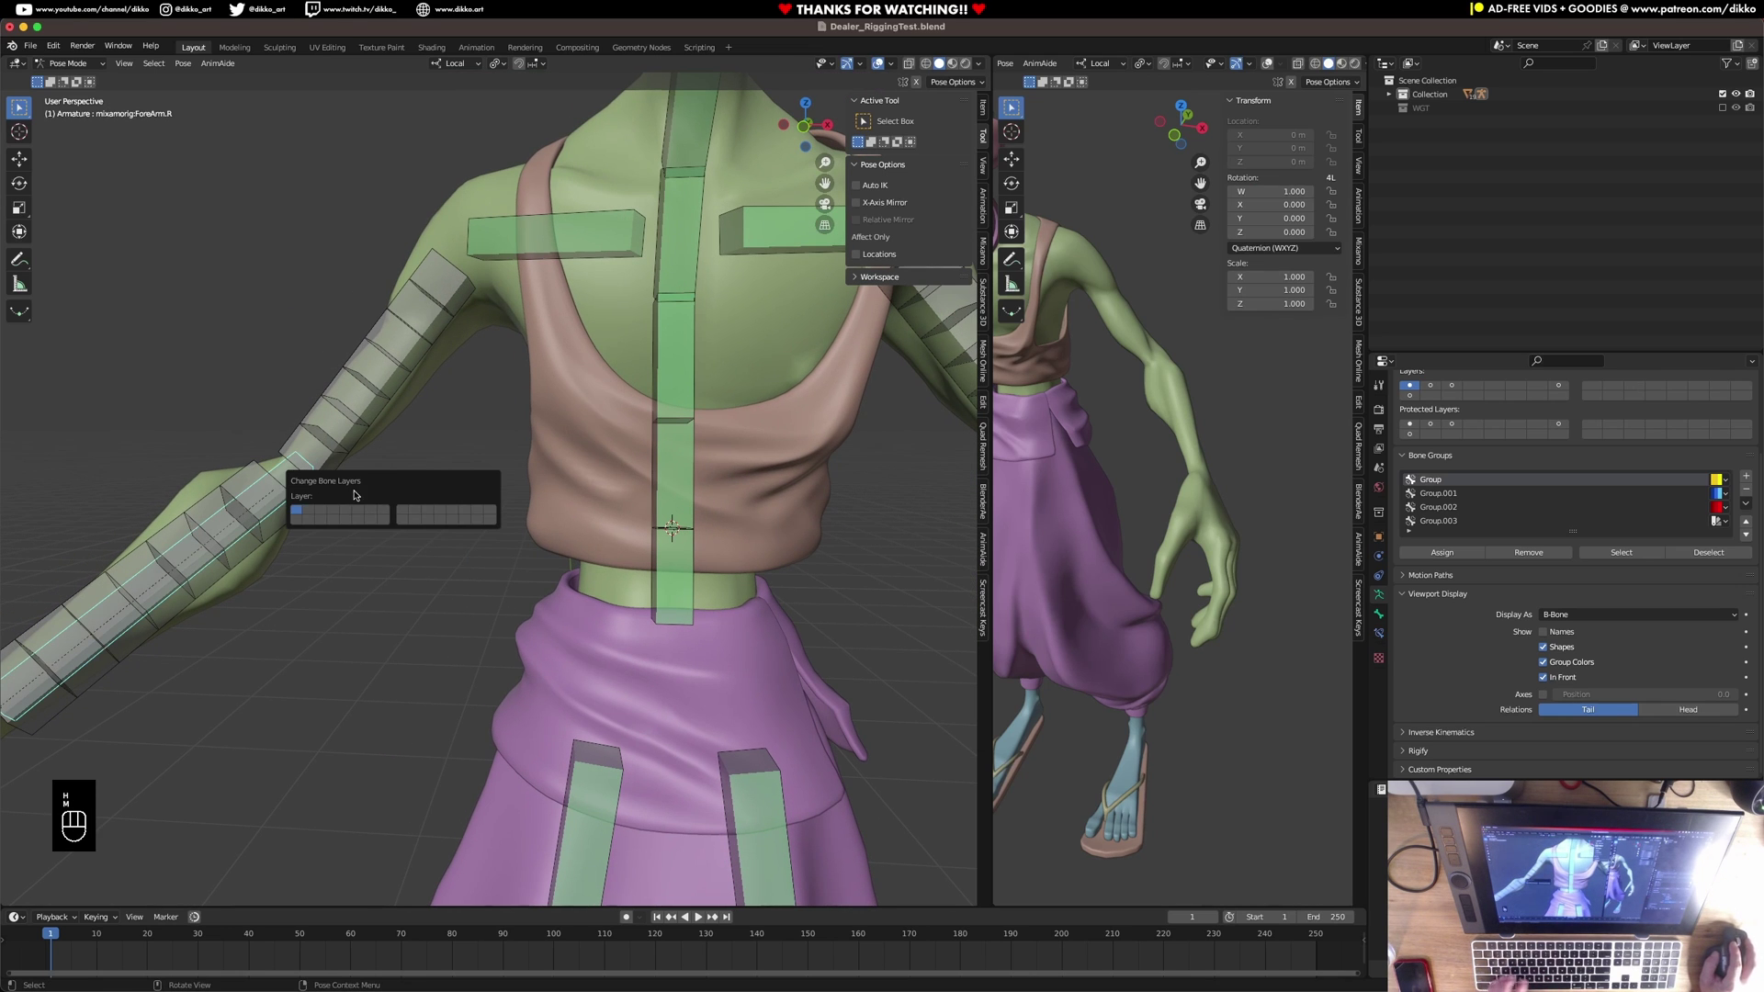
{"action": "left_click", "coordinate": [402, 509]}
Hide the left forearm's elbow-end segment bone and move the original full-length left forearm bone to the ninth bone layer.
{"action": "middle_click_drag", "start_coordinate": [702, 503], "coordinate": [341, 533], "text": "shift"}
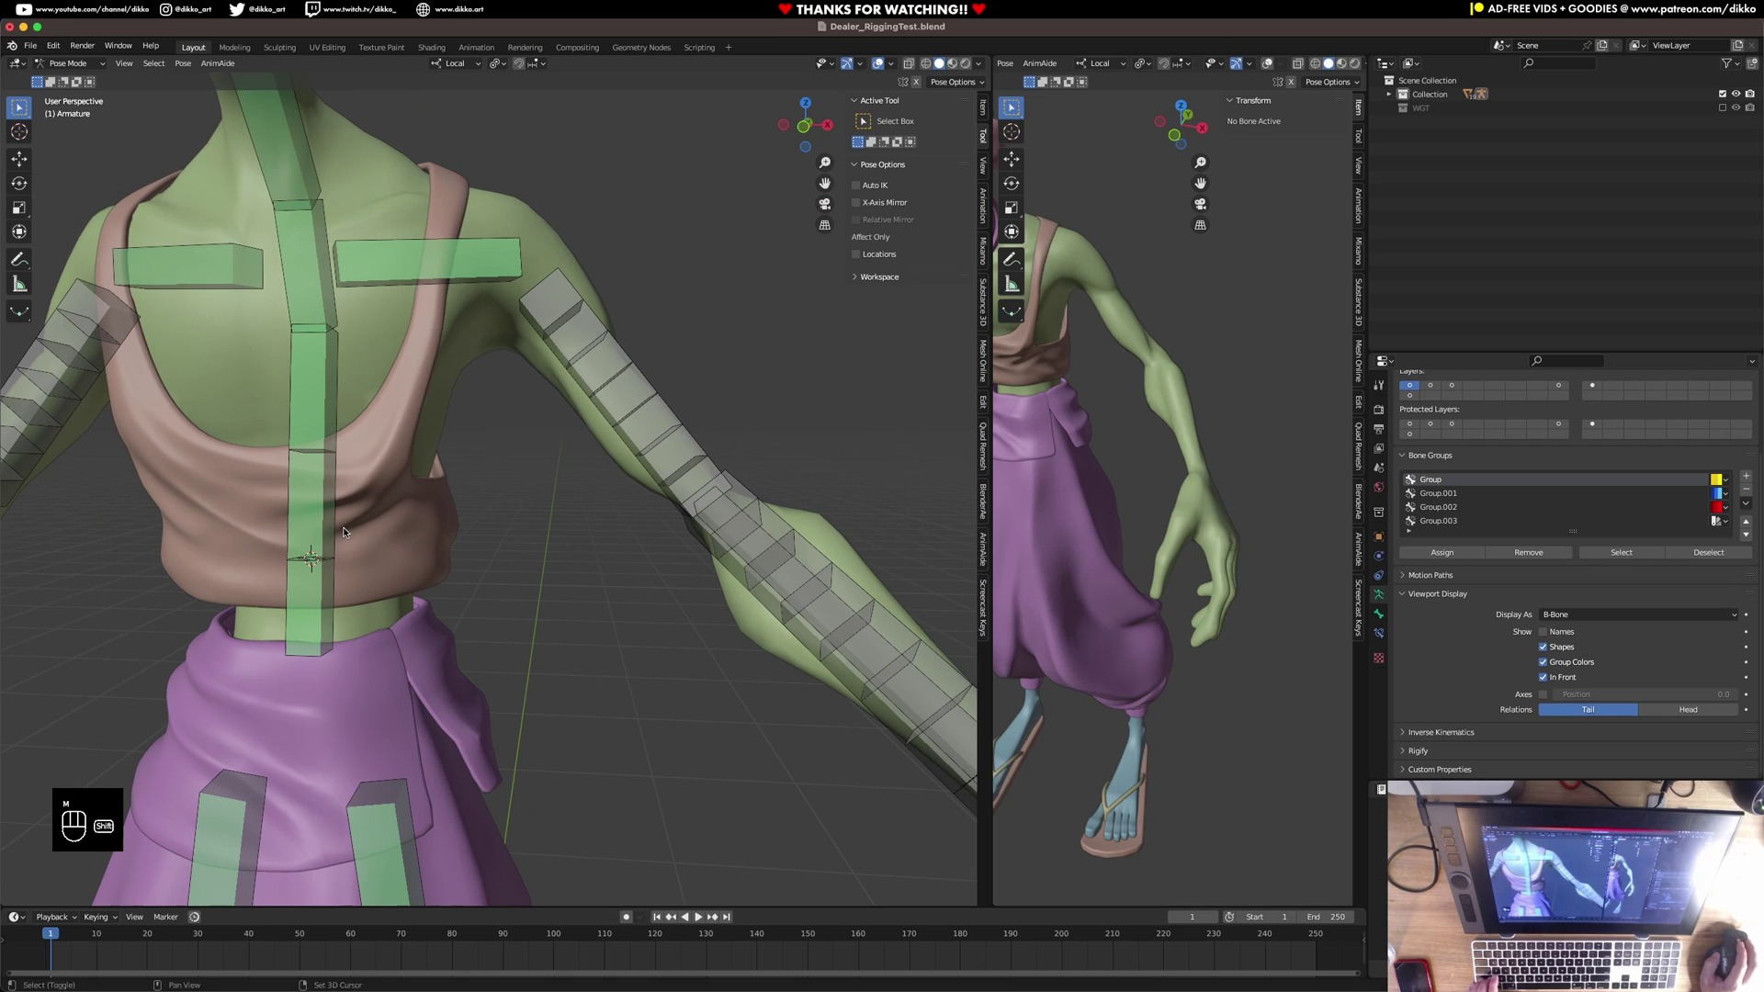
{"action": "left_click", "coordinate": [700, 524]}
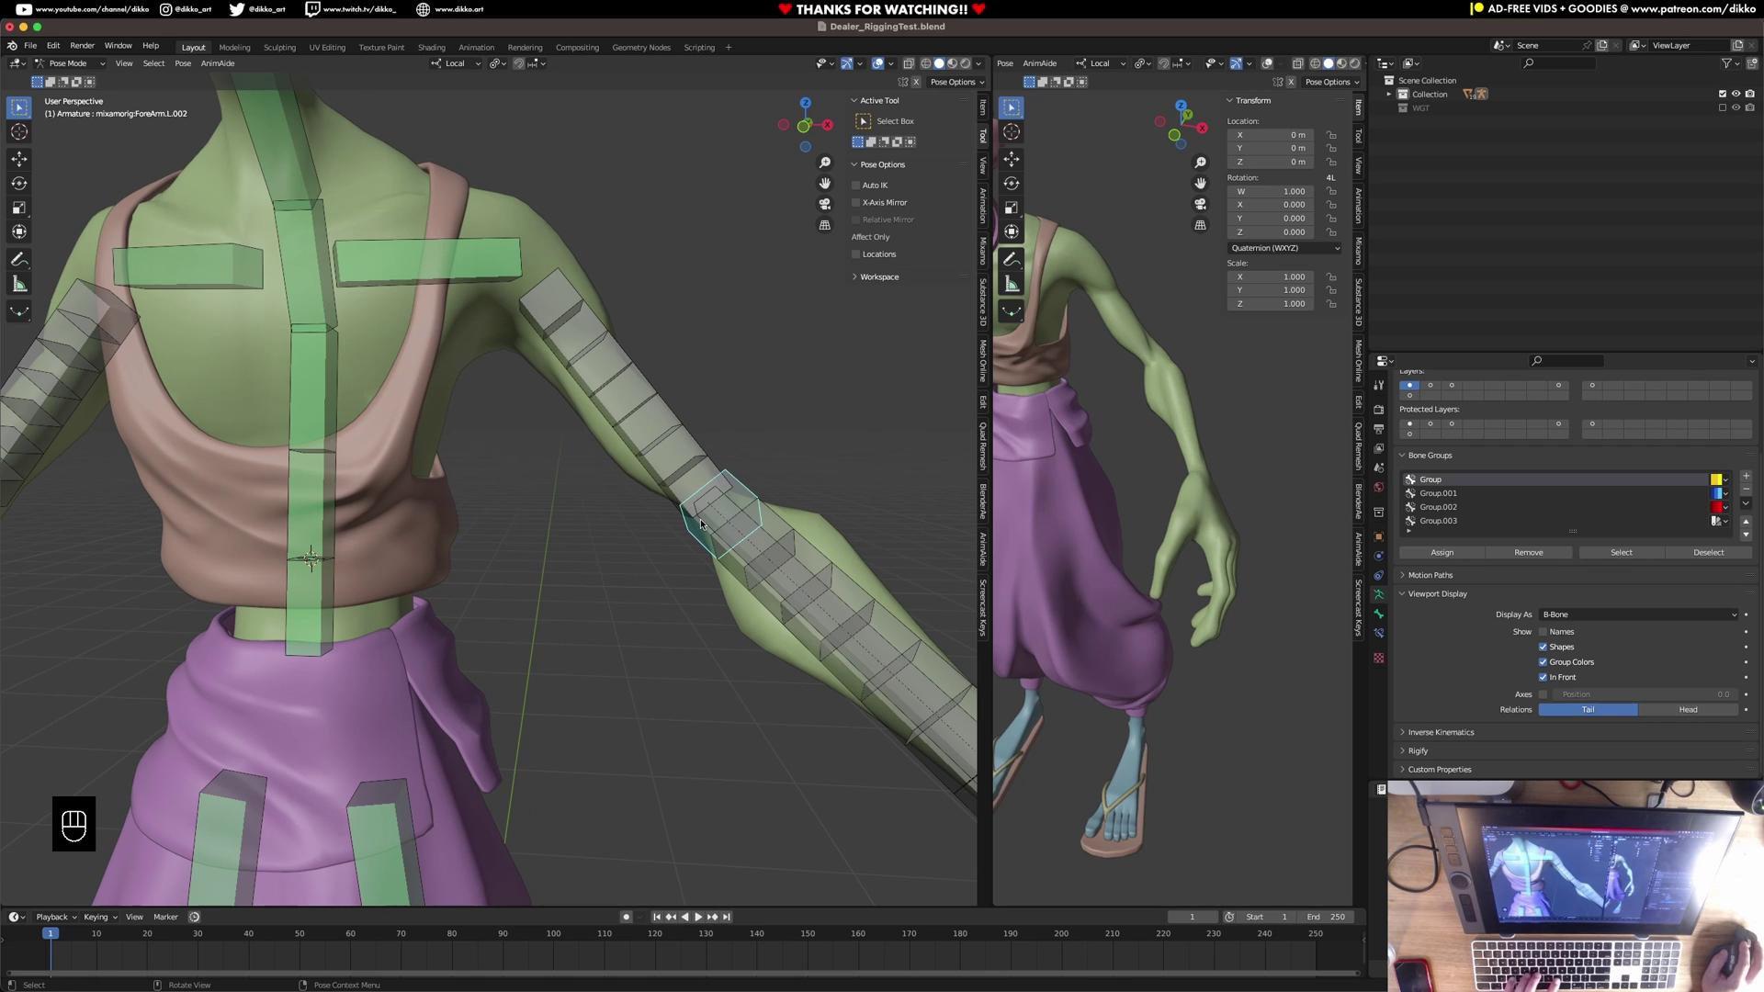
{"action": "key", "text": "h"}
{"action": "left_click", "coordinate": [700, 523]}
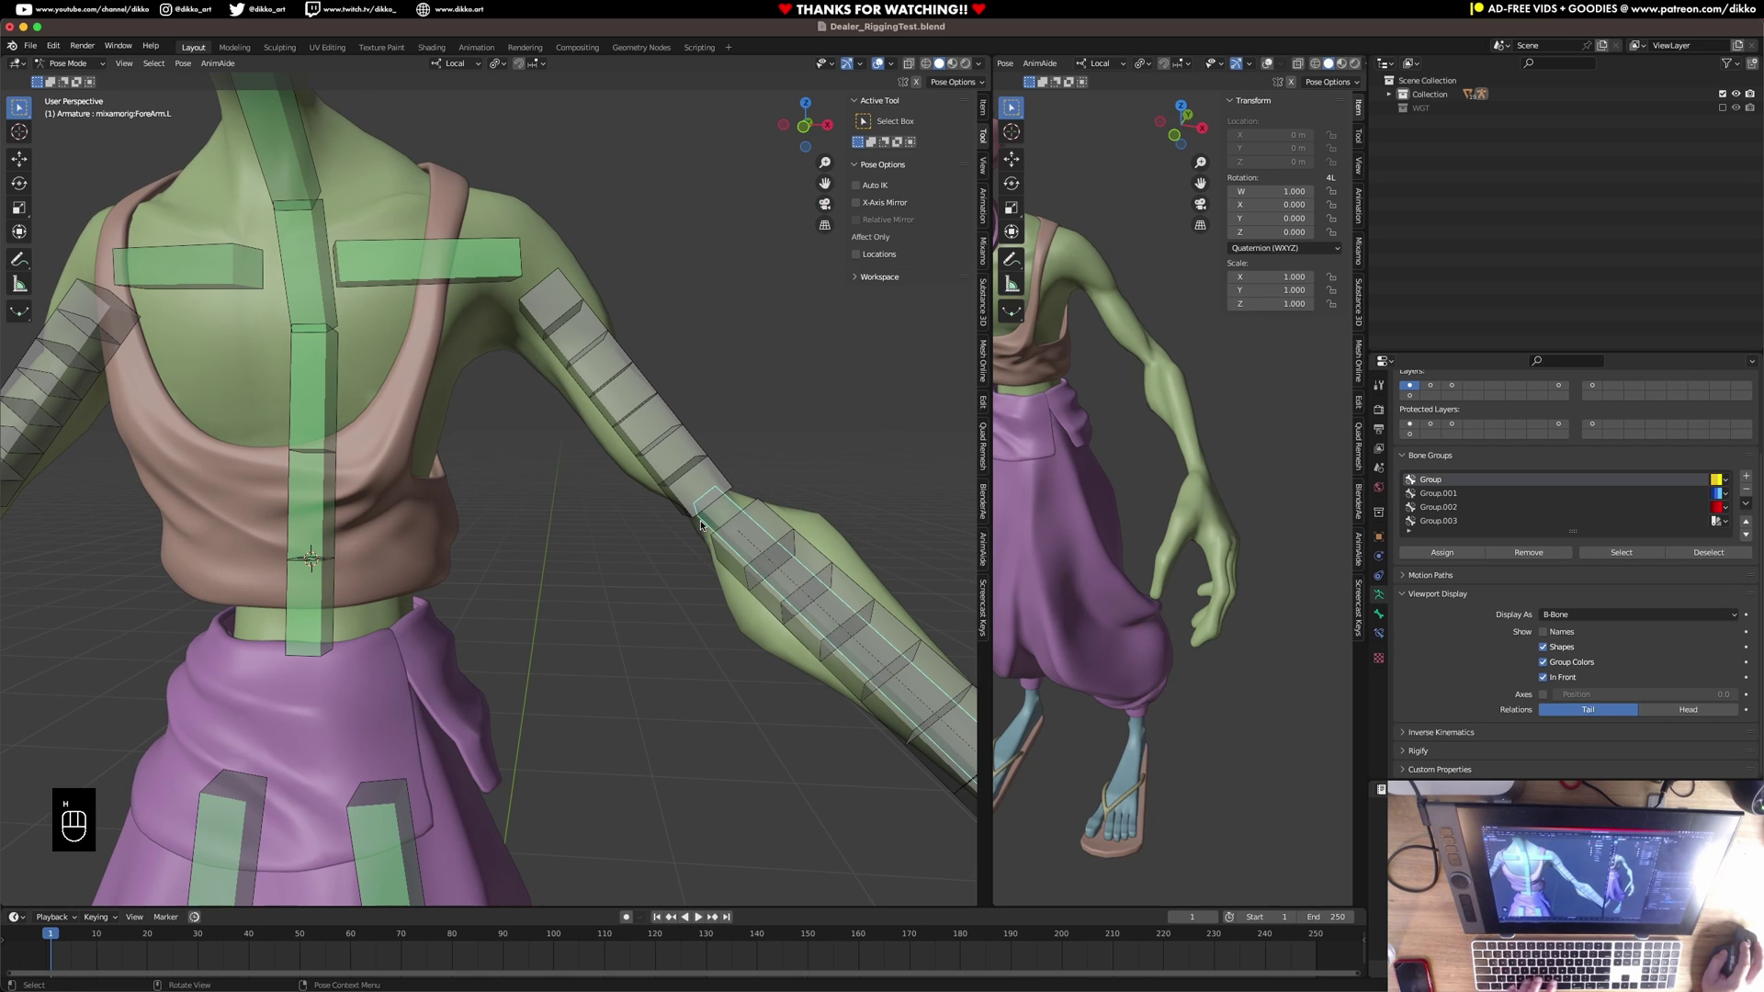
{"action": "key", "text": "m"}
{"action": "left_click", "coordinate": [817, 559]}
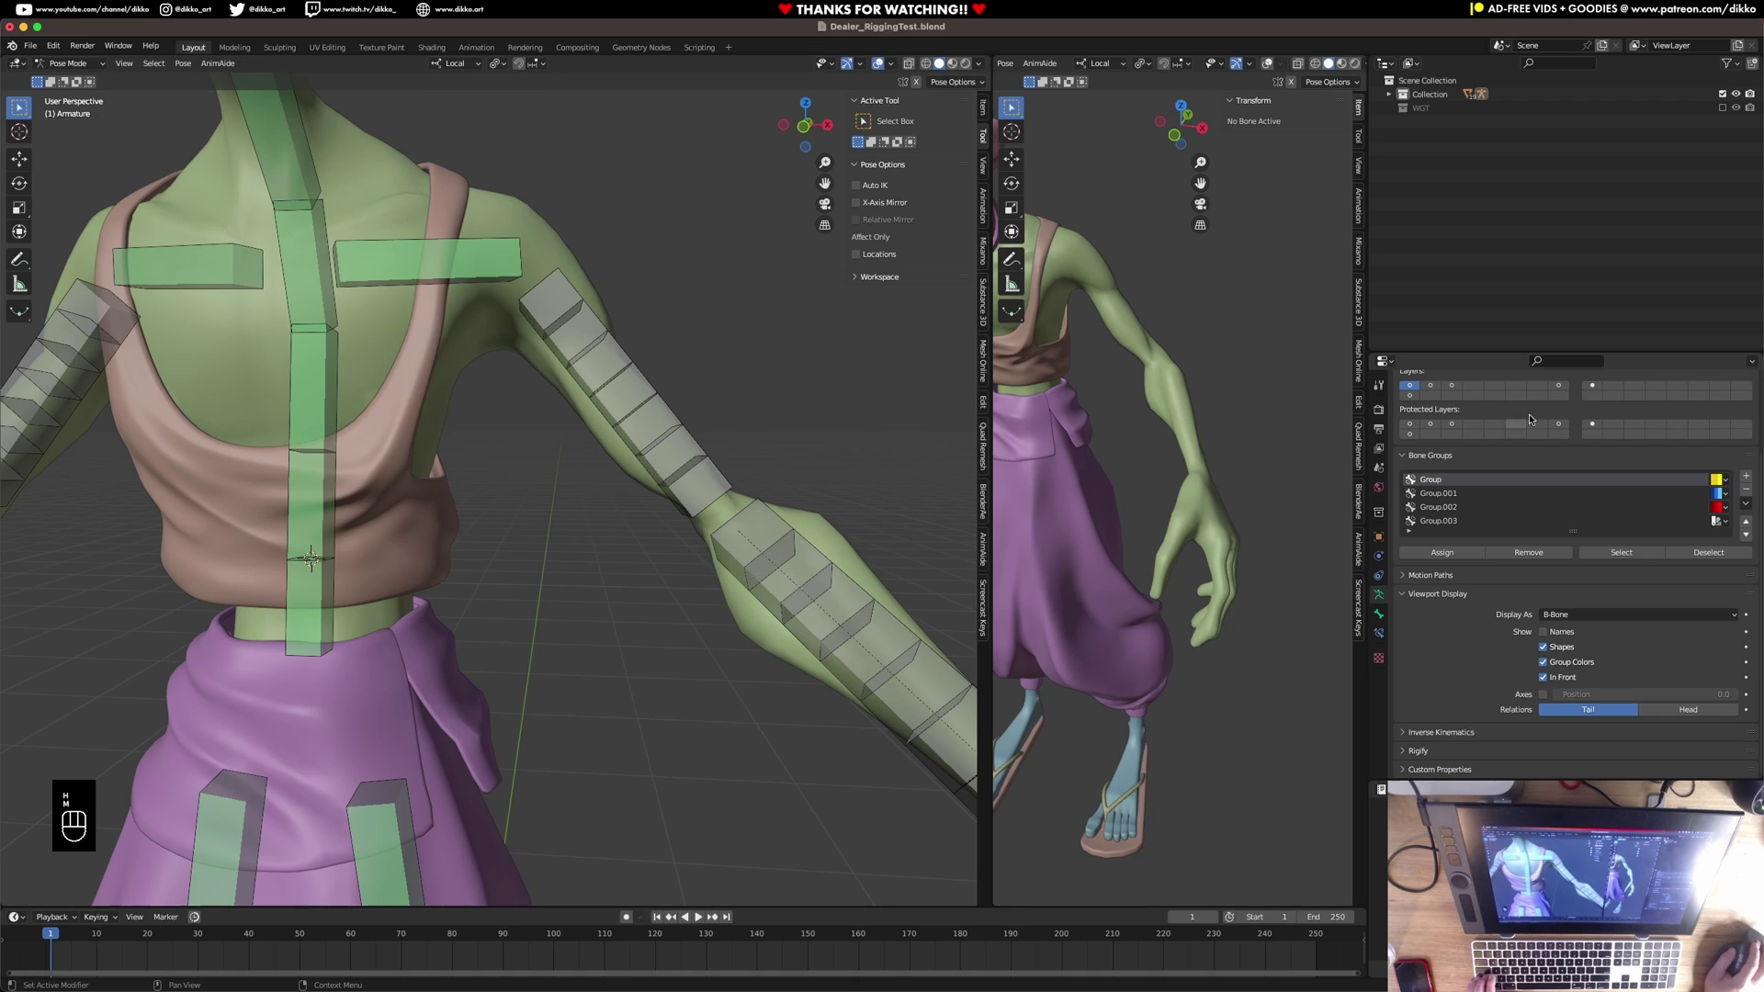
Show the eighth bone layer and move both original upper arm bones from it to the ninth layer.
{"action": "left_click", "coordinate": [1559, 386]}
{"action": "left_click", "coordinate": [623, 405]}
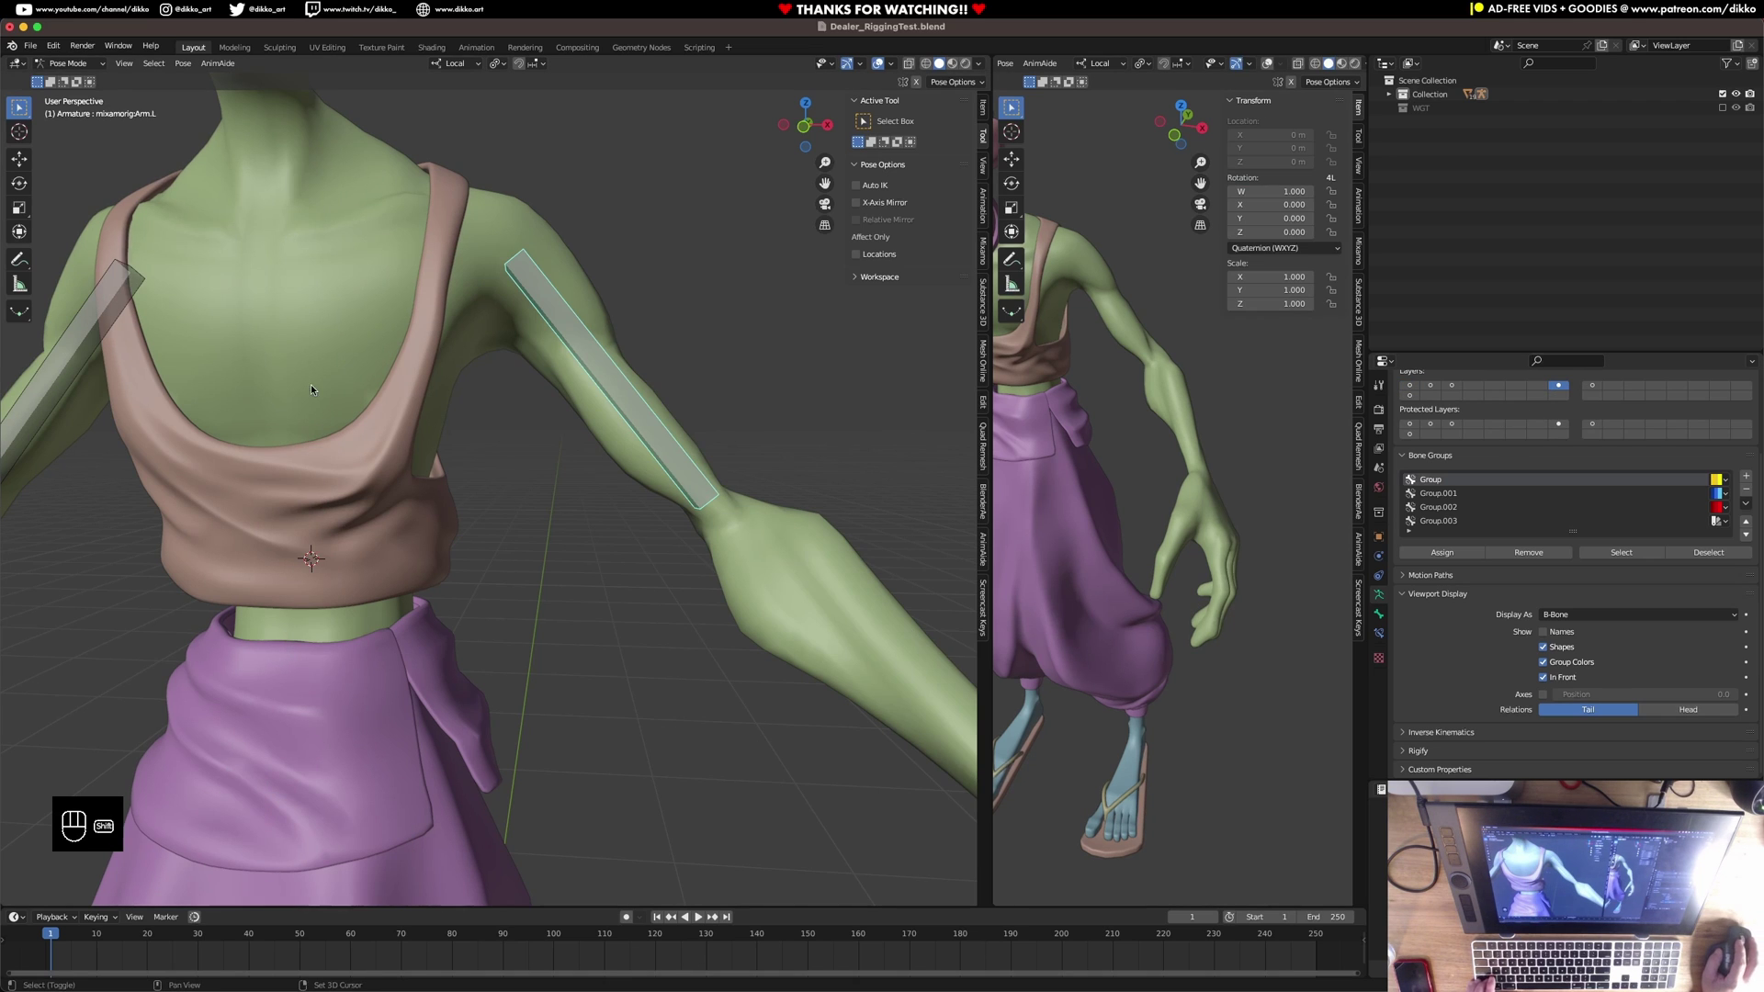
{"action": "left_click", "coordinate": [106, 295], "text": "shift"}
{"action": "key", "text": "m"}
{"action": "left_click", "coordinate": [213, 328]}
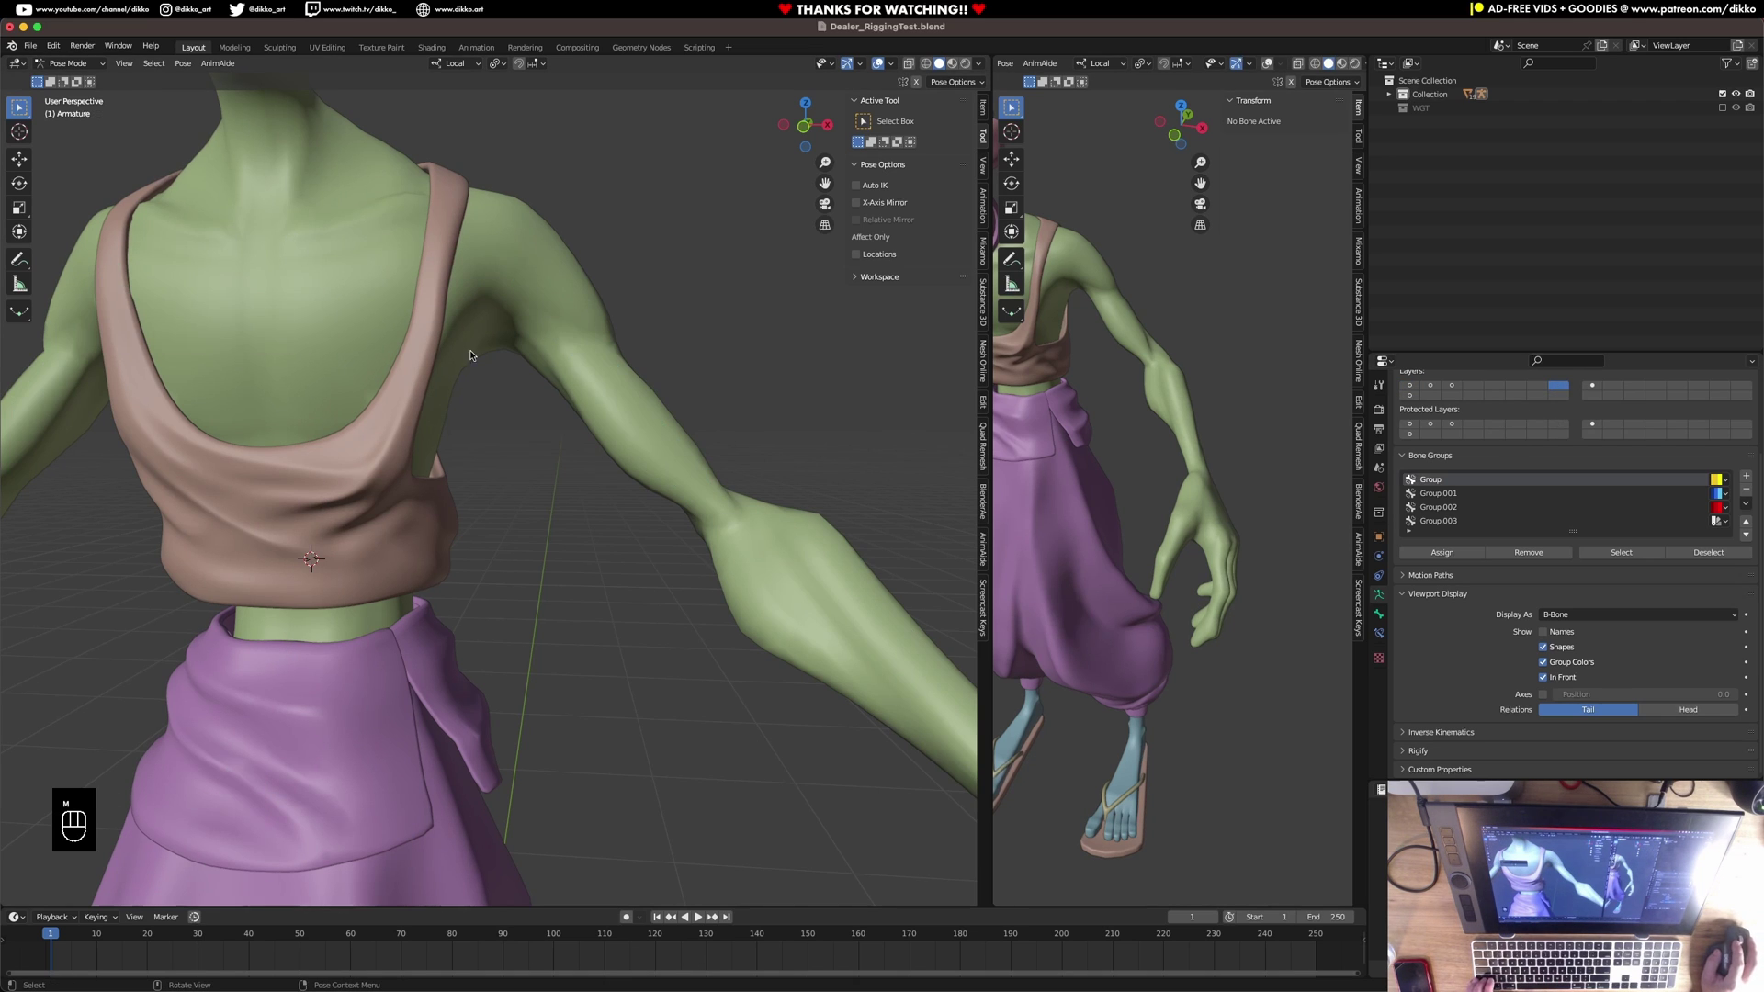
Show the armature's first and third bone layers and reveal the hidden segment bones.
{"action": "left_click", "coordinate": [1410, 387]}
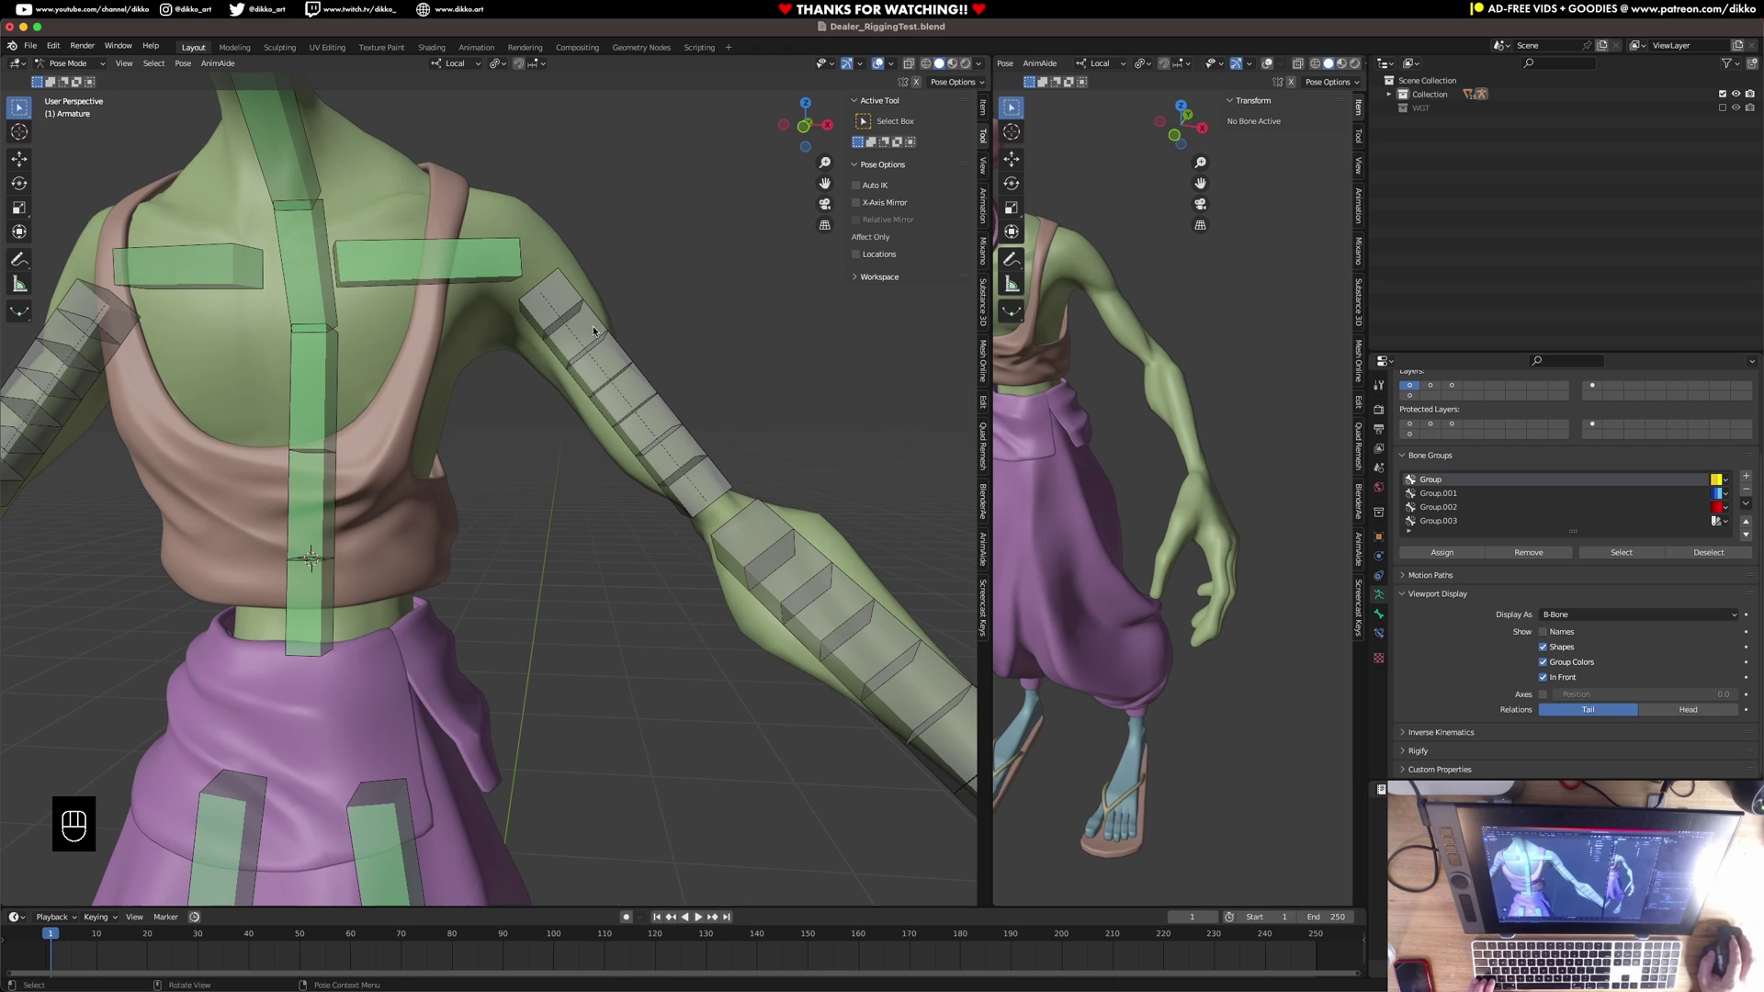
{"action": "key", "text": "alt+h"}
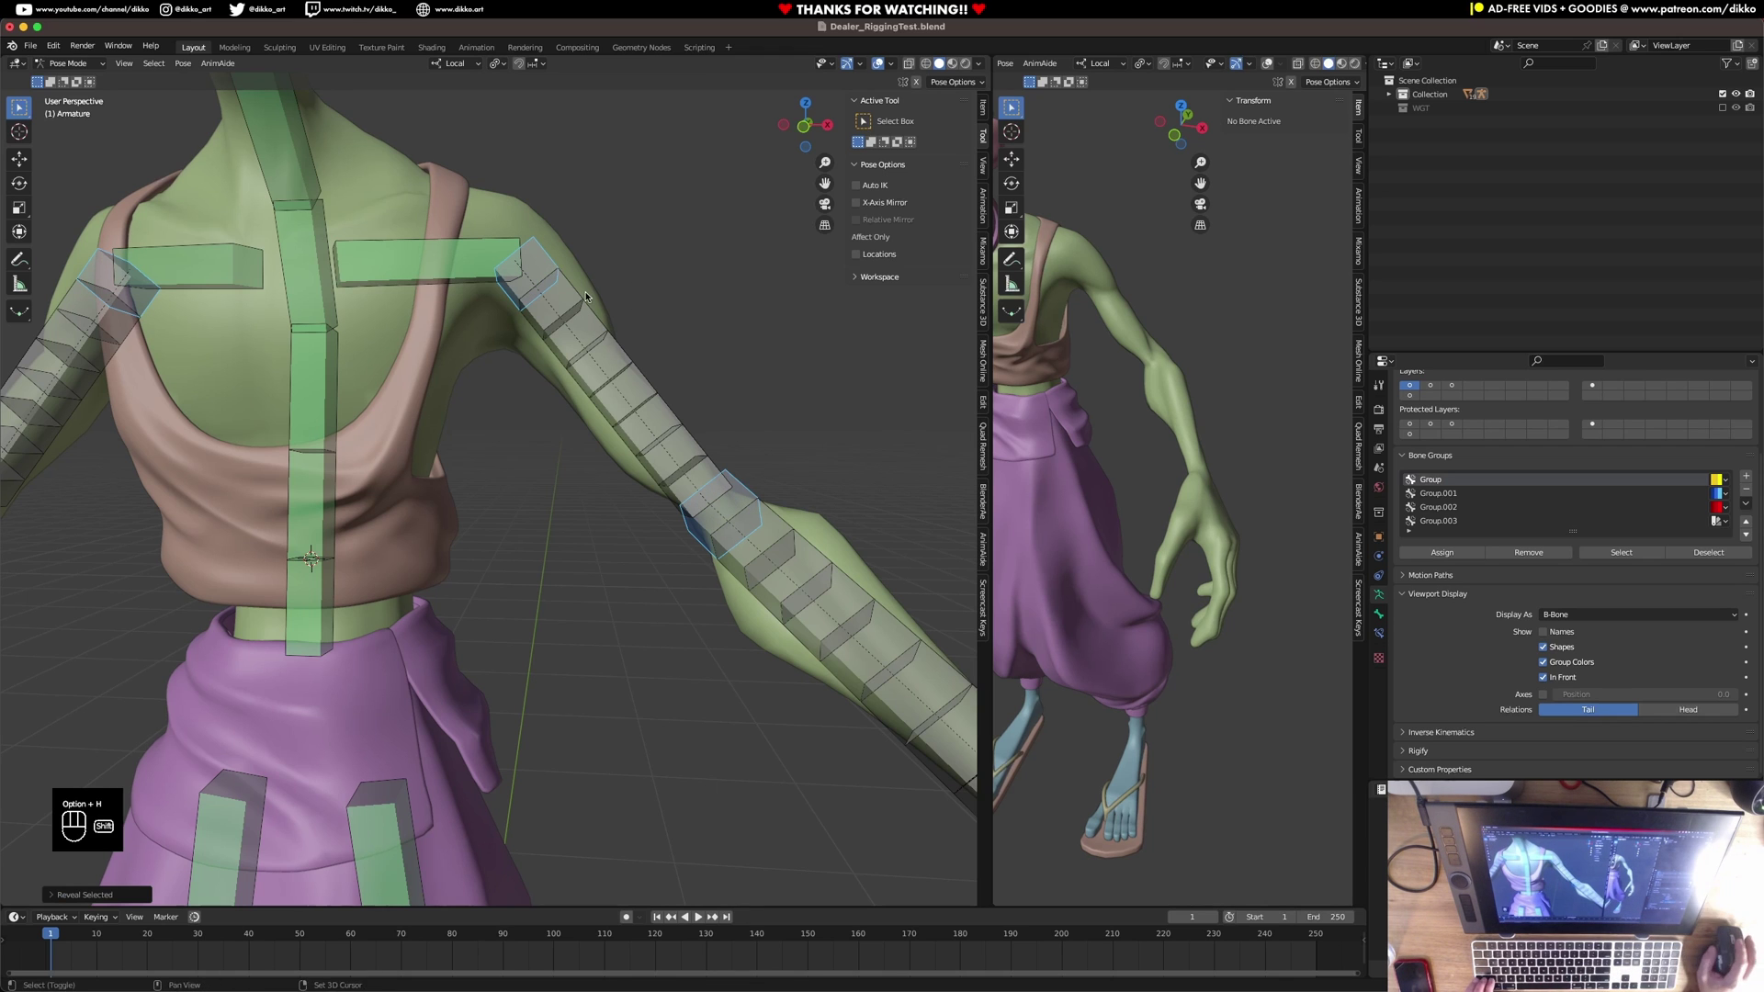
{"action": "middle_click_drag", "start_coordinate": [585, 297], "coordinate": [611, 303]}
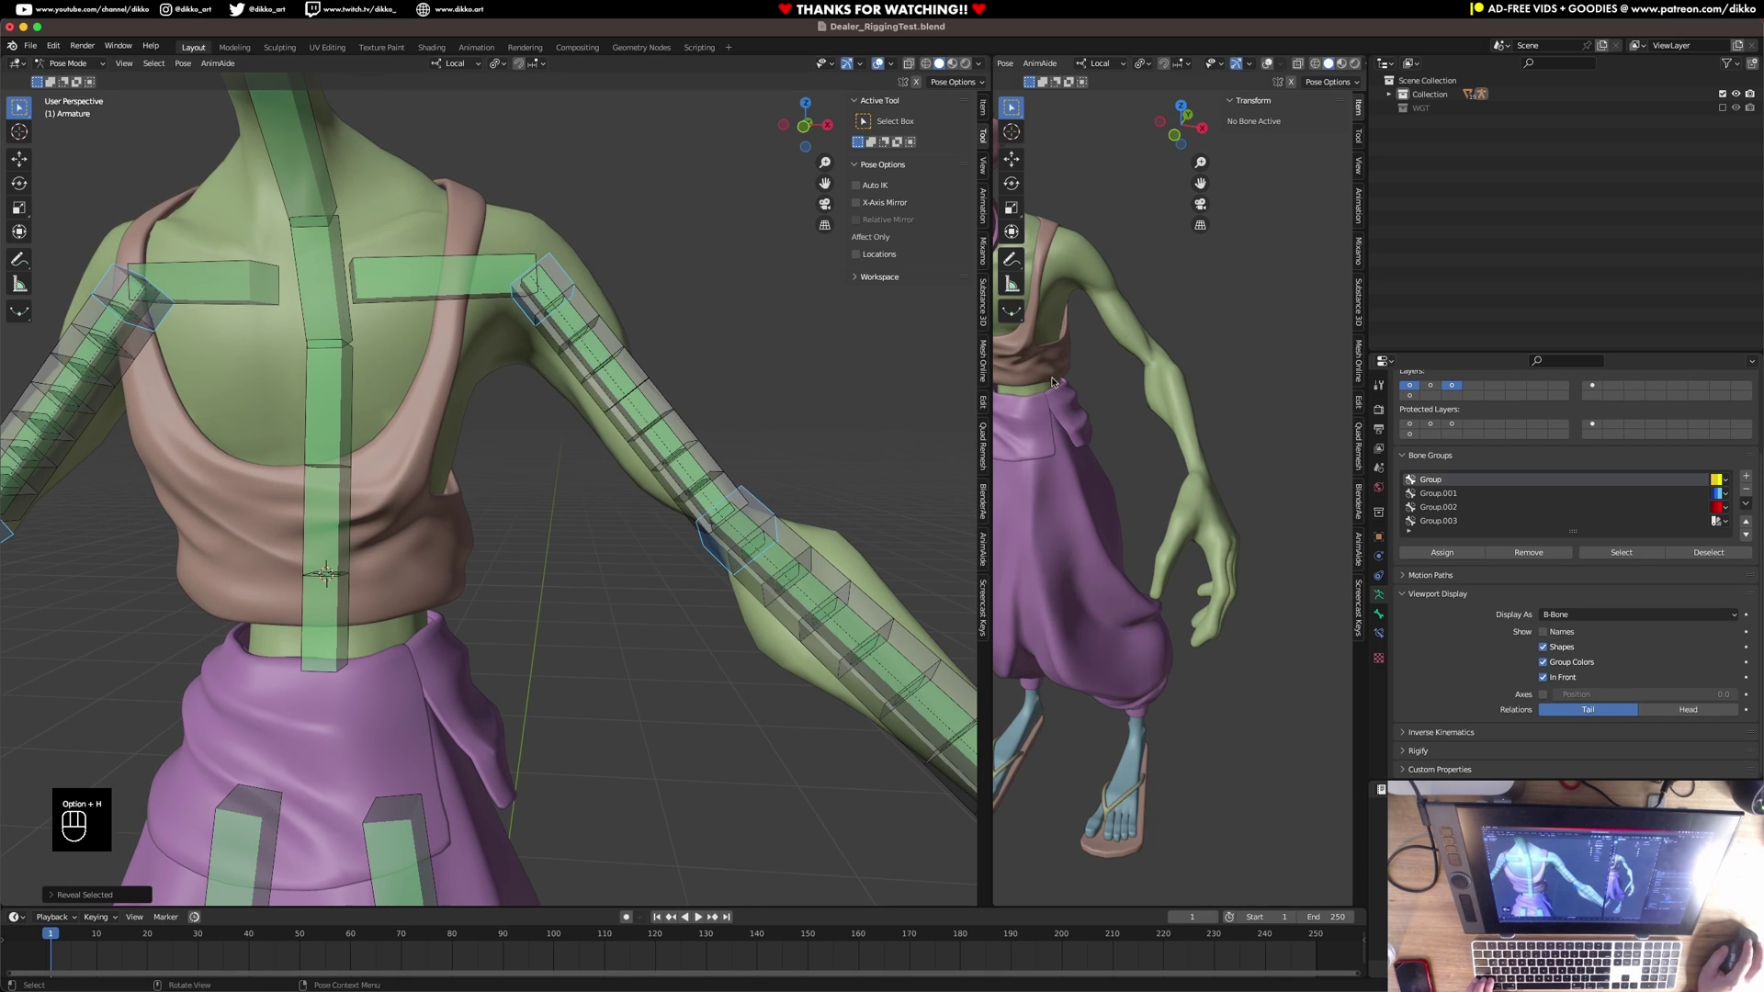
{"action": "left_click", "coordinate": [1451, 386], "text": "shift"}
Add a Copy Transforms constraint to the left upper arm's shoulder-end segment bone, targeting the upper arm's bendy bone.
{"action": "scroll", "coordinate": [542, 310], "scroll_direction": "up", "scroll_amount": 2}
{"action": "middle_click_drag", "start_coordinate": [542, 310], "coordinate": [560, 364]}
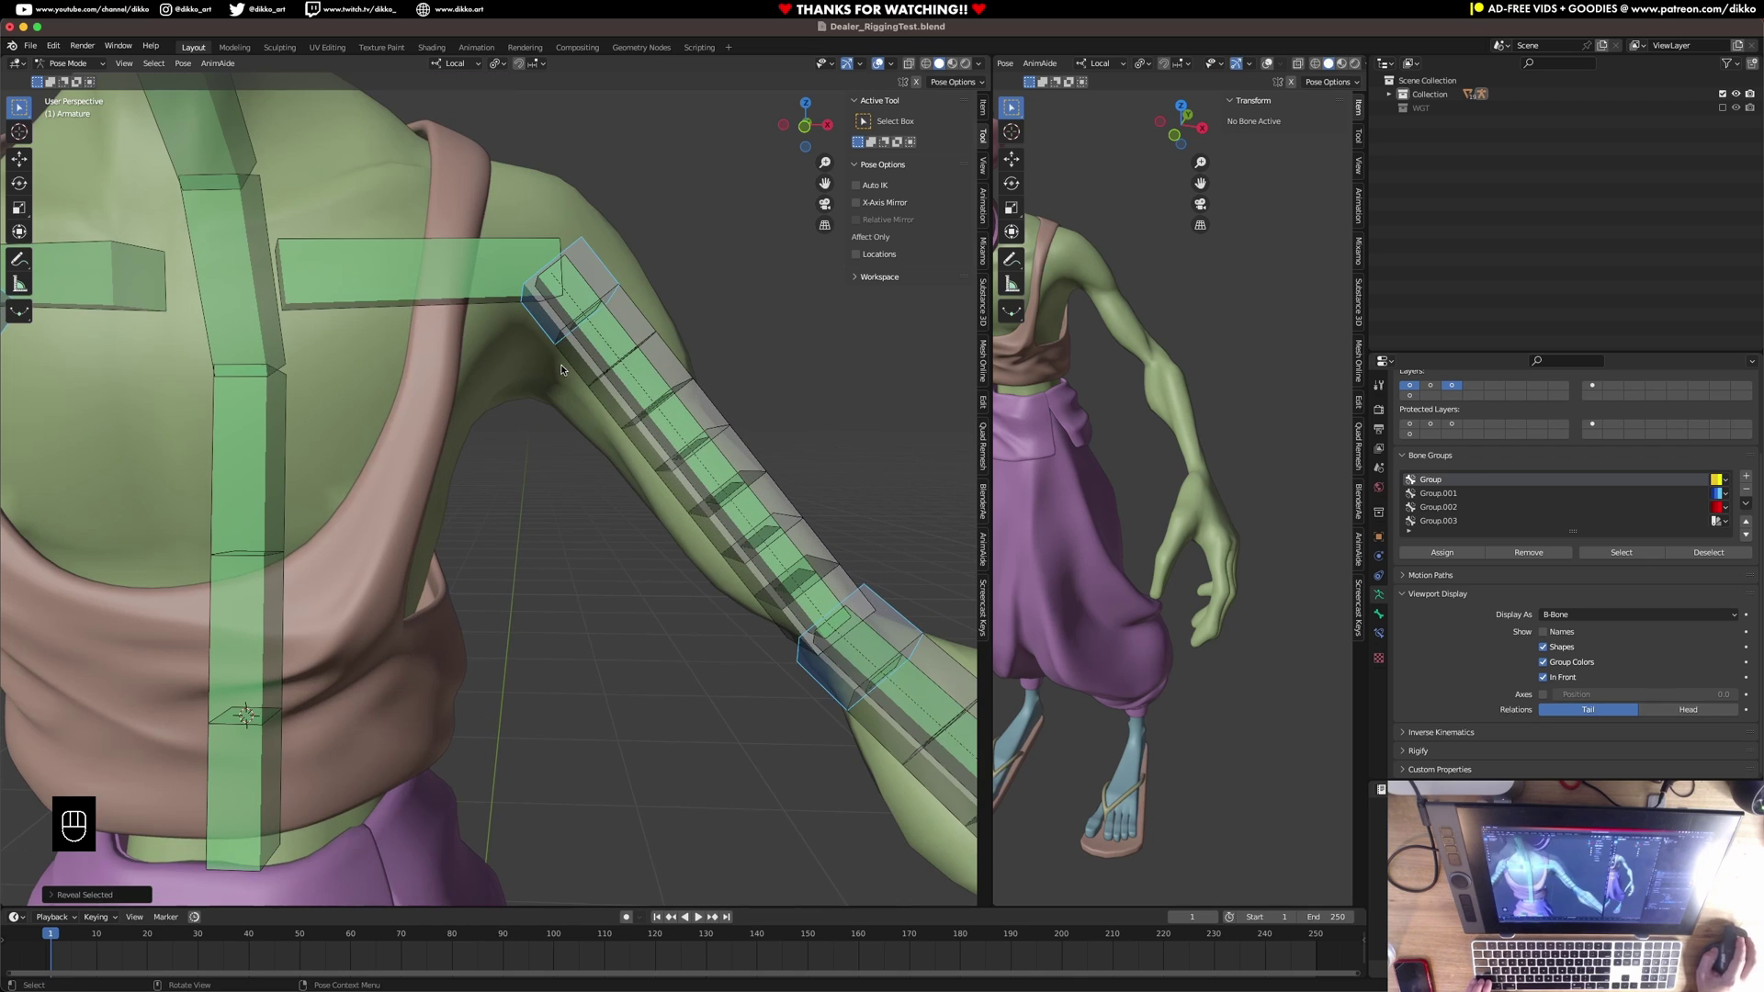
{"action": "left_click", "coordinate": [587, 285]}
{"action": "left_click", "coordinate": [573, 290]}
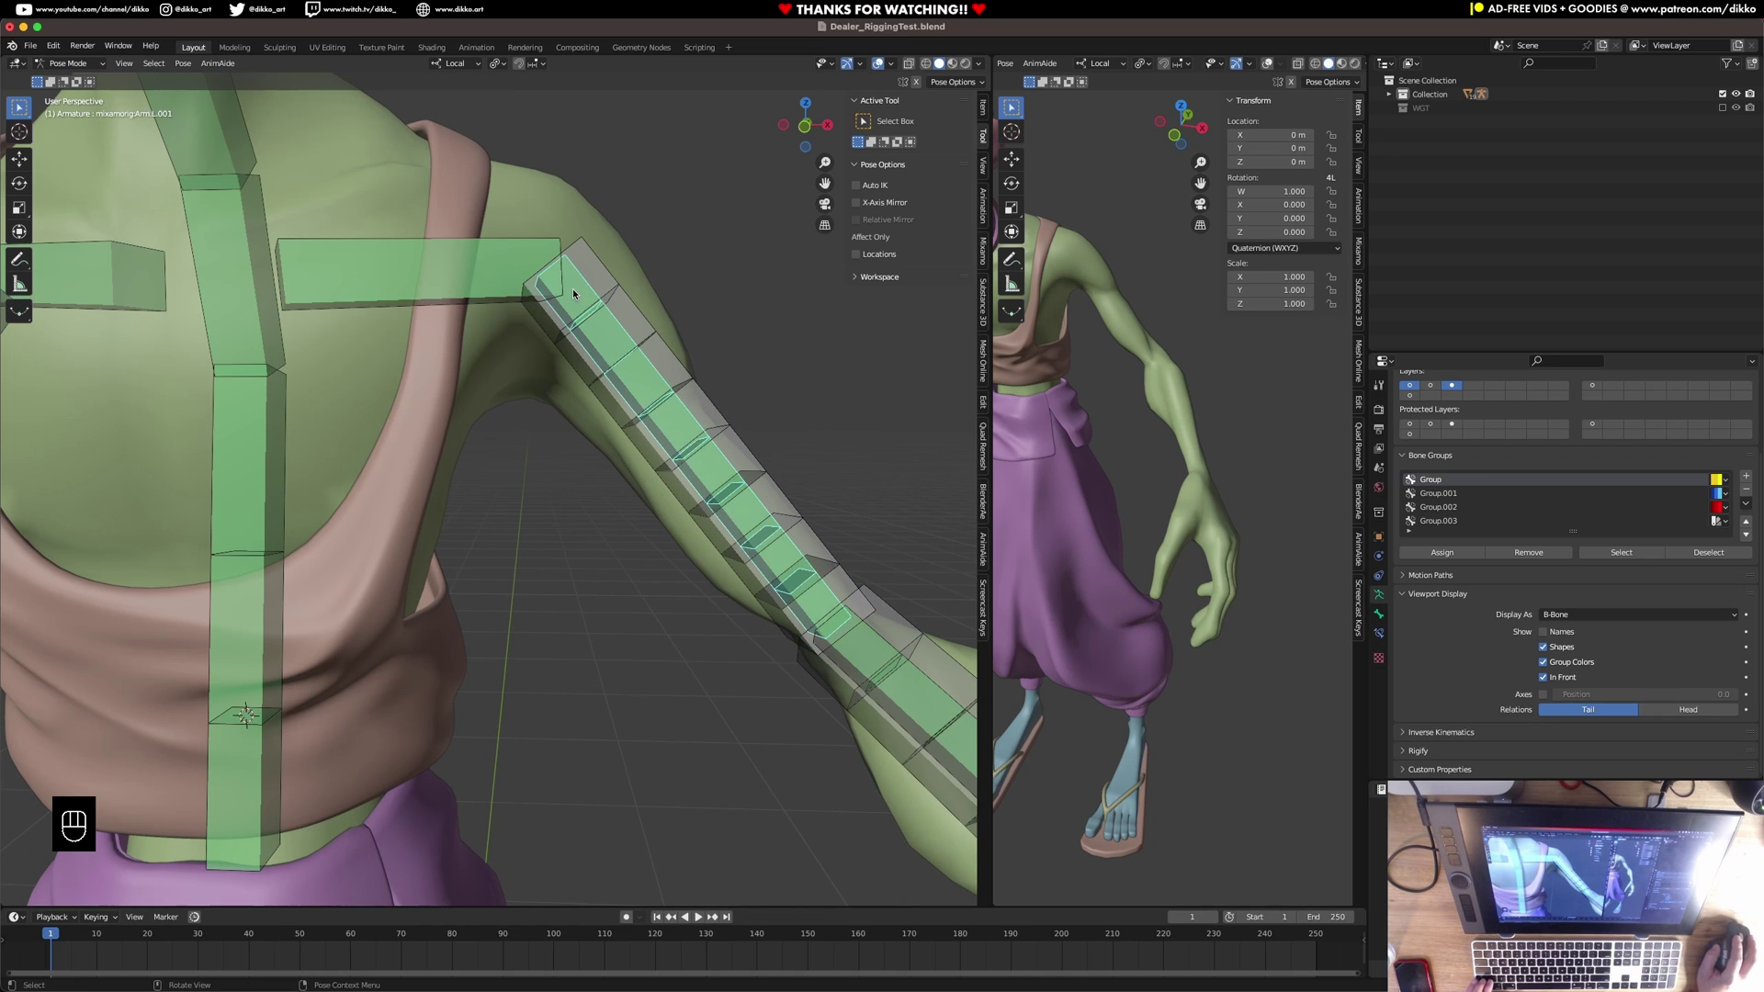
{"action": "left_click", "coordinate": [549, 318]}
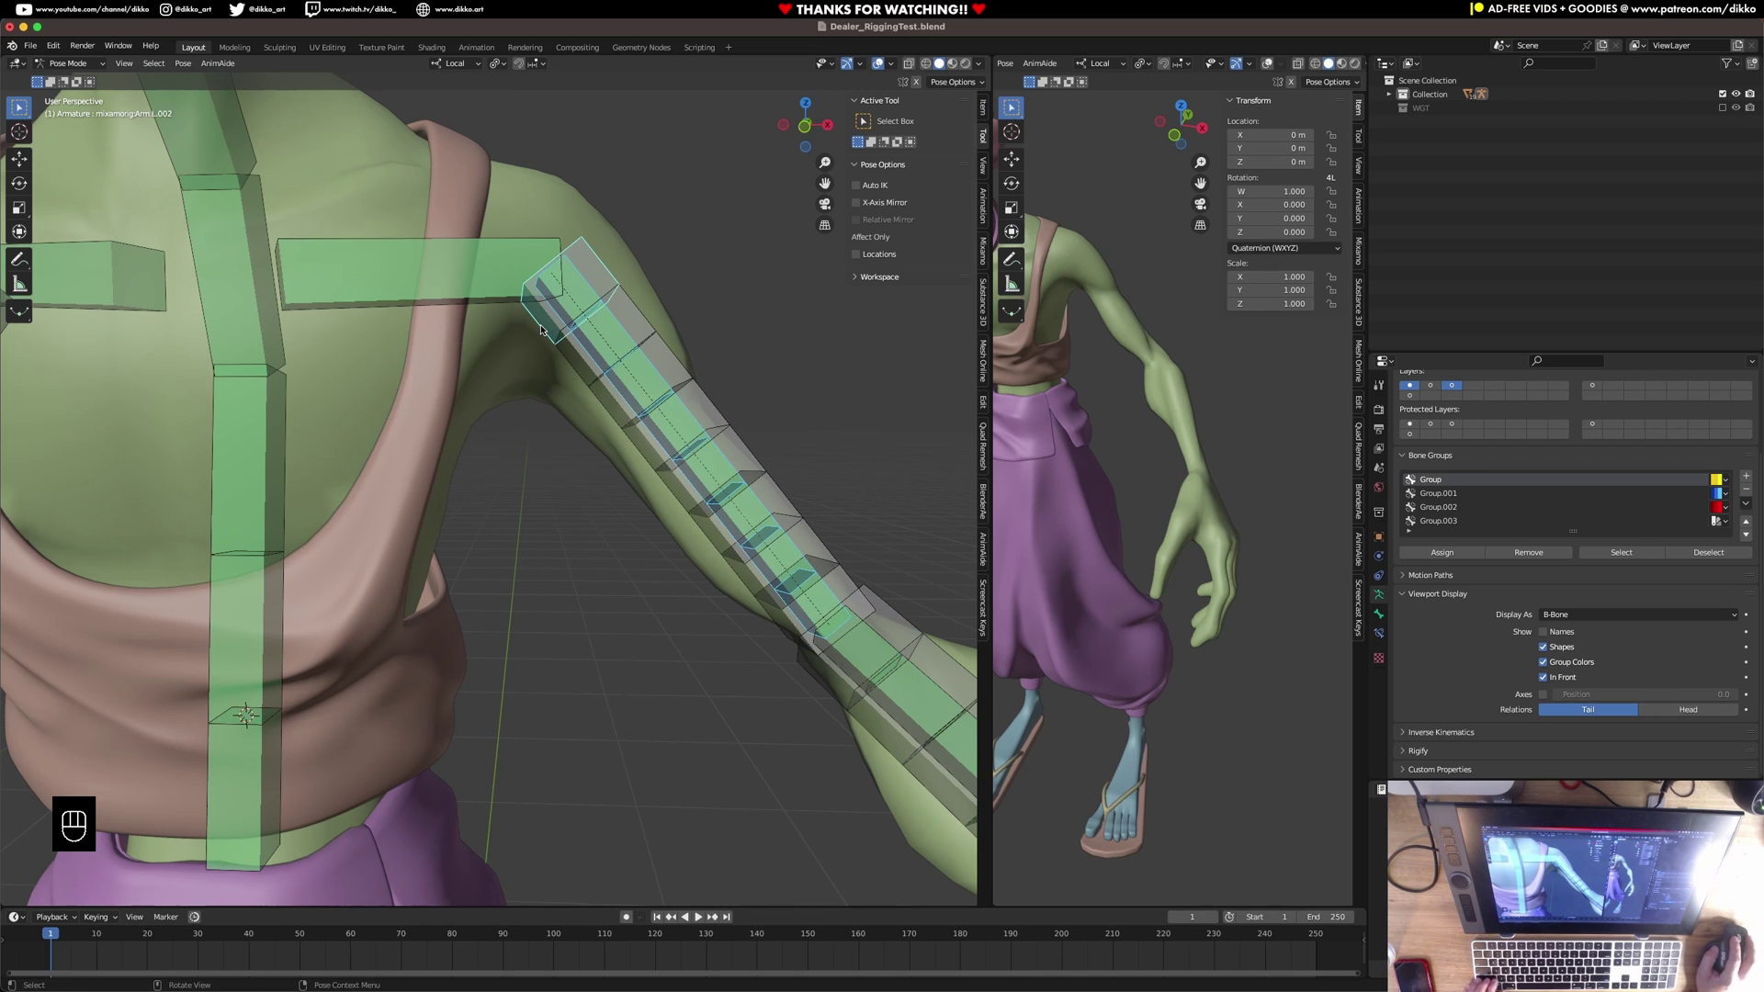
{"action": "key", "text": "shift+super+c"}
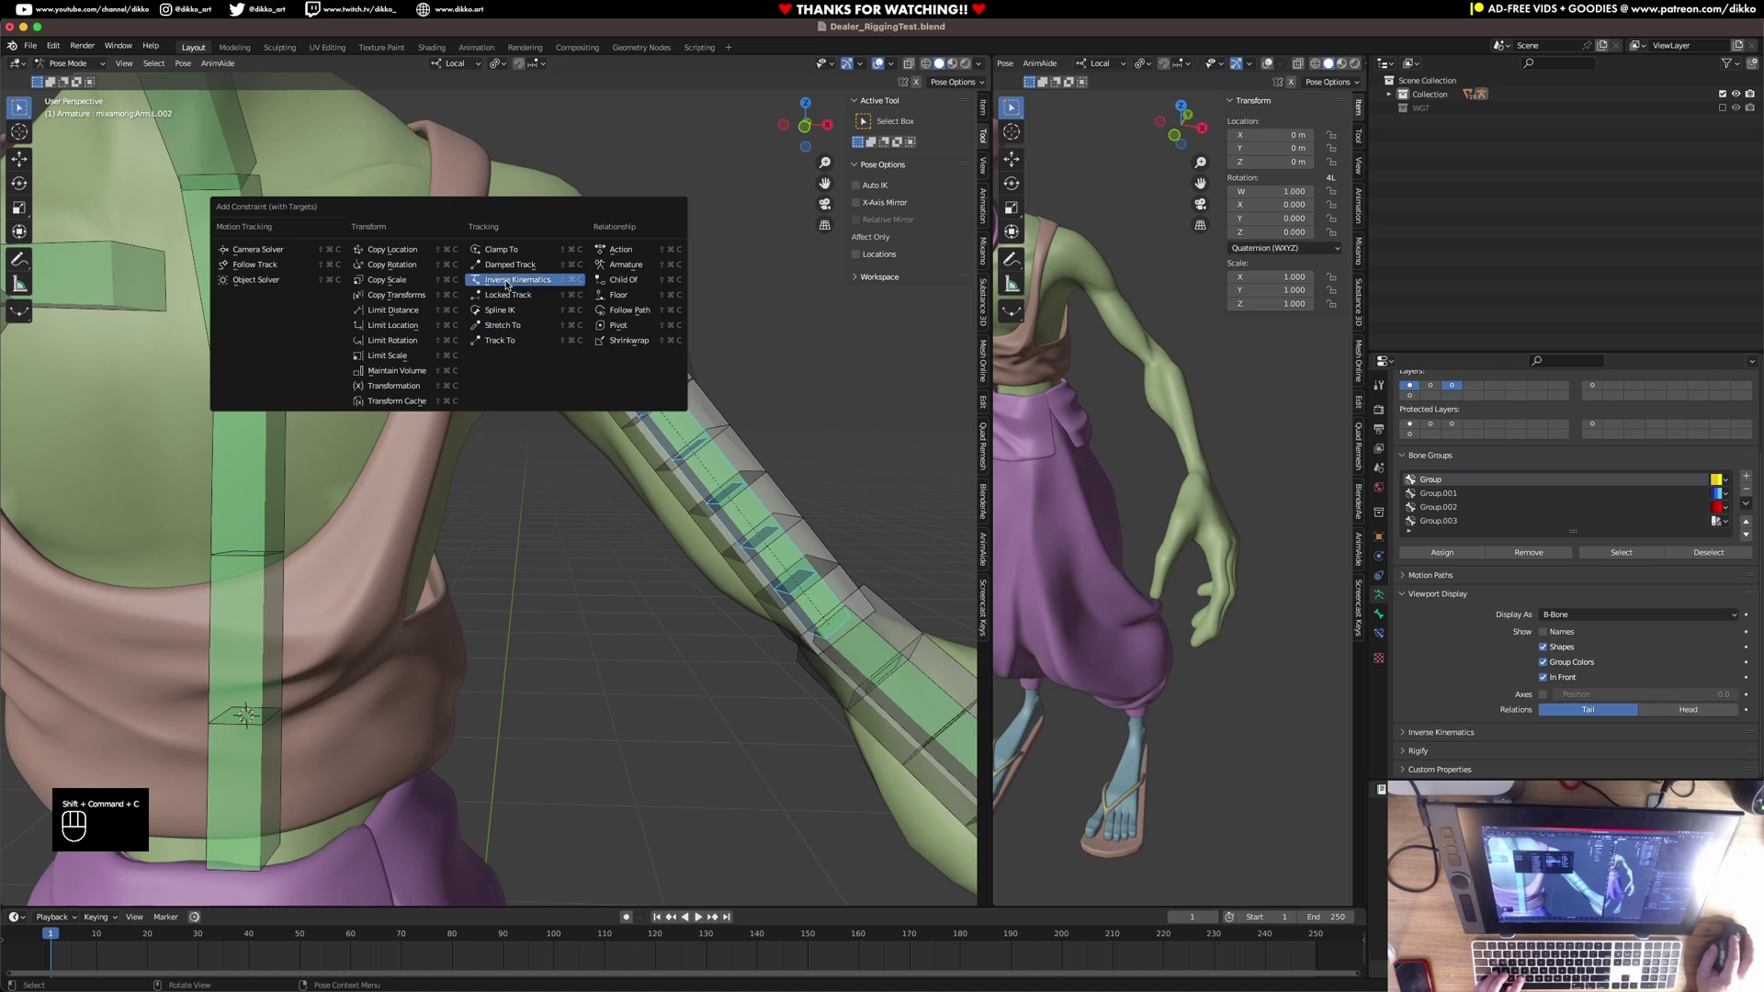
{"action": "left_click", "coordinate": [414, 296]}
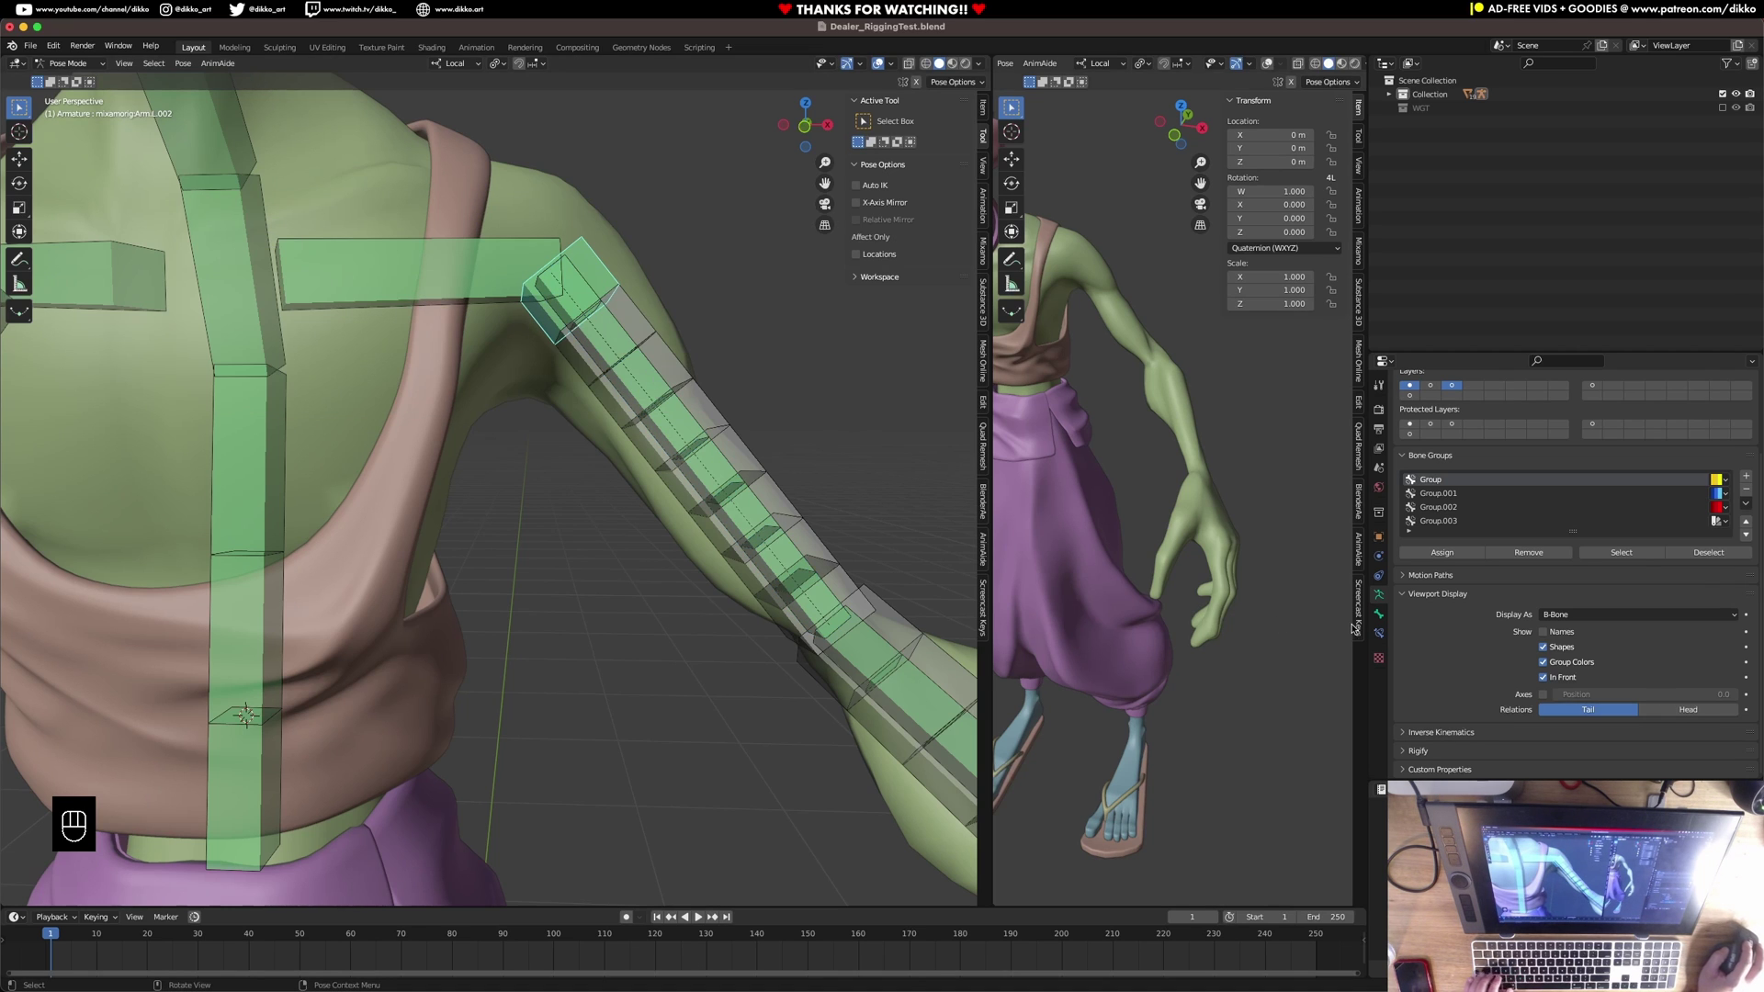
Enable Follow B-Bone in the Copy Transforms constraint of the left upper arm's shoulder-end segment bone.
{"action": "left_click", "coordinate": [1379, 633]}
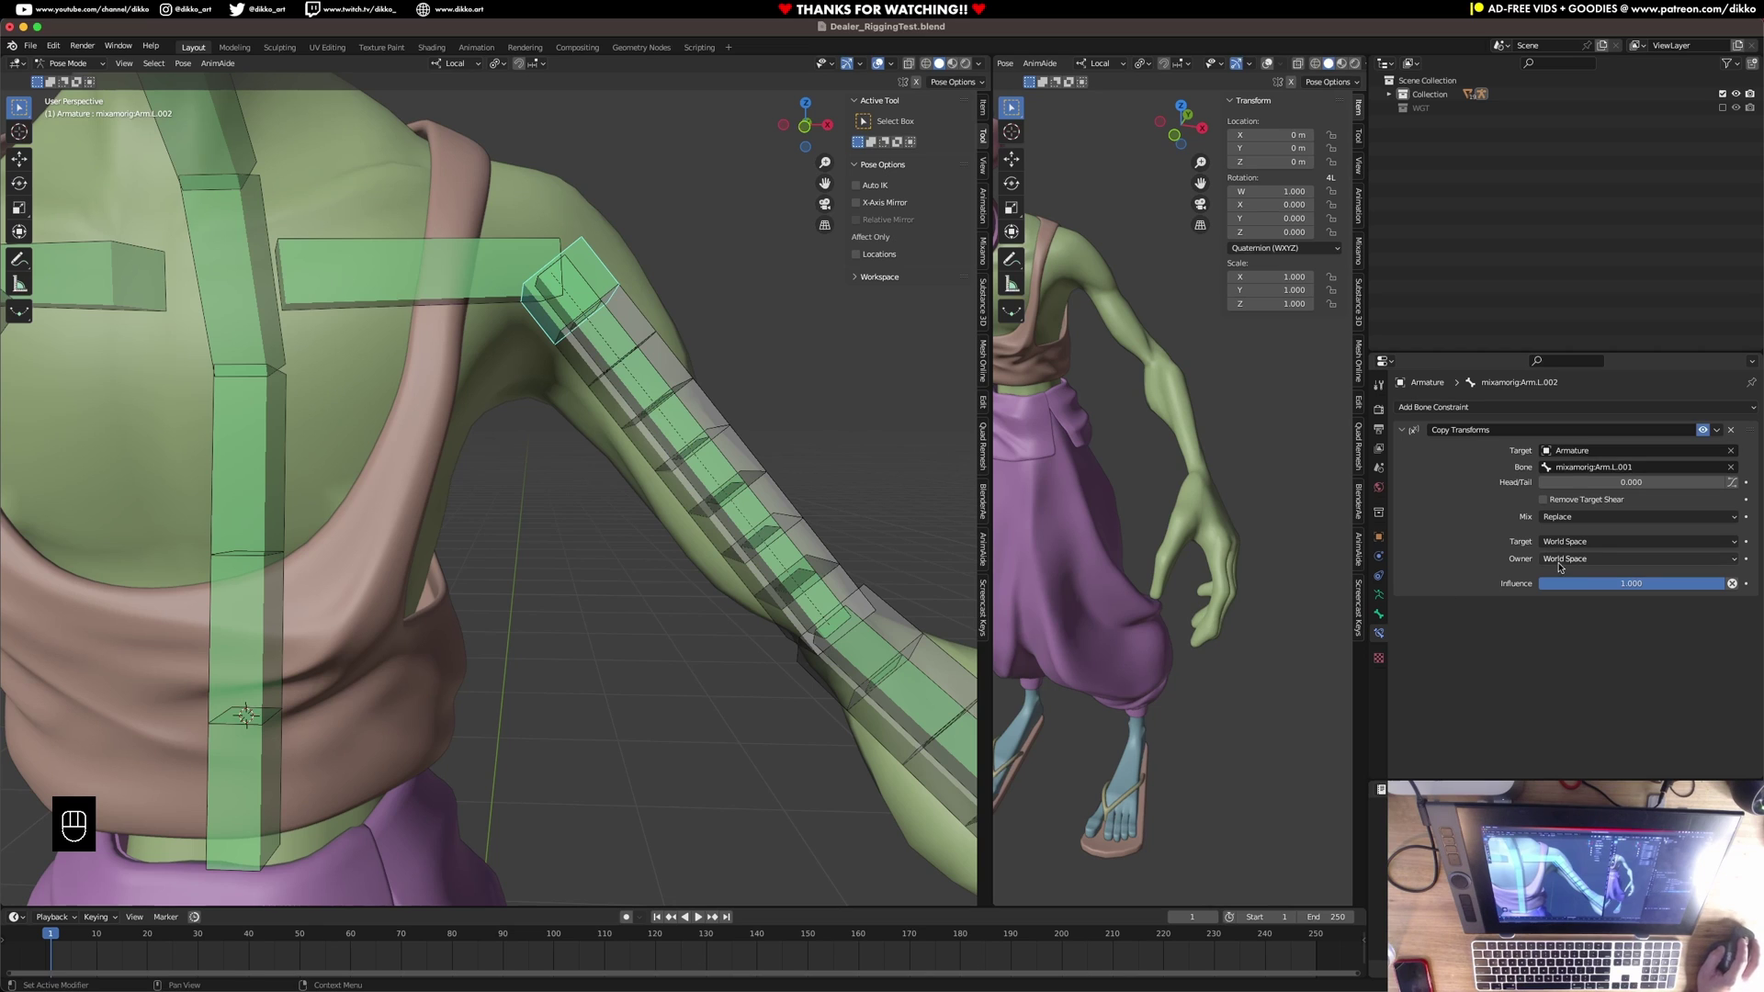
{"action": "left_click", "coordinate": [1733, 483]}
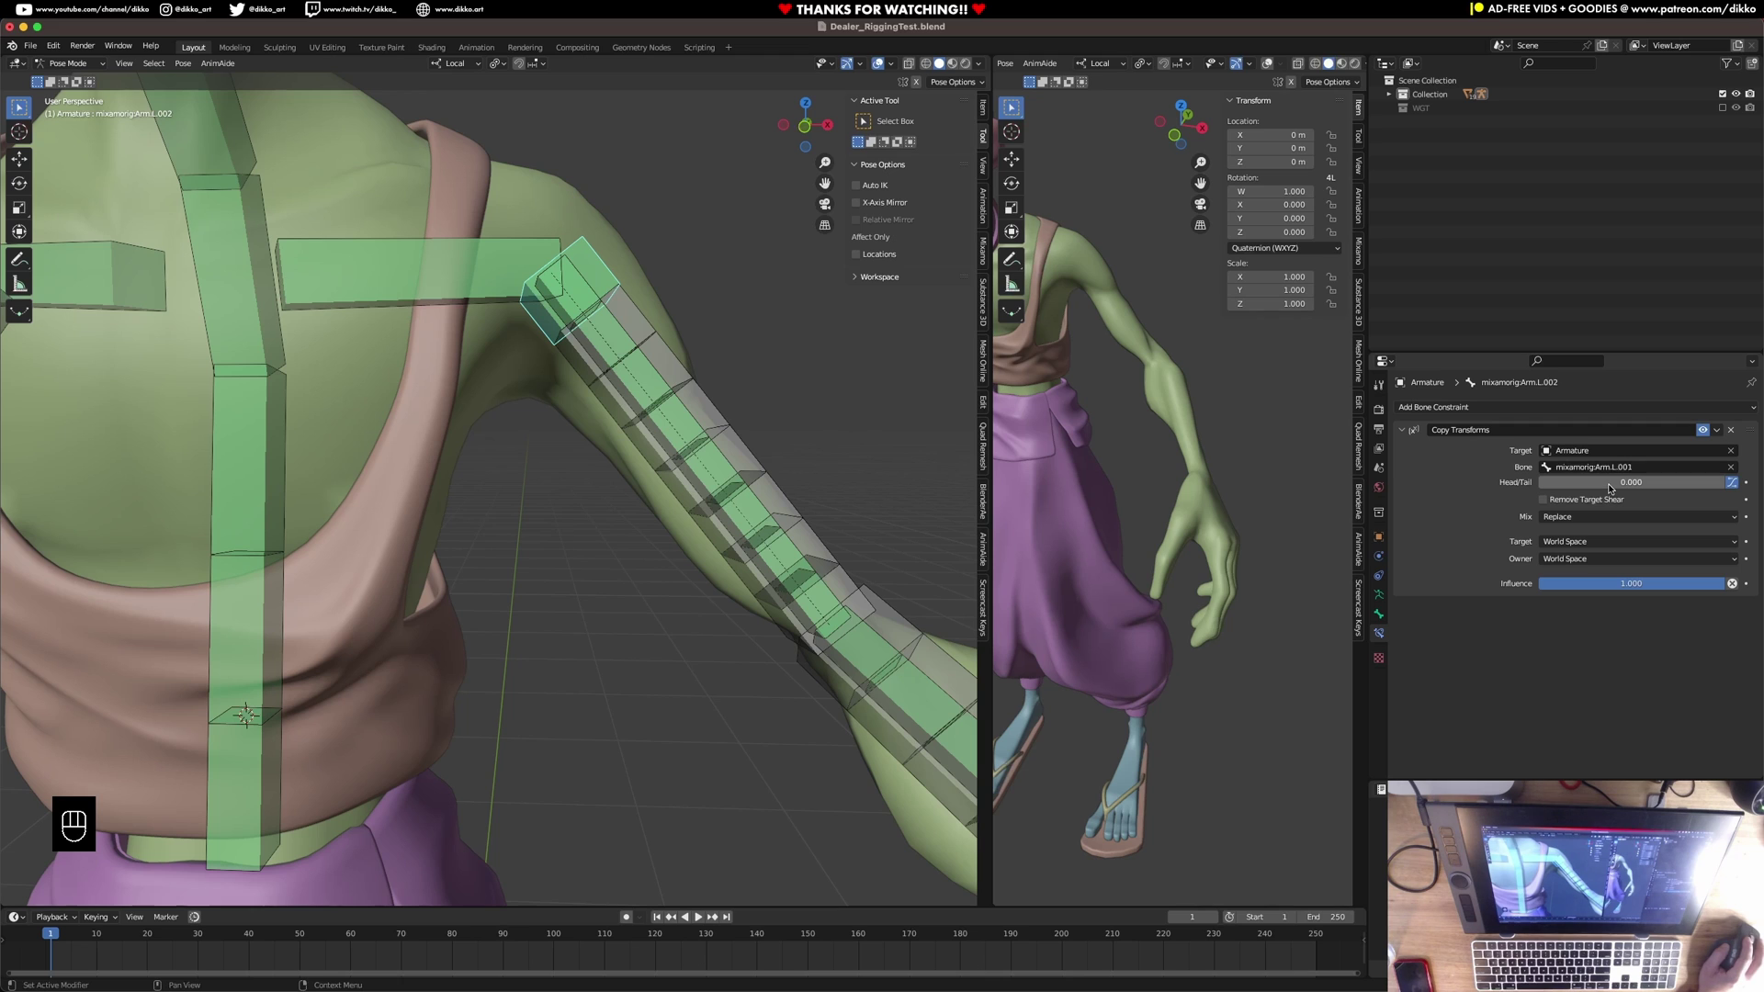
{"action": "mouse_move", "coordinate": [1572, 488]}
{"action": "left_mouse_down"}
{"action": "mouse_move", "coordinate": [1604, 488]}
{"action": "mouse_move", "coordinate": [1540, 486]}
{"action": "left_mouse_up"}
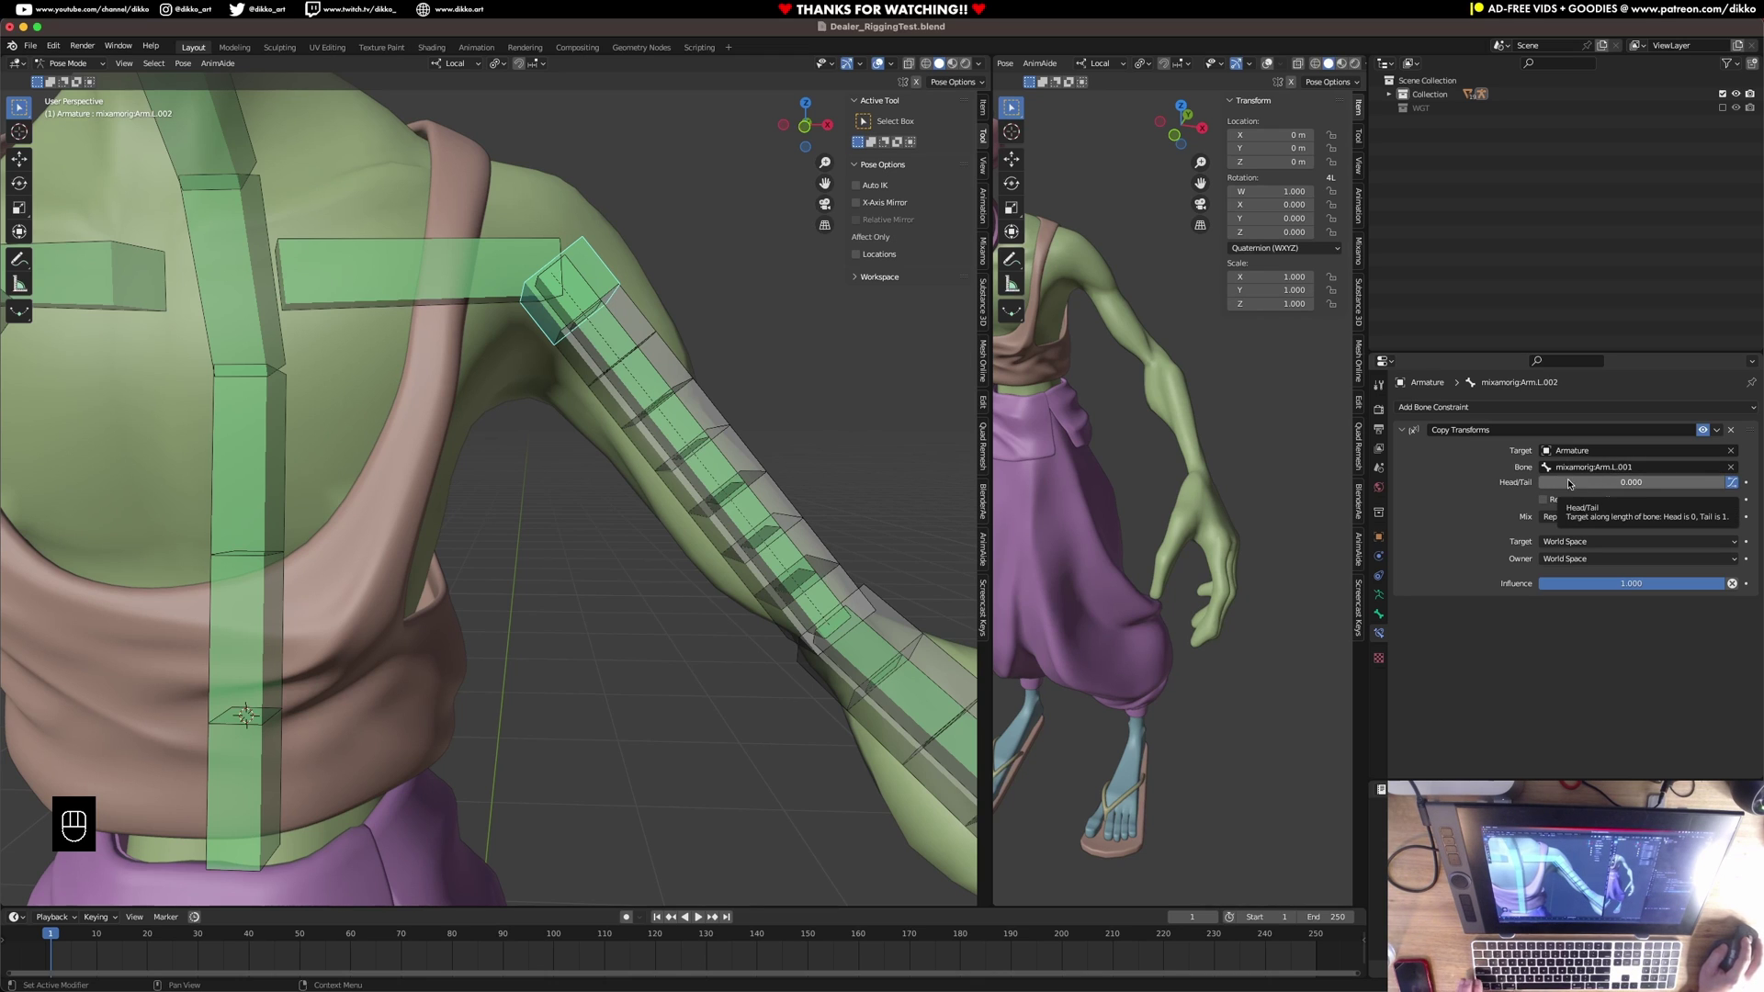
{"action": "mouse_move", "coordinate": [1560, 484]}
{"action": "left_mouse_down"}
{"action": "mouse_move", "coordinate": [1717, 484]}
{"action": "mouse_move", "coordinate": [1553, 484]}
{"action": "left_mouse_up"}
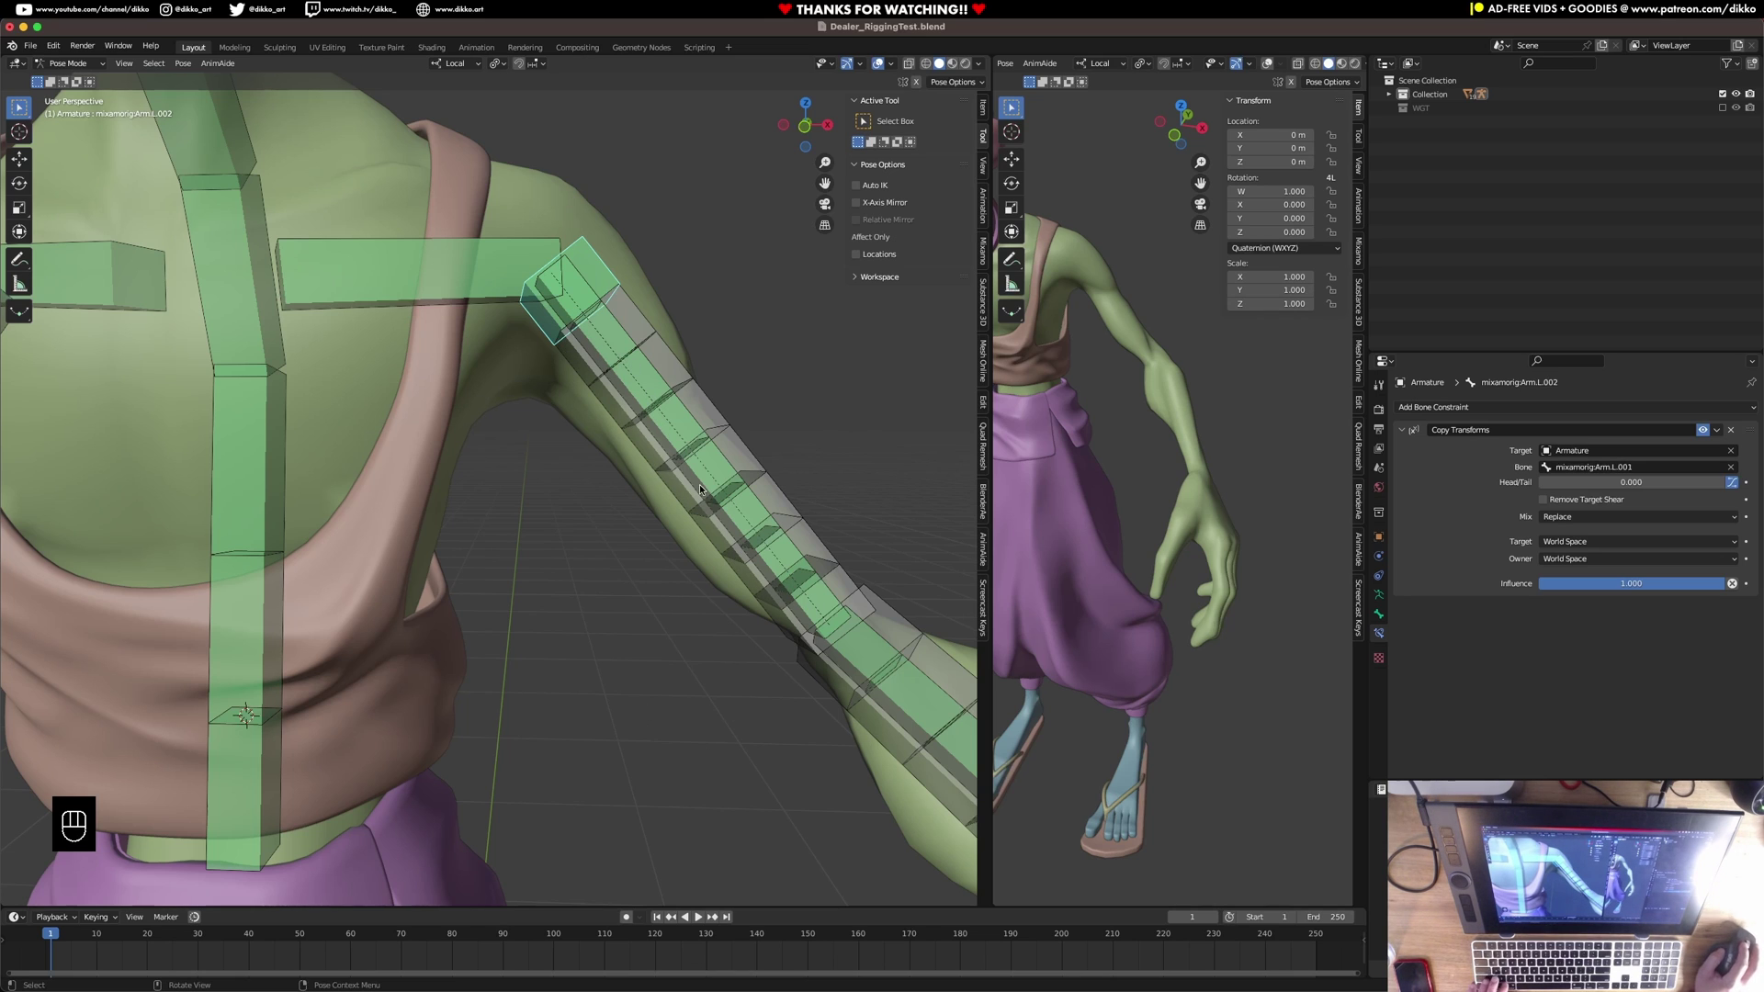
Constrain the left upper arm's second segment bone to the bendy bone with Copy Transforms at a Head/Tail of 0.125.
{"action": "left_click", "coordinate": [580, 361]}
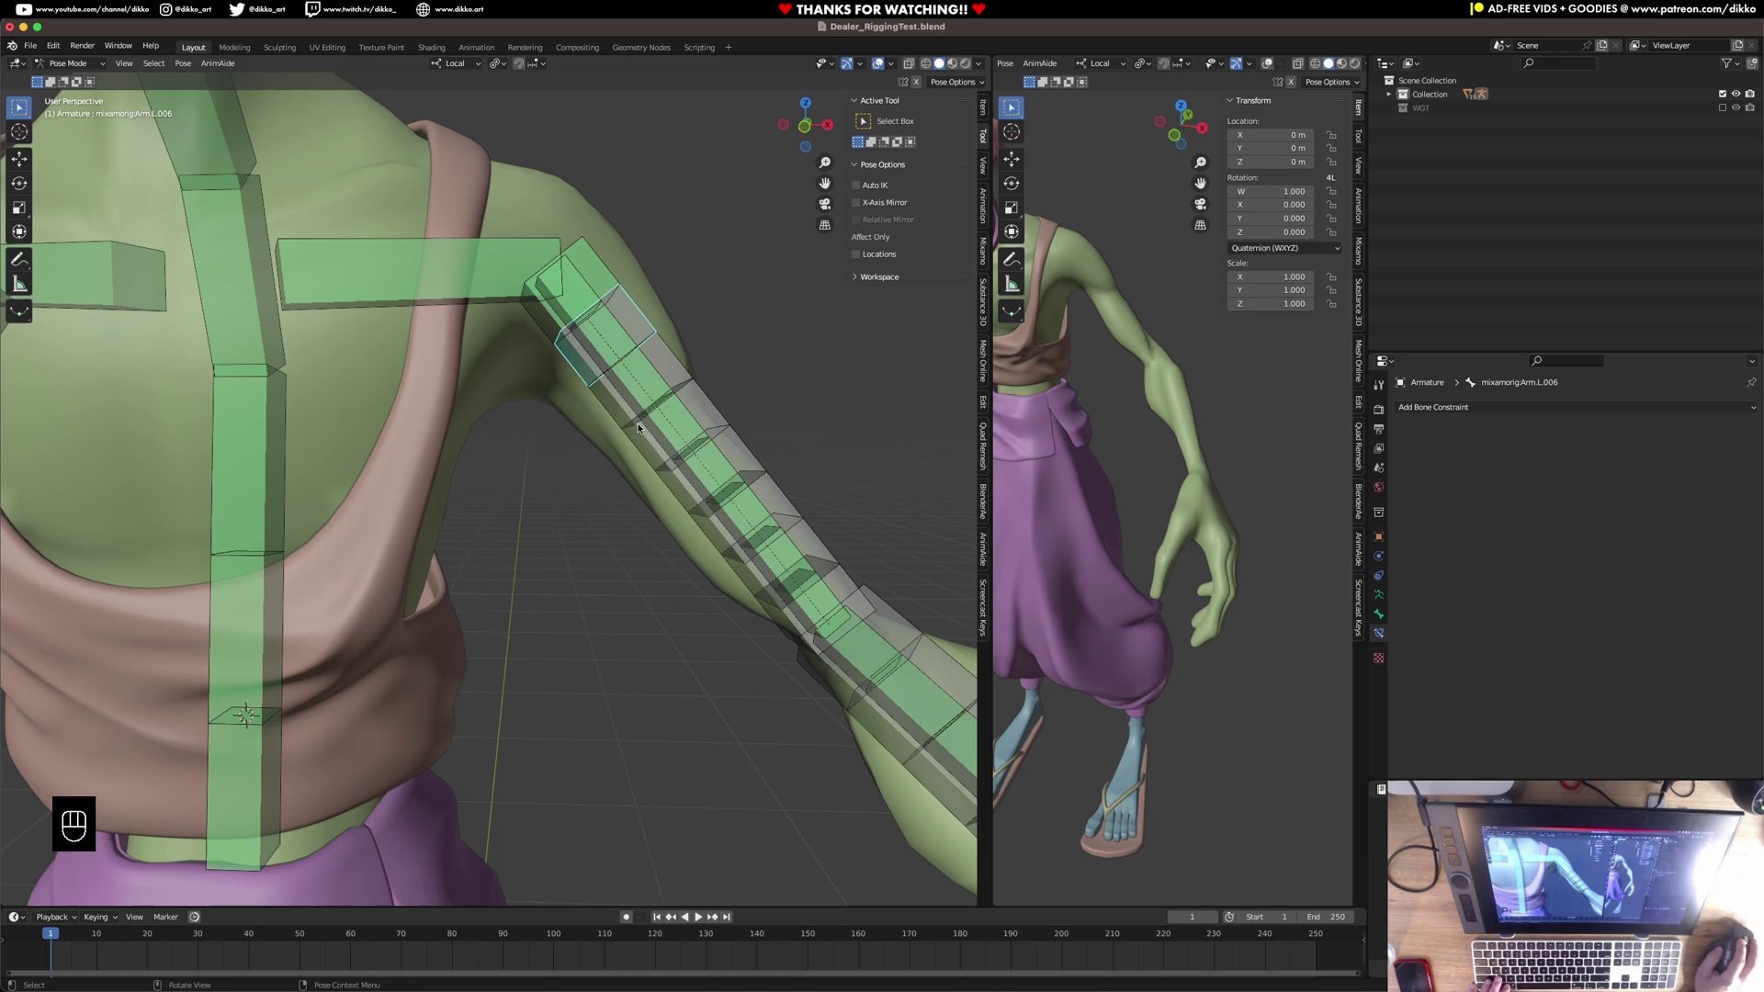
{"action": "left_click", "coordinate": [531, 322]}
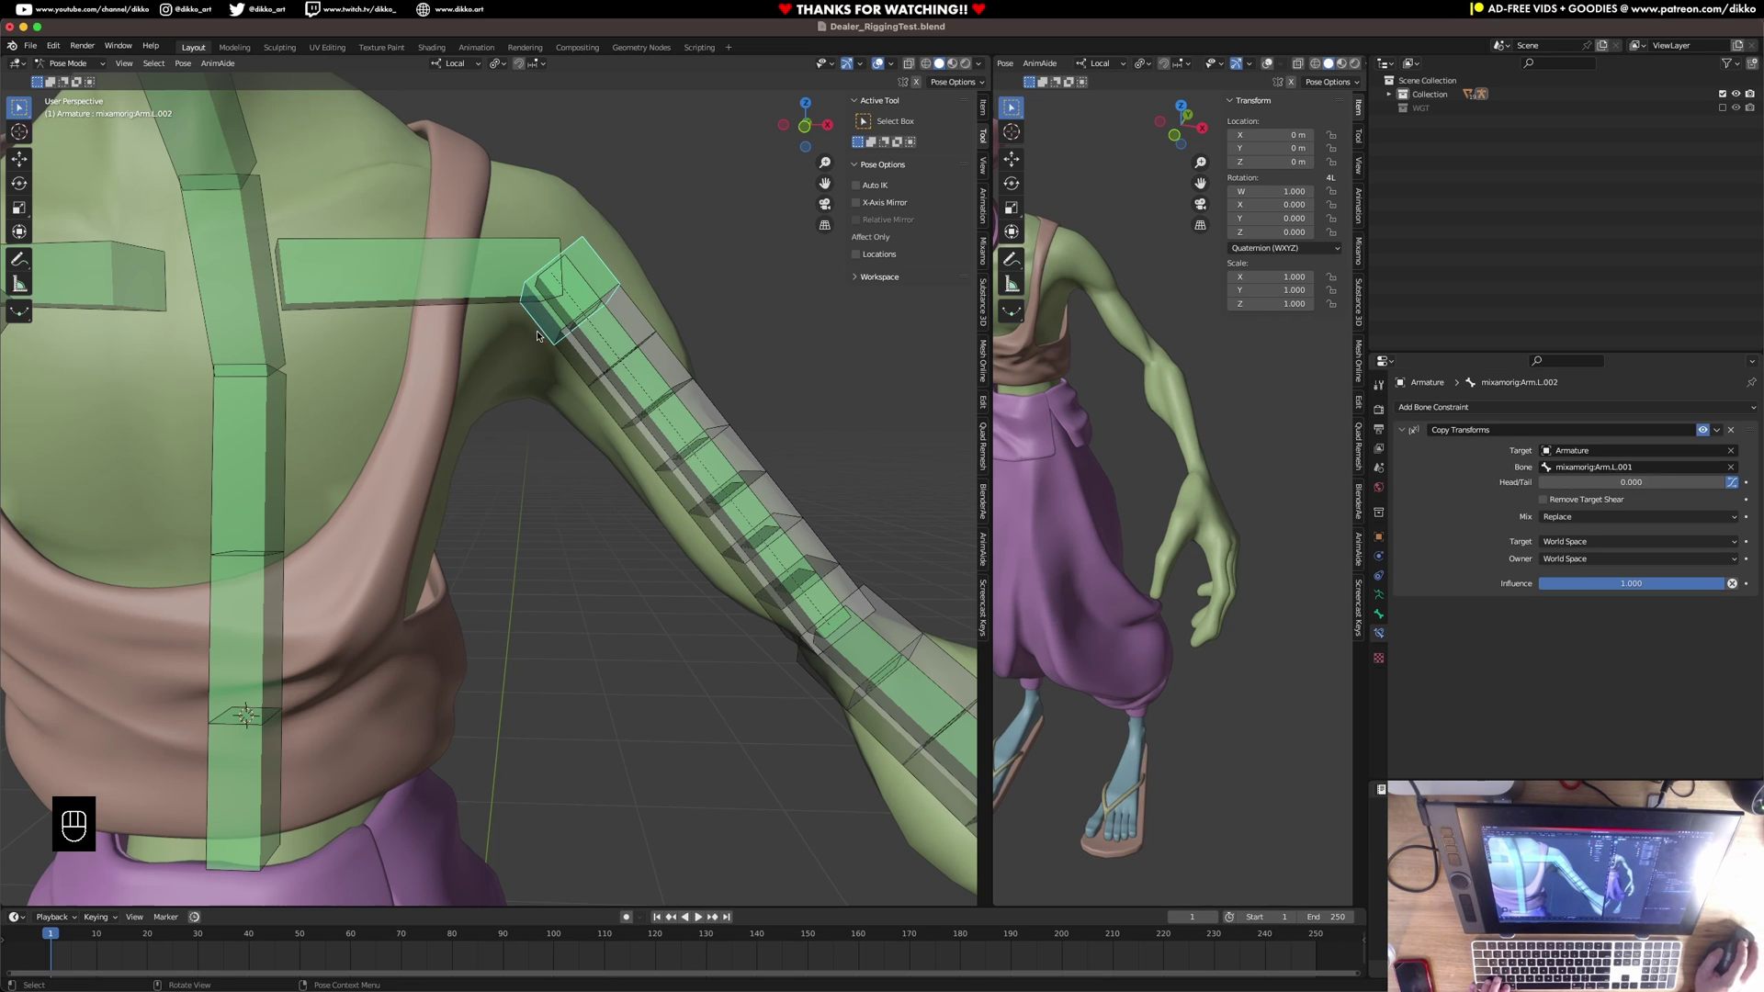
{"action": "left_click", "coordinate": [575, 368]}
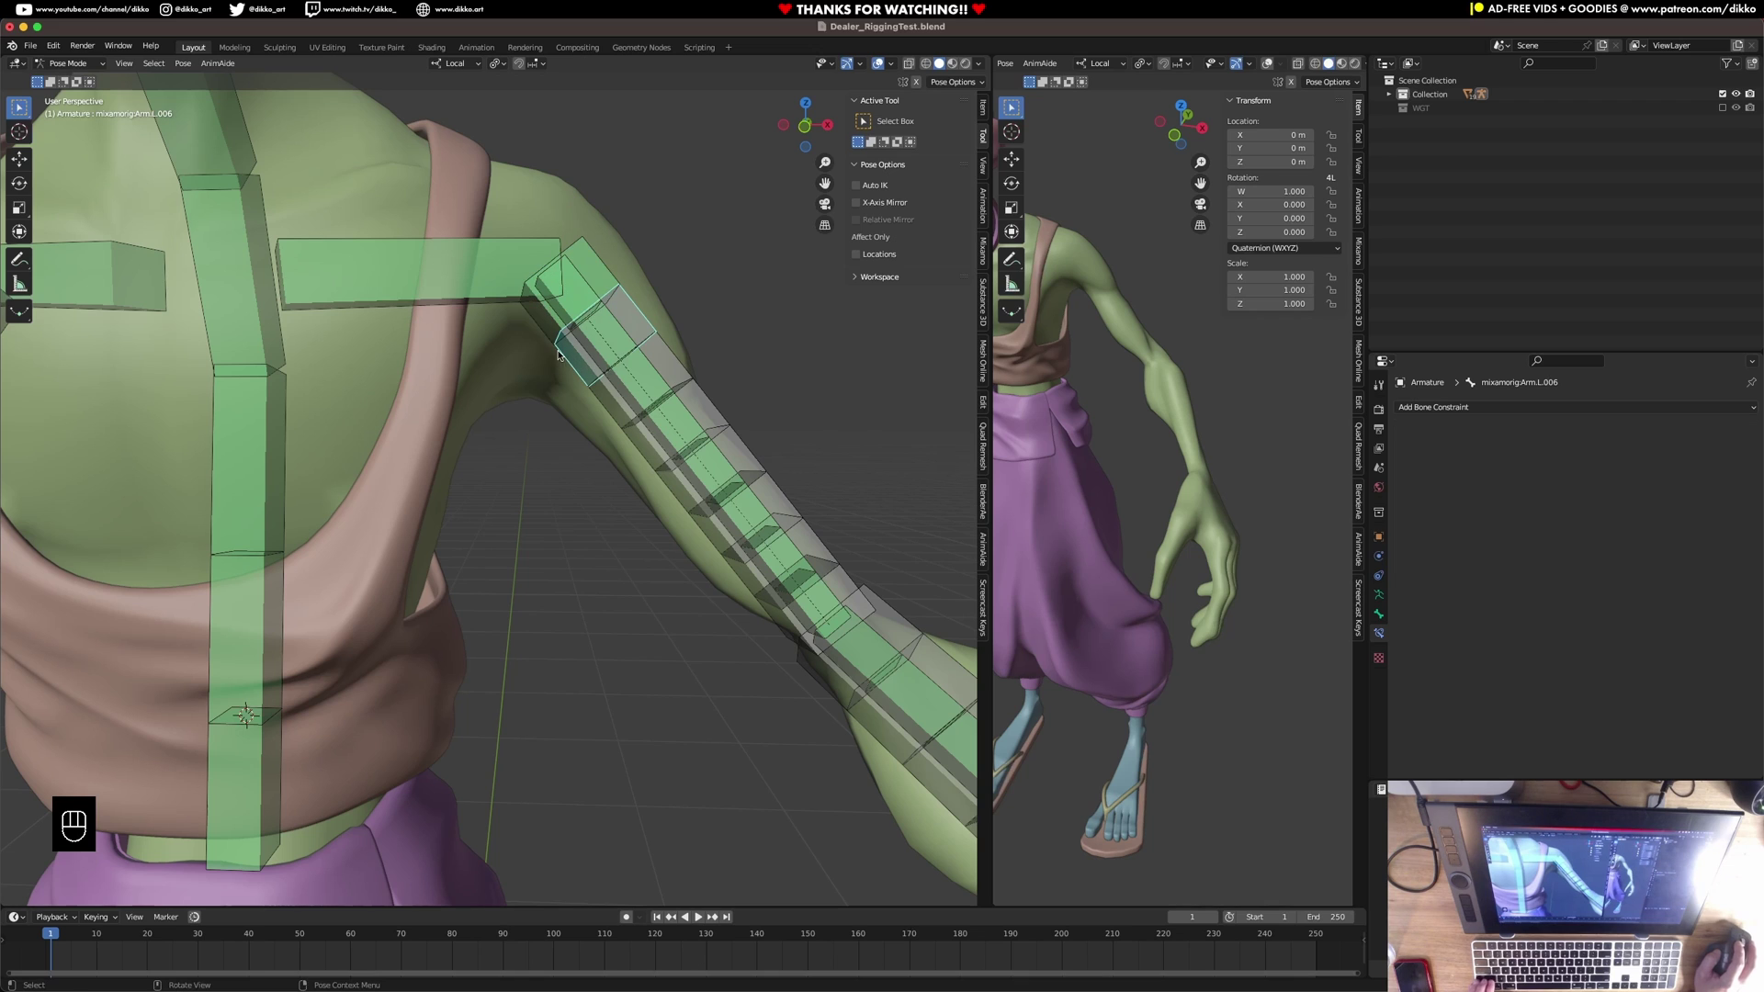
{"action": "left_click", "coordinate": [551, 333]}
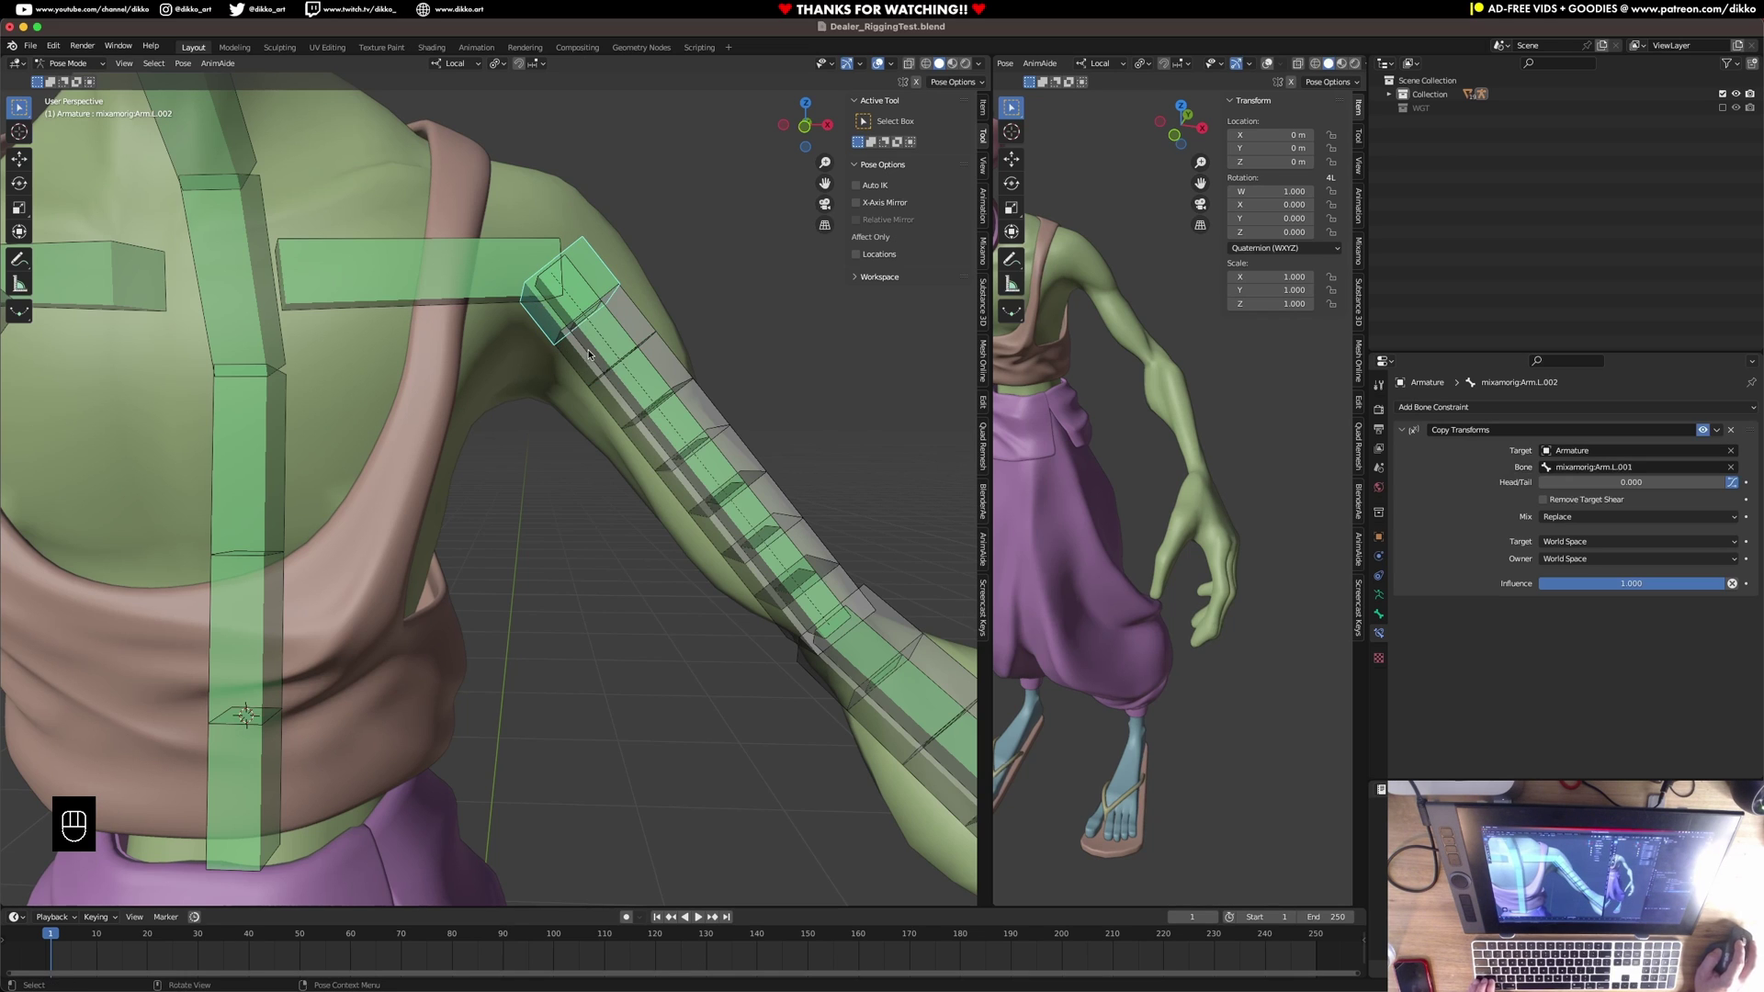
{"action": "left_click", "coordinate": [588, 349]}
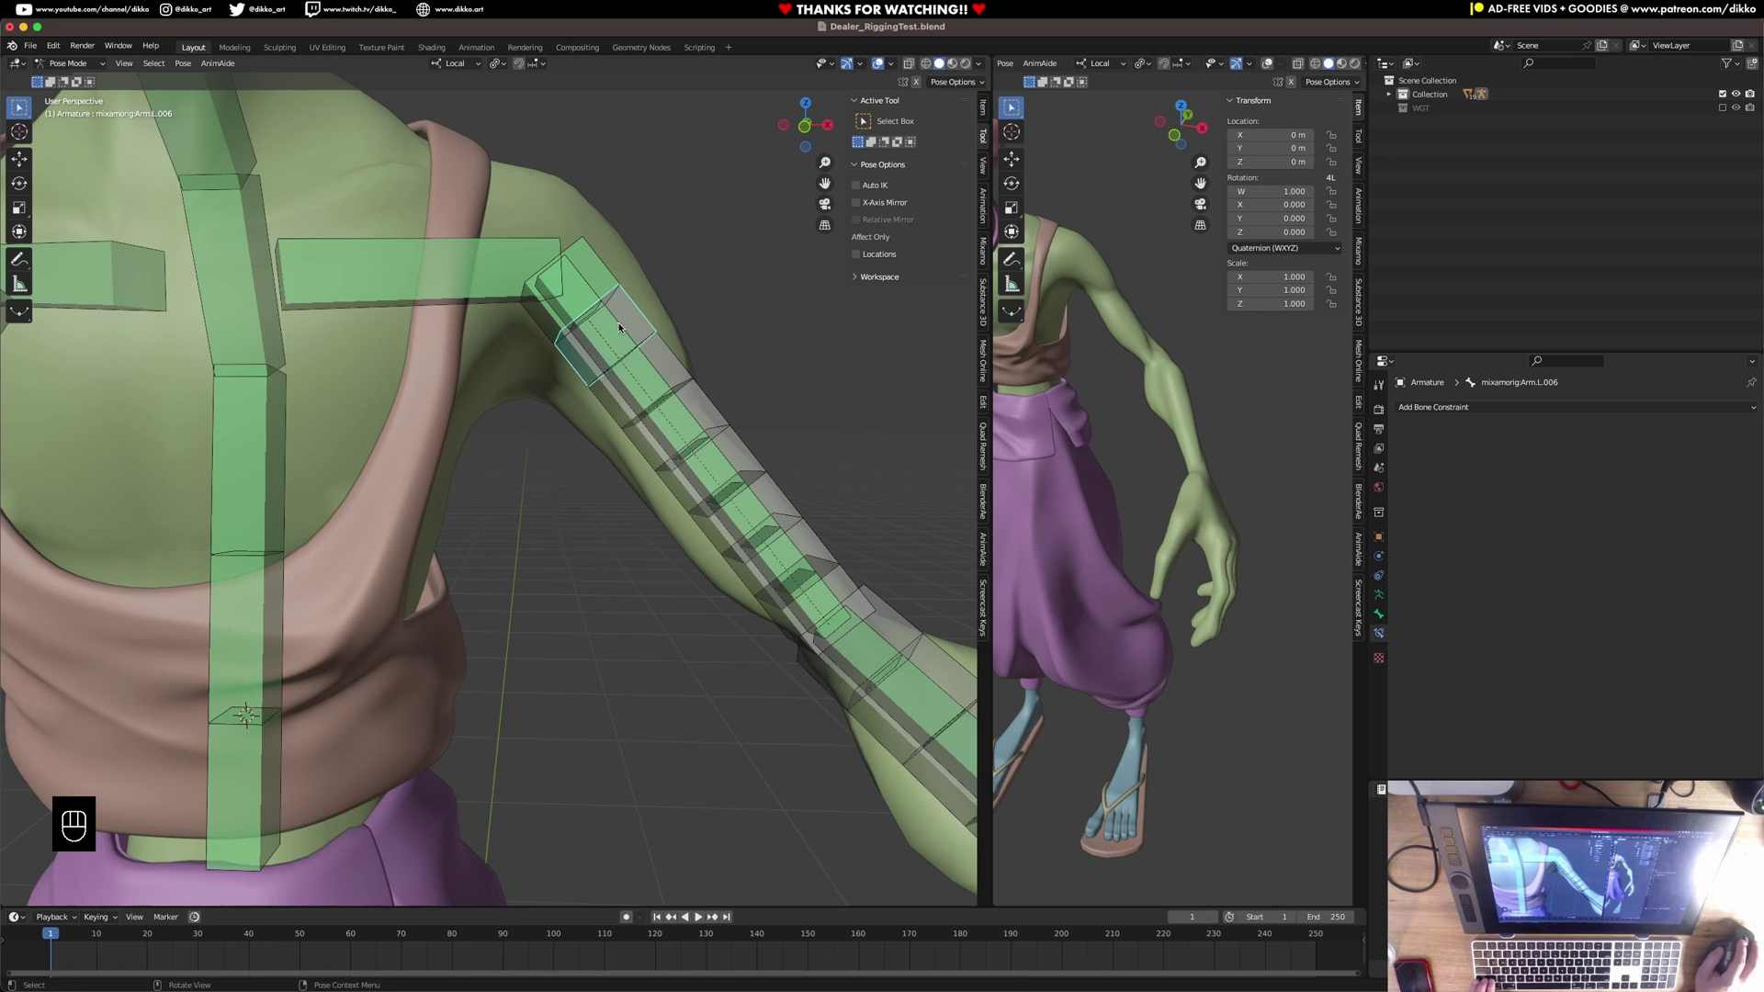
{"action": "left_click", "coordinate": [620, 325]}
{"action": "left_click", "coordinate": [619, 326]}
{"action": "left_click", "coordinate": [619, 326]}
{"action": "left_click", "coordinate": [575, 370], "text": "shift"}
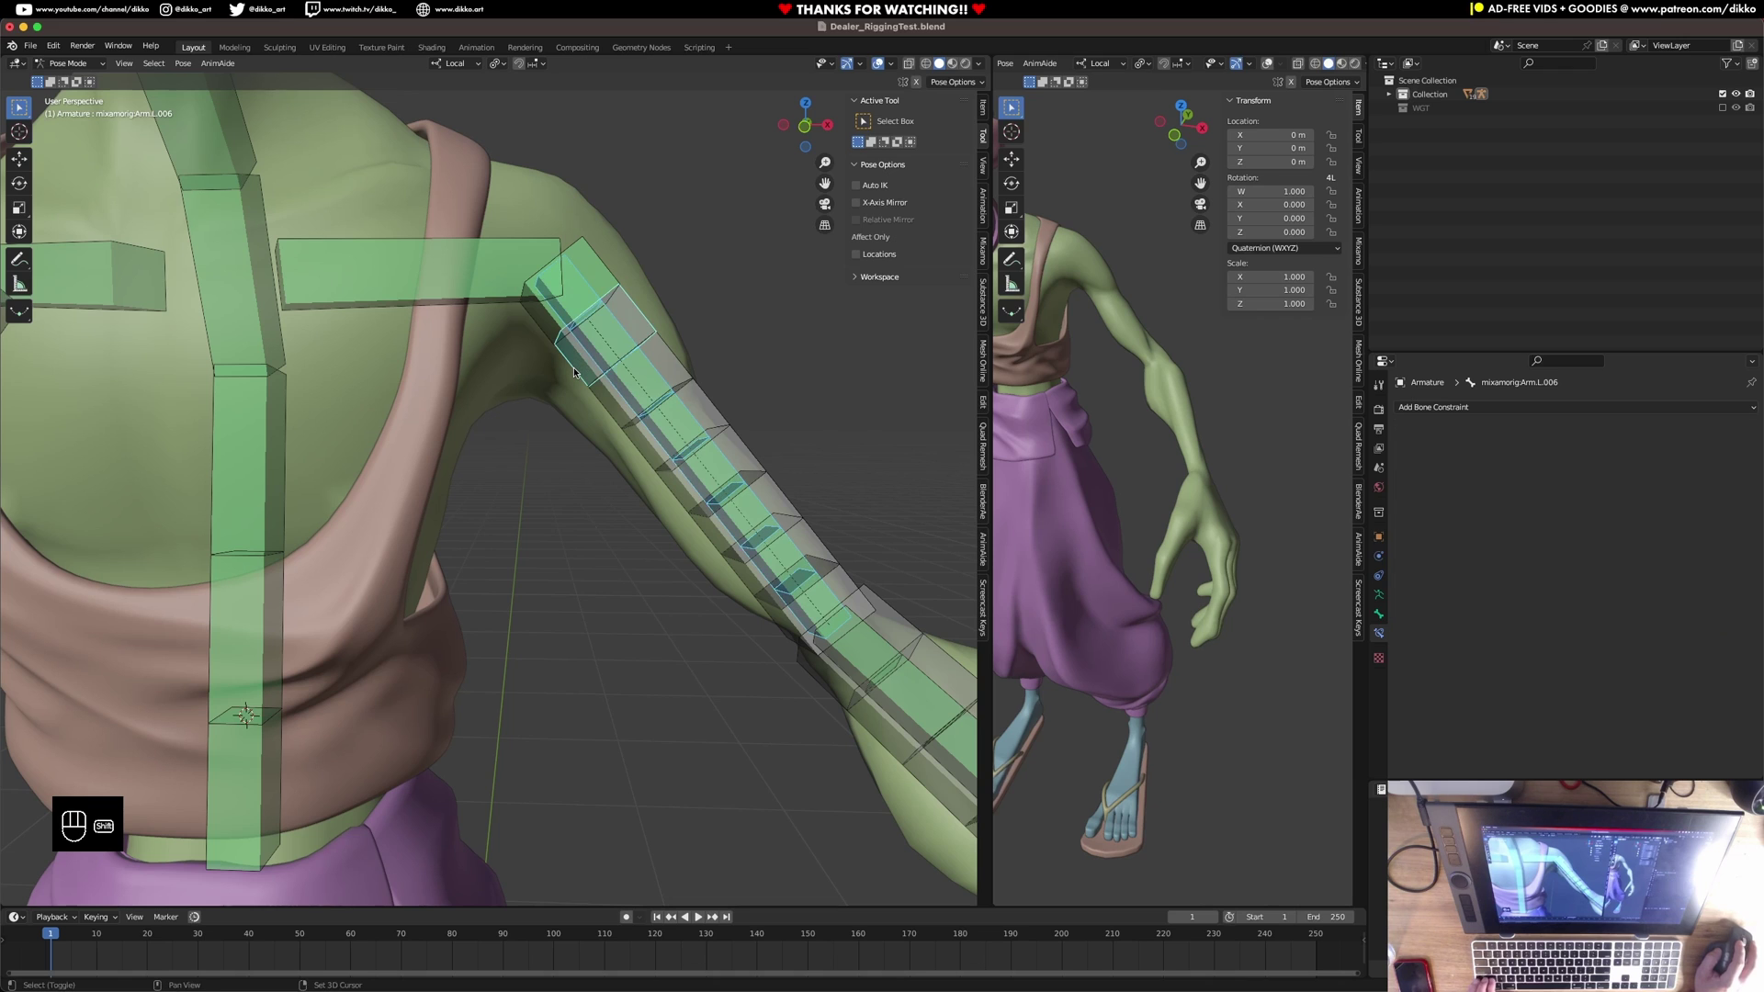
{"action": "key", "text": "shift+super+c"}
{"action": "left_click", "coordinate": [575, 370]}
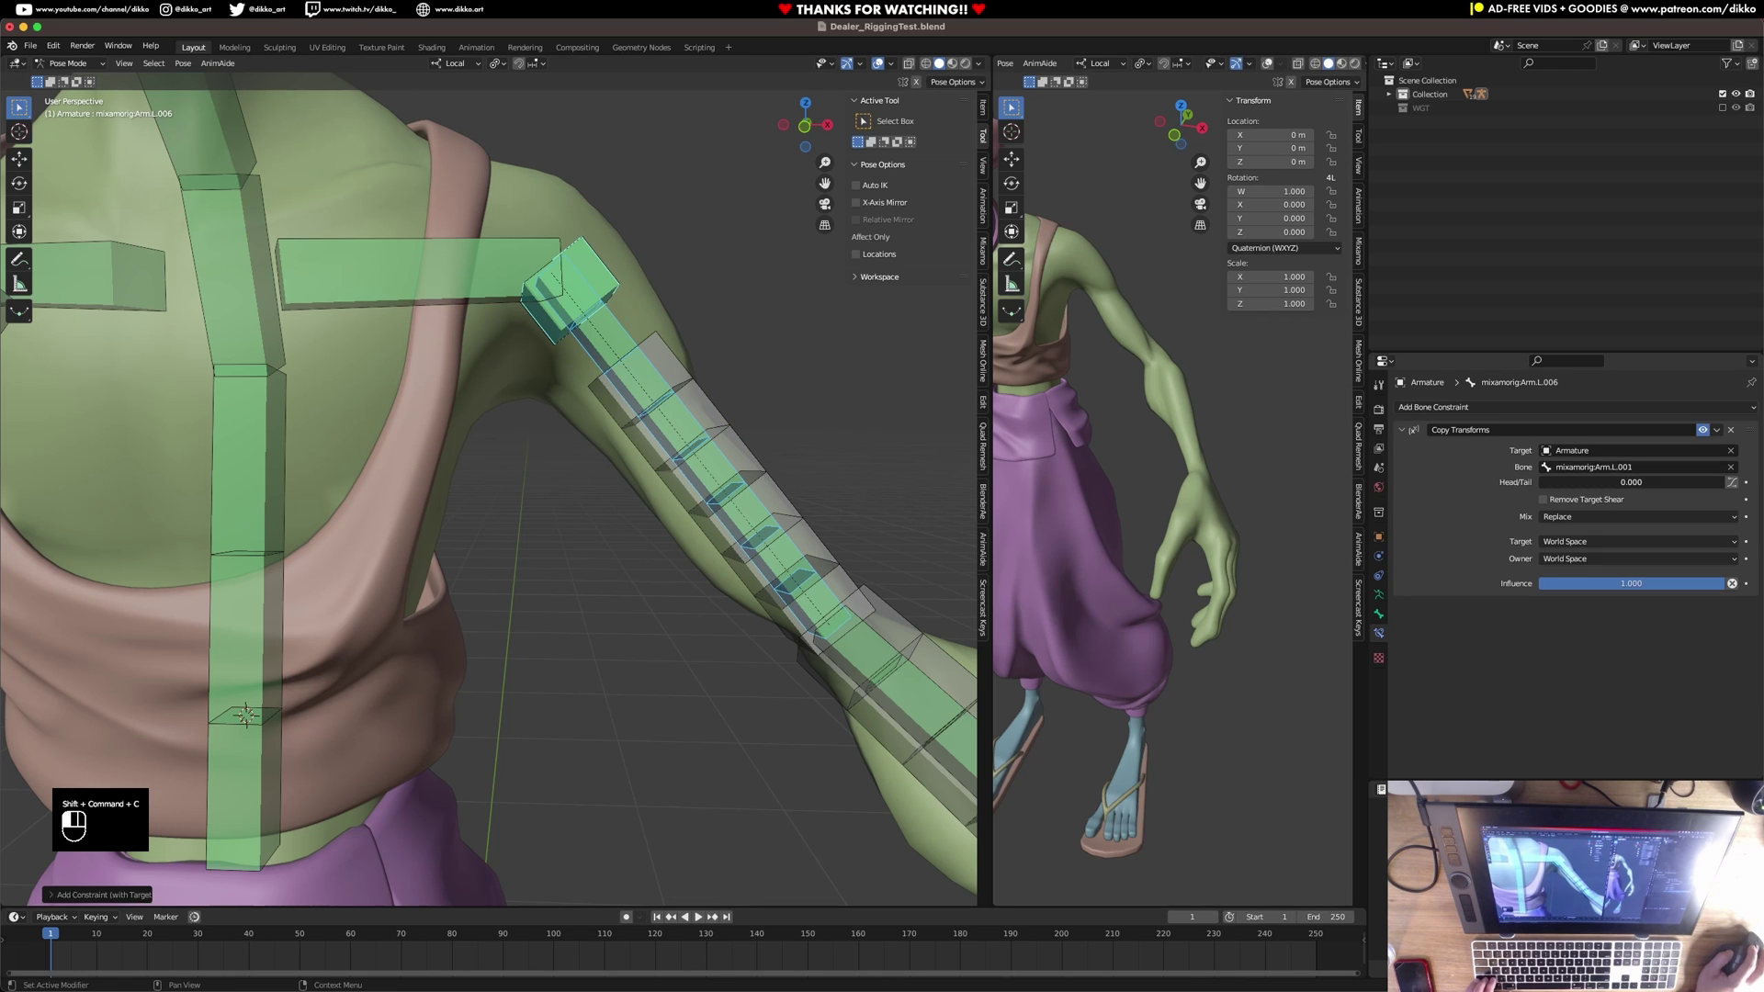
{"action": "left_click_drag", "start_coordinate": [1631, 482], "coordinate": [1562, 485]}
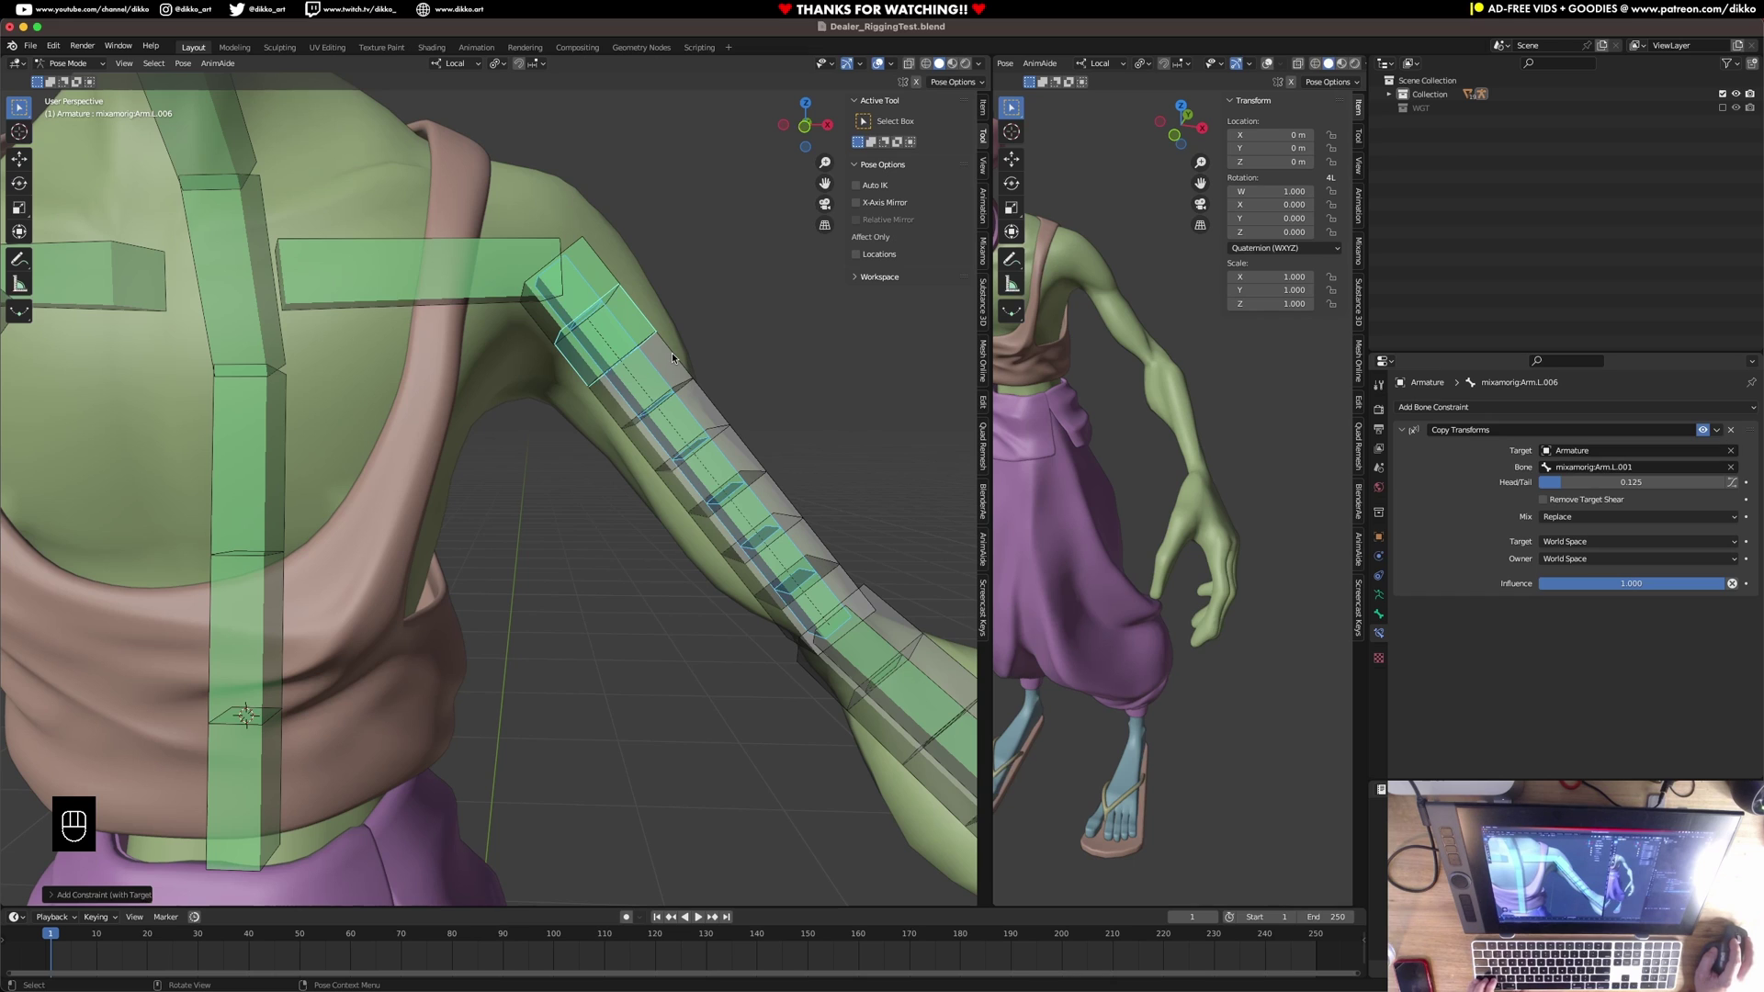
Turn on Follow B-Bone in the second left upper arm segment's Copy Transforms constraint.
{"action": "left_click", "coordinate": [655, 372]}
{"action": "left_click", "coordinate": [655, 372]}
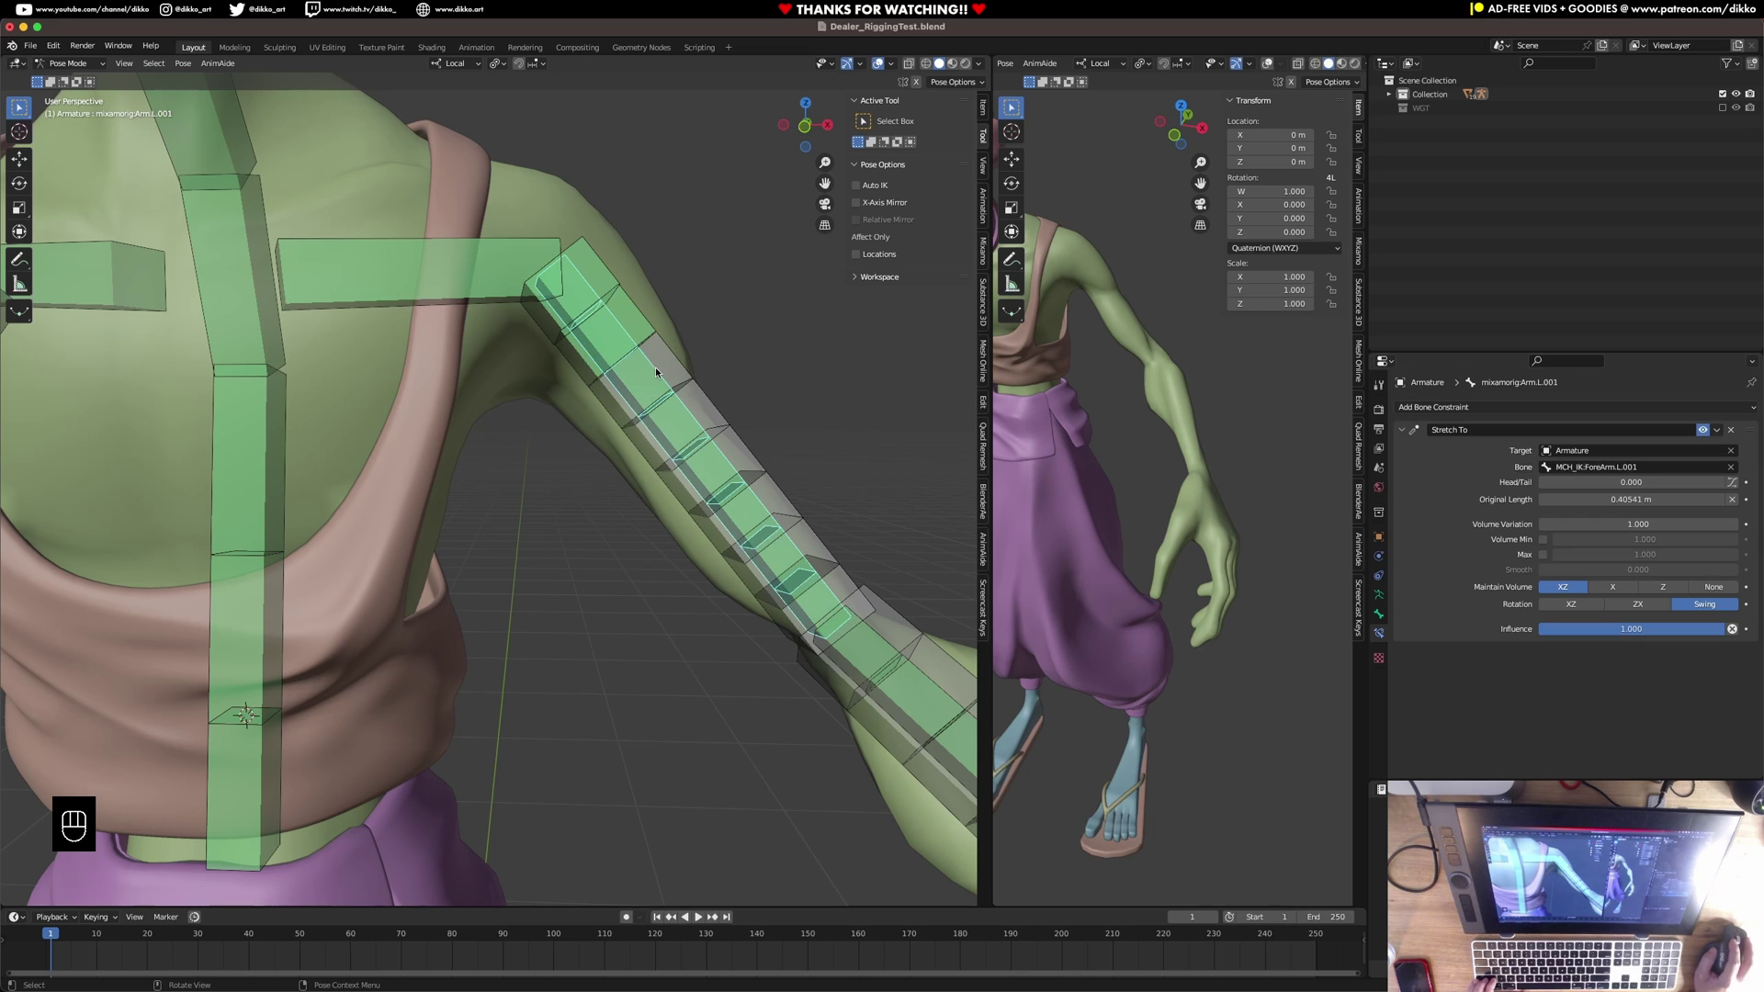
{"action": "left_click", "coordinate": [571, 369]}
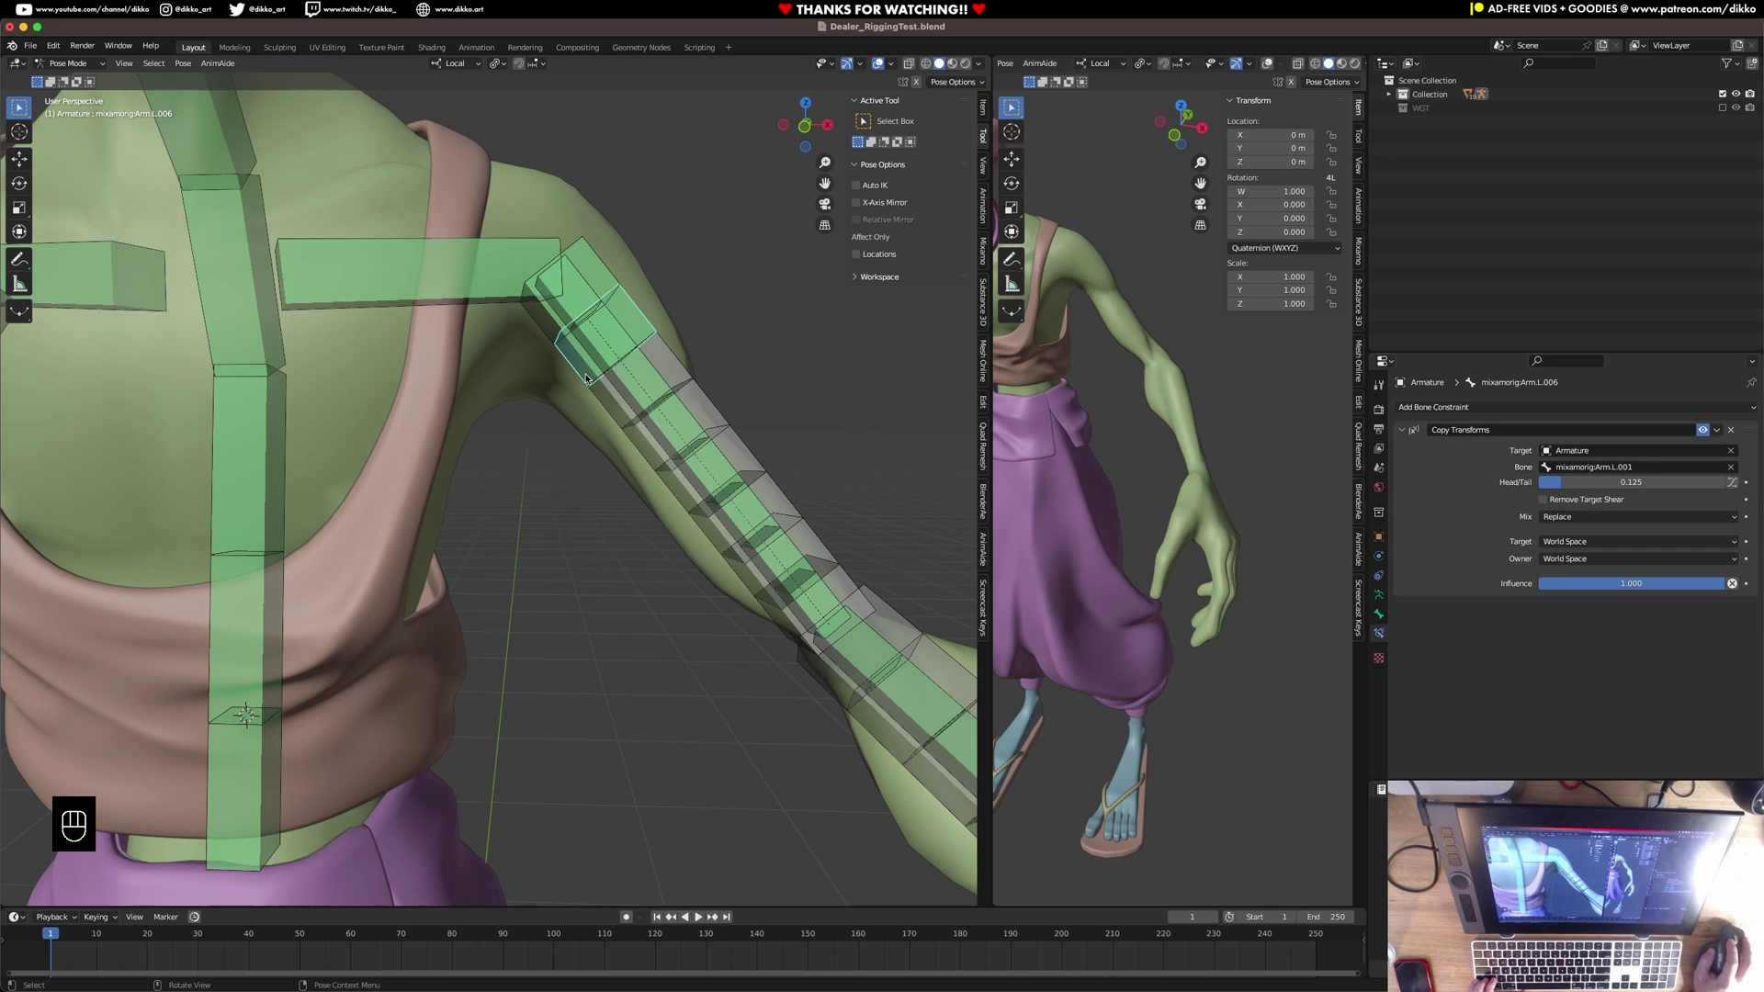
{"action": "left_click", "coordinate": [1734, 484]}
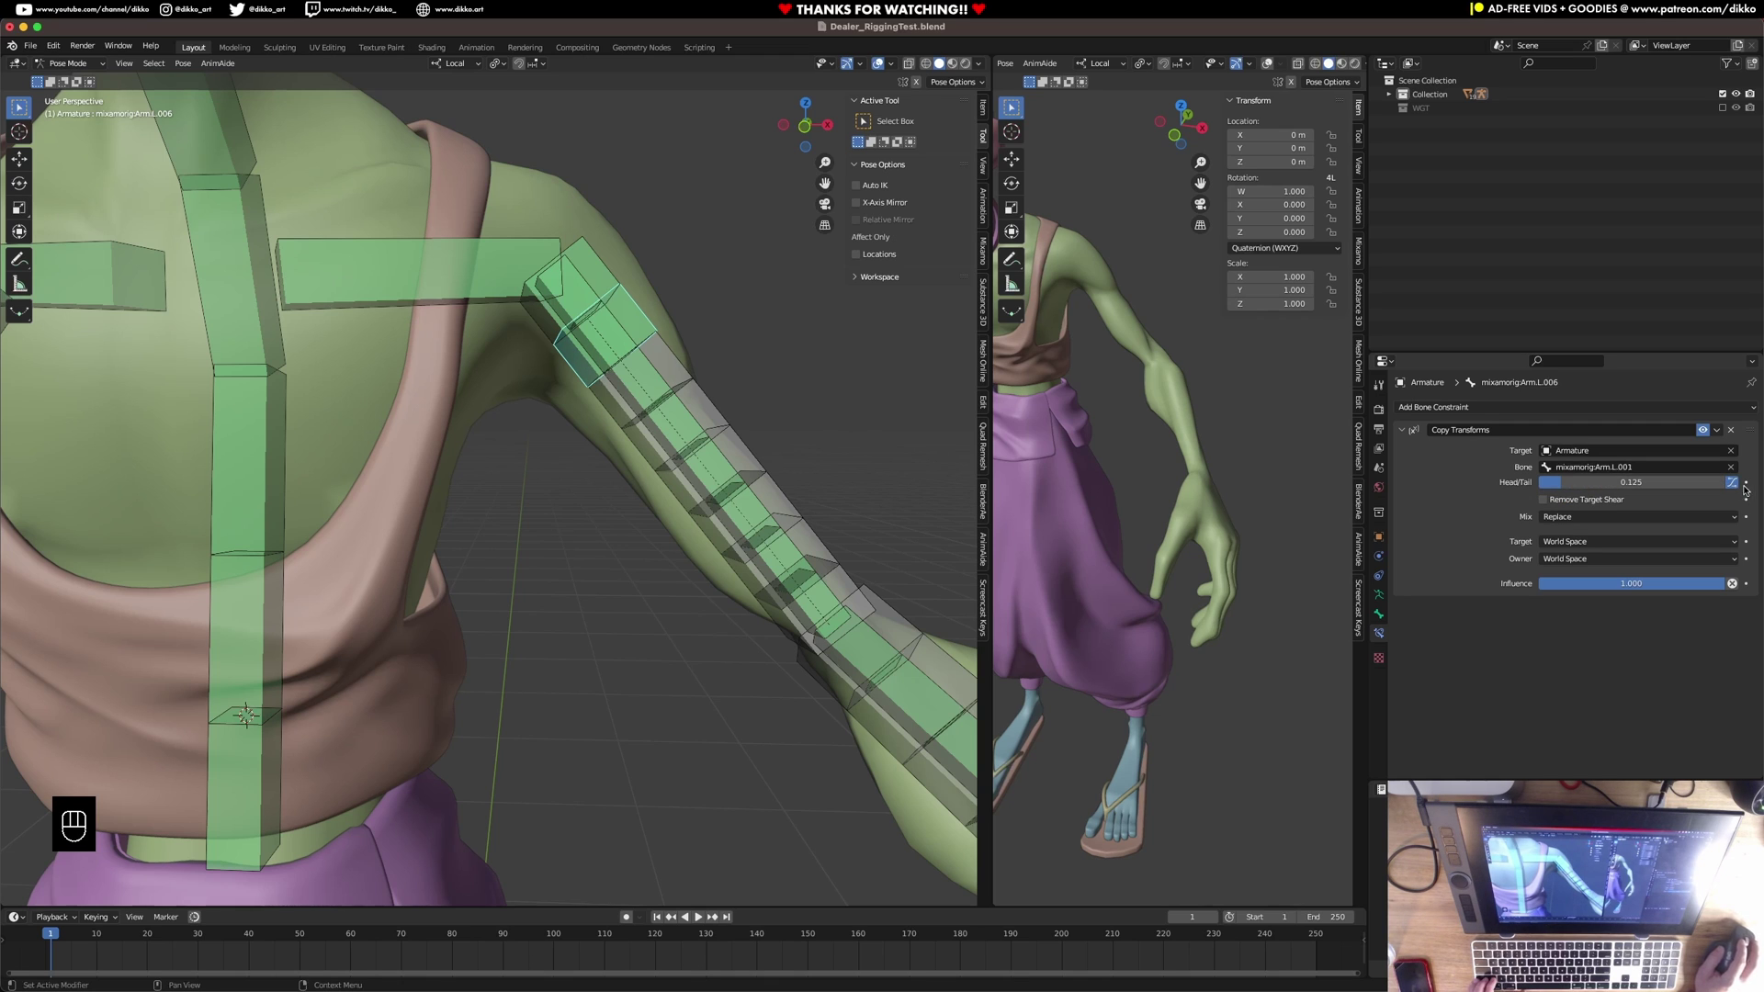
Add a Copy Transforms constraint to the left upper arm's third segment bone, targeting the upper arm's bendy bone.
{"action": "left_click", "coordinate": [665, 349]}
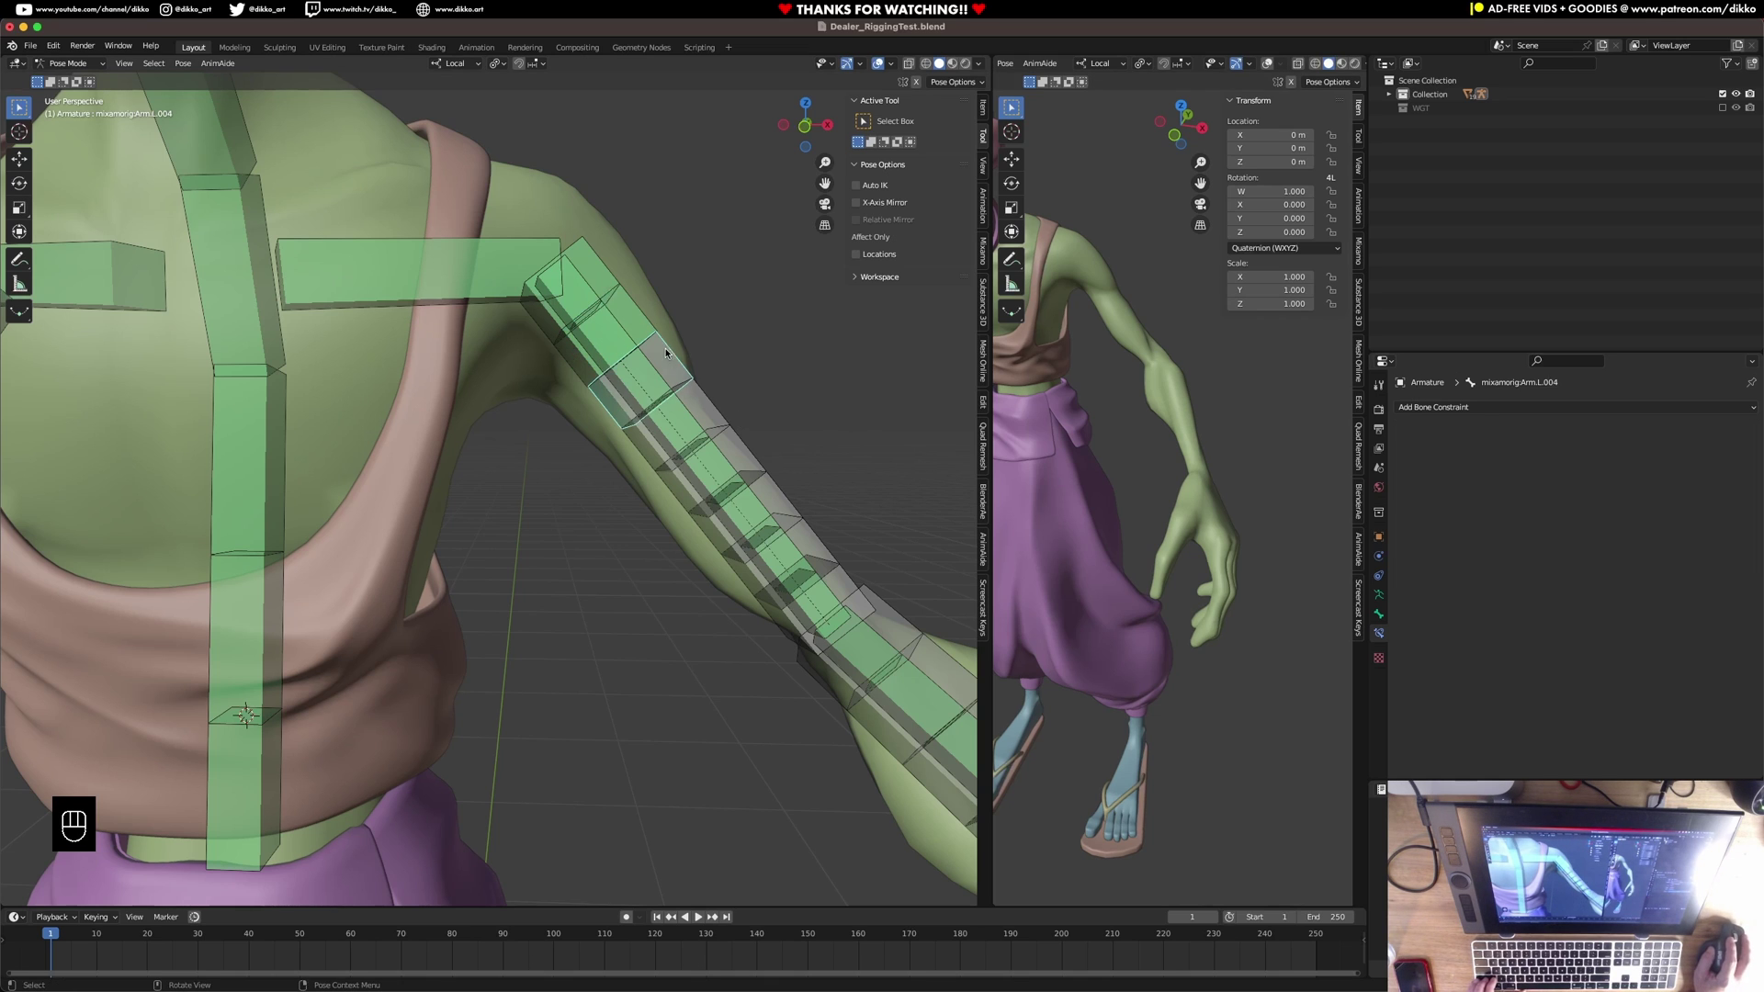
{"action": "left_click", "coordinate": [649, 363], "text": "shift"}
{"action": "left_click", "coordinate": [659, 357]}
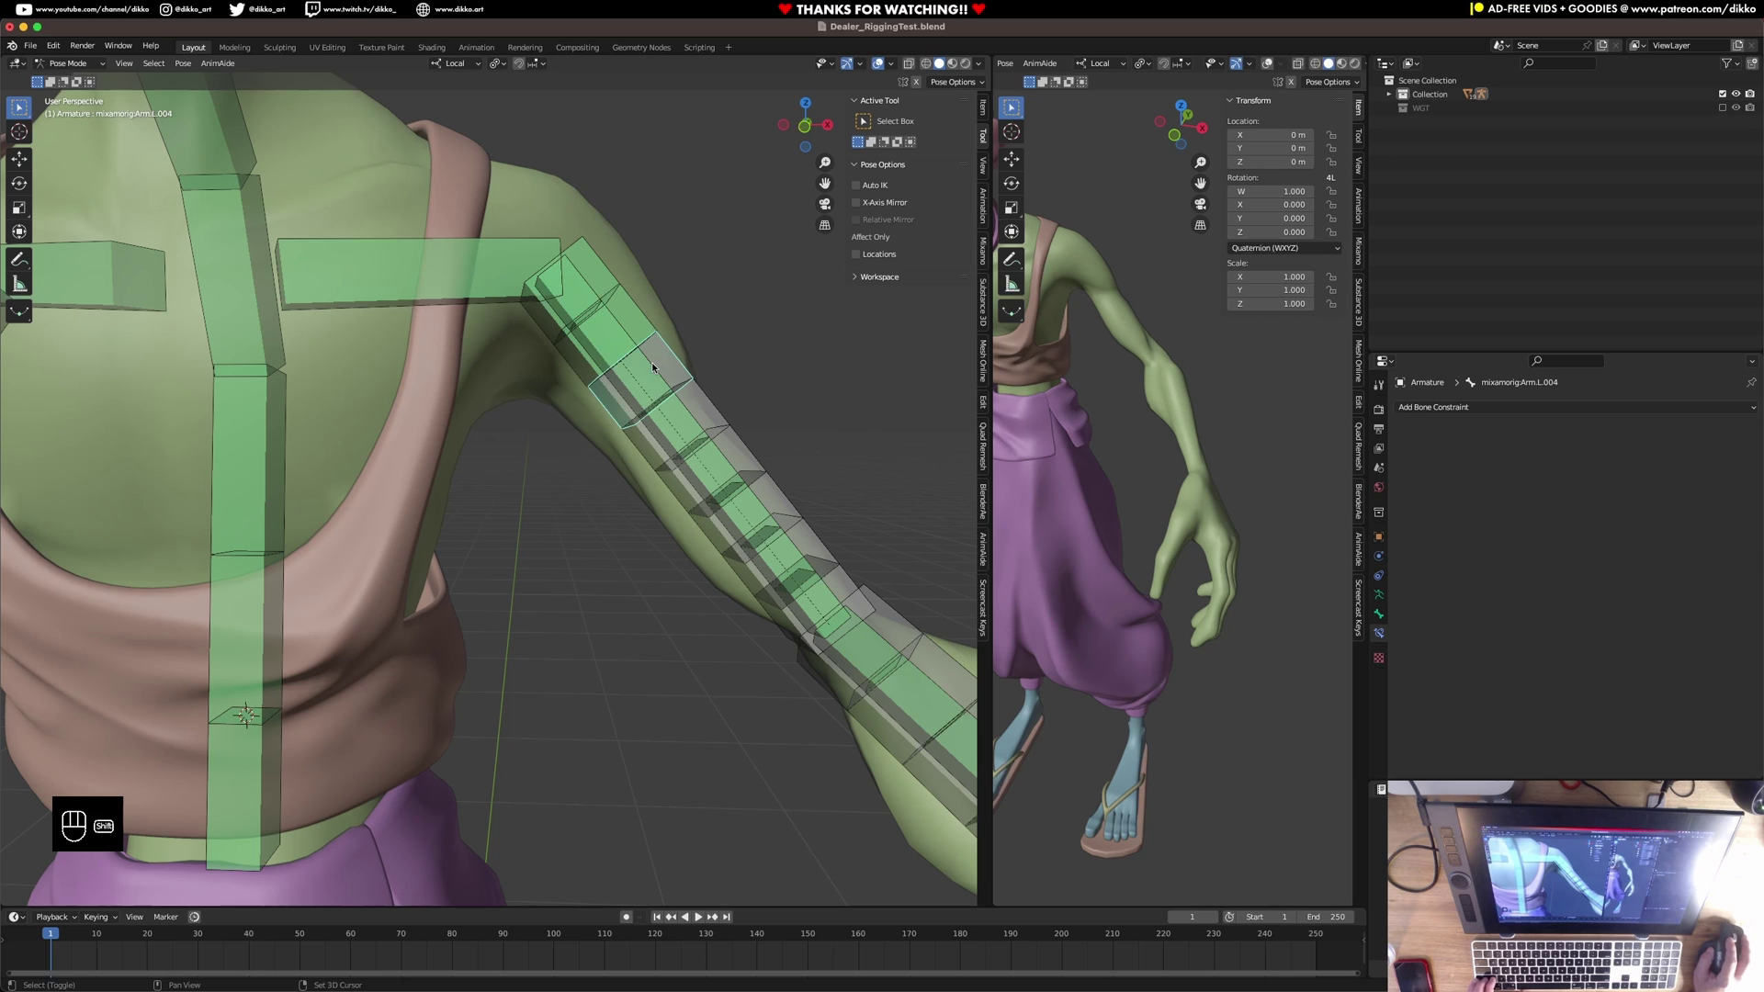
{"action": "left_click", "coordinate": [649, 363]}
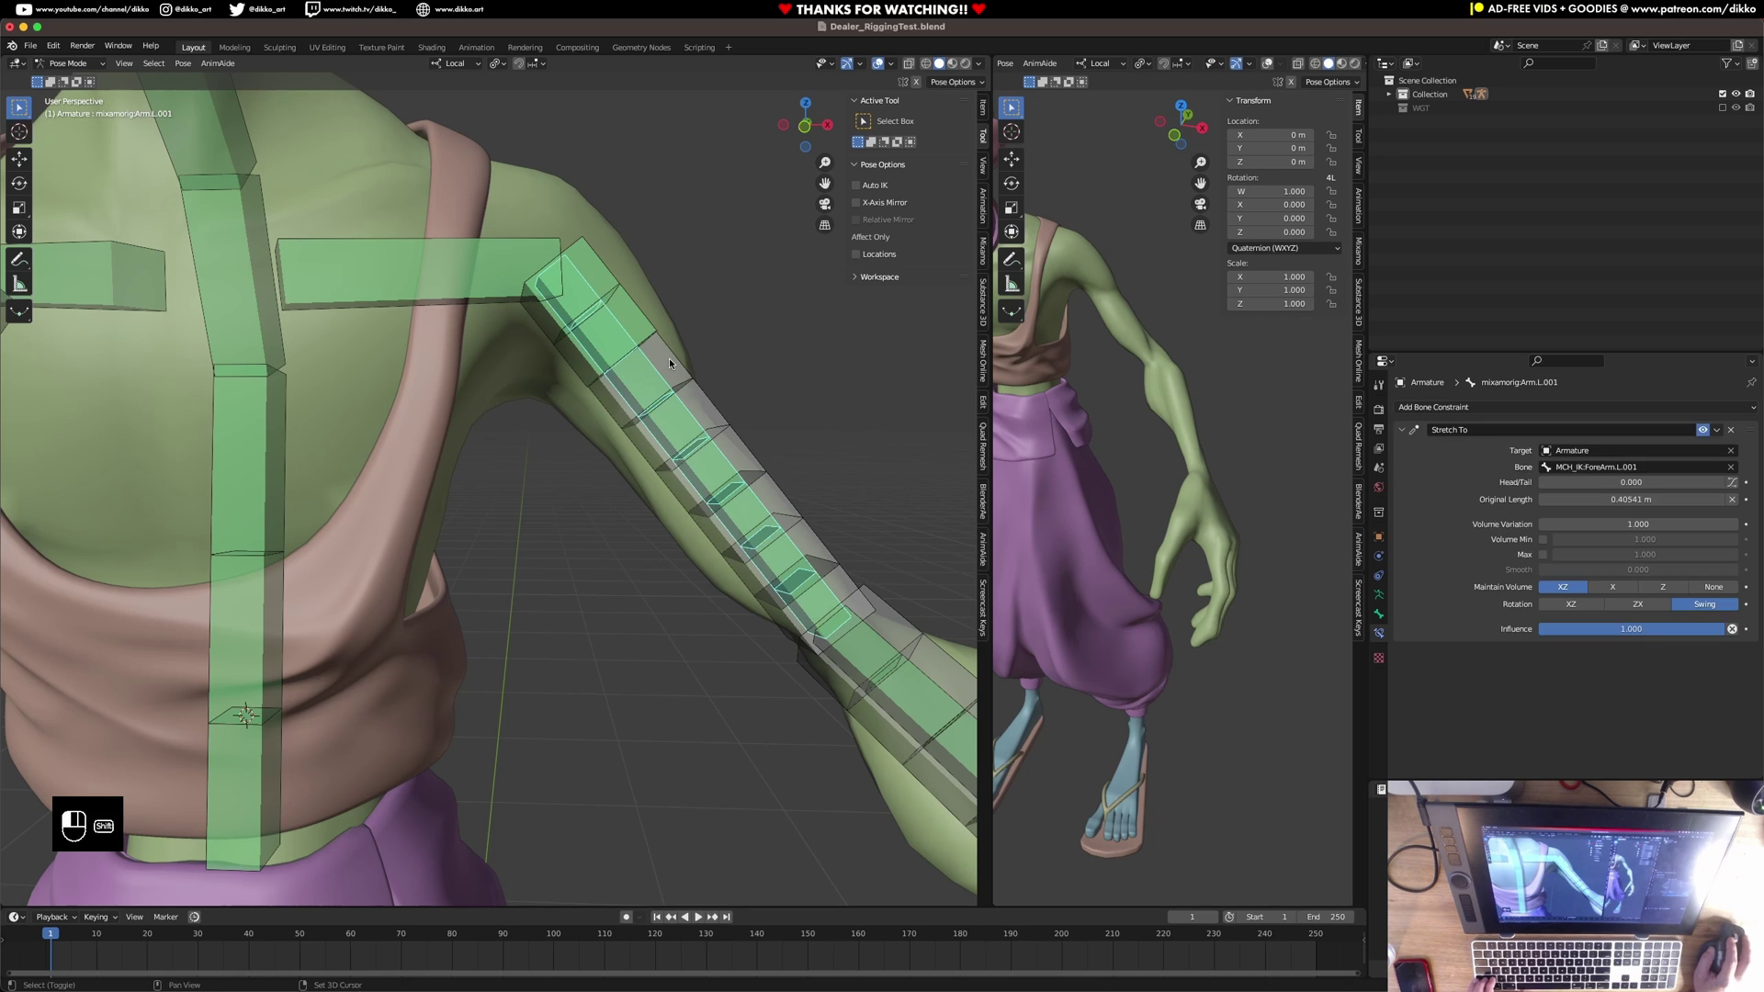
{"action": "left_click", "coordinate": [669, 356], "text": "shift"}
{"action": "key", "text": "shift+super+c"}
{"action": "left_click", "coordinate": [667, 360]}
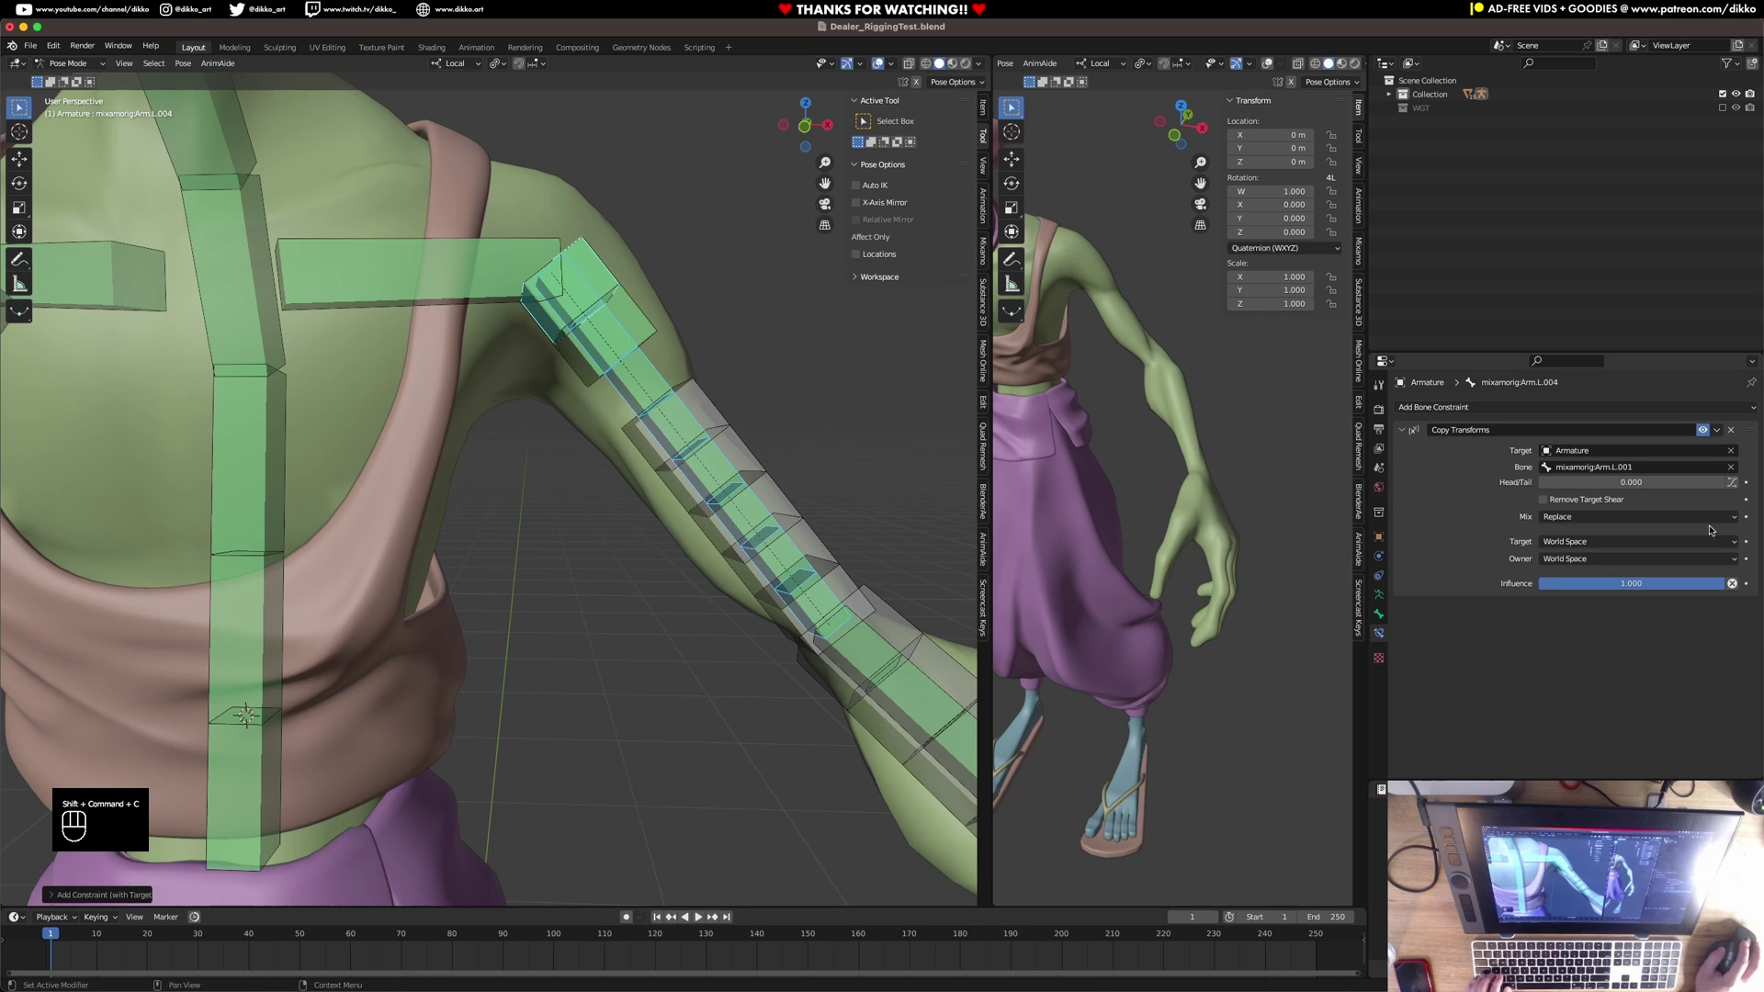
Enable Follow B-Bone and set Head/Tail to 0.25 in the third left upper arm segment's constraint.
{"action": "left_click", "coordinate": [1733, 482]}
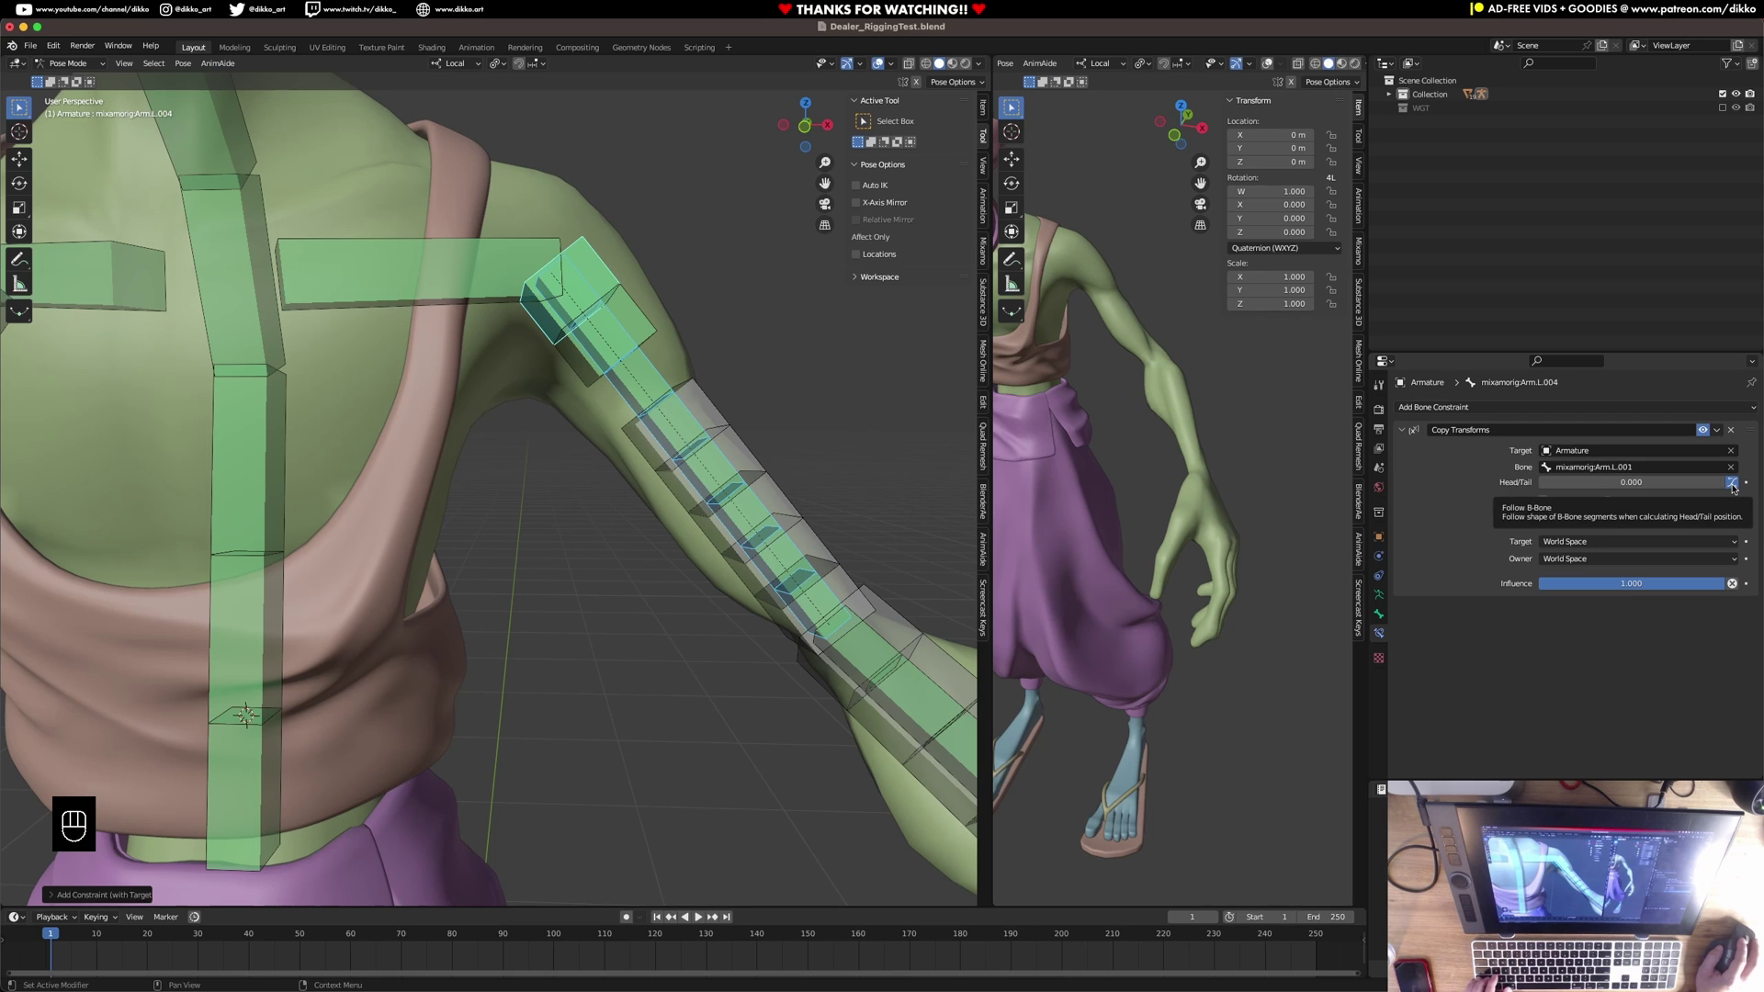
{"action": "left_click_drag", "start_coordinate": [1625, 485], "coordinate": [1625, 486]}
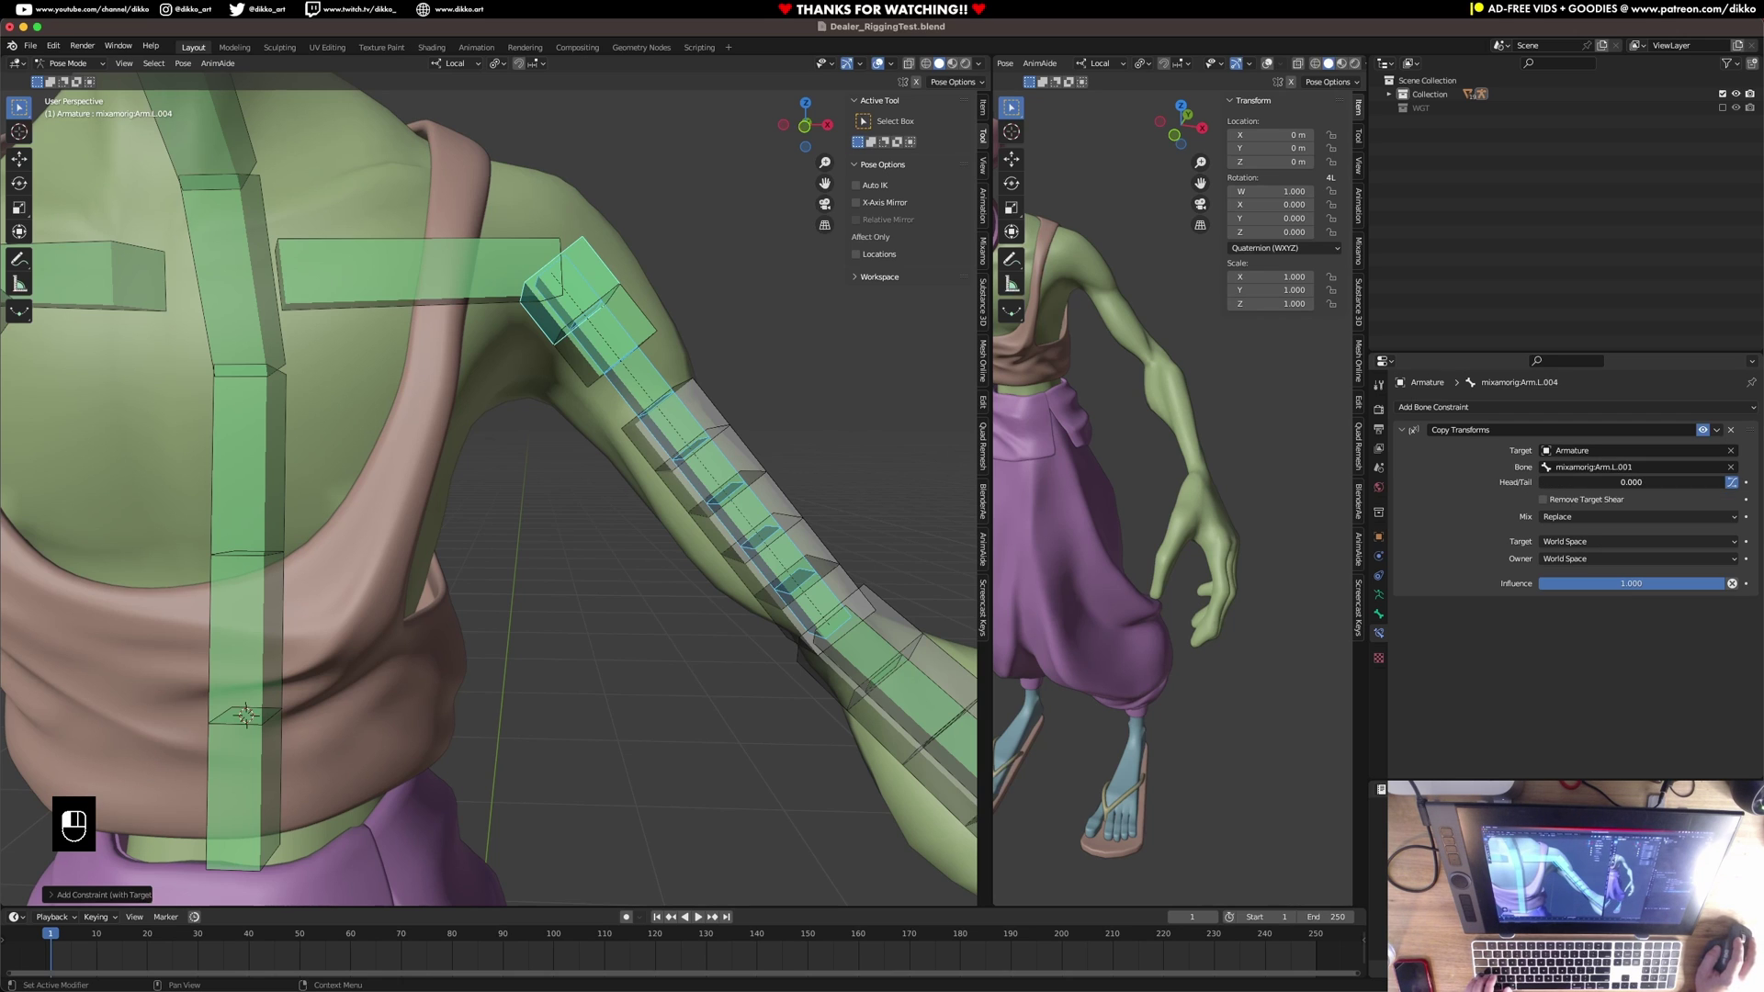
{"action": "type", "text": ".25"}
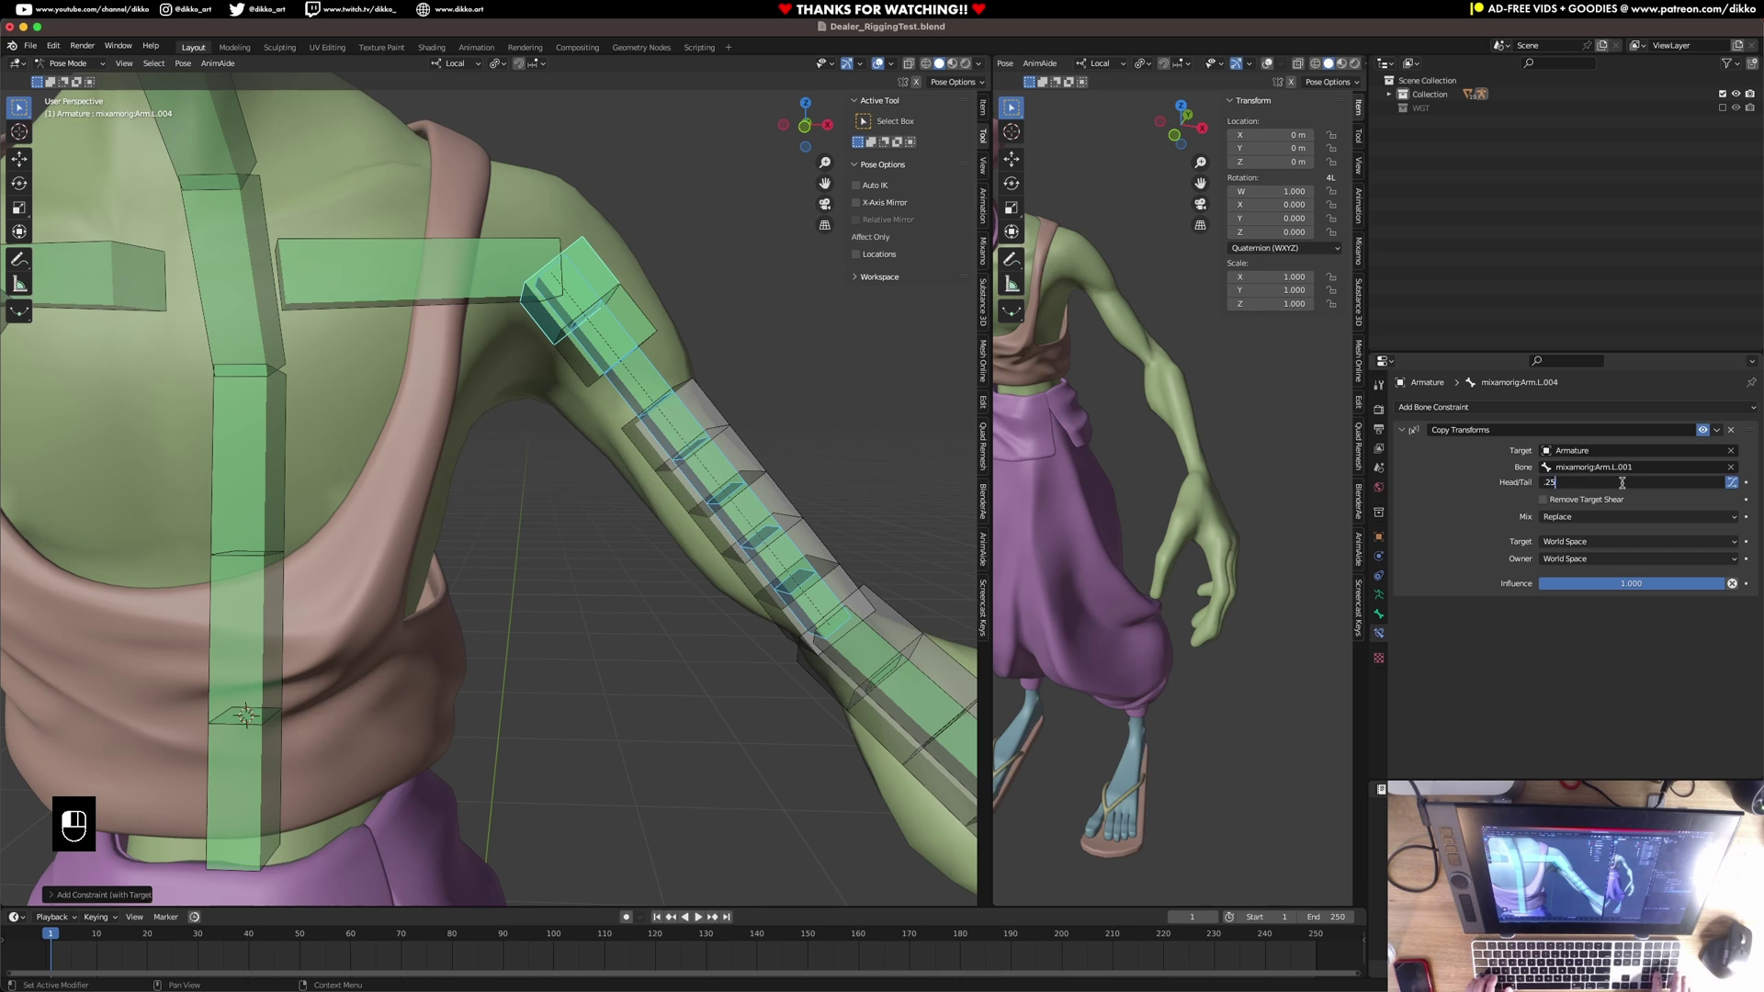
{"action": "key", "text": "Return"}
Constrain the left upper arm's fourth to sixth segment bones to its bendy bone with Copy Transforms, continuing Head/Tail in 0.125 increments.
{"action": "middle_click_drag", "start_coordinate": [784, 447], "coordinate": [668, 457]}
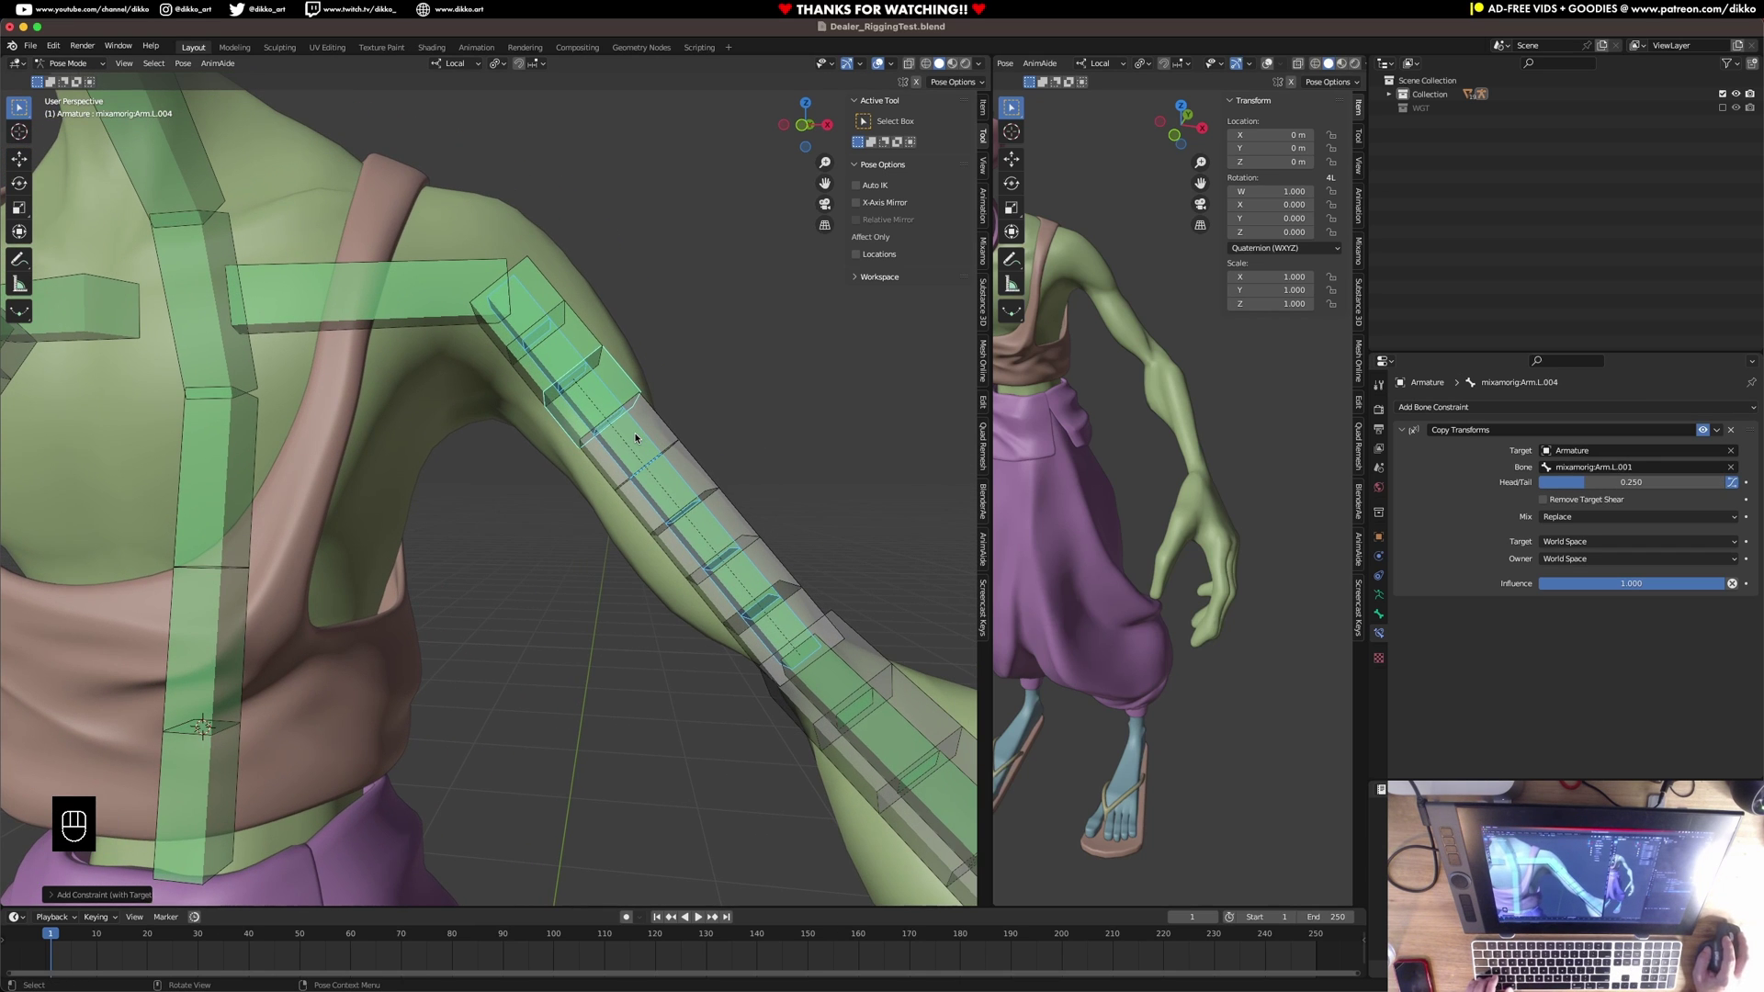
{"action": "left_click", "coordinate": [636, 435]}
{"action": "left_click", "coordinate": [655, 425], "text": "shift"}
{"action": "key", "text": "ctrl+shift+c"}
{"action": "left_click", "coordinate": [1625, 484]}
{"action": "left_click", "coordinate": [1624, 484]}
{"action": "middle_click_drag", "start_coordinate": [698, 514], "coordinate": [611, 486], "text": "shift"}
{"action": "left_click", "coordinate": [1624, 484]}
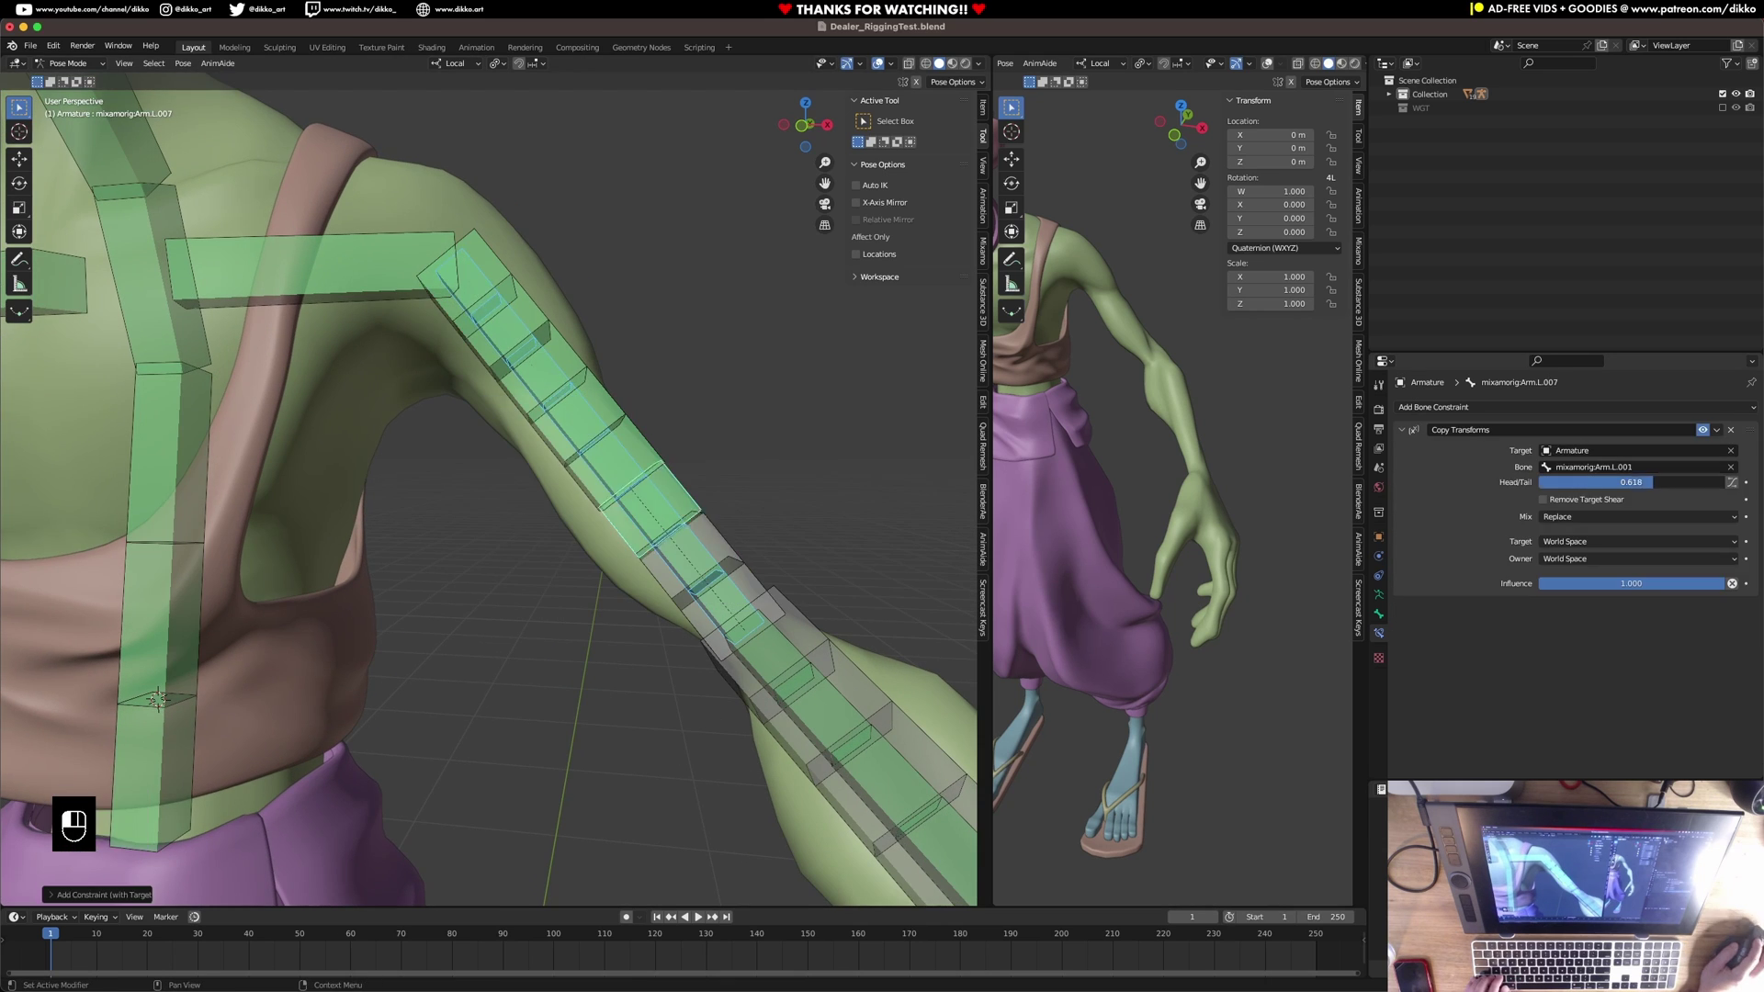
Constrain the left upper arm's two remaining elbow-end segment bones to its bendy bone with Copy Transforms.
{"action": "left_click", "coordinate": [666, 539], "text": "shift"}
{"action": "key", "text": "ctrl+shift+c"}
{"action": "left_click", "coordinate": [701, 590]}
{"action": "key", "text": "ctrl+shift+c"}
Add Copy Transforms constraints to the left forearm's elbow-end segment bones, targeting the forearm's bendy bone.
{"action": "middle_click_drag", "start_coordinate": [698, 569], "coordinate": [653, 560]}
{"action": "middle_click_drag", "start_coordinate": [698, 579], "coordinate": [460, 552], "text": "shift"}
{"action": "left_click", "coordinate": [426, 570], "text": "shift"}
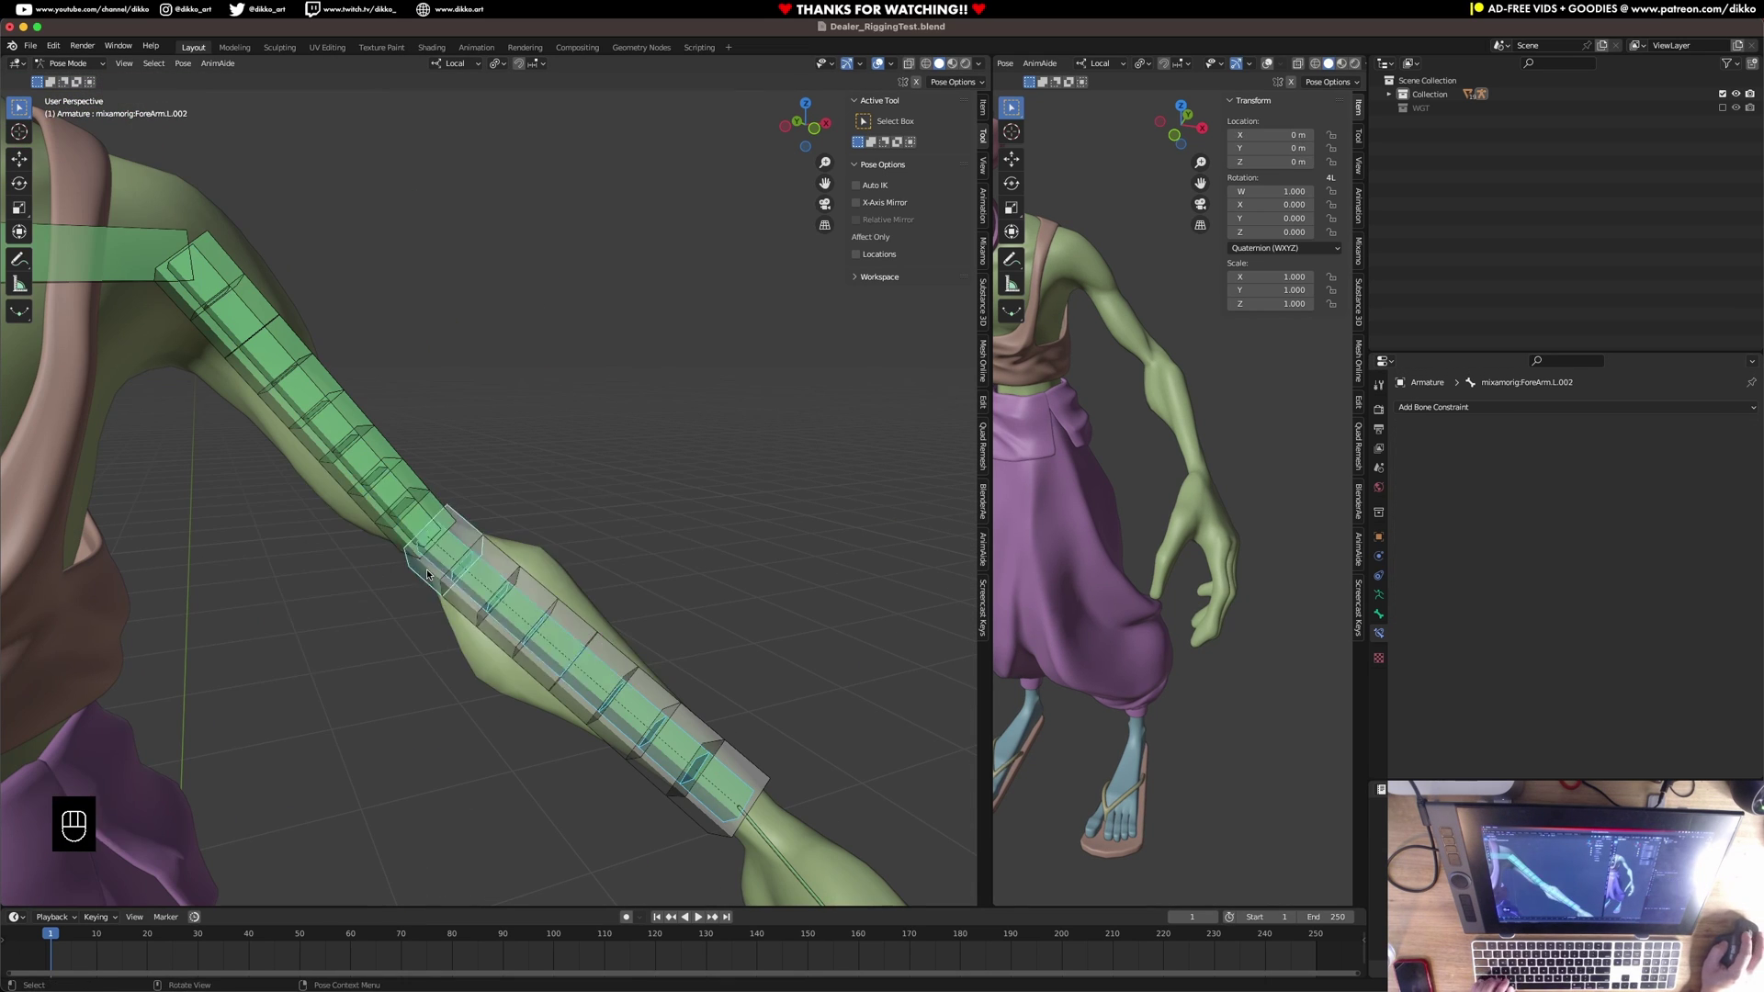
{"action": "key", "text": "ctrl+shift+c"}
{"action": "left_click", "coordinate": [504, 557]}
{"action": "left_click", "coordinate": [462, 533], "text": "shift"}
{"action": "left_click", "coordinate": [1632, 482]}
Try a Head/Tail value of 0.5 in the second left forearm segment's Copy Transforms constraint.
{"action": "left_click", "coordinate": [542, 597]}
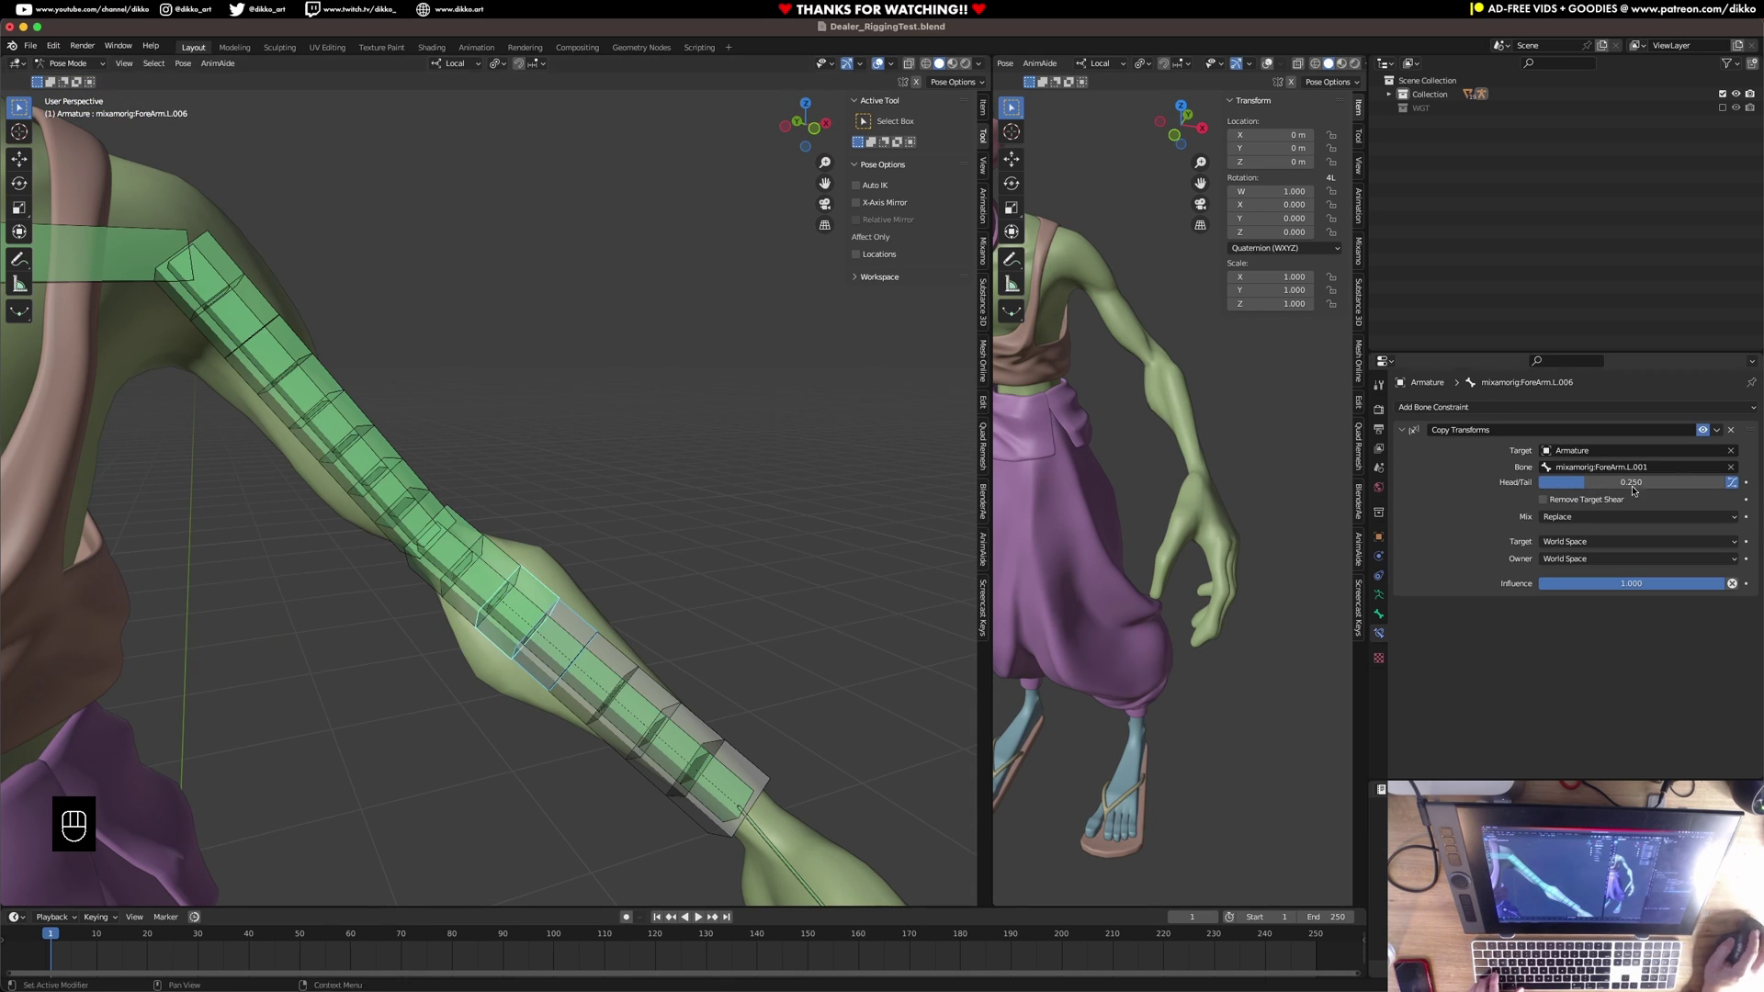
{"action": "left_click", "coordinate": [1631, 483]}
{"action": "type", "text": ".375"}
{"action": "left_click", "coordinate": [614, 654]}
{"action": "left_click", "coordinate": [574, 620], "text": "shift"}
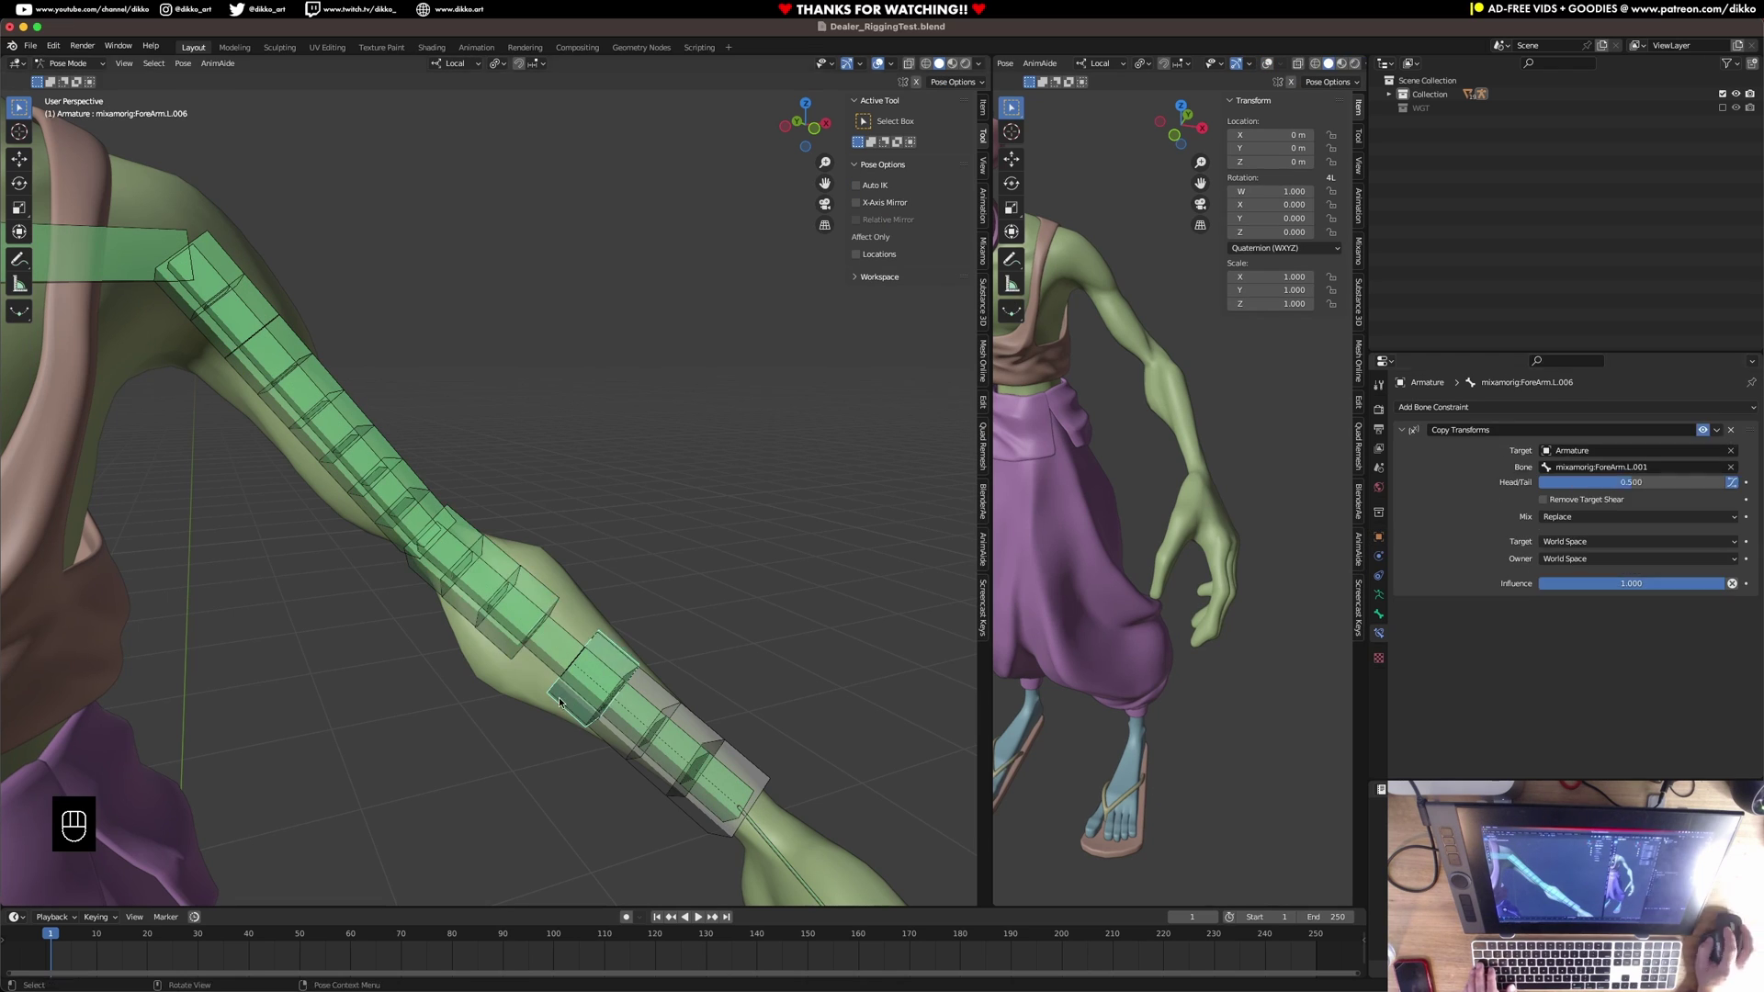
Constrain the left forearm's second and third segment bones to its bendy bone with Copy Transforms, setting Head/Tail to 0.125 and 0.25.
{"action": "left_click", "coordinate": [470, 592], "text": "shift"}
{"action": "key", "text": "ctrl+shift+c"}
{"action": "left_click", "coordinate": [471, 598]}
{"action": "left_click", "coordinate": [1673, 485]}
{"action": "type", "text": ".125"}
{"action": "left_click", "coordinate": [507, 631], "text": "shift"}
{"action": "key", "text": "ctrl+shift+c"}
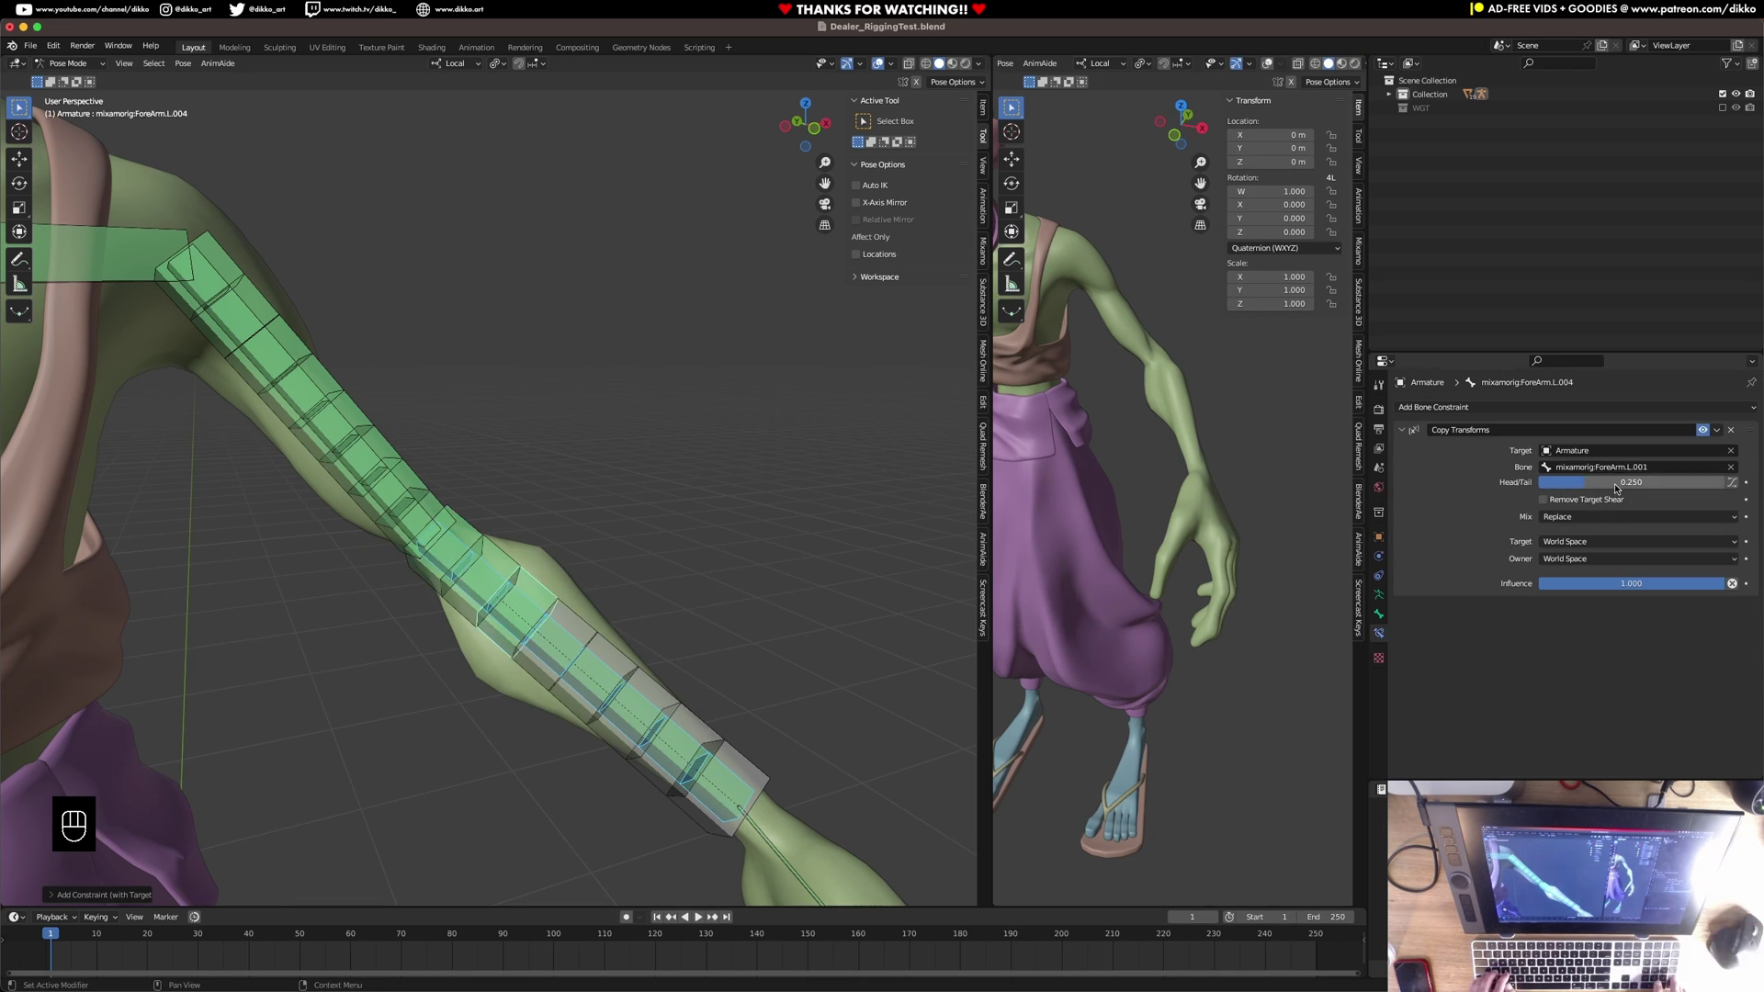
Constrain the left forearm's middle segment bones to its bendy bone with Copy Transforms, setting the fifth segment's Head/Tail to 0.5.
{"action": "left_click", "coordinate": [546, 662], "text": "shift"}
{"action": "type", "text": ".5"}
{"action": "left_click", "coordinate": [1598, 484]}
{"action": "type", "text": ".5"}
Constrain the left forearm's last three segment bones to its bendy bone with Copy Transforms, setting Head/Tail to 0.625, 0.75 and 0.875.
{"action": "left_click", "coordinate": [634, 713], "text": "shift"}
{"action": "left_click", "coordinate": [1609, 485]}
{"action": "type", "text": ".625.75"}
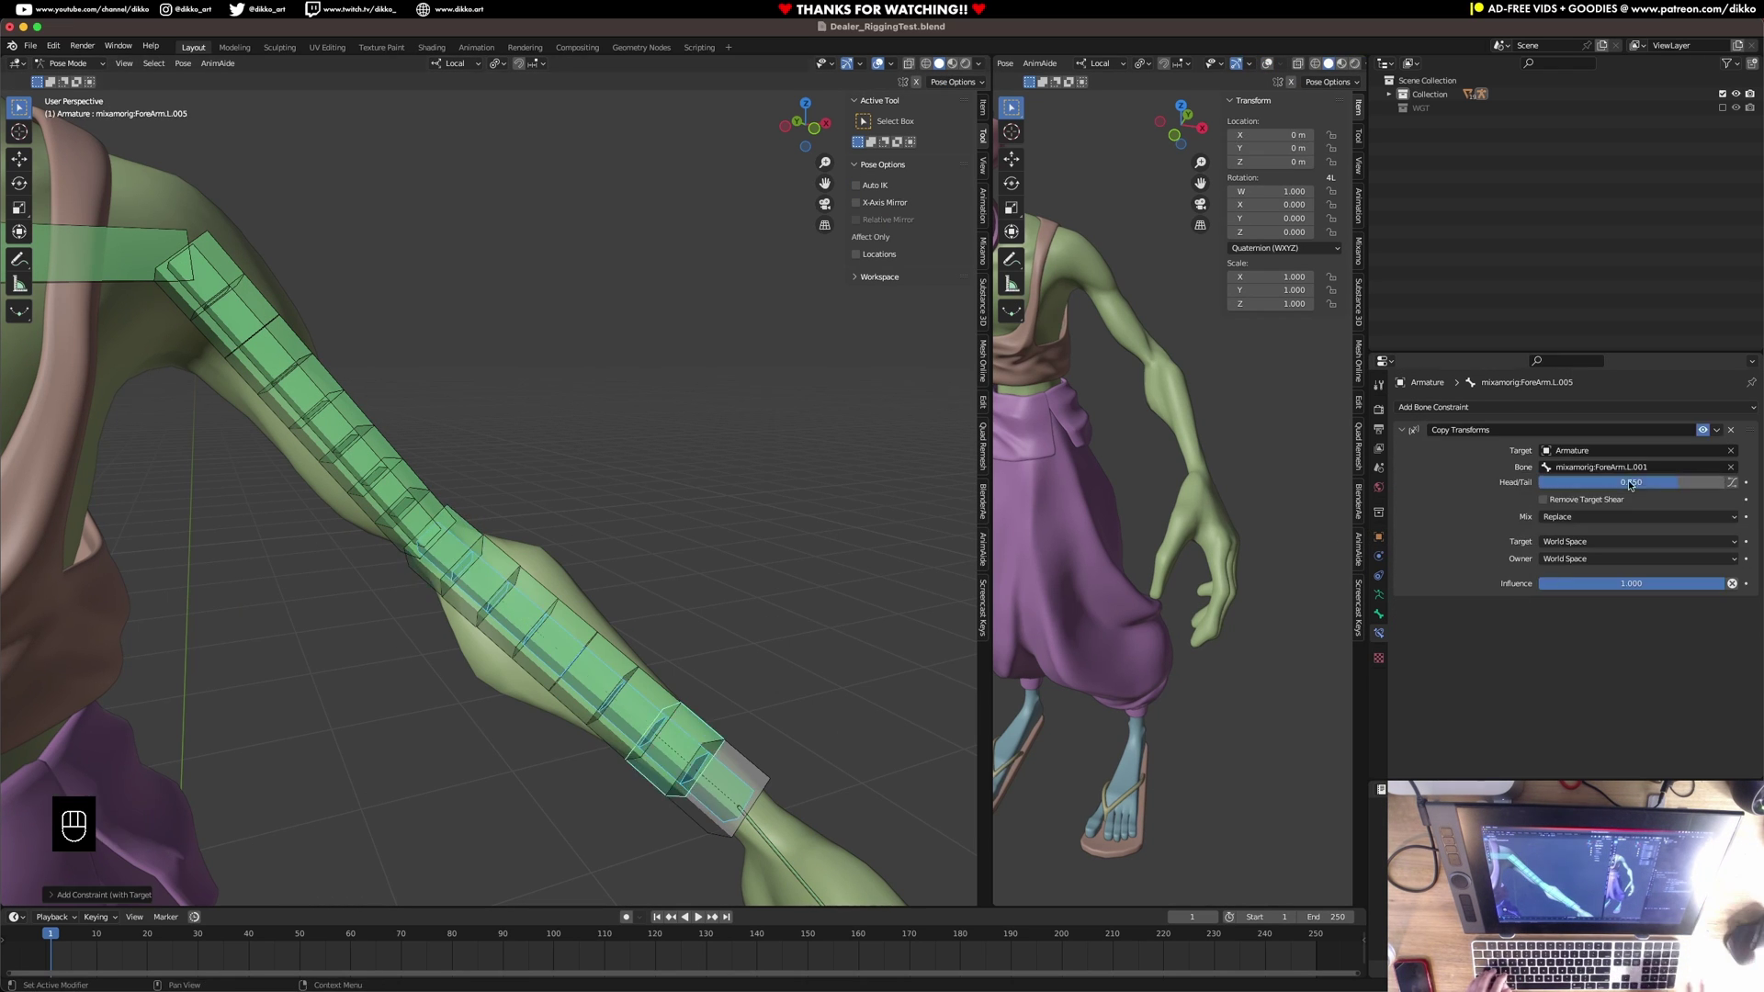
{"action": "left_click", "coordinate": [1663, 486]}
{"action": "type", "text": ".875"}
{"action": "left_click", "coordinate": [722, 788]}
Show the second bone layer, holding the control bones, in addition to the armature's layers already displayed.
{"action": "middle_click_drag", "start_coordinate": [570, 515], "coordinate": [515, 547]}
{"action": "scroll", "coordinate": [515, 546], "scroll_direction": "down", "scroll_amount": 5}
{"action": "left_click", "coordinate": [1379, 595]}
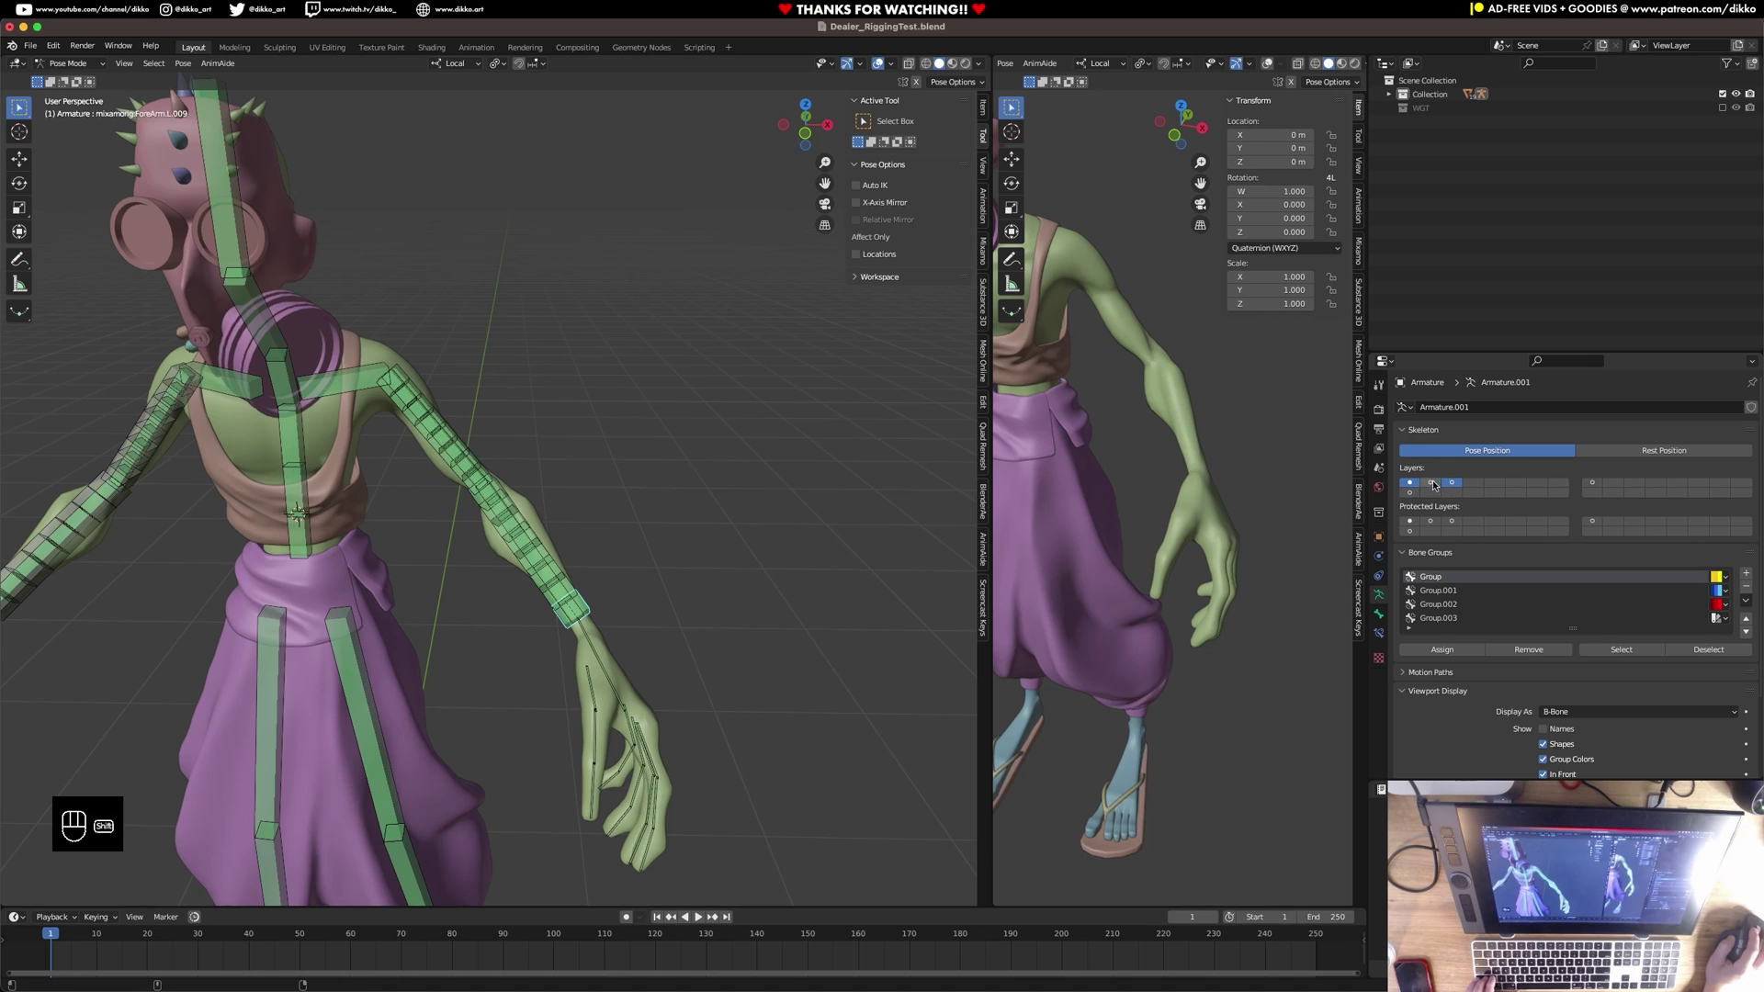
{"action": "left_click", "coordinate": [1431, 484], "text": "shift"}
Try rotating the left hand control bone to test the arm, and undo the rotation.
{"action": "left_click", "coordinate": [604, 614]}
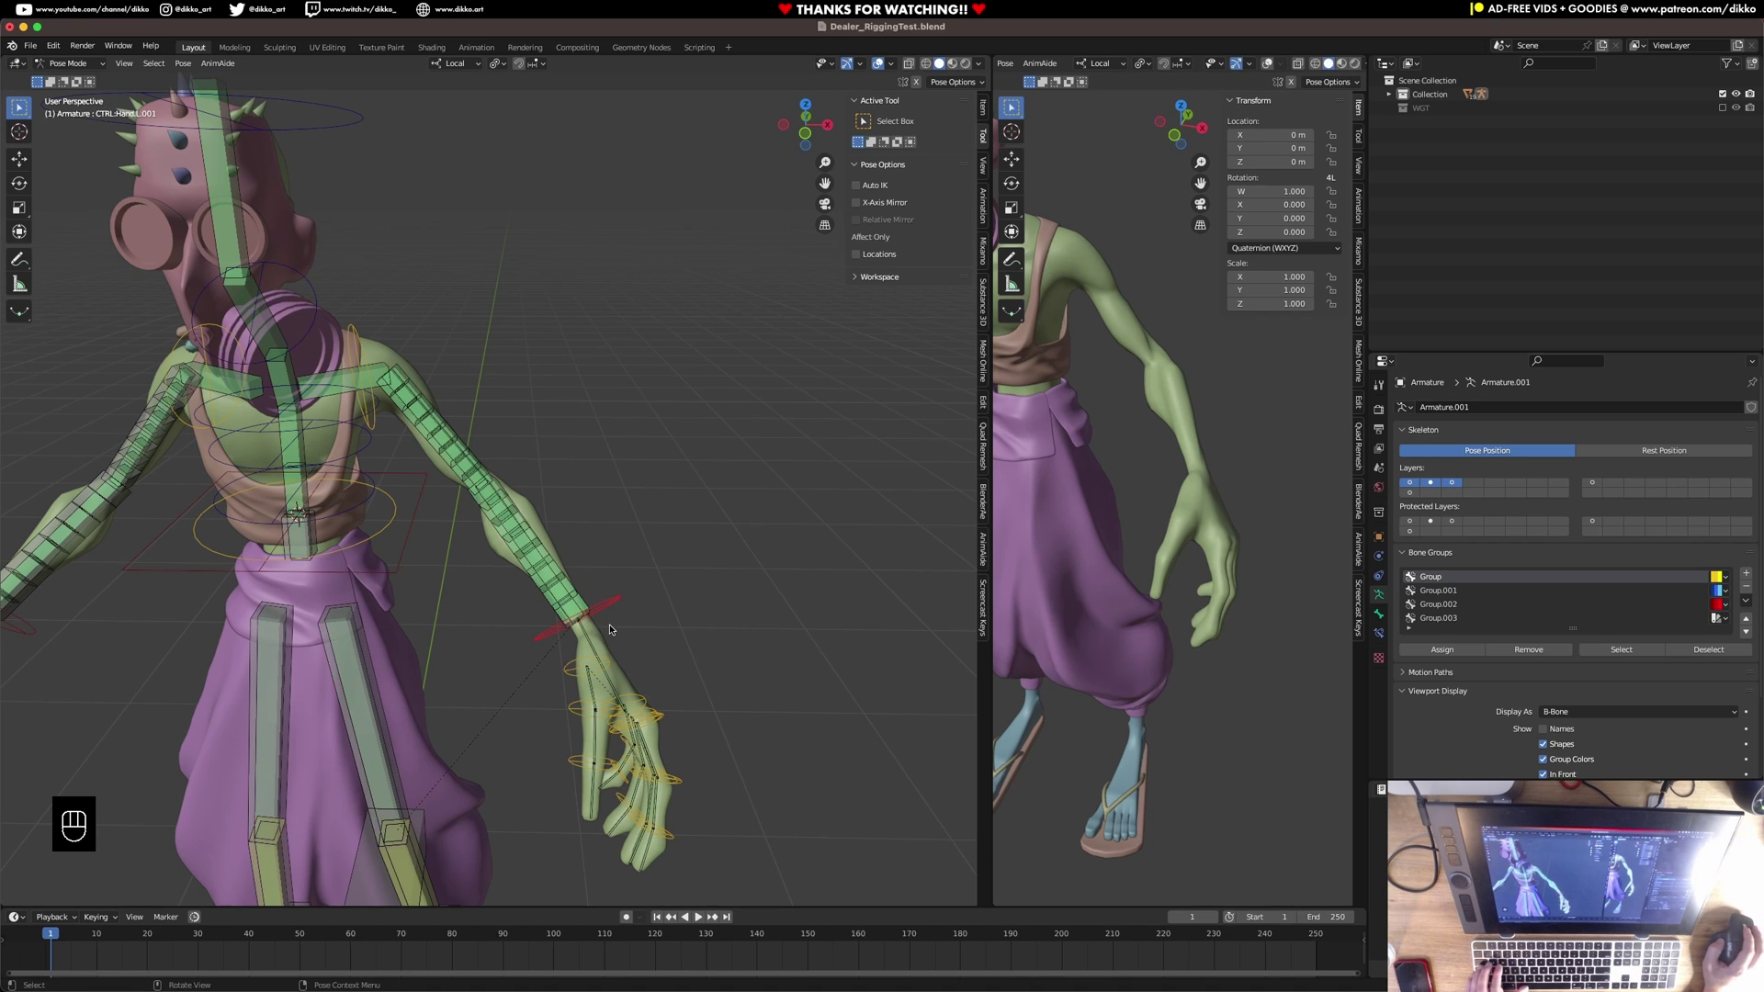
{"action": "key", "text": "r"}
{"action": "key", "text": "r"}
{"action": "key", "text": "r"}
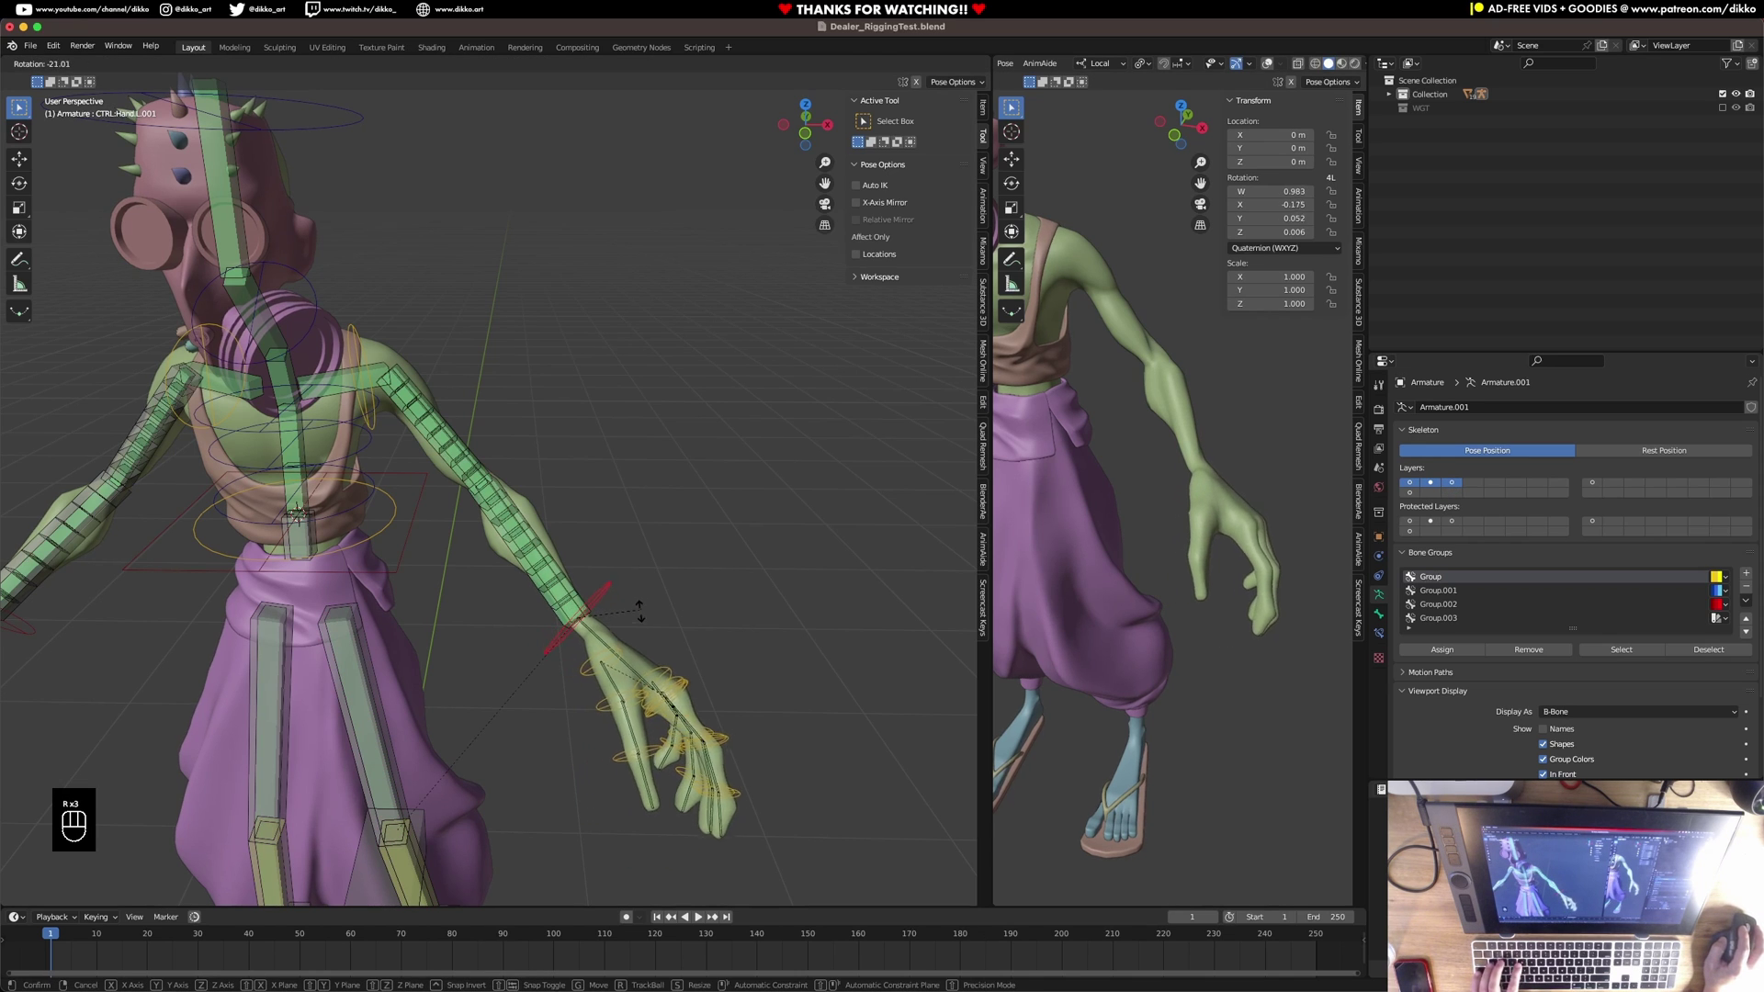
{"action": "left_click", "coordinate": [608, 629]}
{"action": "key", "text": "super+z"}
Try moving the left hand control up and rotating it to test how the arm mesh follows, and undo both changes.
{"action": "key", "text": "g"}
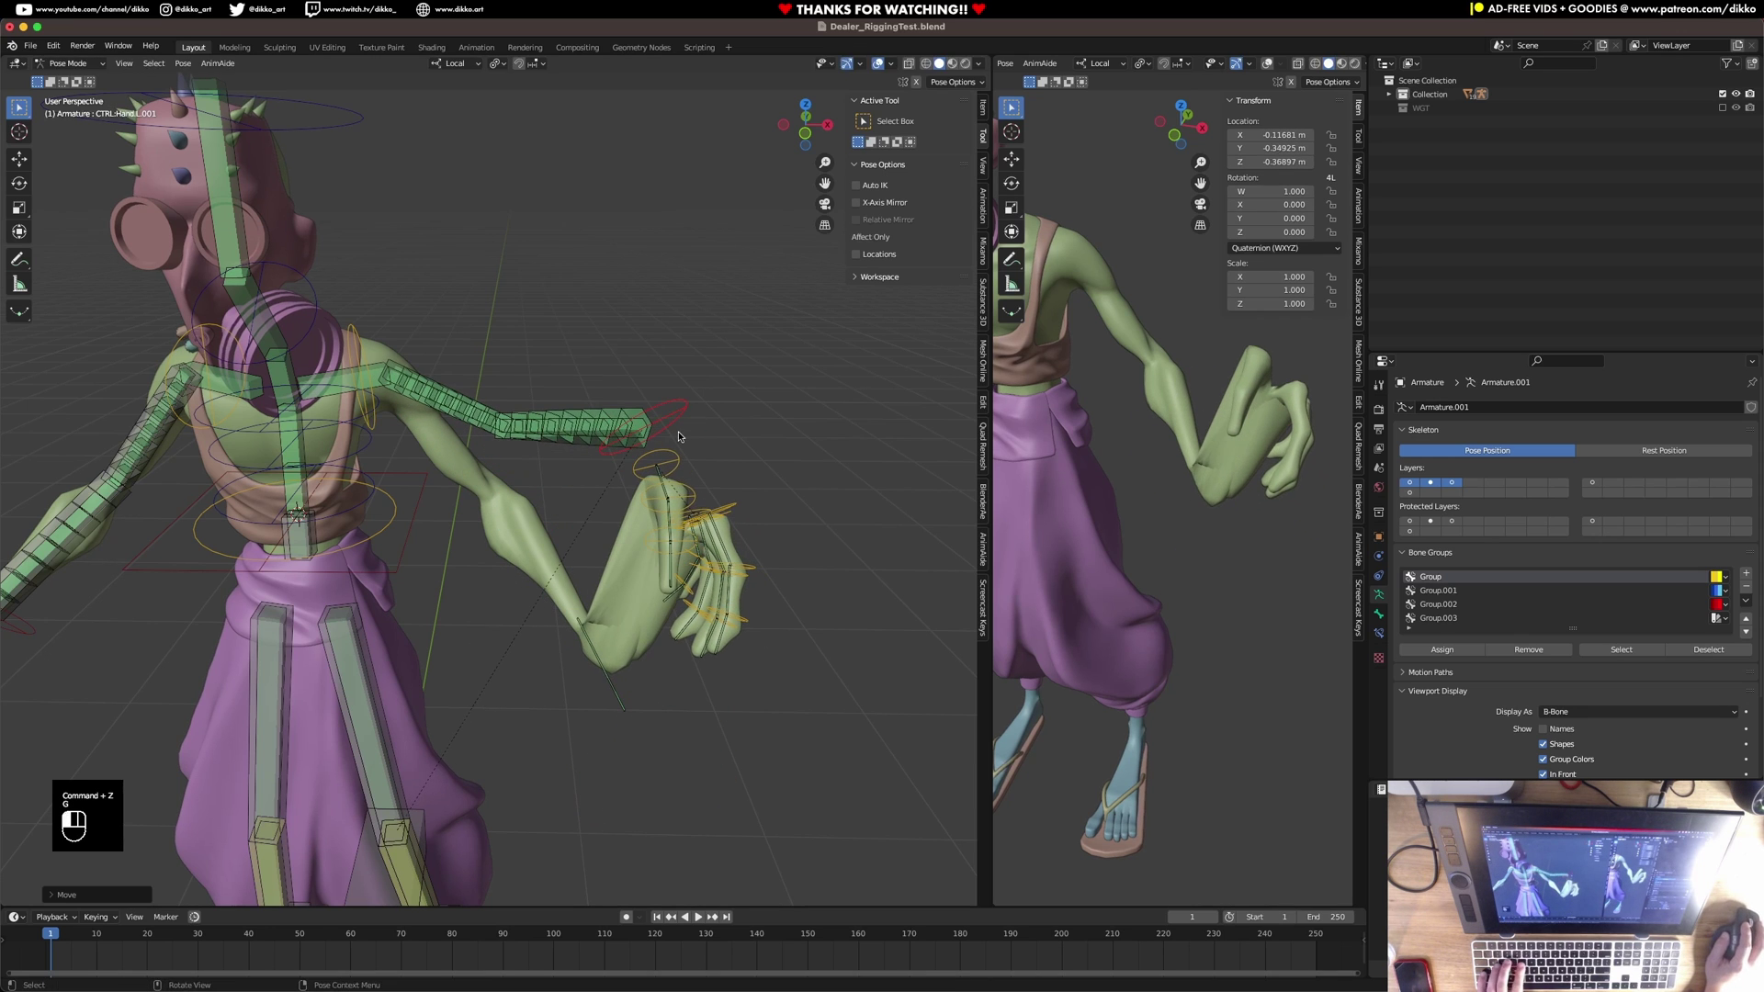
{"action": "left_click", "coordinate": [624, 460]}
{"action": "key", "text": "r"}
{"action": "key", "text": "r"}
{"action": "key", "text": "r"}
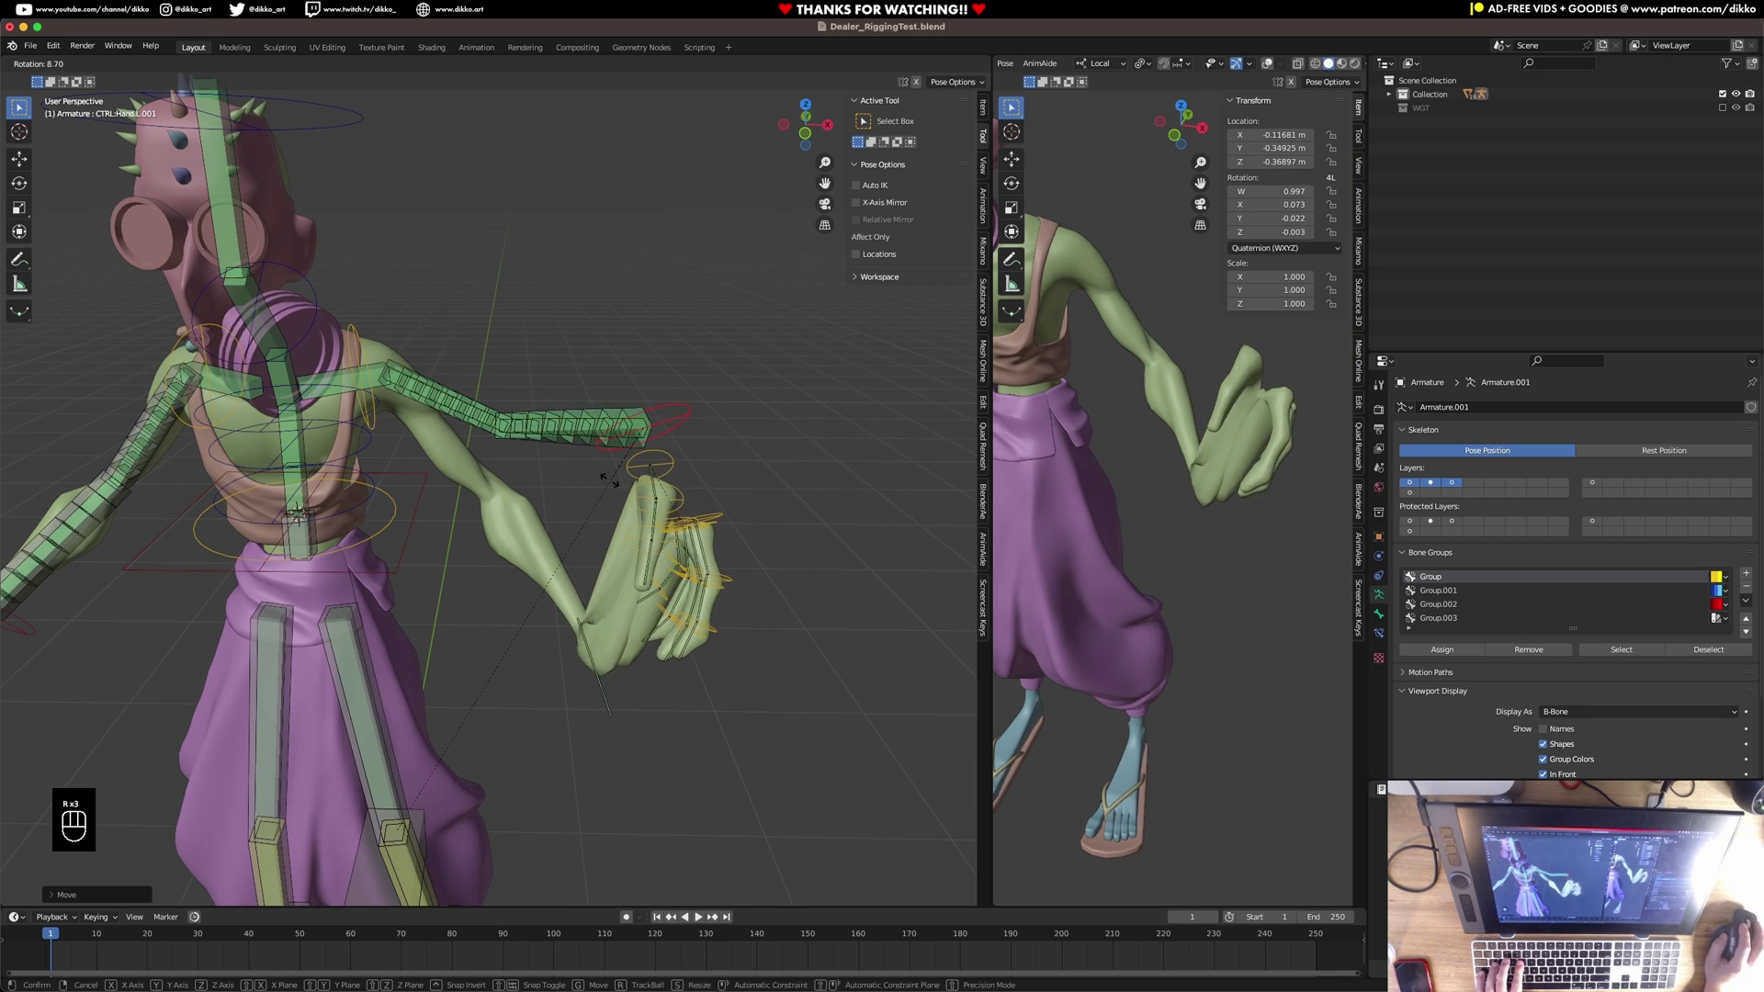
{"action": "left_click", "coordinate": [437, 421]}
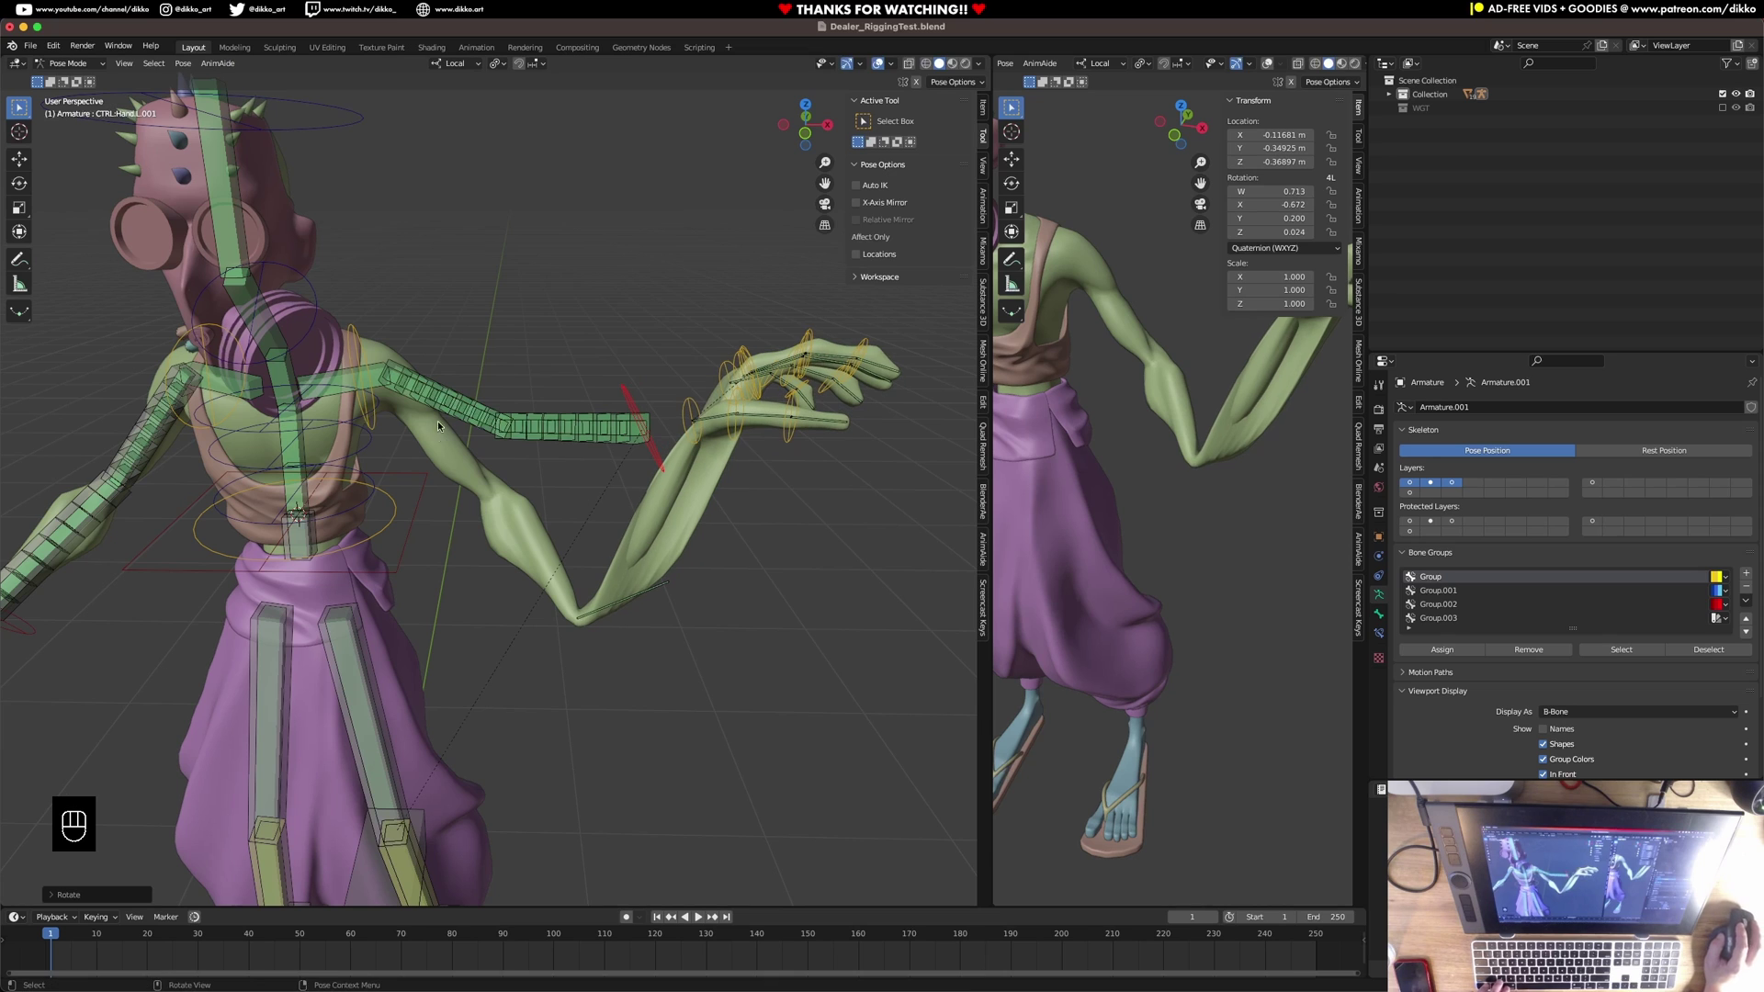
{"action": "key", "text": "super+z"}
{"action": "key", "text": "super+z"}
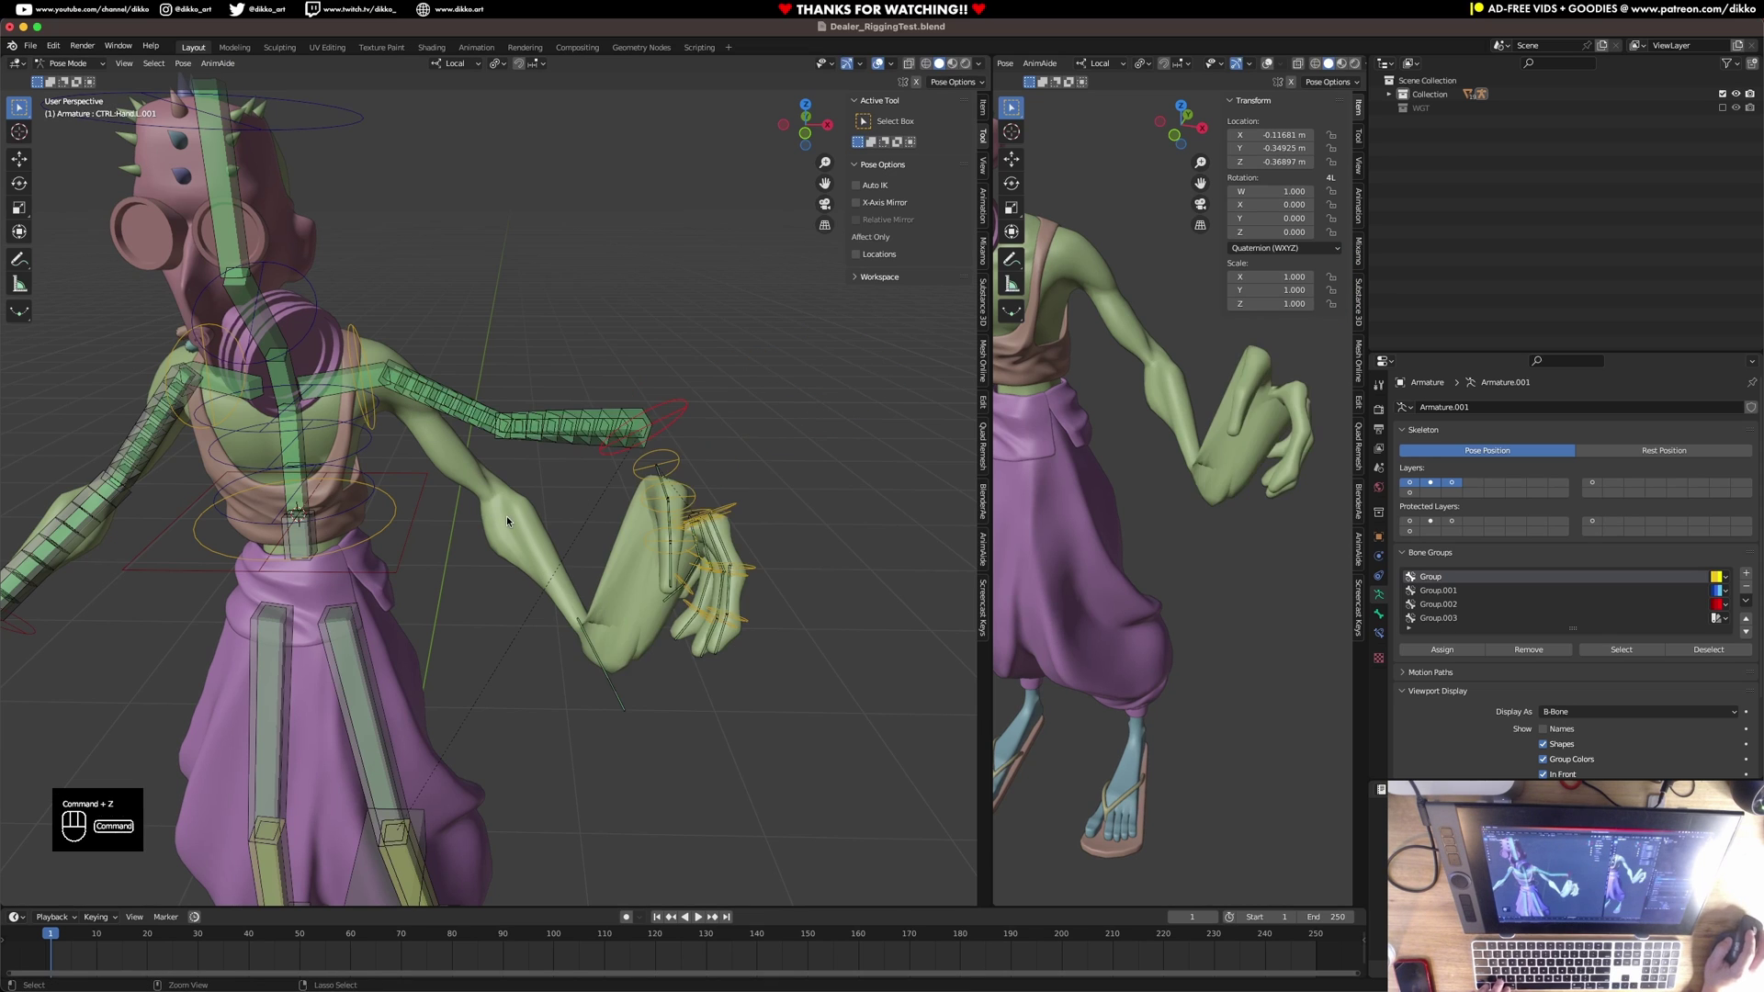
Switch to Object Mode, select the character's body mesh and check its Armature modifier settings.
{"action": "left_click", "coordinate": [67, 62]}
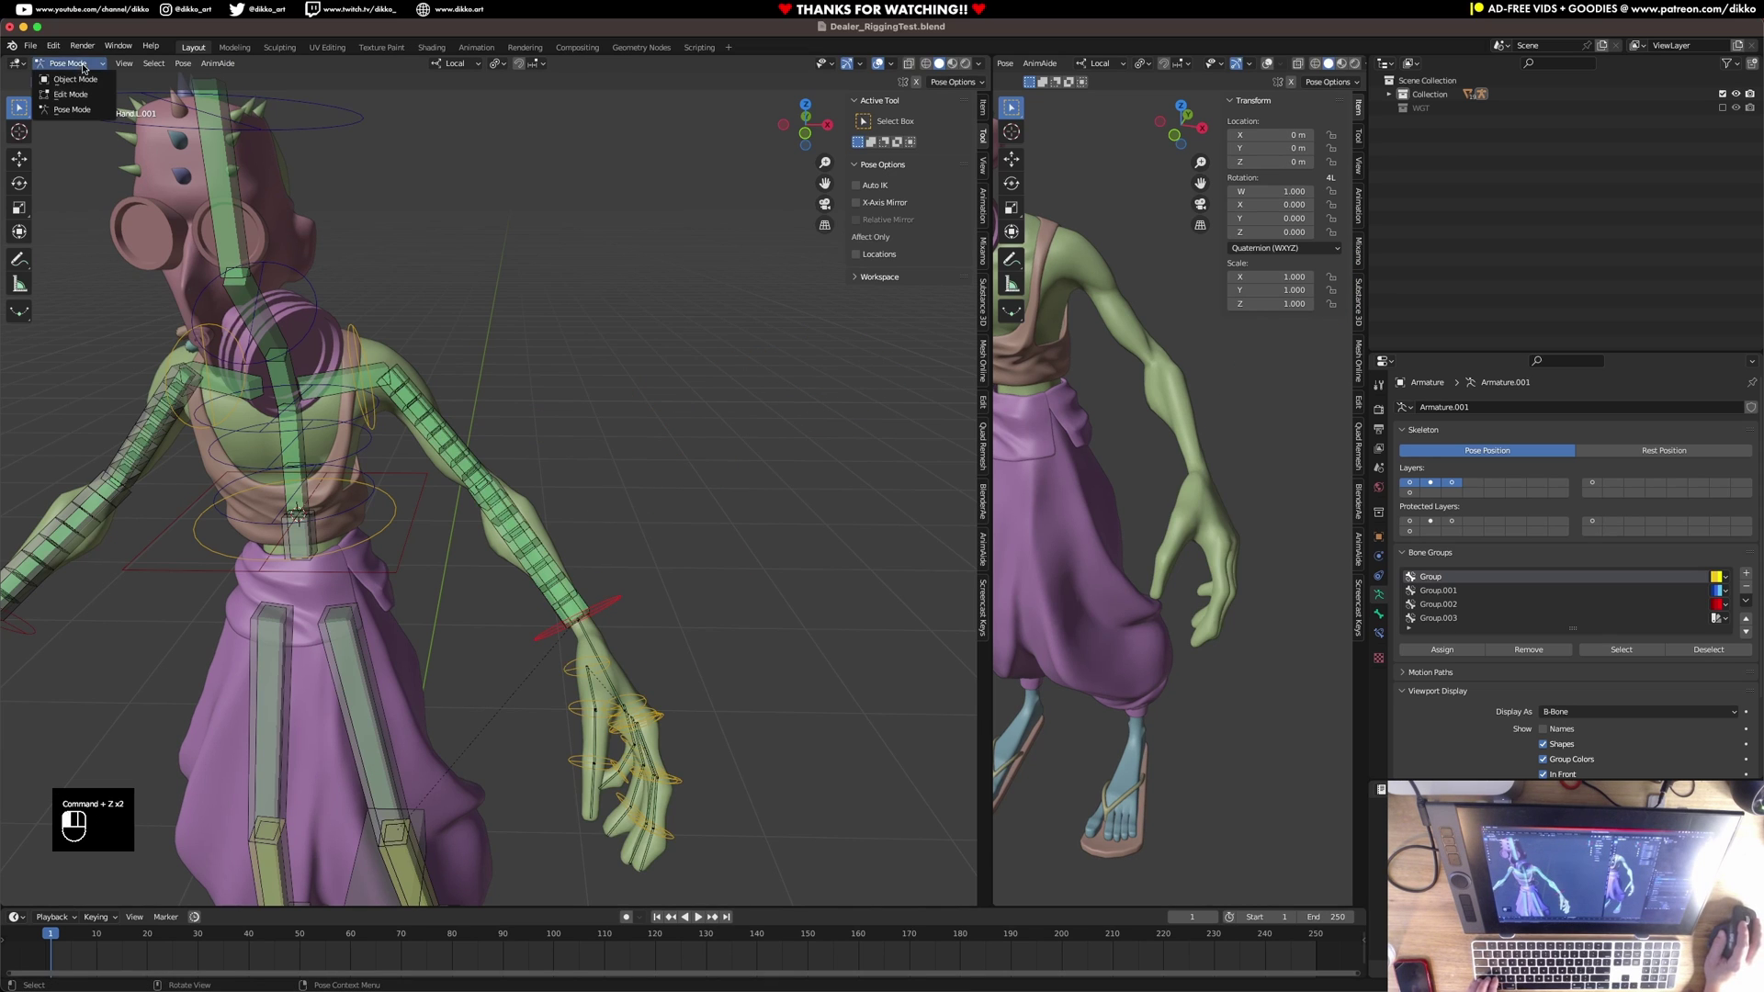
{"action": "left_click", "coordinate": [66, 72]}
{"action": "left_click", "coordinate": [407, 384]}
{"action": "left_click", "coordinate": [408, 385], "text": "shift"}
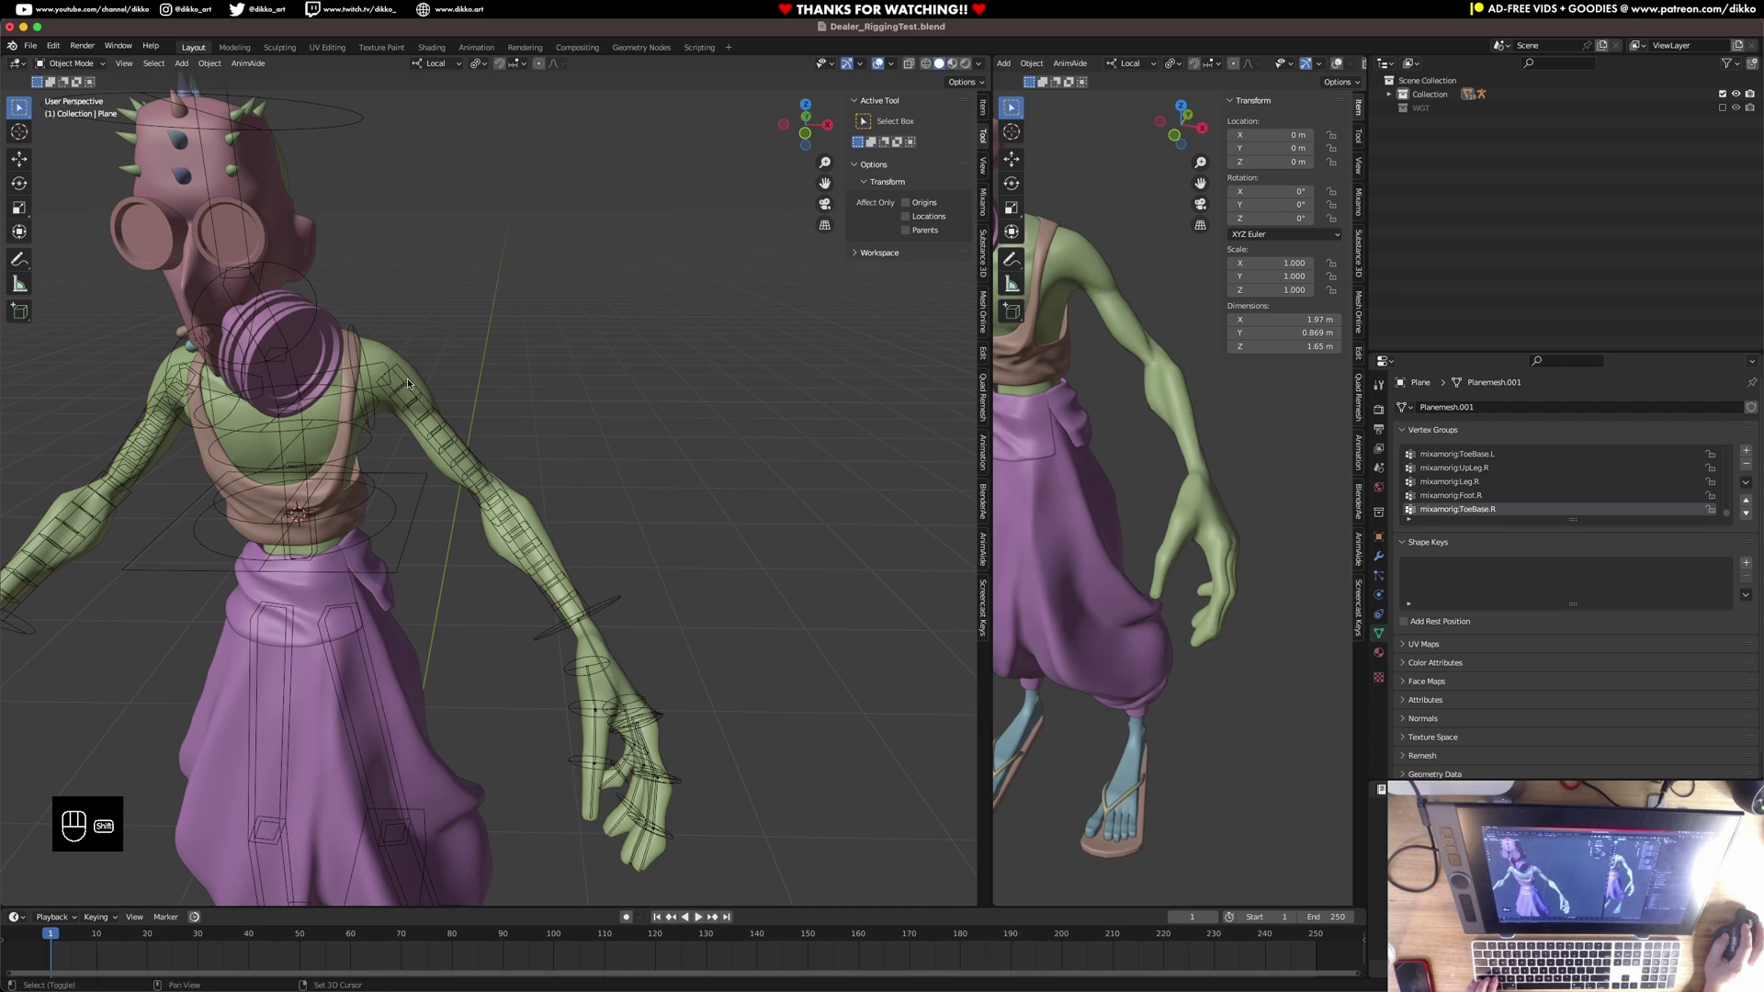
{"action": "left_click", "coordinate": [397, 377], "text": "shift"}
{"action": "left_click", "coordinate": [385, 379], "text": "shift"}
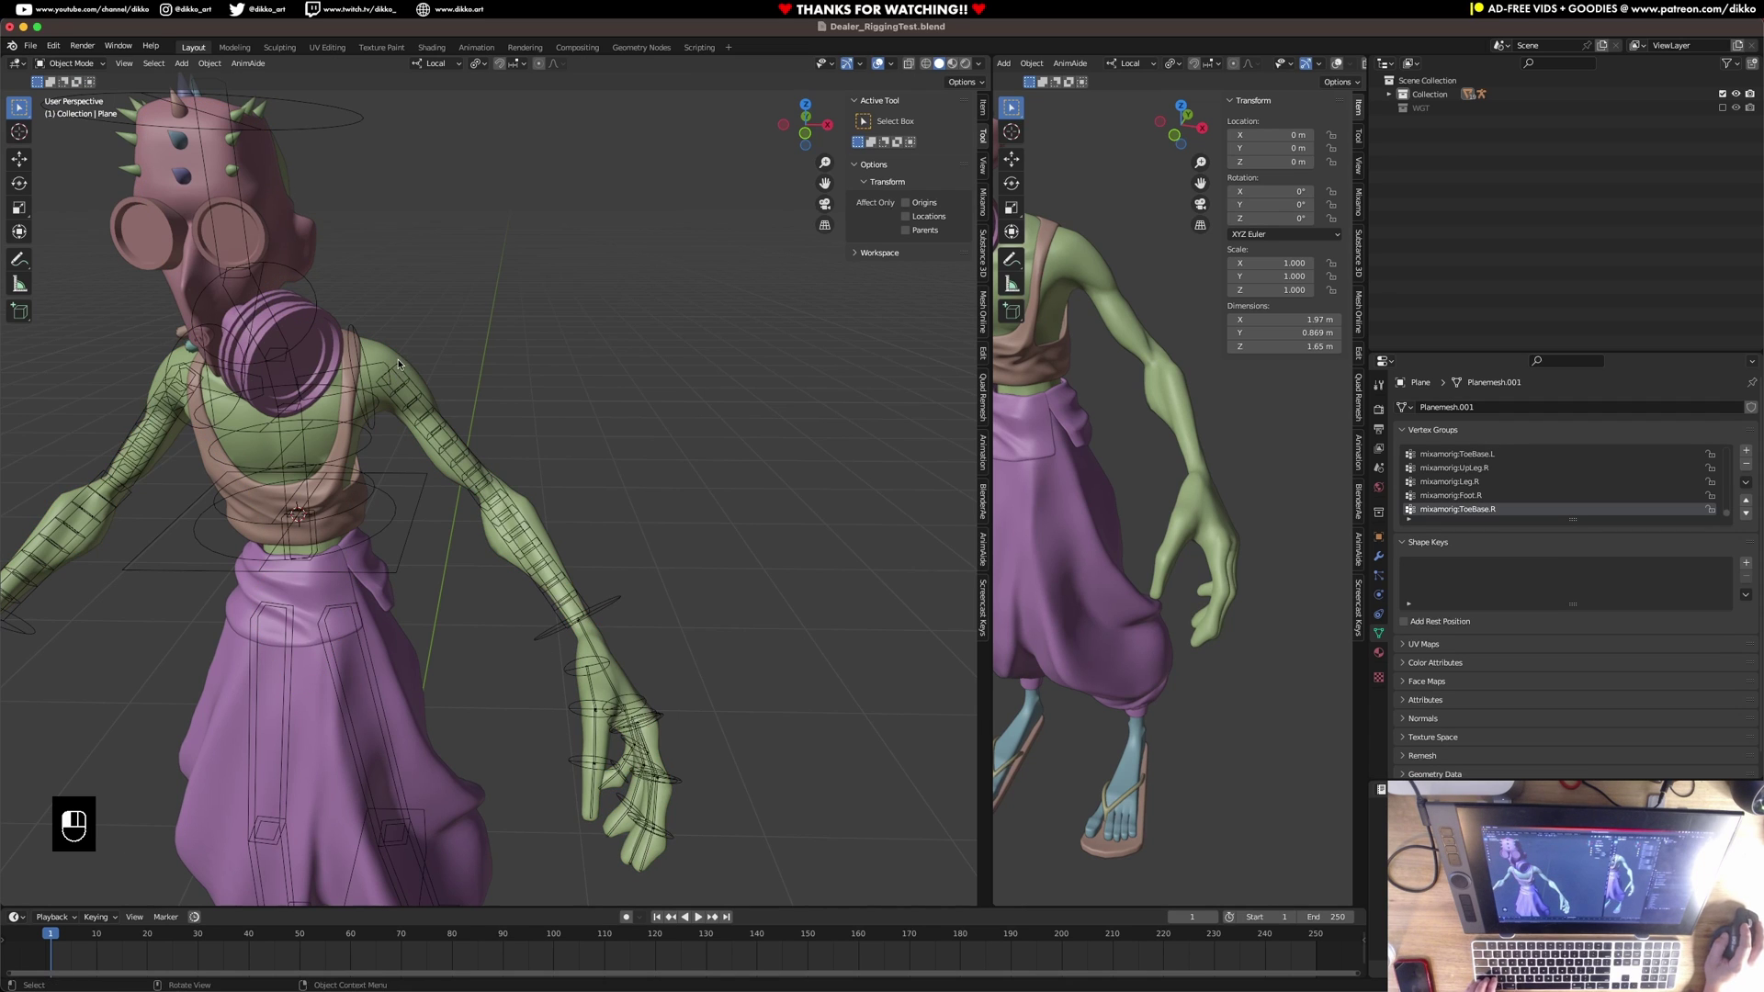
{"action": "left_click", "coordinate": [400, 372]}
{"action": "left_click", "coordinate": [1379, 557]}
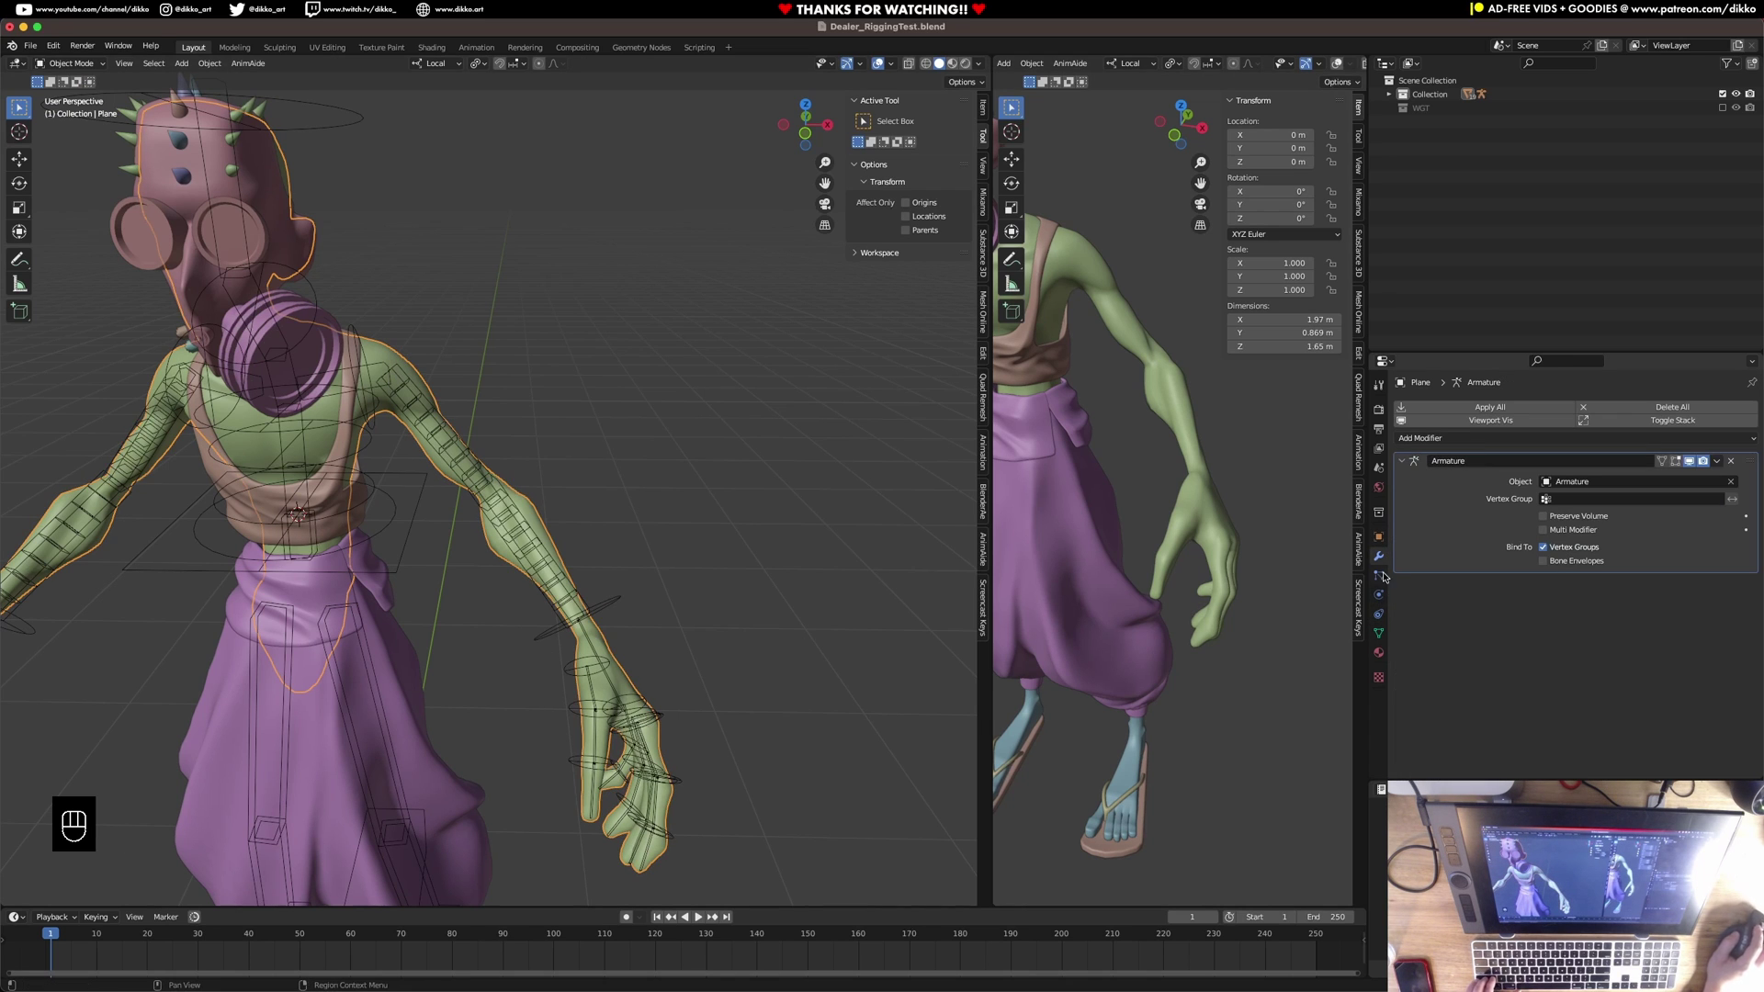
Select the armature and show only its control, bendy-bone and IK mechanism layers, hiding the first layer of deform bones.
{"action": "left_click", "coordinate": [611, 611]}
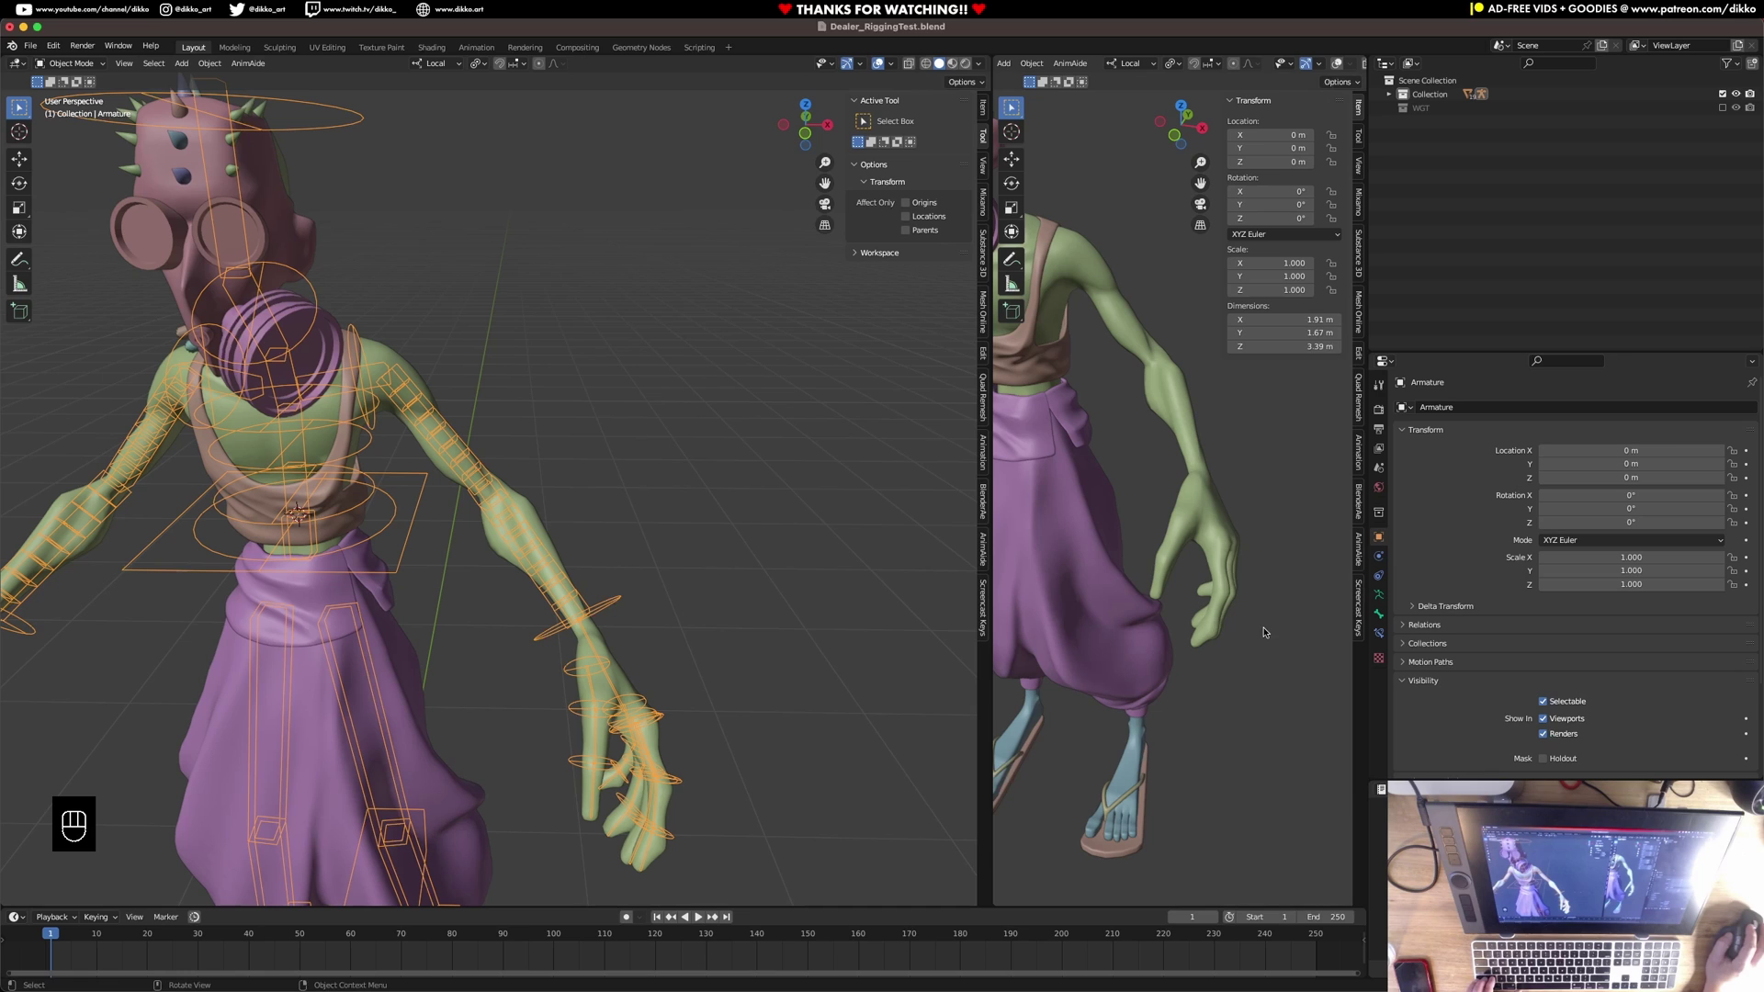
{"action": "left_click", "coordinate": [1377, 594]}
{"action": "left_click", "coordinate": [1430, 484], "text": "shift"}
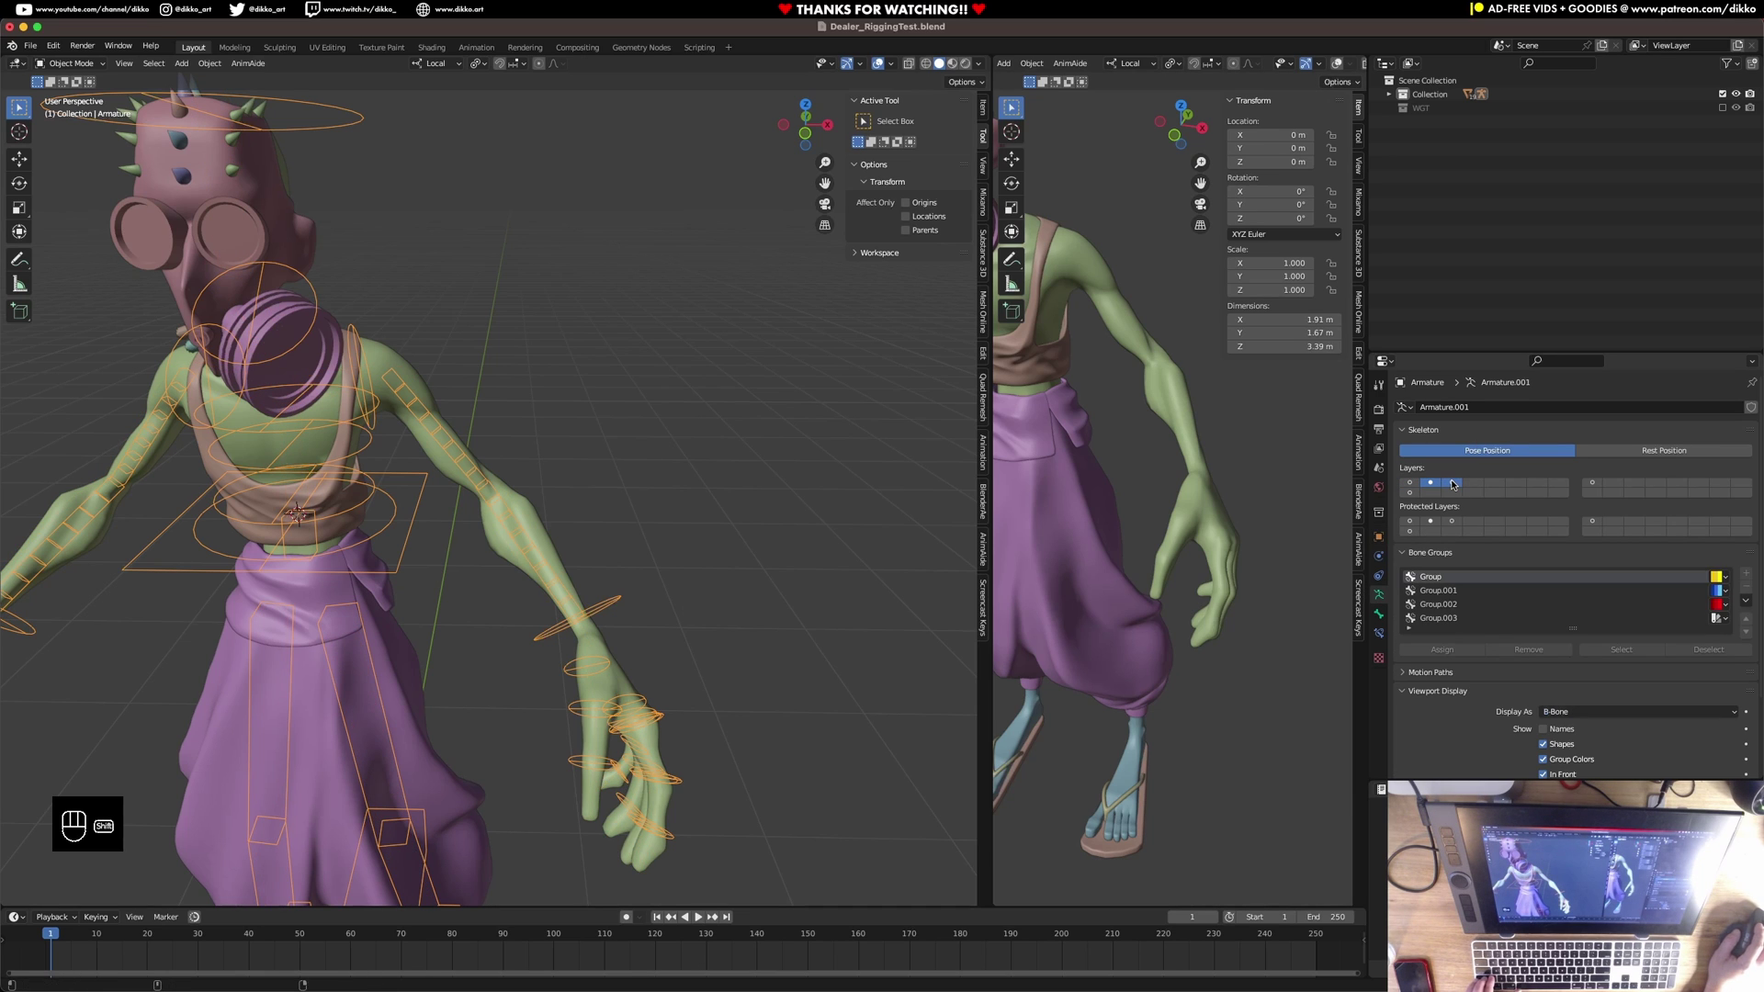
{"action": "left_click", "coordinate": [1405, 495], "text": "shift"}
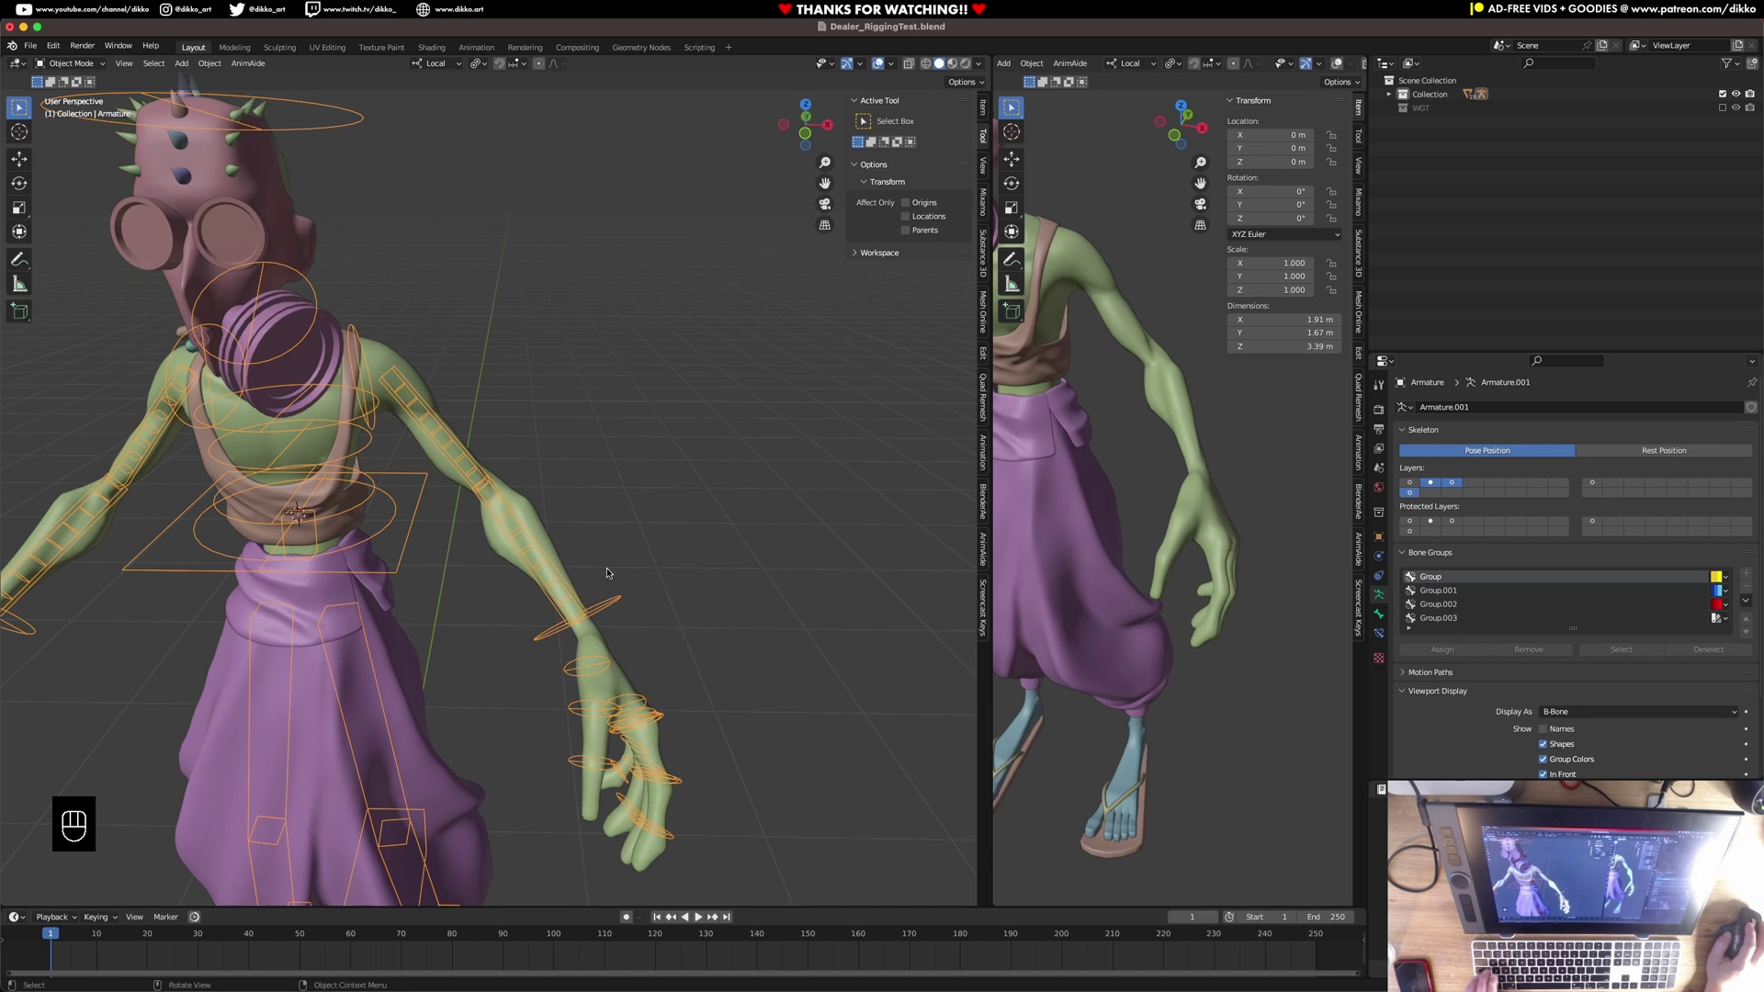
Copy the hand control's disabled Deform setting to all selected control, bendy and mechanism bones in Edit Mode, and return to Object Mode.
{"action": "key", "text": "a"}
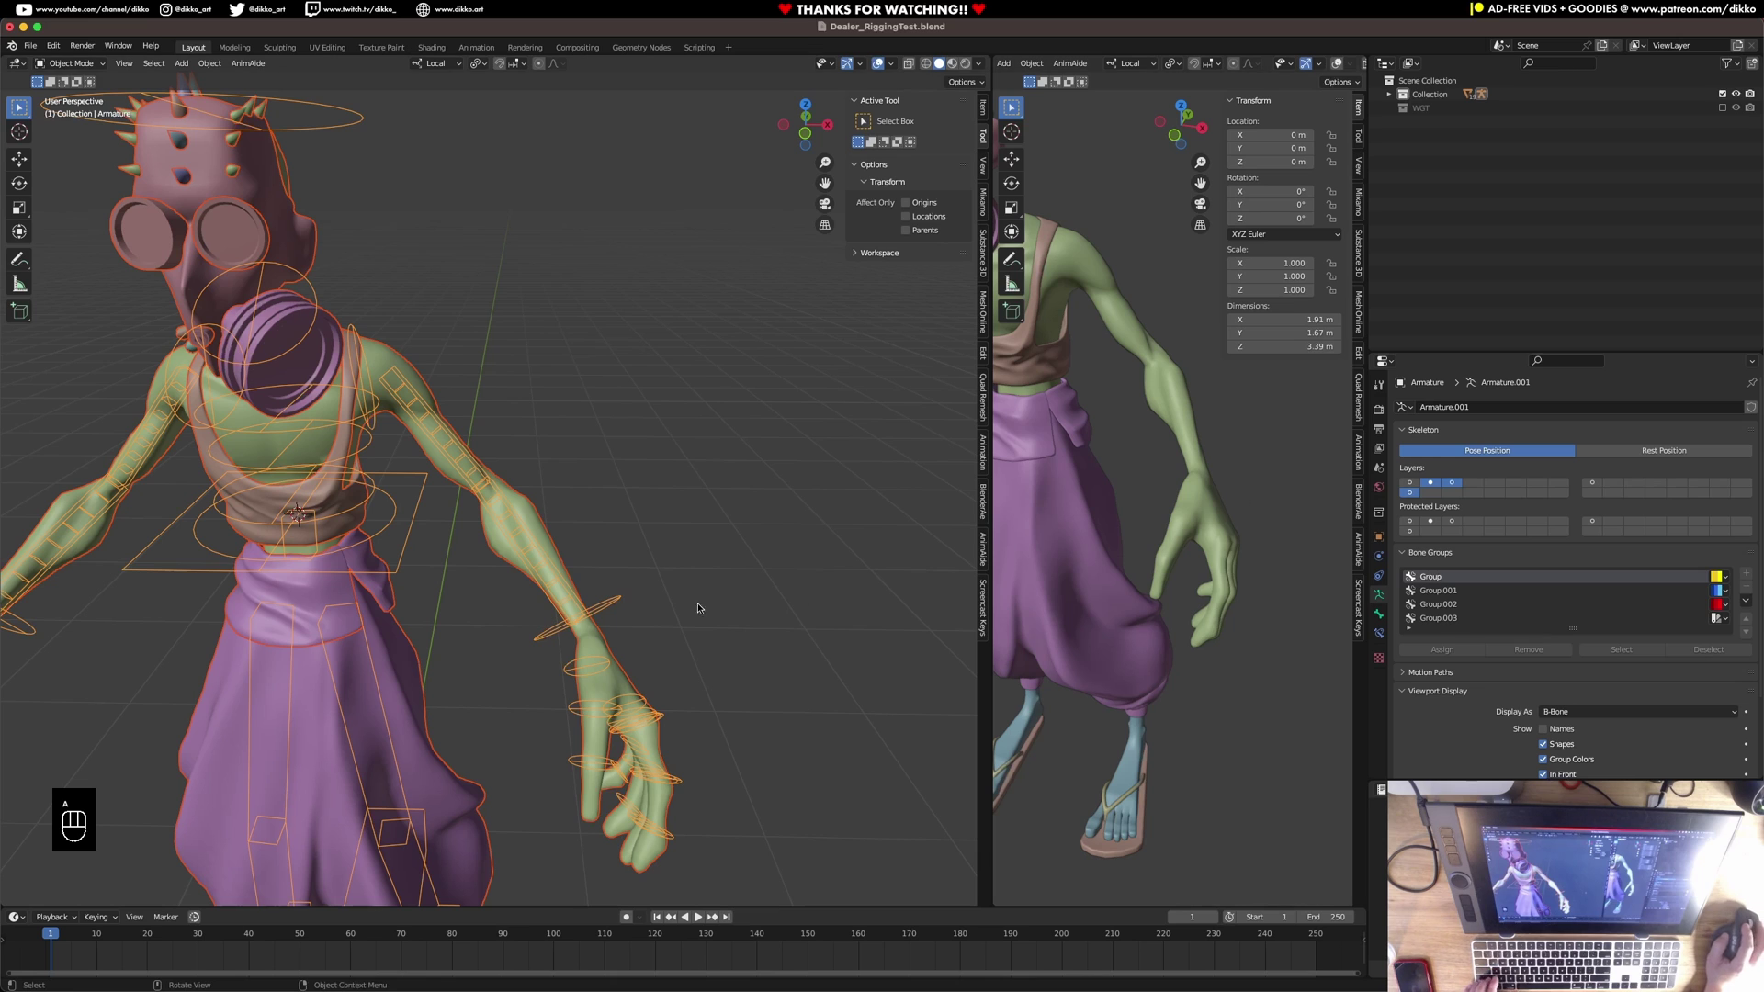
{"action": "left_click", "coordinate": [620, 601], "text": "shift"}
{"action": "key", "text": "Tab"}
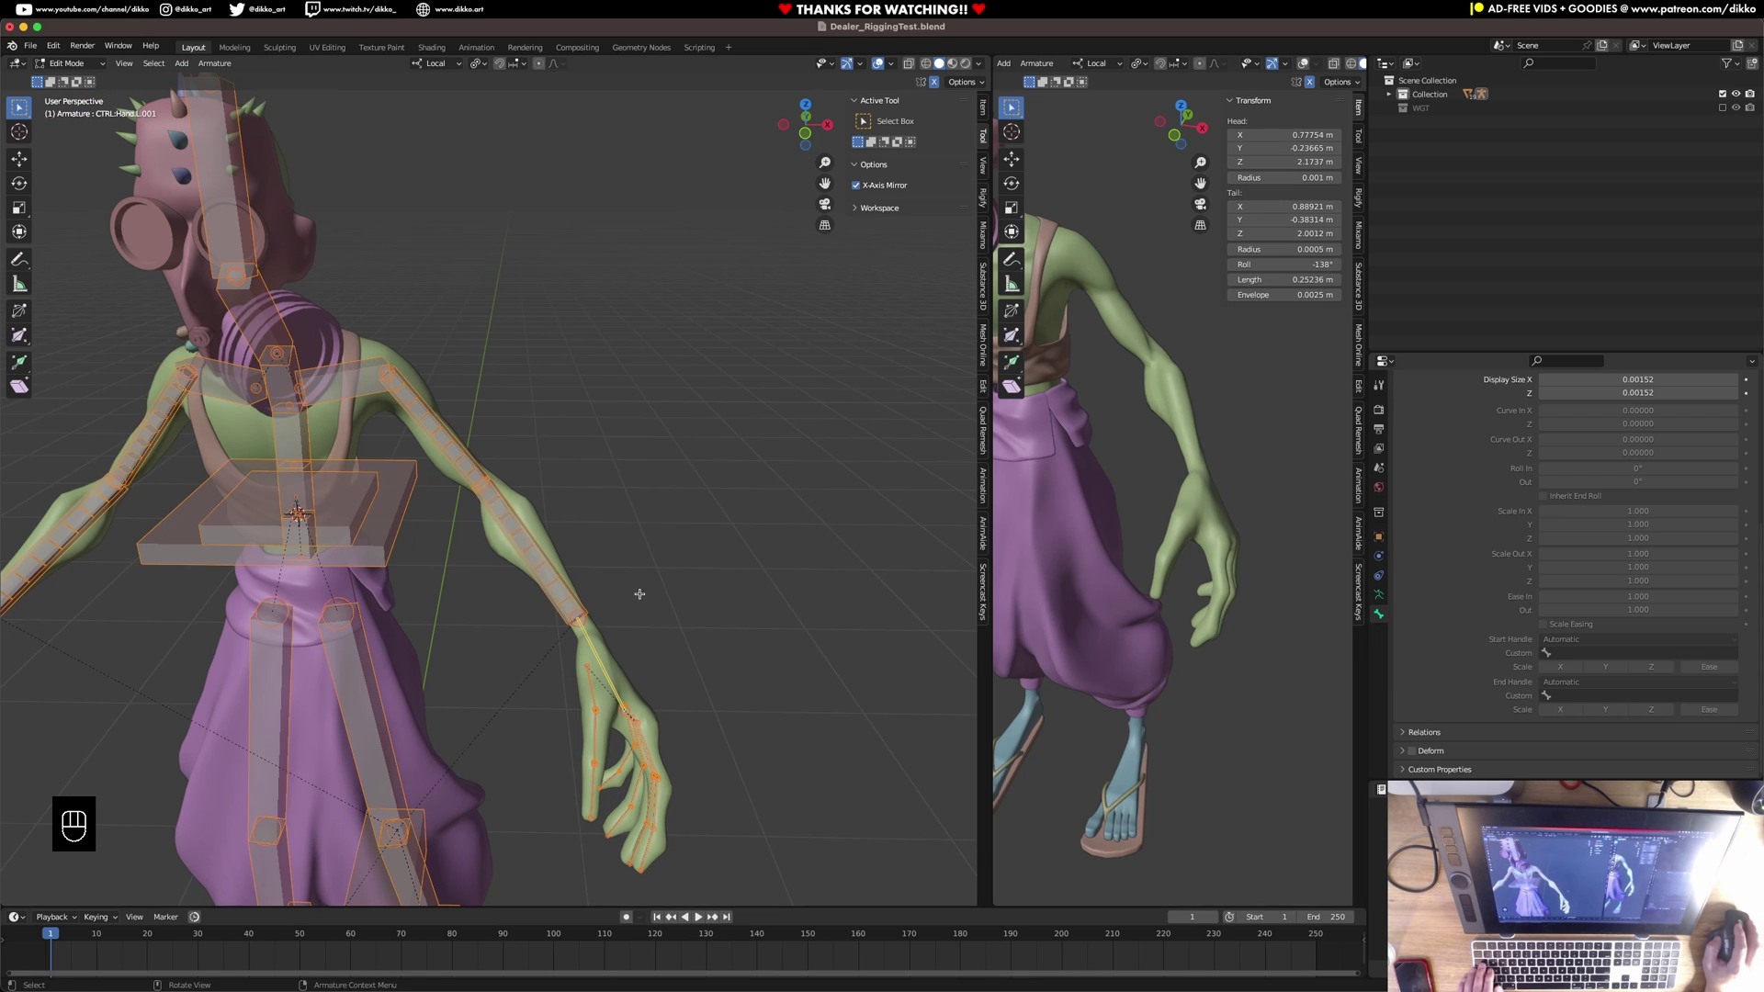
{"action": "right_click", "coordinate": [1414, 755]}
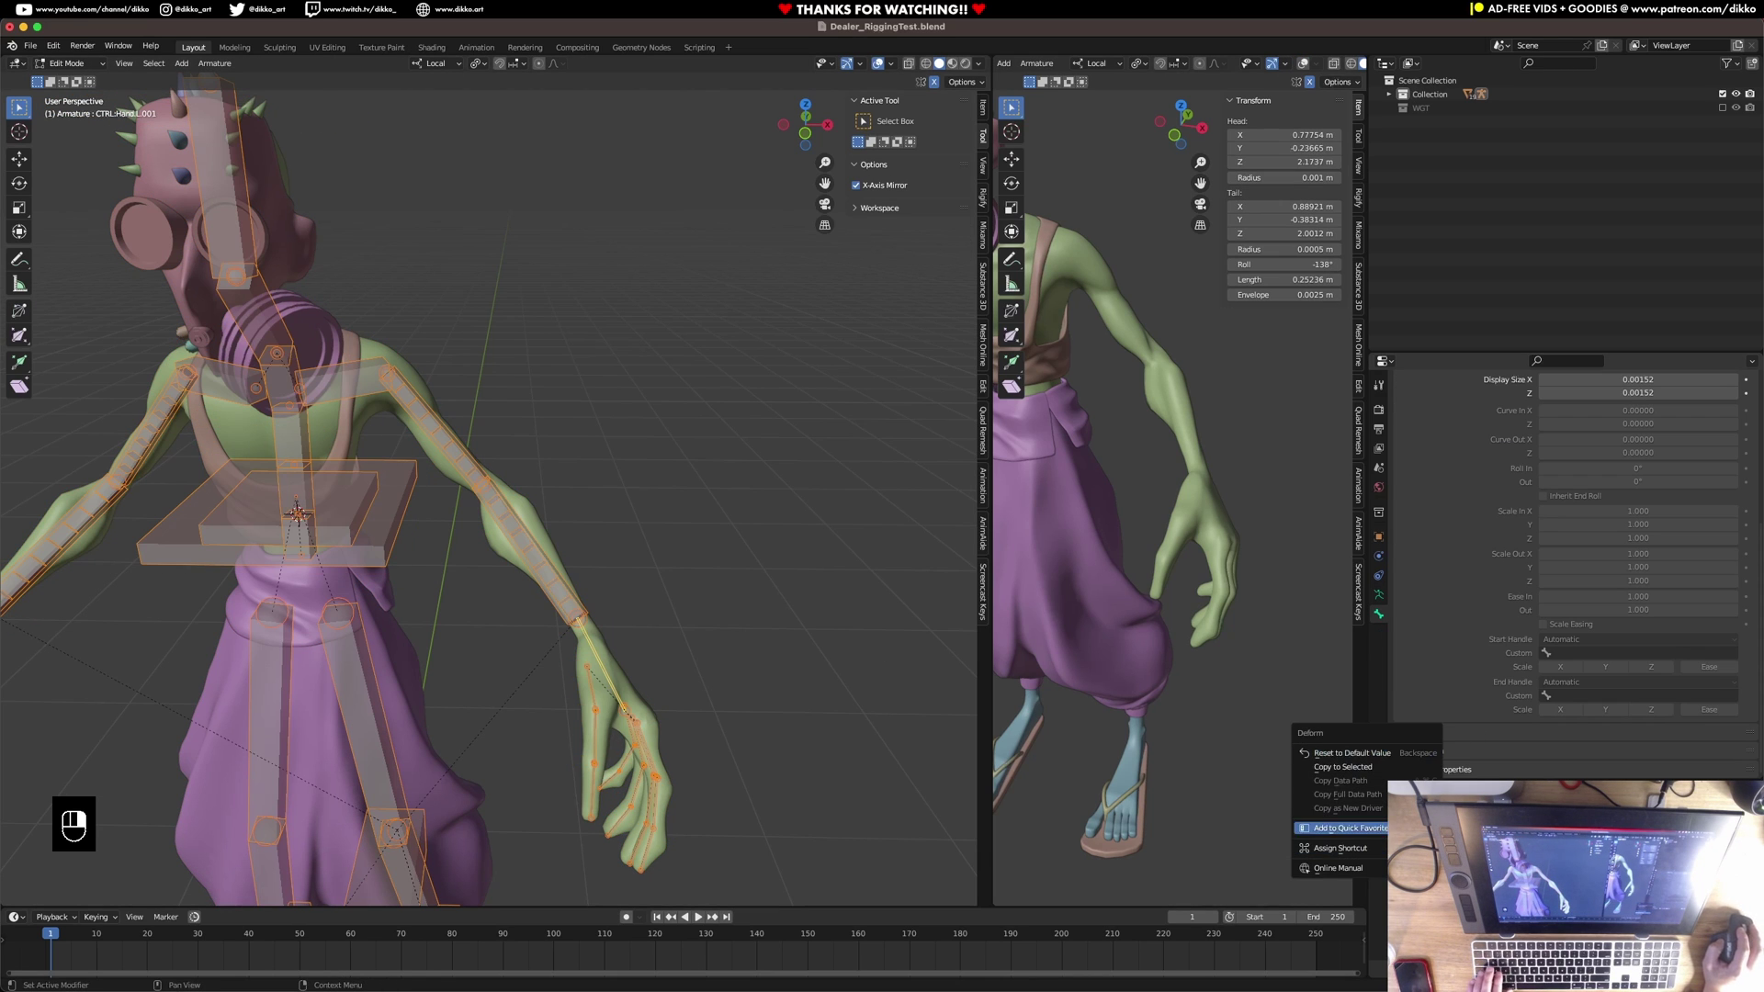
{"action": "left_click", "coordinate": [1378, 766]}
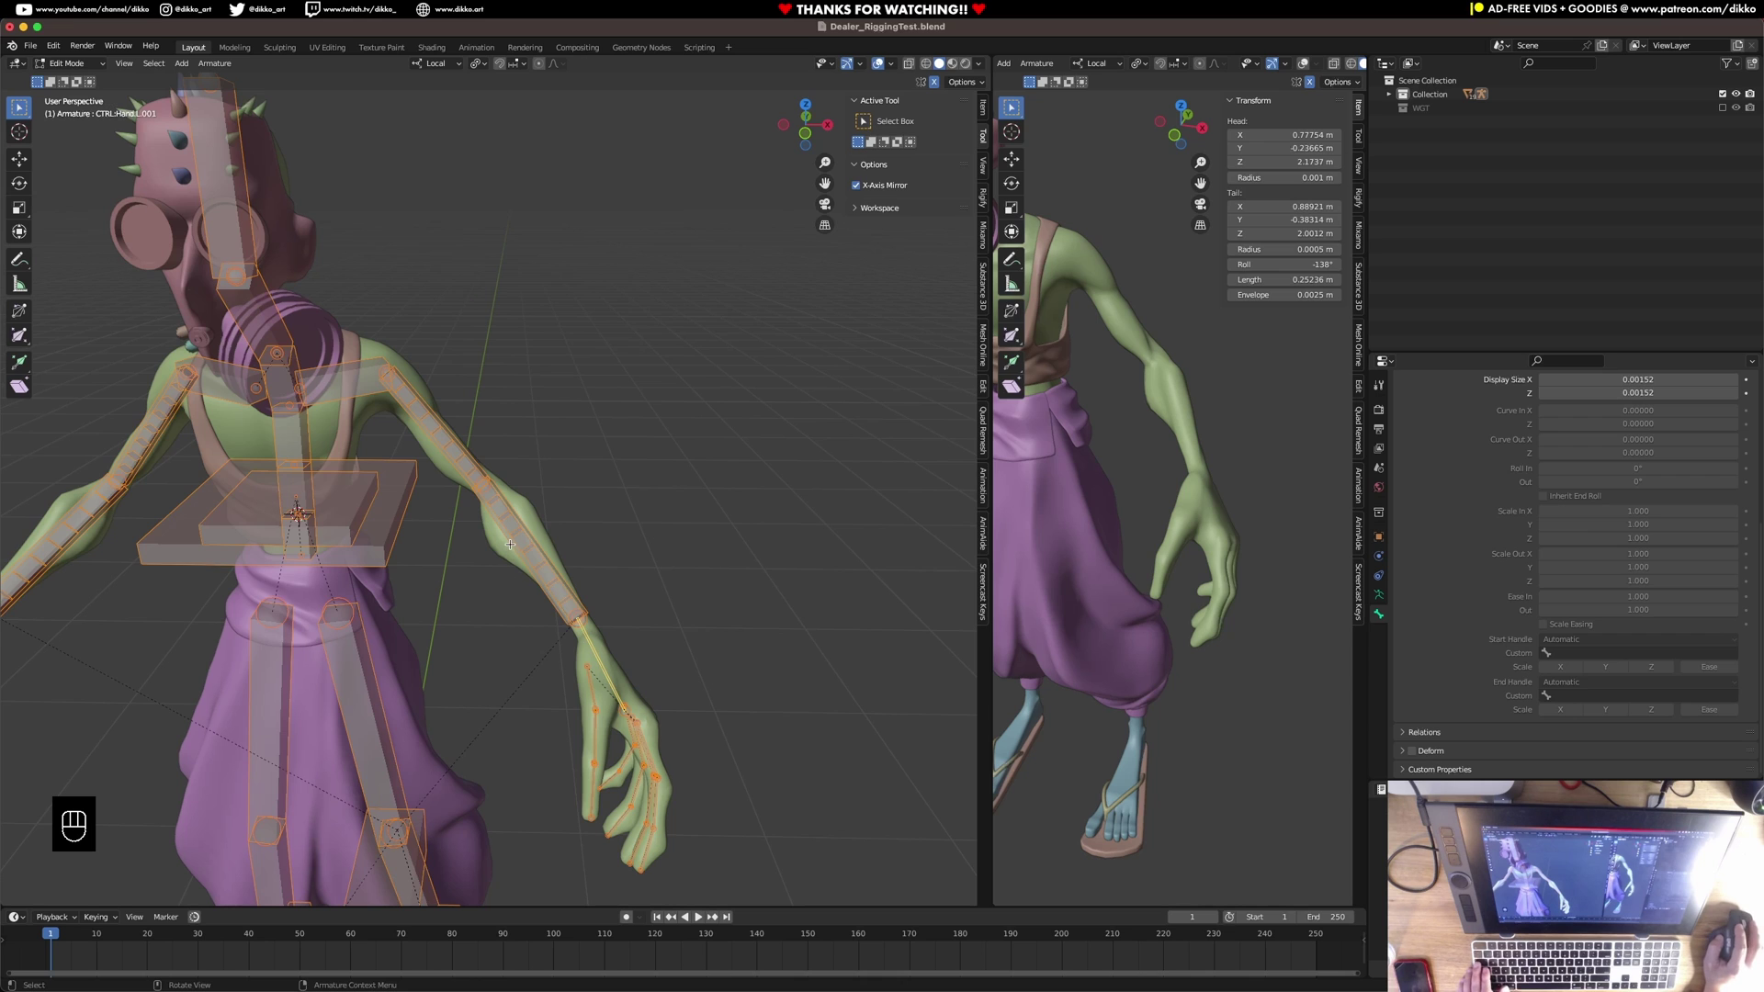
{"action": "key", "text": "Tab"}
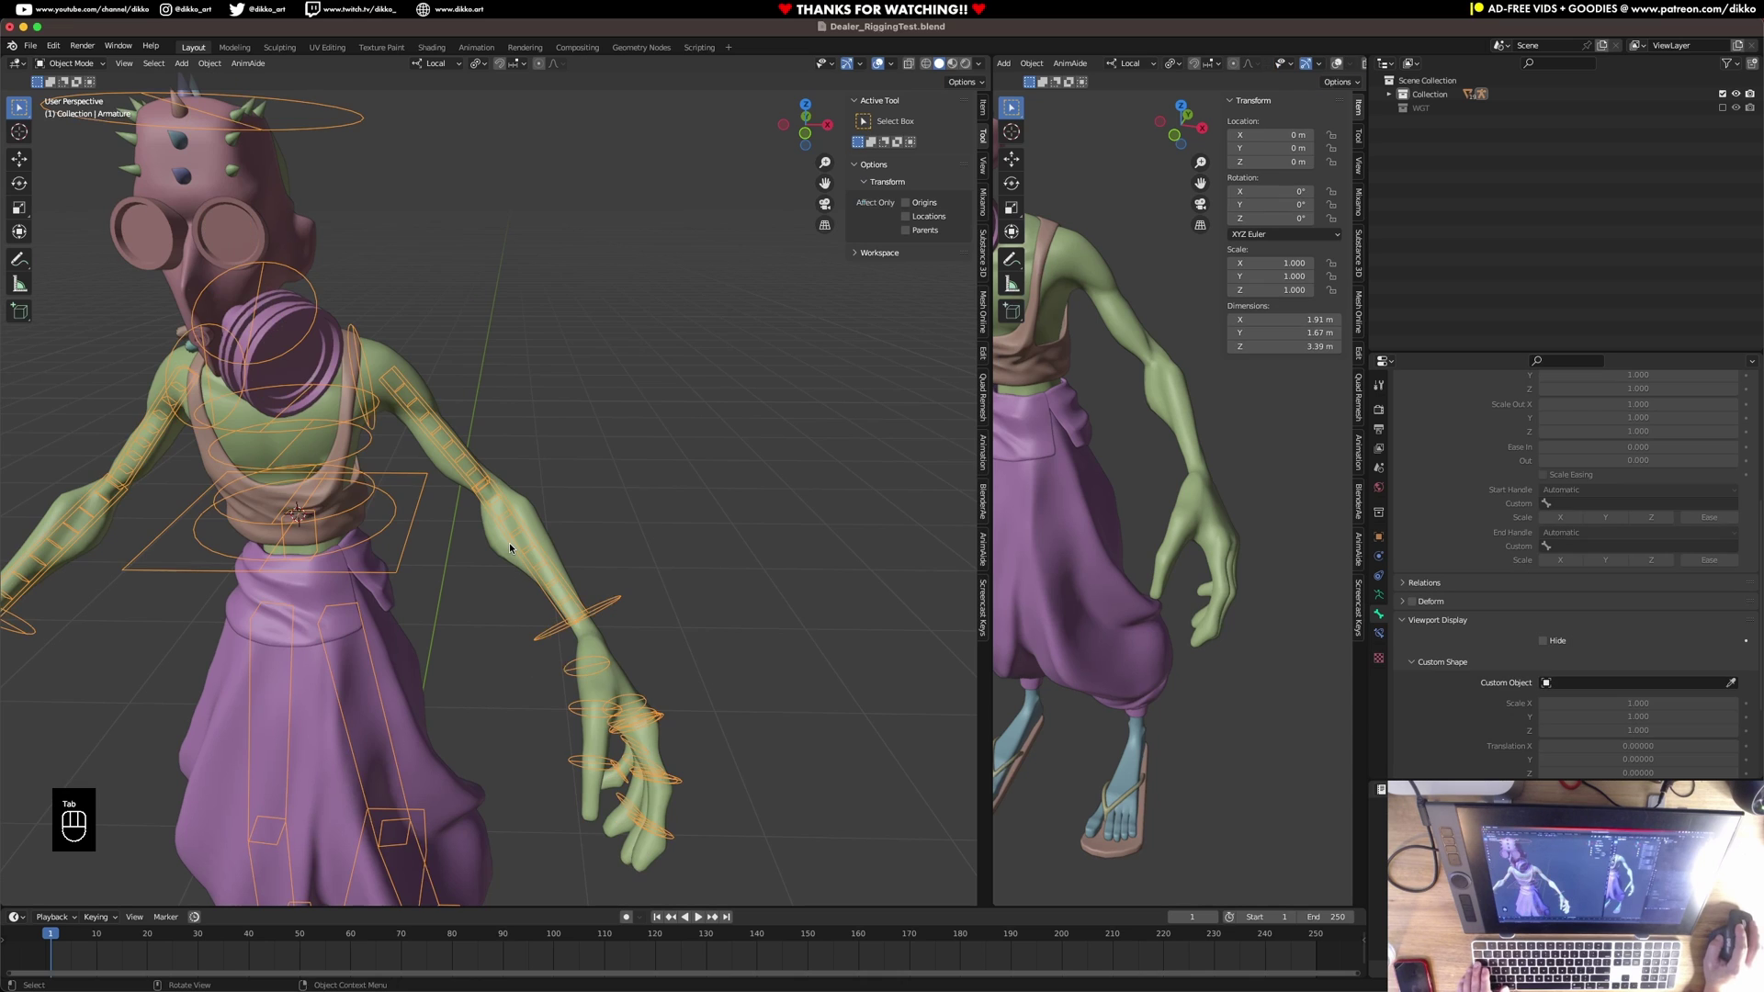
Display the armature's first three bone layers together and hide the mechanism layer.
{"action": "left_click", "coordinate": [1379, 595]}
{"action": "scroll", "coordinate": [1397, 544], "scroll_direction": "up", "scroll_amount": 1}
{"action": "left_click", "coordinate": [1415, 415]}
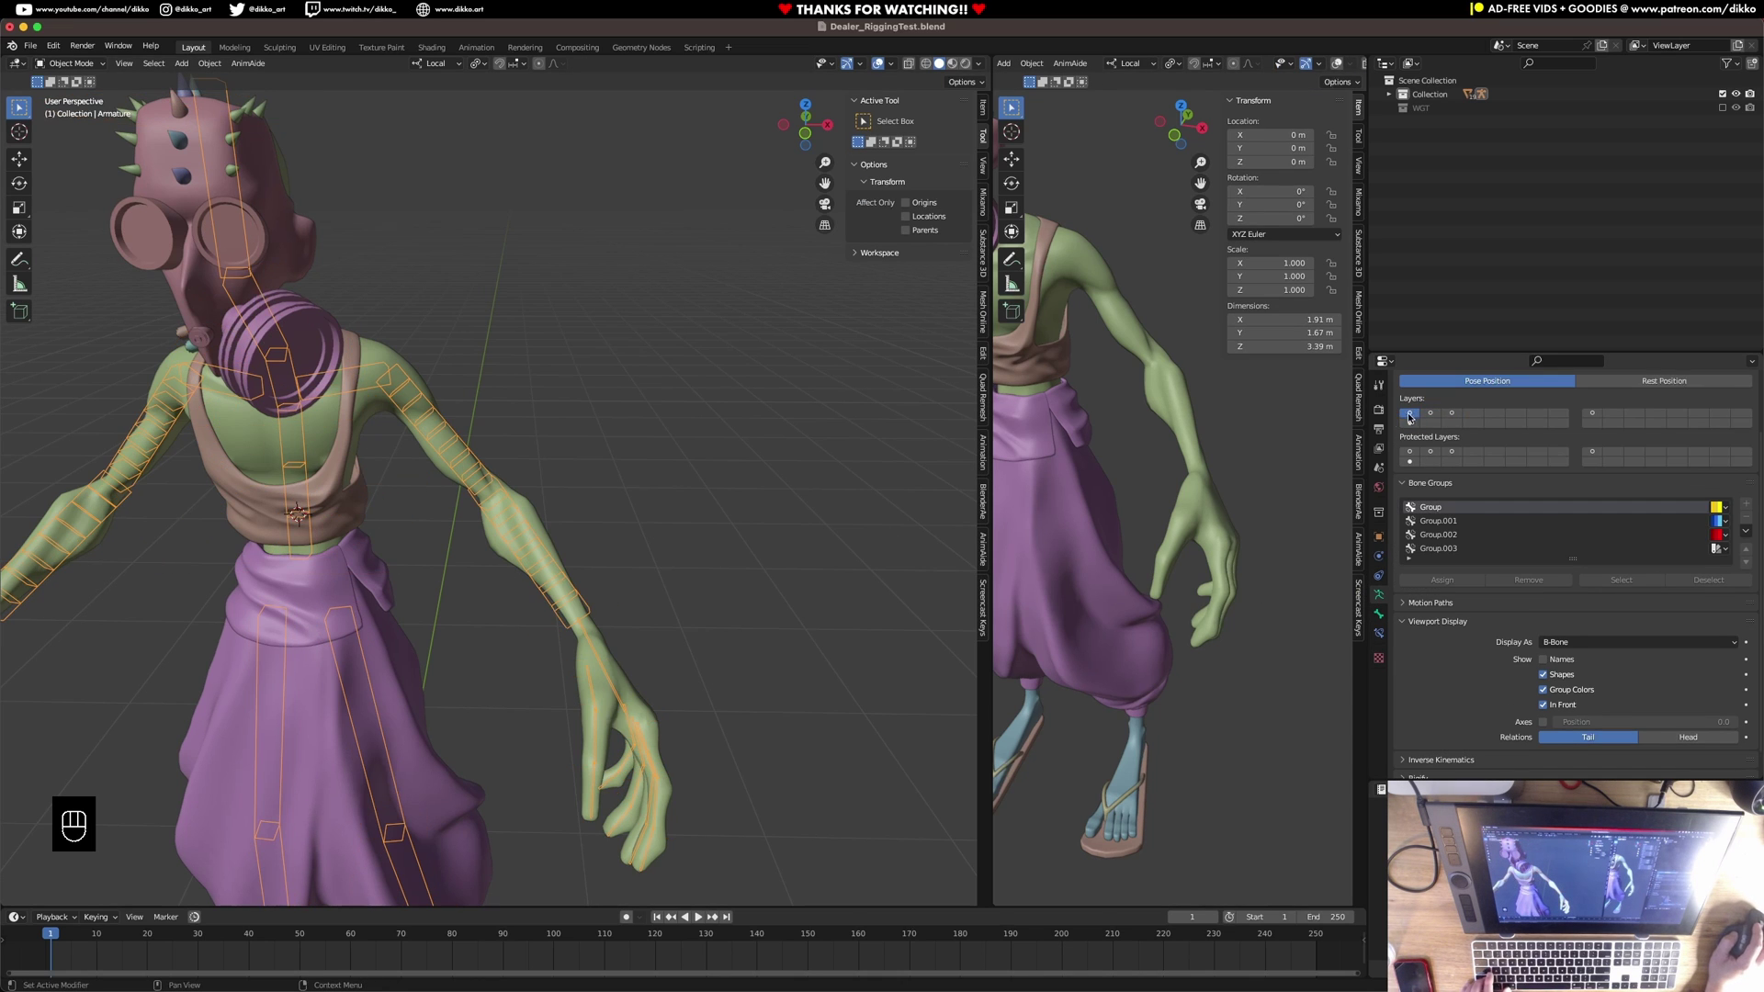
{"action": "left_click", "coordinate": [1449, 415], "text": "shift"}
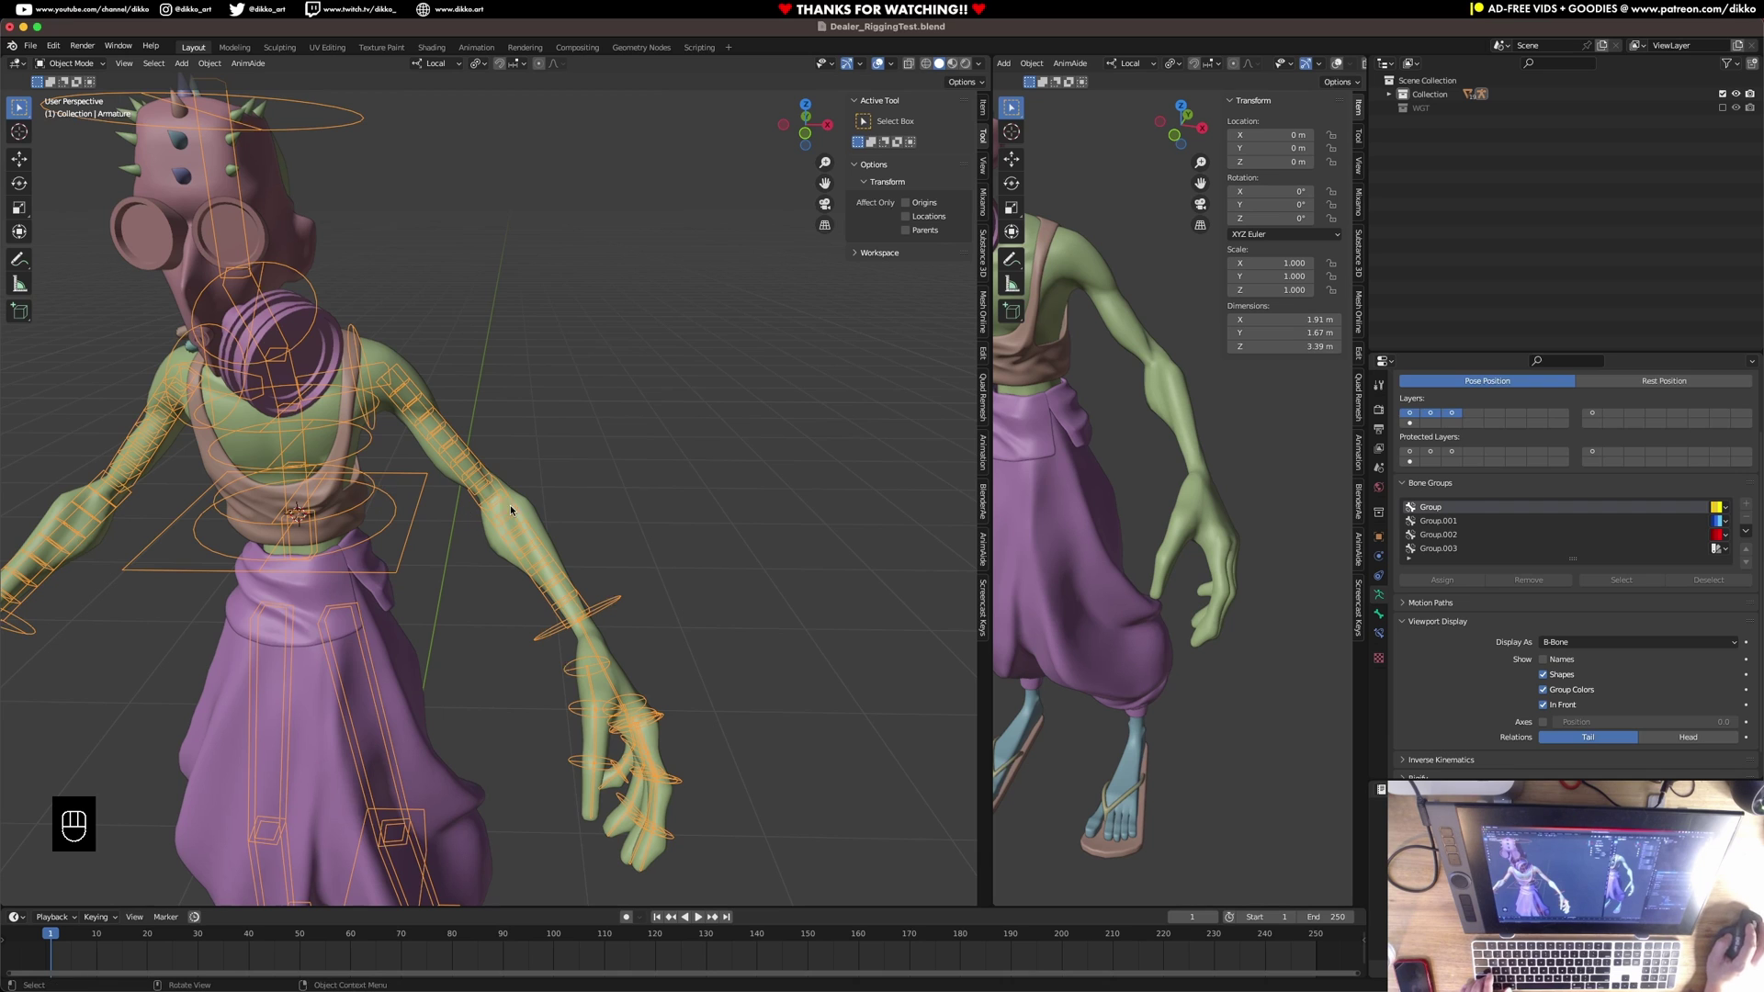
Parent the body mesh to the armature with automatic weights.
{"action": "left_click", "coordinate": [483, 474]}
{"action": "left_click", "coordinate": [609, 607], "text": "shift"}
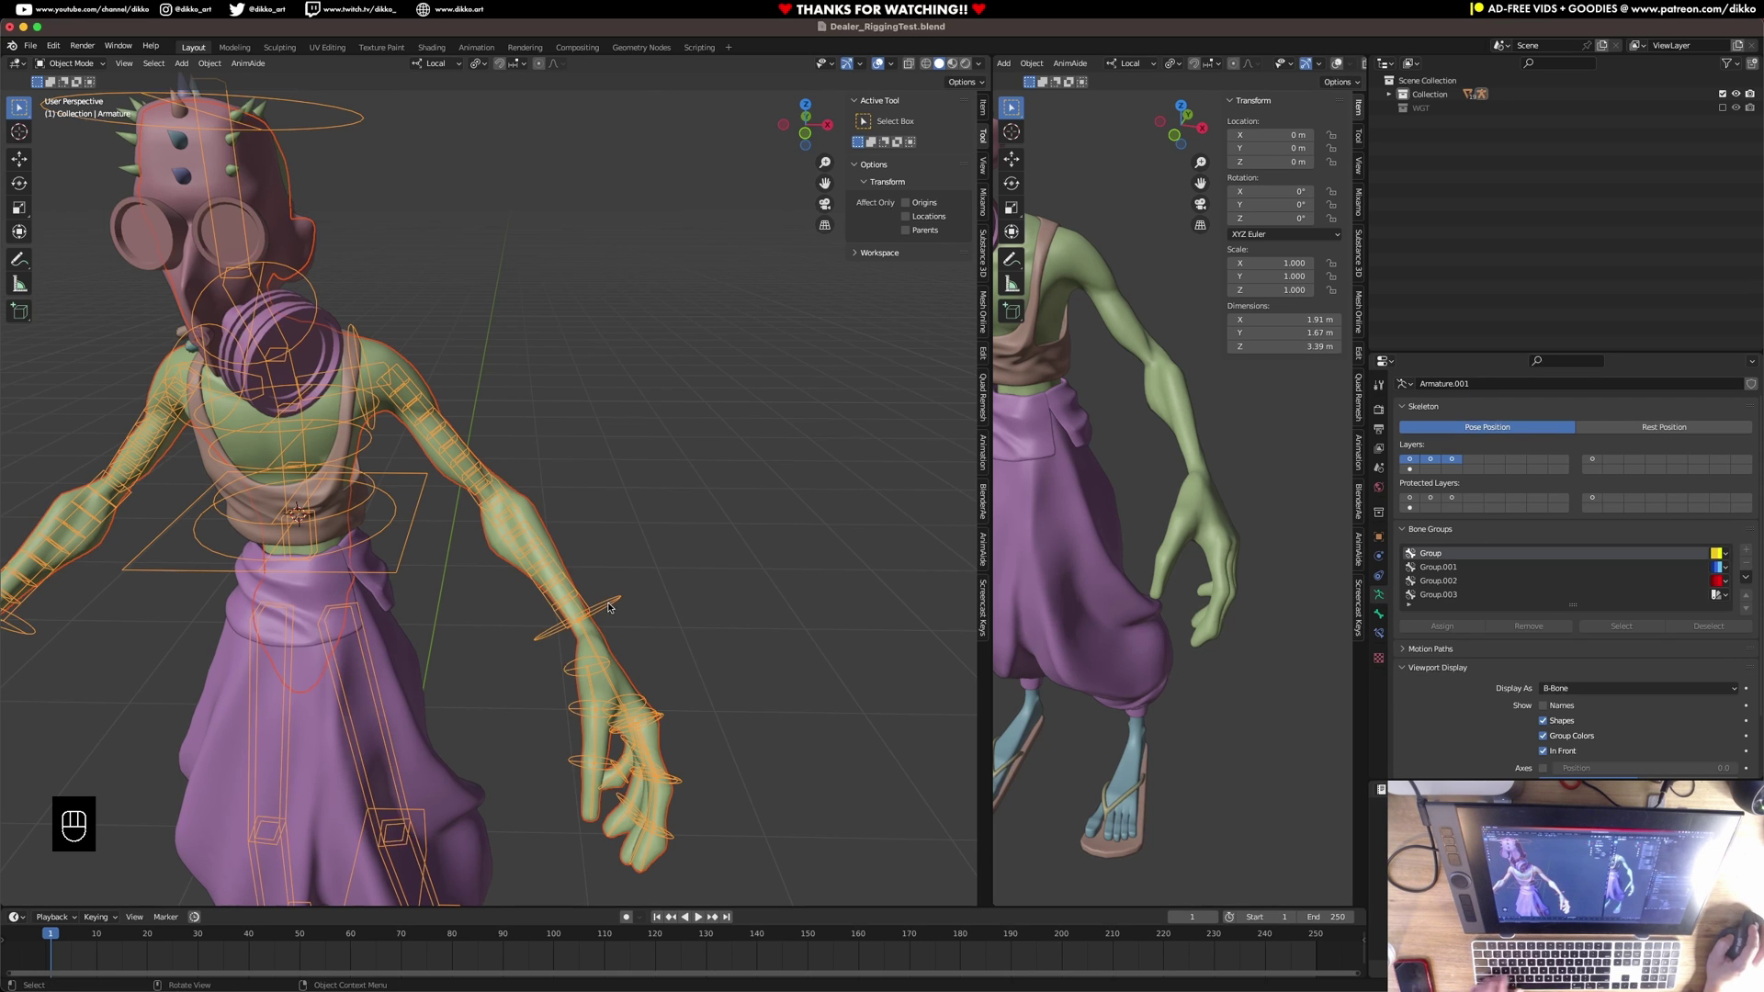
{"action": "key", "text": "super+p"}
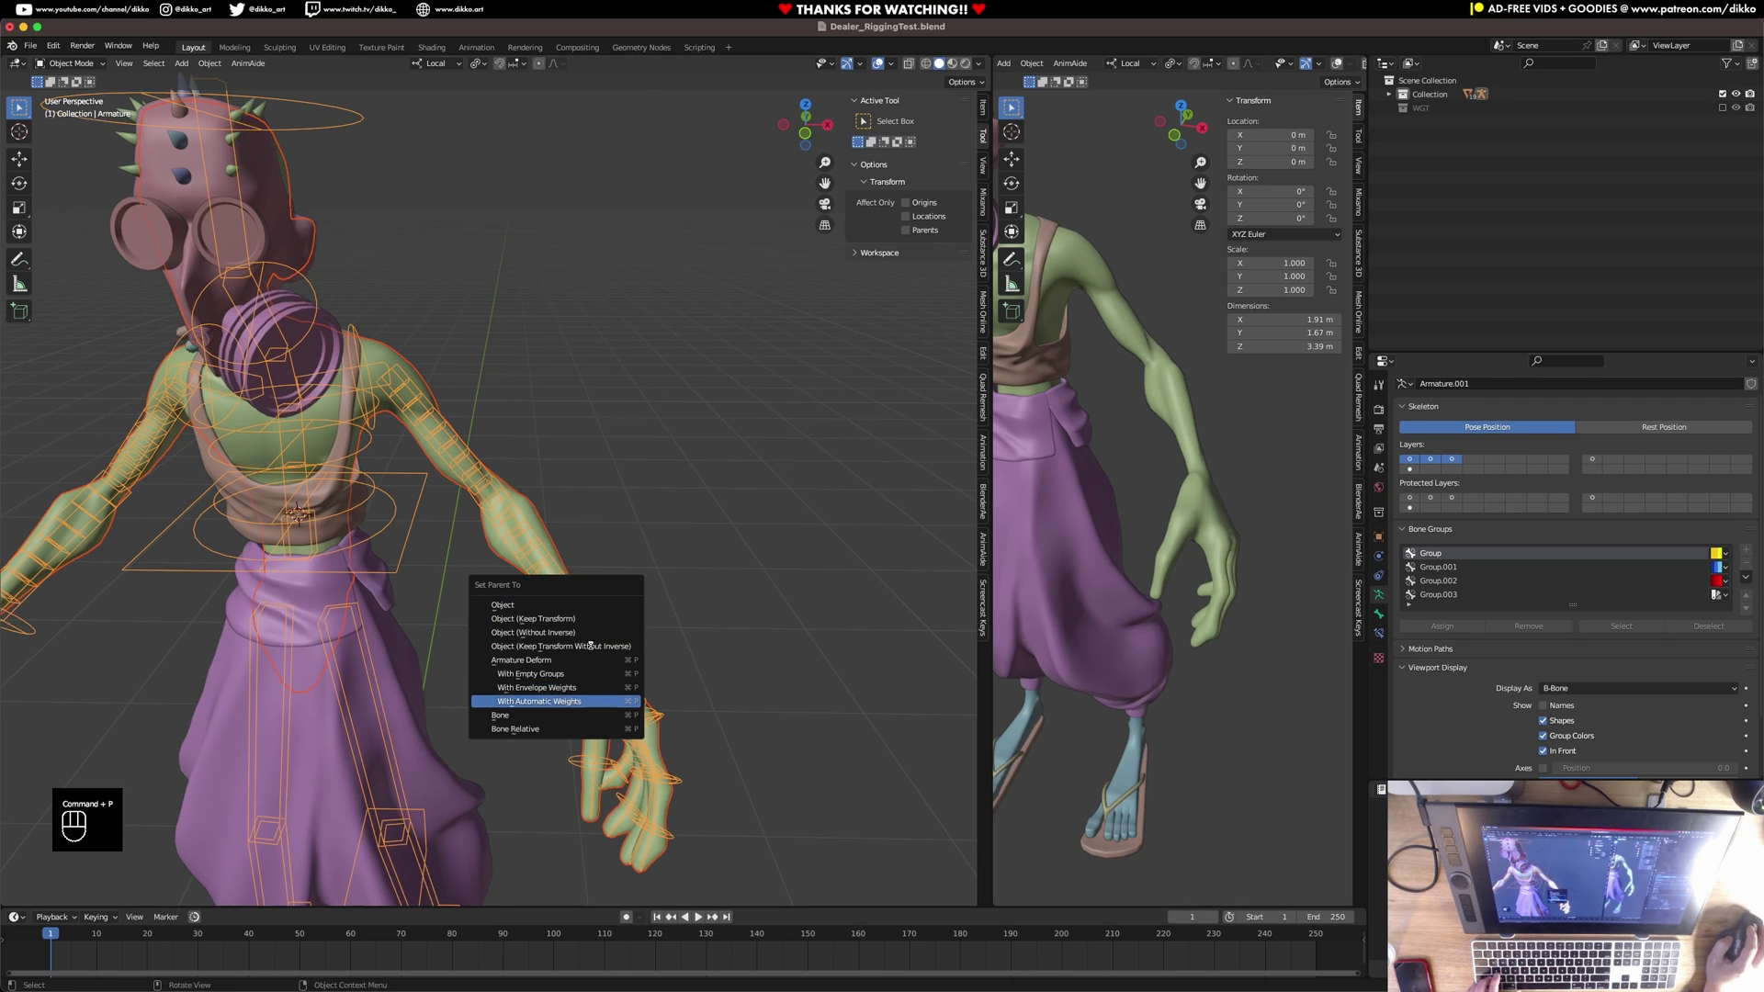
Test the new weights in Pose Mode by rotating and moving the left hand control, reverting both changes.
{"action": "middle_click_drag", "start_coordinate": [726, 609], "coordinate": [766, 597]}
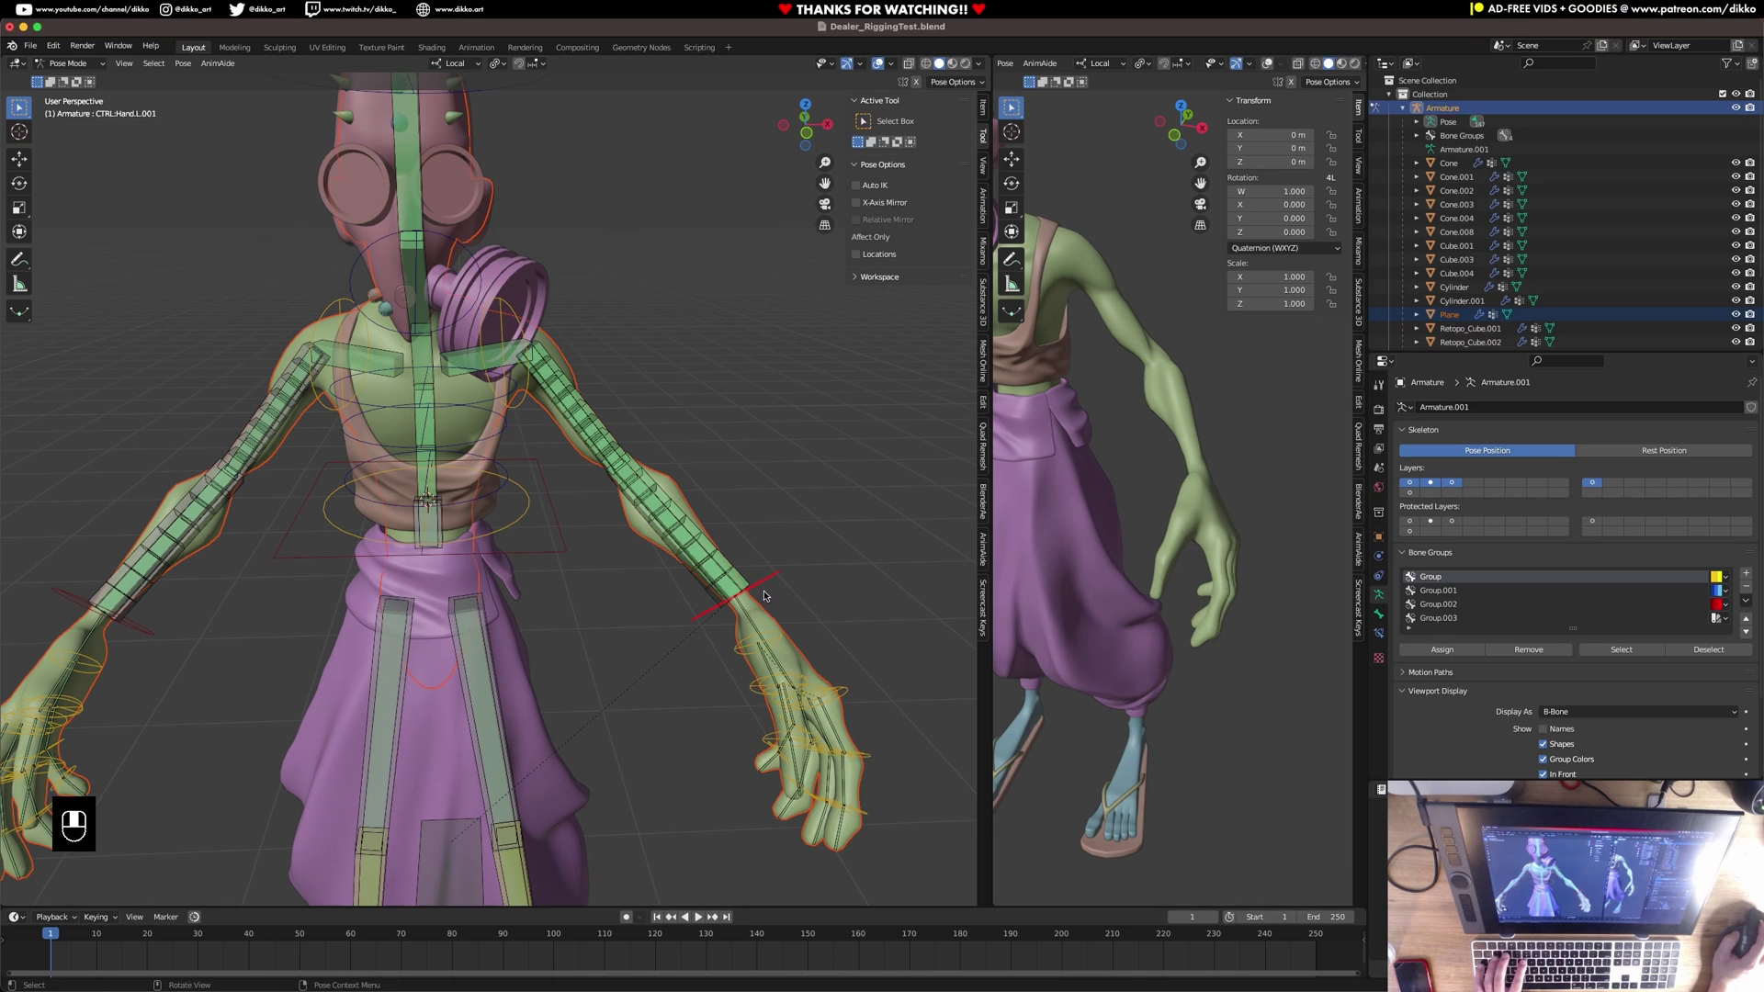
{"action": "key", "text": "r"}
{"action": "key", "text": "r"}
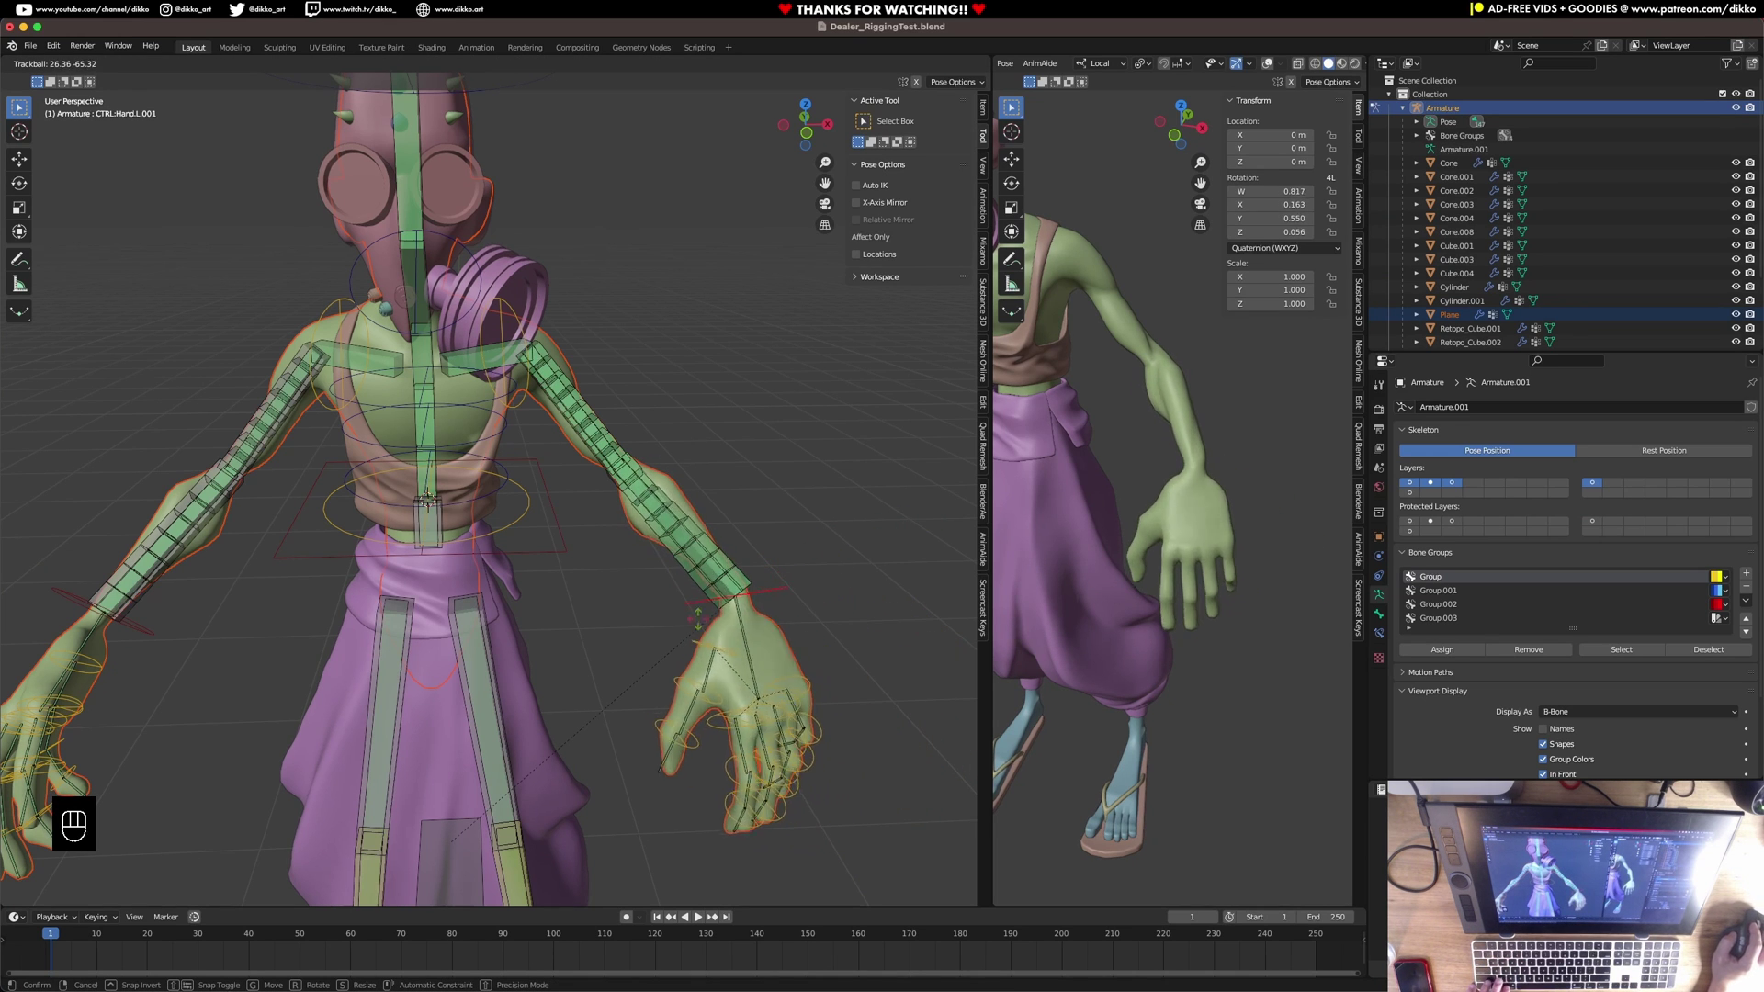
{"action": "left_click", "coordinate": [753, 603]}
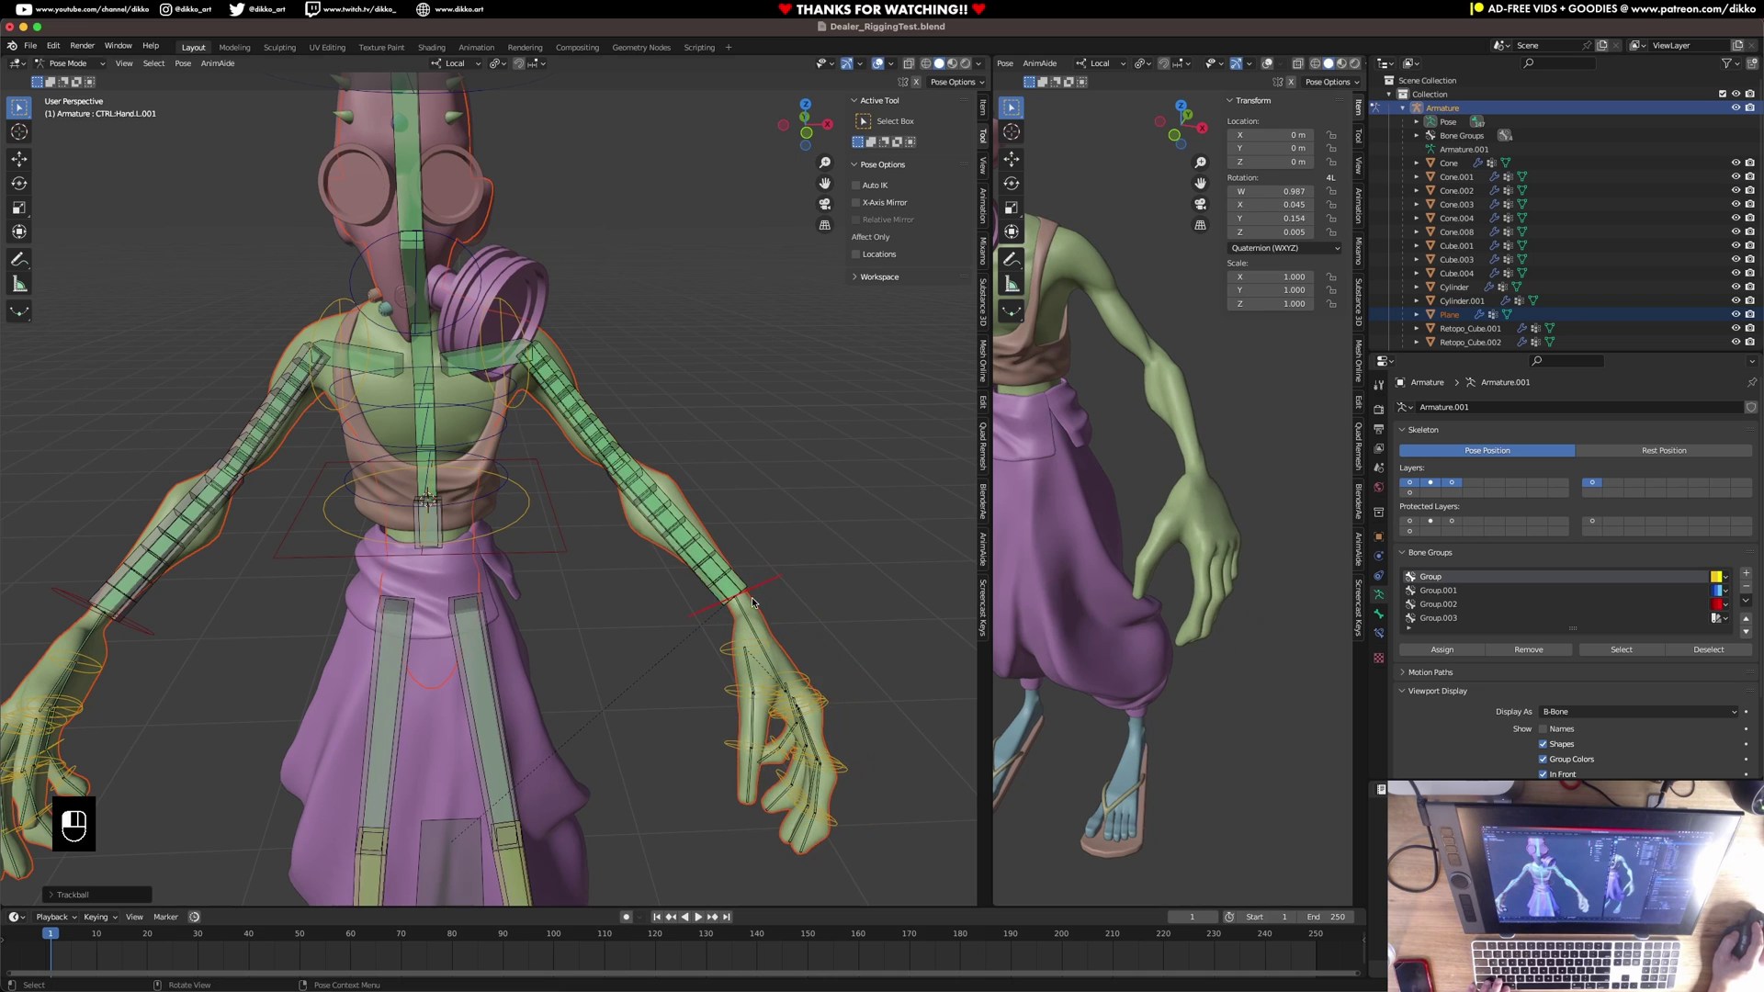
{"action": "key", "text": "super+z"}
{"action": "key", "text": "g"}
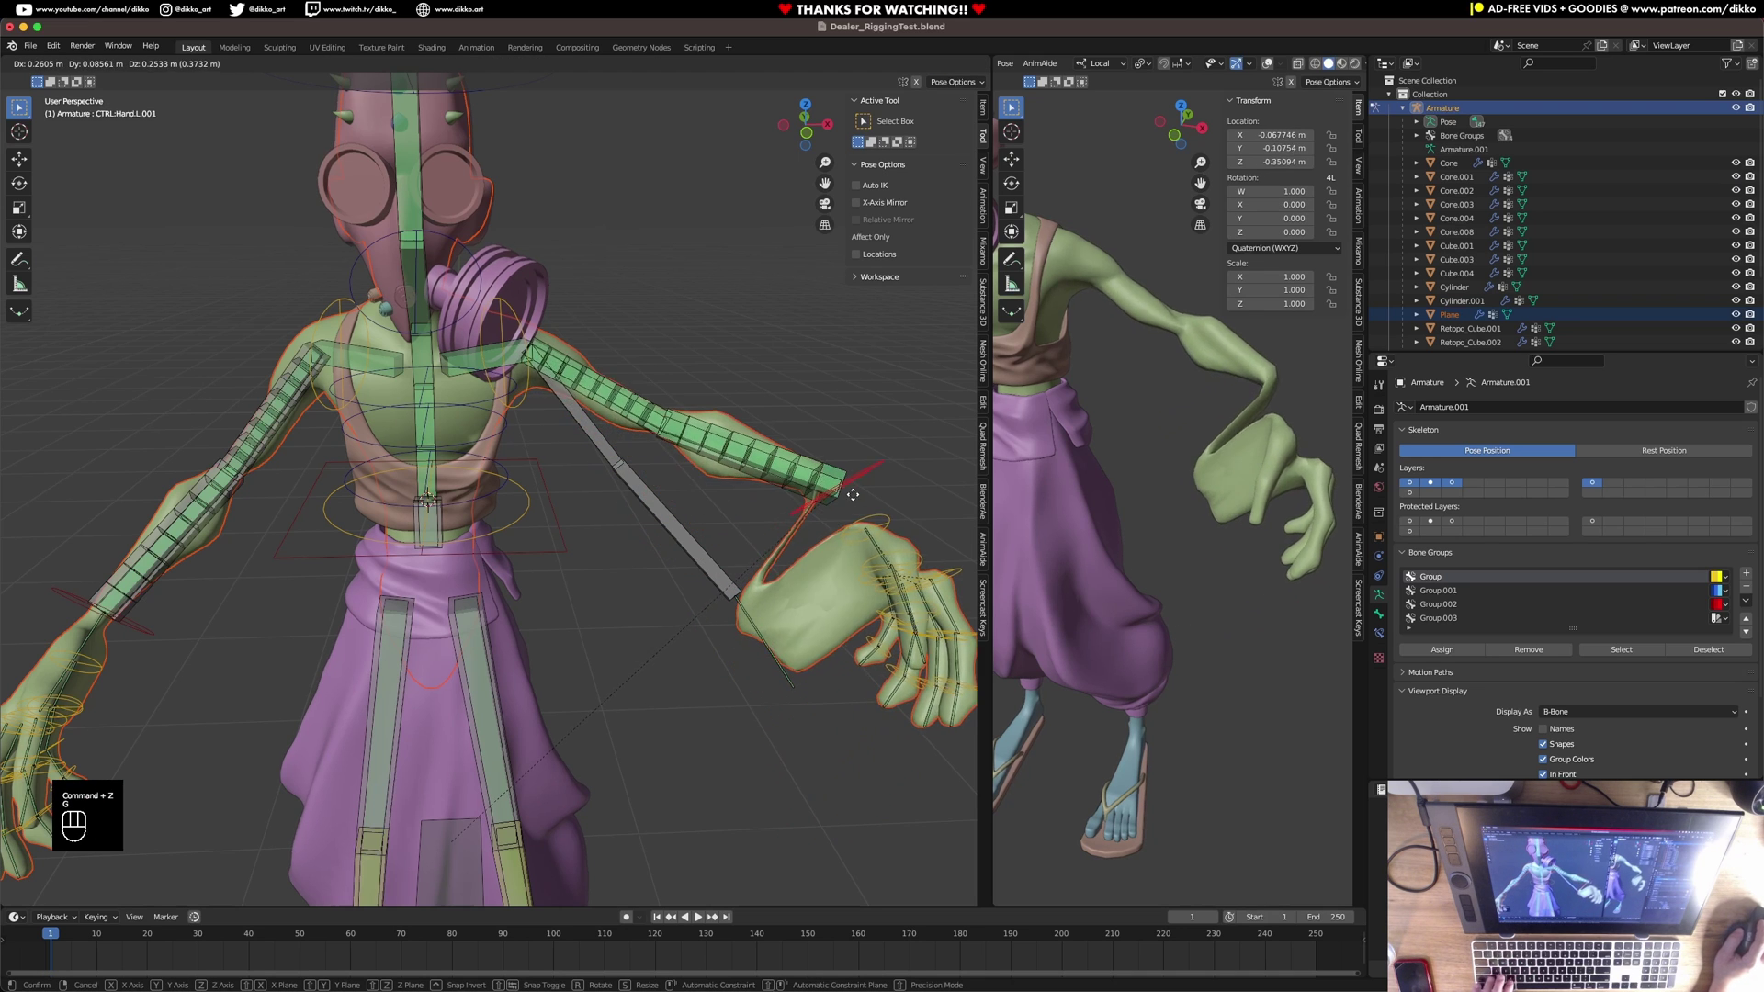
{"action": "right_click", "coordinate": [788, 548]}
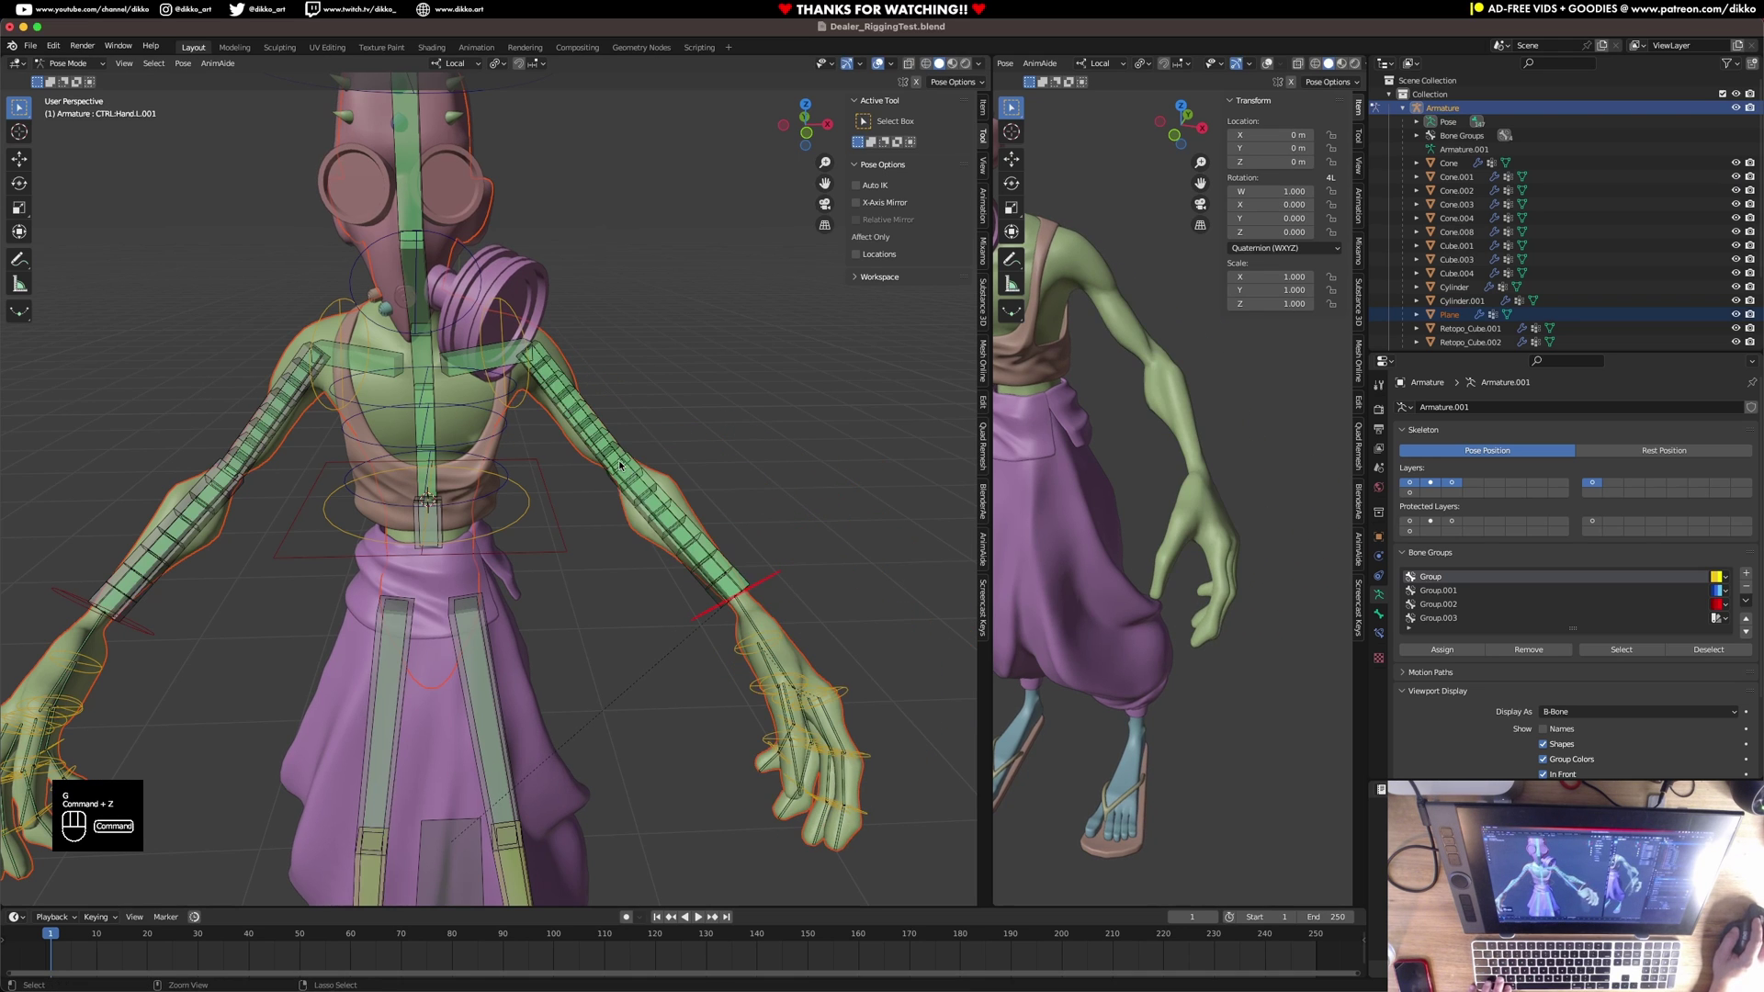
Show only the bone layers holding the original arm bones and the IK mechanism bones.
{"action": "left_click", "coordinate": [1587, 483]}
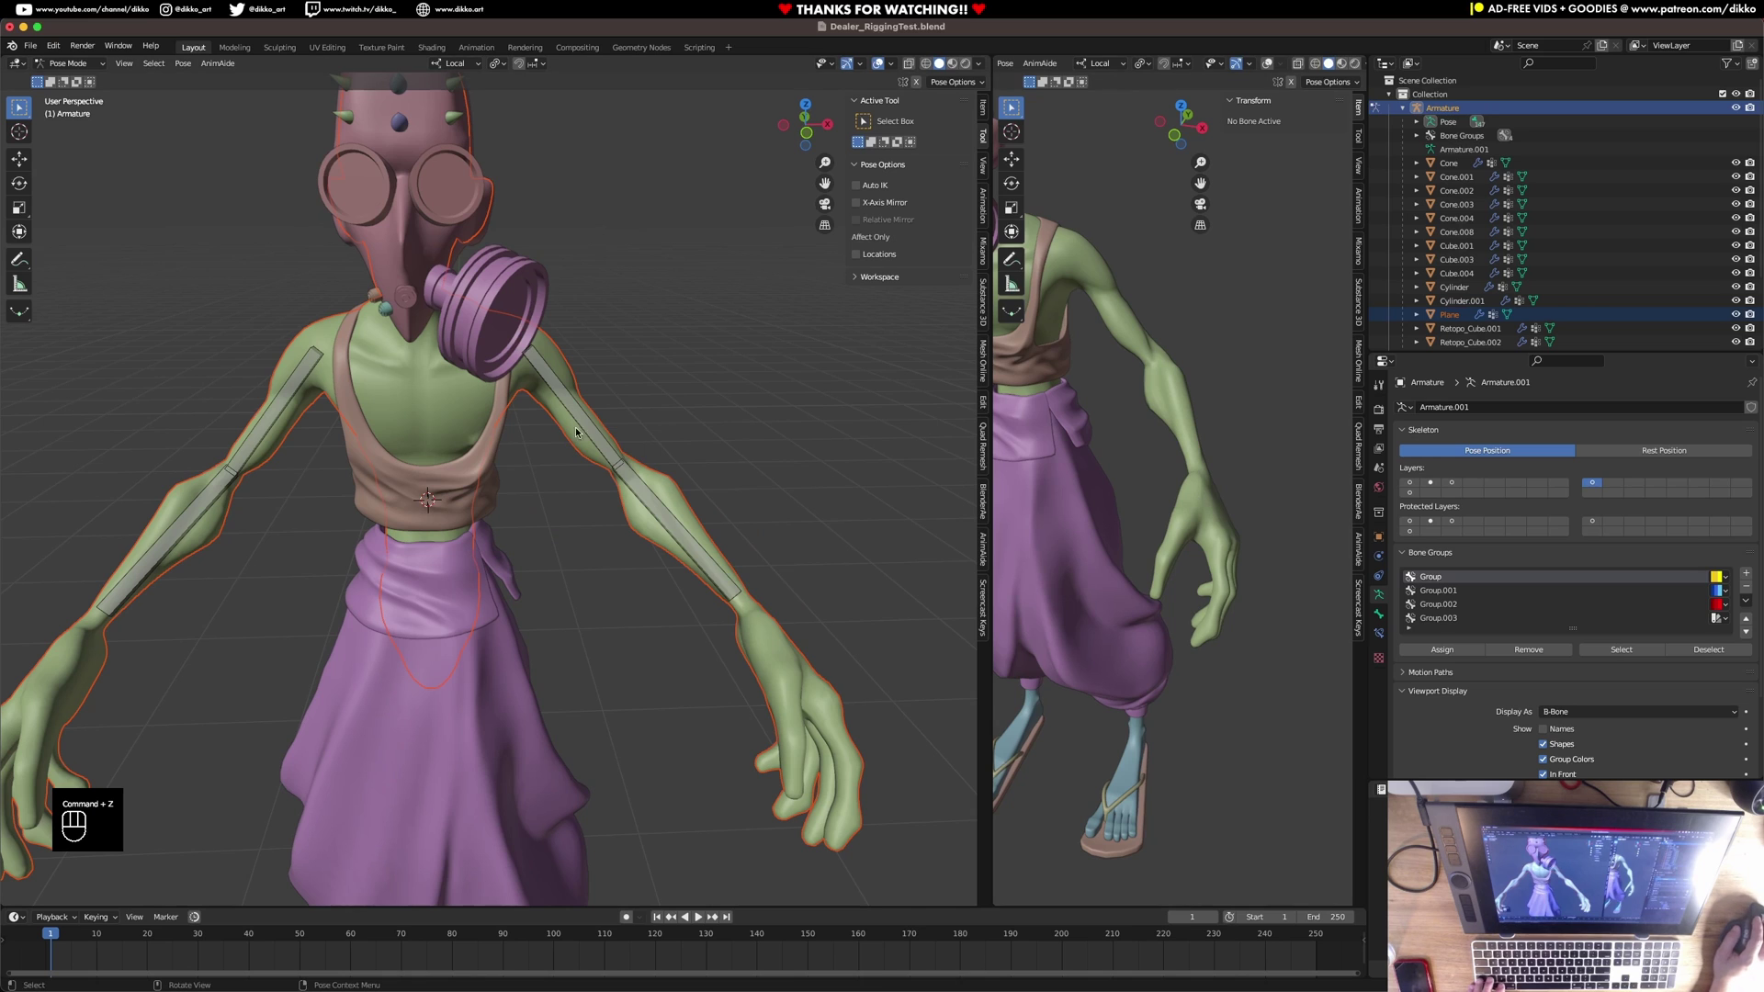
{"action": "left_click", "coordinate": [666, 511]}
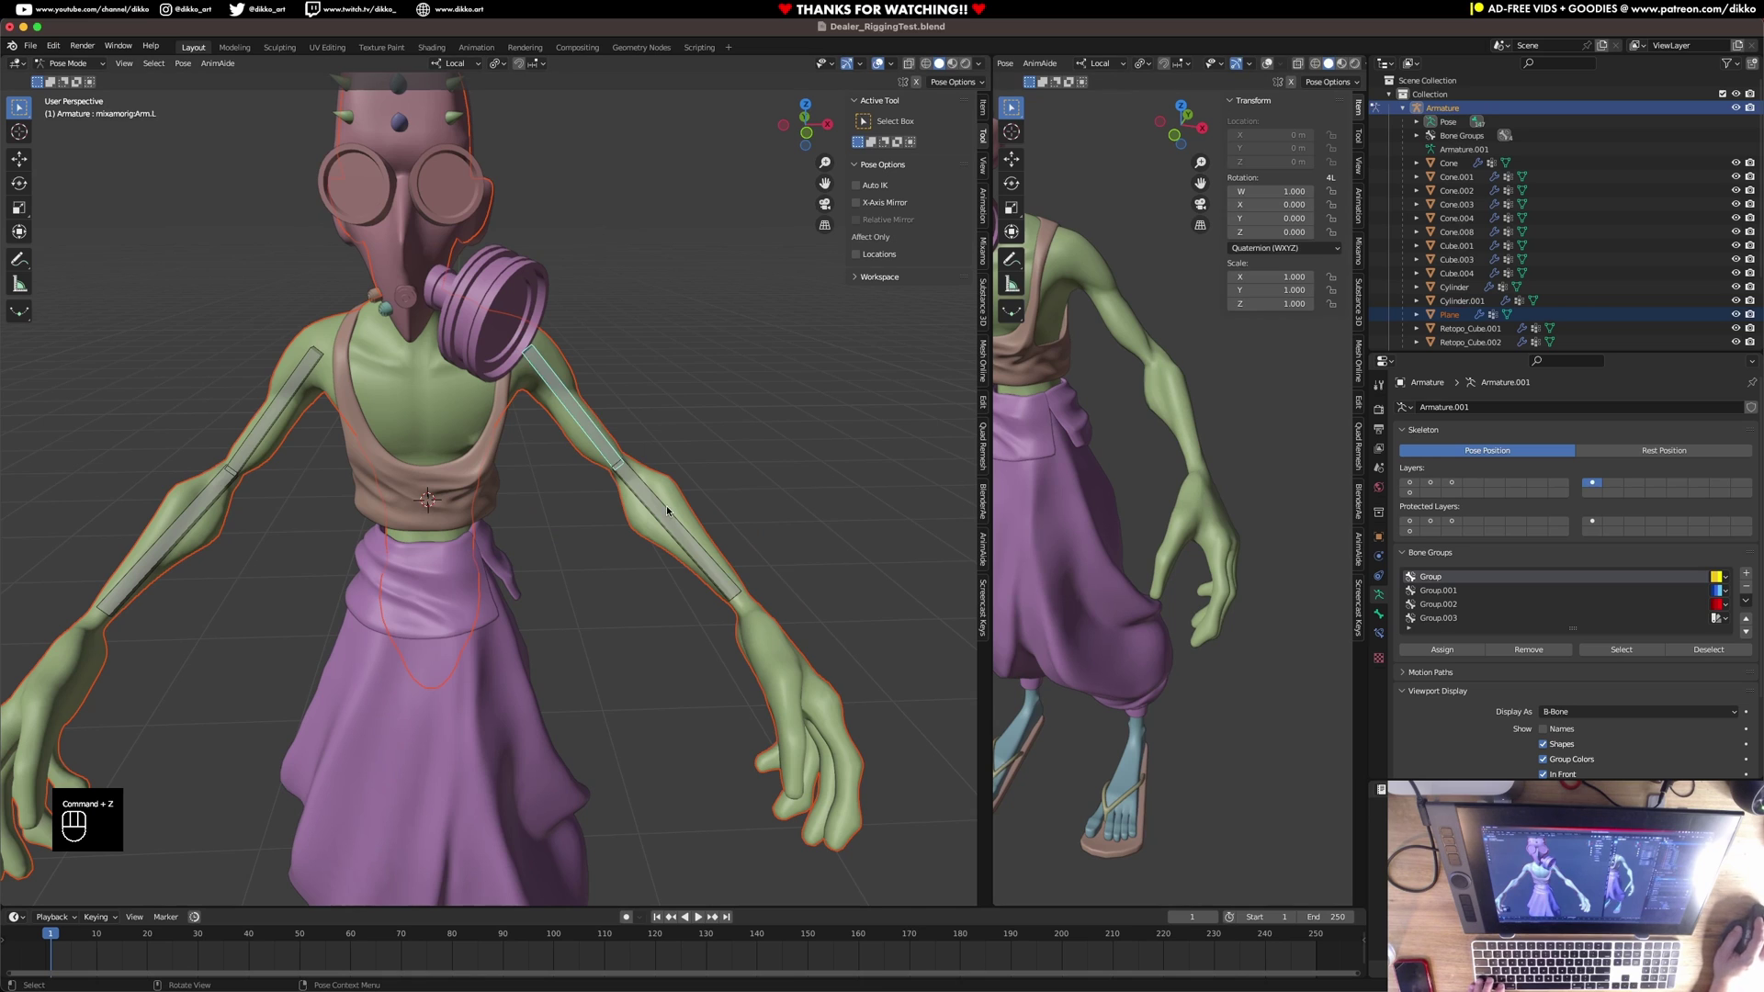
{"action": "left_click", "coordinate": [1433, 482], "text": "shift"}
{"action": "left_click", "coordinate": [1451, 483]}
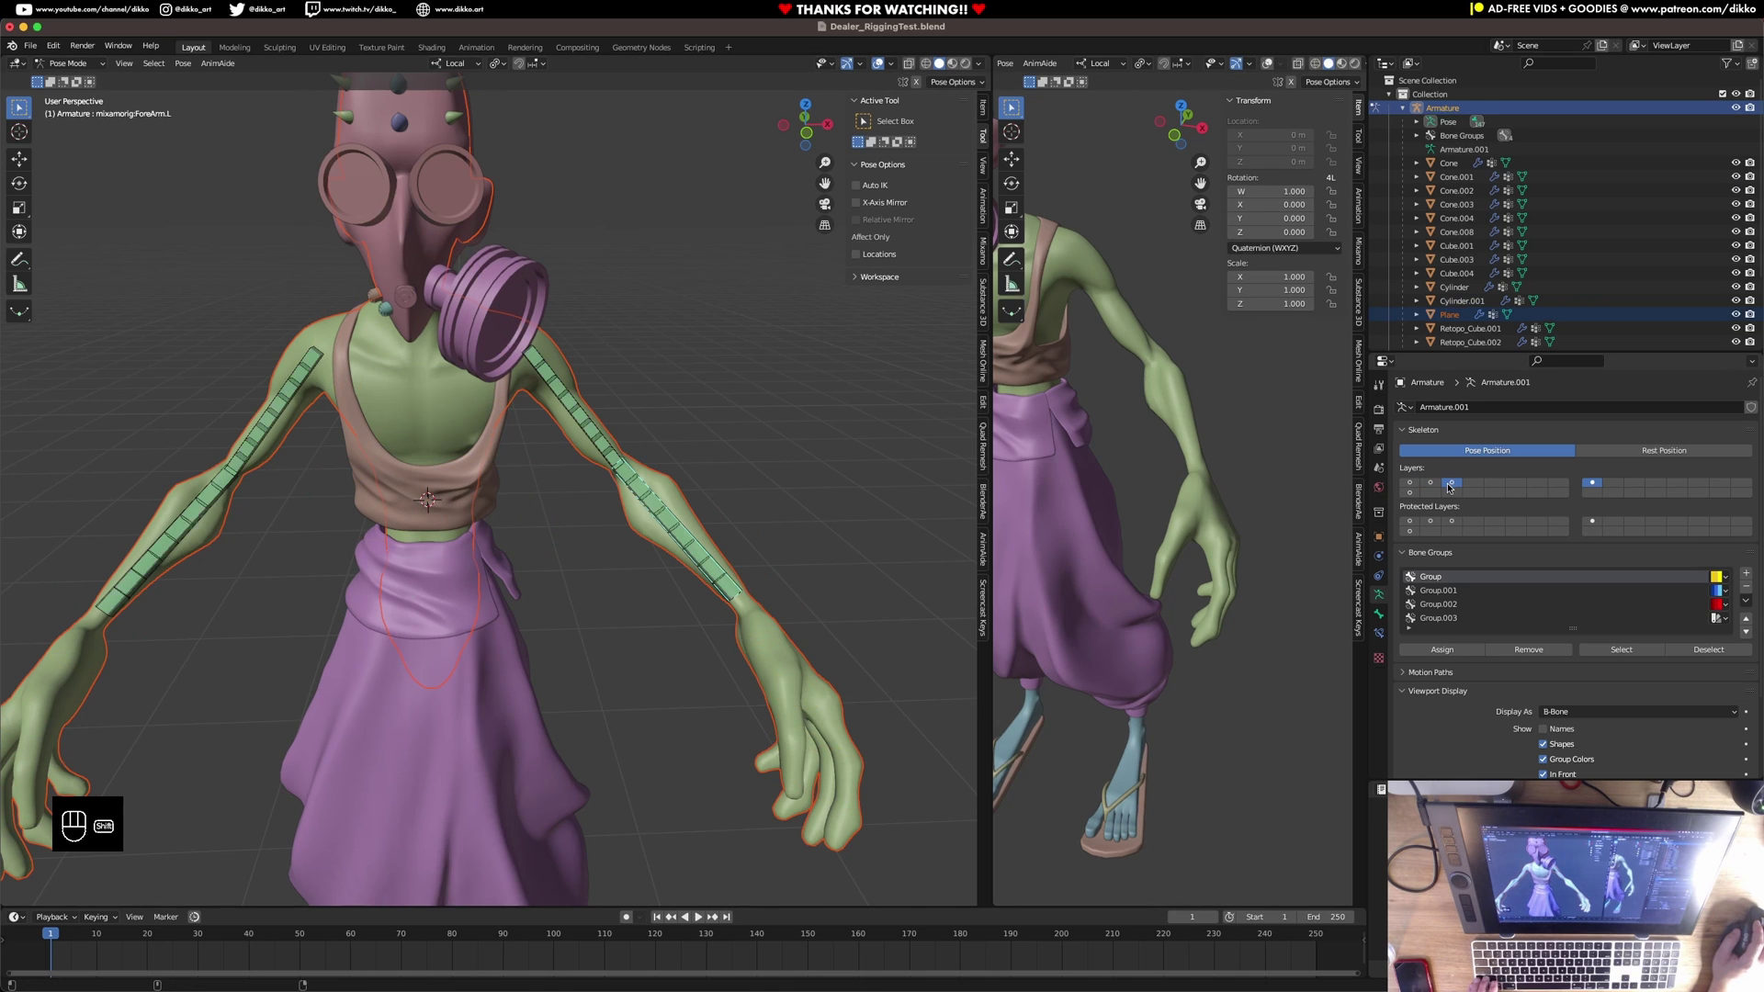
{"action": "left_click", "coordinate": [1430, 483]}
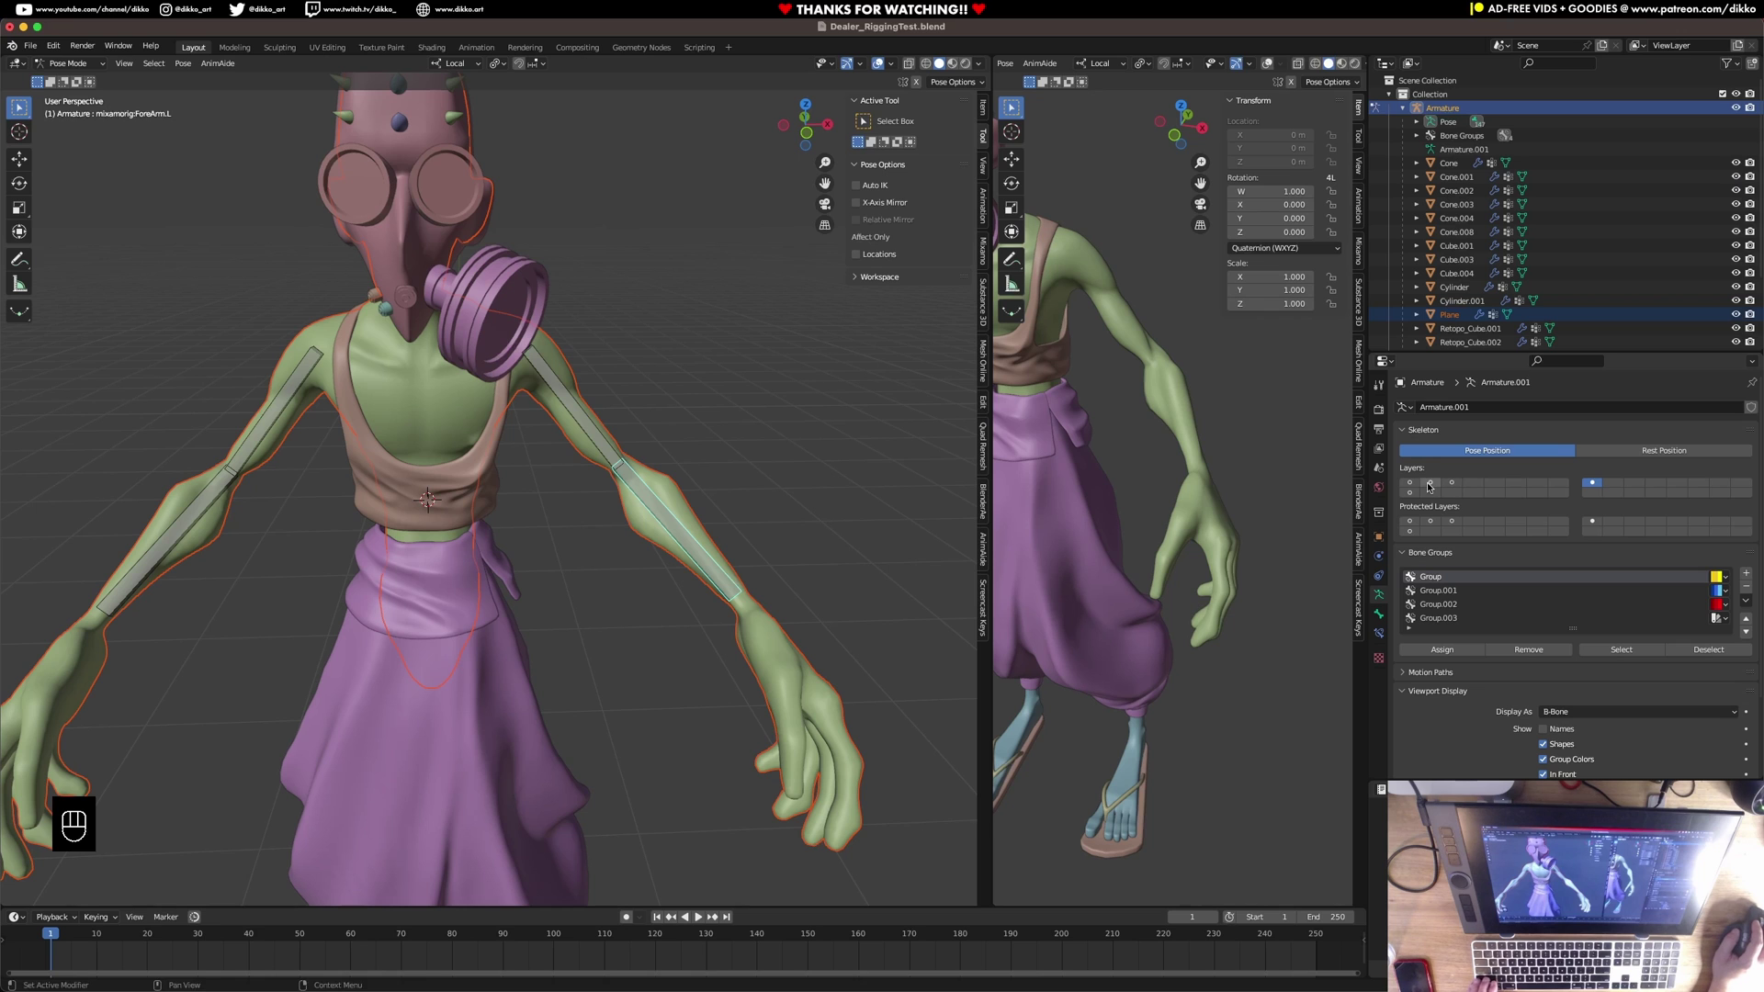
{"action": "left_click", "coordinate": [1410, 494]}
Add a Copy Transforms constraint to the left upper arm bone, targeting its IK mechanism bone.
{"action": "scroll", "coordinate": [641, 417], "scroll_direction": "up", "scroll_amount": 5}
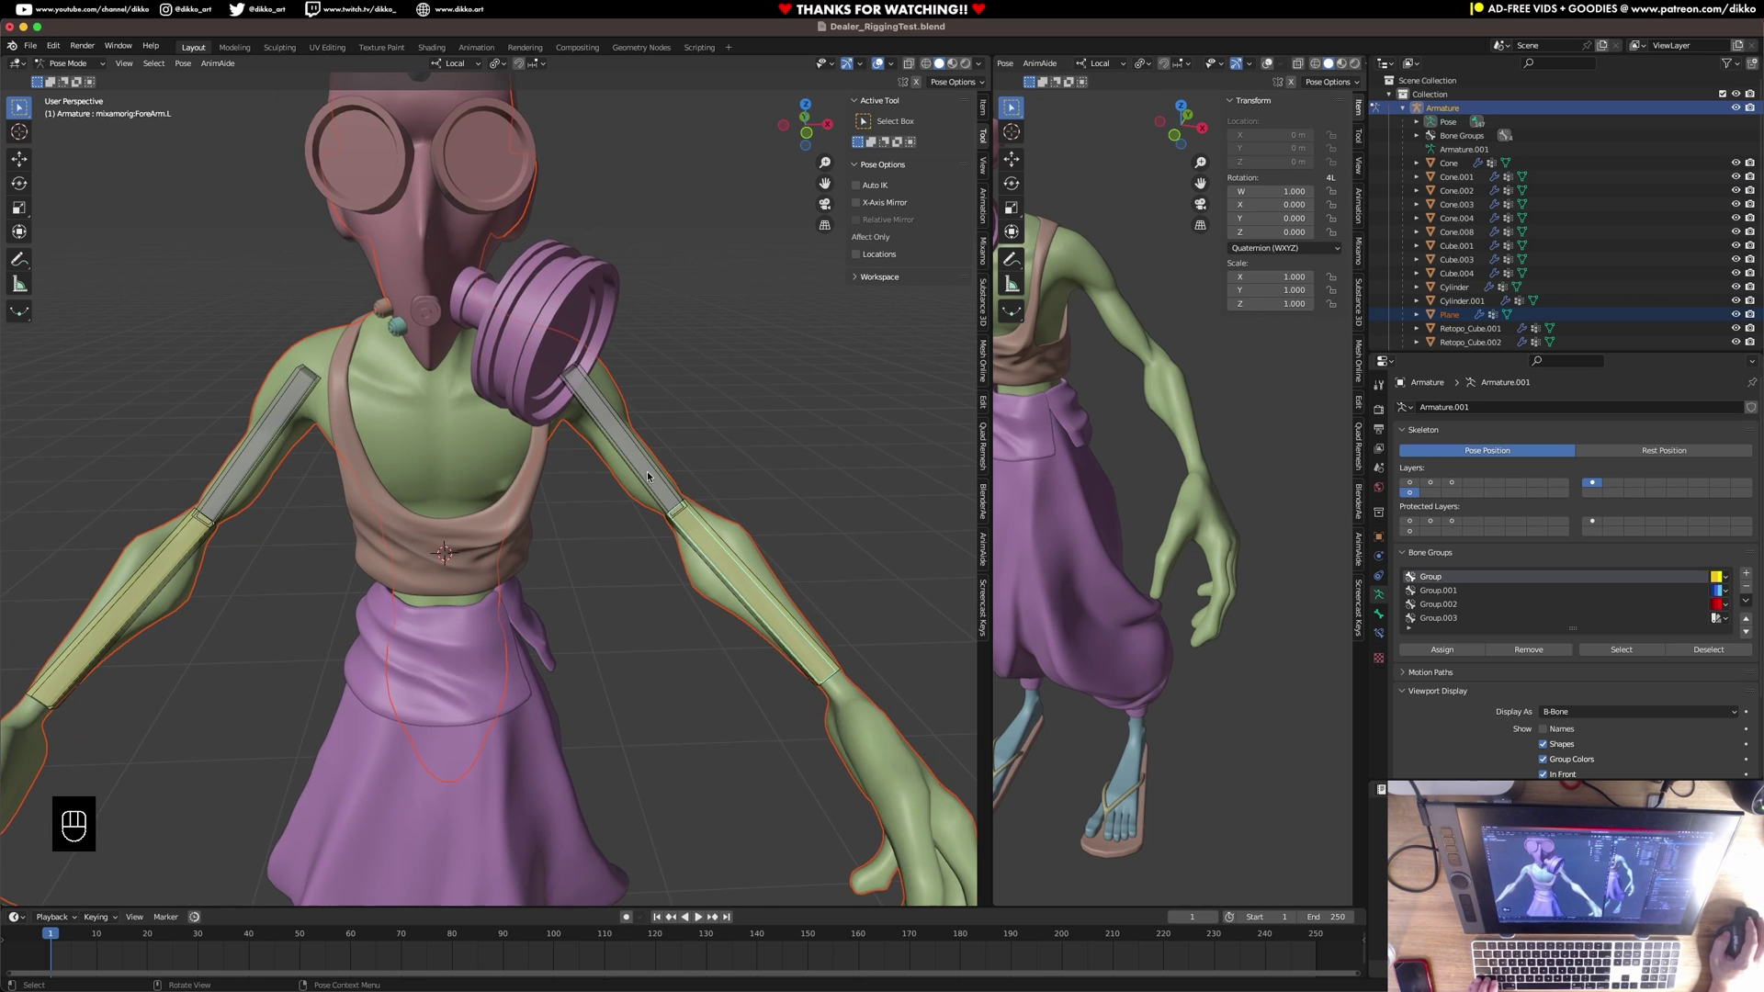
{"action": "left_click", "coordinate": [702, 464]}
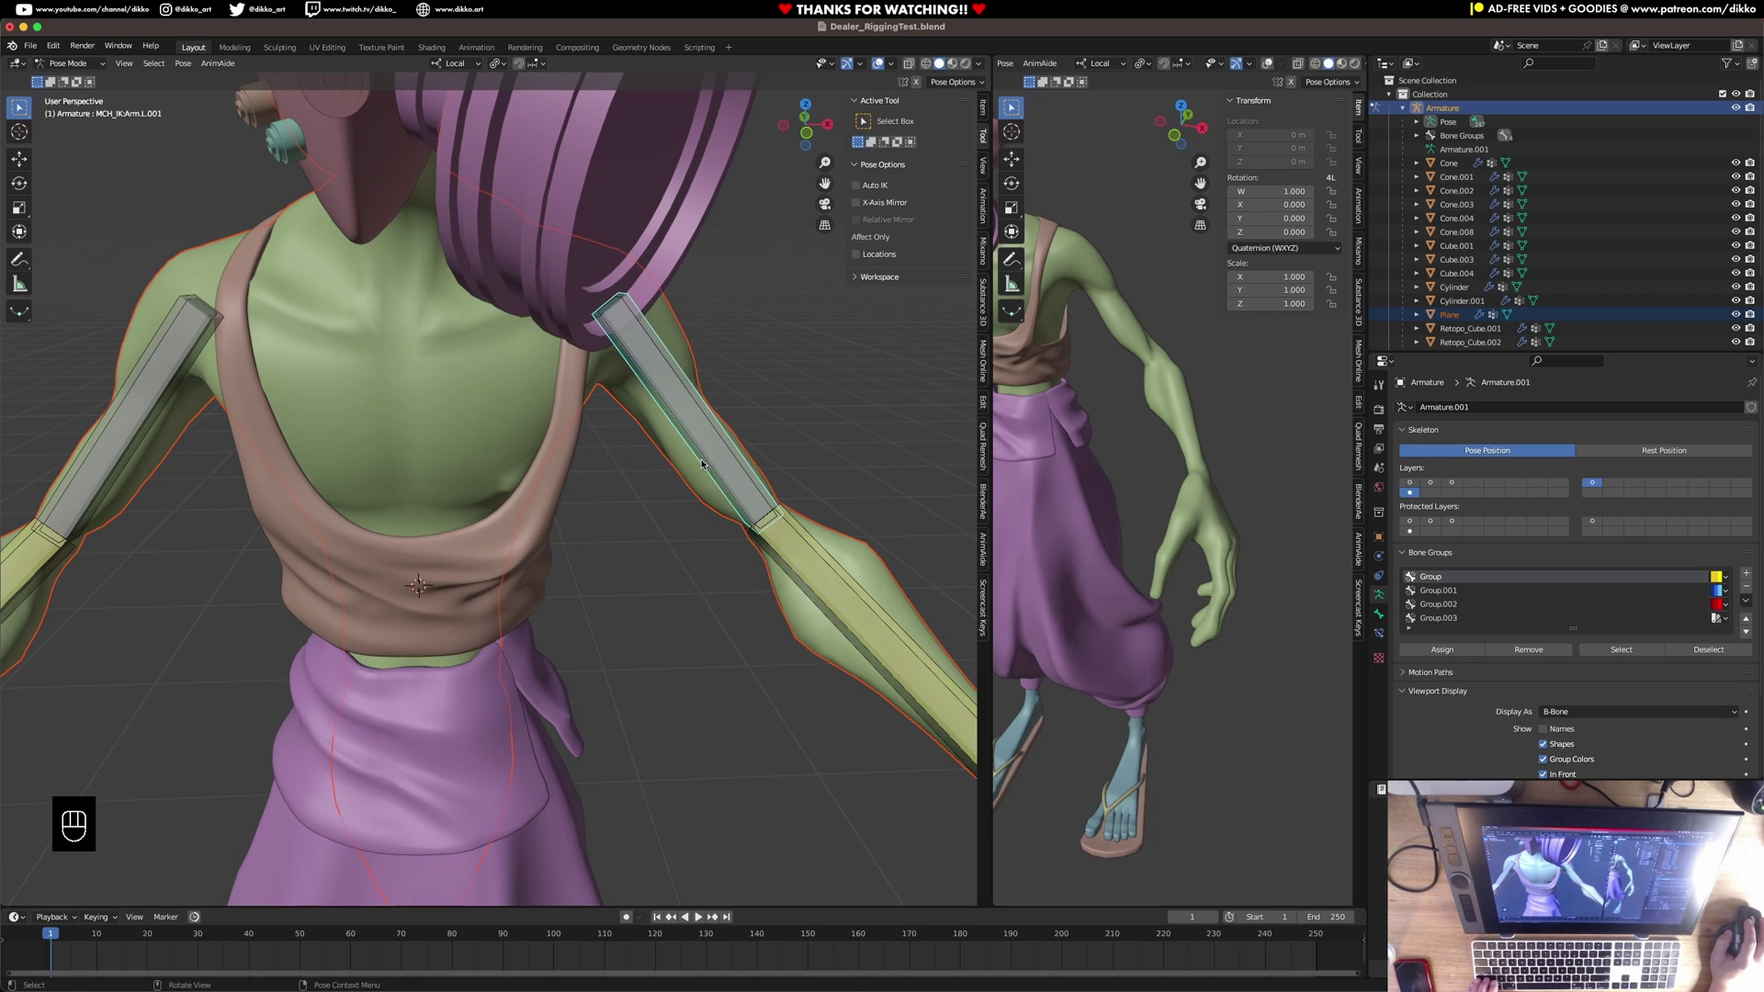
{"action": "left_click", "coordinate": [703, 462], "text": "shift"}
{"action": "key", "text": "shift+super+c"}
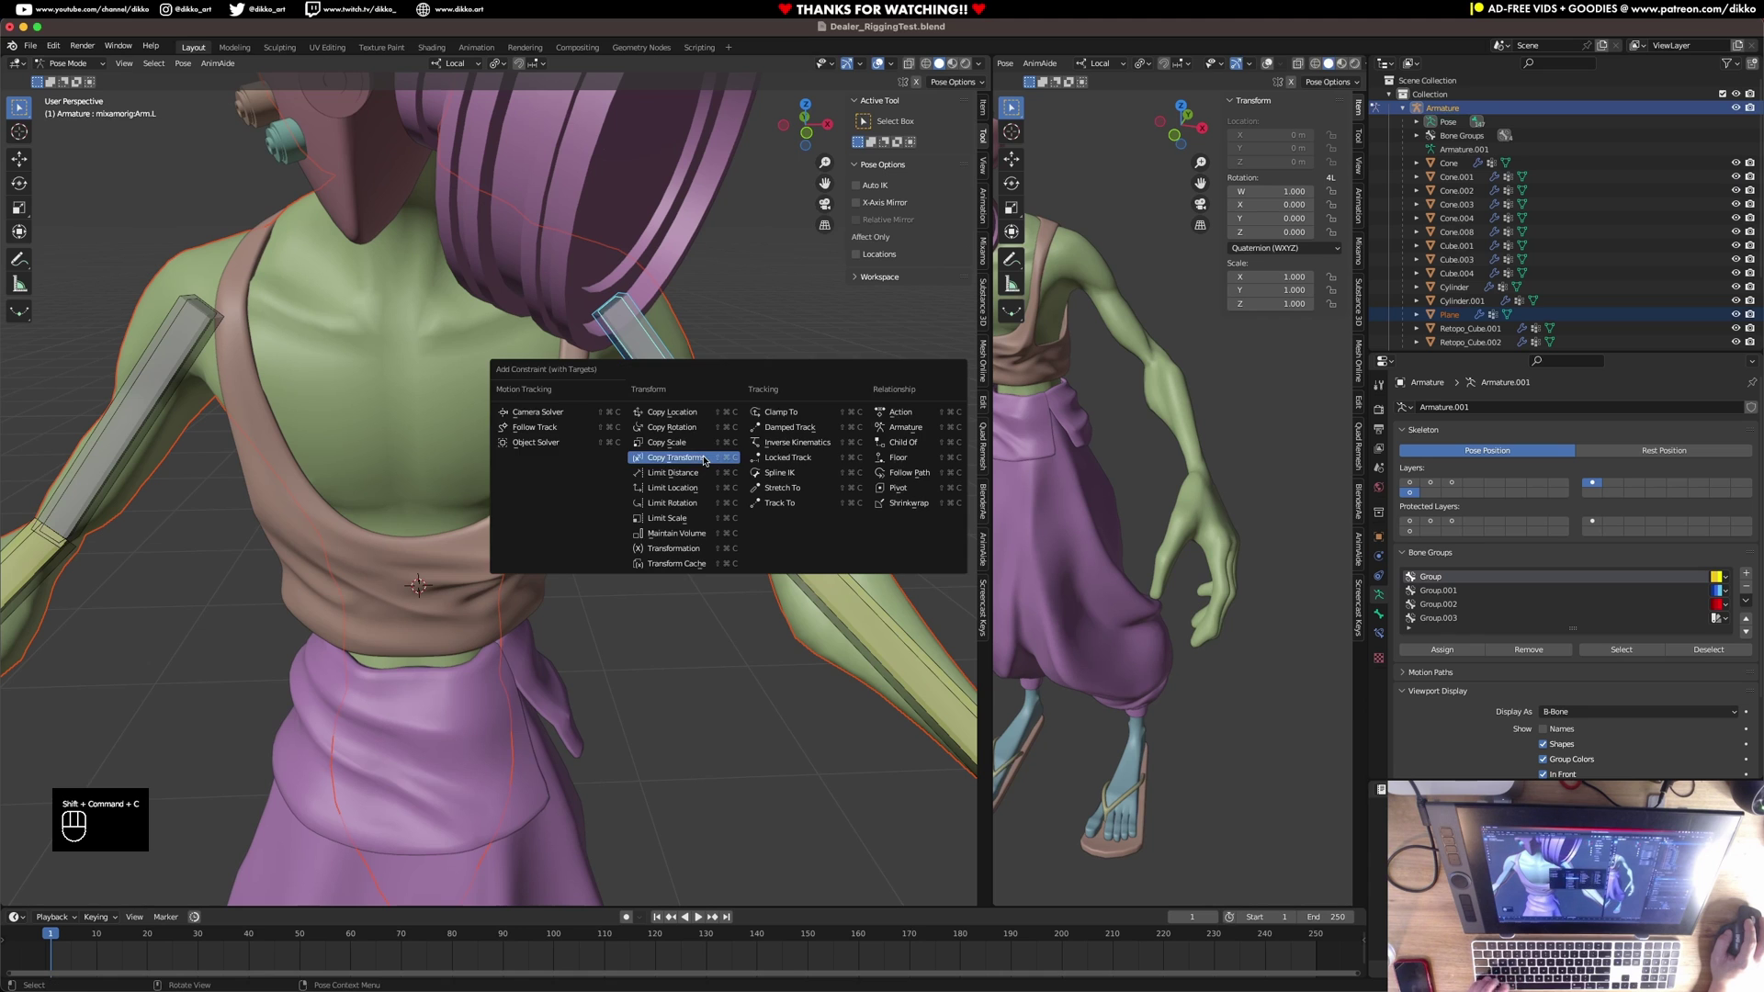
{"action": "left_click", "coordinate": [704, 461]}
Add a Copy Transforms constraint to the left forearm bone, targeting the matching IK mechanism forearm bone.
{"action": "middle_click_drag", "start_coordinate": [704, 462], "coordinate": [656, 522], "text": "shift"}
{"action": "left_click", "coordinate": [685, 509]}
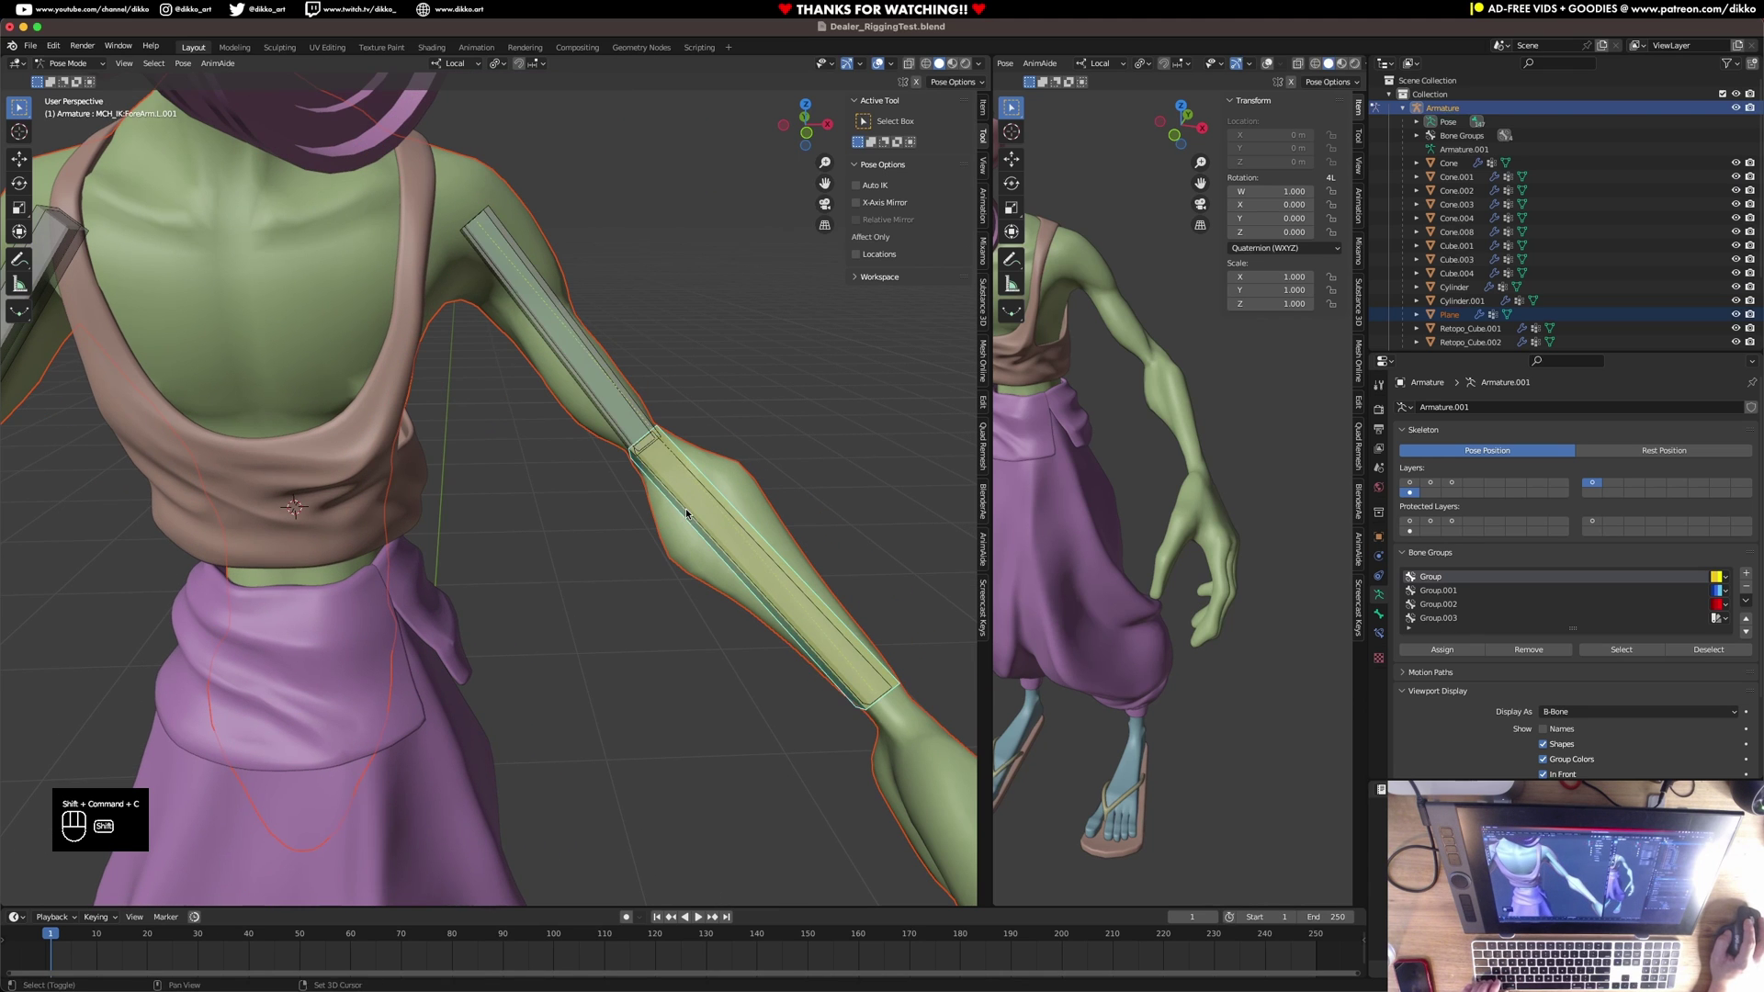
{"action": "left_click", "coordinate": [686, 508], "text": "shift"}
{"action": "key", "text": "shift+super+c"}
{"action": "left_click", "coordinate": [686, 511]}
{"action": "scroll", "coordinate": [698, 533], "scroll_direction": "down", "scroll_amount": 4}
Constrain the right upper arm bone to its IK mechanism bone with Copy Transforms.
{"action": "middle_click_drag", "start_coordinate": [713, 555], "coordinate": [689, 512], "text": "shift"}
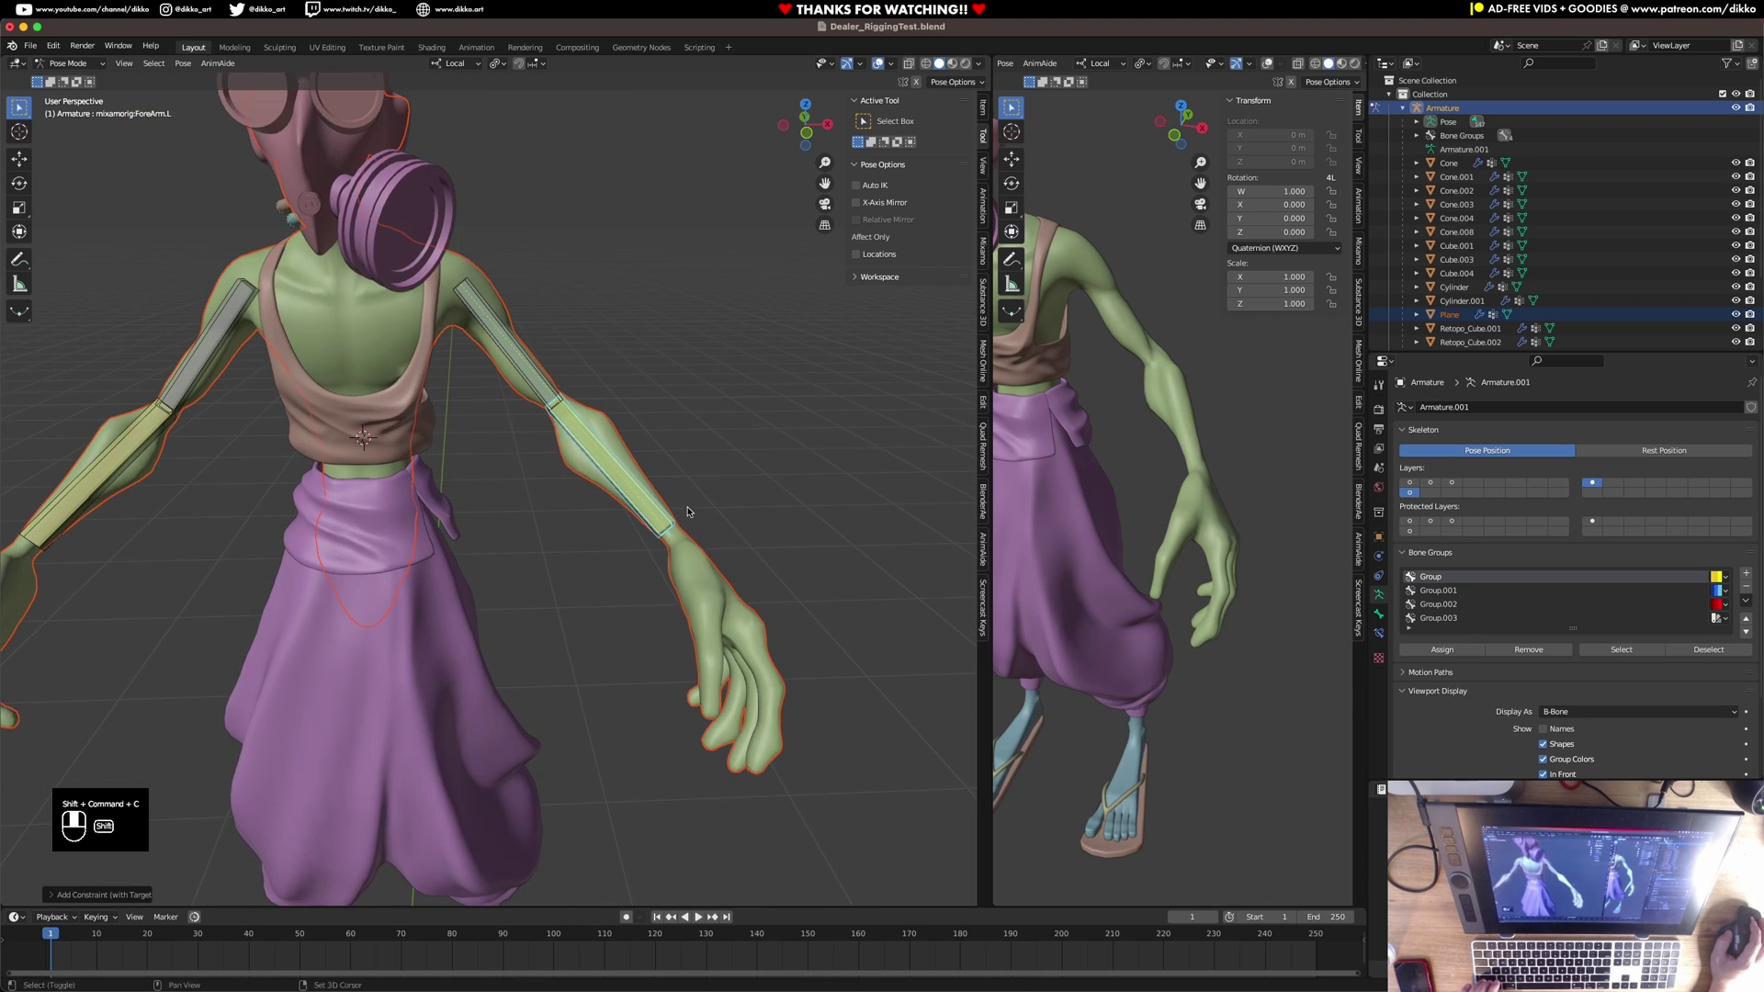
{"action": "middle_click_drag", "start_coordinate": [583, 542], "coordinate": [615, 548]}
{"action": "middle_click_drag", "start_coordinate": [404, 559], "coordinate": [540, 570], "text": "shift"}
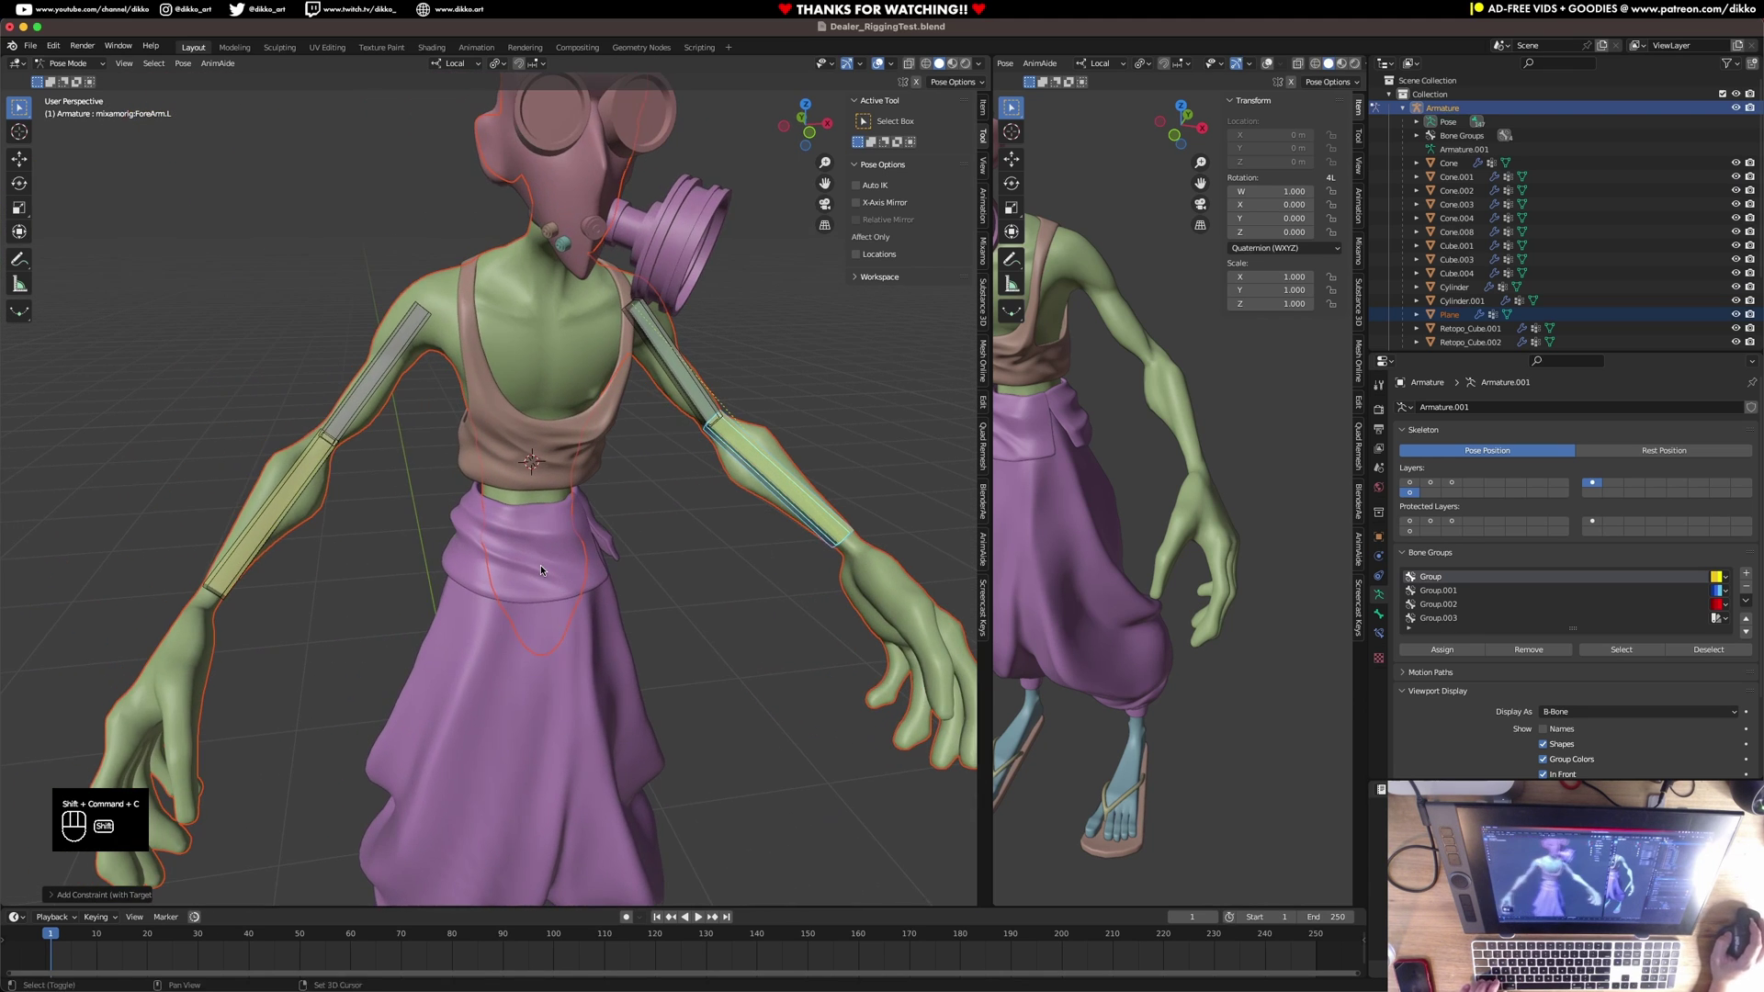
{"action": "left_click", "coordinate": [355, 412]}
{"action": "key", "text": "shift+super+c"}
{"action": "left_click", "coordinate": [350, 427]}
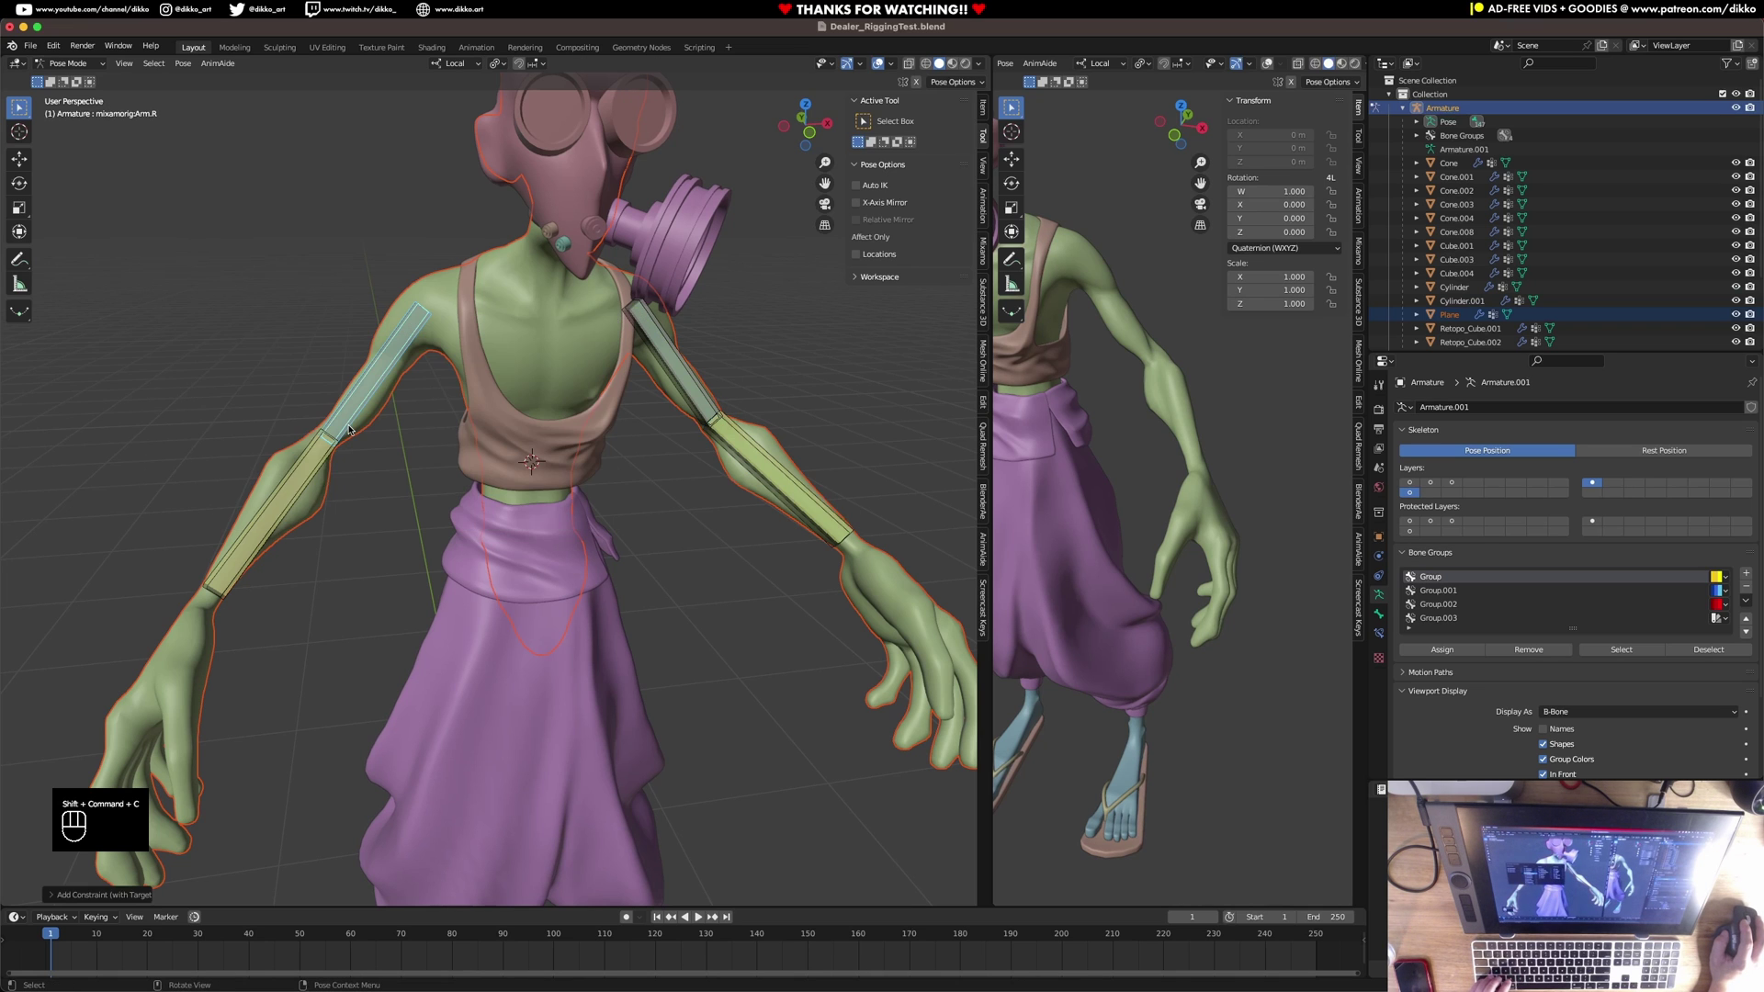
Constrain the right forearm bone to its IK mechanism bone with Copy Transforms.
{"action": "left_click", "coordinate": [317, 475], "text": "shift"}
{"action": "key", "text": "shift+super+c"}
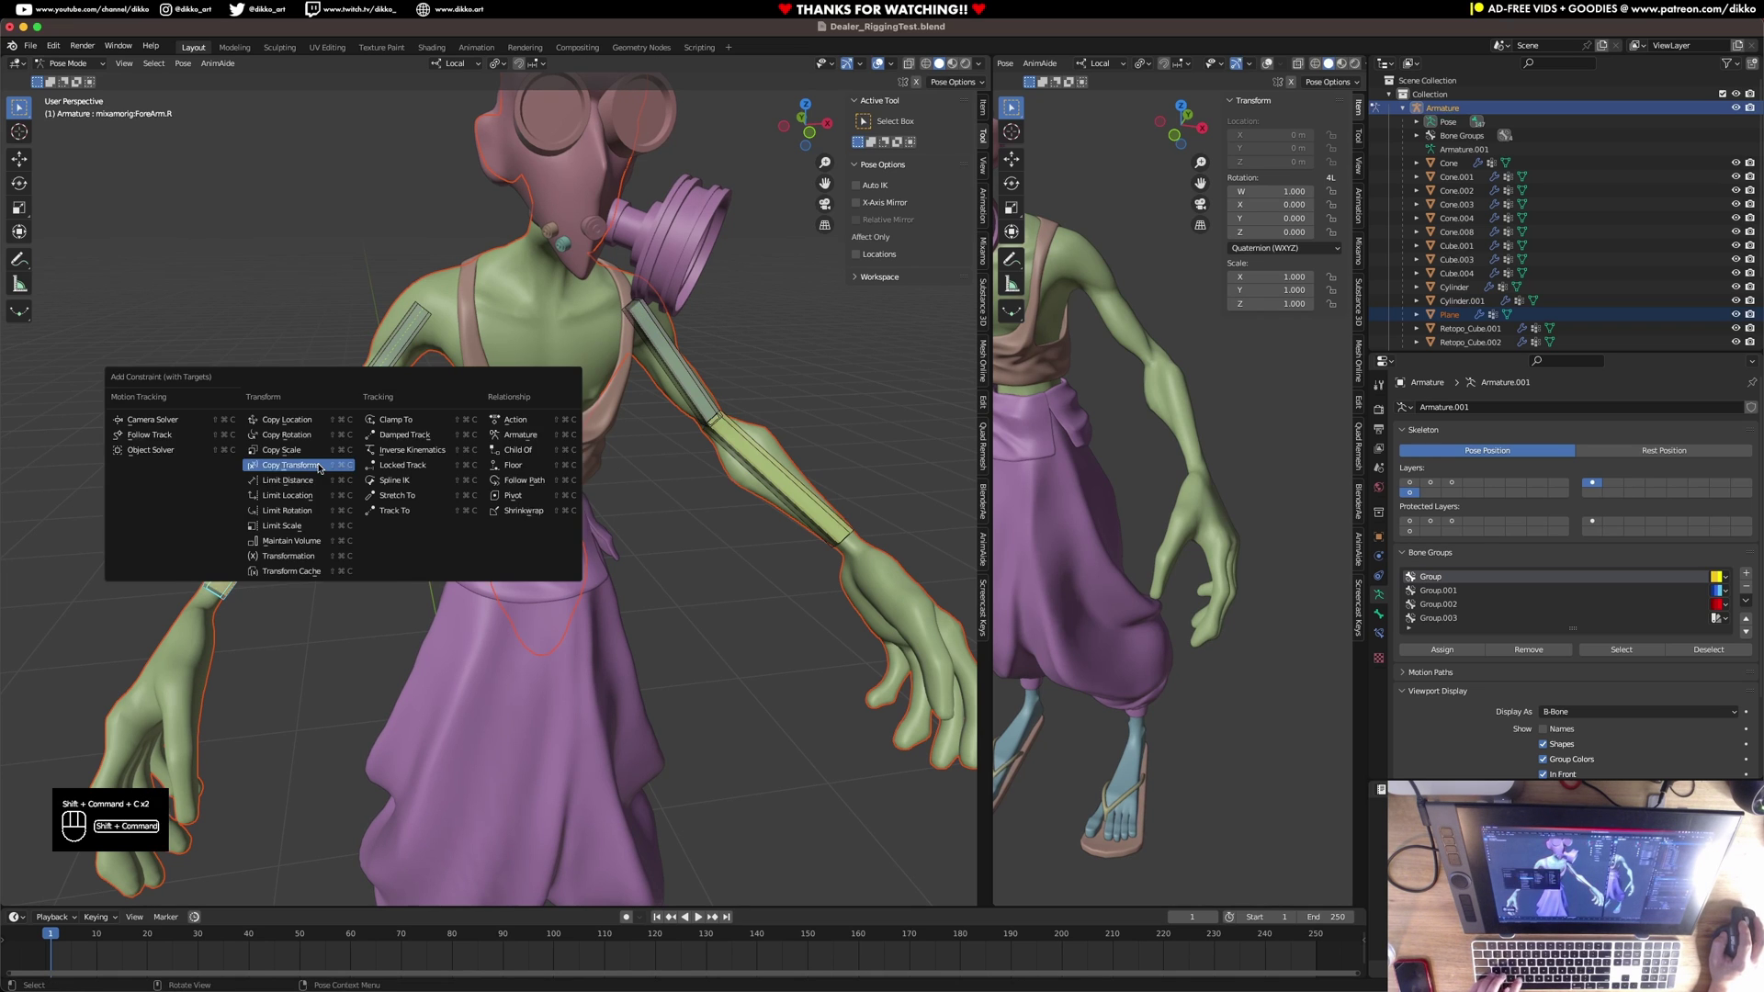
{"action": "left_click", "coordinate": [317, 468]}
Display the first four bone layers as well and move the left hand control outward to about X 0.03, Y 0.32, Z -0.35 m.
{"action": "middle_click_drag", "start_coordinate": [591, 517], "coordinate": [366, 520], "text": "shift"}
{"action": "left_click_drag", "start_coordinate": [1415, 481], "coordinate": [1465, 481], "text": "shift"}
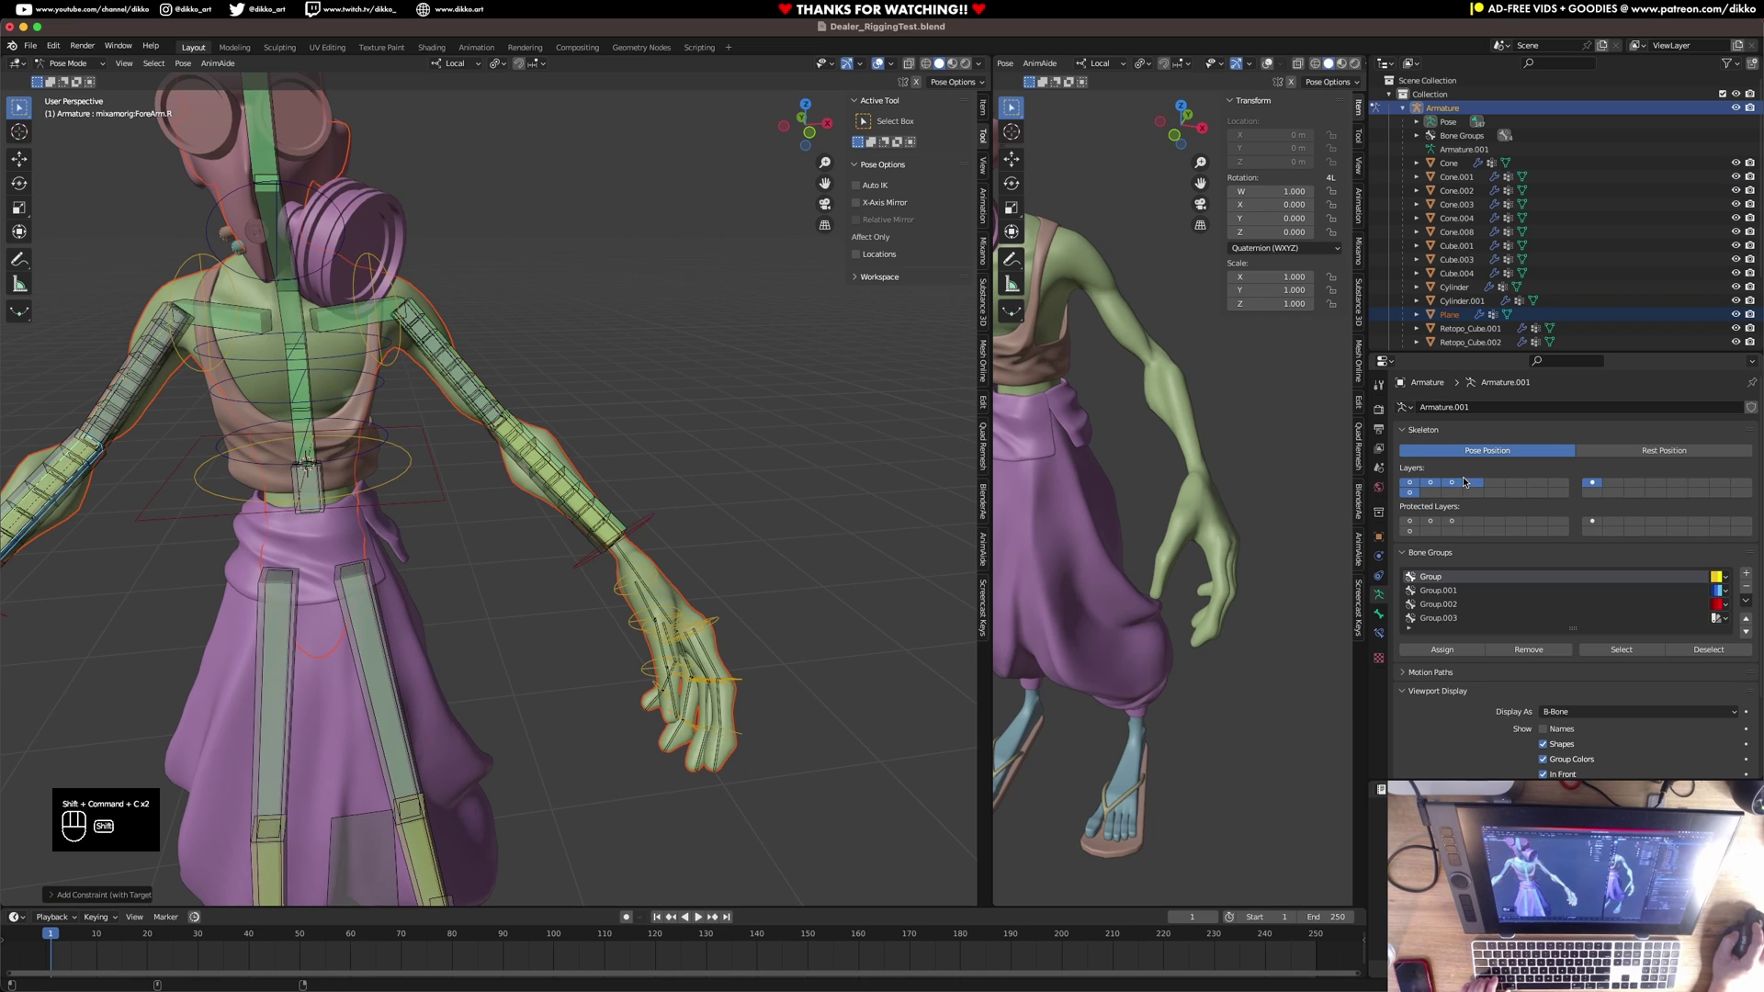
{"action": "middle_click_drag", "start_coordinate": [553, 535], "coordinate": [650, 520]}
{"action": "left_click", "coordinate": [652, 517]}
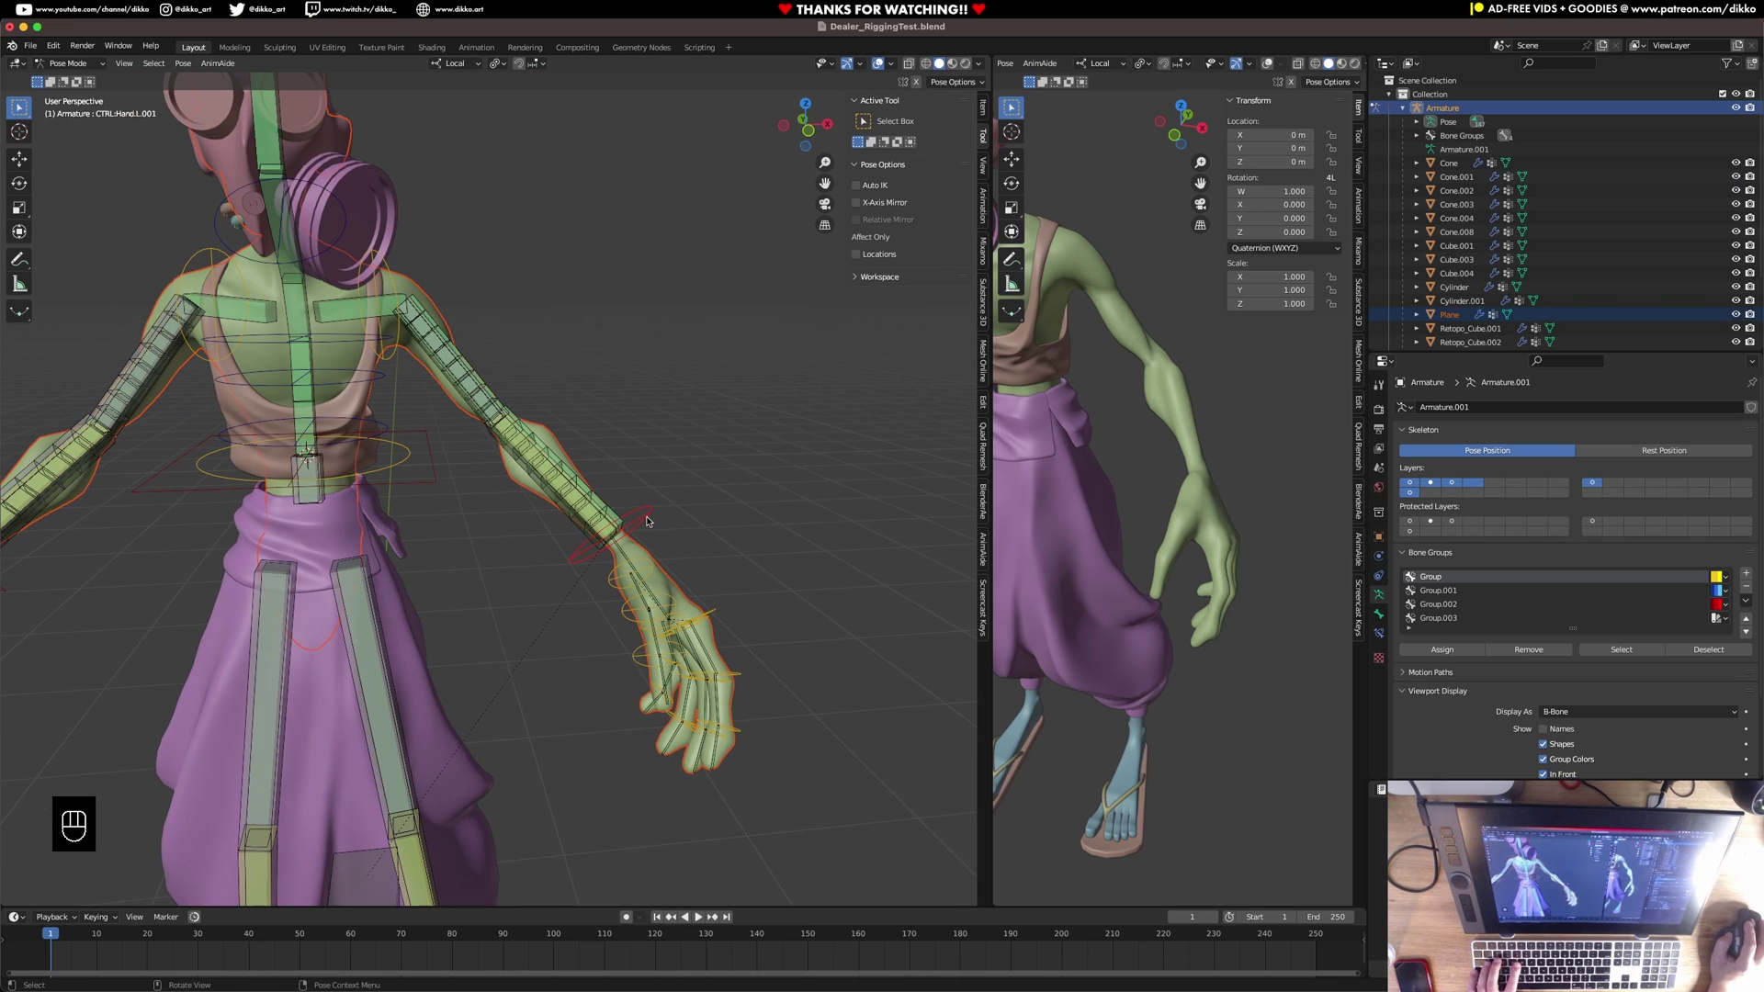
{"action": "key", "text": "g"}
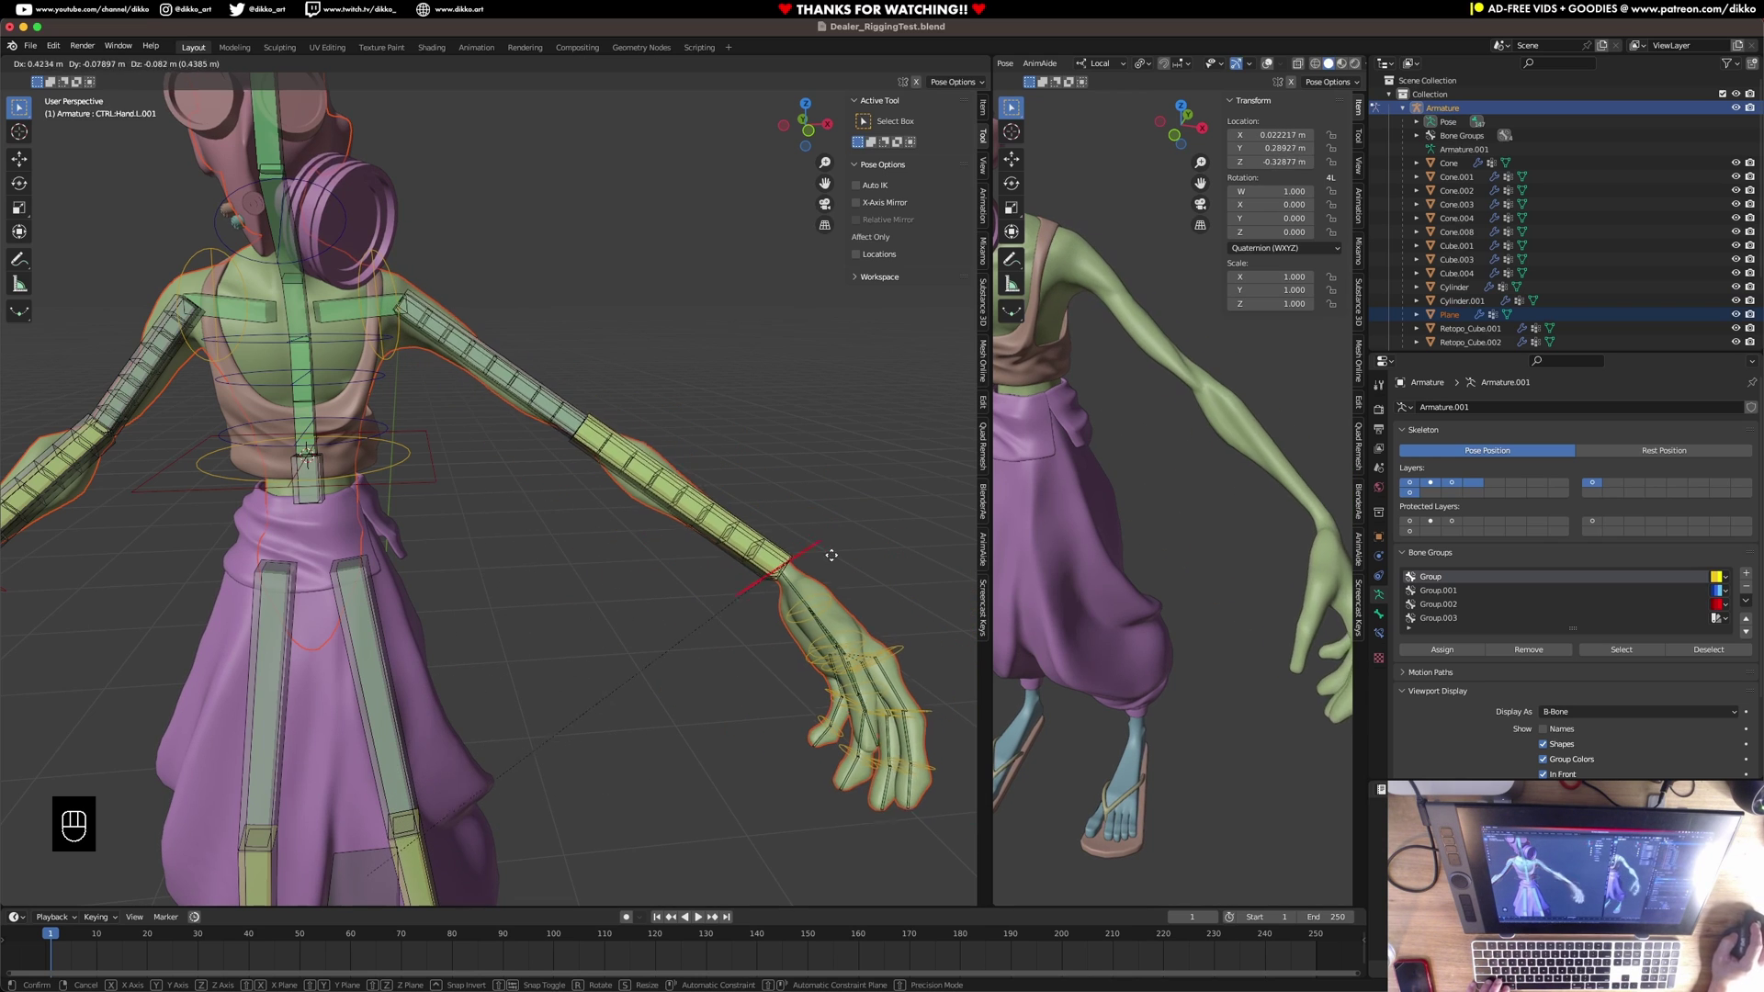
{"action": "left_click", "coordinate": [836, 562]}
Rotate the left hand control freely so that the hand hangs down from the wrist.
{"action": "key", "text": "r"}
{"action": "key", "text": "r"}
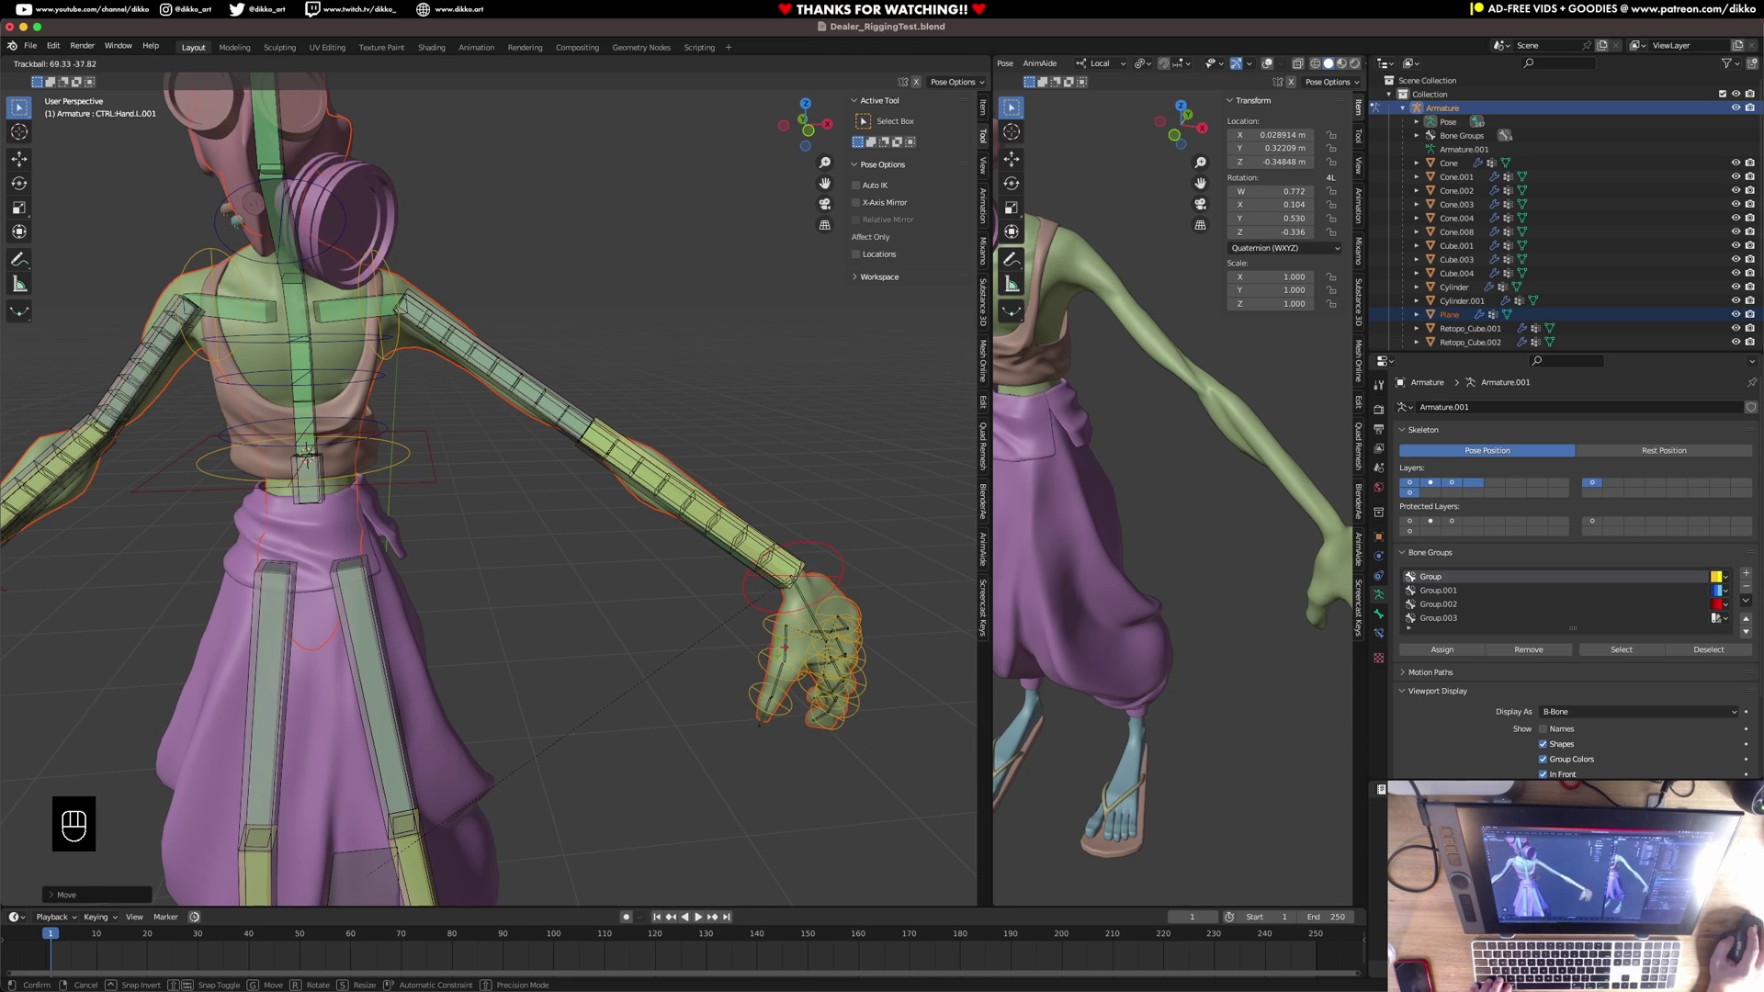
{"action": "left_click", "coordinate": [1334, 545]}
Show only the segment bone layer and set the left forearm bendy bone's Curve Out Z to -0.83.
{"action": "left_click", "coordinate": [1450, 483]}
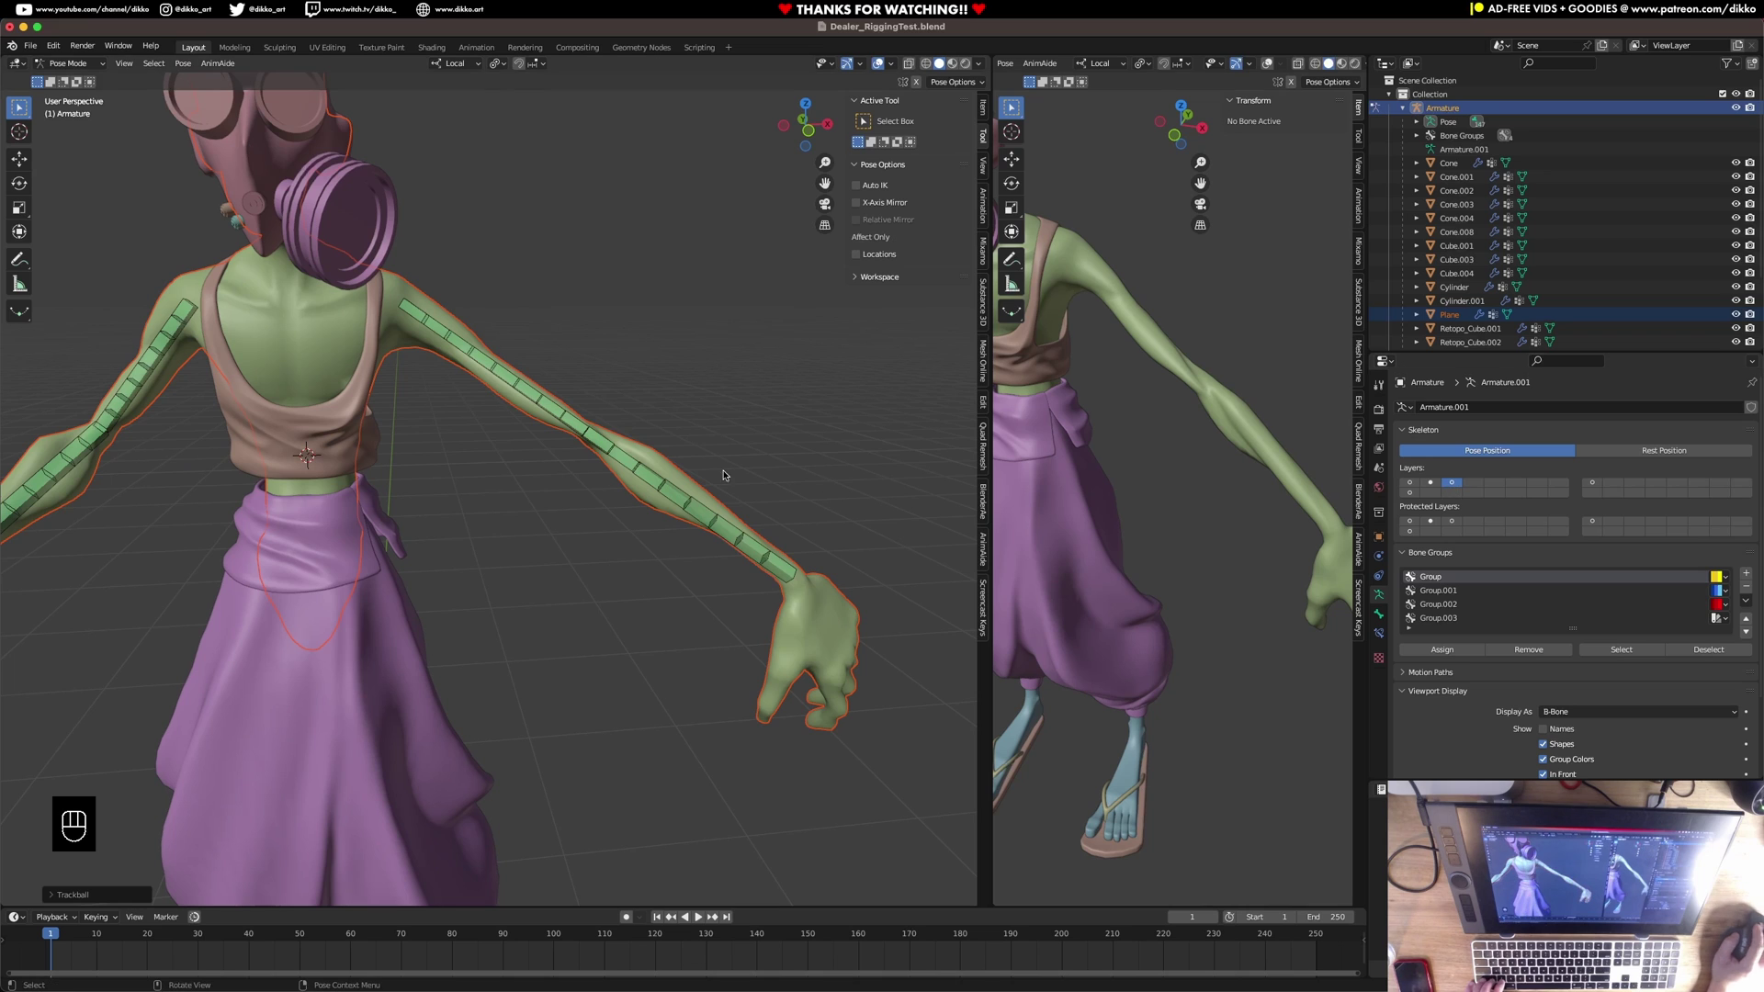
{"action": "left_click", "coordinate": [685, 499]}
{"action": "left_click", "coordinate": [1378, 615]}
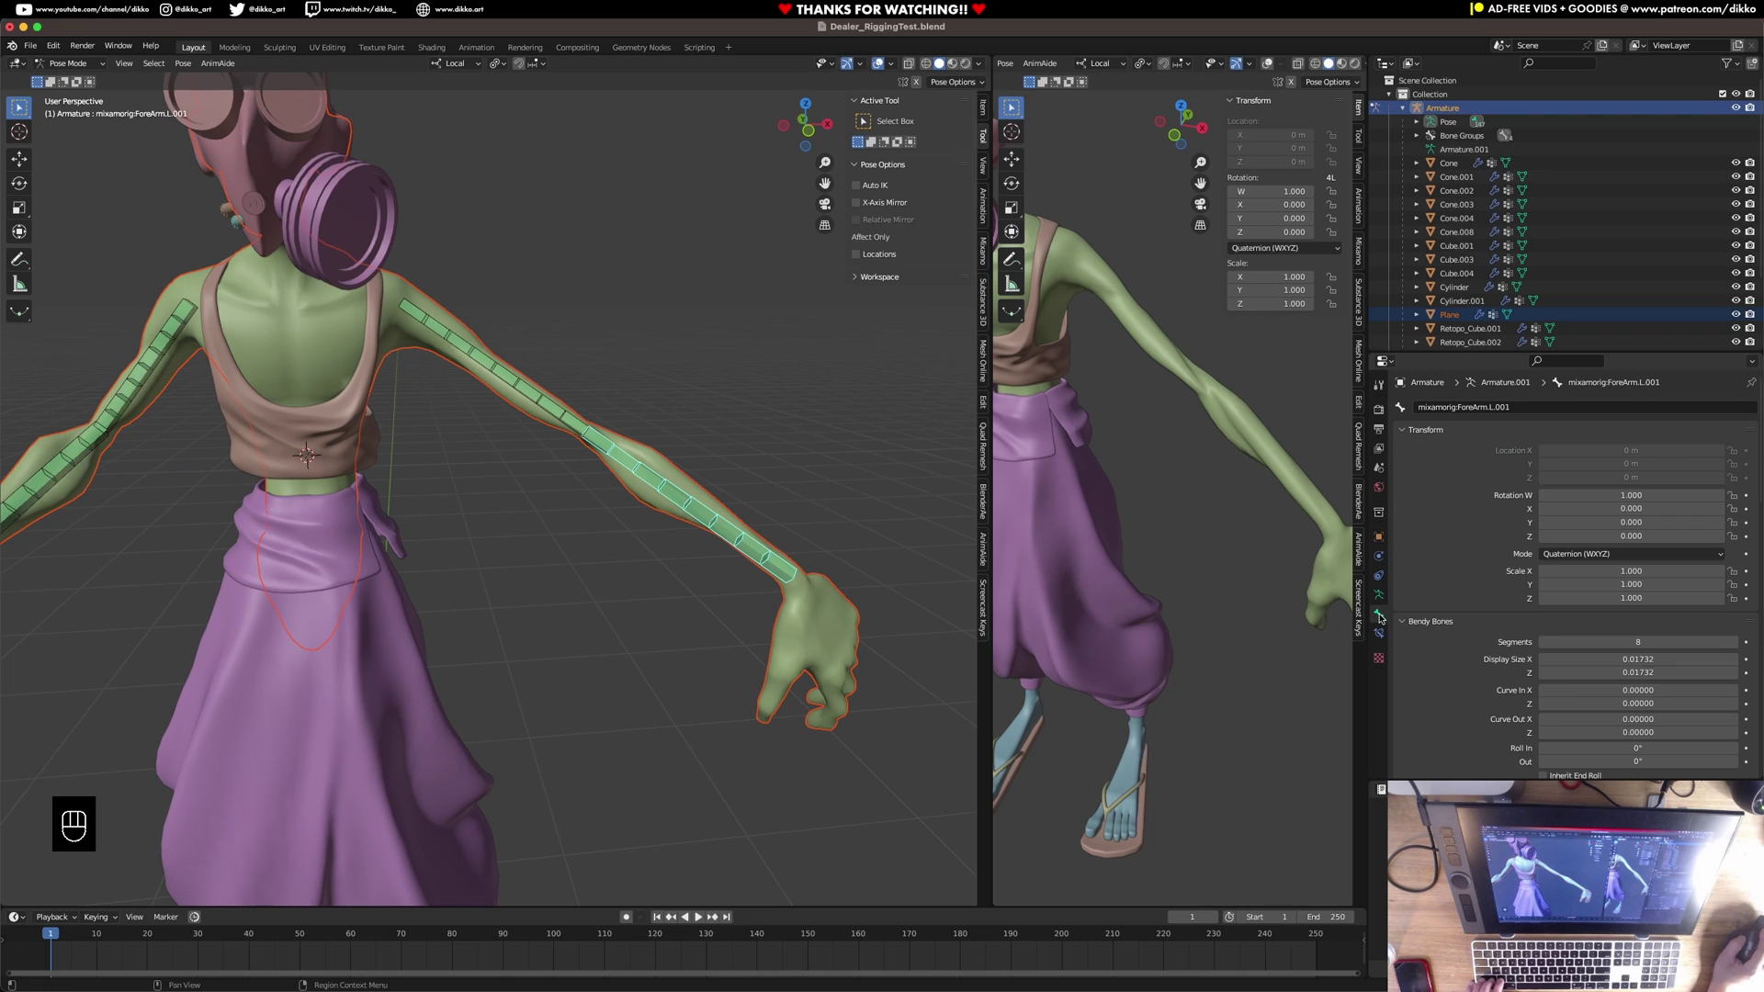
{"action": "scroll", "coordinate": [1416, 642], "scroll_direction": "down", "scroll_amount": 3}
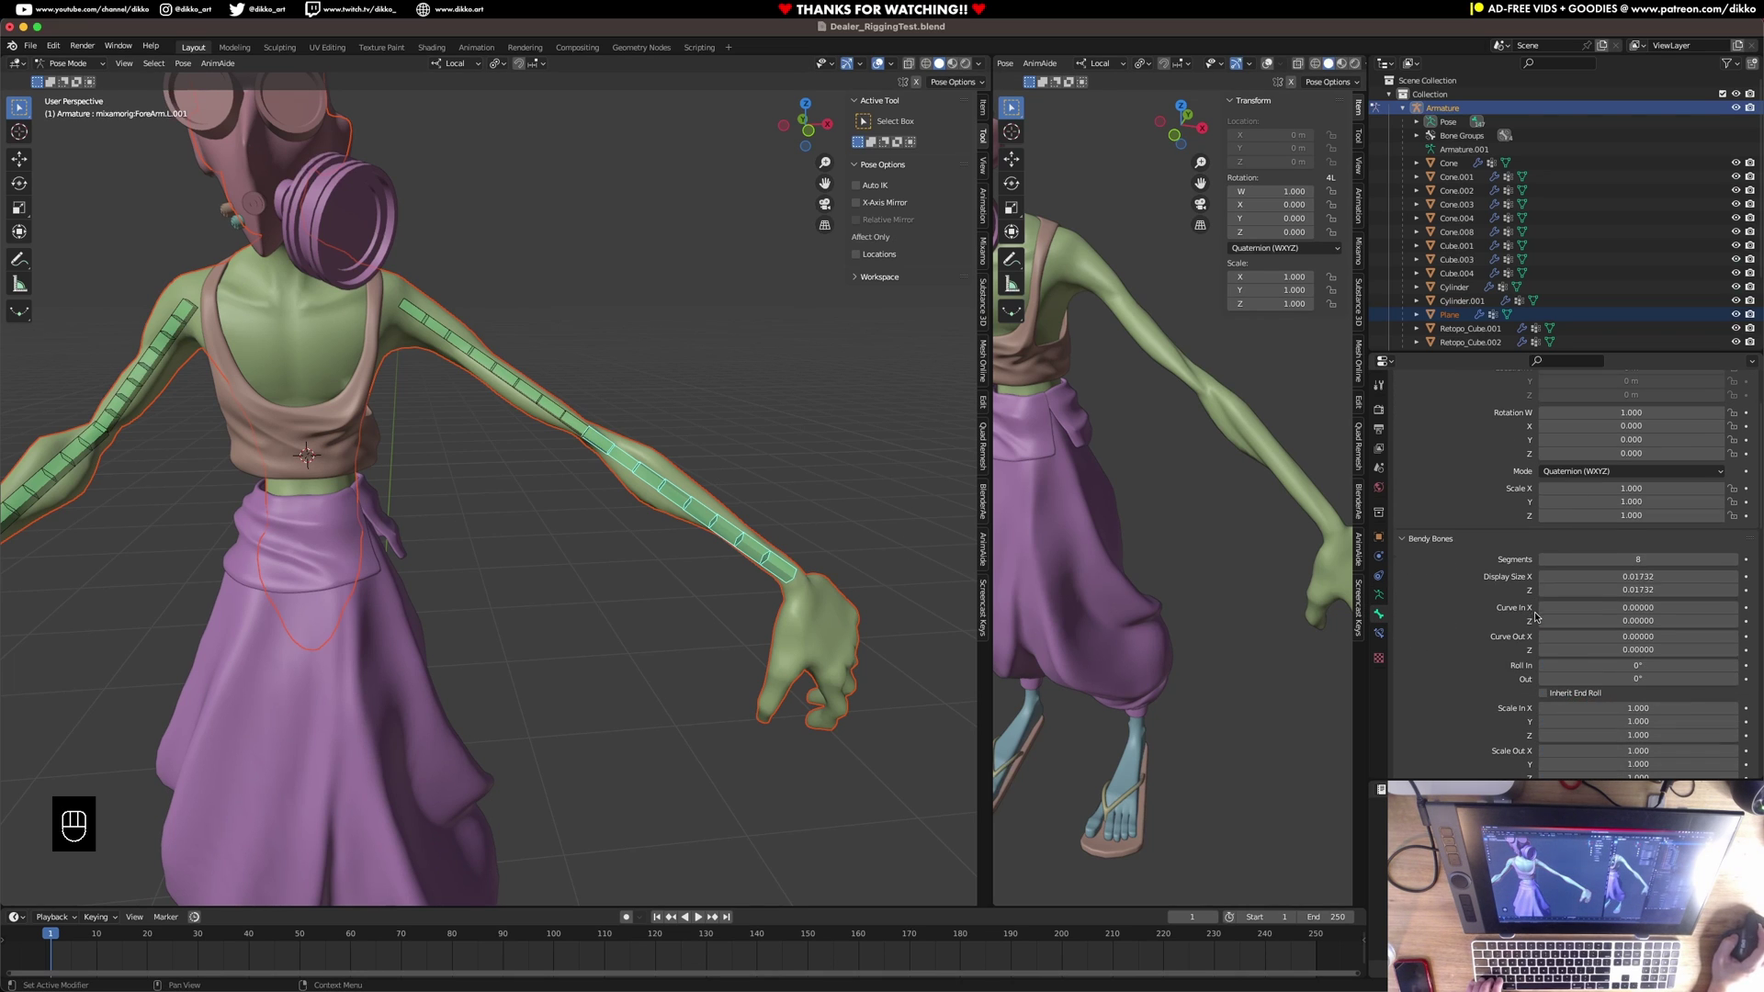
{"action": "scroll", "coordinate": [1505, 647], "scroll_direction": "down", "scroll_amount": 3}
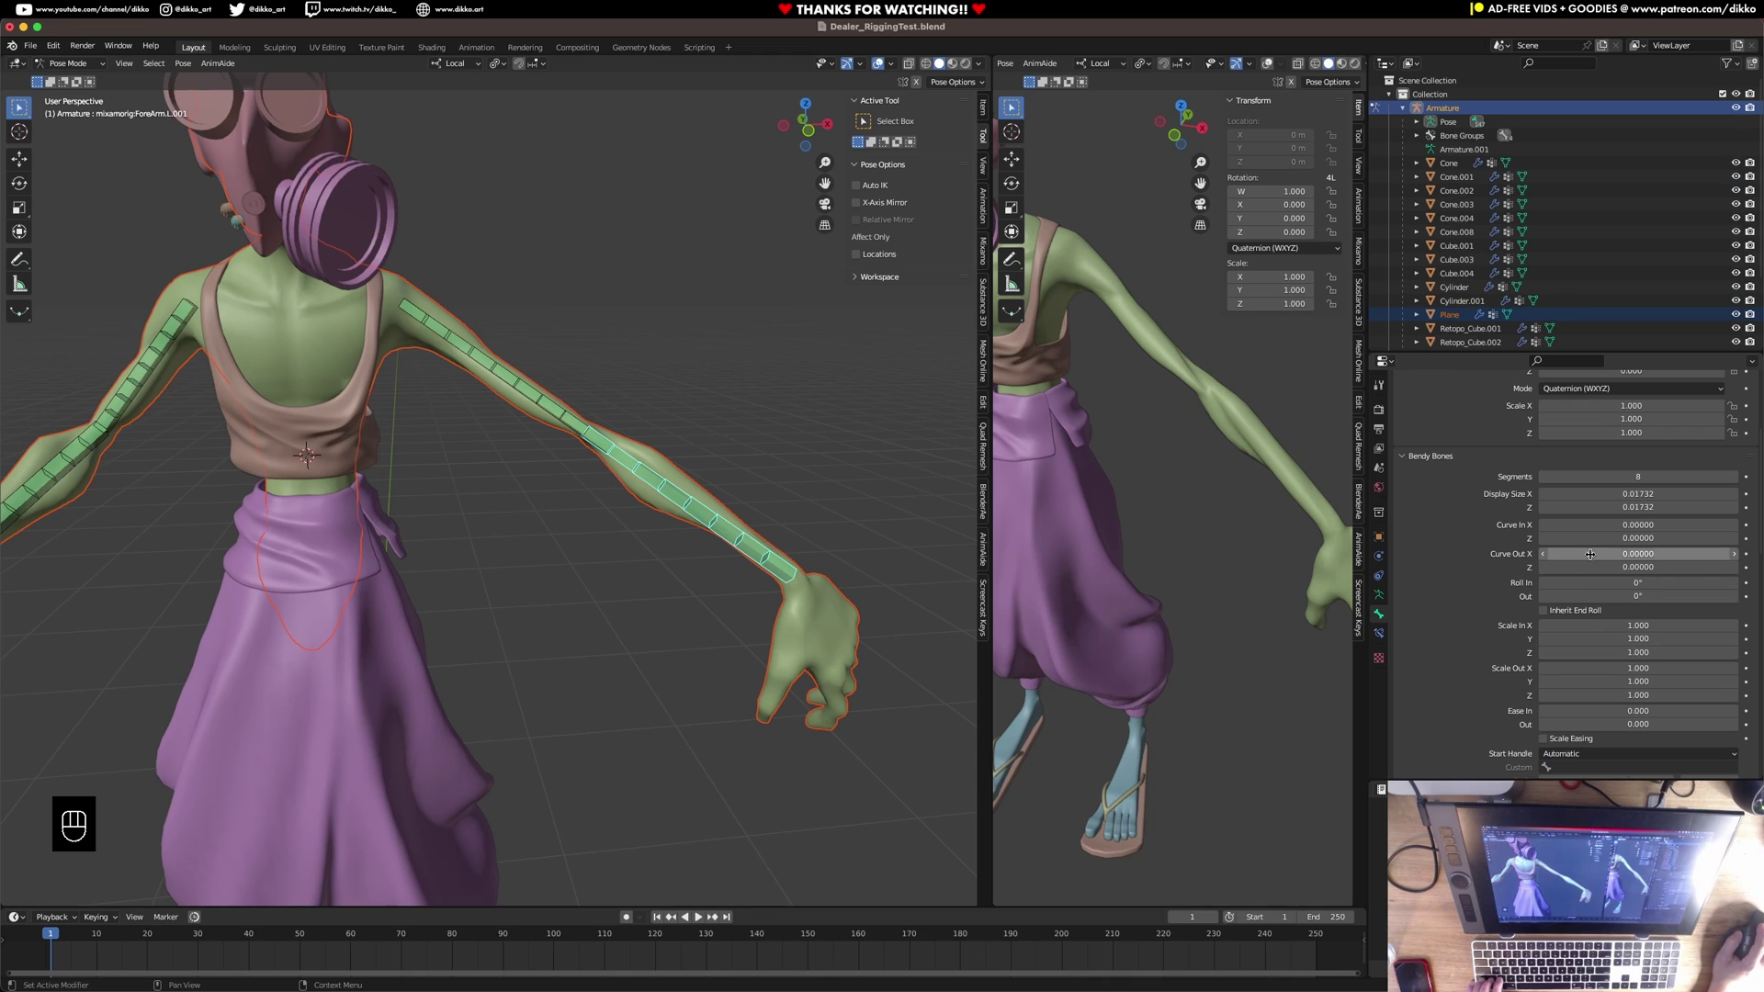
{"action": "left_click_drag", "start_coordinate": [1637, 555], "coordinate": [1581, 567]}
{"action": "key", "text": "super+z"}
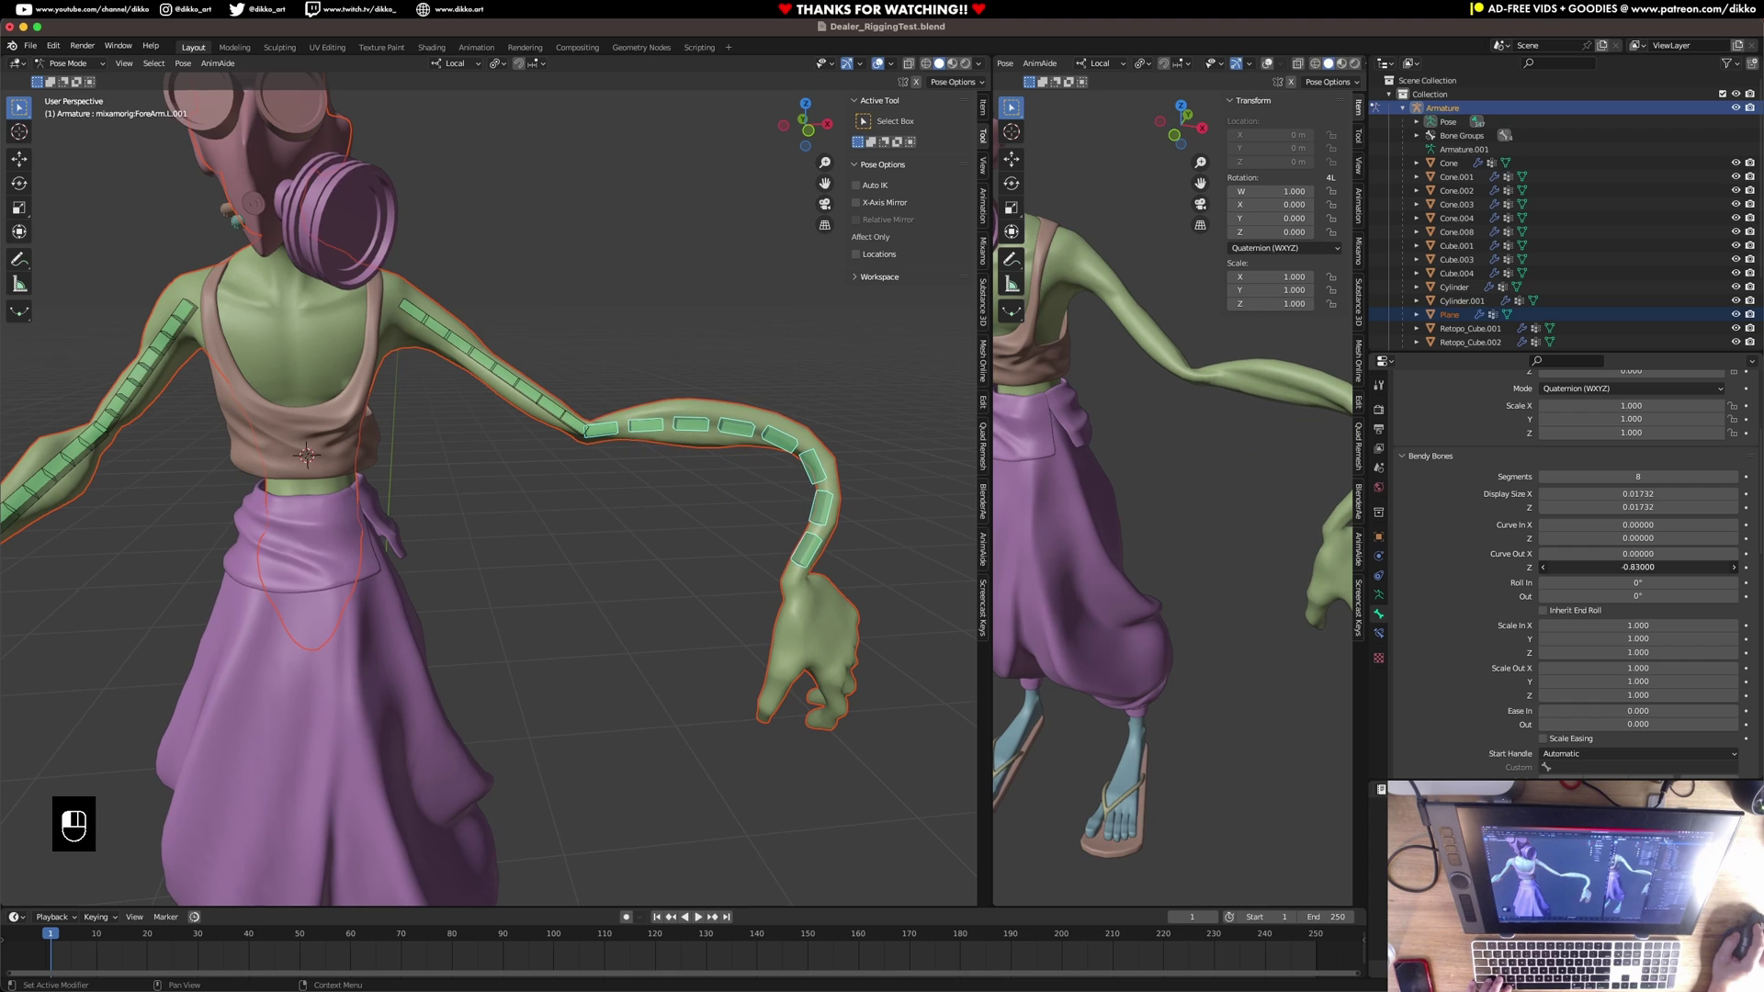
{"action": "scroll", "coordinate": [619, 481], "scroll_direction": "down", "scroll_amount": 5}
{"action": "middle_click_drag", "start_coordinate": [552, 505], "coordinate": [579, 452], "text": "shift"}
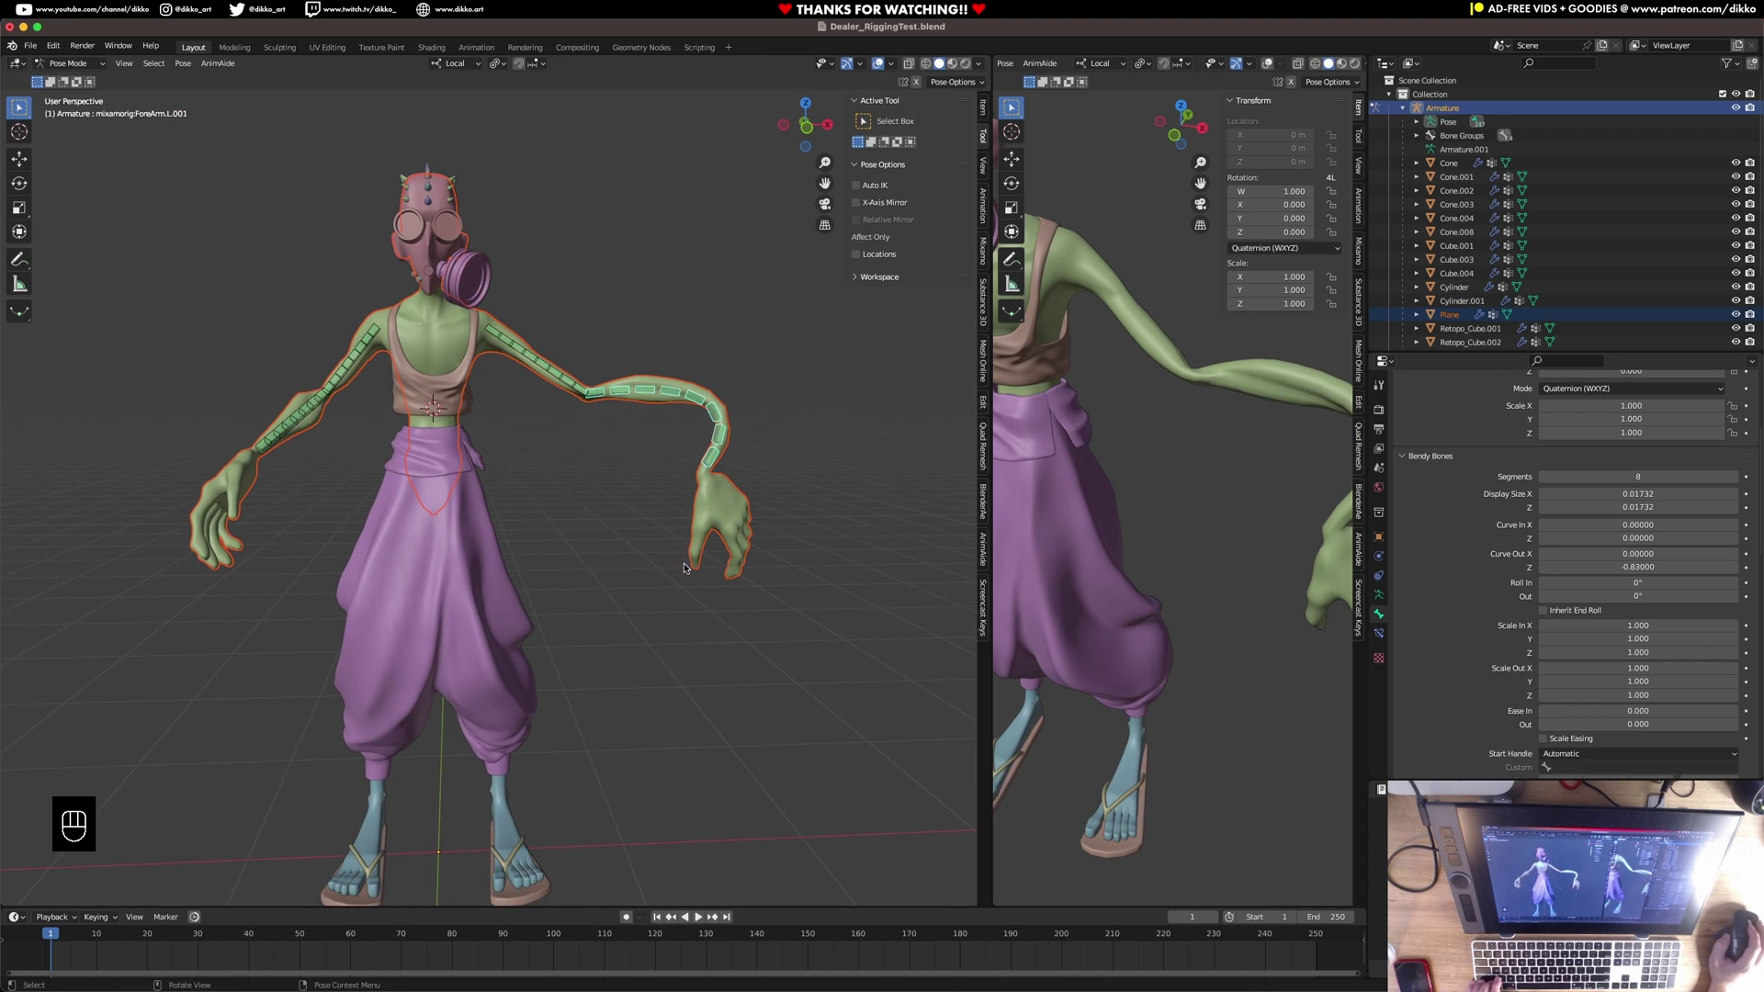
{"action": "middle_click_drag", "start_coordinate": [653, 585], "coordinate": [598, 456], "text": "shift"}
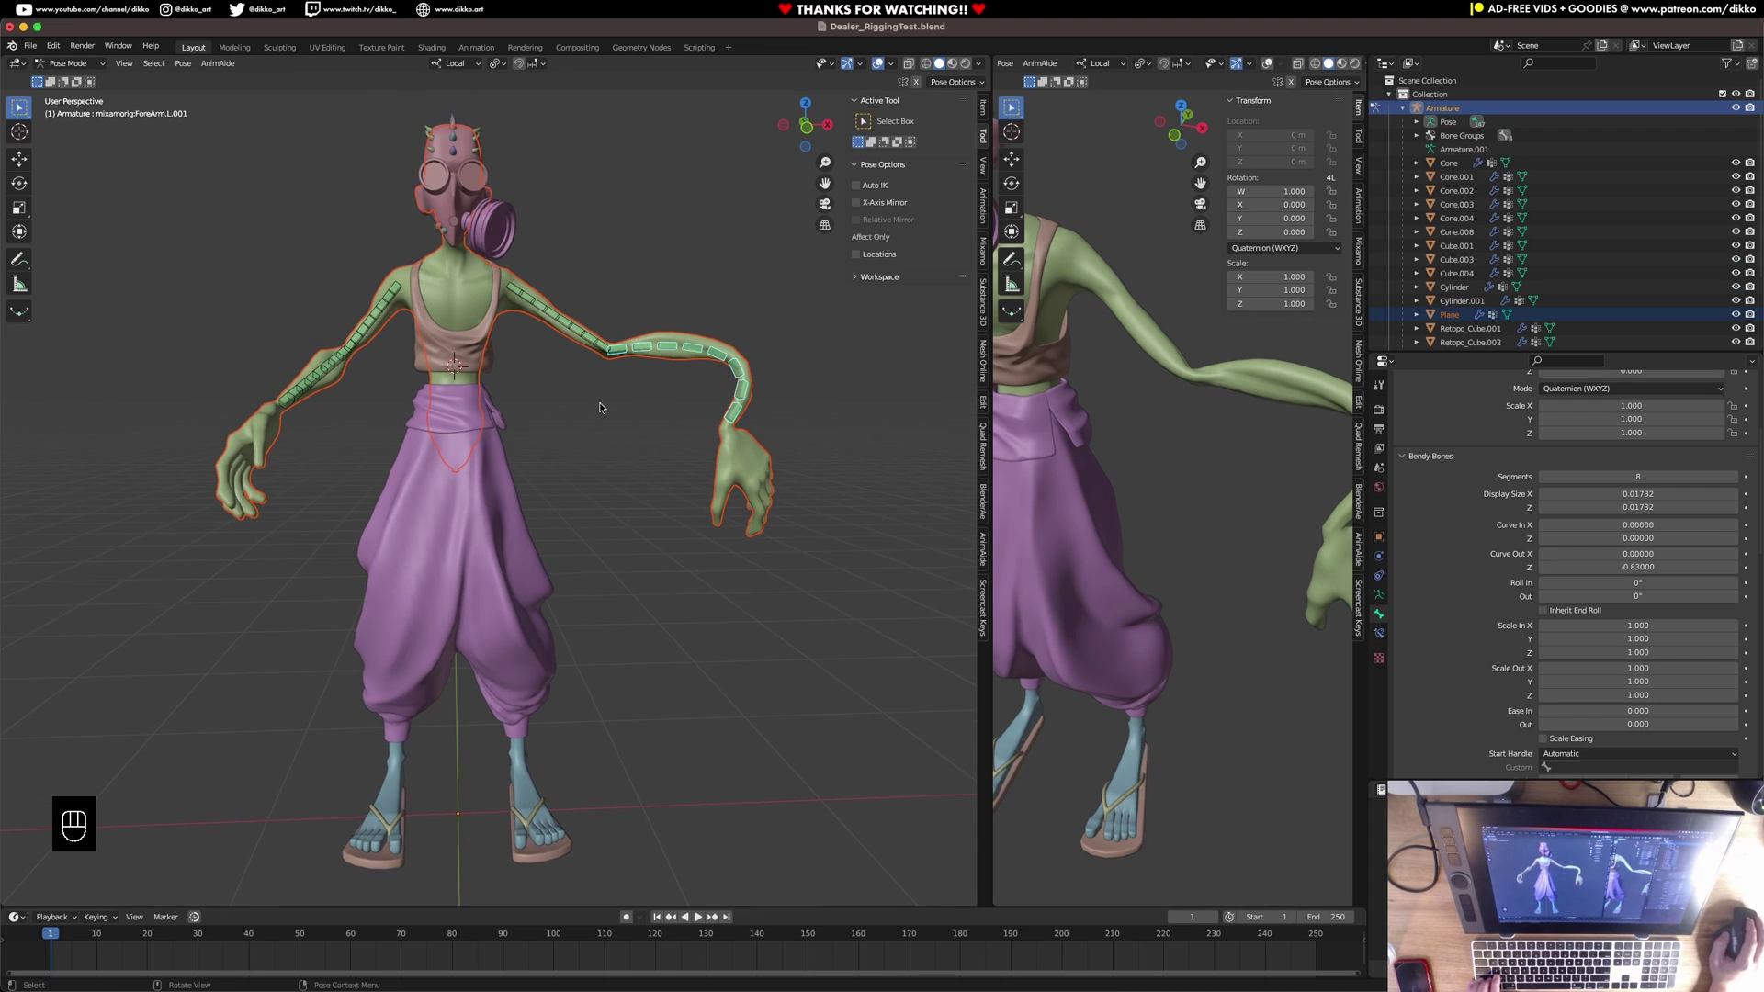
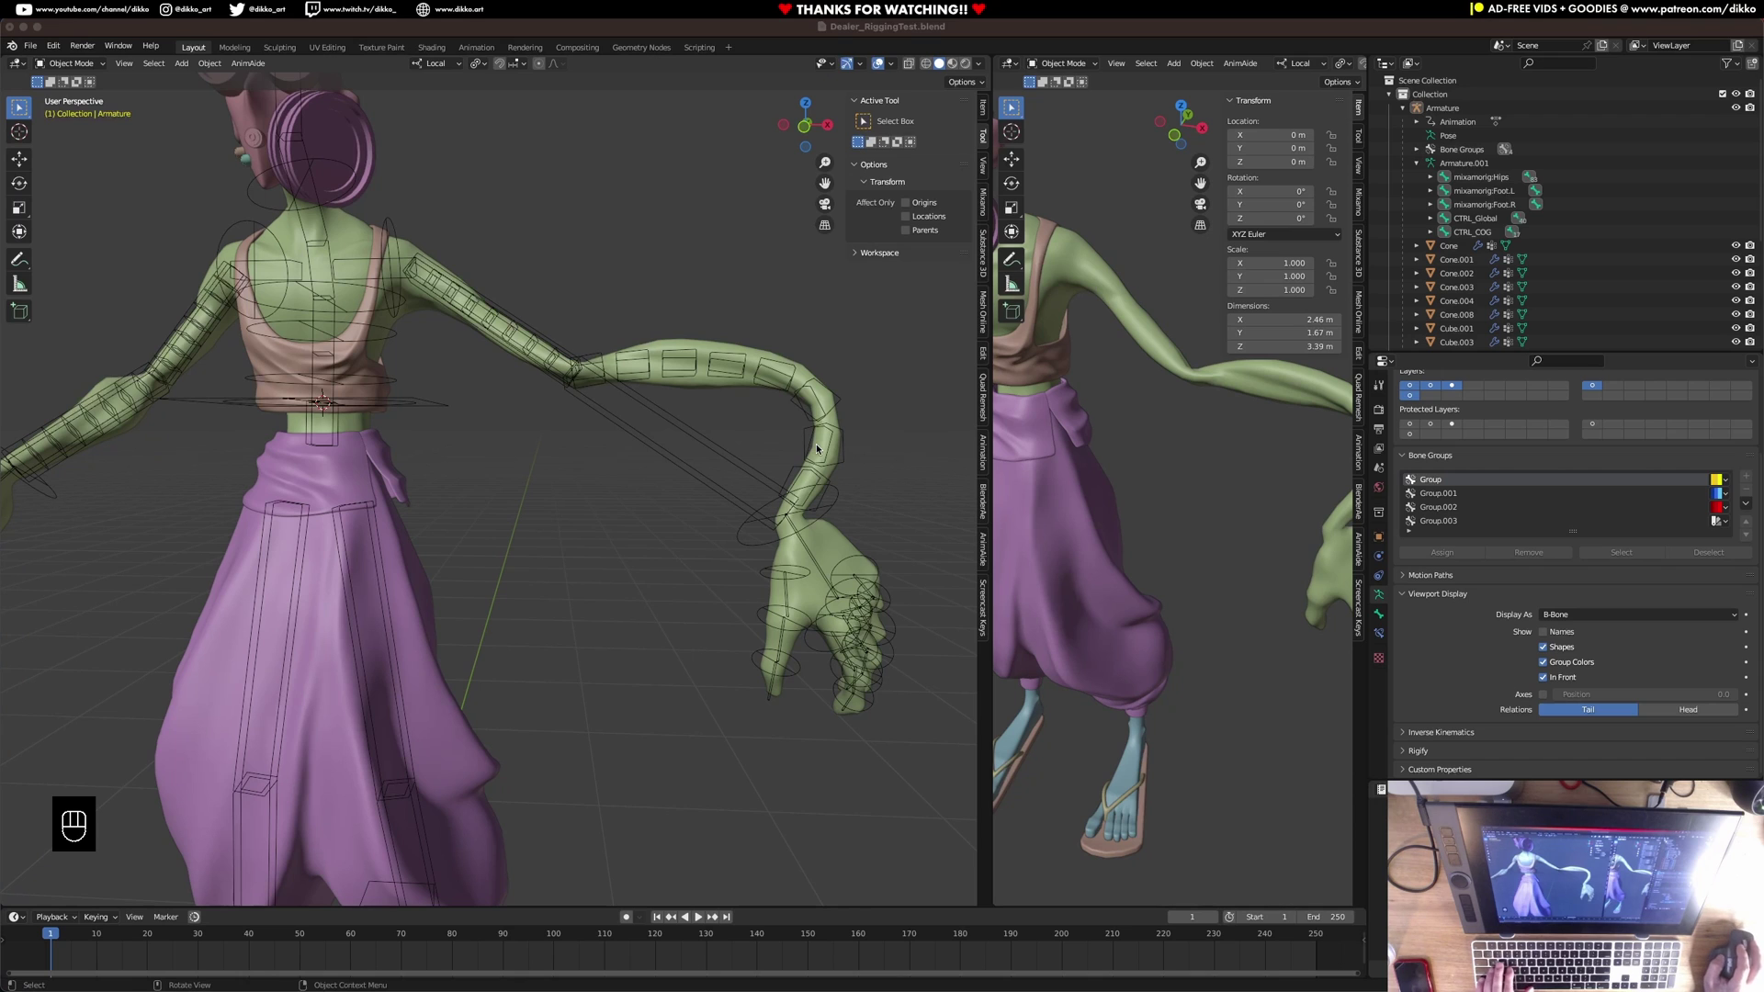
Put the armature back into Pose Mode, deselect all bones and show only the segment bone layer.
{"action": "left_click", "coordinate": [828, 440]}
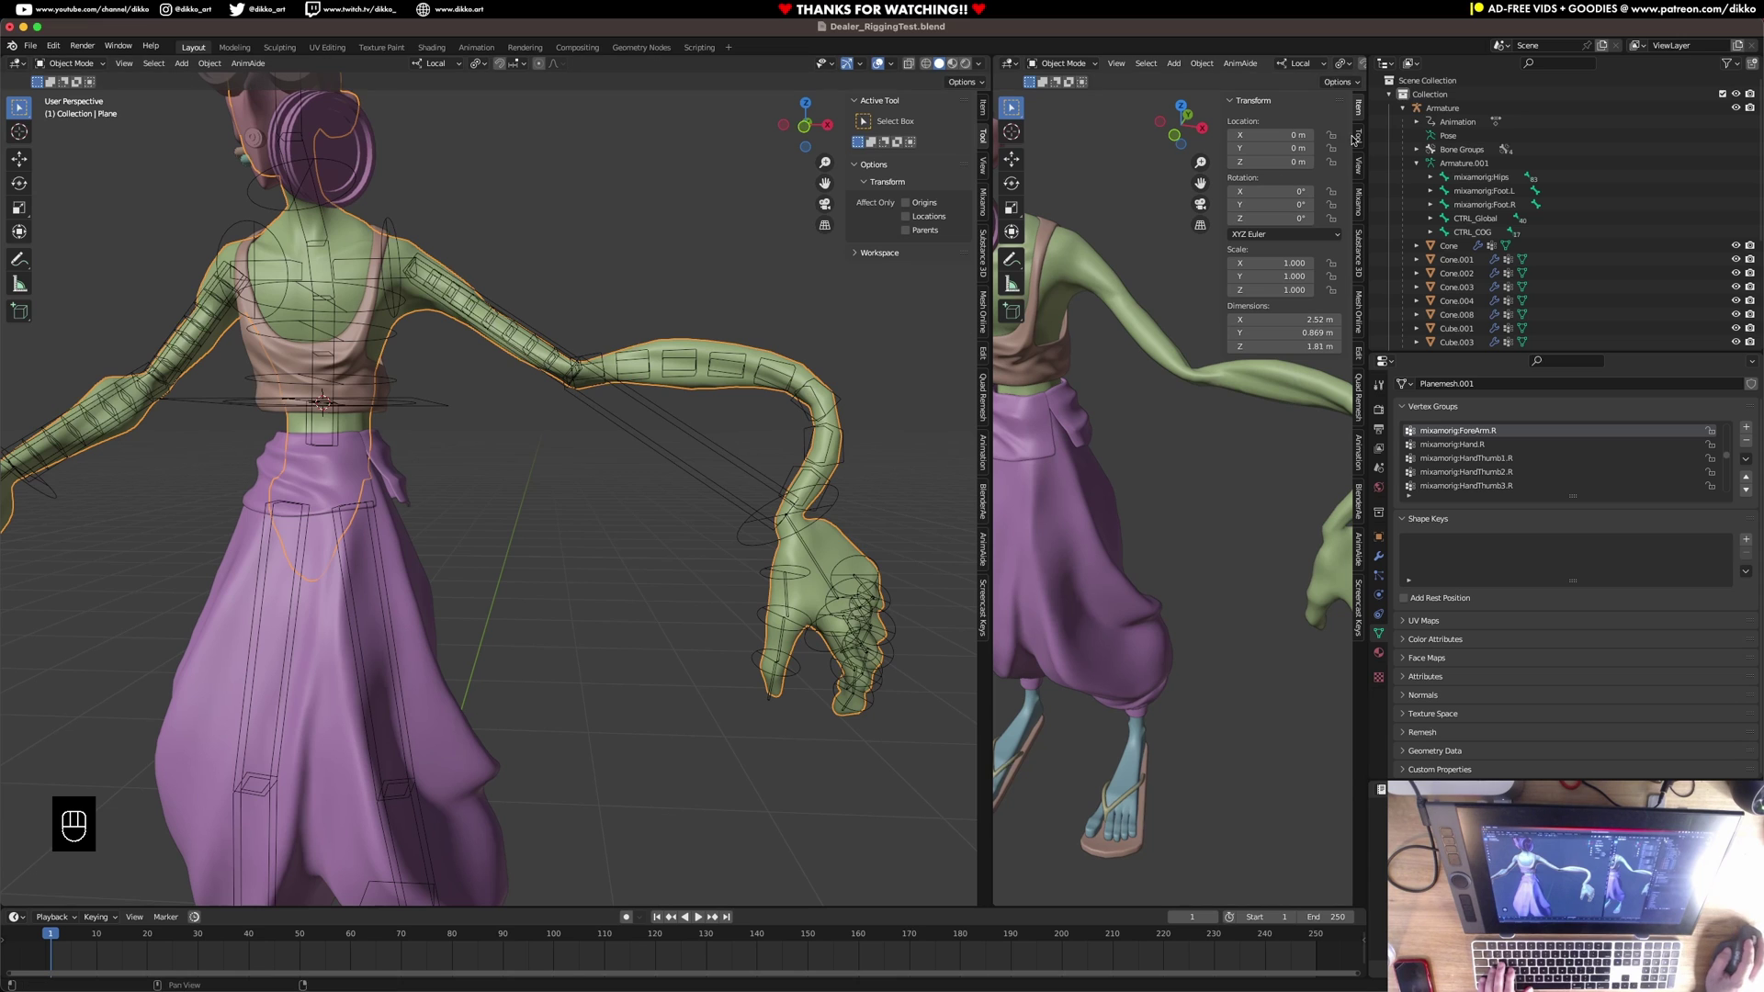
{"action": "left_click", "coordinate": [1443, 107]}
{"action": "left_click", "coordinate": [71, 63]}
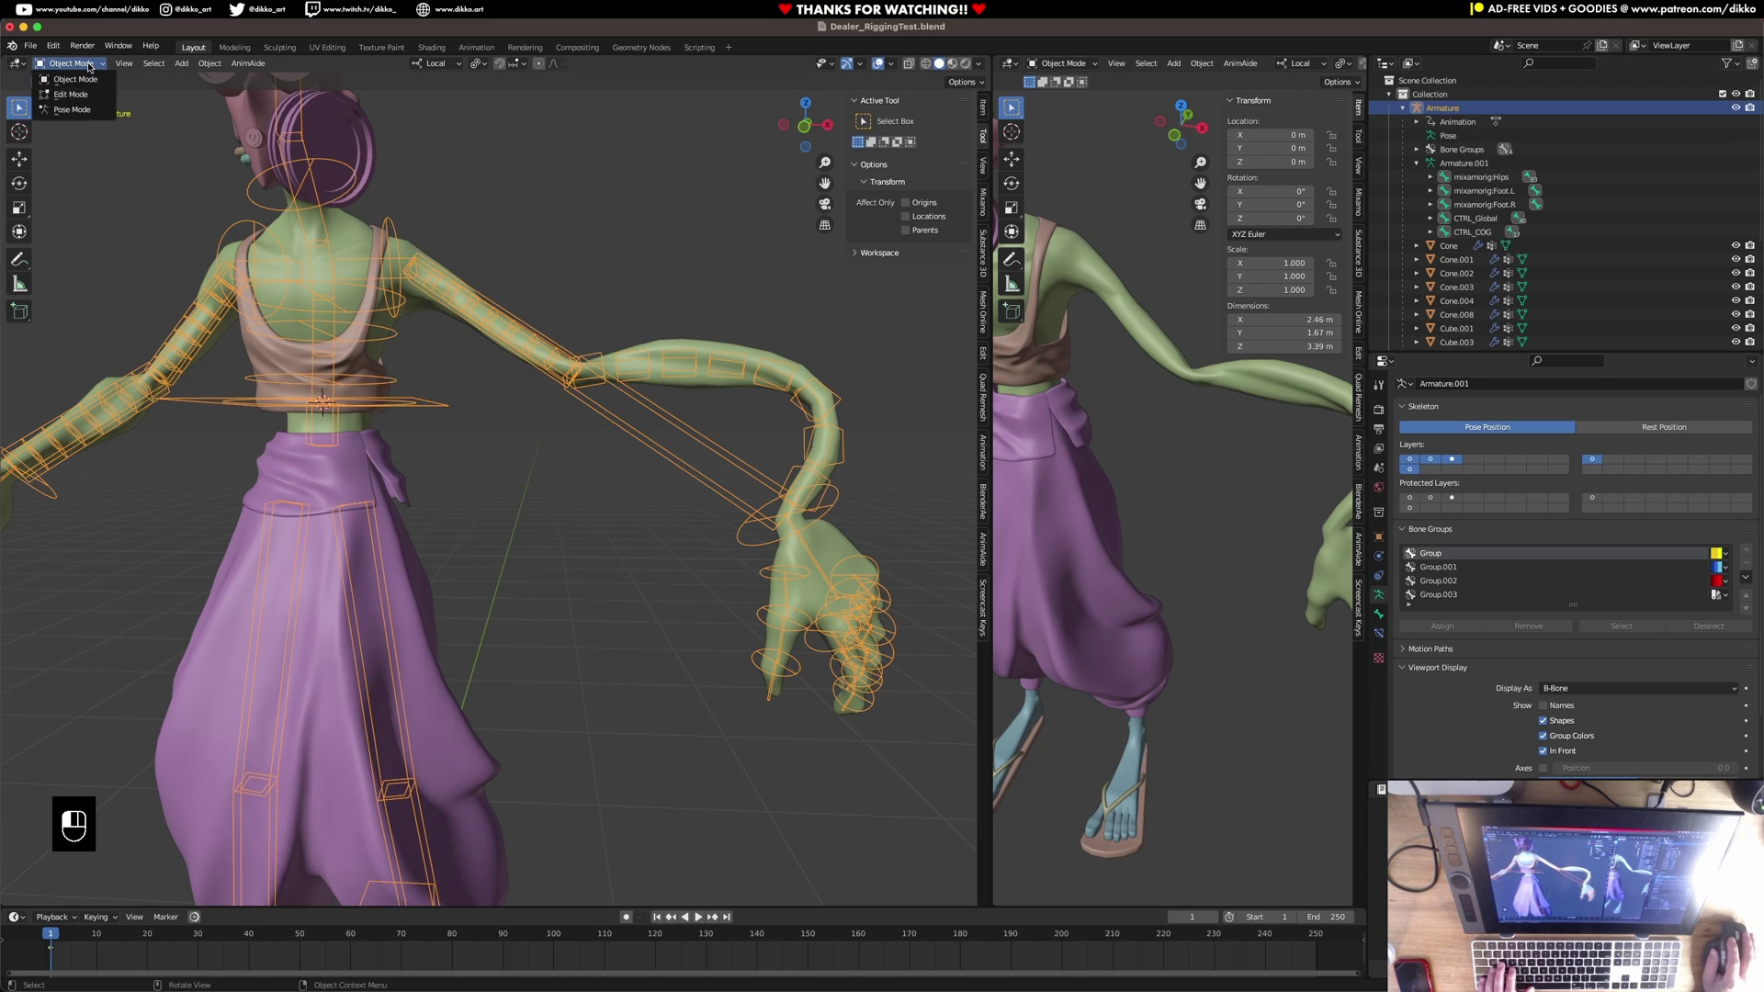
{"action": "left_click", "coordinate": [73, 109]}
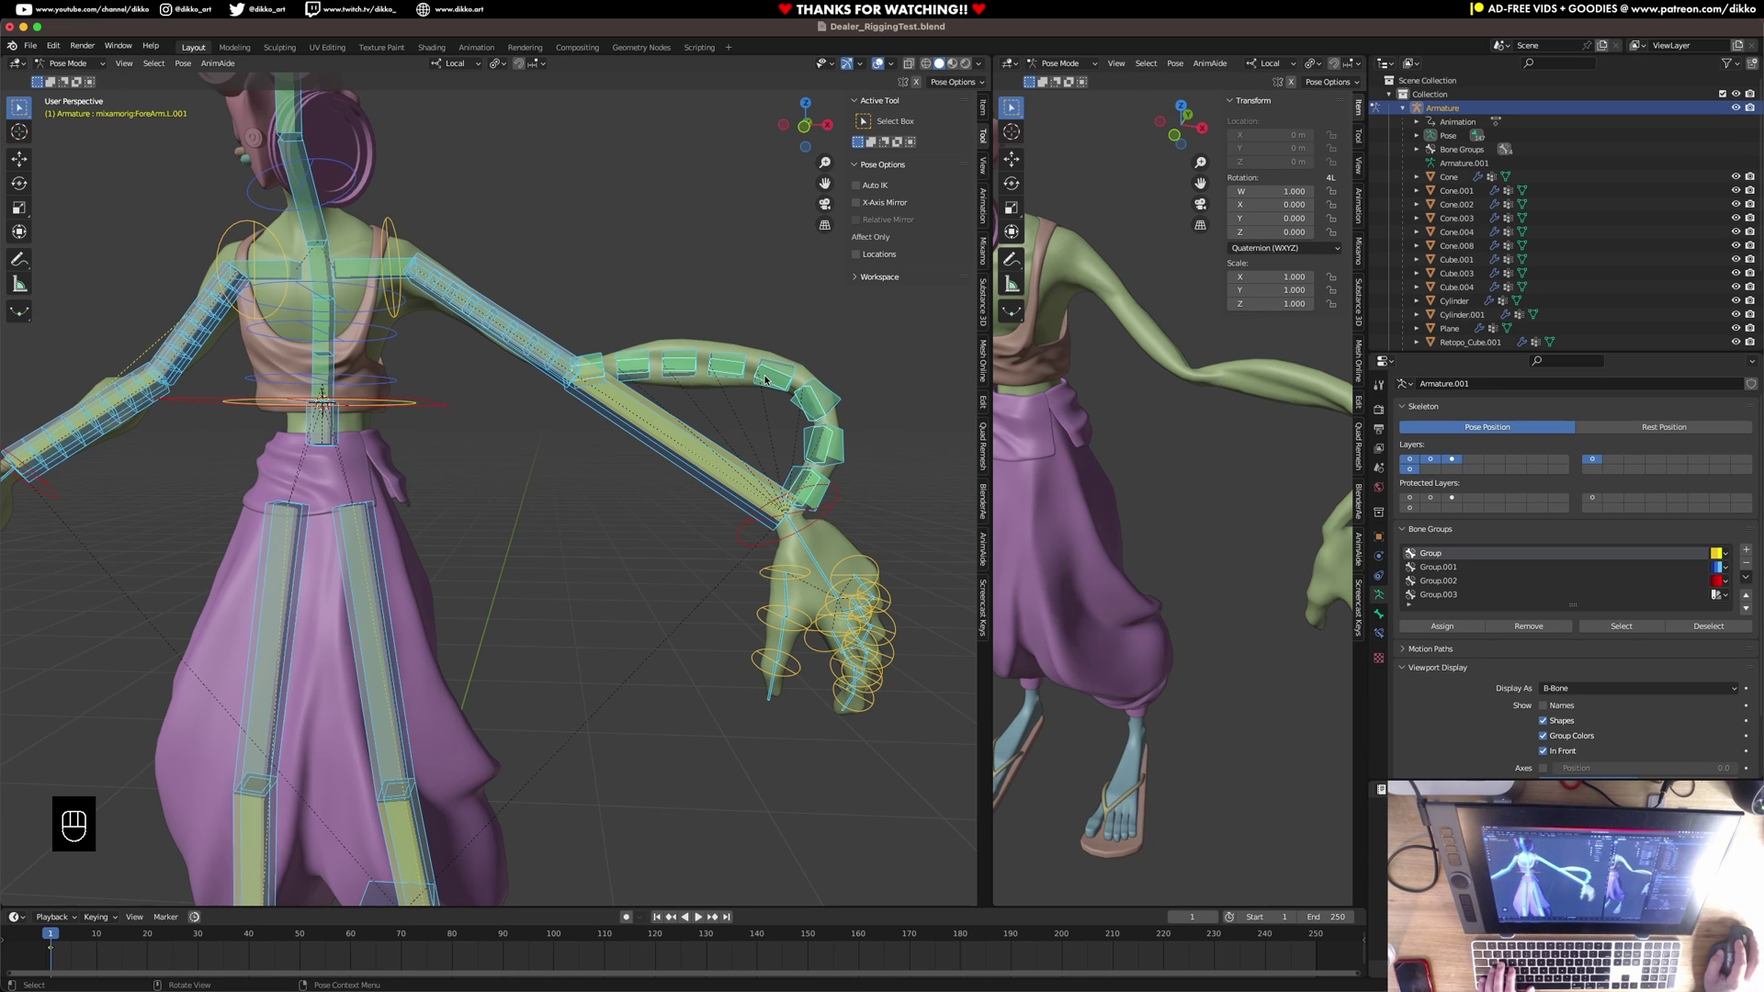
{"action": "key", "text": "alt+a"}
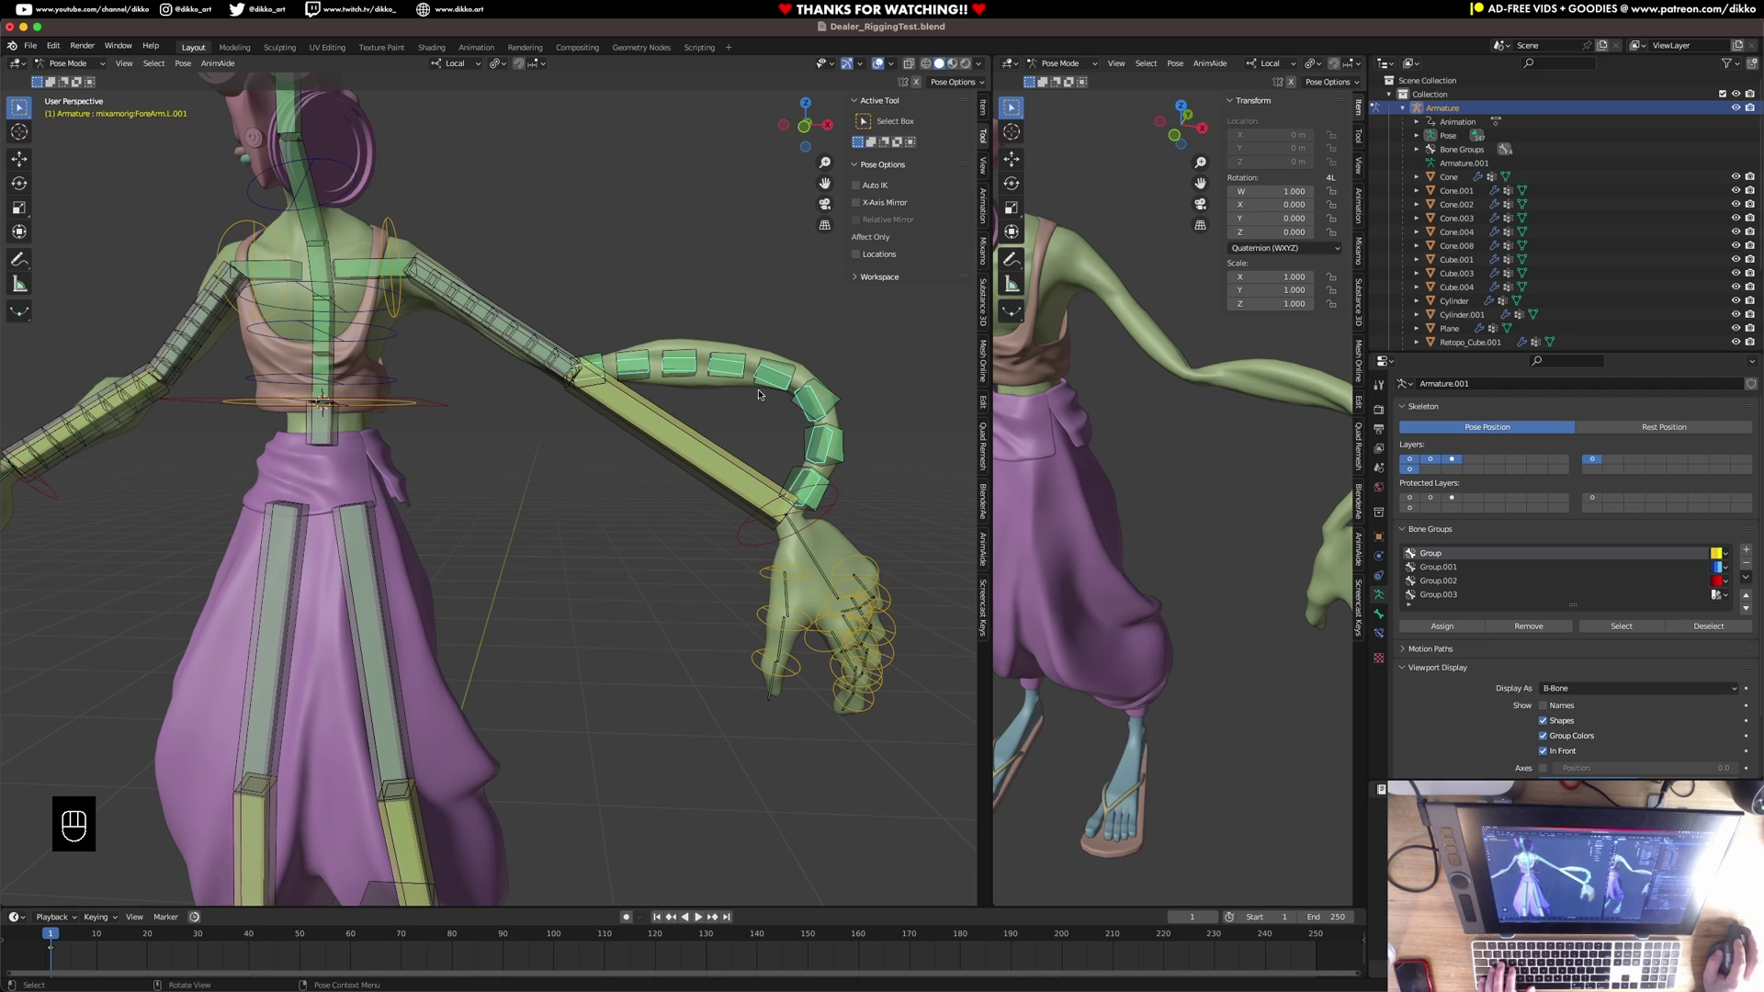
{"action": "middle_click_drag", "start_coordinate": [759, 395], "coordinate": [755, 388]}
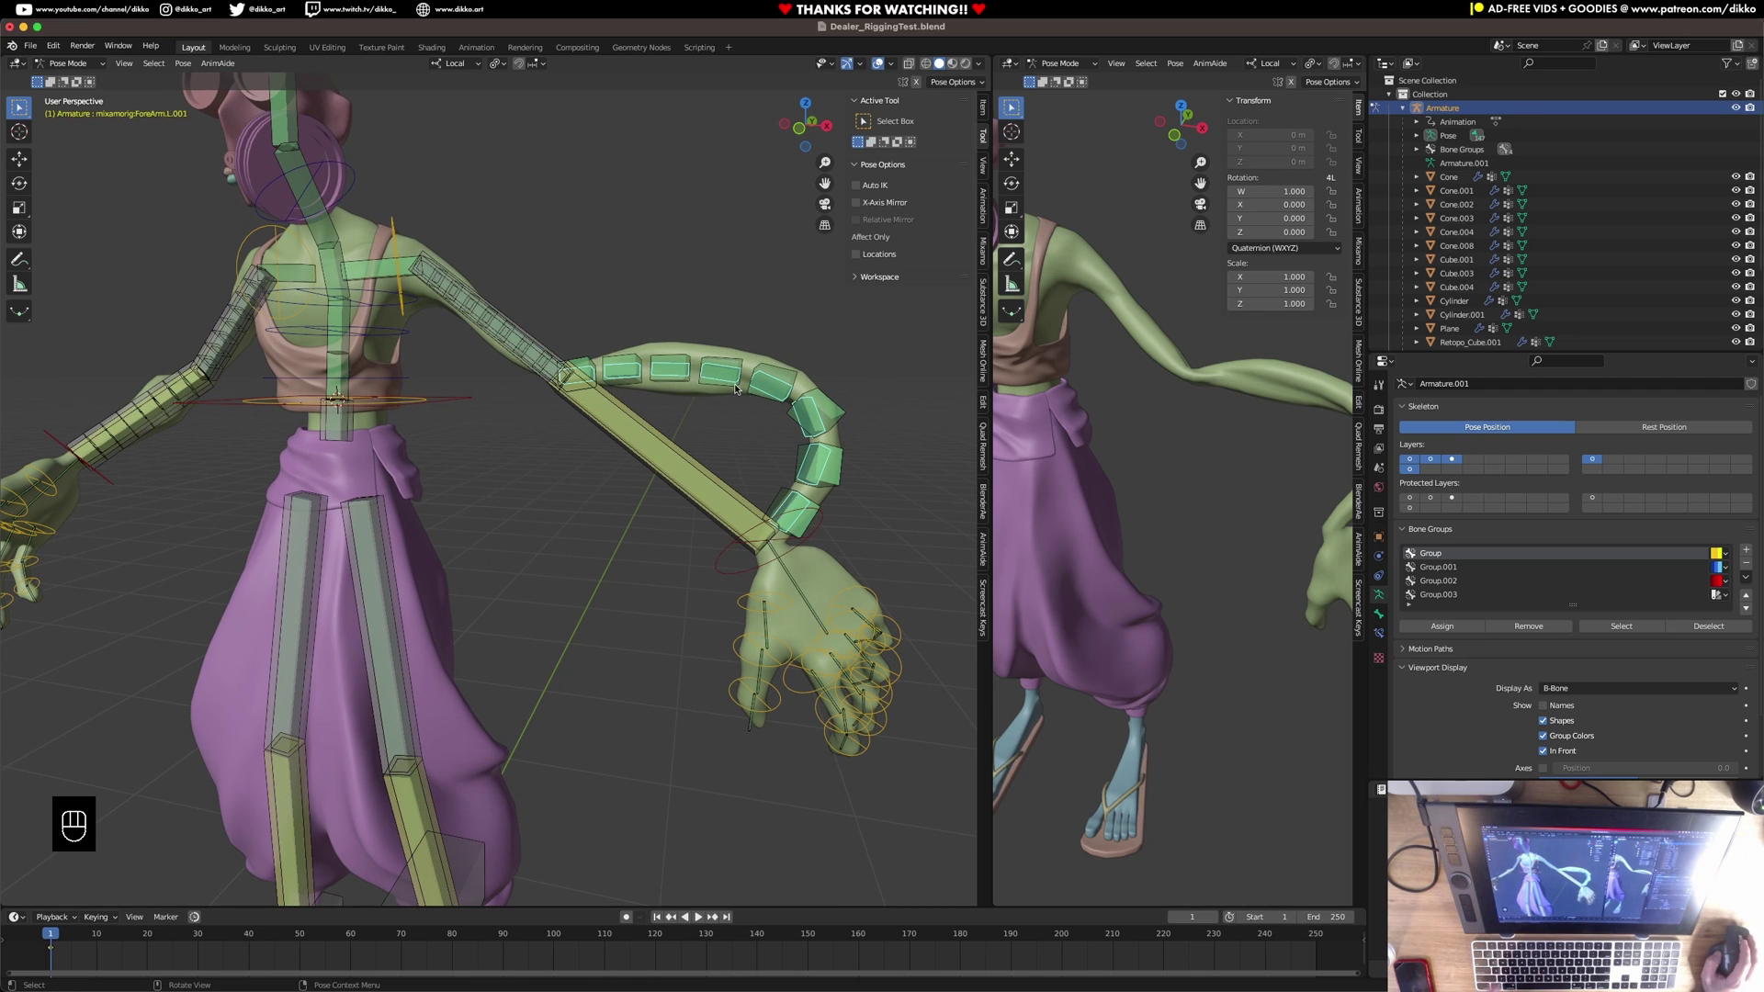
{"action": "left_click", "coordinate": [1460, 464]}
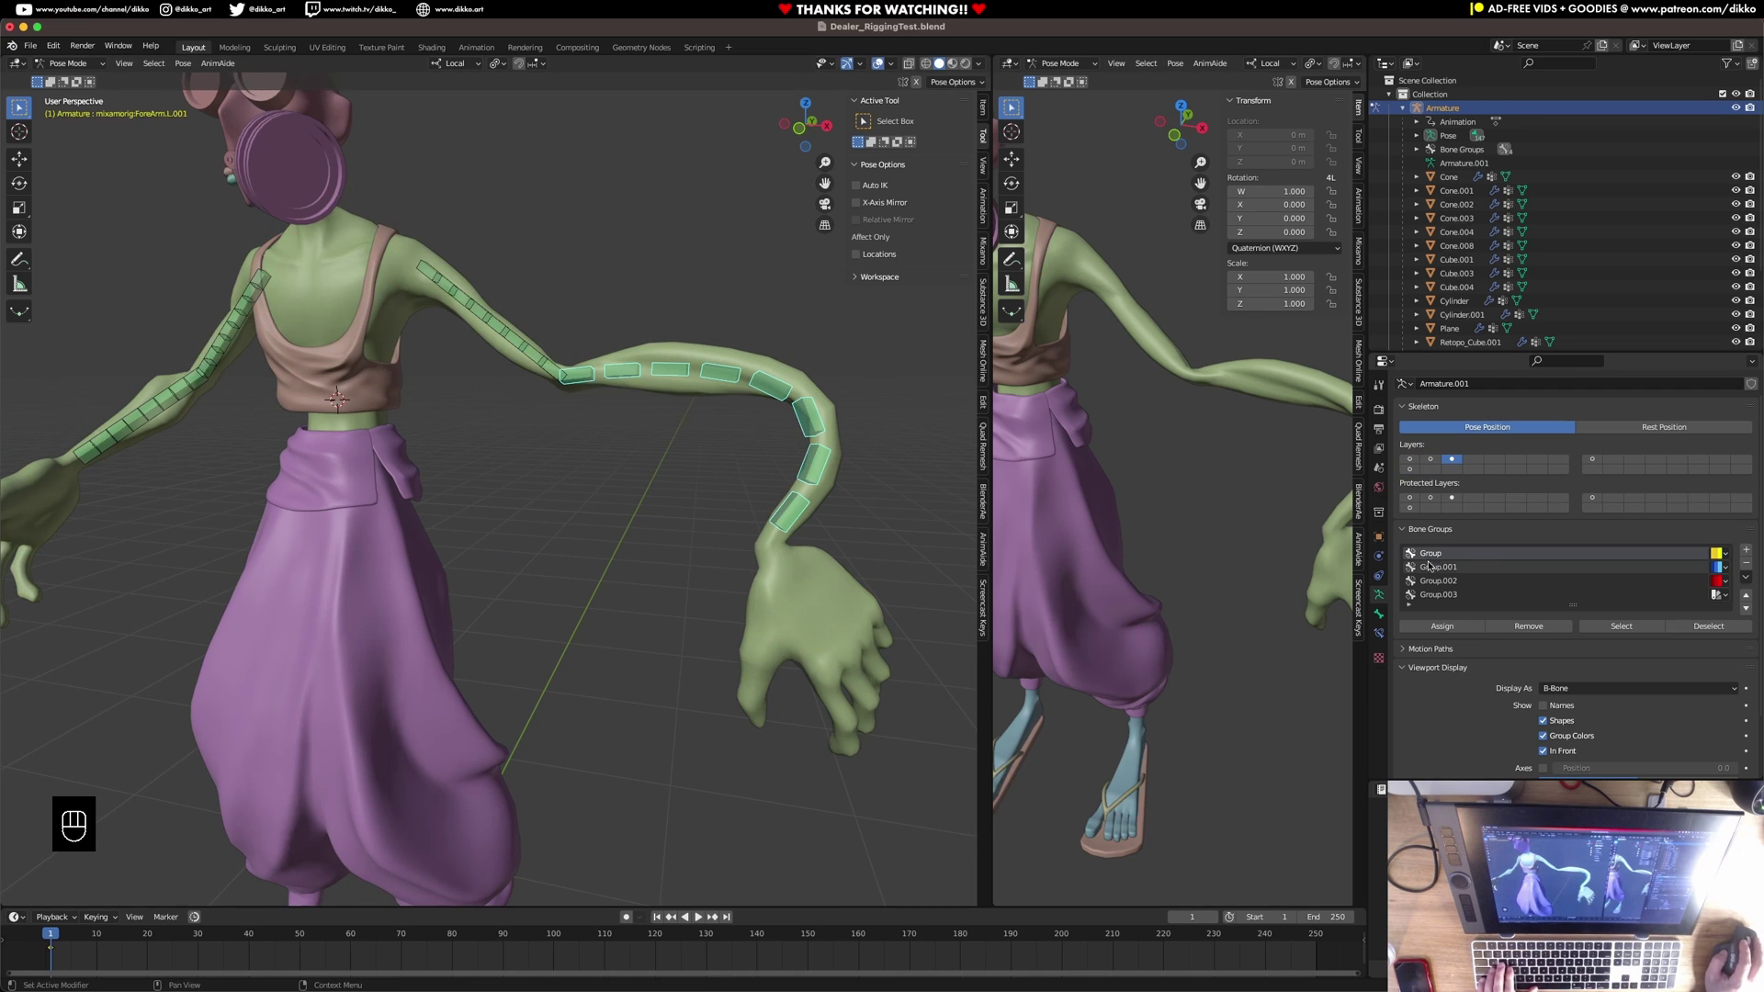
At frame 17, set the left forearm bendy bone's Curve Out Z to 0.71 and insert a keyframe for it.
{"action": "left_click", "coordinate": [1378, 614]}
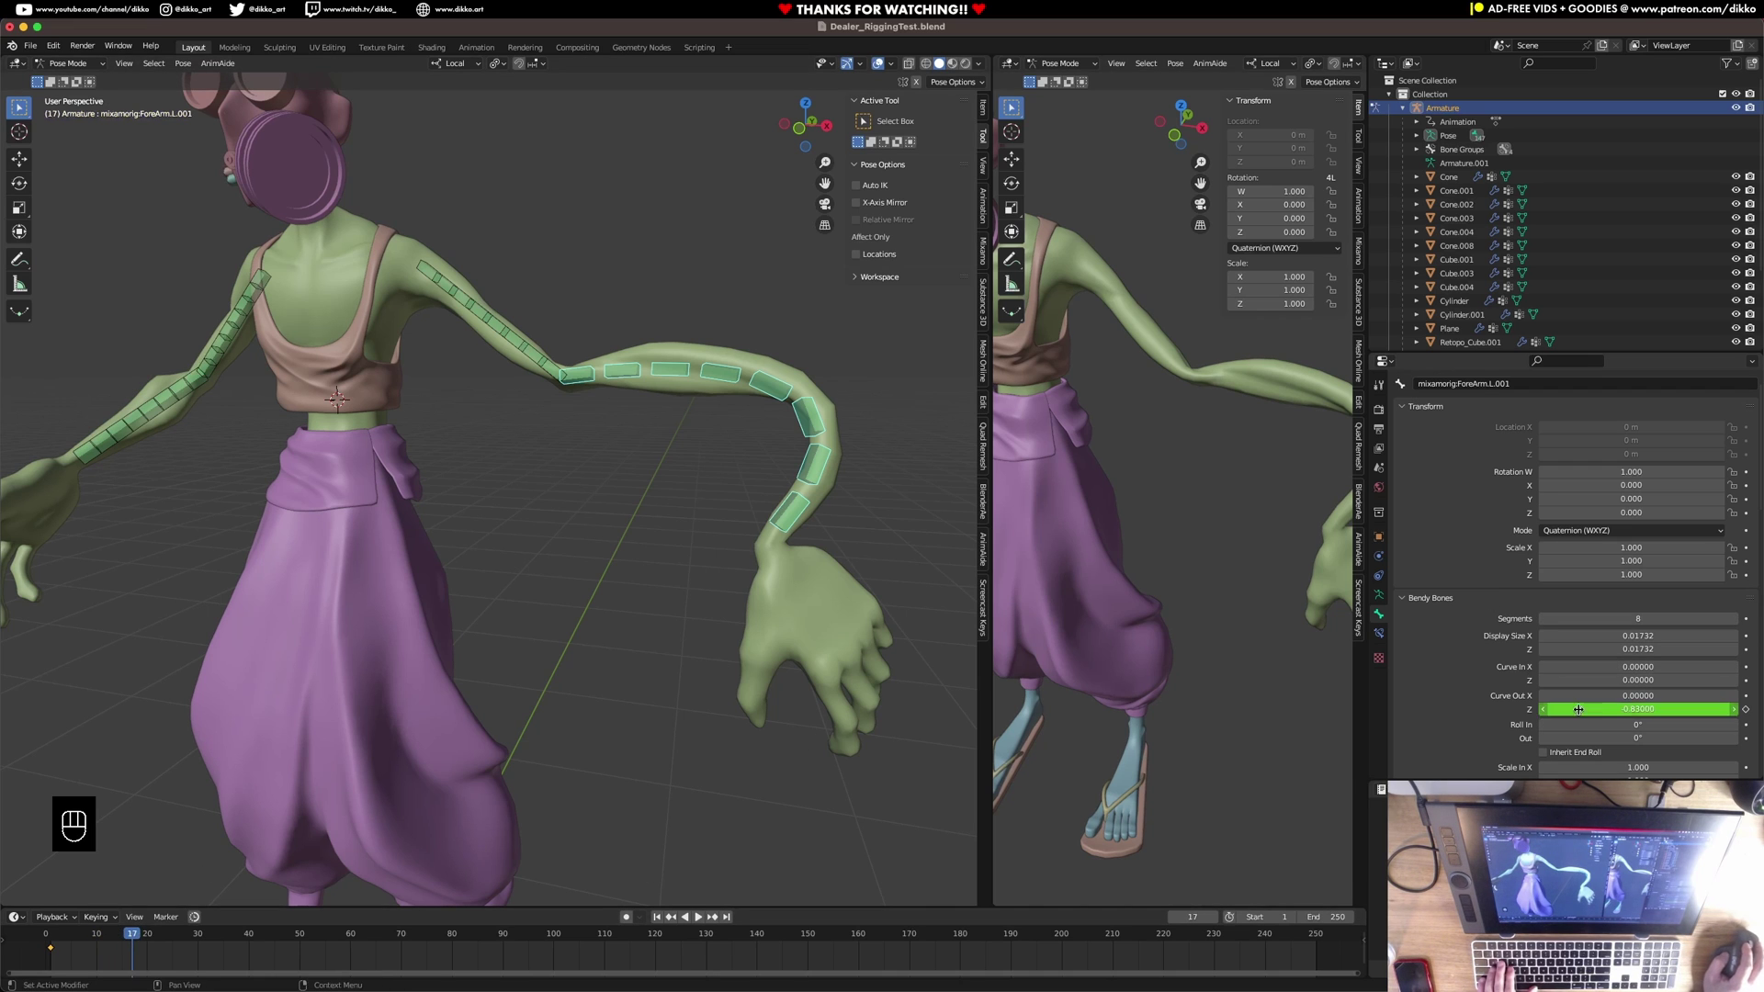
{"action": "left_click_drag", "start_coordinate": [1638, 709], "coordinate": [1703, 708]}
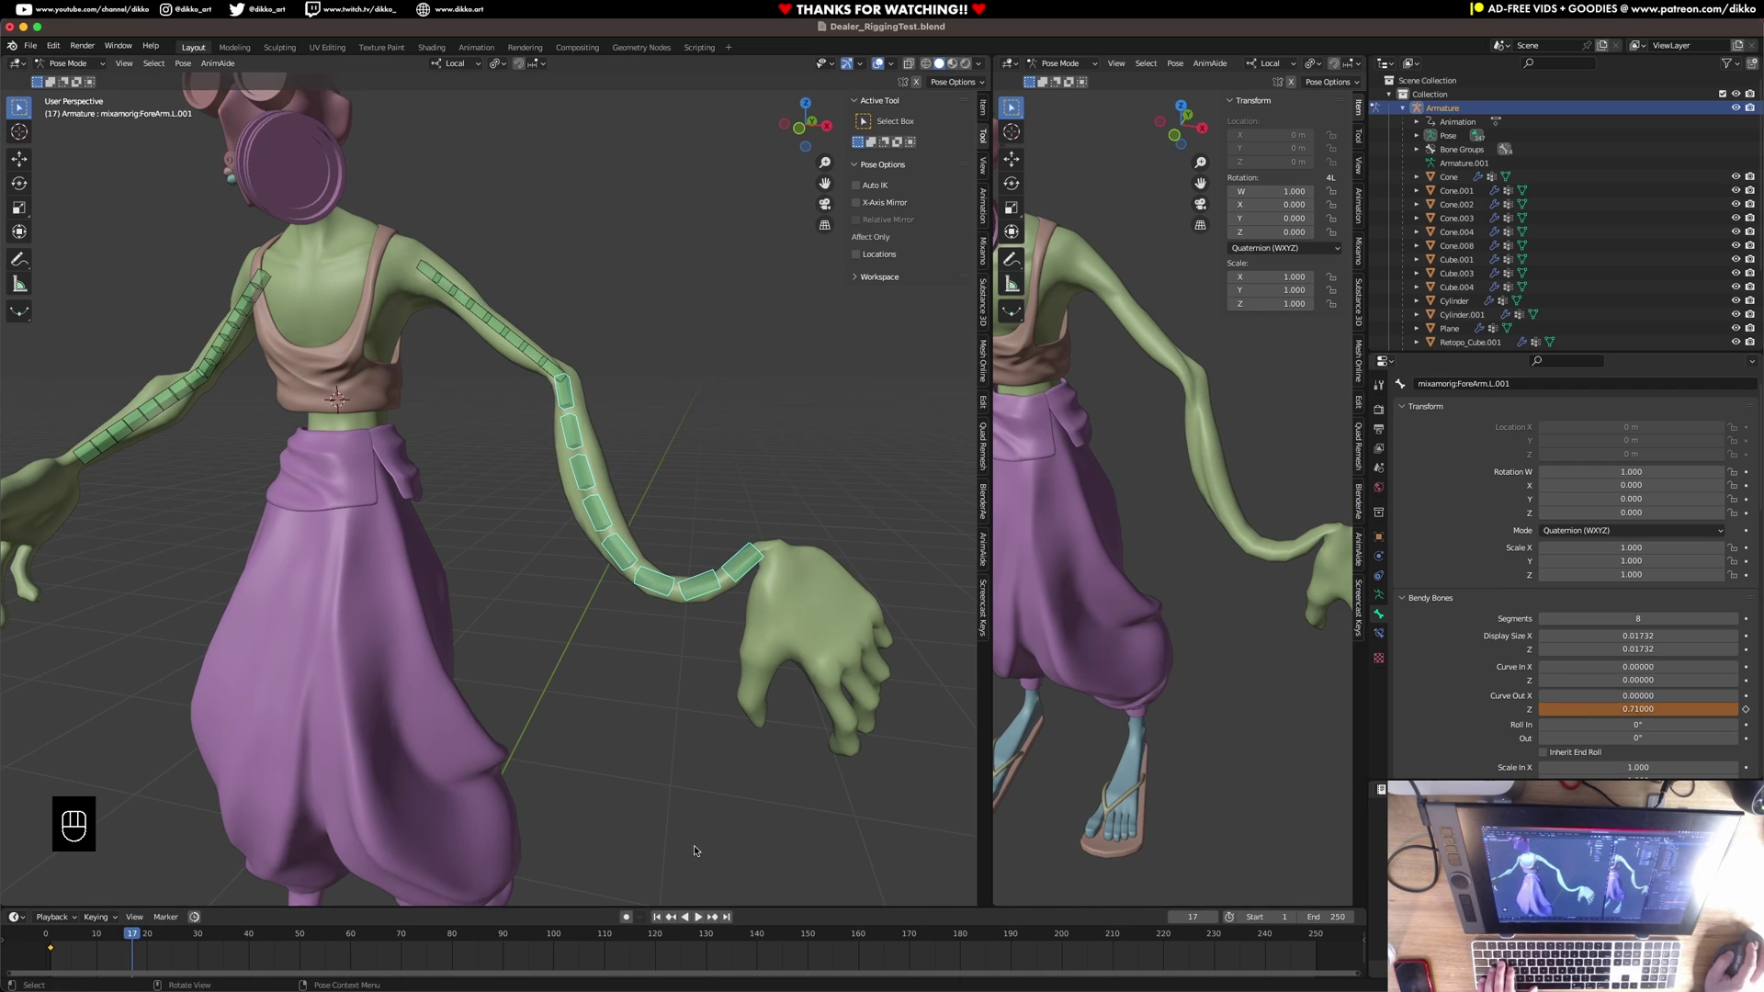
{"action": "right_click", "coordinate": [1571, 708]}
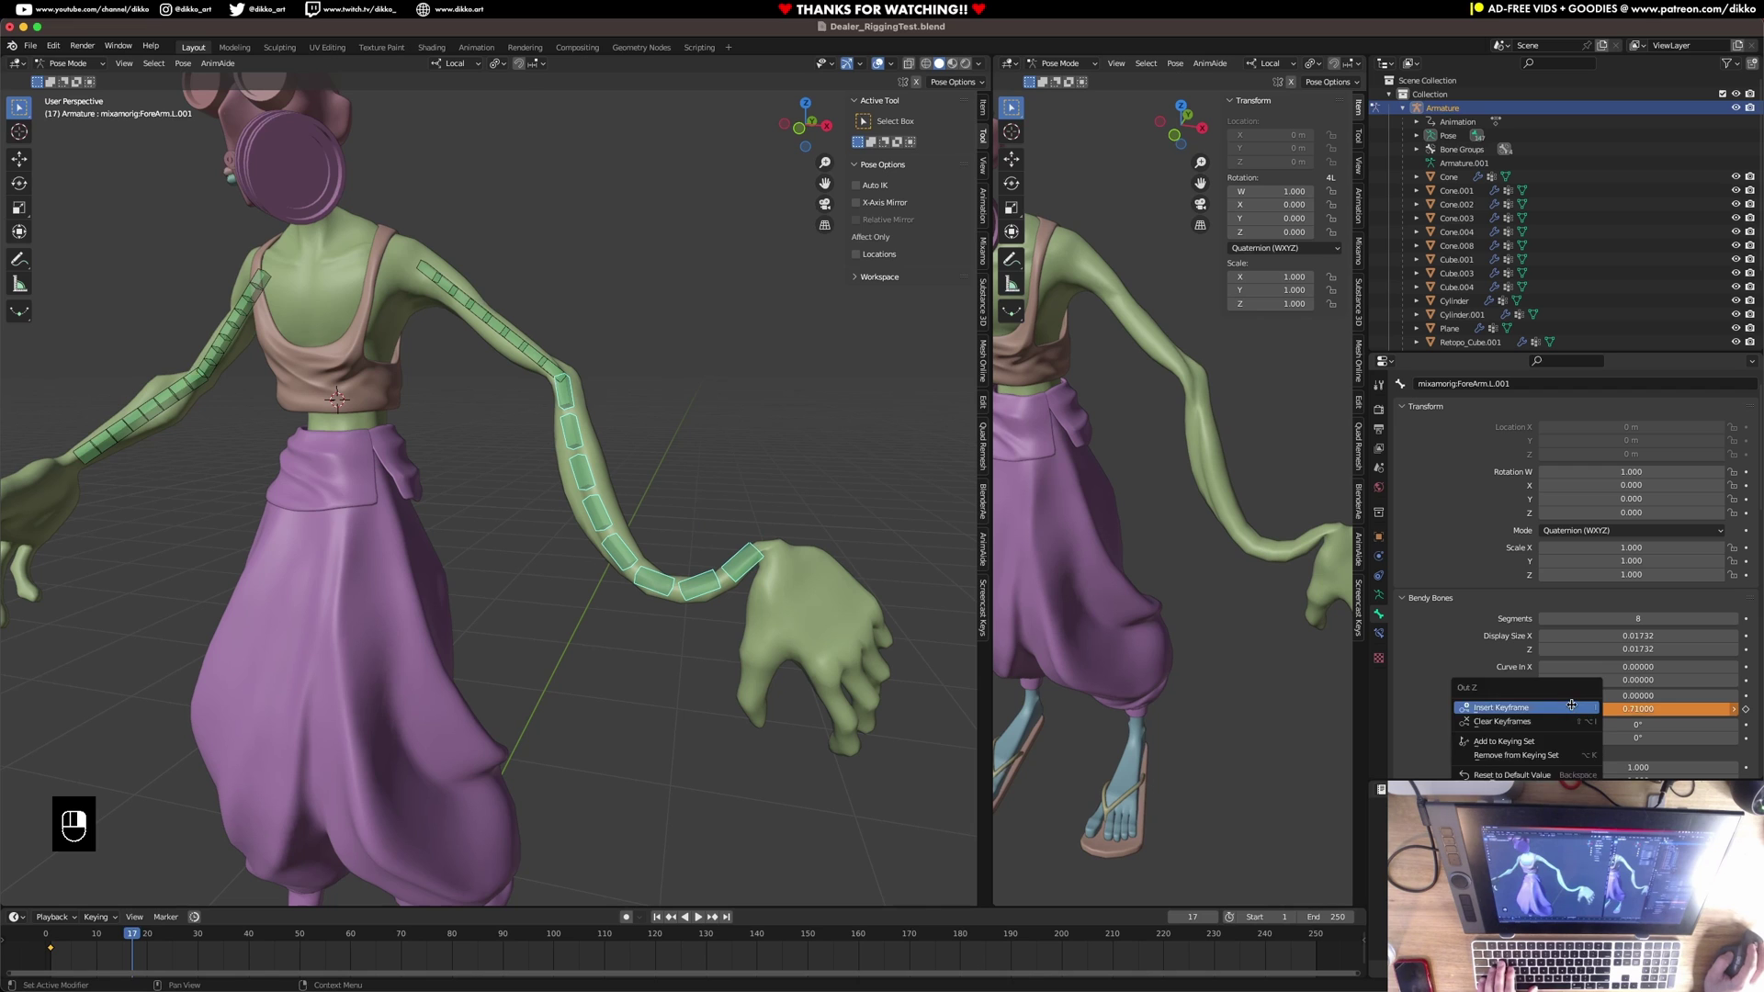
{"action": "left_click", "coordinate": [1572, 705]}
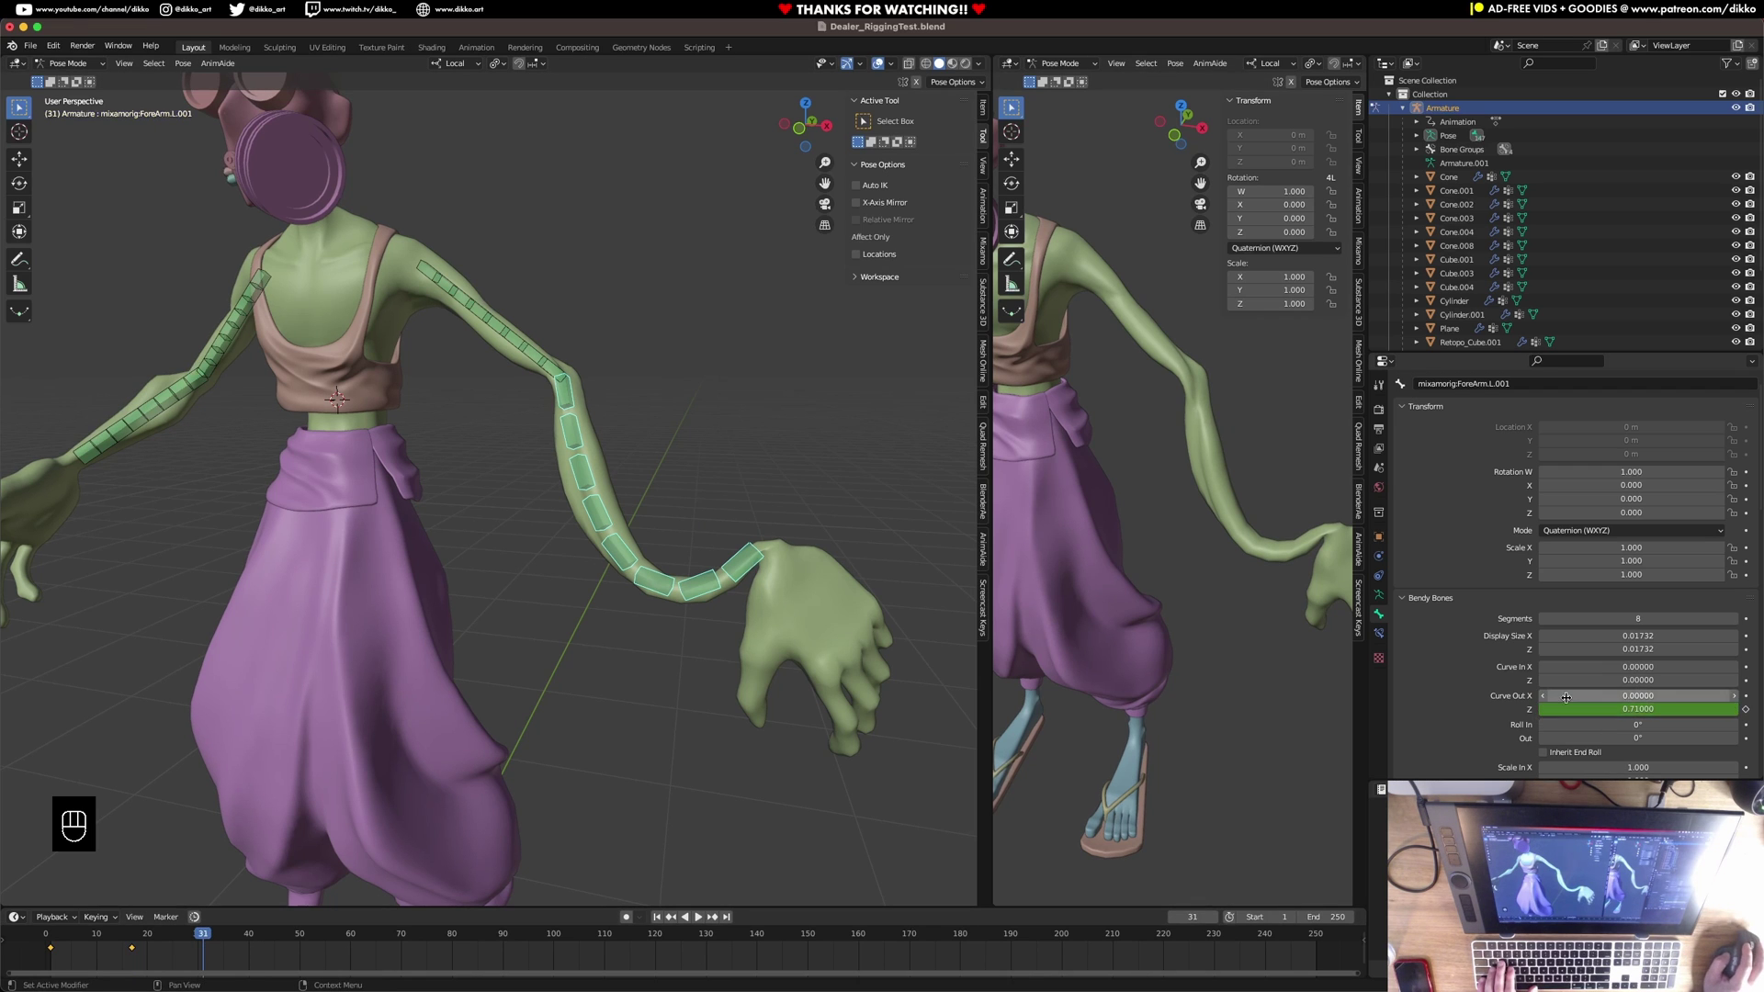
At frame 31, set the left forearm bone's Curve Out Z to -0.75 and insert a keyframe.
{"action": "left_click_drag", "start_coordinate": [1639, 708], "coordinate": [1567, 708]}
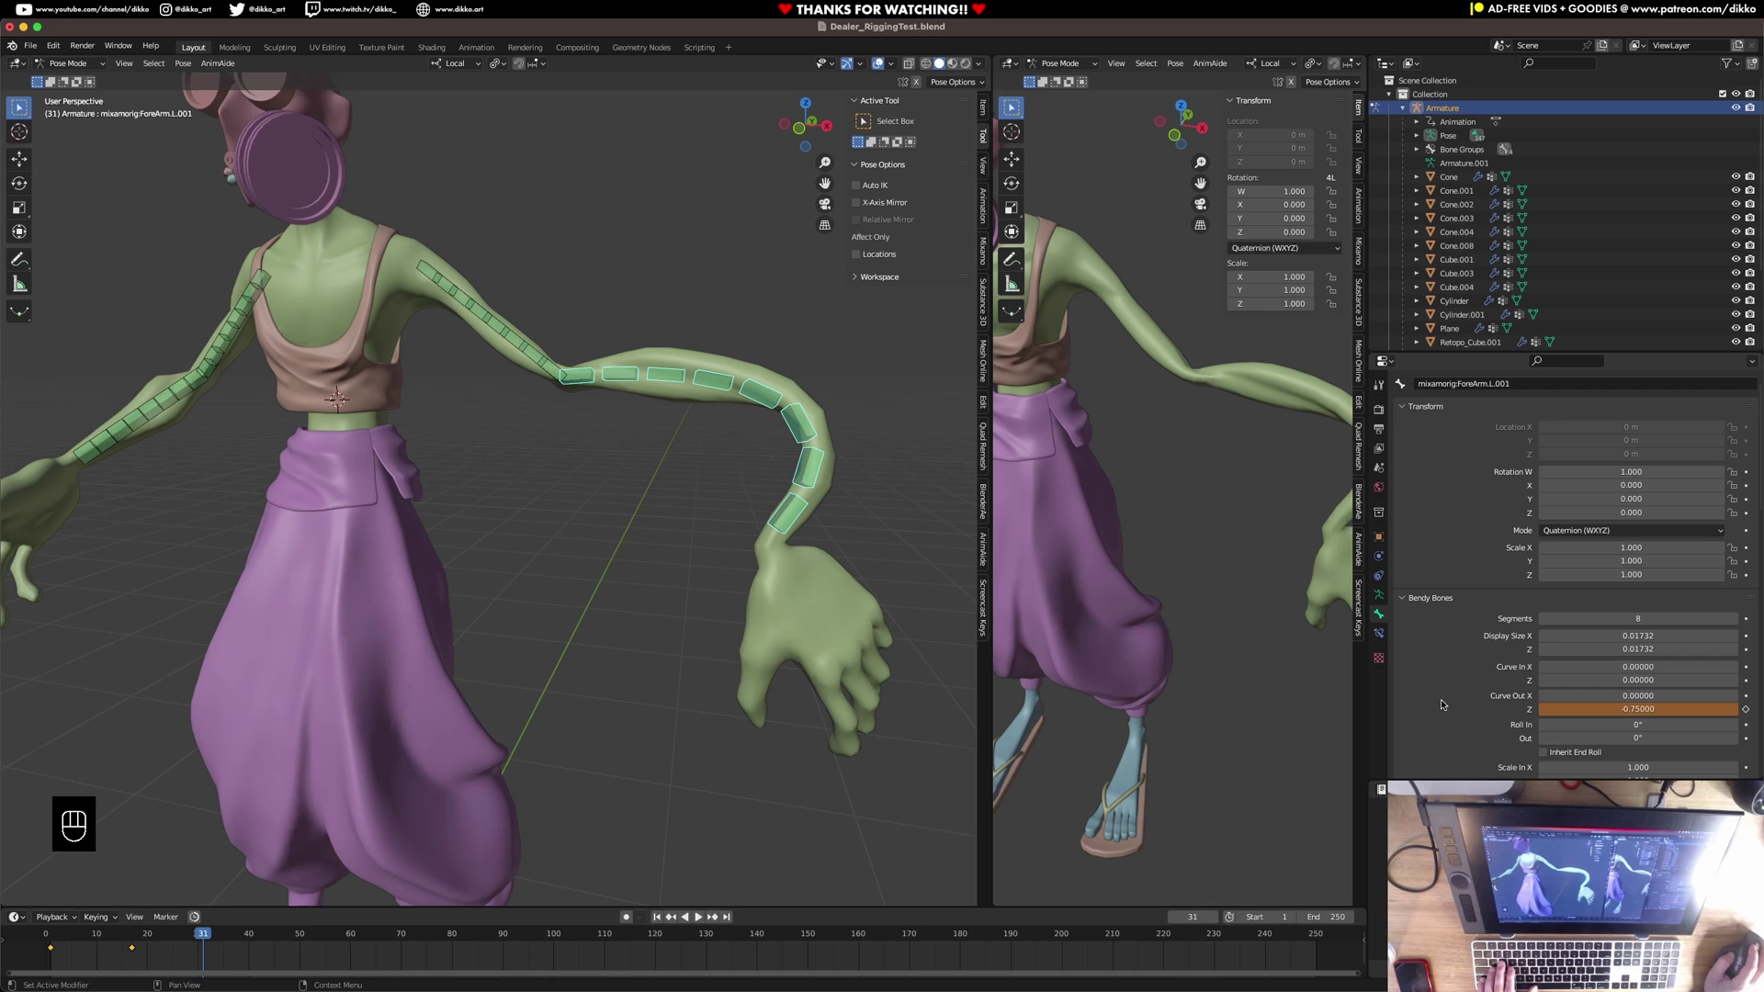
{"action": "right_click", "coordinate": [1571, 708]}
{"action": "left_click", "coordinate": [1571, 708]}
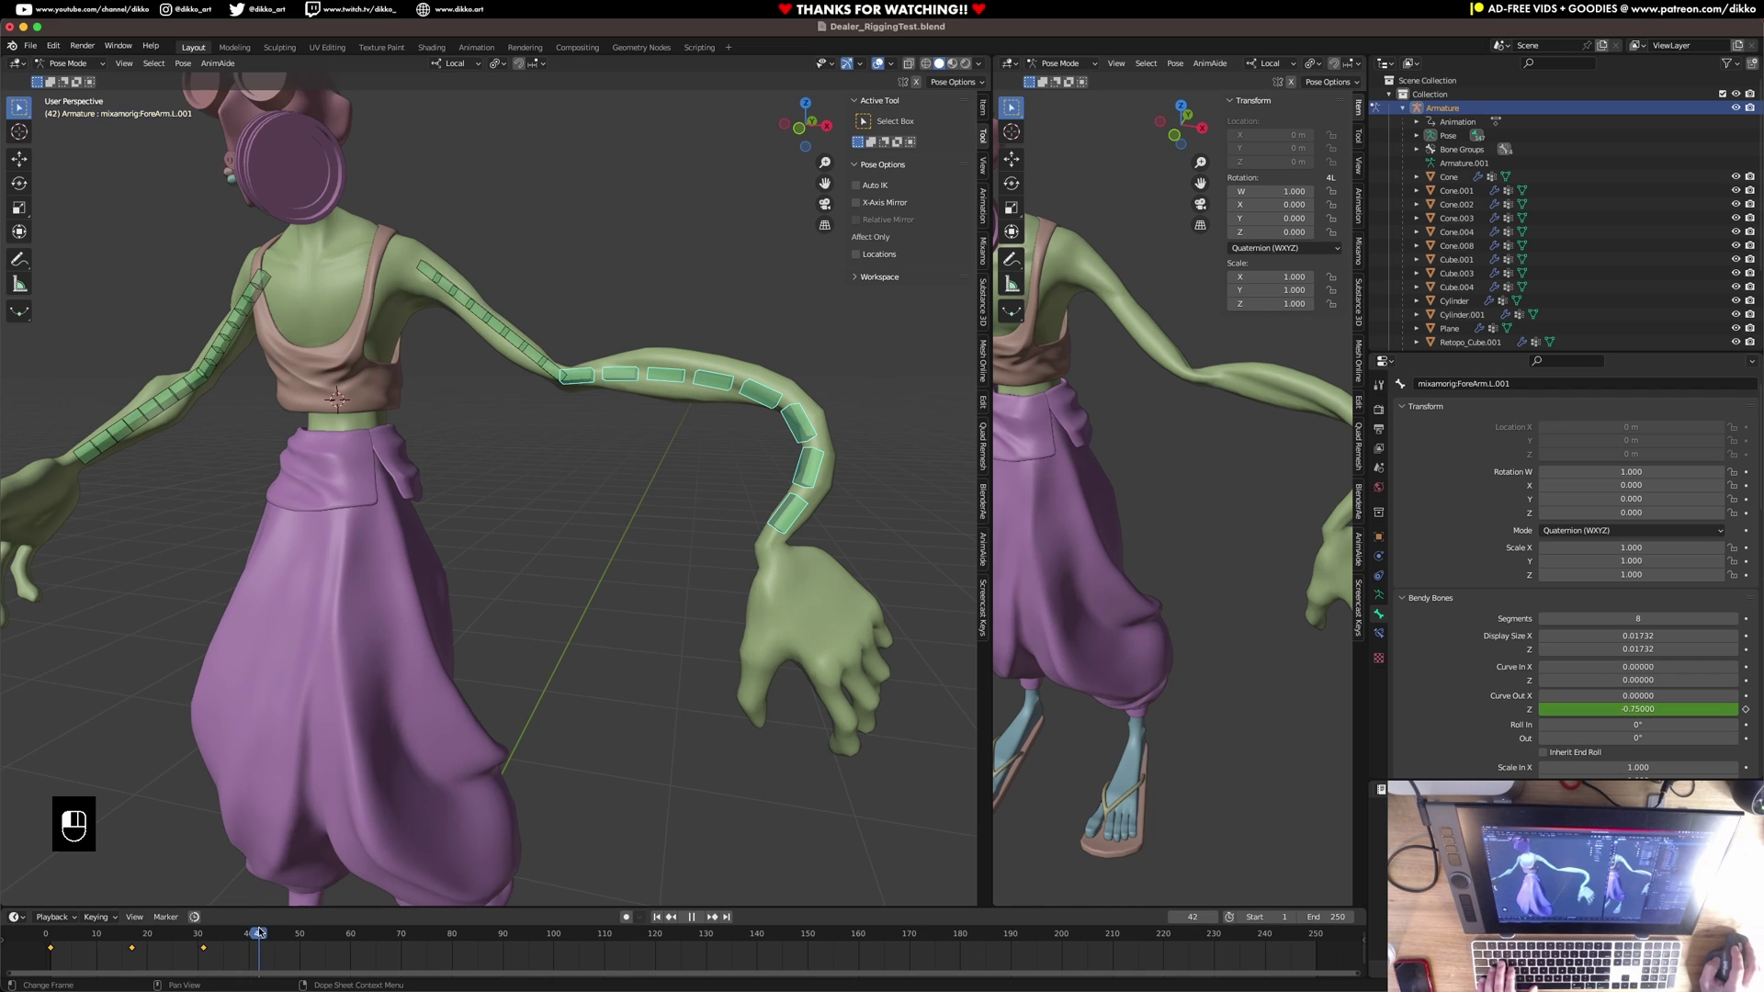
At frame 44, set the left forearm bone's Curve Out Z to 0 and insert a keyframe.
{"action": "double_click", "coordinate": [1638, 710]}
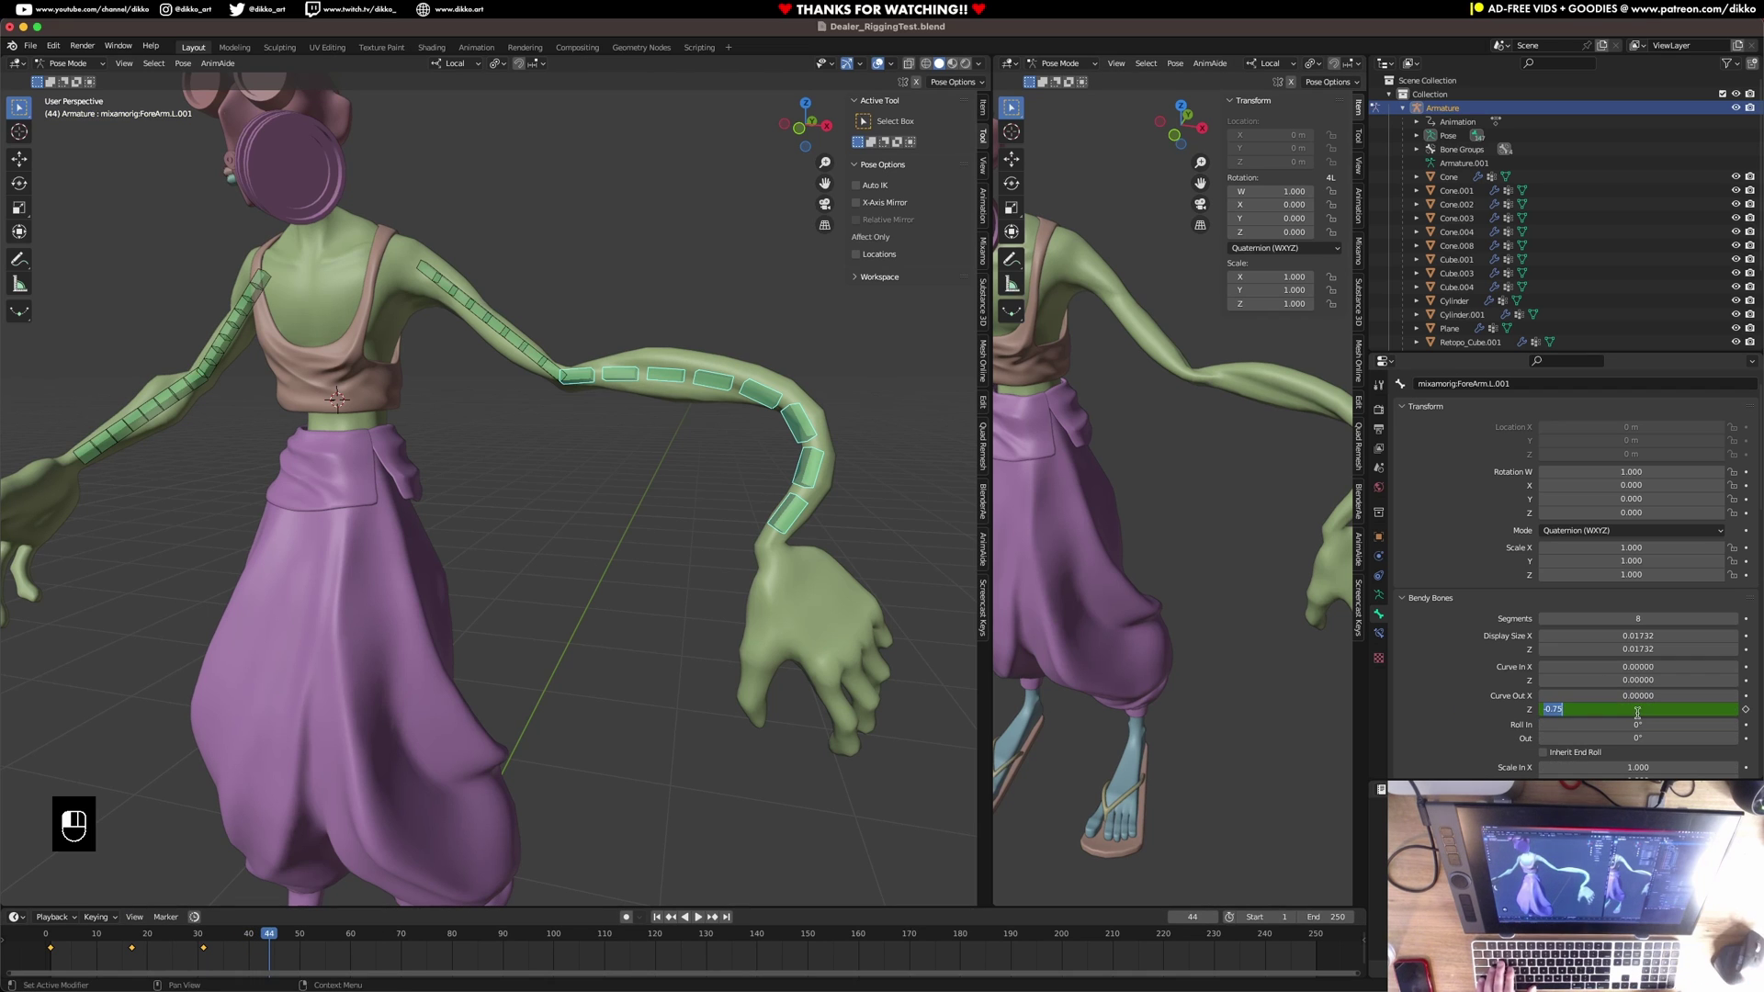
{"action": "type", "text": "0"}
{"action": "key", "text": "Return"}
{"action": "scroll", "coordinate": [642, 570], "scroll_direction": "down", "scroll_amount": 4}
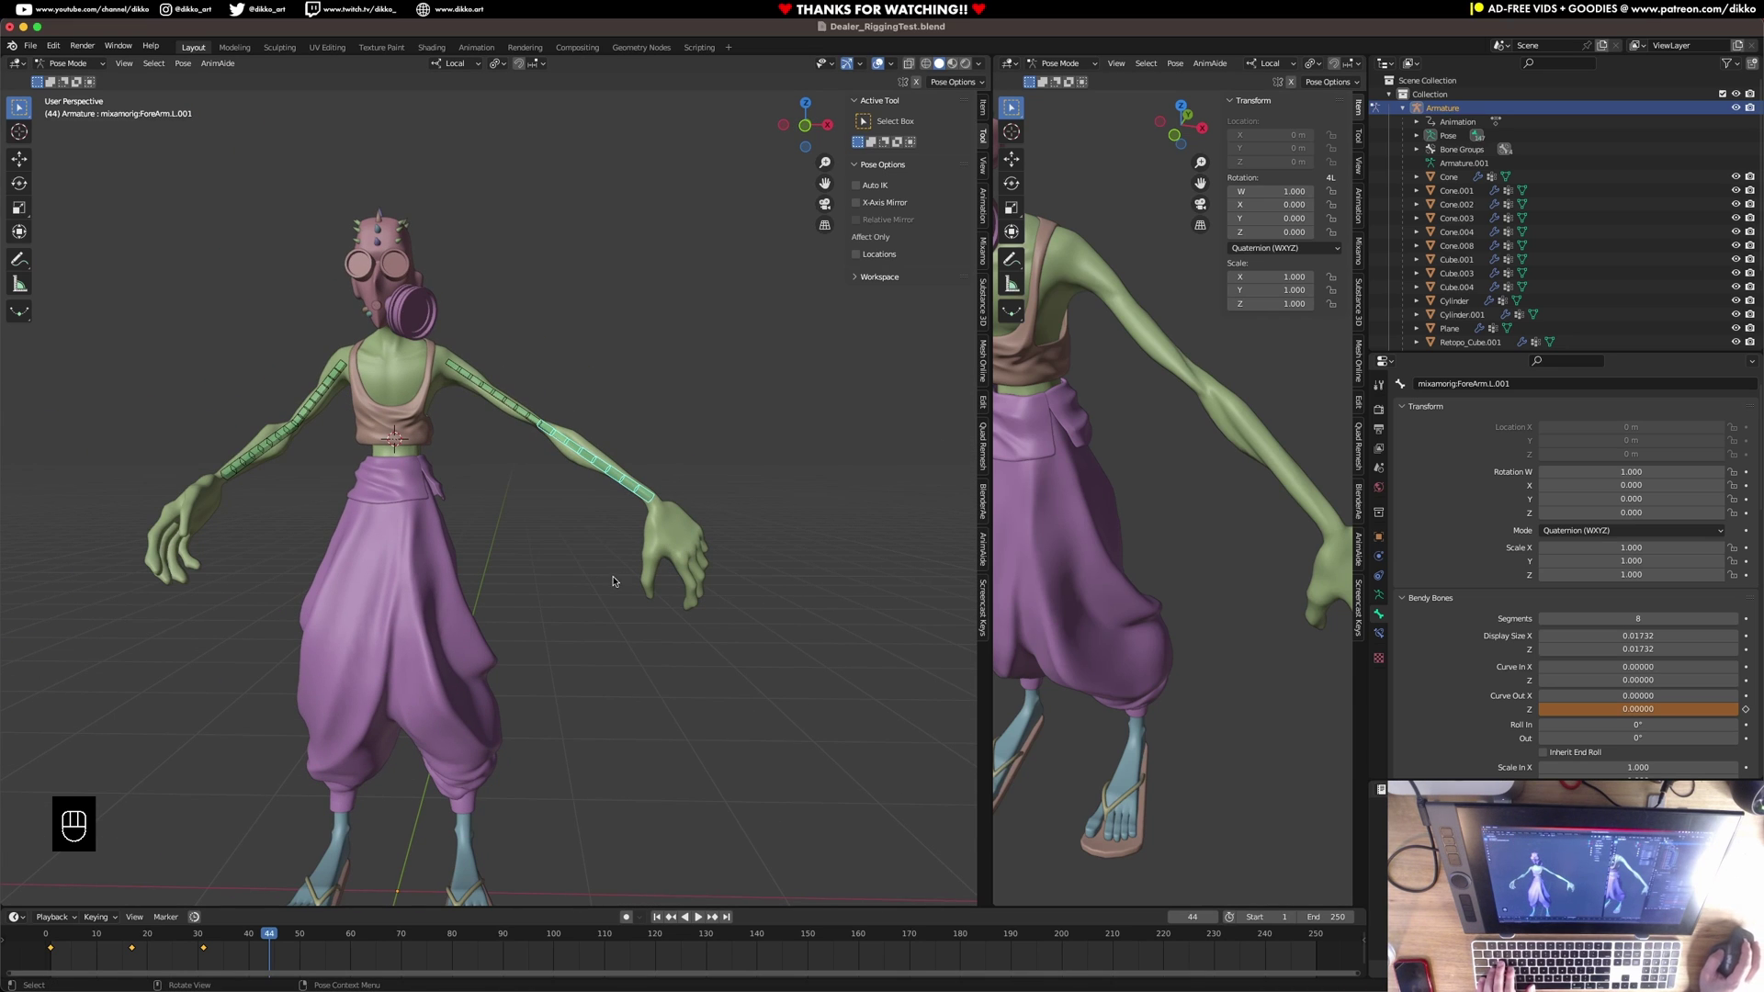
{"action": "right_click", "coordinate": [1580, 709]}
{"action": "left_click", "coordinate": [1562, 694]}
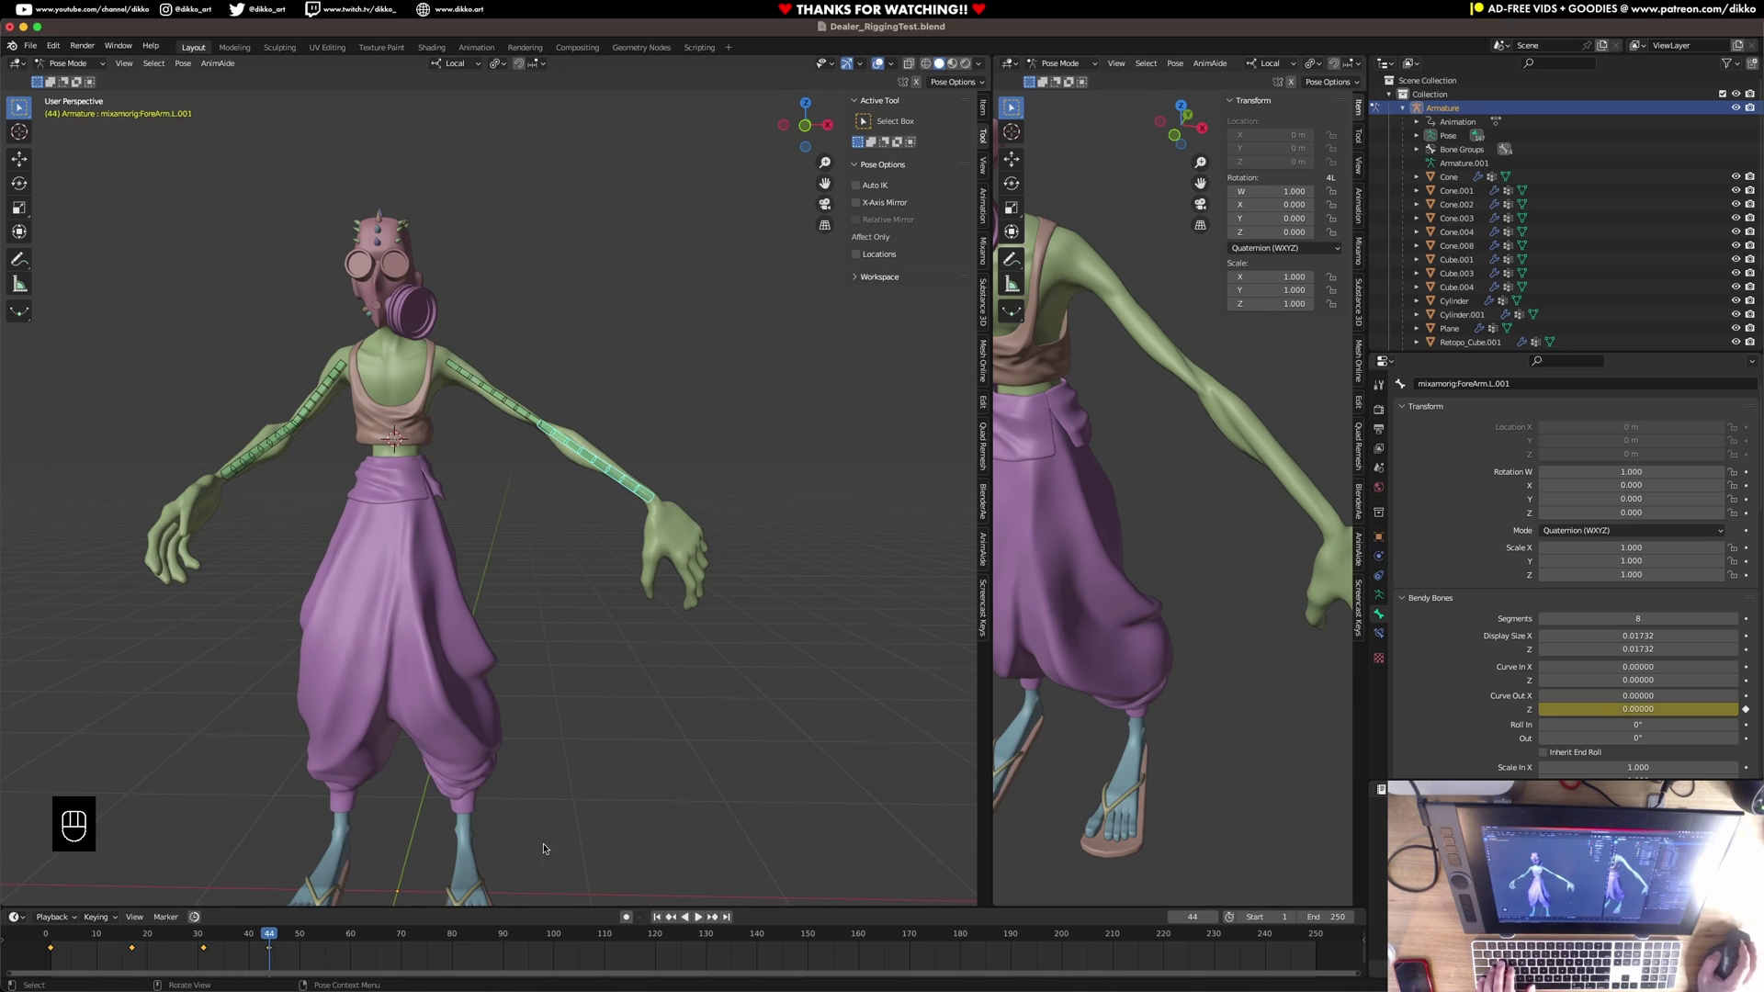
Show the control bone layer together with the segment bone layer and select the left hand control.
{"action": "left_click", "coordinate": [1379, 595]}
{"action": "left_click", "coordinate": [1431, 459], "text": "shift"}
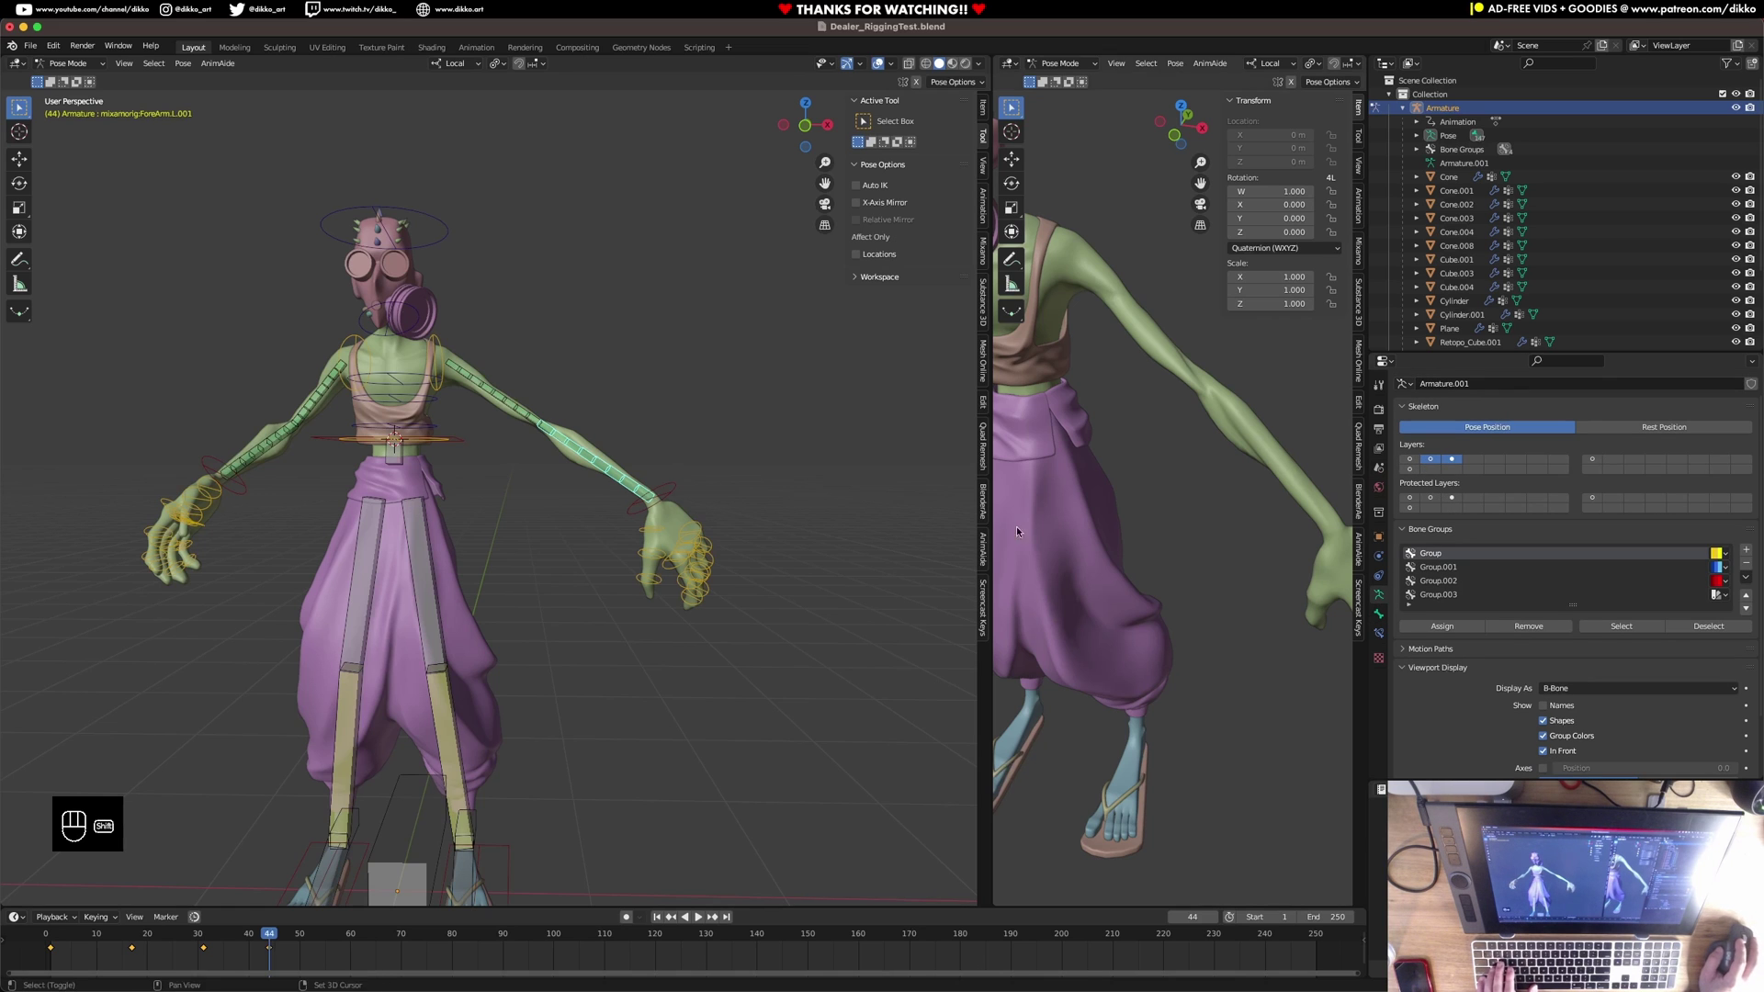
{"action": "left_click", "coordinate": [680, 495]}
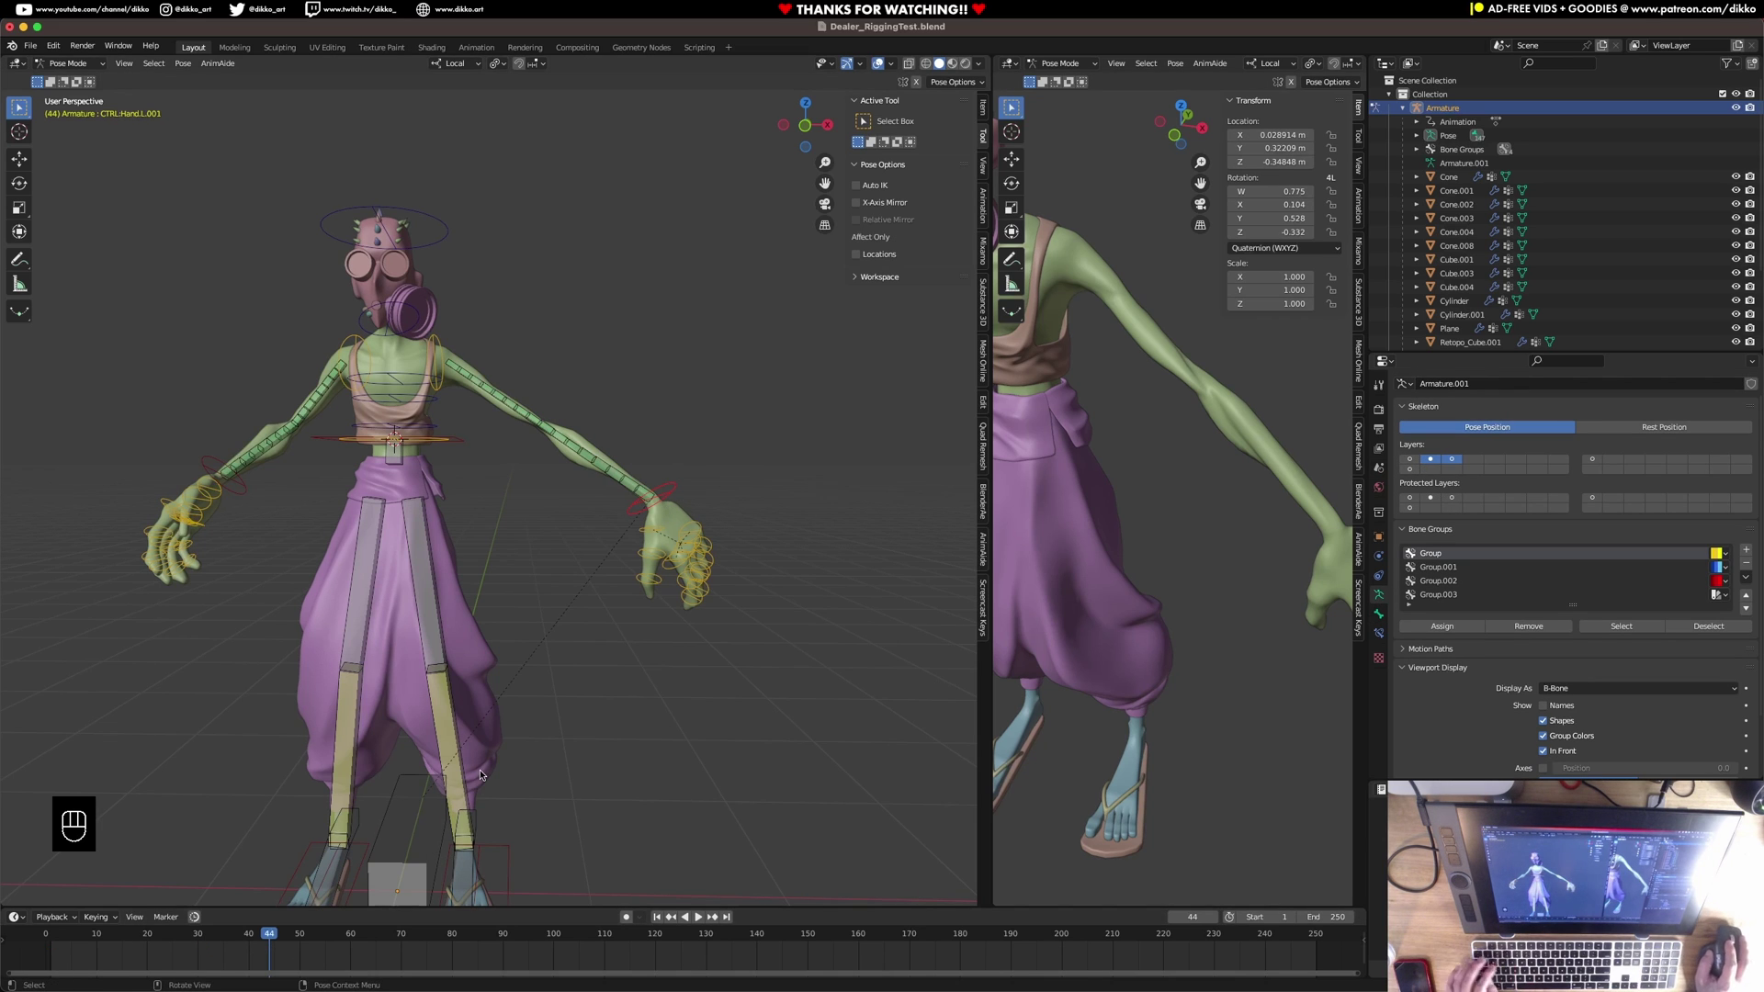
Clear the left hand control's location and rotation at frame 44 and insert a Location & Rotation keyframe.
{"action": "key", "text": "alt+g"}
{"action": "scroll", "coordinate": [489, 689], "scroll_direction": "up", "scroll_amount": 3}
{"action": "mouse_move", "coordinate": [511, 592]}
{"action": "middle_mouse_down"}
{"action": "mouse_move", "coordinate": [465, 647]}
{"action": "mouse_move", "coordinate": [518, 611]}
{"action": "middle_mouse_up"}
{"action": "key", "text": "alt+r"}
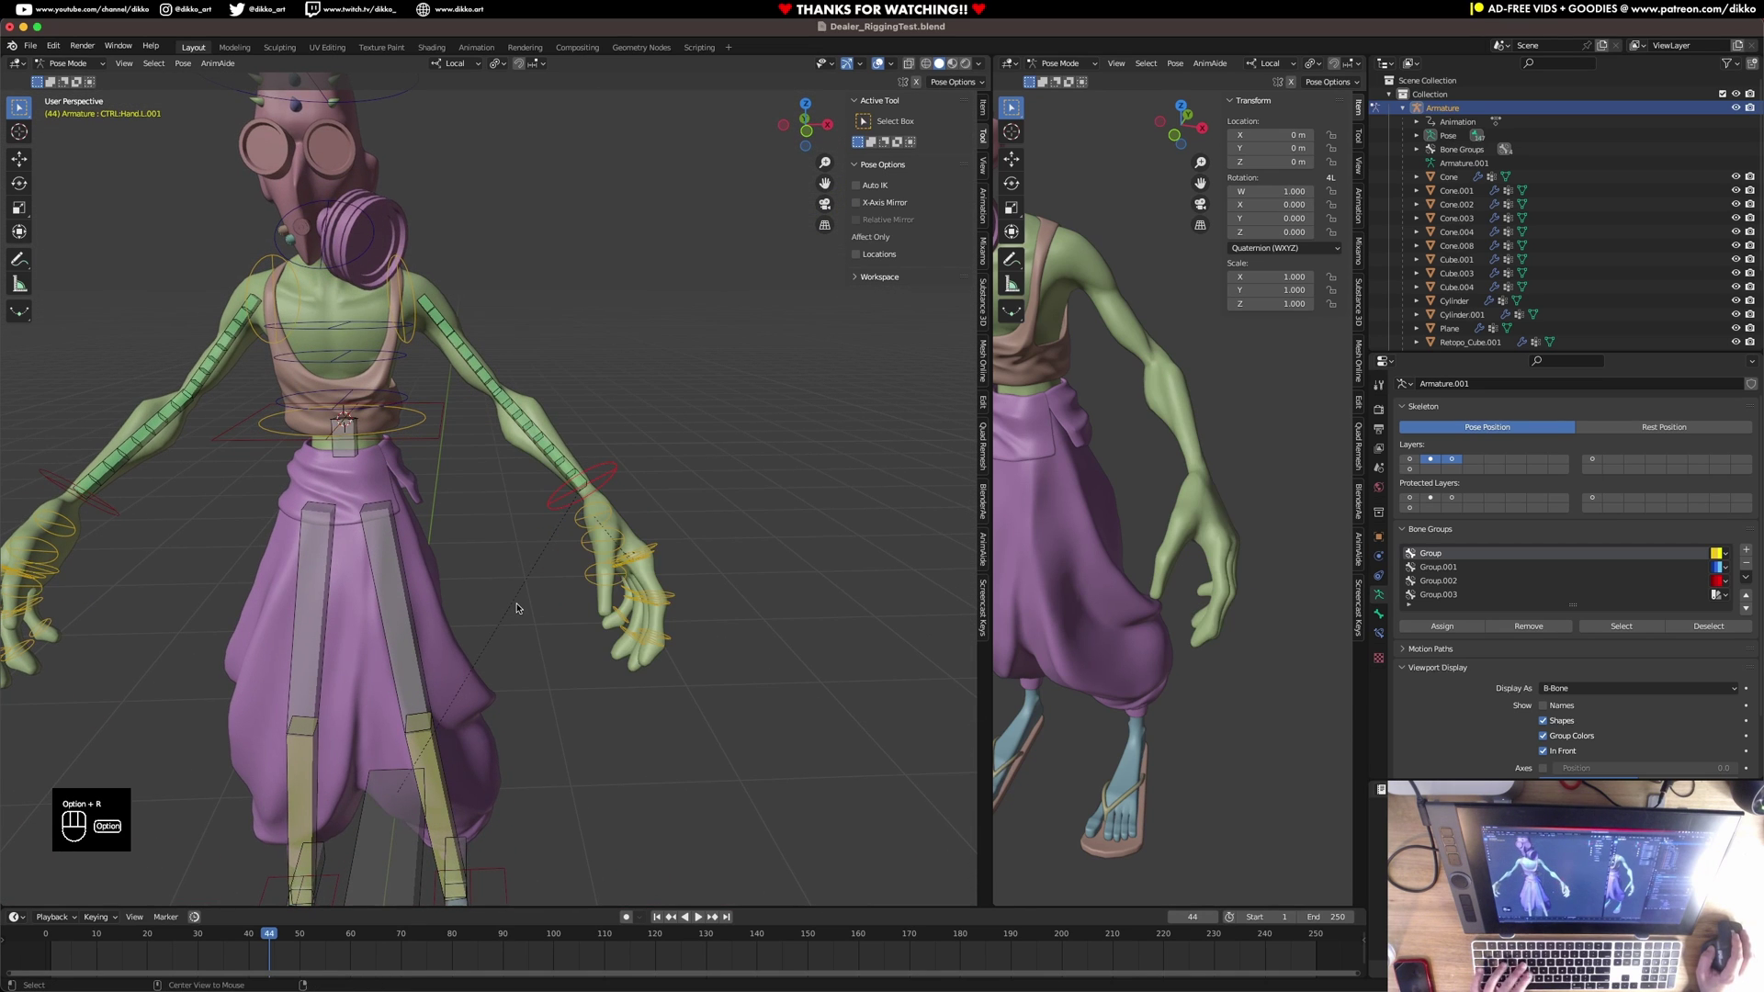
{"action": "key", "text": "i"}
{"action": "left_click", "coordinate": [519, 658]}
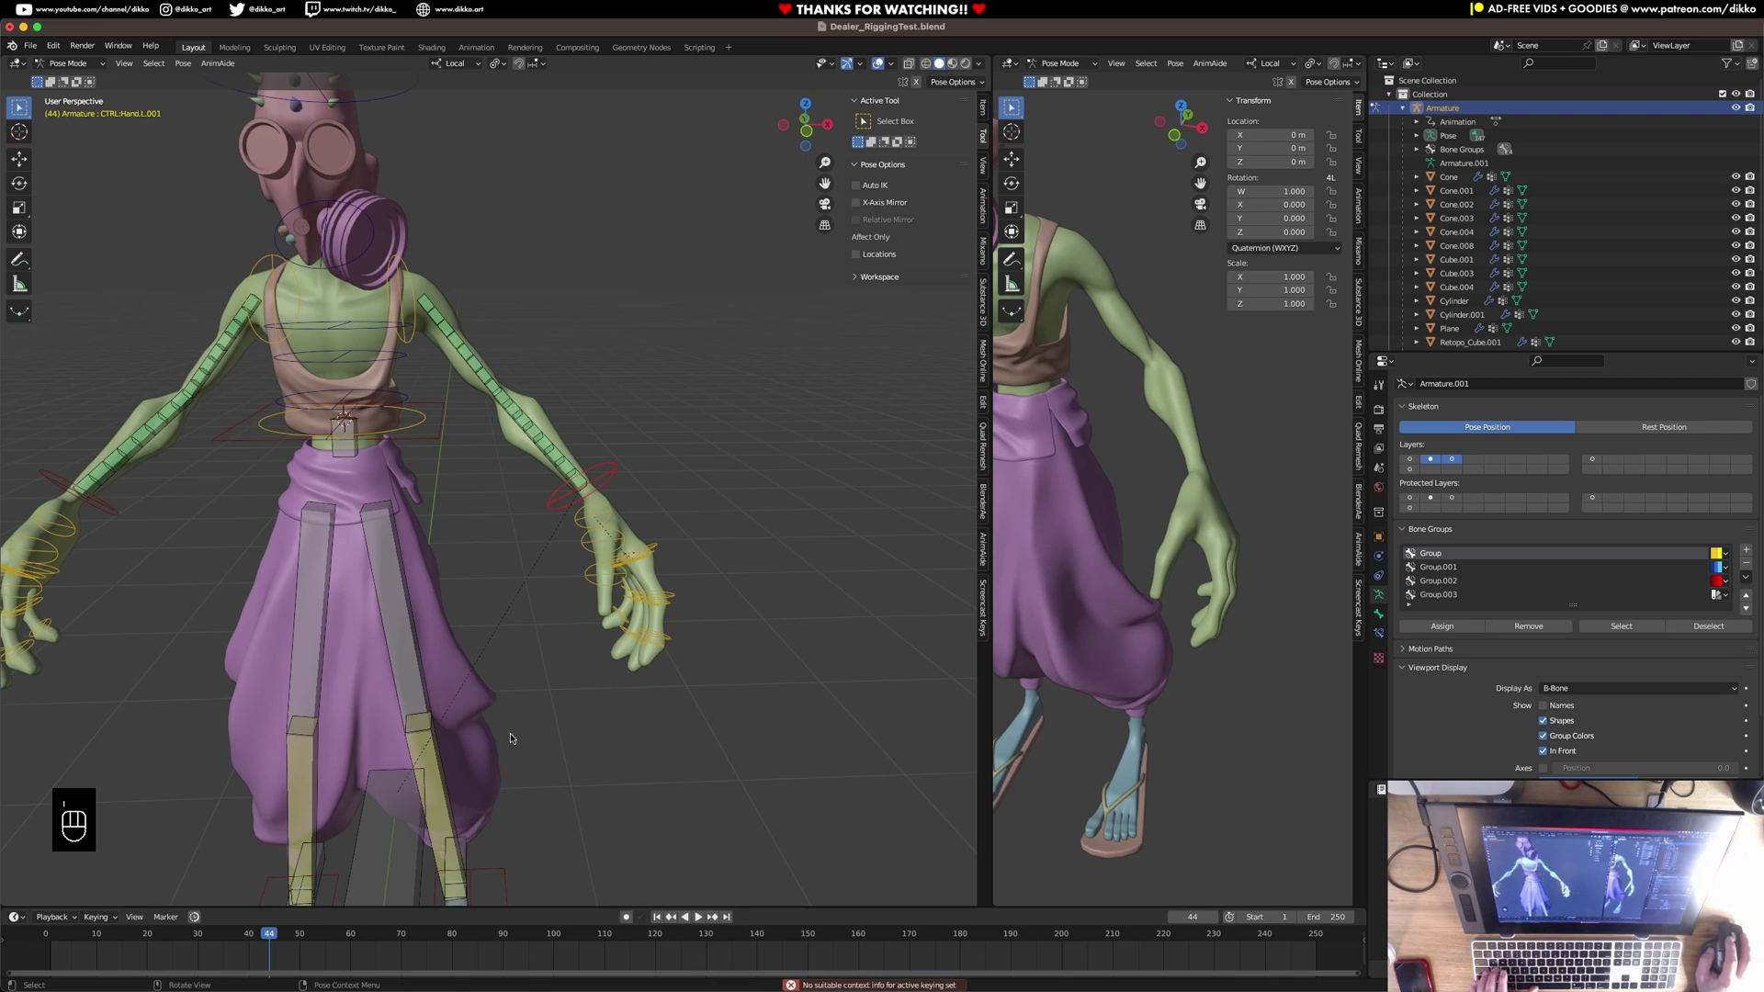
{"action": "key", "text": "i"}
{"action": "left_click", "coordinate": [515, 693]}
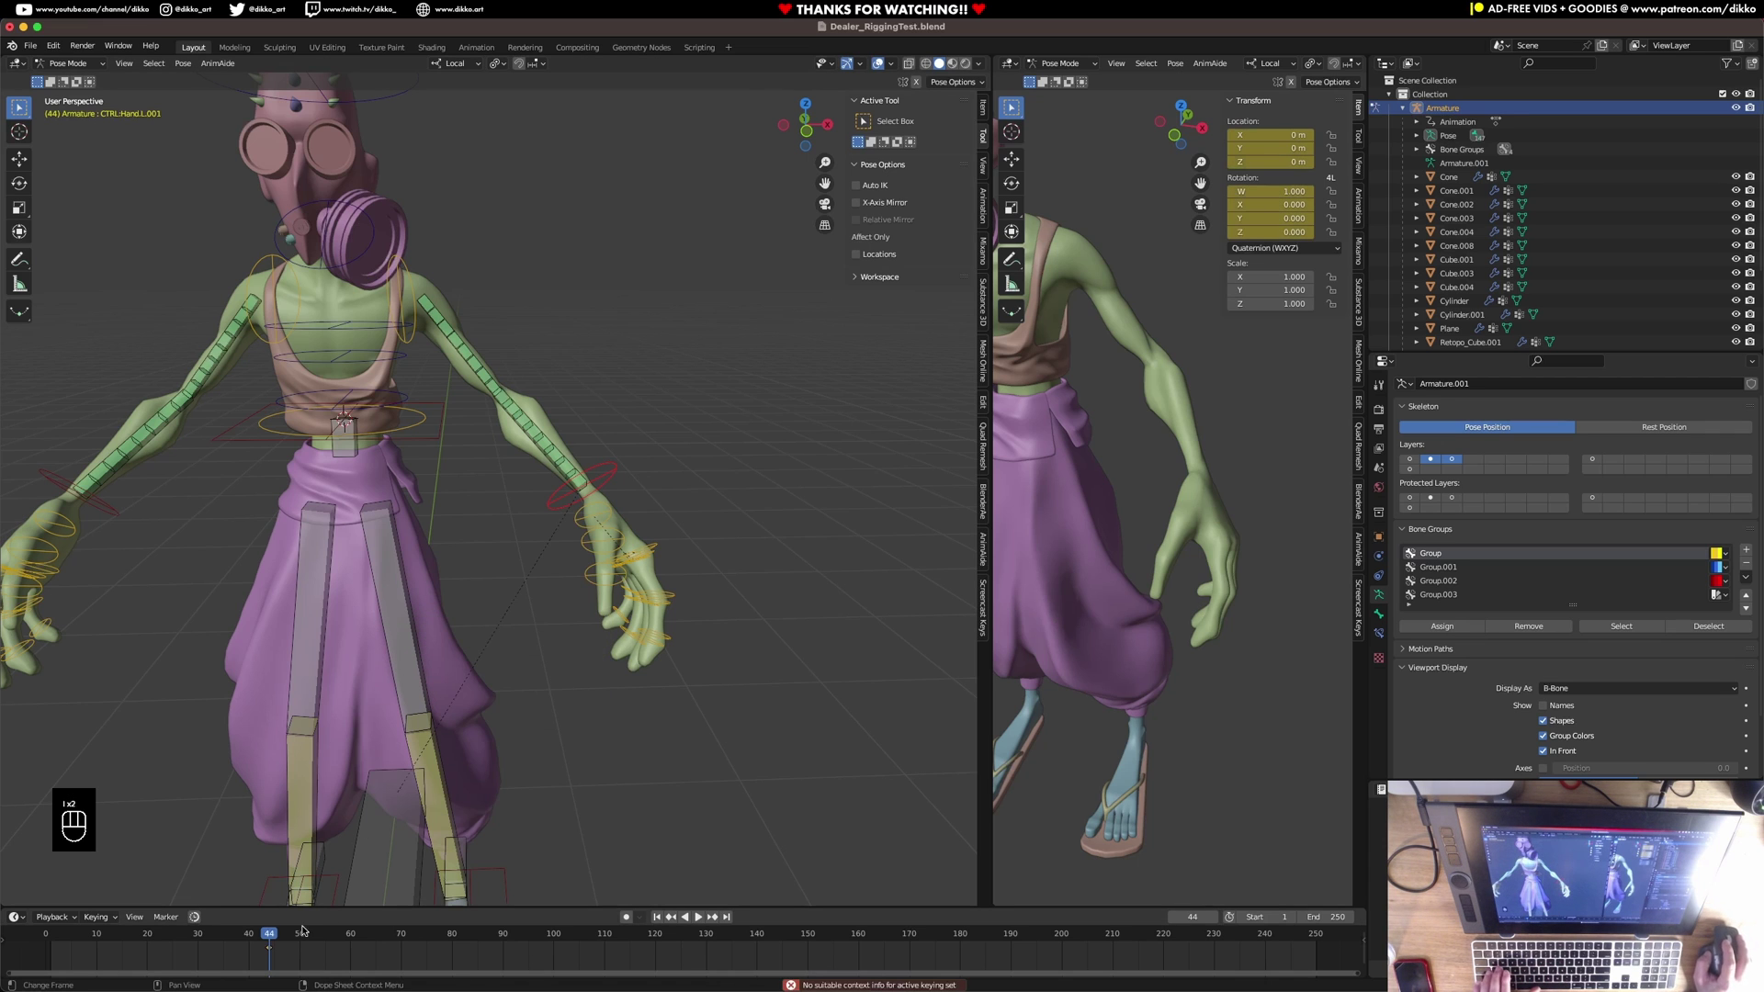
At frame 62, move the left hand control outward and down to stretch the arm, and insert a Location & Rotation keyframe.
{"action": "key", "text": "g"}
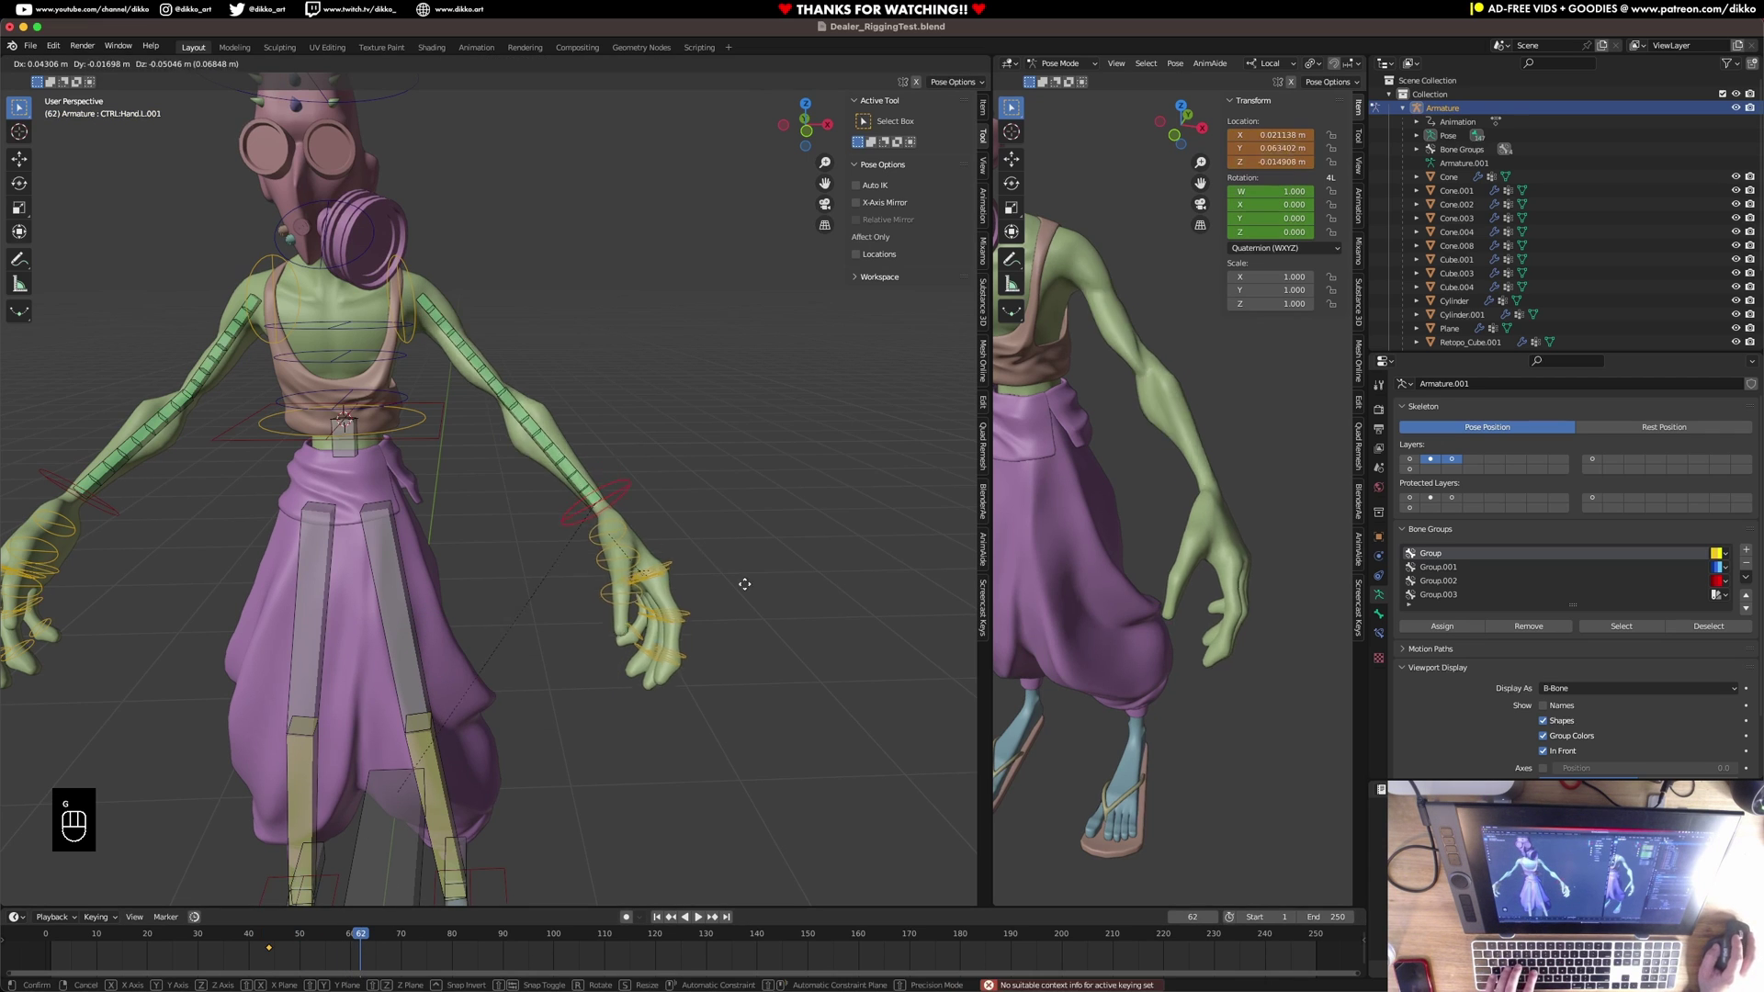
{"action": "left_click", "coordinate": [890, 748]}
{"action": "key", "text": "i"}
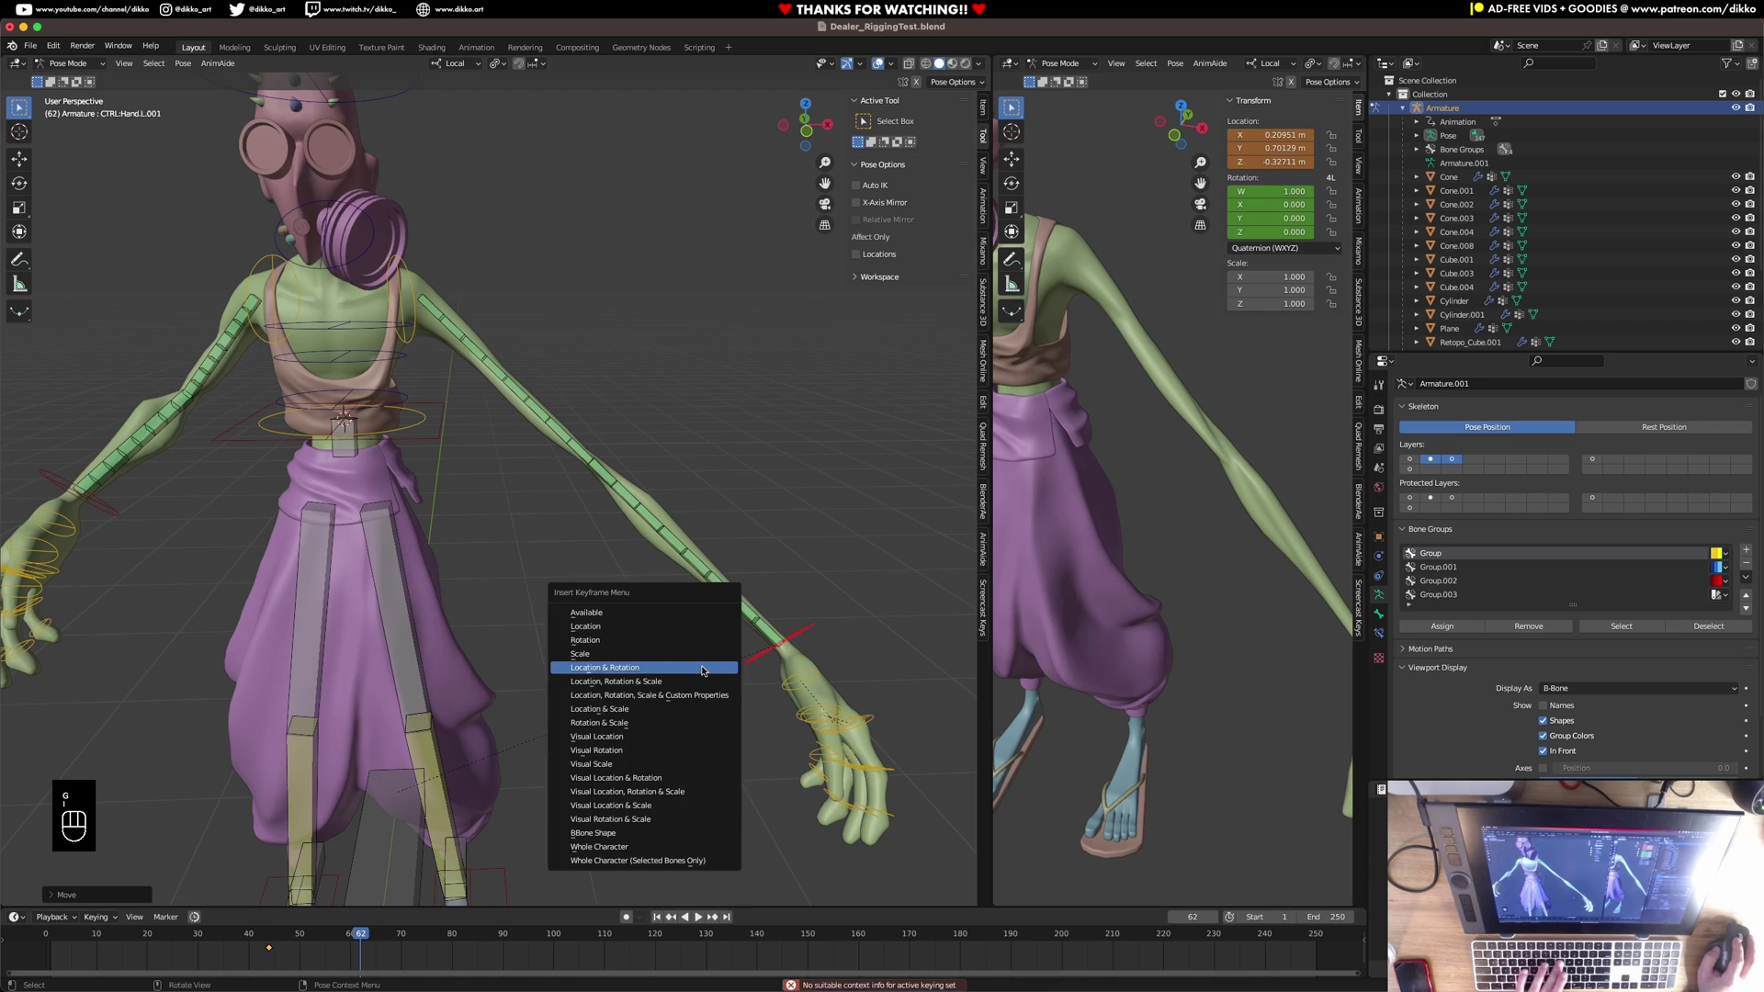
{"action": "left_click", "coordinate": [702, 670]}
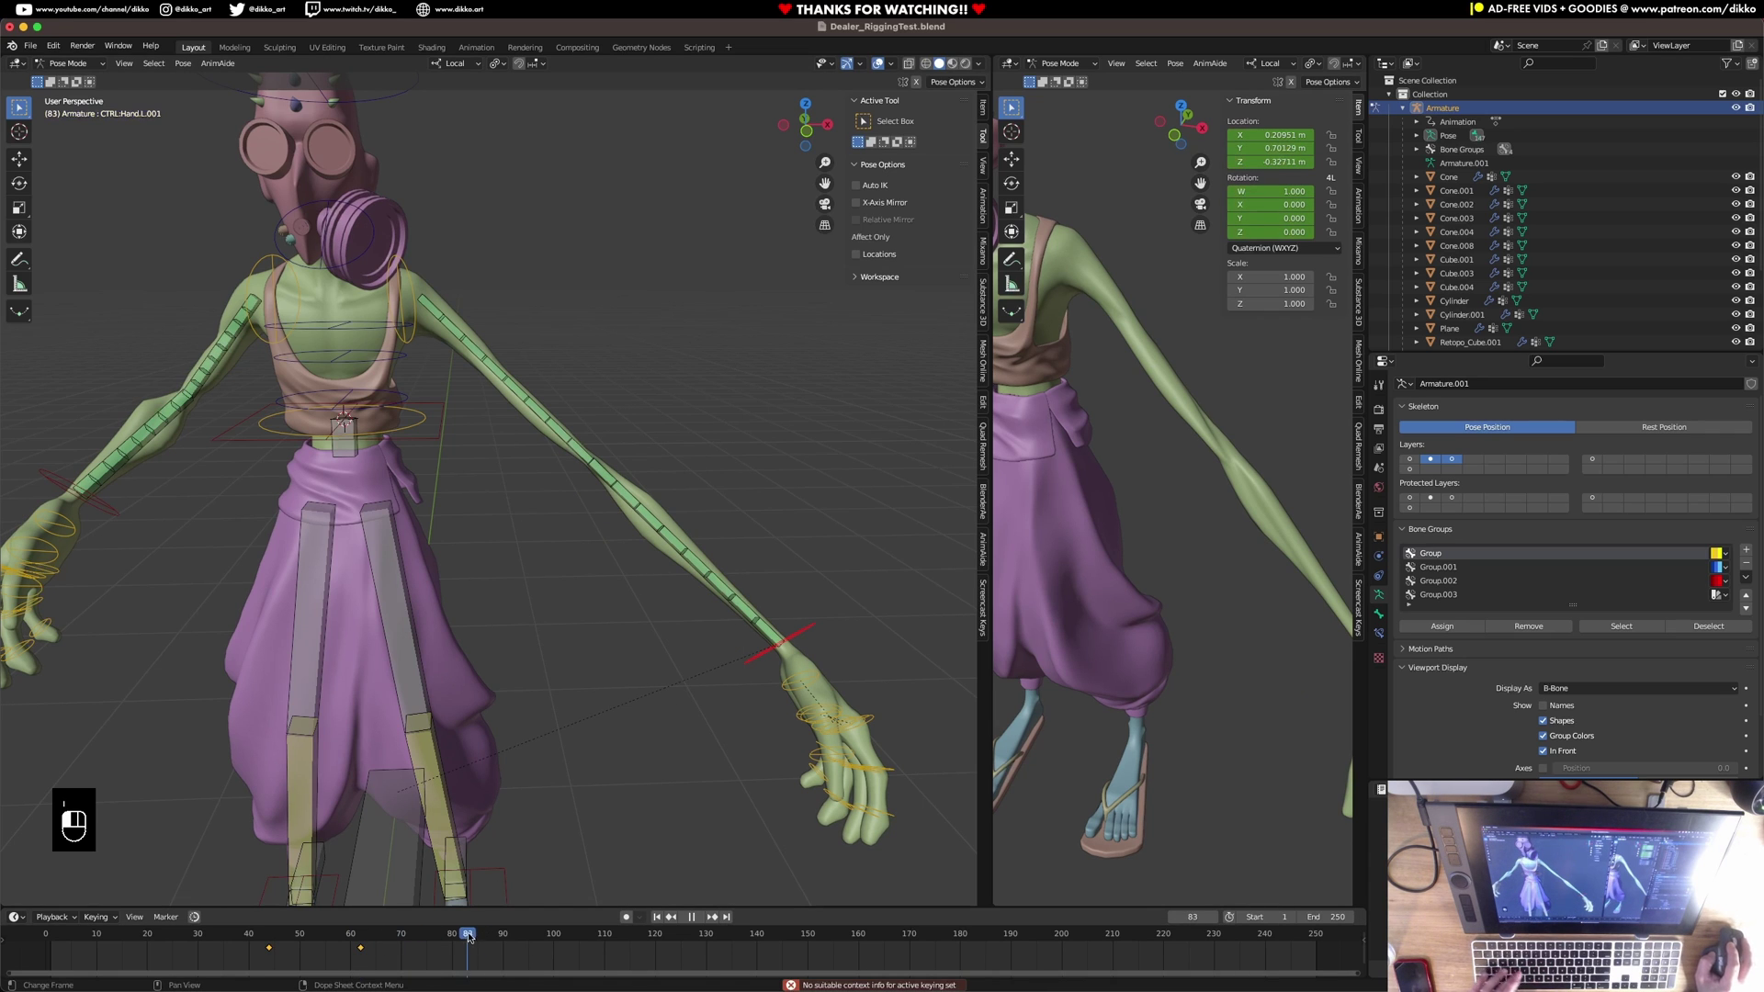
At frame 83, clear the left hand control's location and insert a Location & Rotation keyframe.
{"action": "key", "text": "alt+g"}
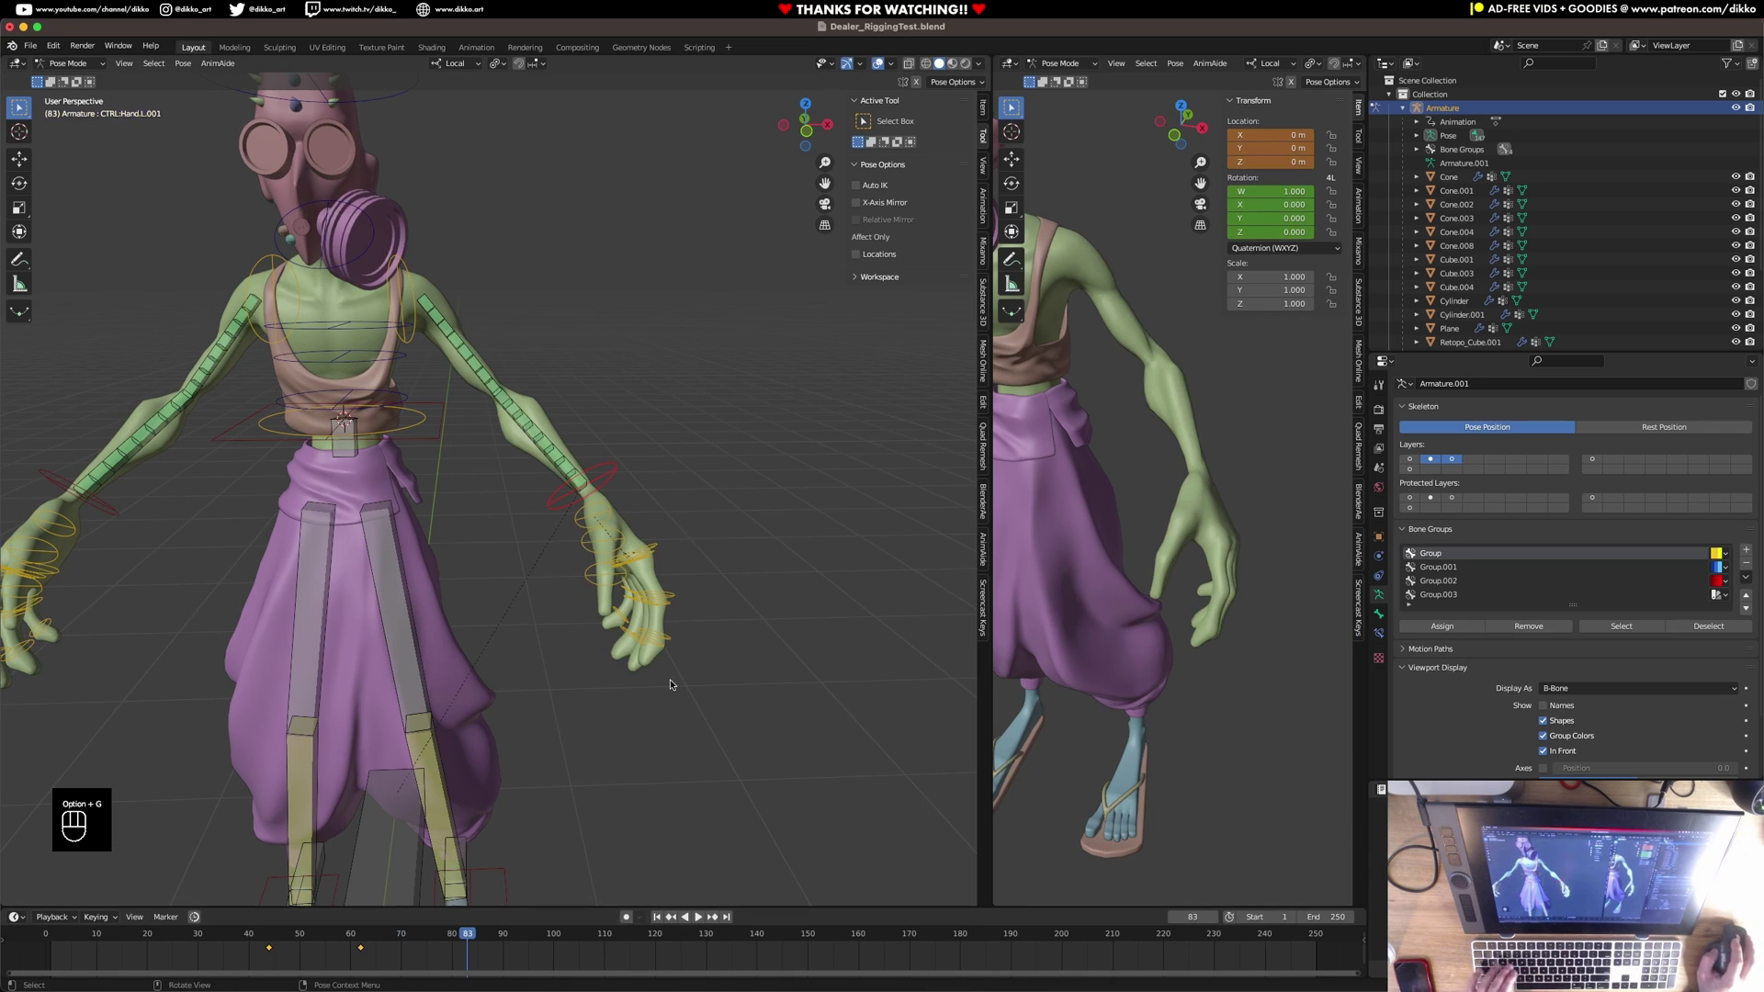
{"action": "key", "text": "i"}
{"action": "left_click", "coordinate": [691, 597]}
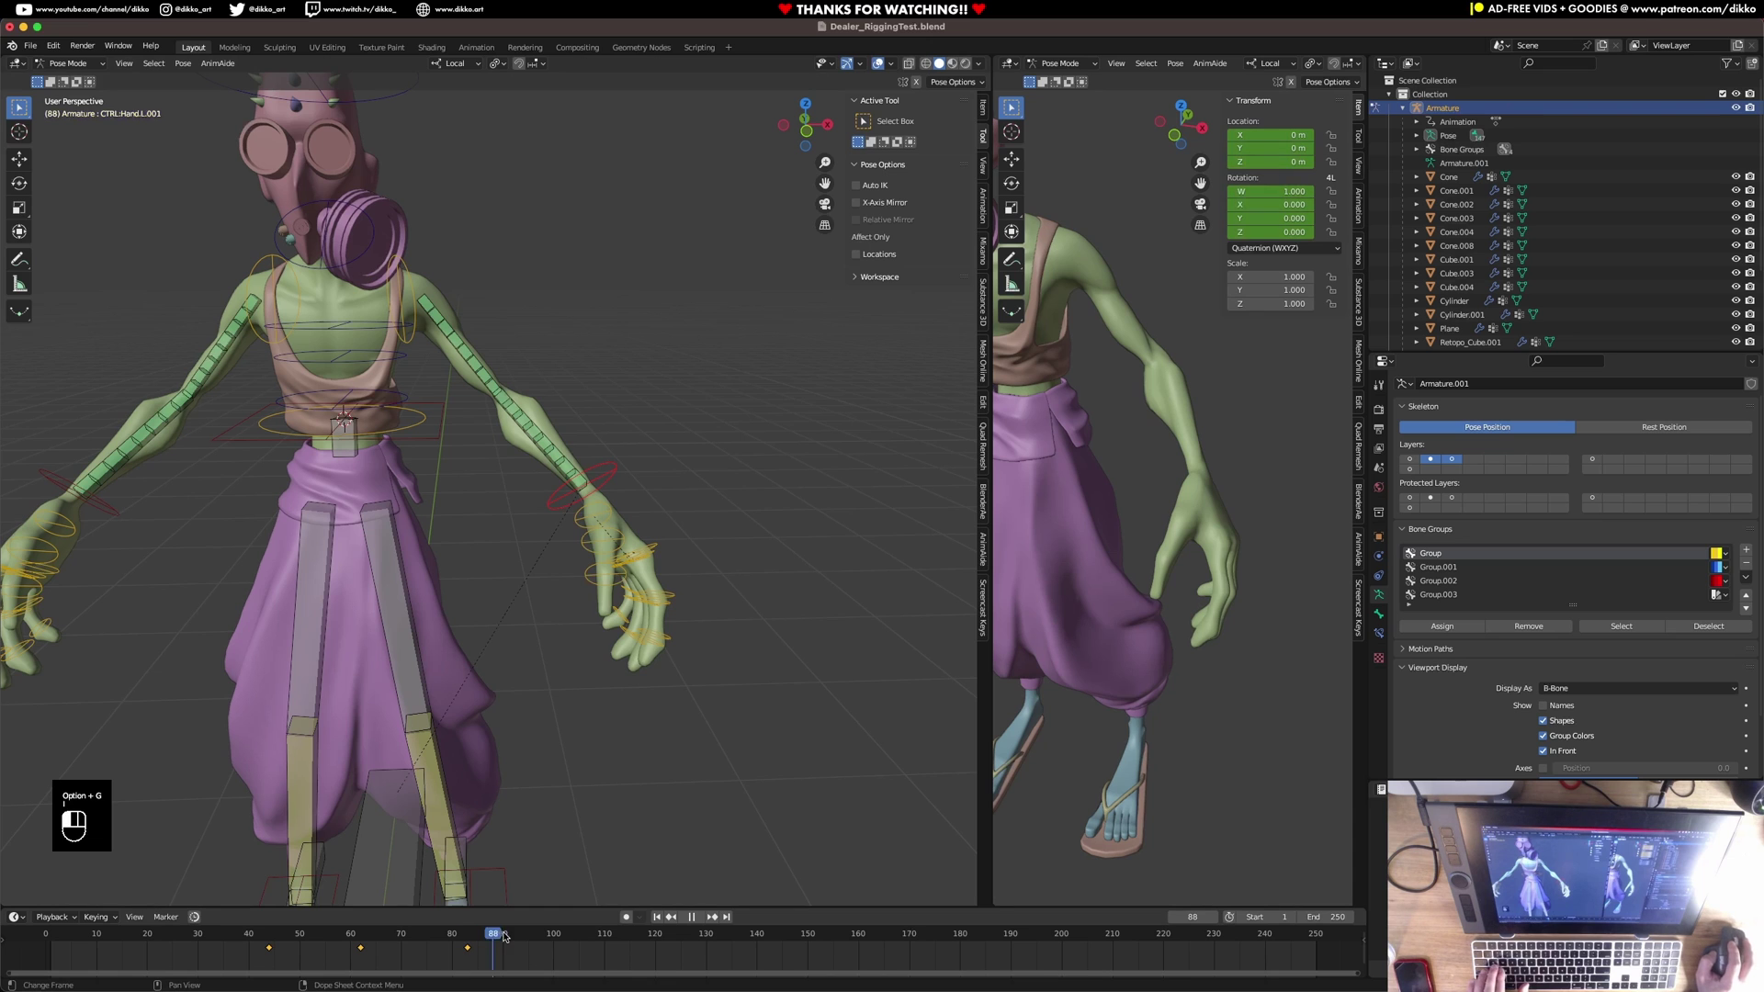
At frame 100, rotate the left hand control until the palm faces forward, and record the pose with auto keying turned on.
{"action": "left_click_drag", "start_coordinate": [503, 936], "coordinate": [563, 937]}
{"action": "key", "text": "r"}
{"action": "key", "text": "r"}
{"action": "key", "text": "r"}
{"action": "key", "text": "r"}
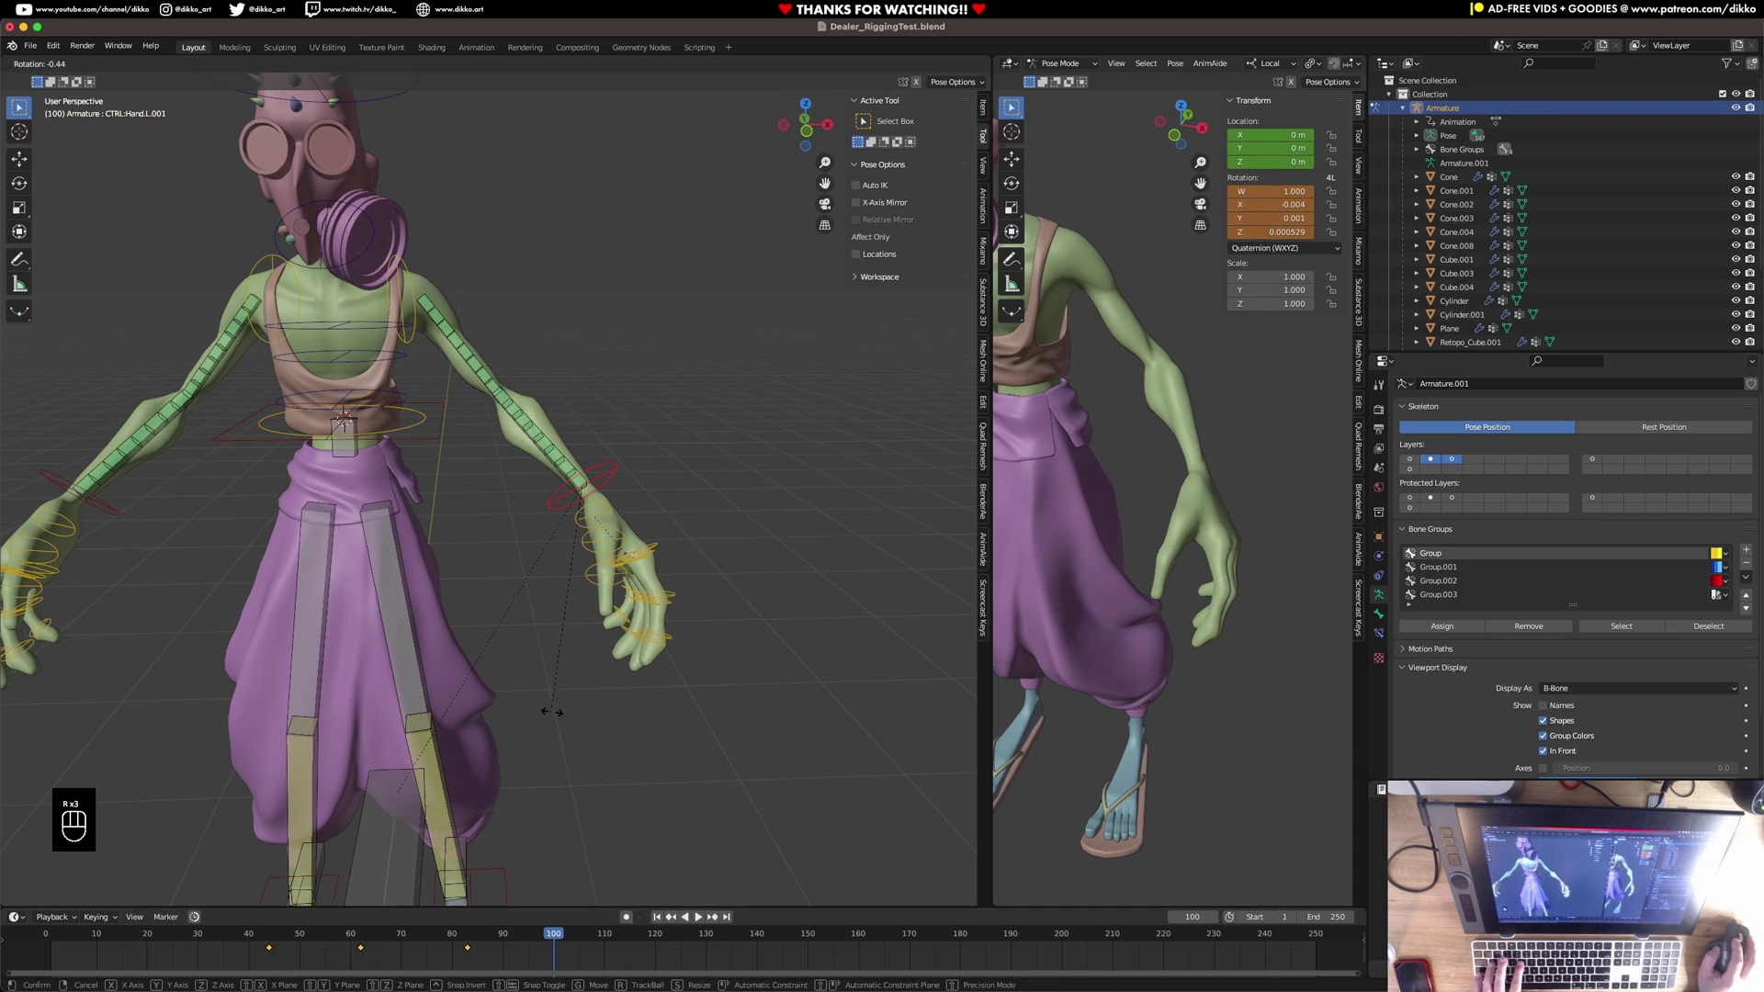
{"action": "left_click", "coordinate": [577, 621]}
{"action": "middle_click_drag", "start_coordinate": [577, 621], "coordinate": [531, 603]}
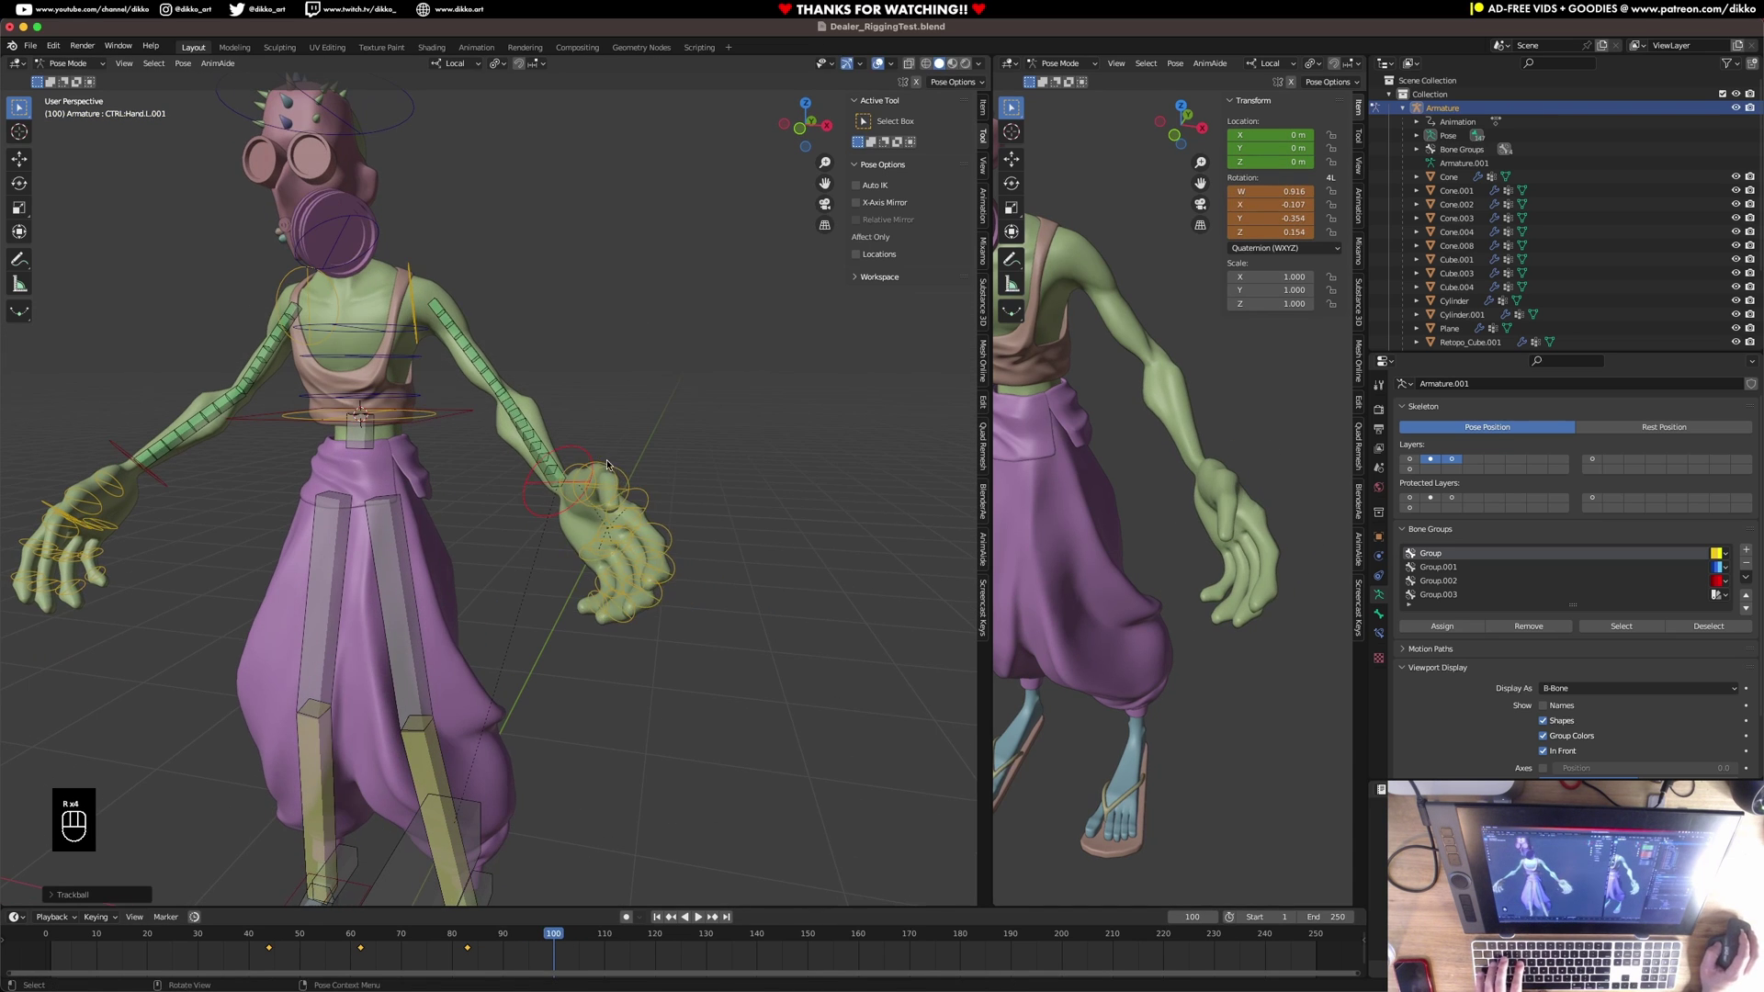
{"action": "key", "text": "r"}
{"action": "left_click", "coordinate": [703, 585]}
{"action": "key", "text": "r"}
{"action": "key", "text": "r"}
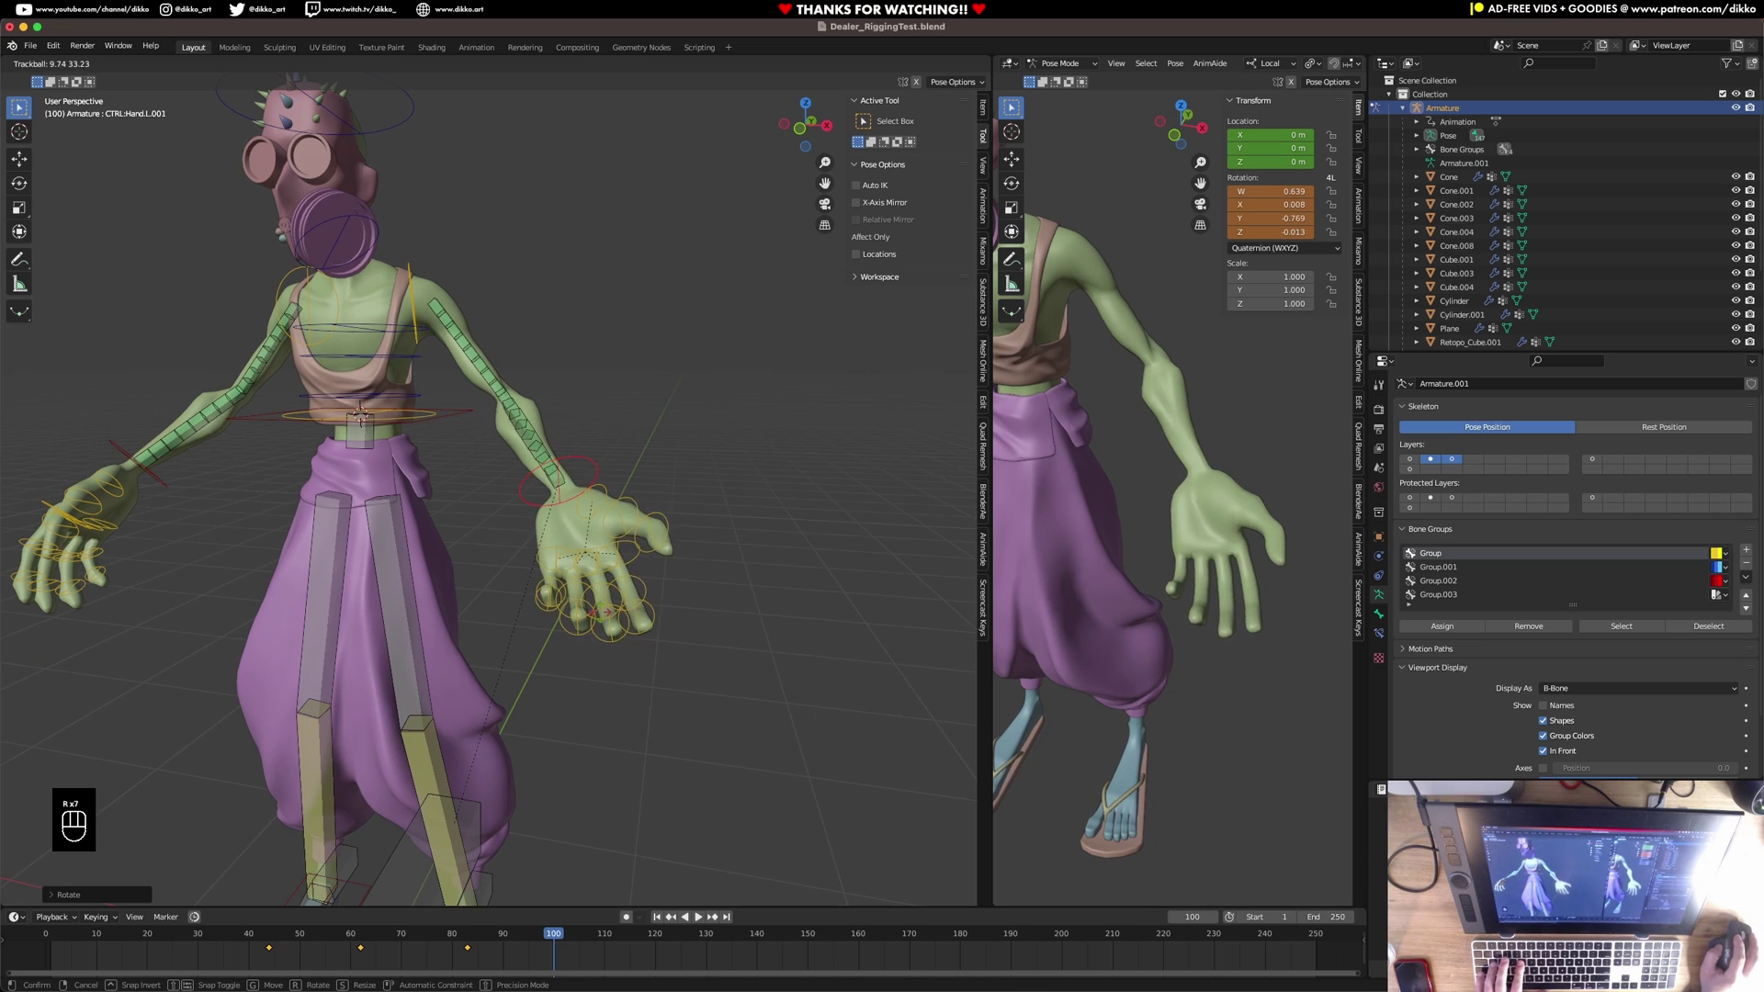
{"action": "left_click", "coordinate": [1008, 552]}
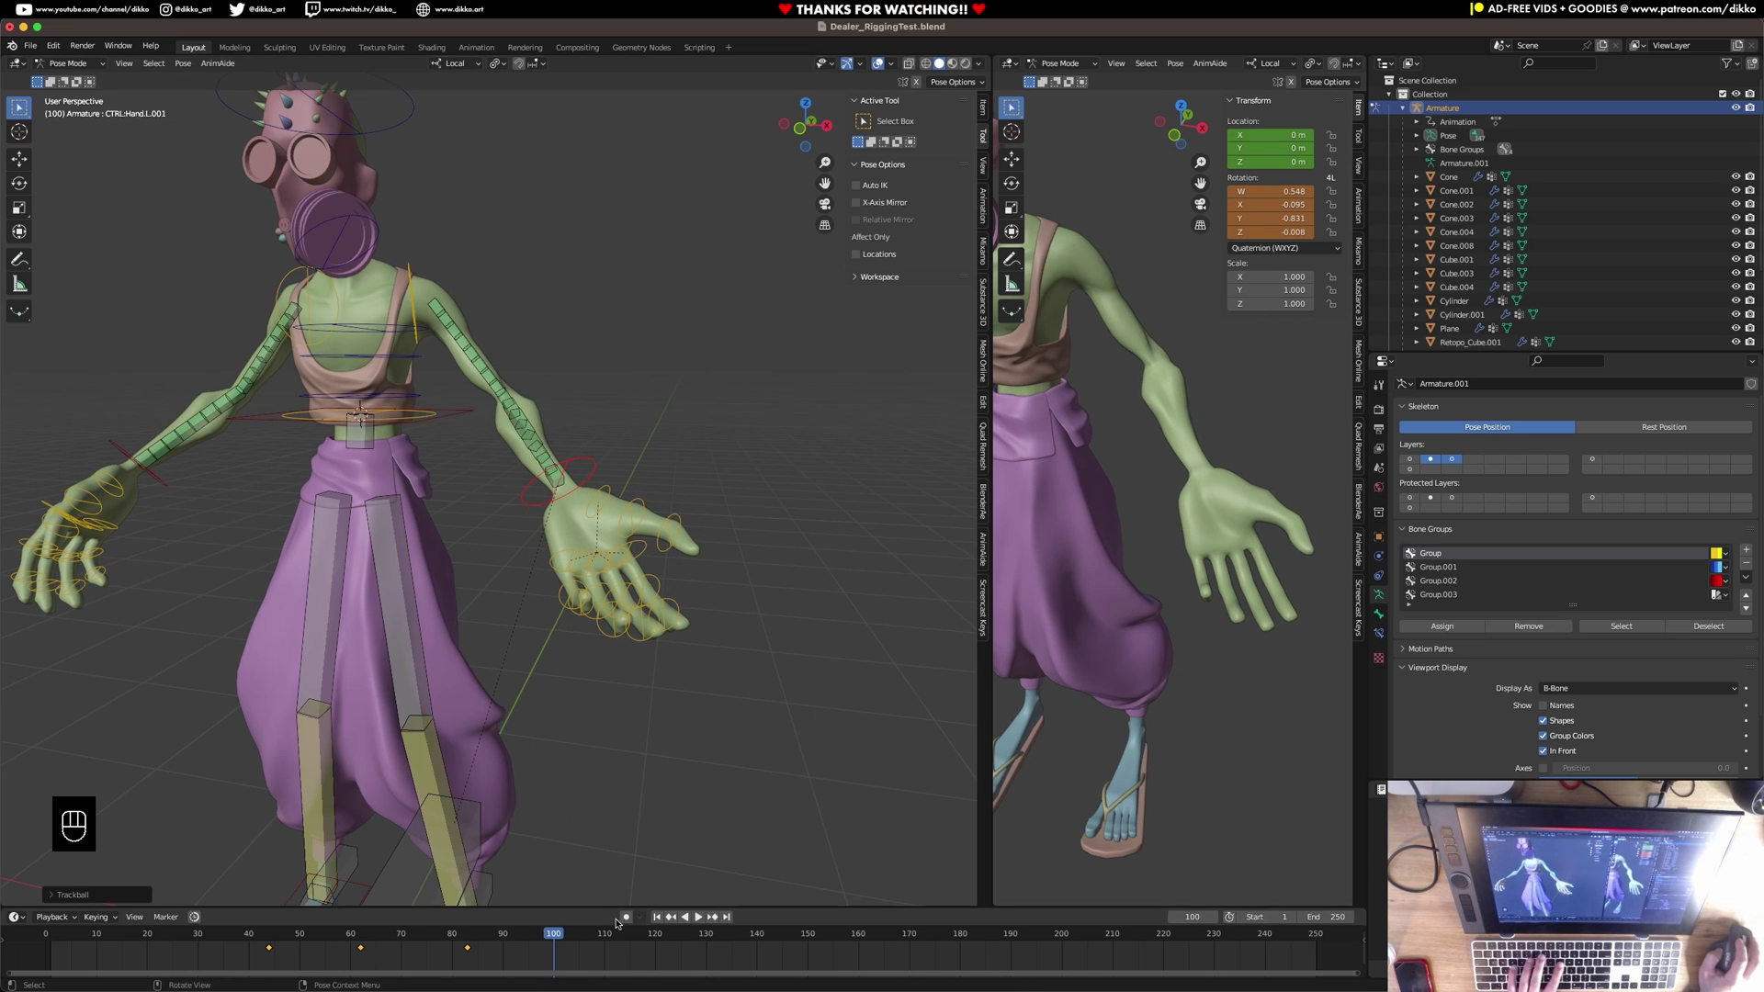
{"action": "key", "text": "g"}
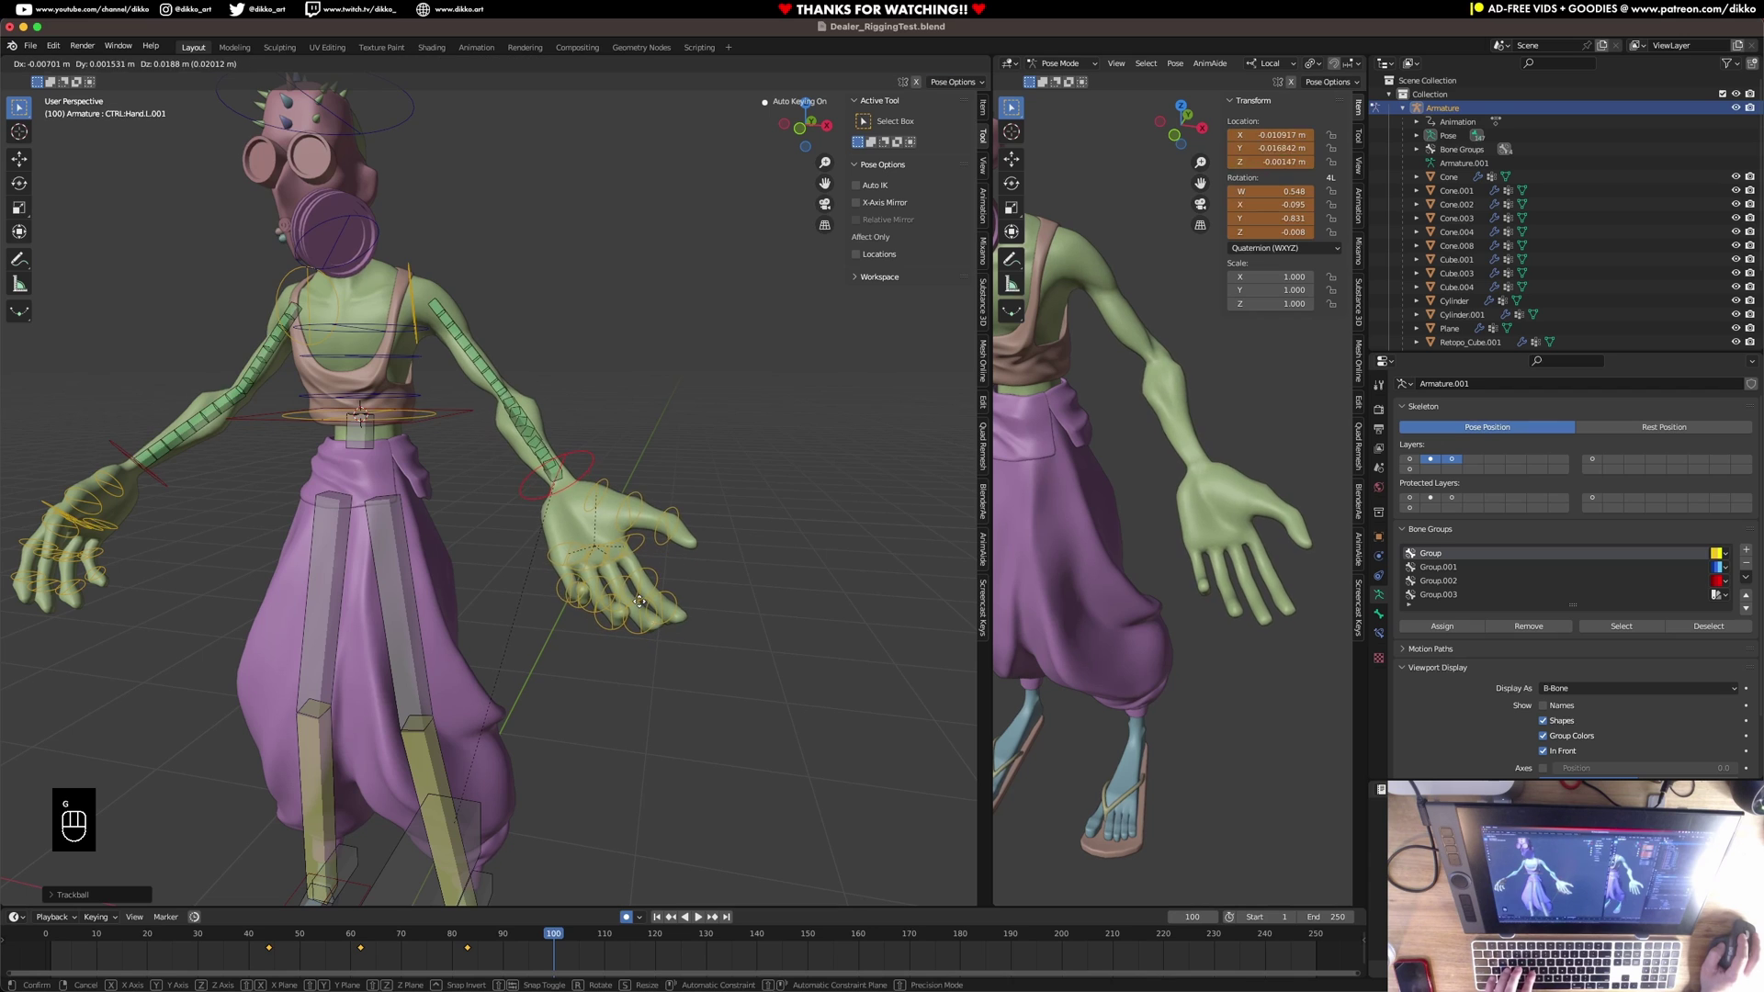
{"action": "left_click", "coordinate": [644, 600]}
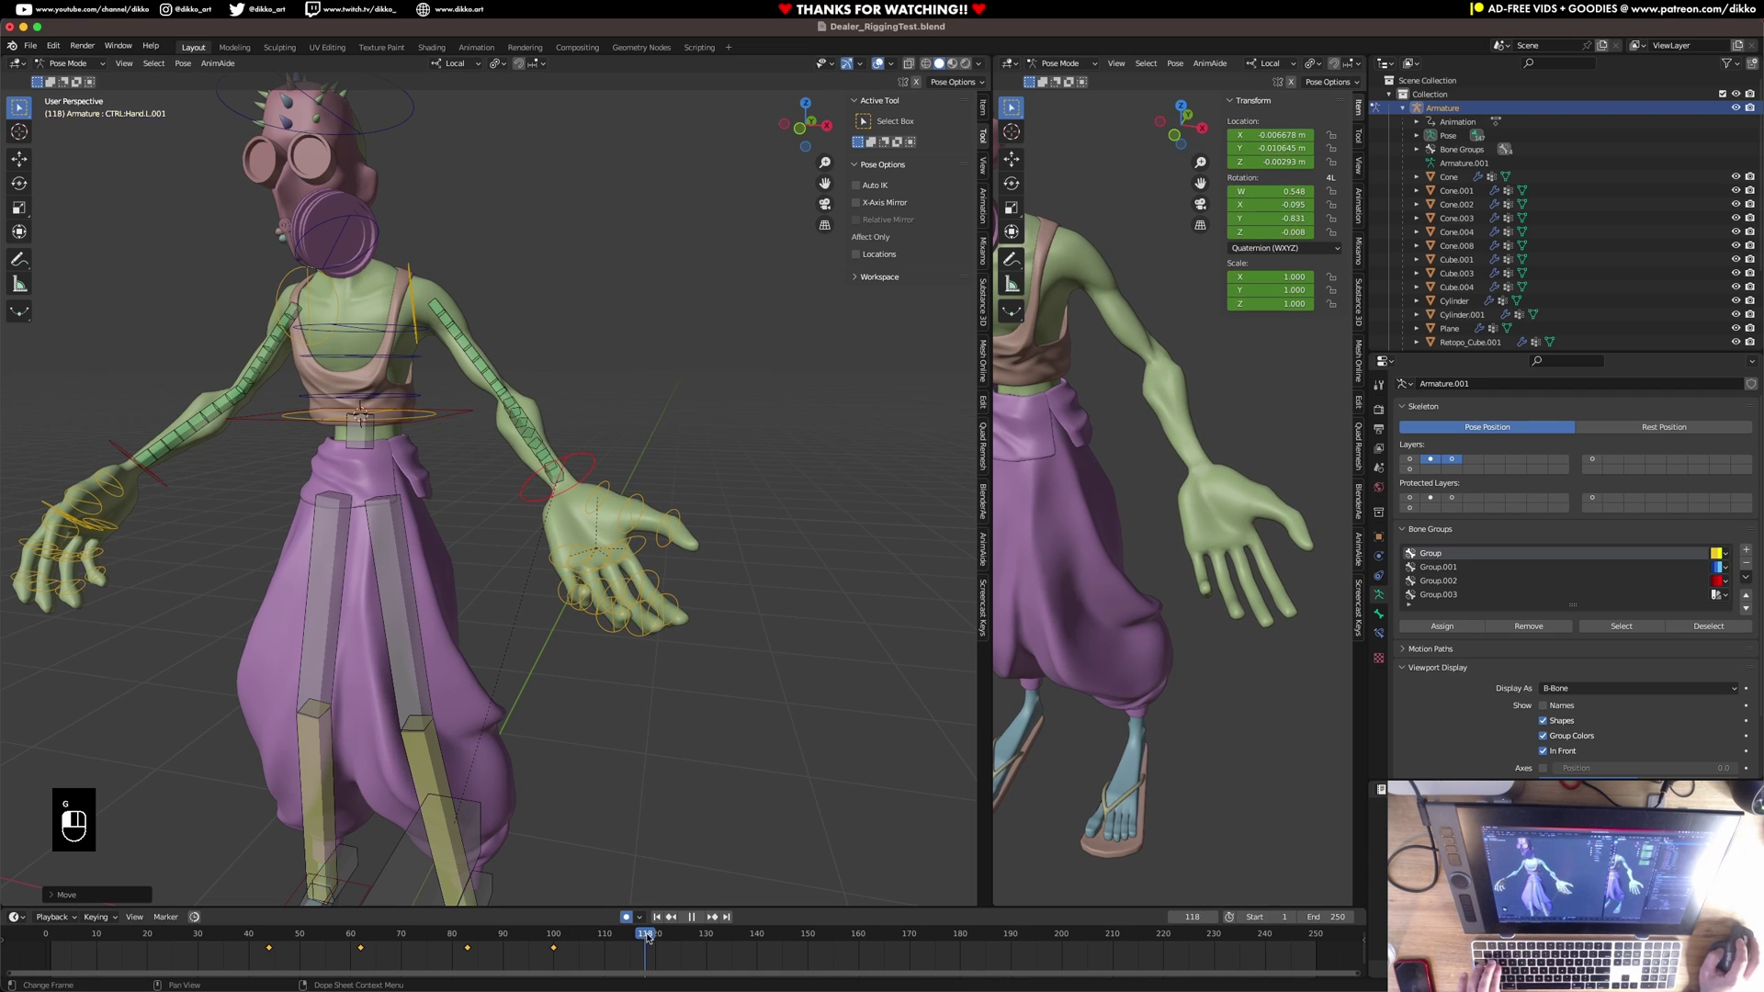
With auto keying, twist the left hand control further about its local Y axis at frame 119 and clear its rotation at frame 137.
{"action": "left_click_drag", "start_coordinate": [655, 935], "coordinate": [650, 935]}
{"action": "key", "text": "r"}
{"action": "key", "text": "y"}
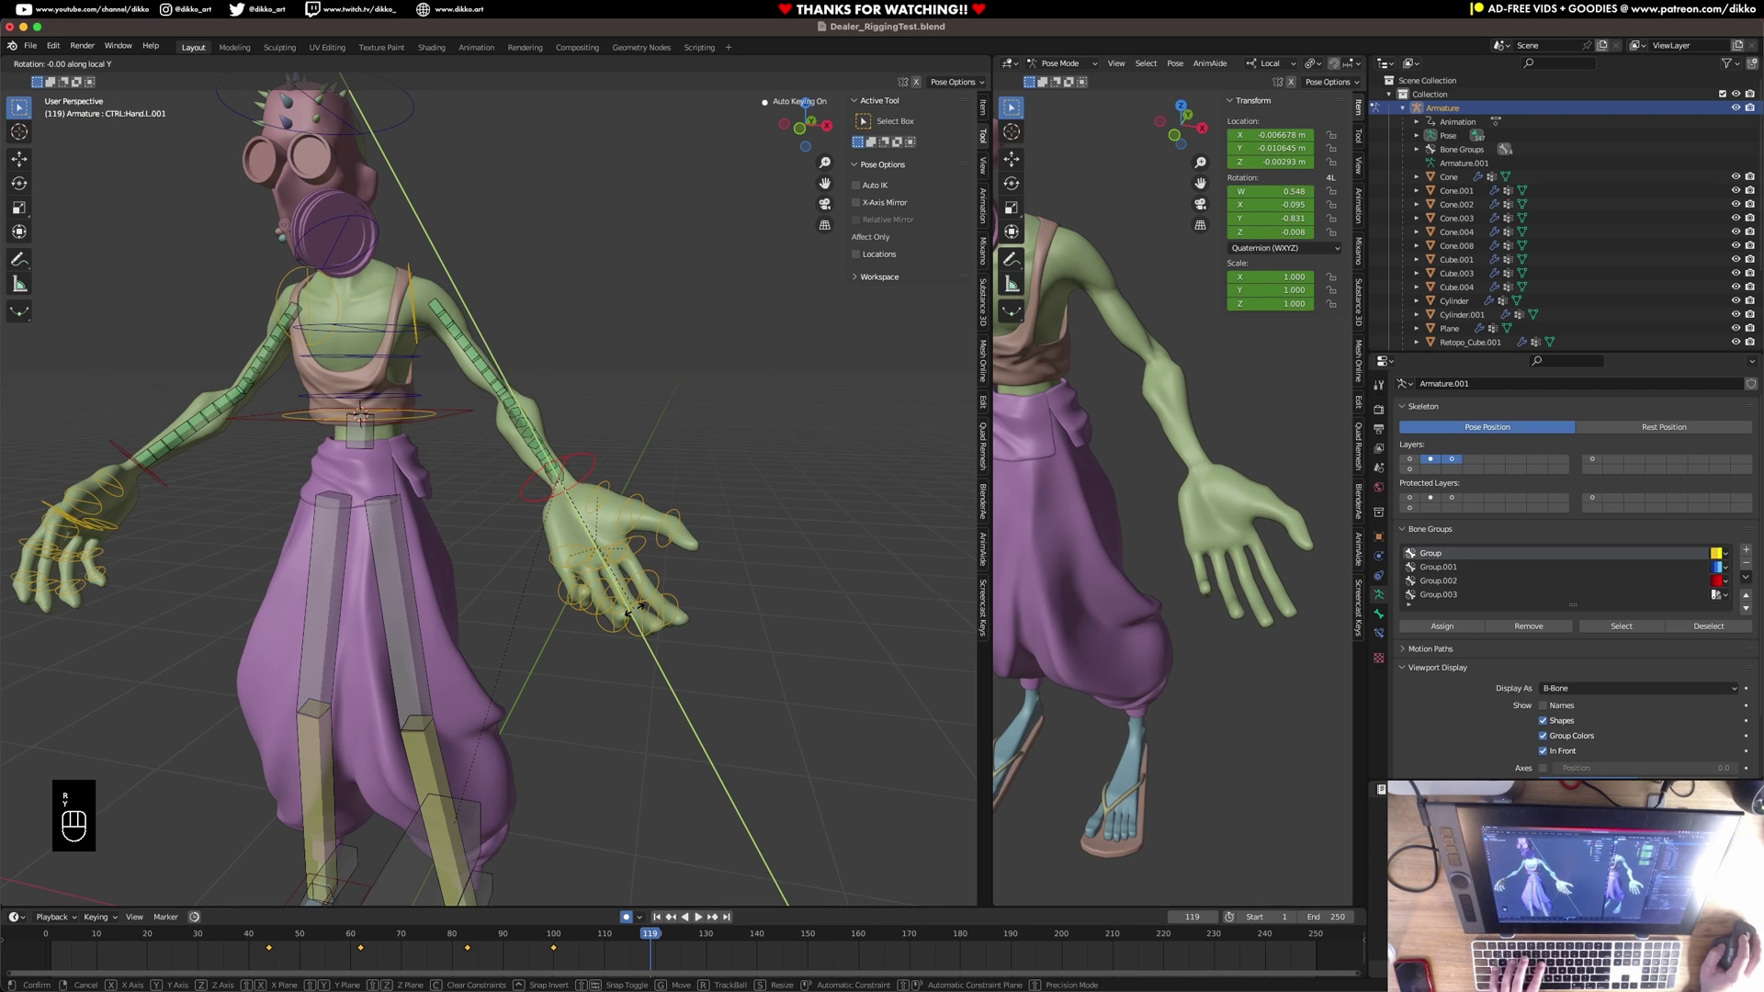
{"action": "left_click", "coordinate": [475, 494]}
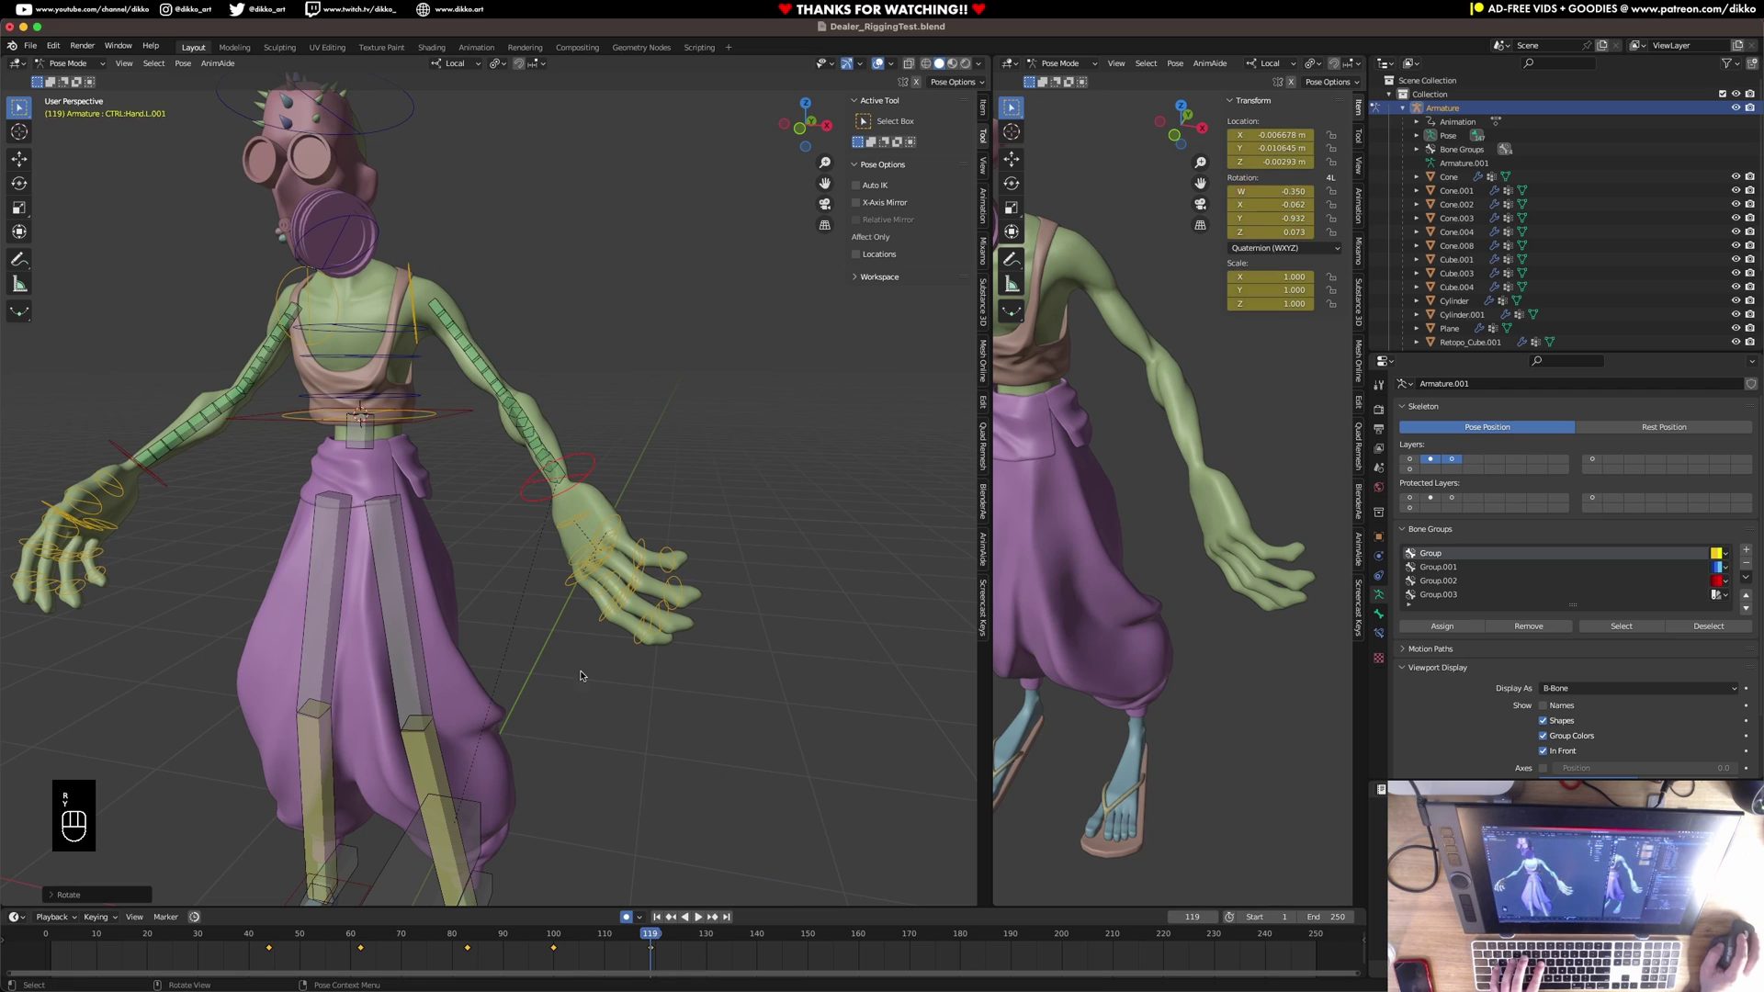
{"action": "left_click_drag", "start_coordinate": [676, 936], "coordinate": [741, 936]}
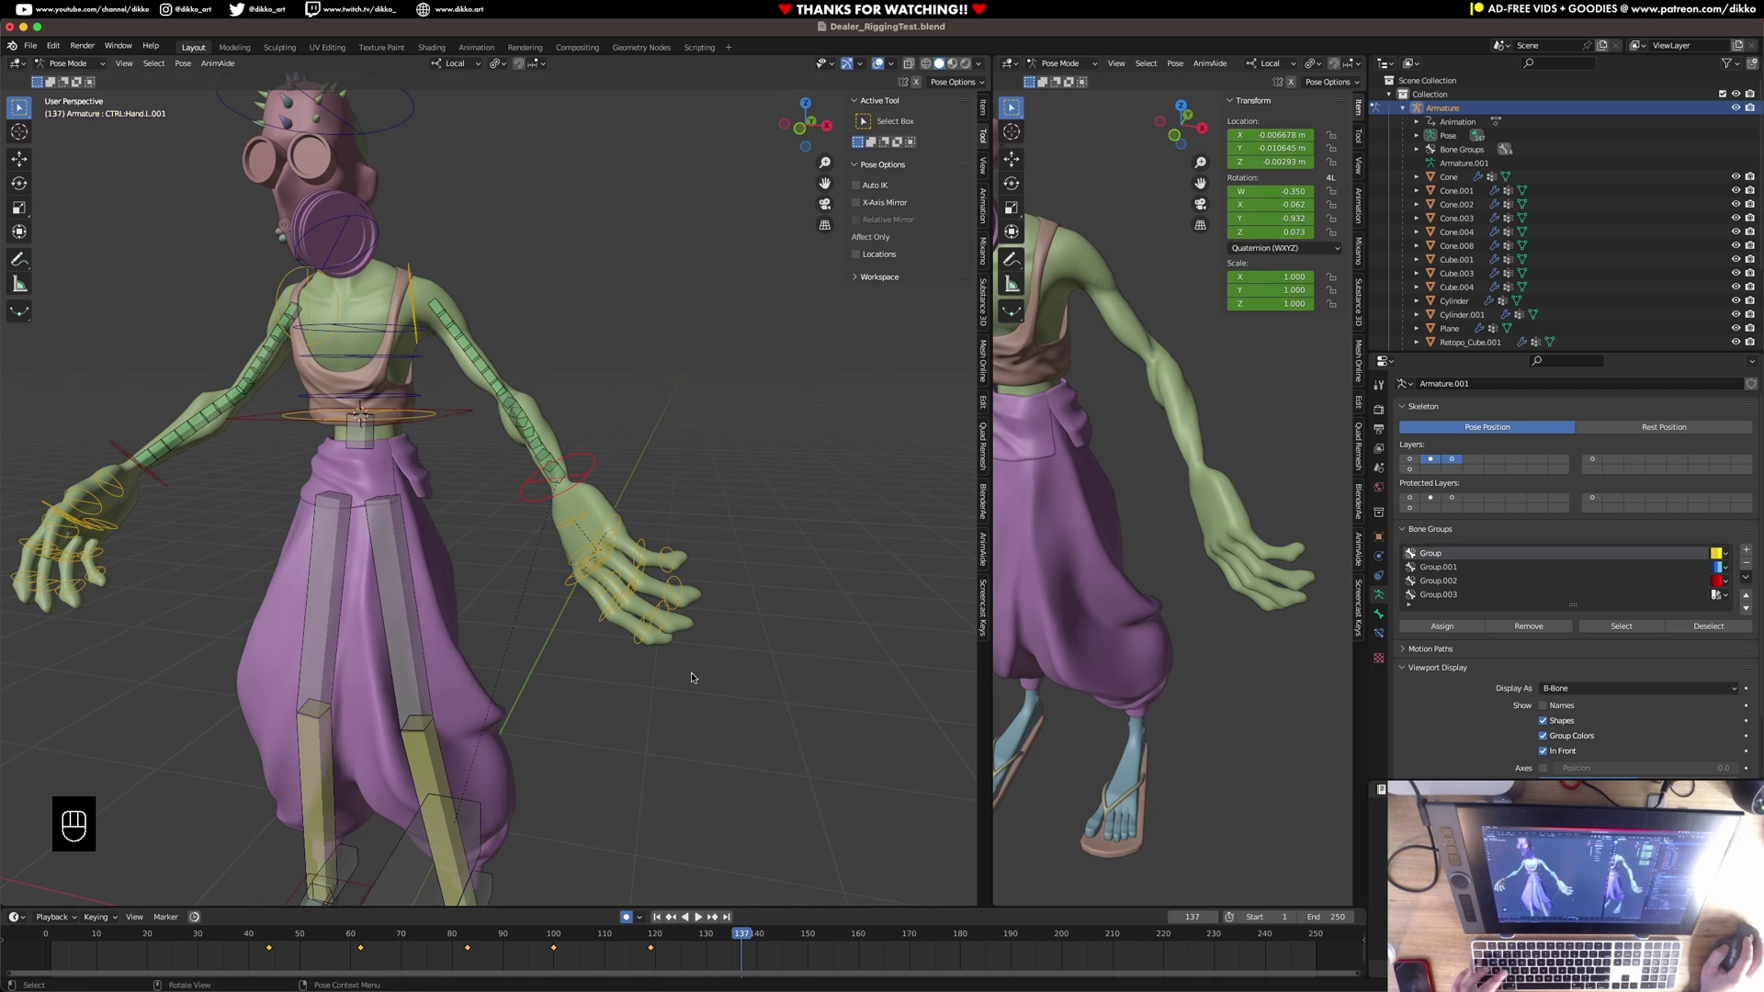
{"action": "key", "text": "alt+r"}
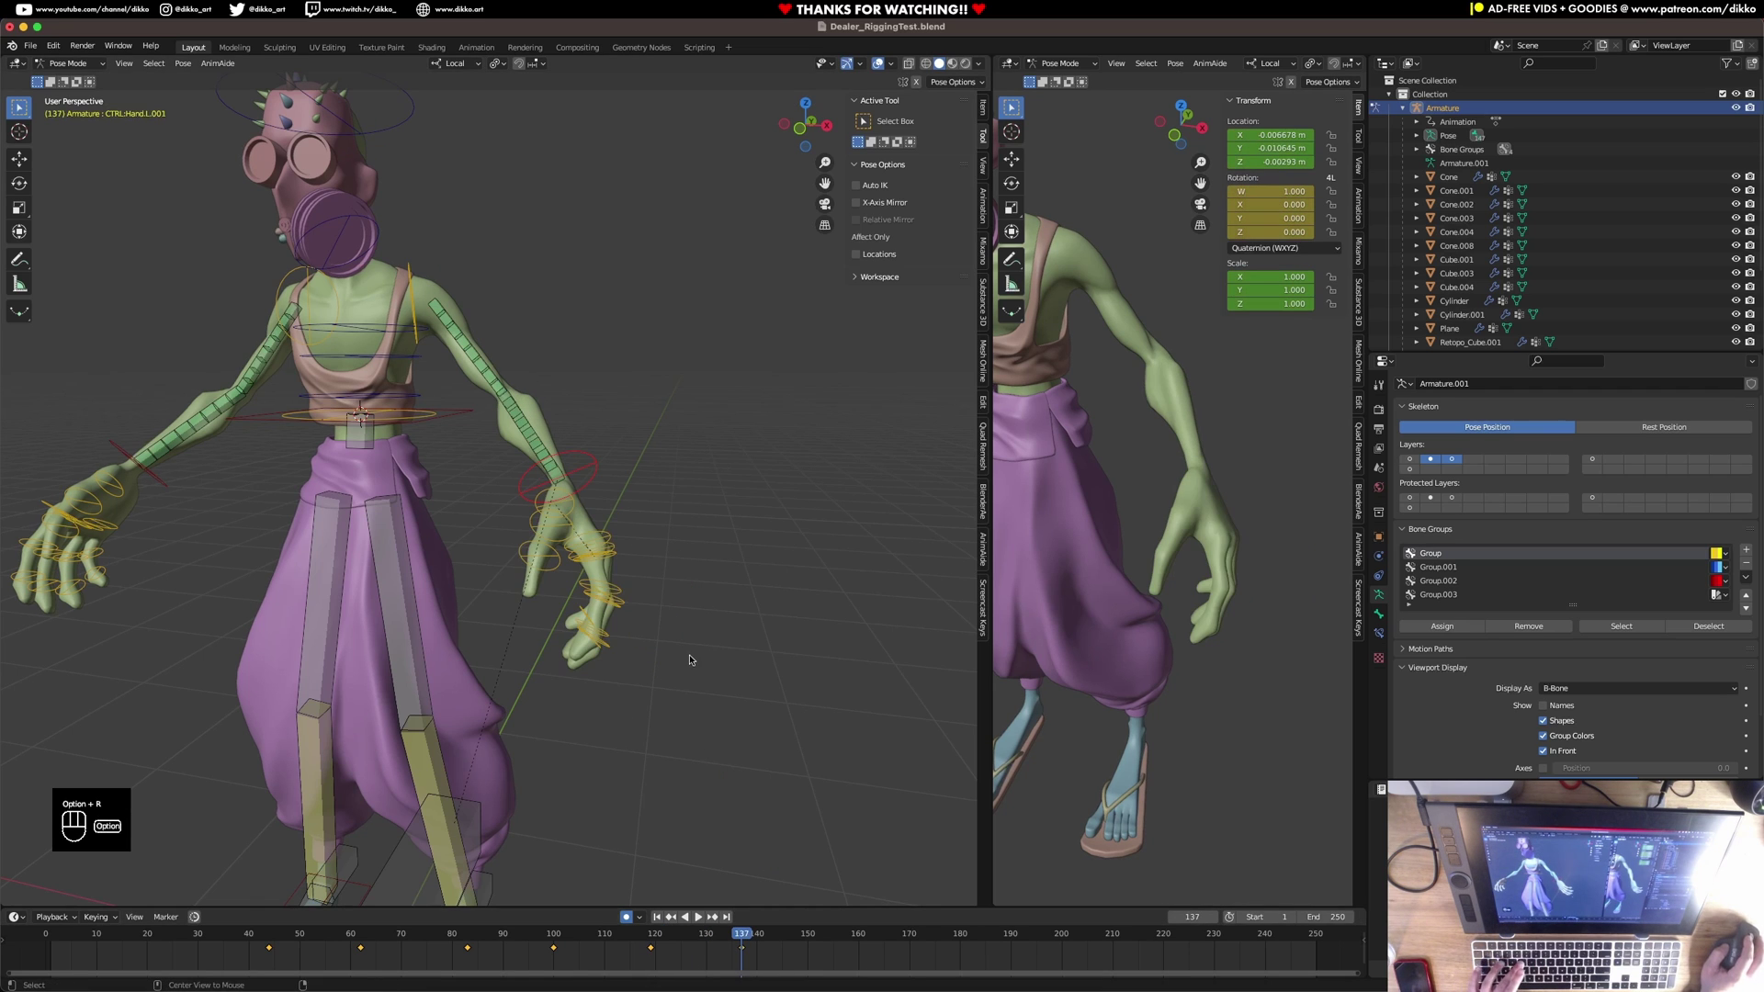
Play the animation from the start, and scrub to frame 111 to check the hand's rotation between keyframes.
{"action": "left_click", "coordinate": [50, 941]}
{"action": "key", "text": "space"}
{"action": "key", "text": "space"}
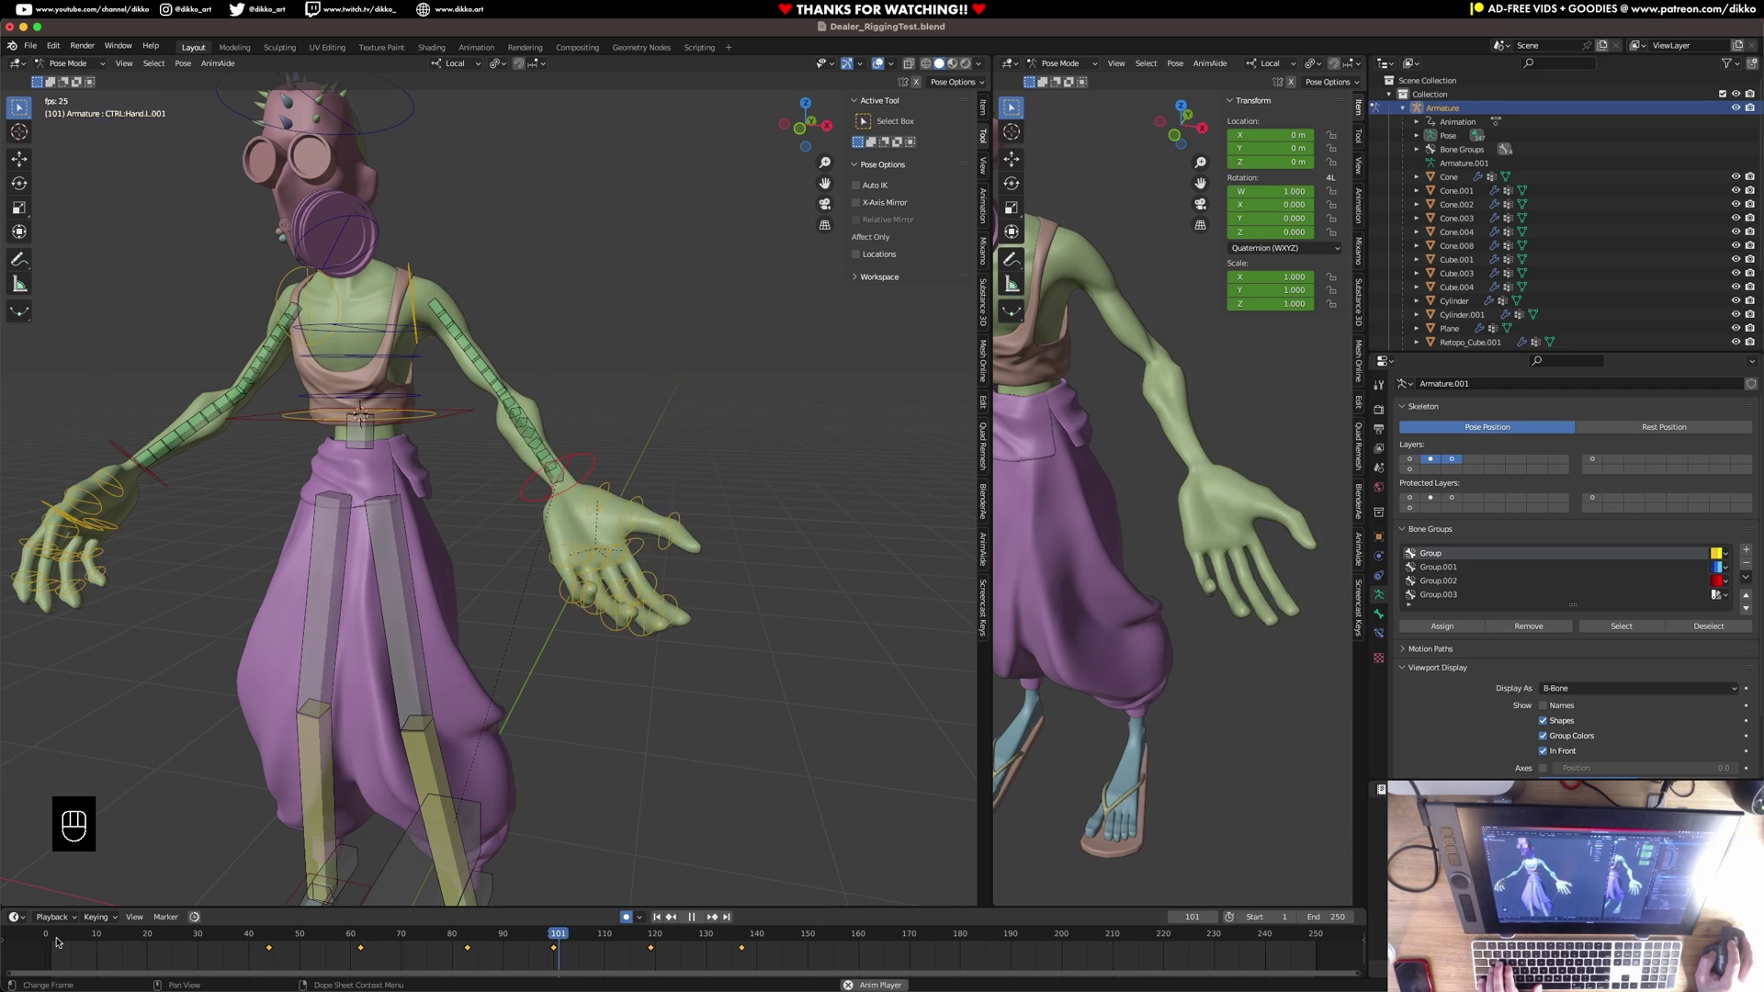
{"action": "key", "text": "space"}
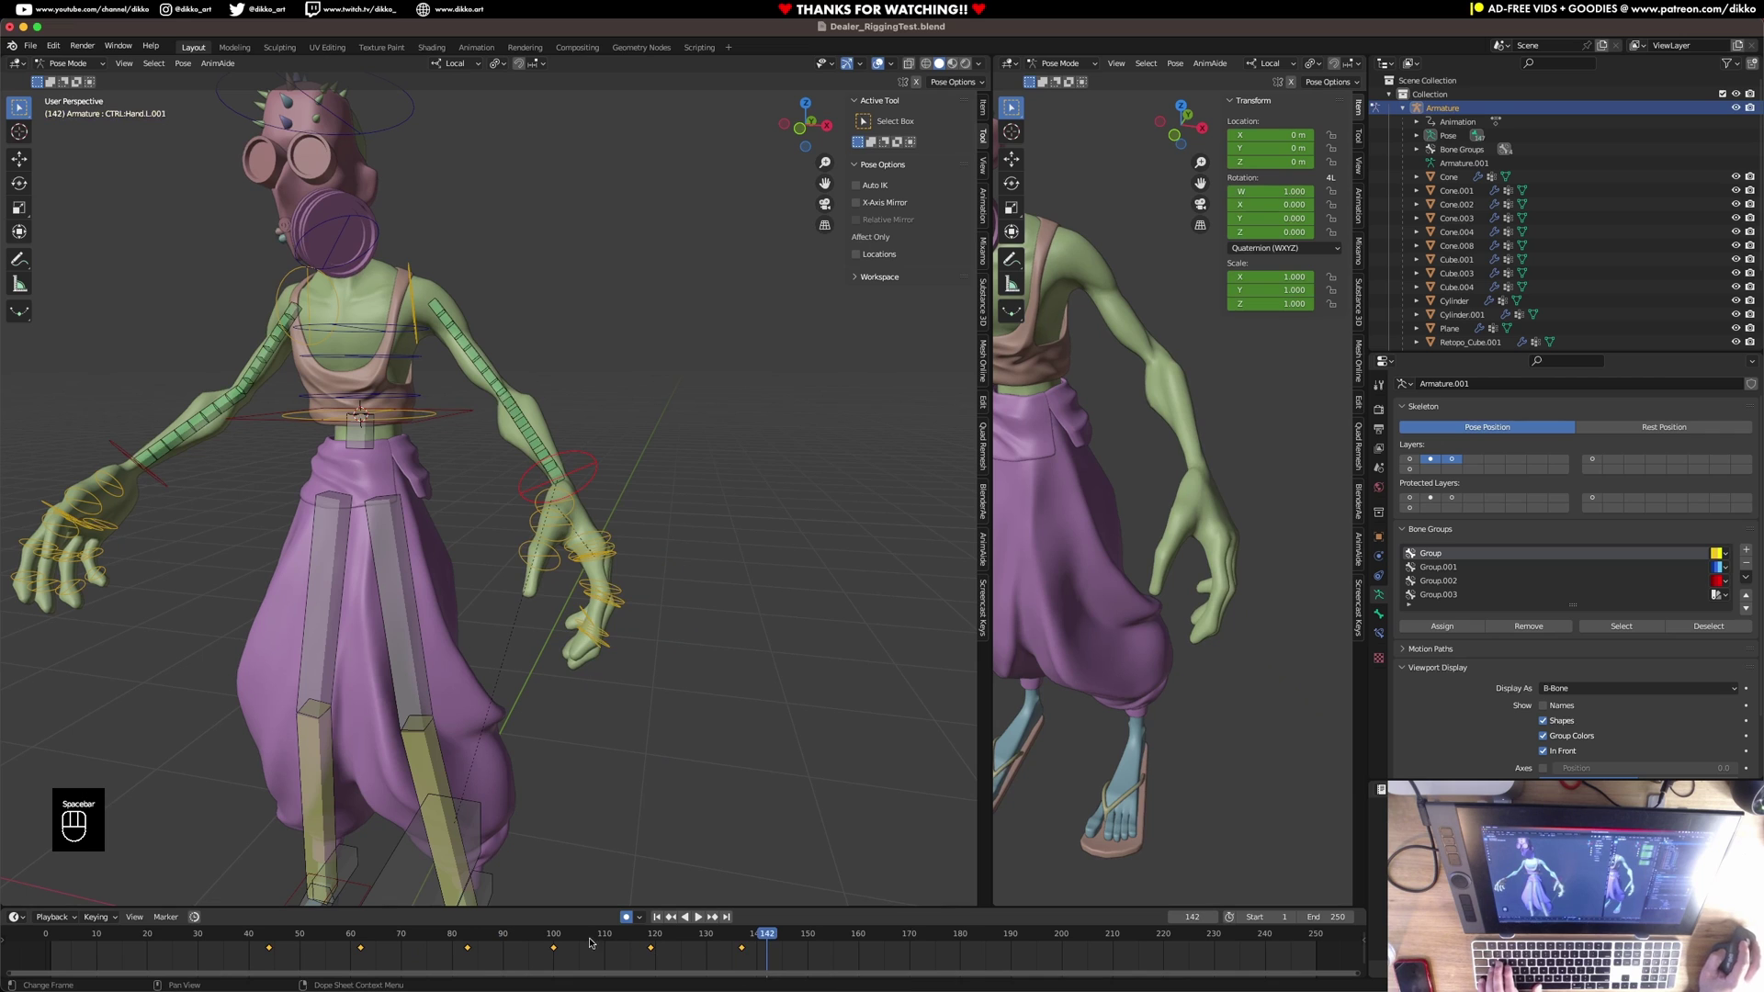
{"action": "mouse_move", "coordinate": [593, 942]}
{"action": "left_mouse_down"}
{"action": "mouse_move", "coordinate": [622, 940]}
{"action": "mouse_move", "coordinate": [556, 942]}
{"action": "mouse_move", "coordinate": [643, 942]}
{"action": "mouse_move", "coordinate": [610, 941]}
{"action": "left_mouse_up"}
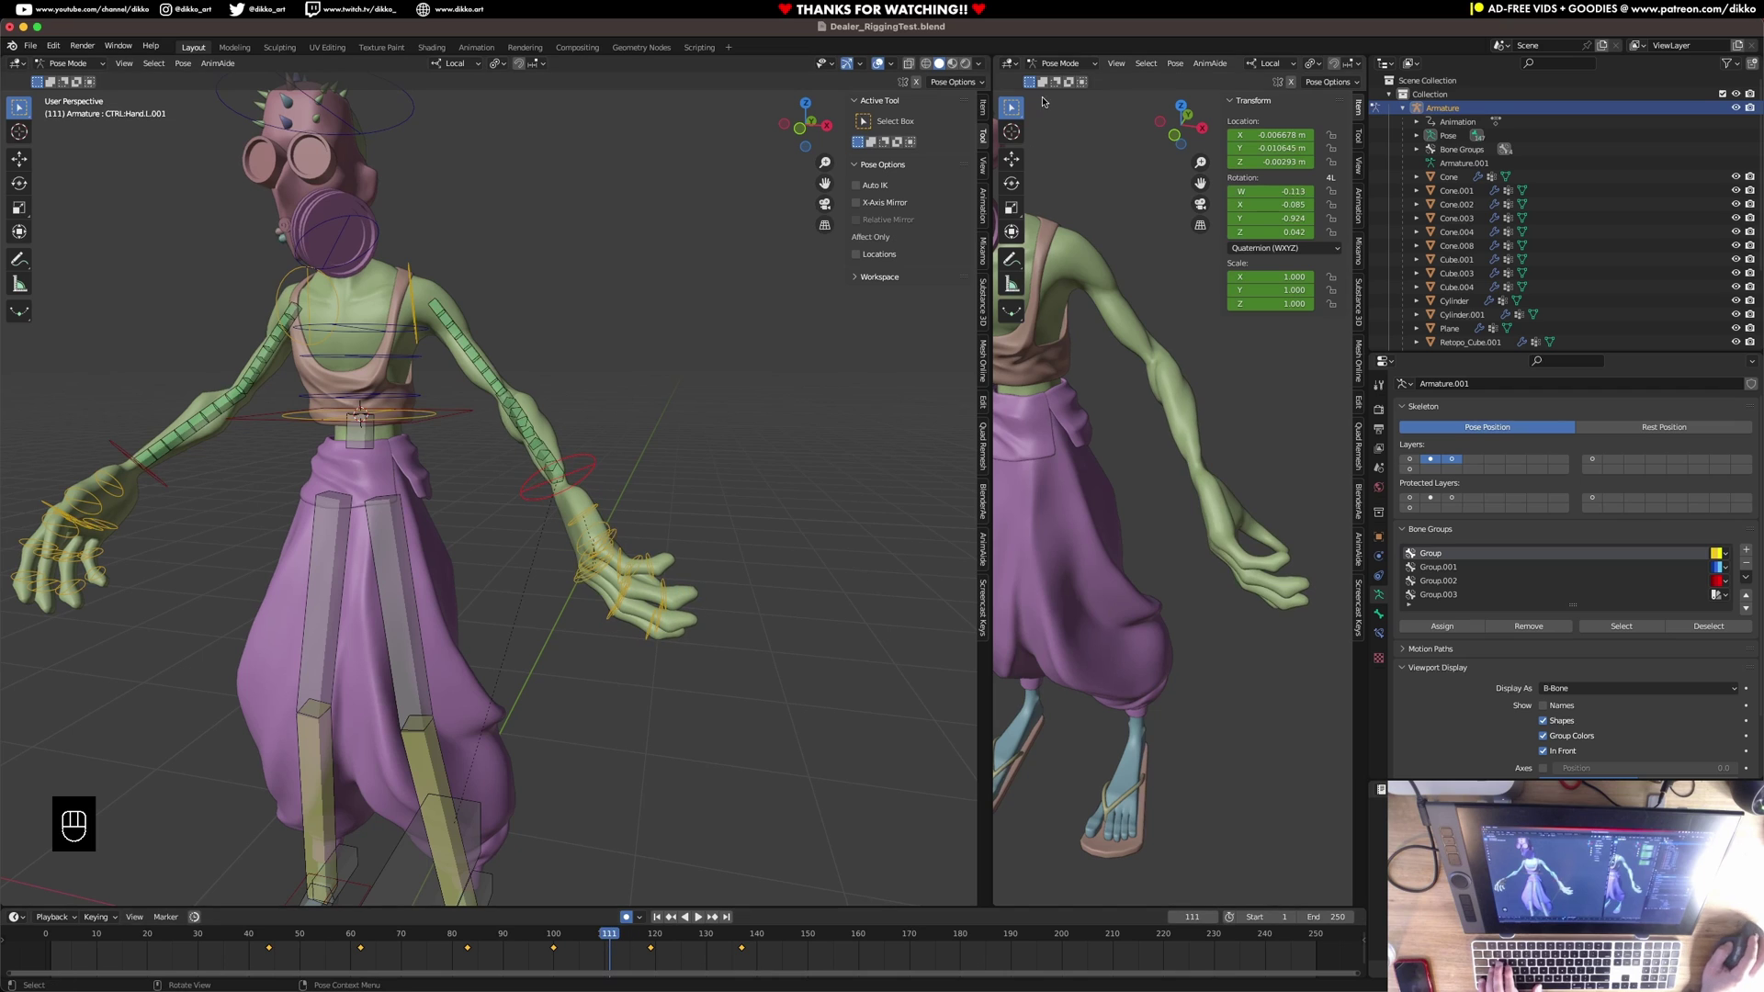
Show the left hand control's transform values and convert its rotation mode from Quaternion to XYZ Euler in the current action.
{"action": "left_click", "coordinate": [986, 110]}
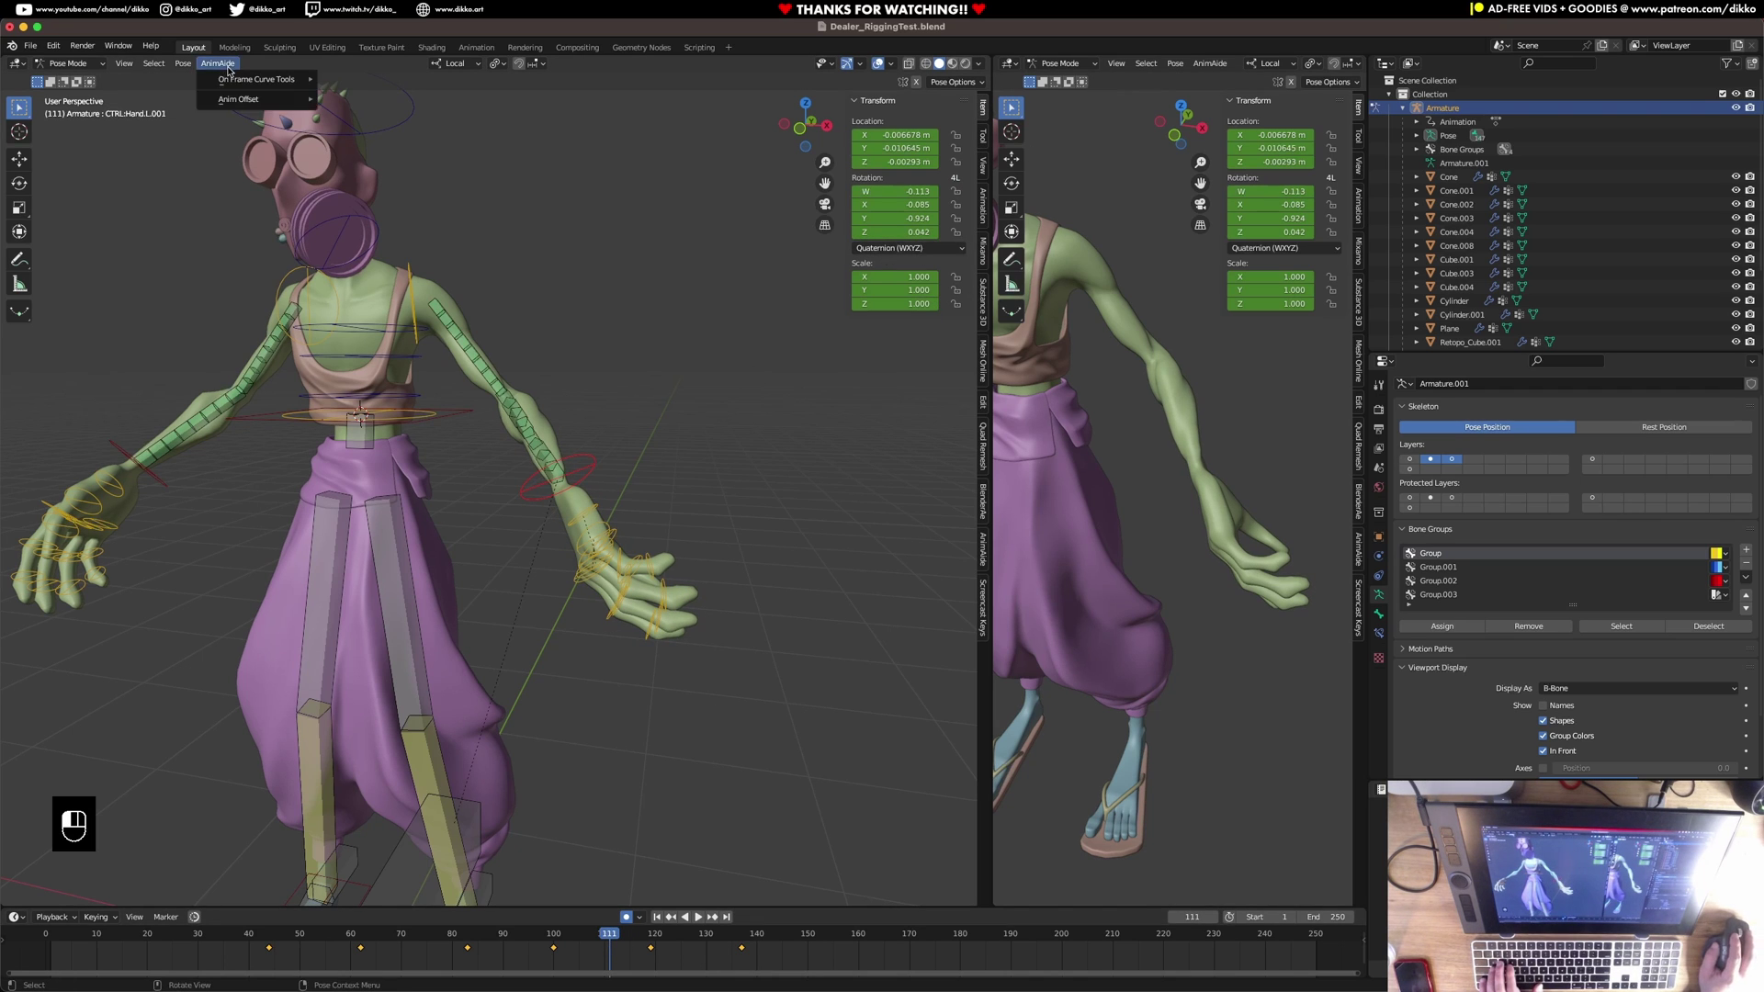
{"action": "left_click", "coordinate": [187, 64]}
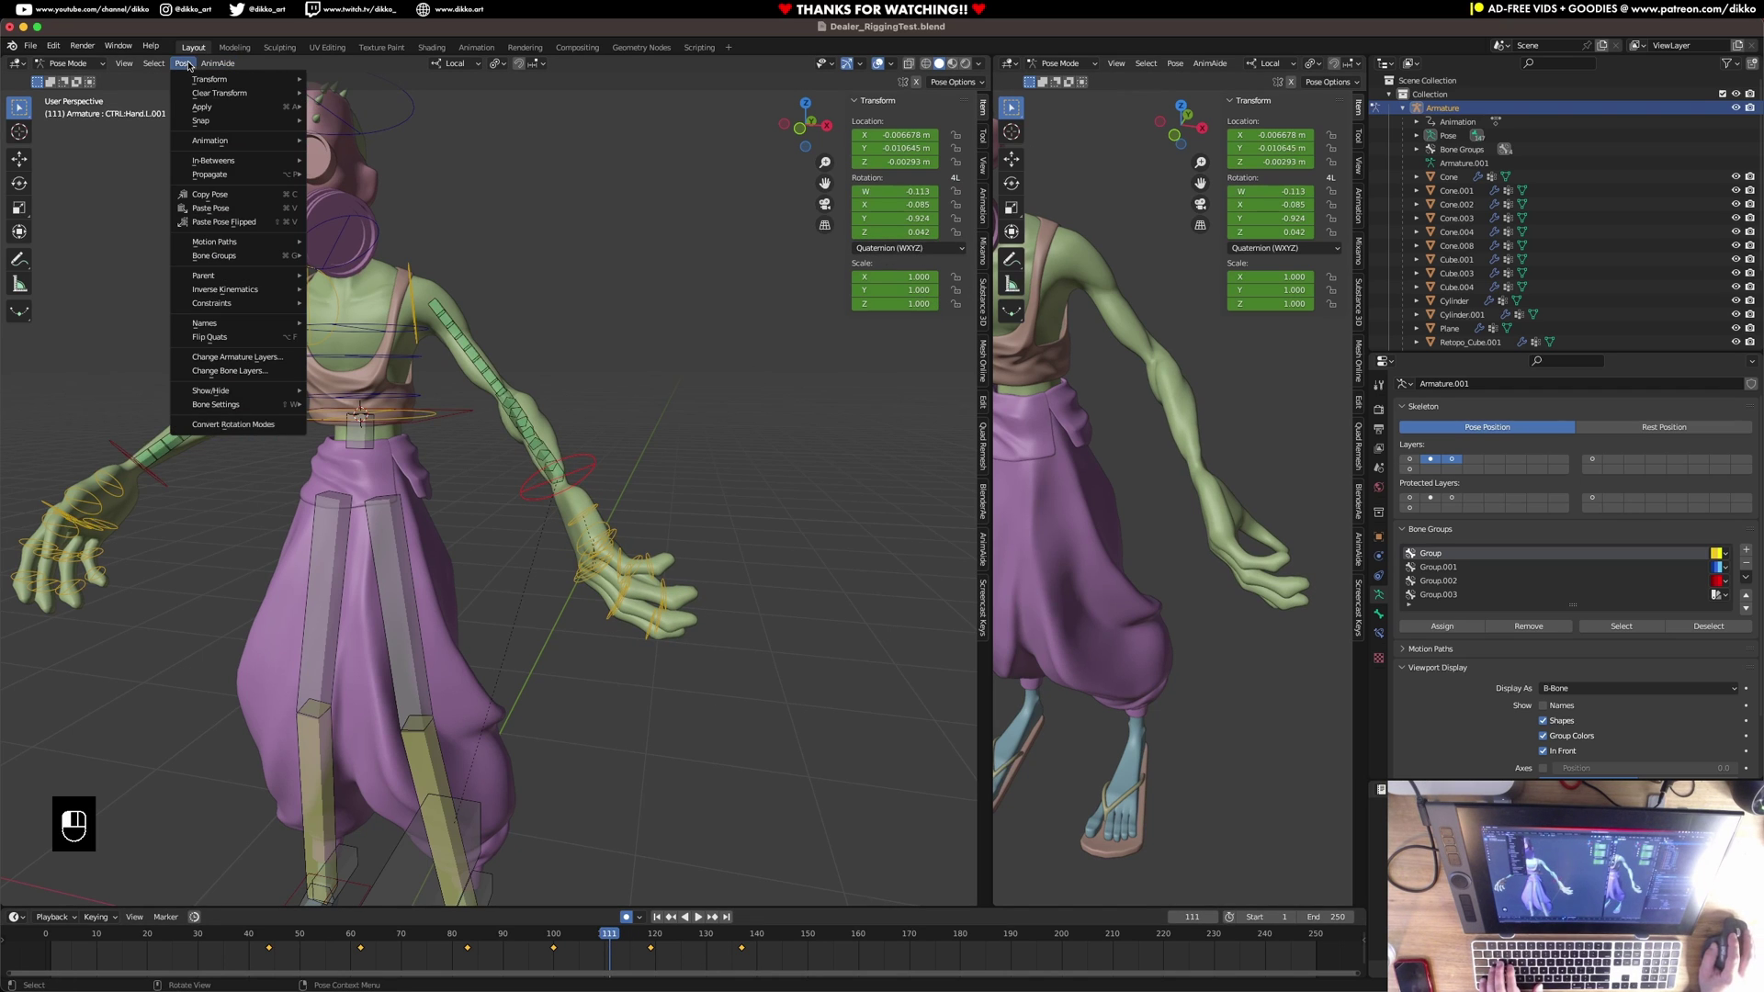
{"action": "left_click", "coordinate": [234, 425]}
{"action": "left_click", "coordinate": [294, 499]}
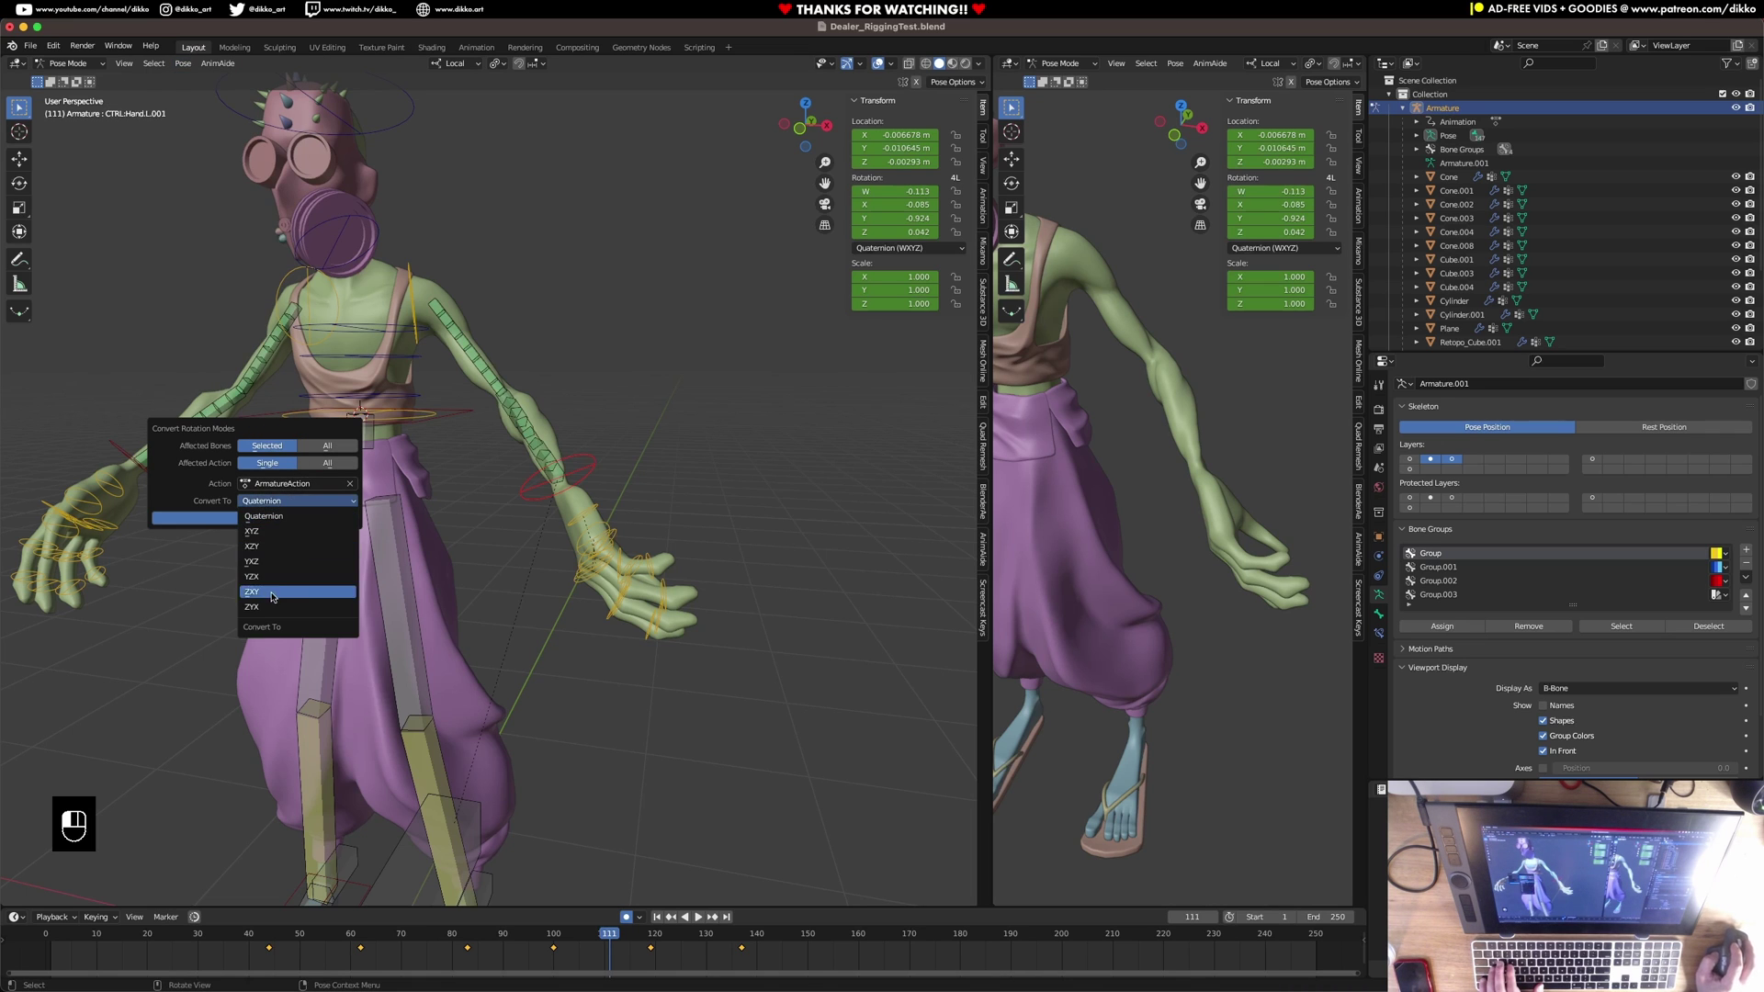
{"action": "left_click", "coordinate": [280, 531]}
{"action": "left_click", "coordinate": [248, 520]}
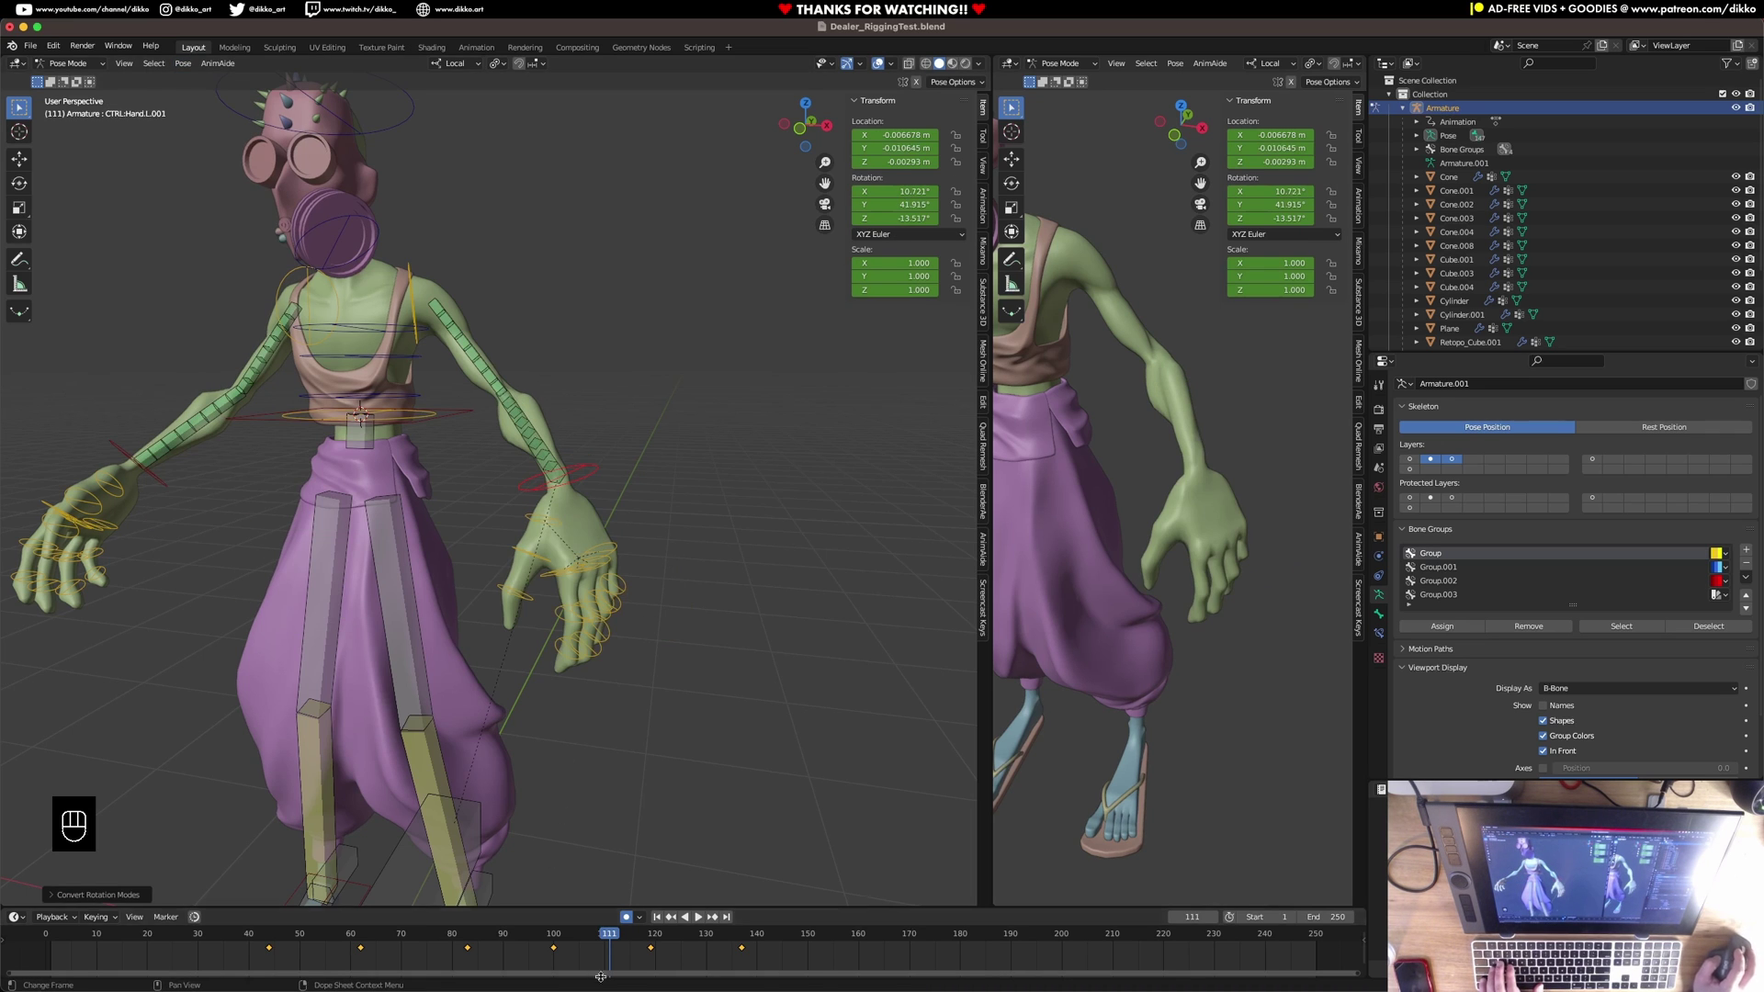
Scrub through the timeline and play back the animation to check the wrist twist with Euler rotation.
{"action": "key", "text": "space"}
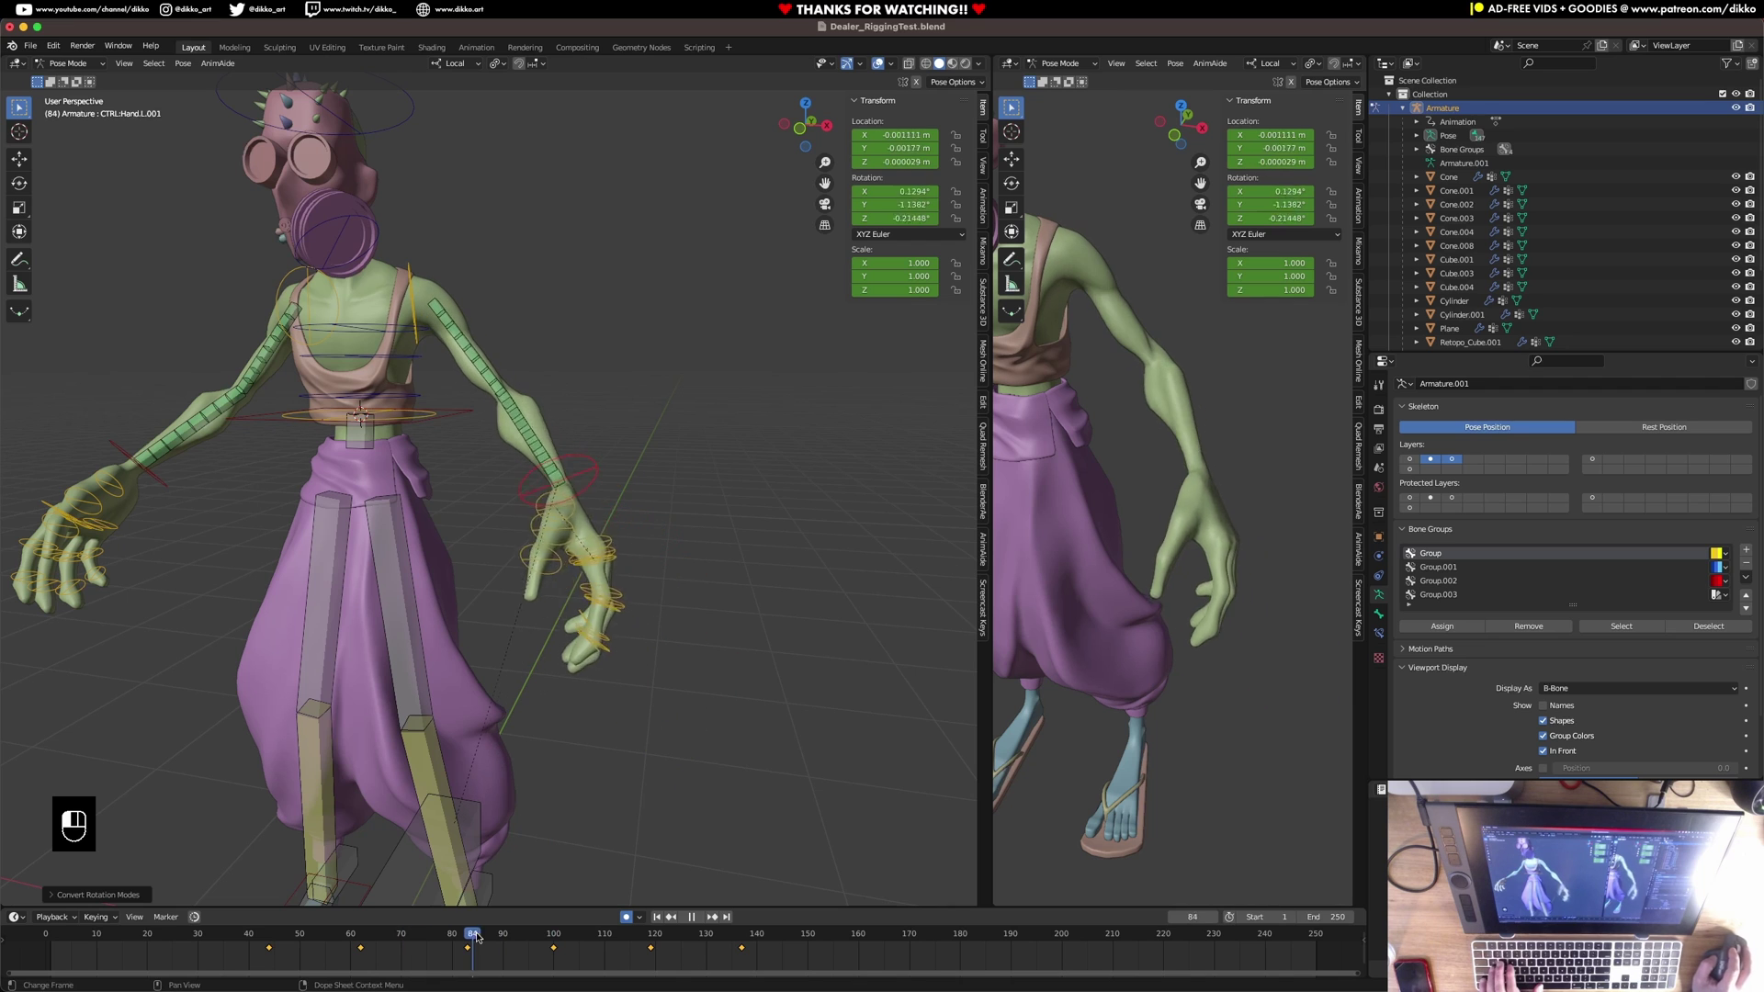
{"action": "left_click_drag", "start_coordinate": [579, 926], "coordinate": [166, 934]}
{"action": "key", "text": "space"}
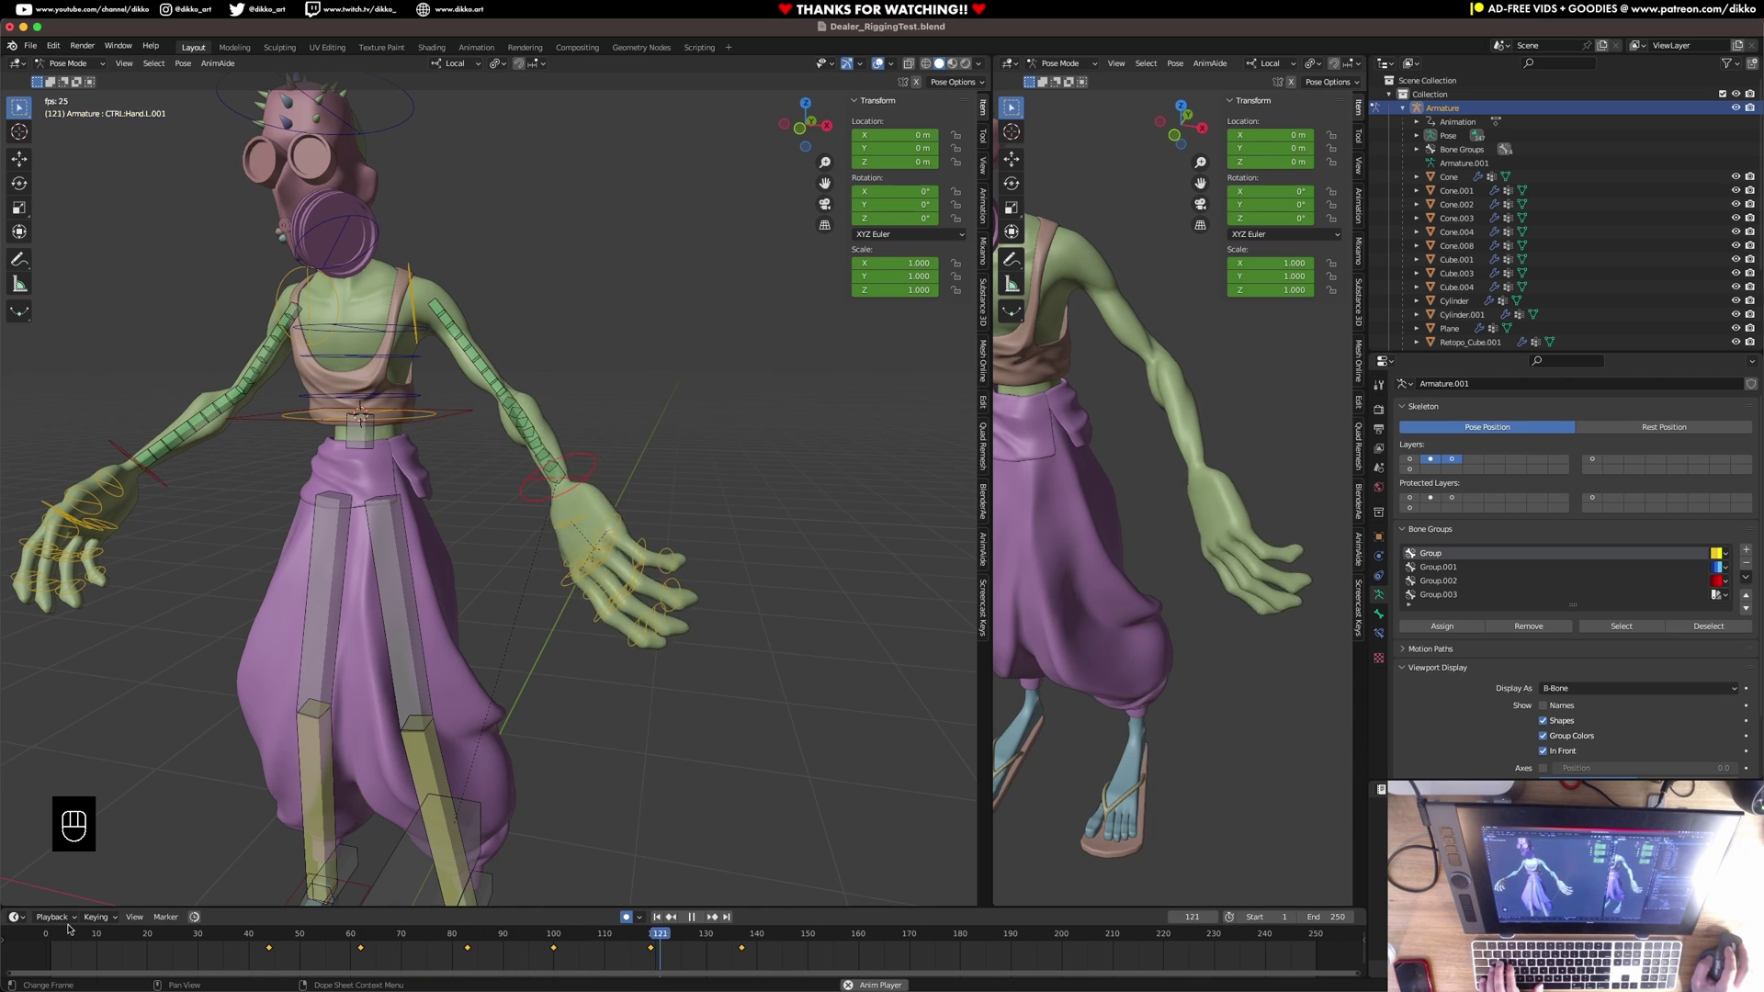
{"action": "key", "text": "space"}
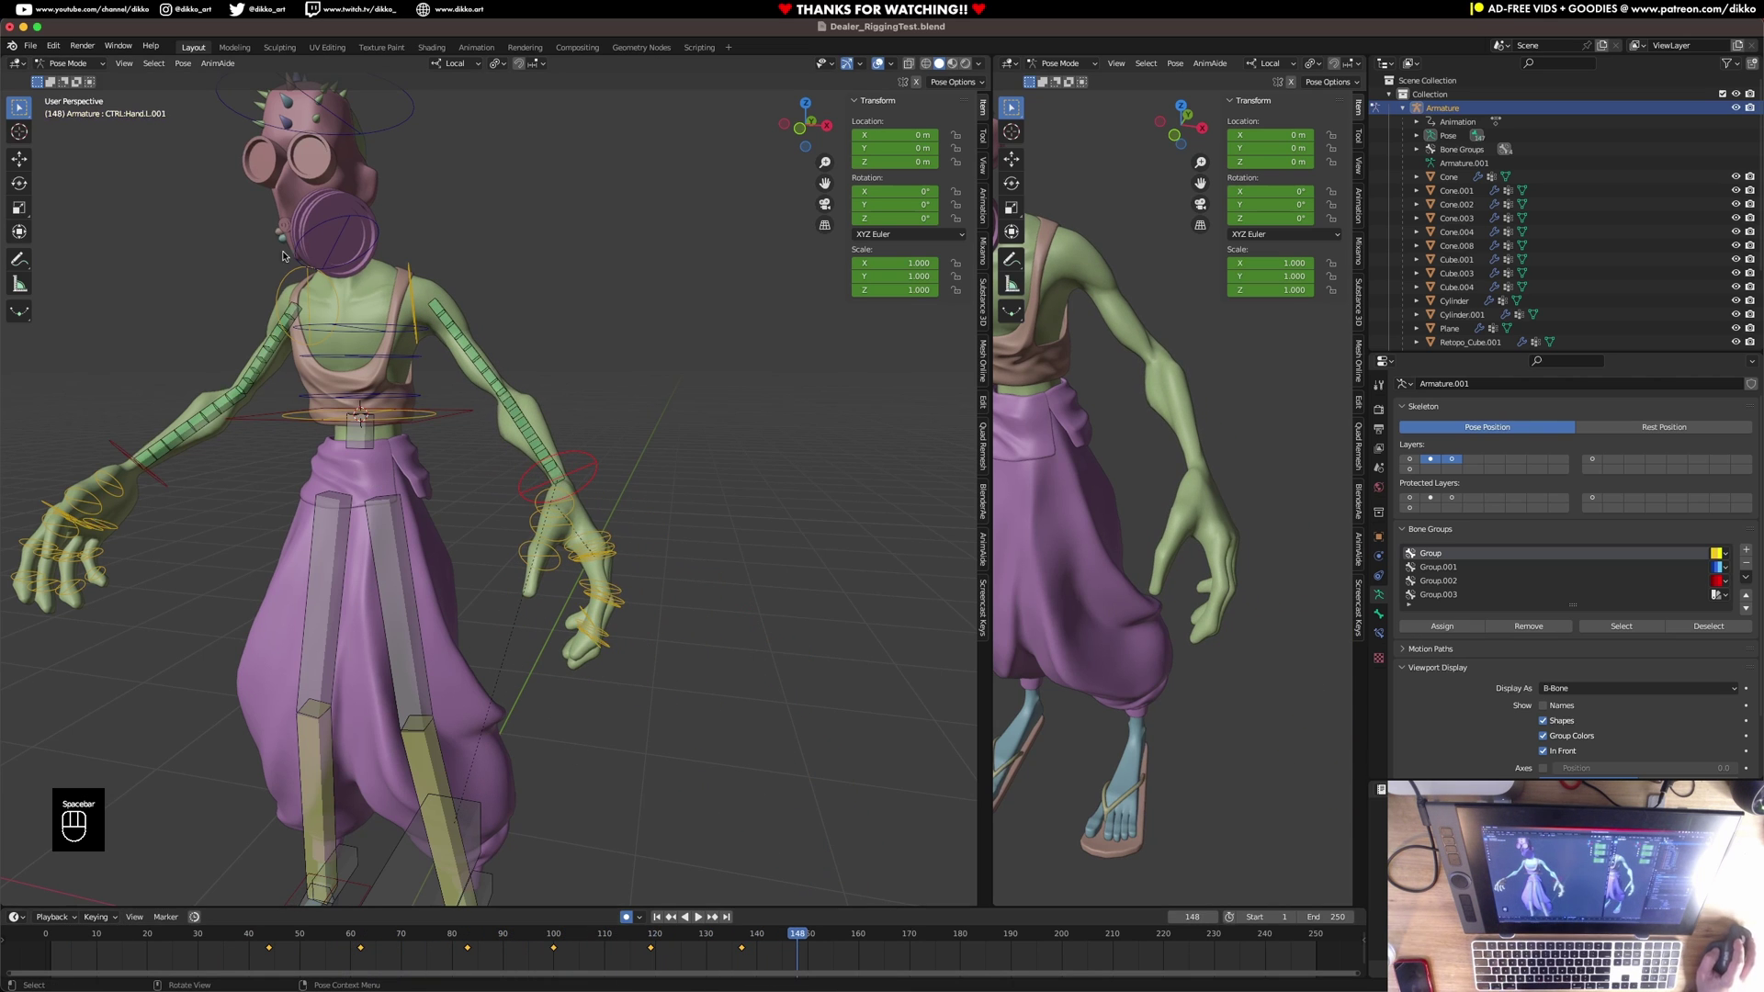
Switch the armature to Object Mode, select all objects and open the glTF 2.0 export dialog.
{"action": "key", "text": "ctrl+Tab"}
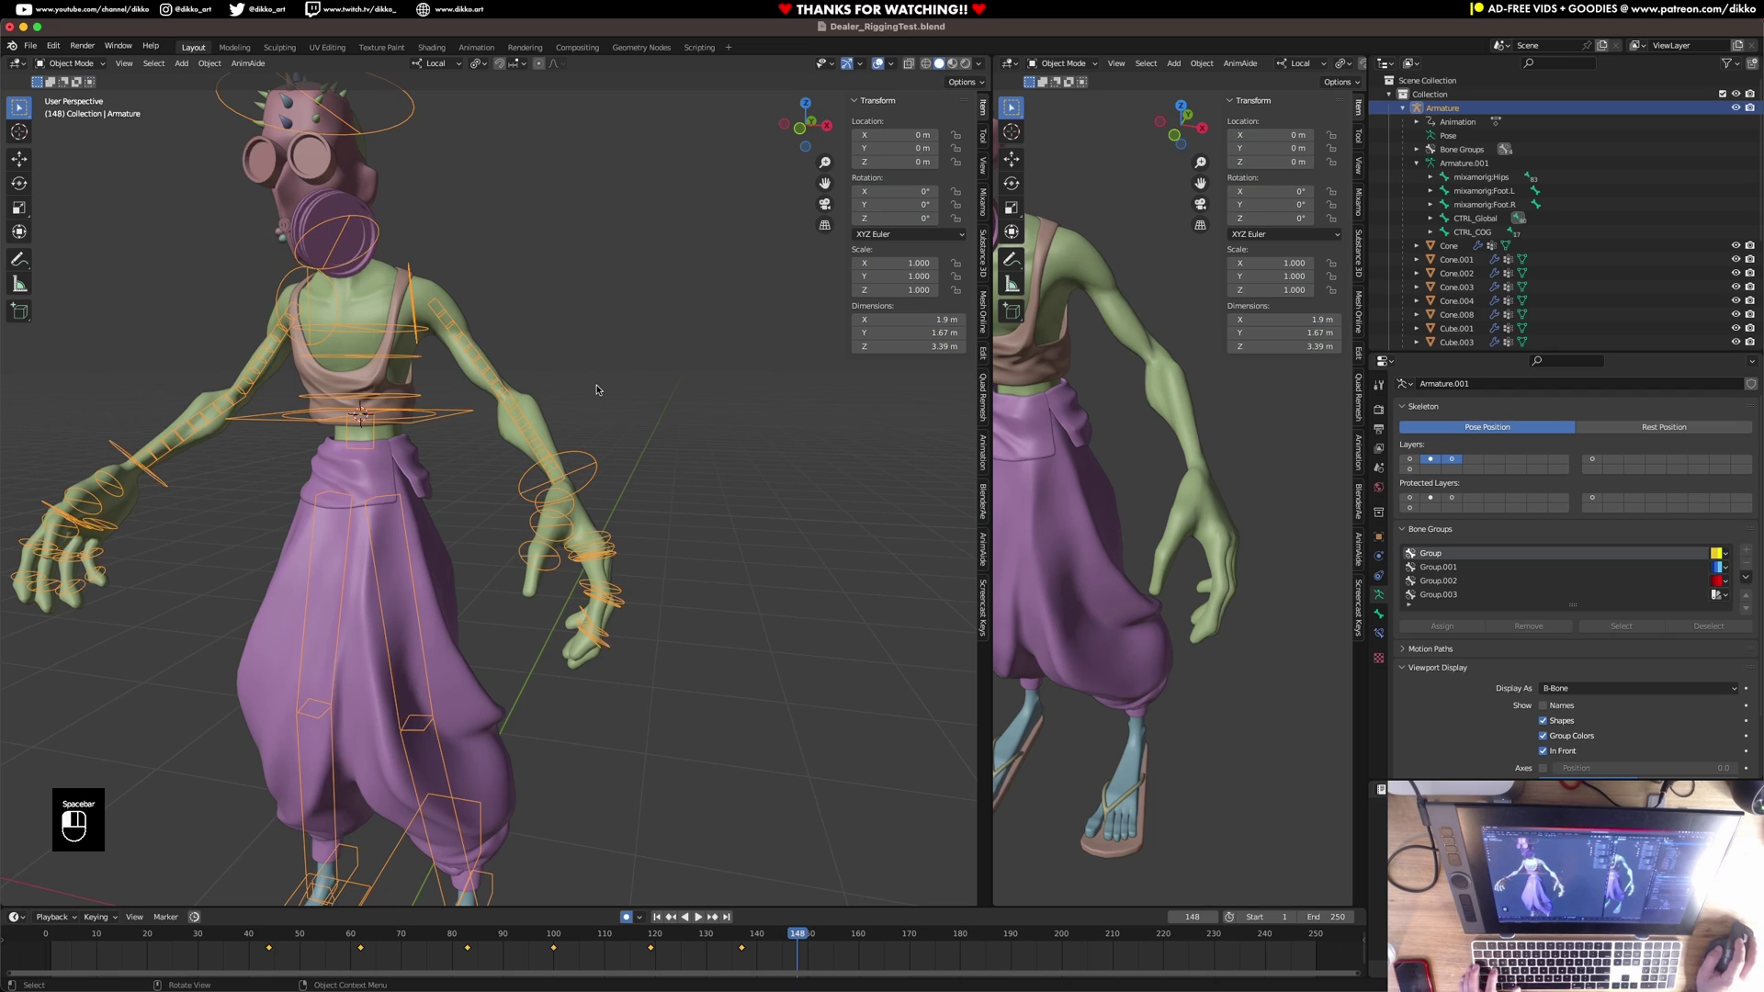
{"action": "key", "text": "a"}
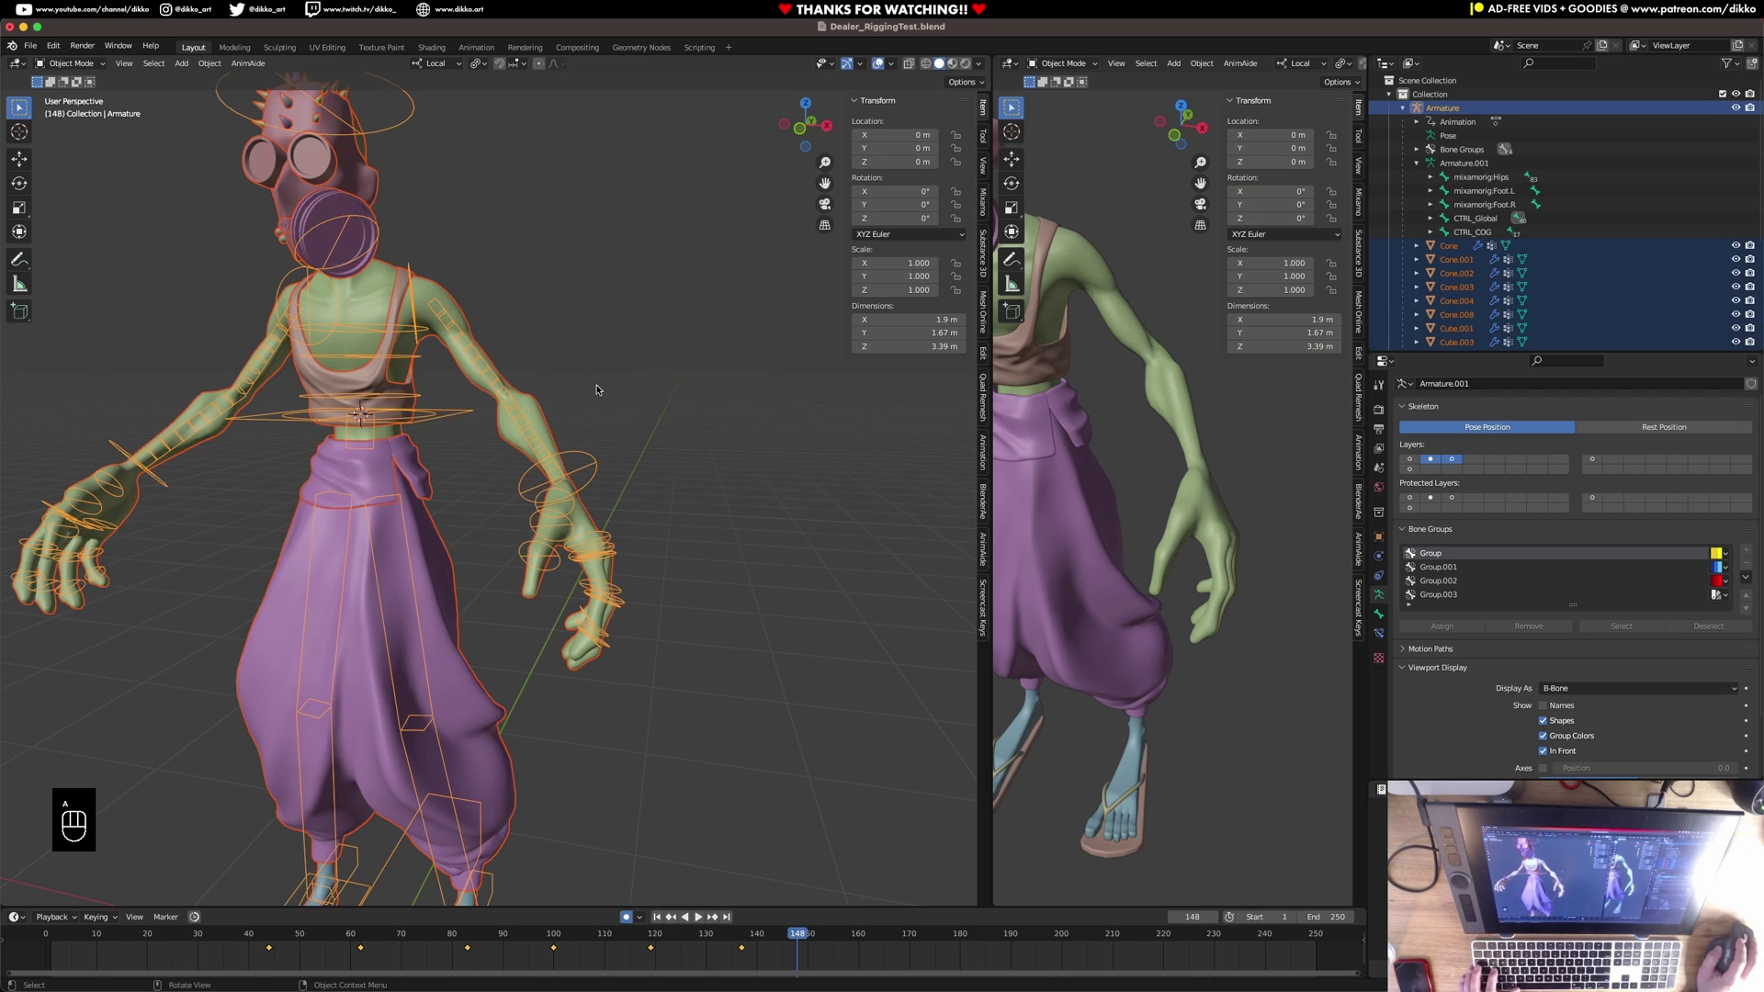
{"action": "left_click", "coordinate": [35, 48]}
{"action": "mouse_move", "coordinate": [55, 245]}
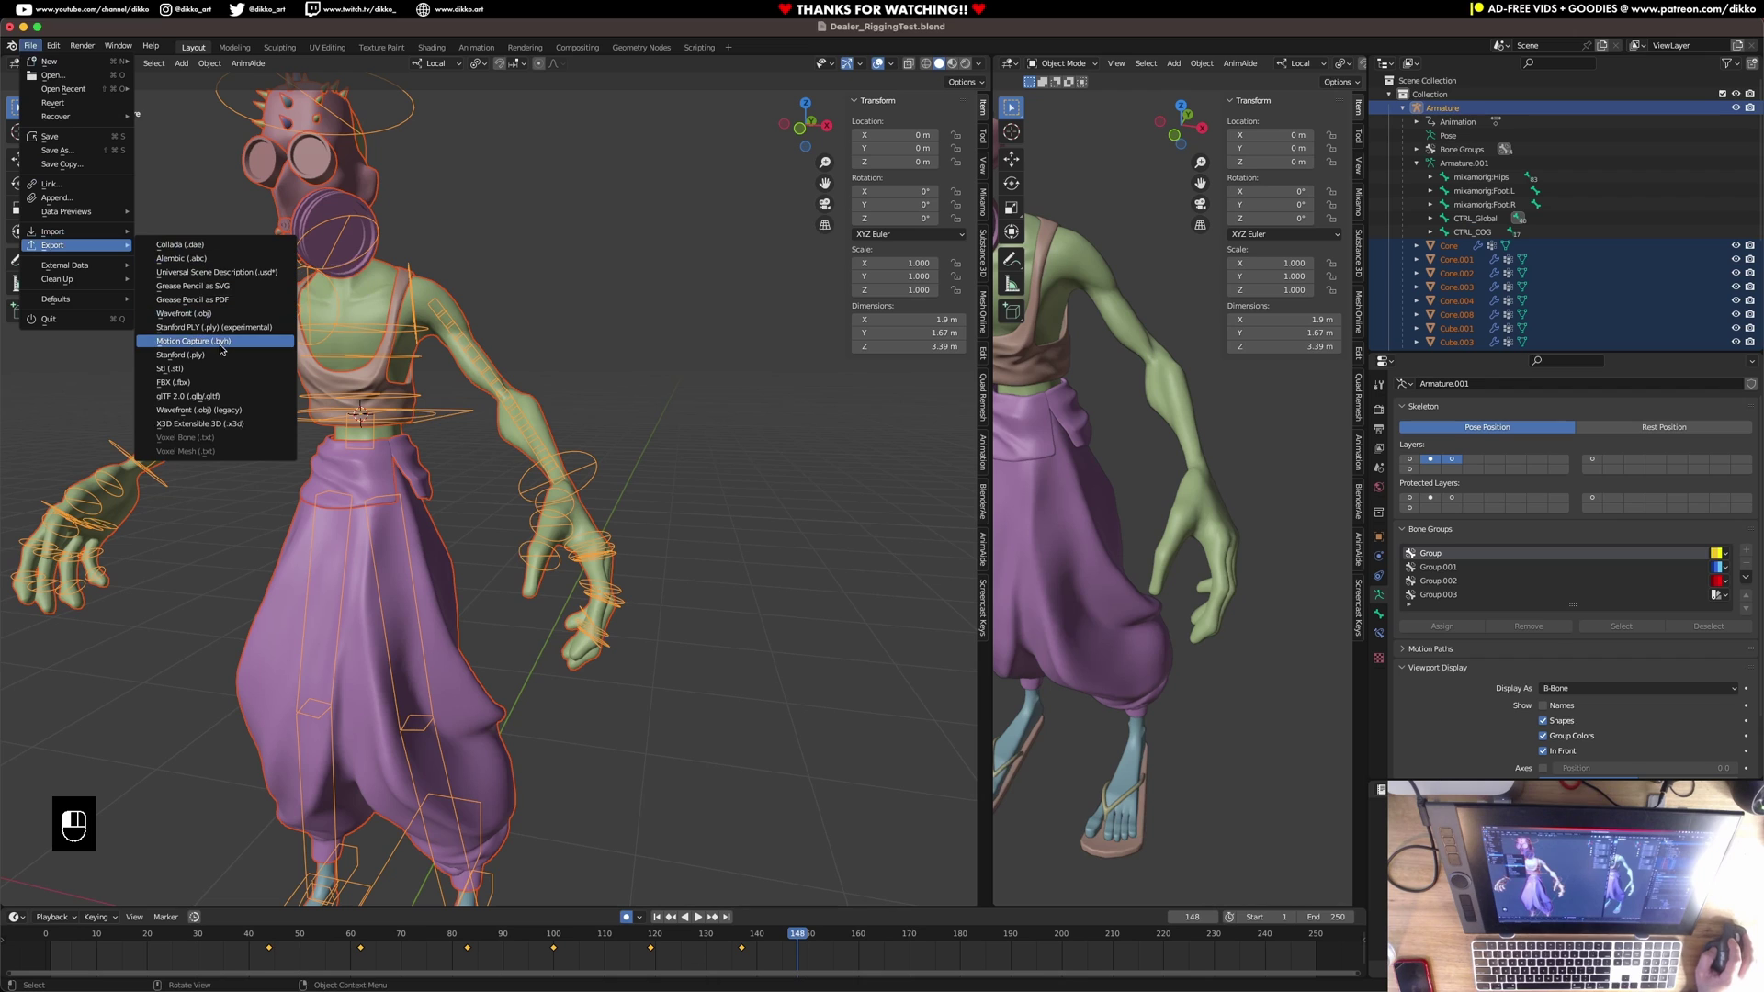
{"action": "left_click", "coordinate": [223, 396]}
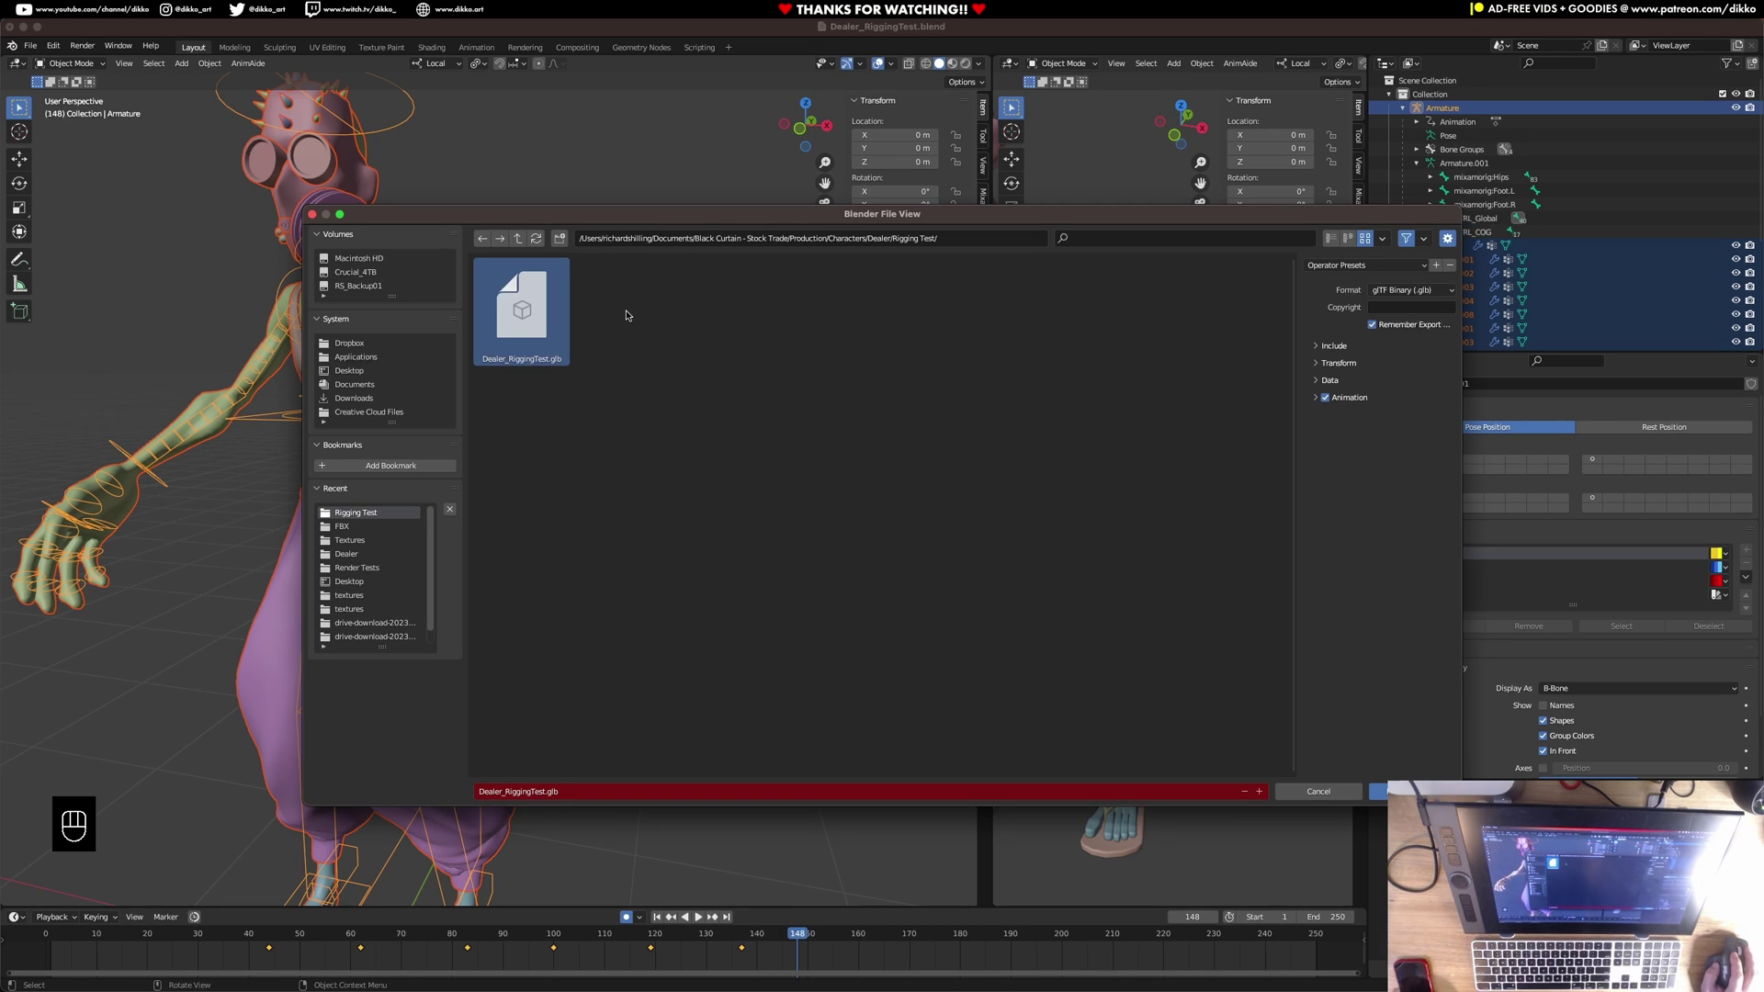
Expand the Include, Animation and Armature export options, and enlarge the export dialog and its options area to read them in full.
{"action": "left_click", "coordinate": [1316, 398]}
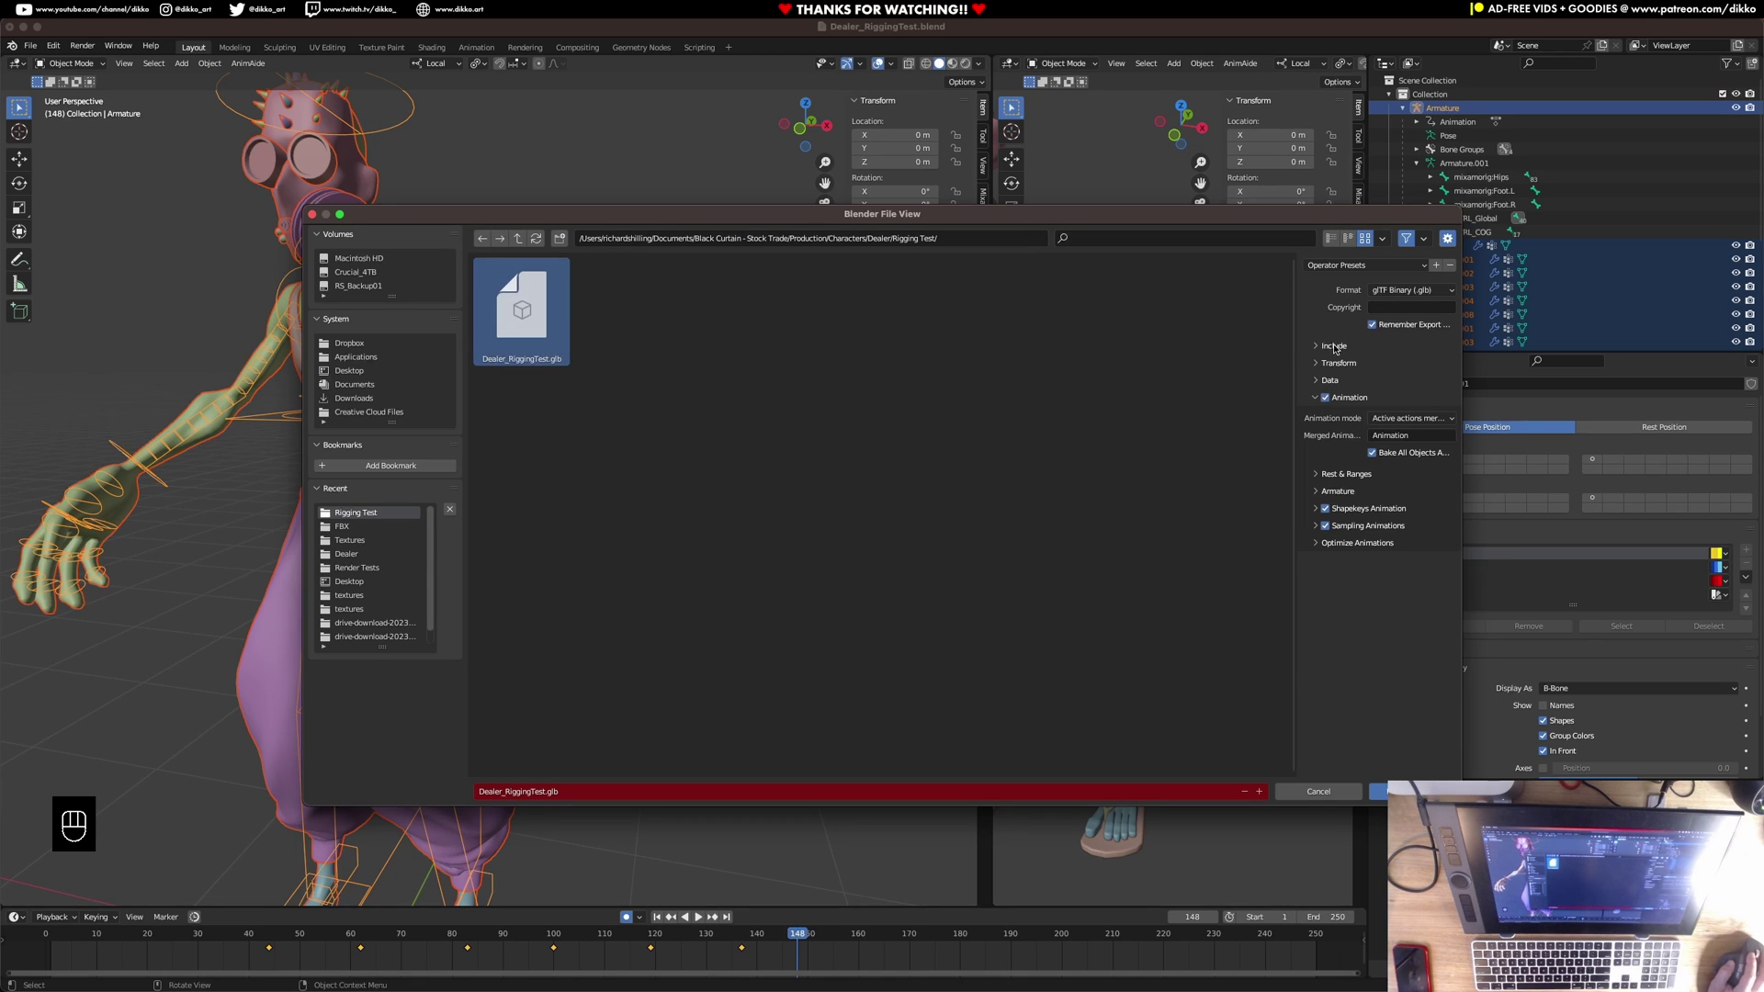
{"action": "left_click", "coordinate": [1334, 346]}
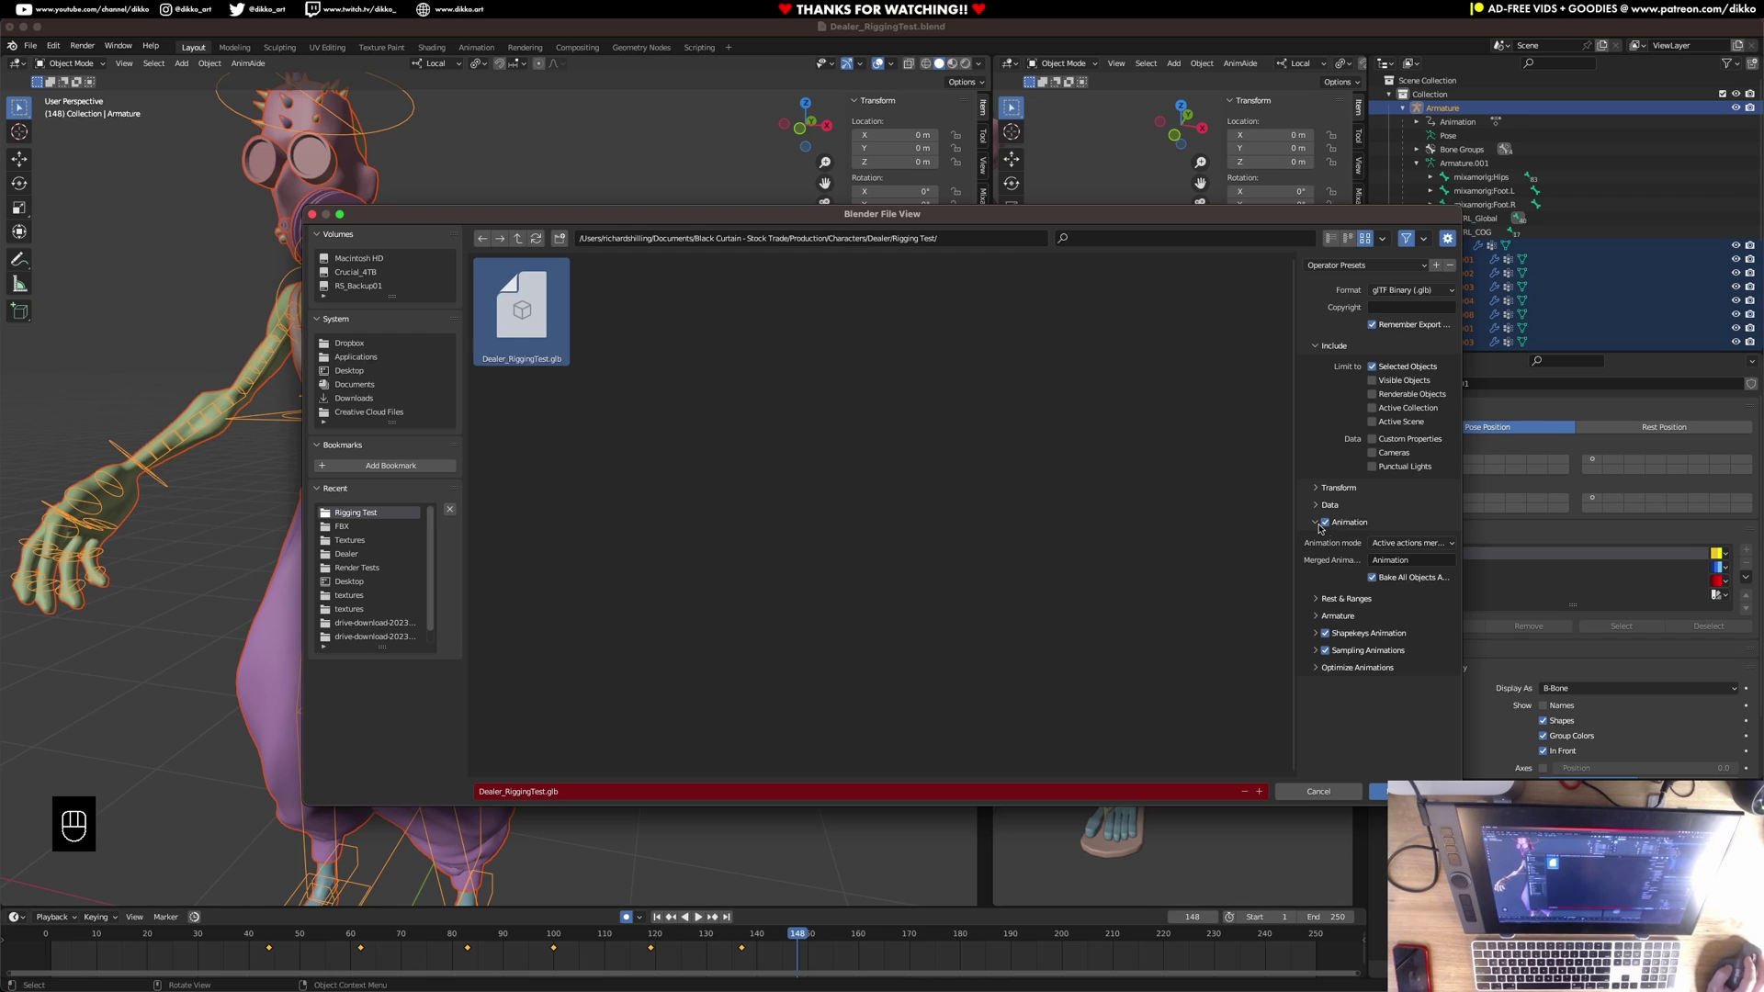
{"action": "left_click", "coordinate": [1392, 543]}
{"action": "left_click", "coordinate": [1394, 546]}
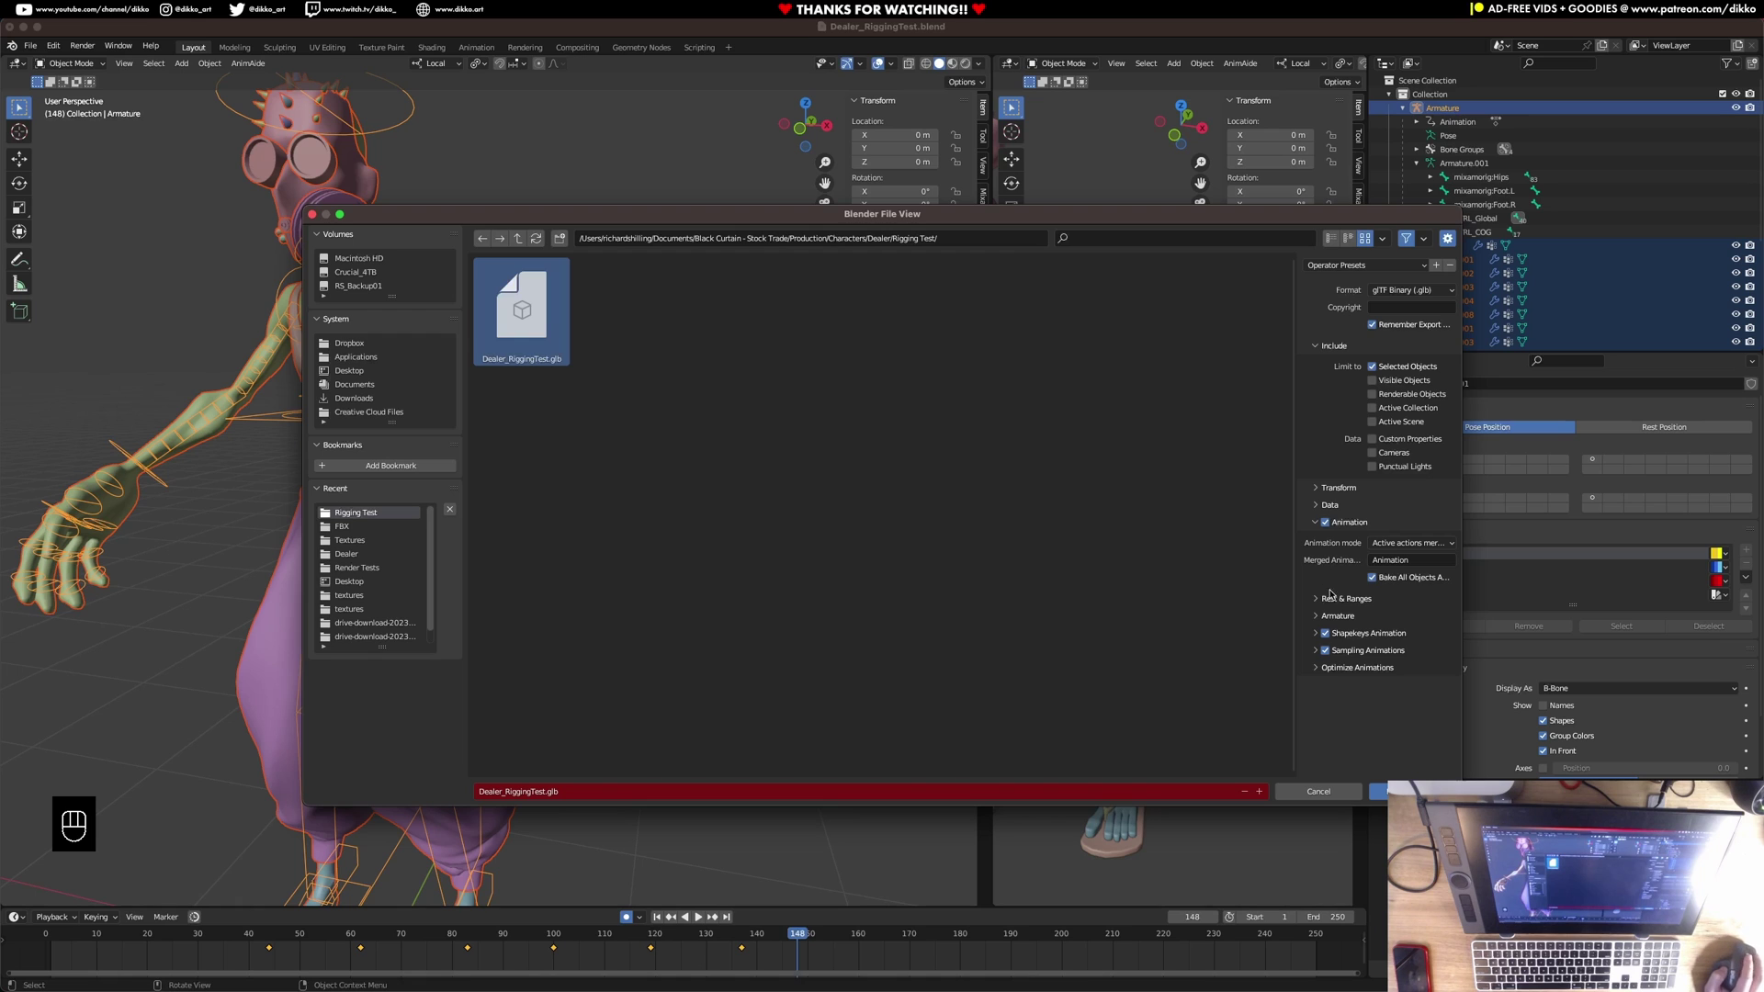
{"action": "left_click", "coordinate": [1316, 616]}
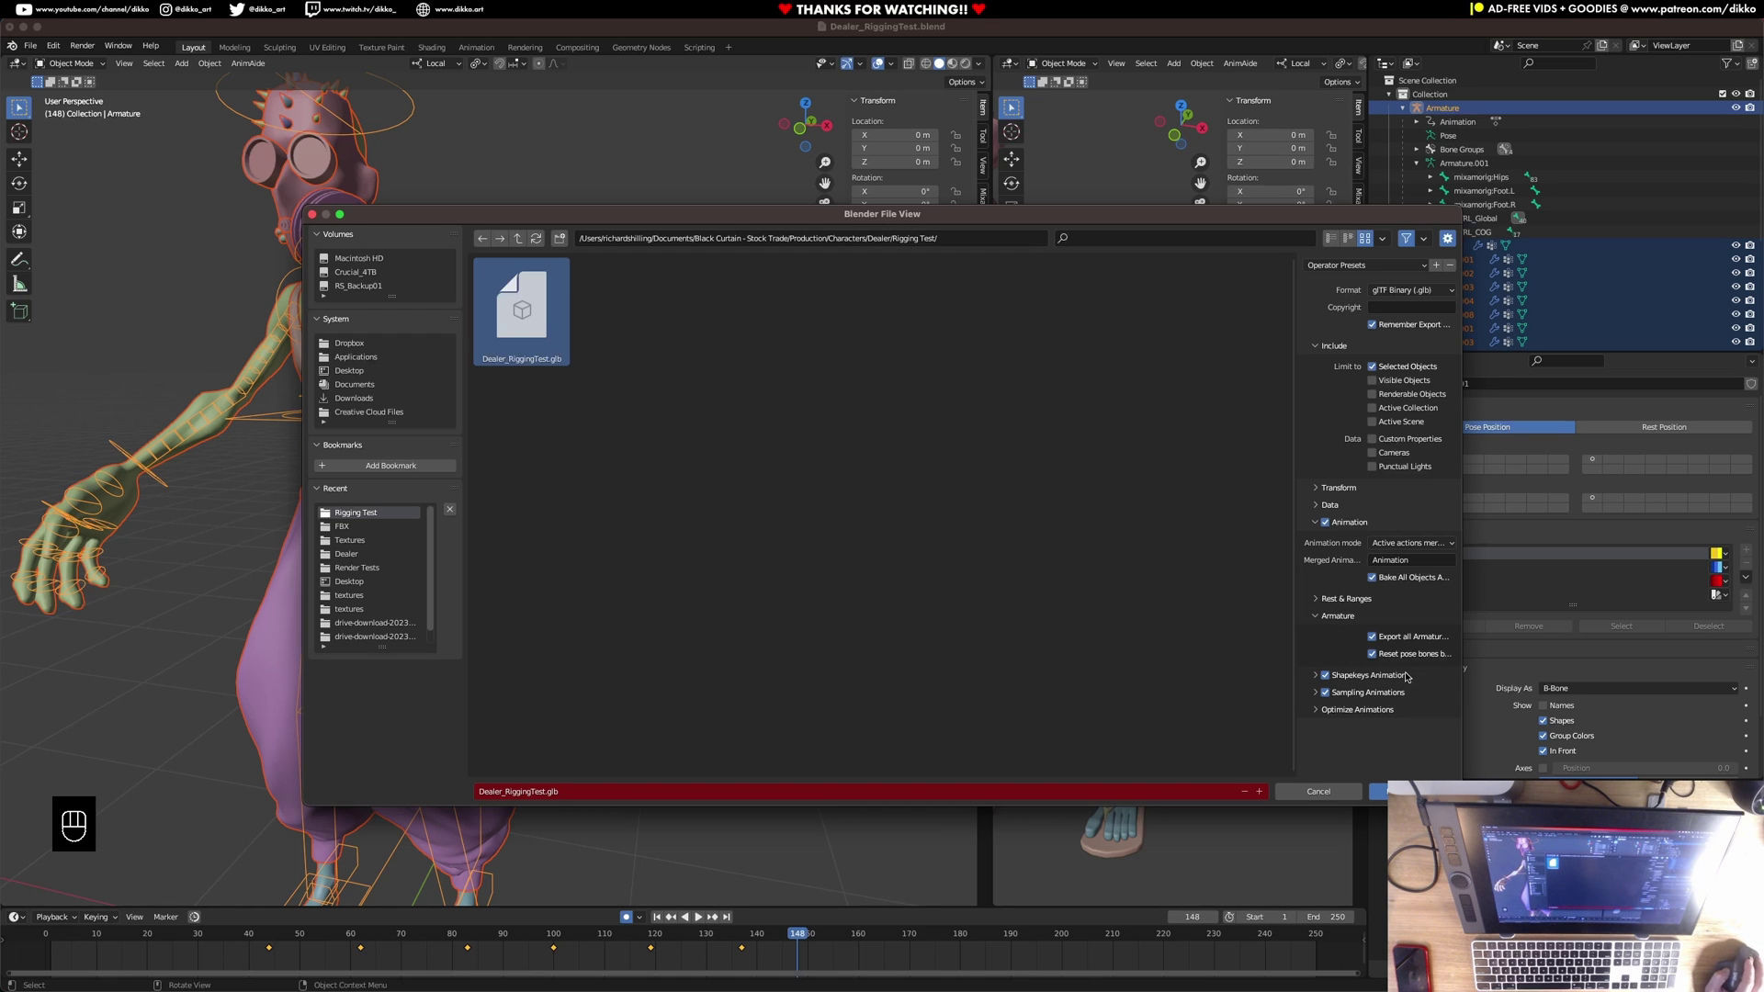
{"action": "left_click_drag", "start_coordinate": [1461, 806], "coordinate": [1645, 840]}
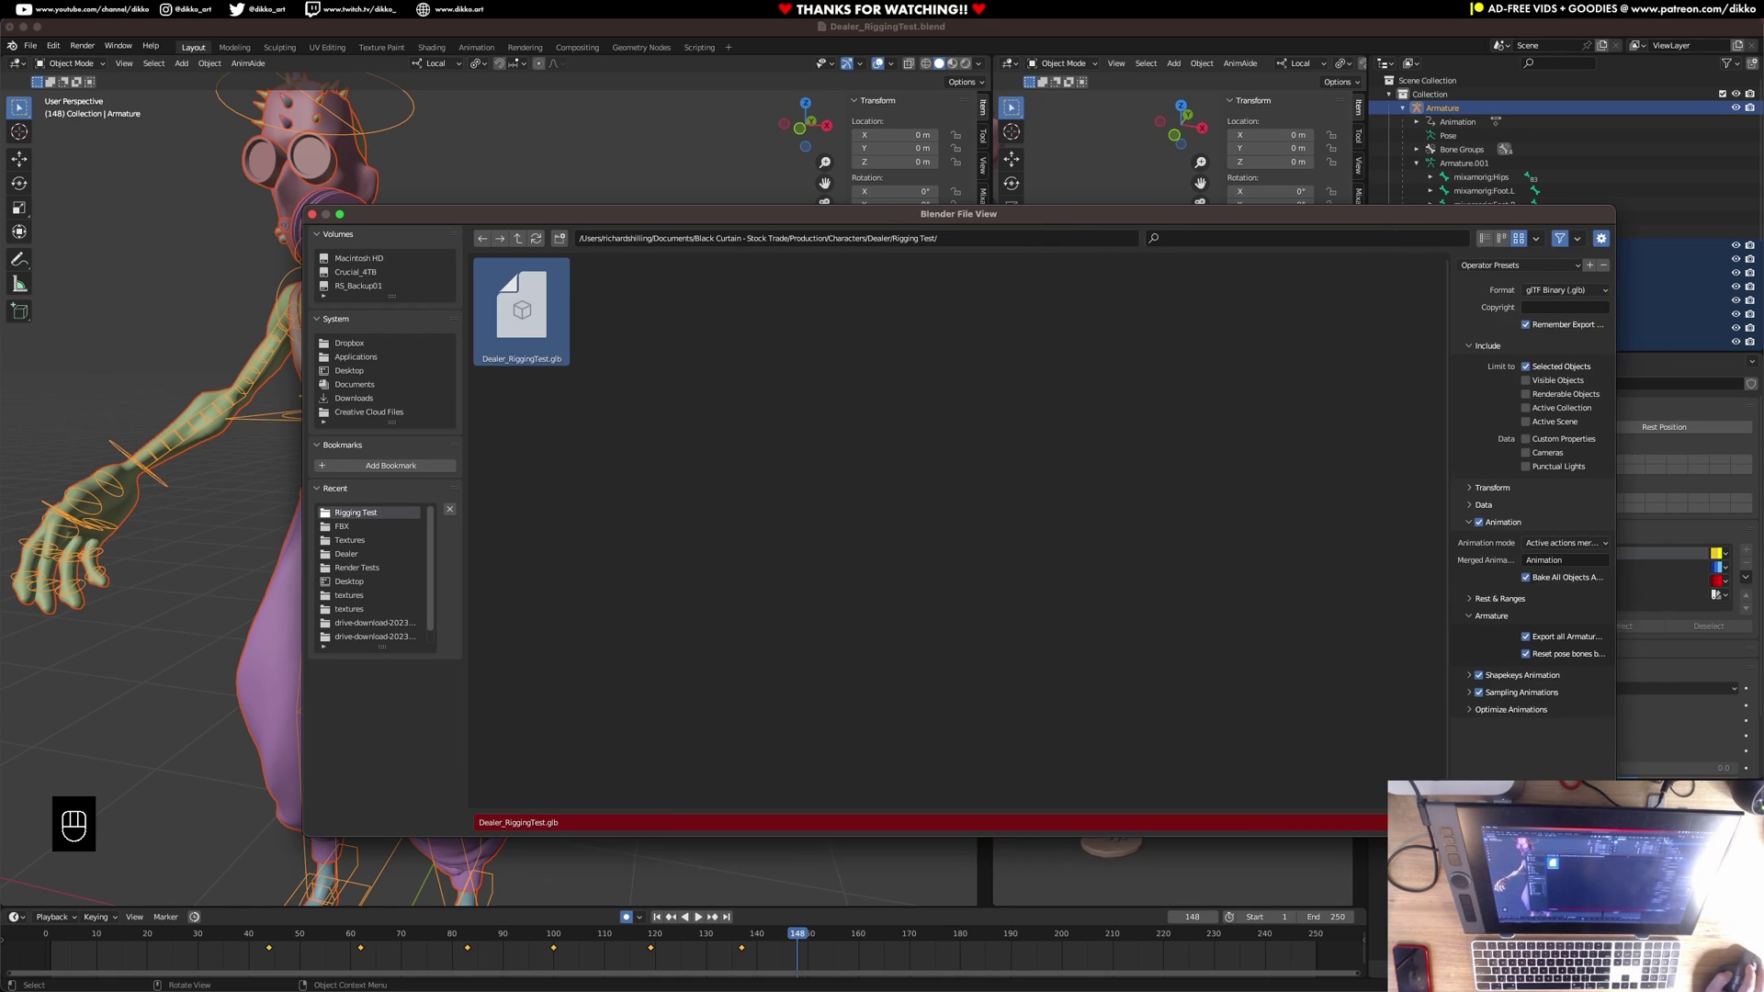
{"action": "left_click_drag", "start_coordinate": [1479, 782], "coordinate": [1259, 782]}
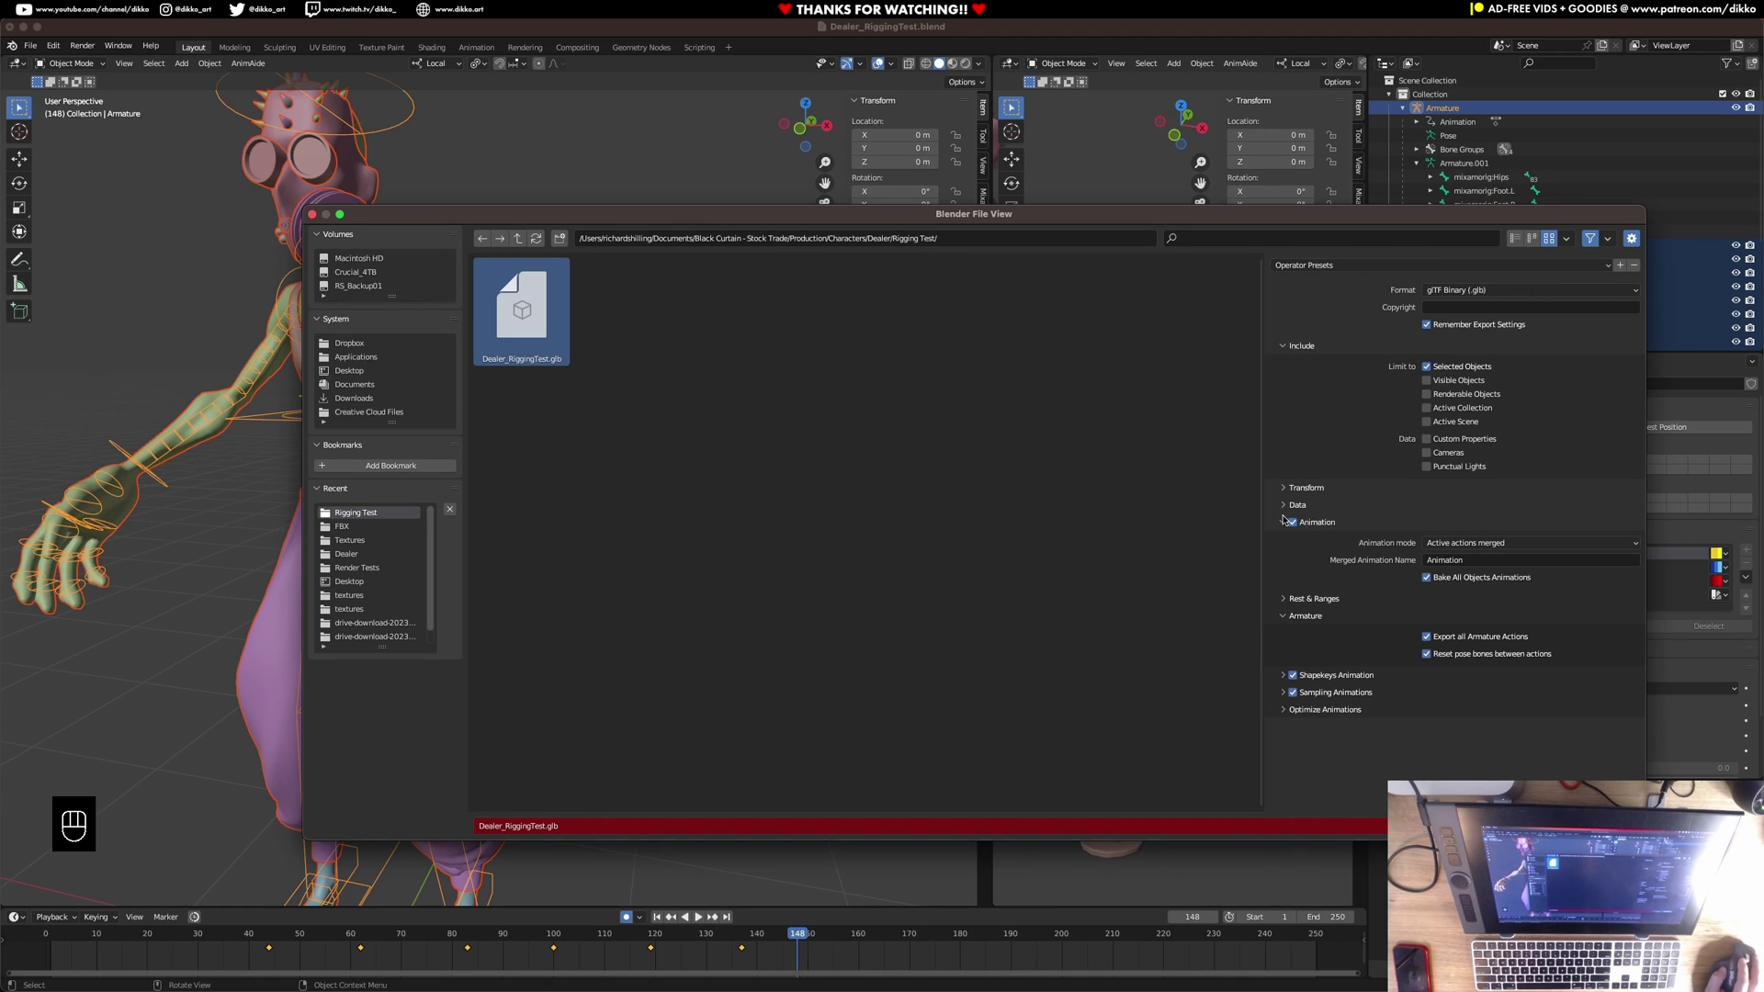
Review the Rest & Ranges and Data armature options, and export the selection as glTF Binary, overwriting Dealer_RiggingTest.glb.
{"action": "left_click", "coordinate": [1284, 599]}
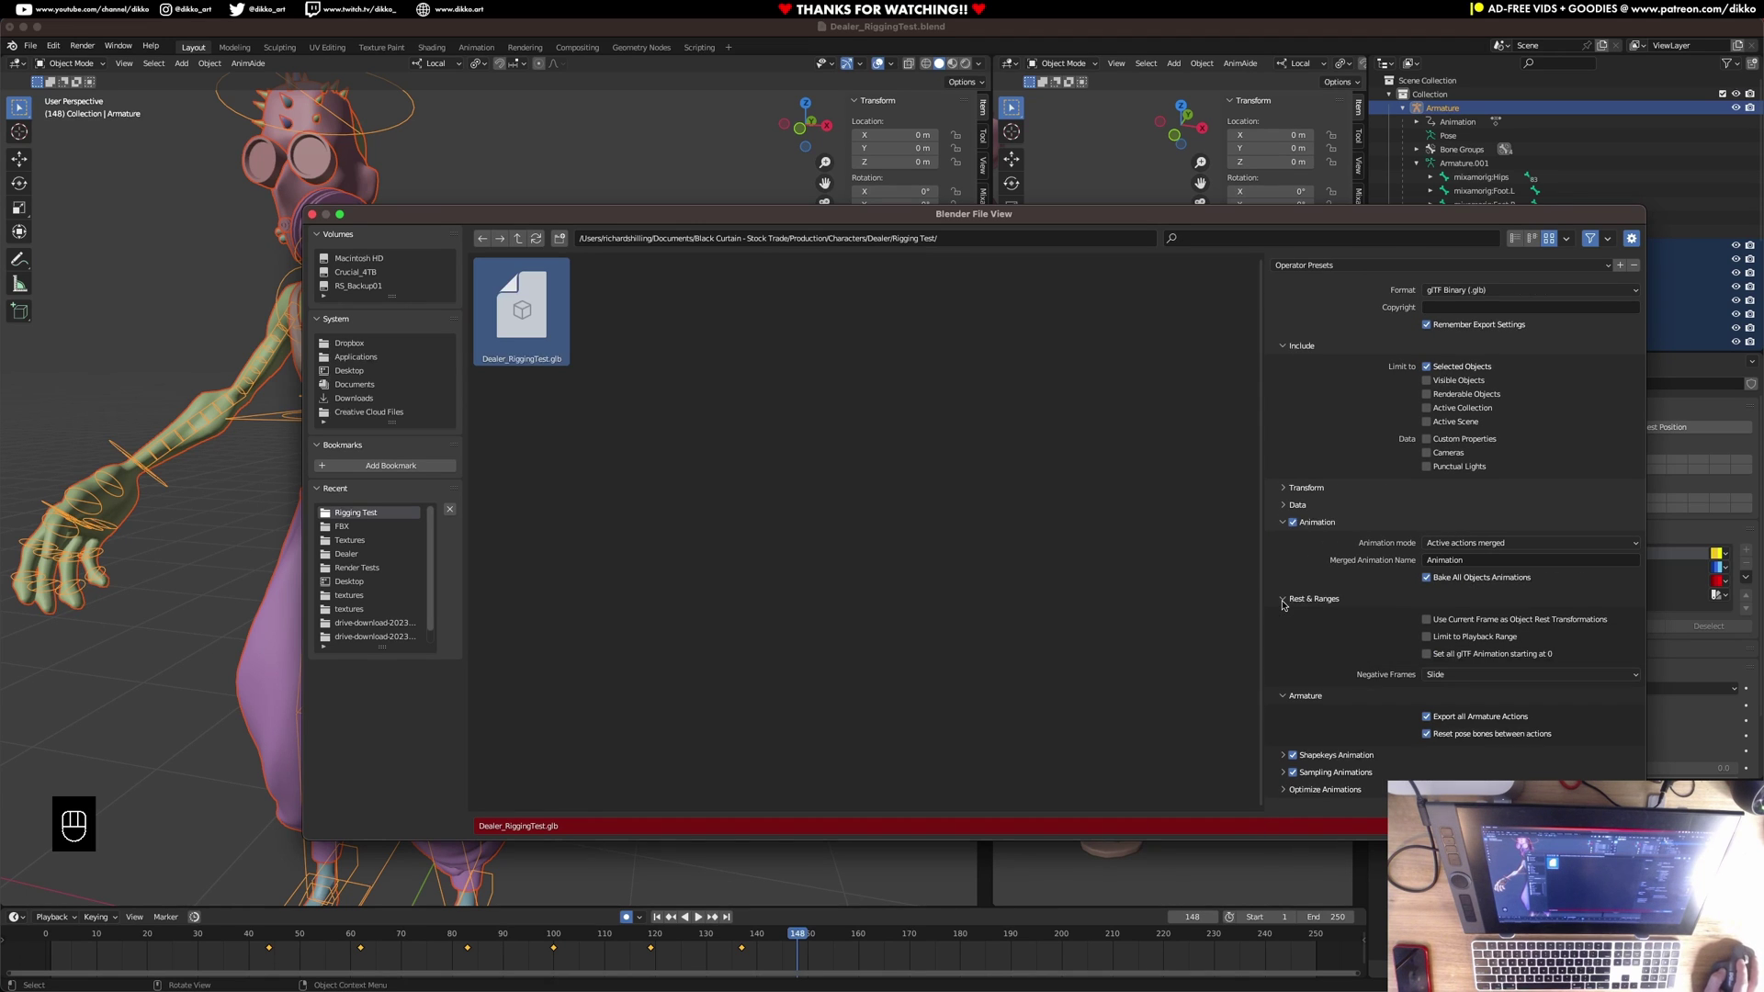
{"action": "left_click", "coordinate": [1283, 505]}
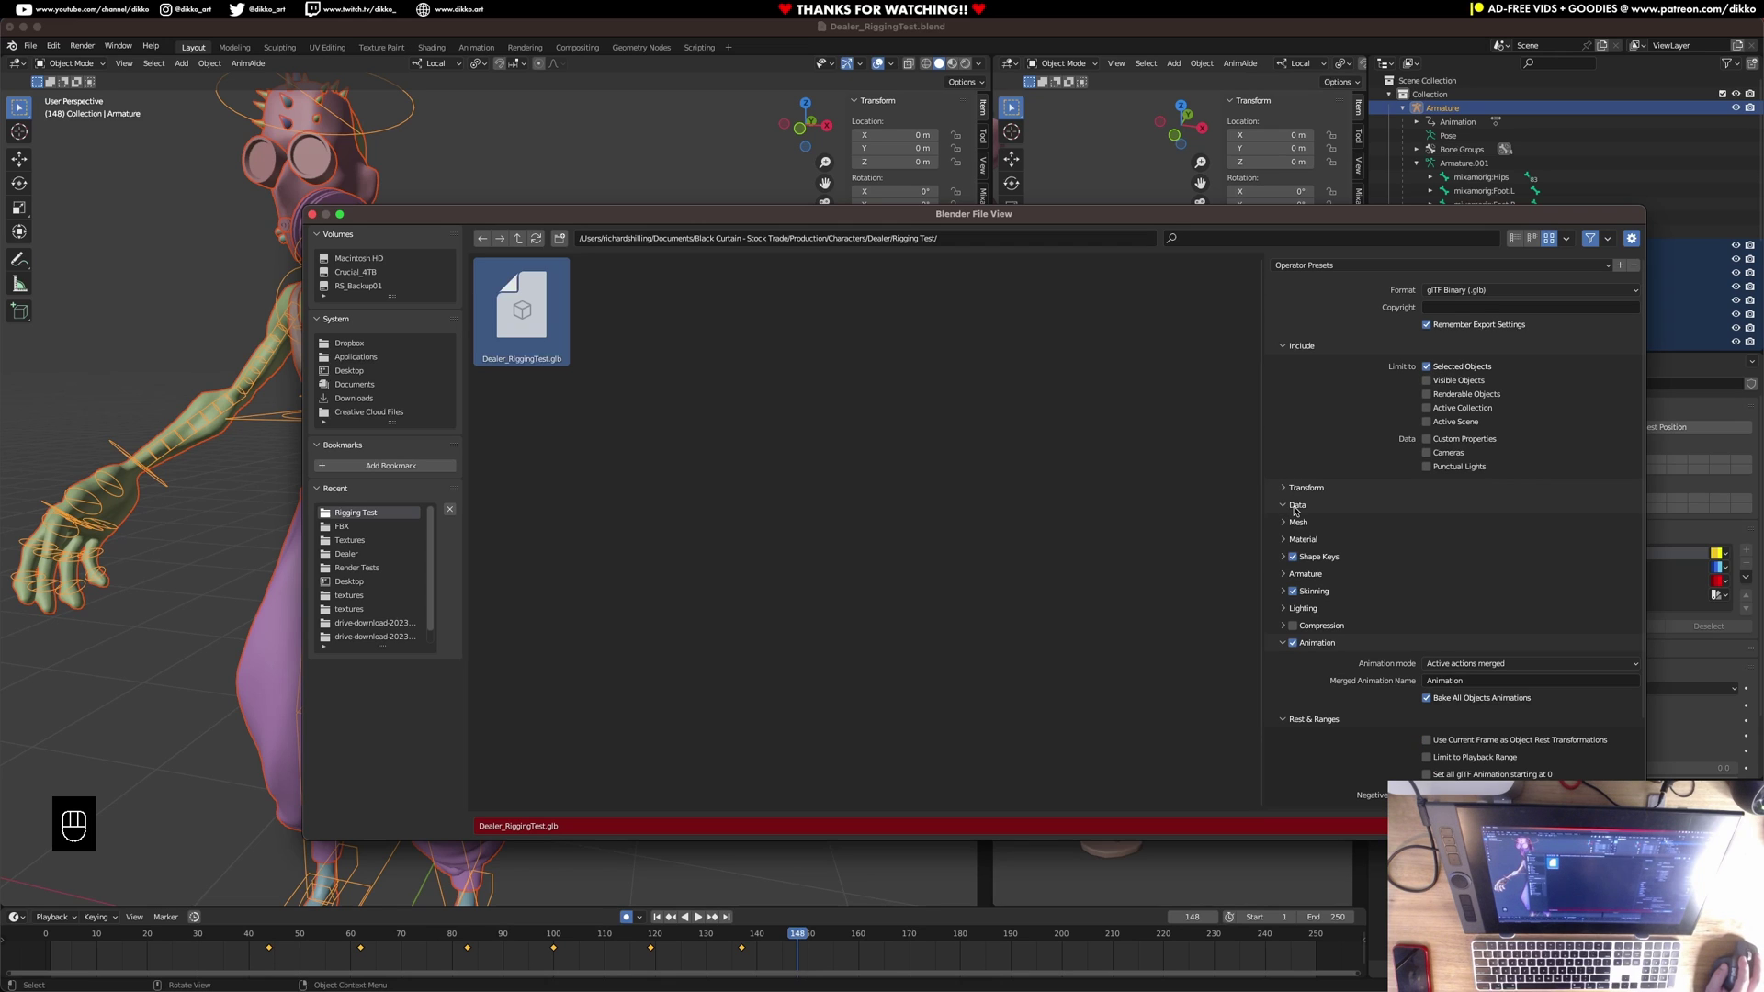
{"action": "left_click", "coordinate": [1283, 574]}
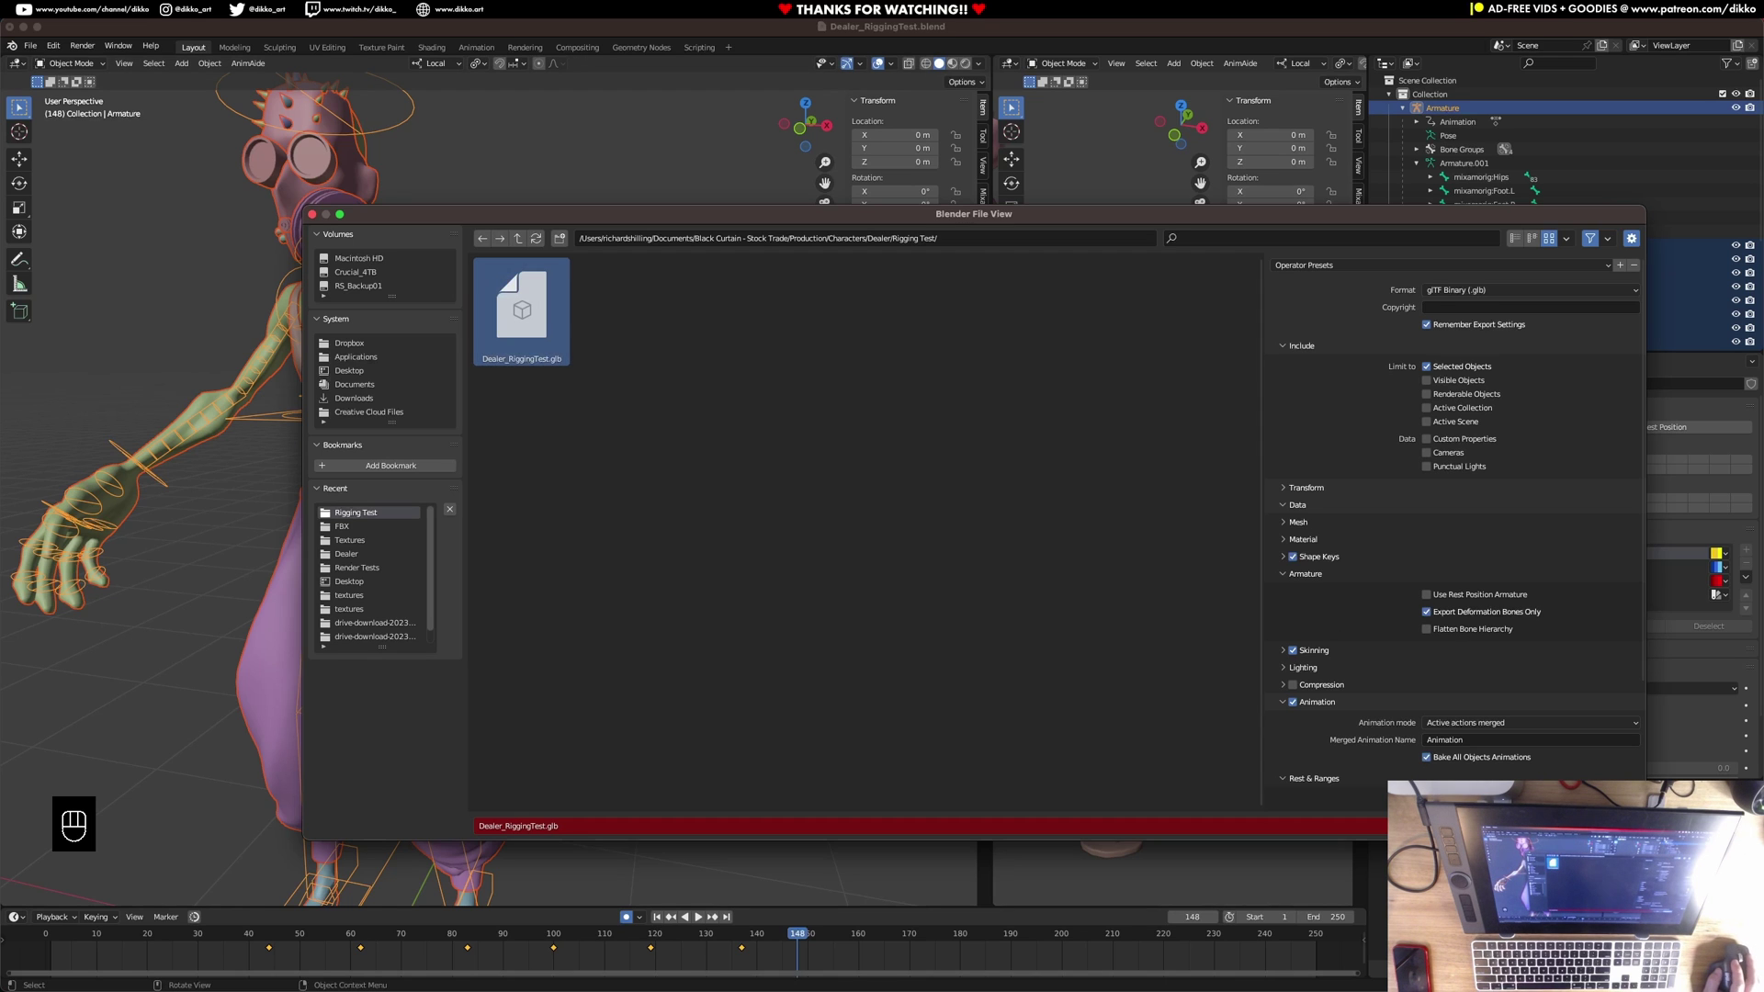
{"action": "key", "text": "Return"}
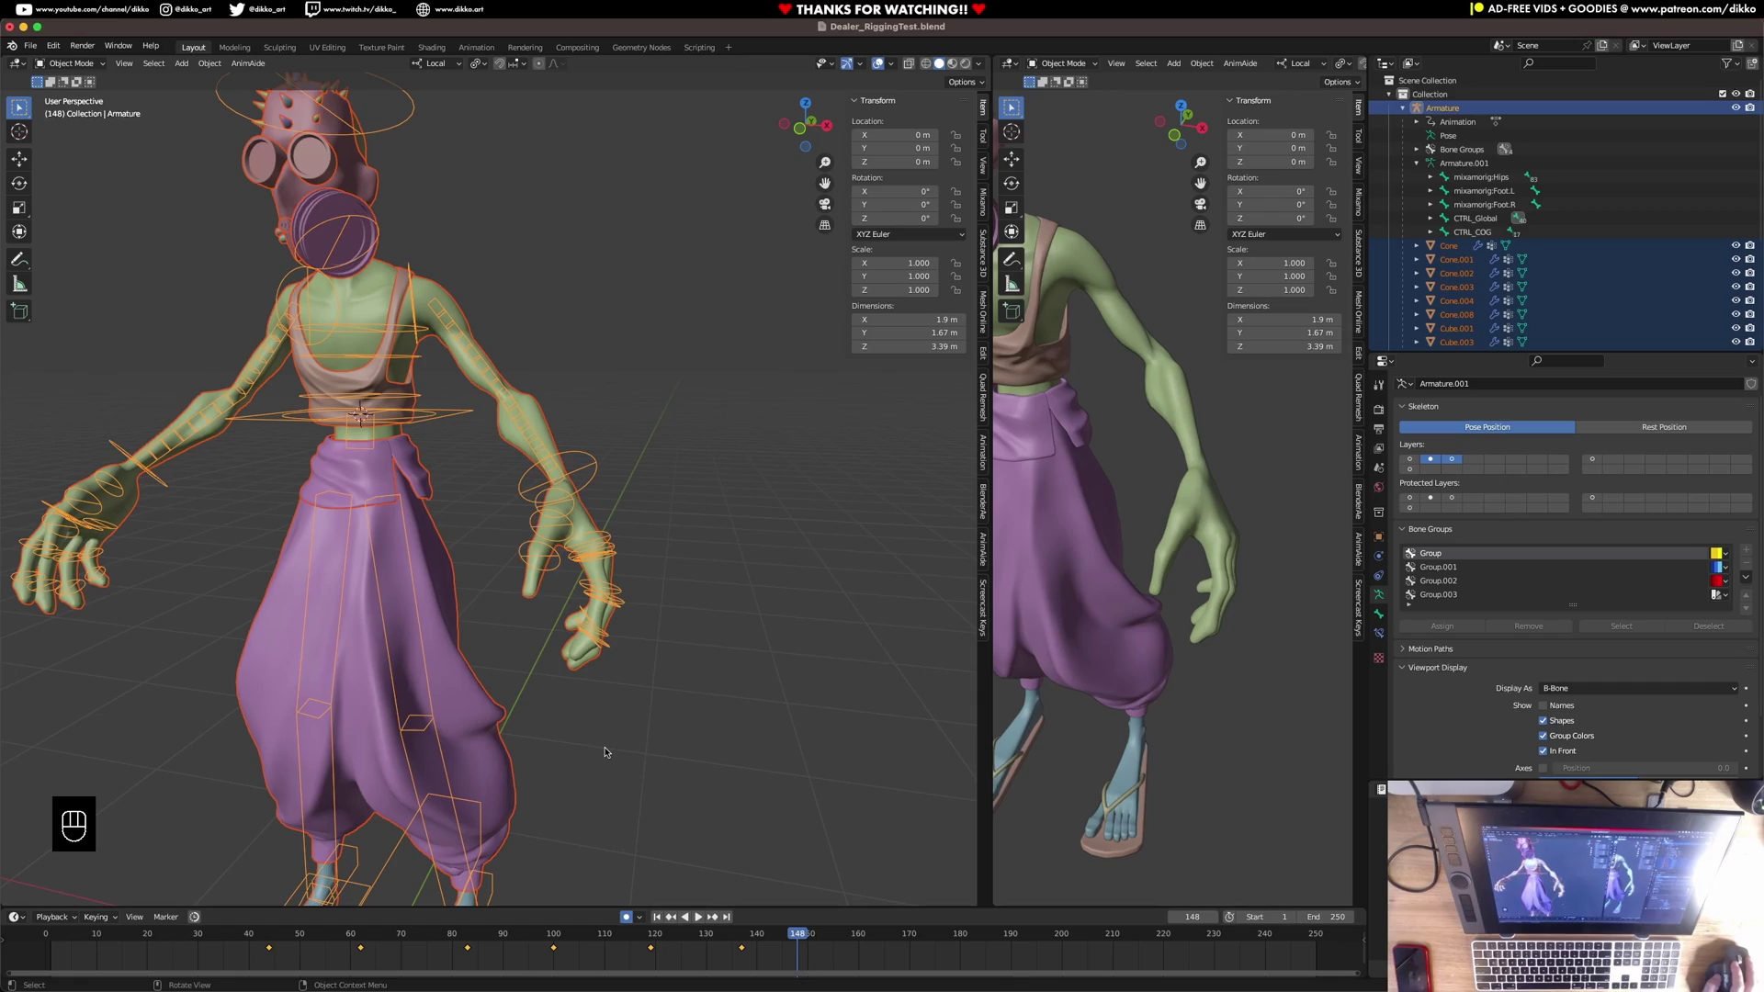
Switch to Firefox, bring a new browser window onto this desktop and enlarge it to fill the screen.
{"action": "key", "text": "ctrl+Up"}
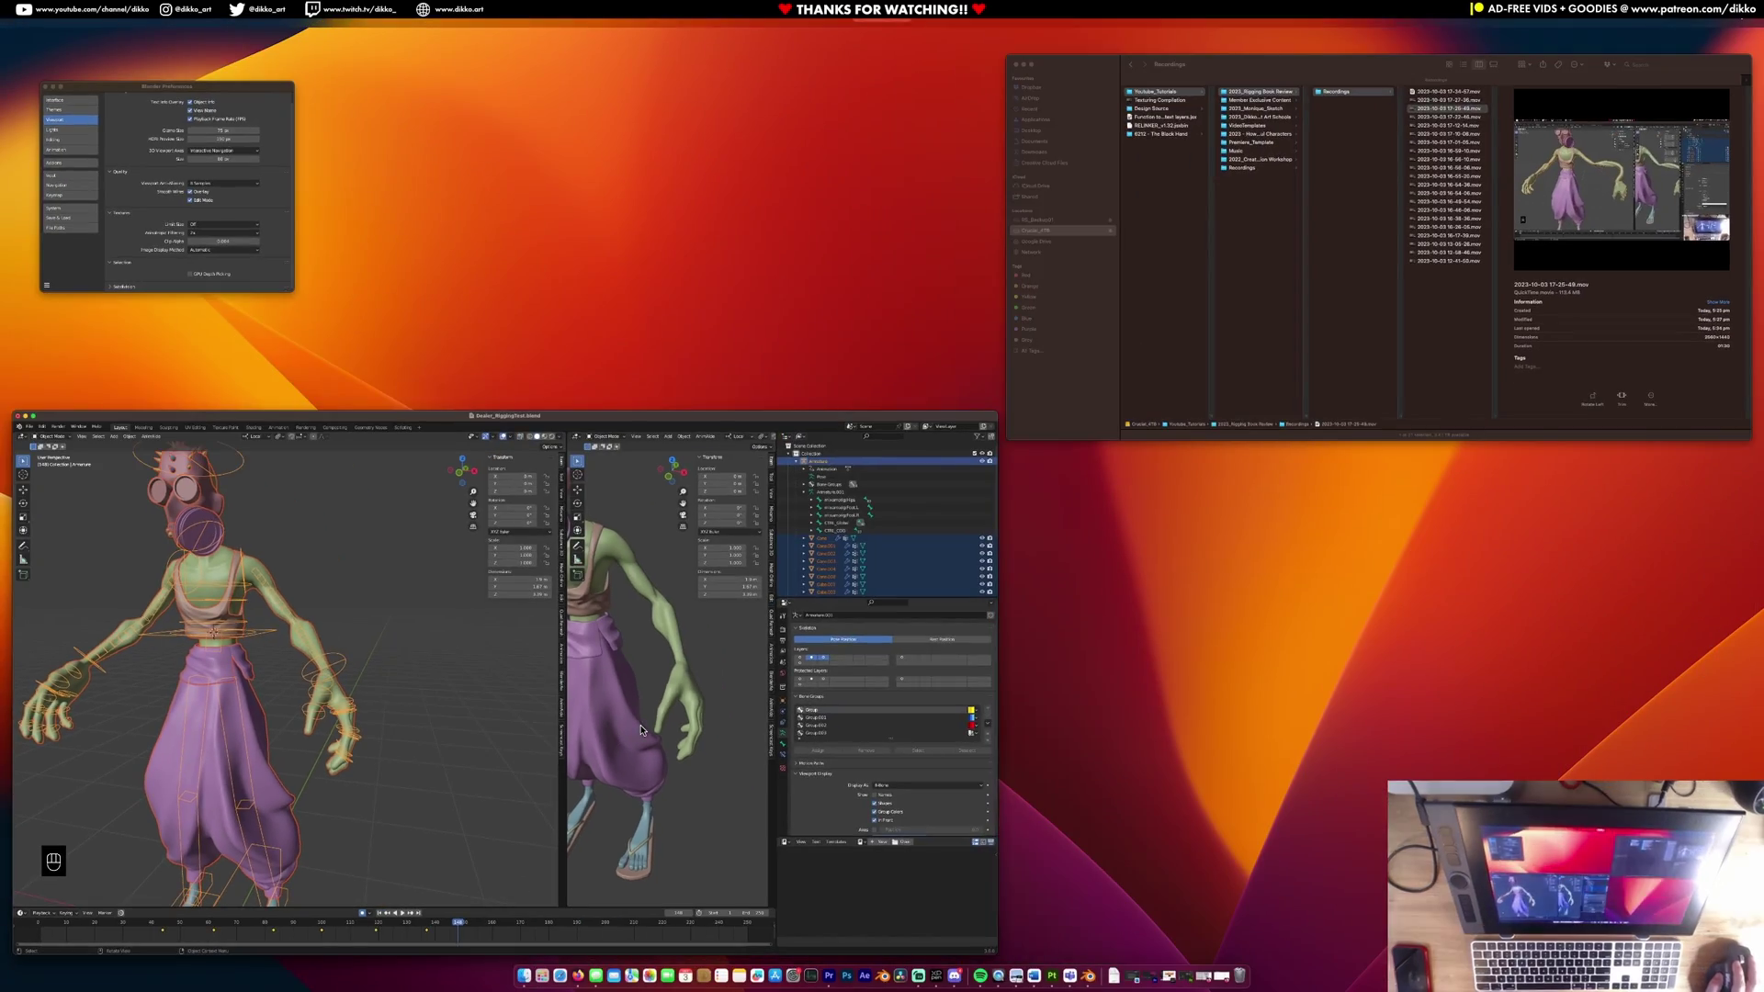
{"action": "key", "text": "ctrl+Up"}
{"action": "left_click", "coordinate": [643, 730]}
{"action": "key", "text": "ctrl+Up"}
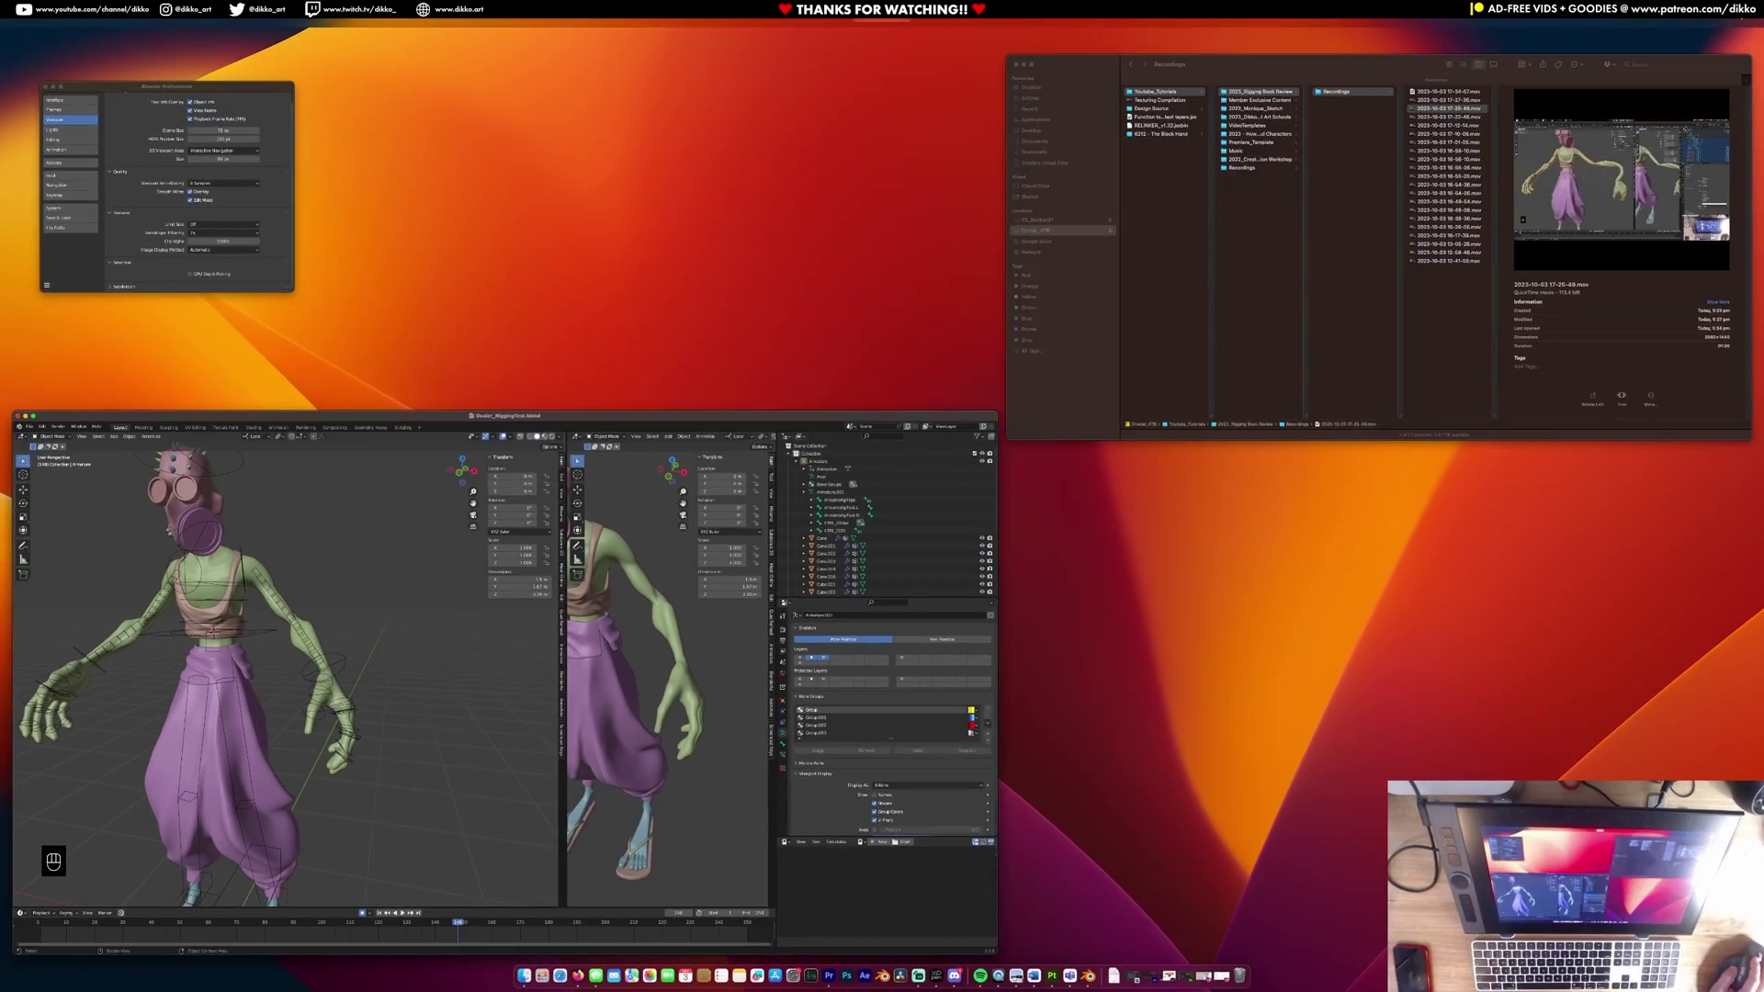
{"action": "key", "text": "ctrl+Up"}
{"action": "left_click_drag", "start_coordinate": [1763, 254], "coordinate": [702, 254]}
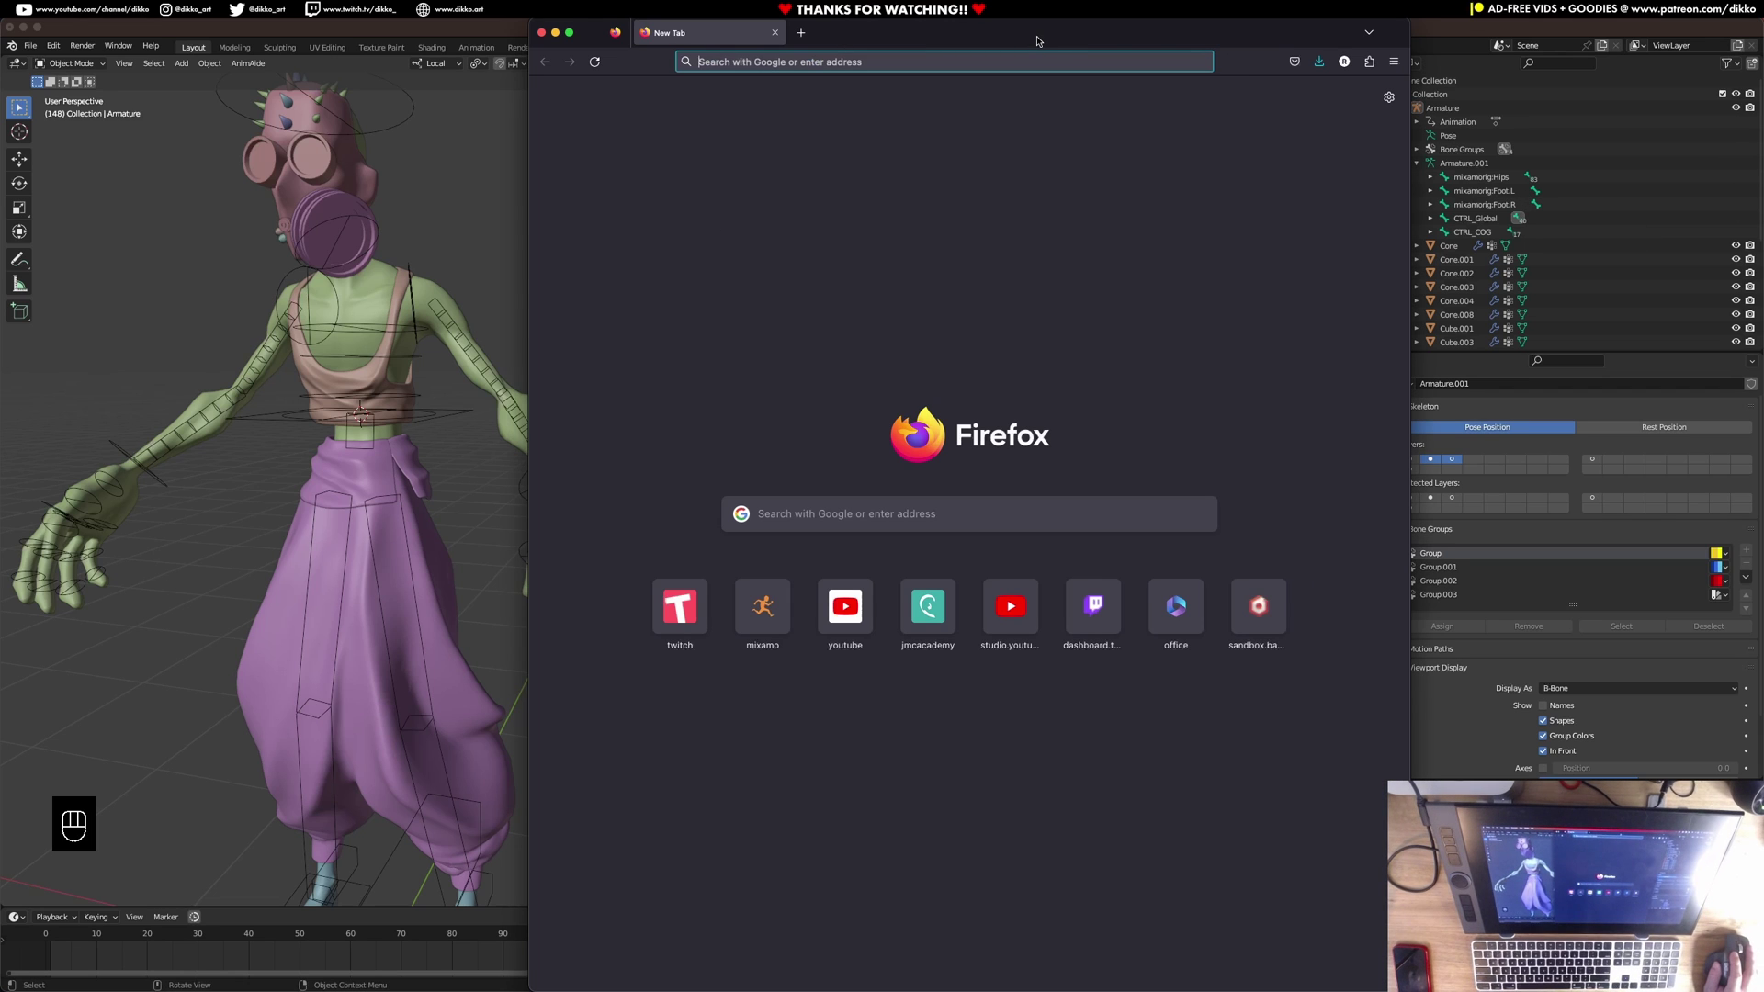
{"action": "double_click", "coordinate": [1036, 41]}
Search the web for "babylon gltf viewer" and open the Babylon.js Sandbox.
{"action": "left_click", "coordinate": [358, 62]}
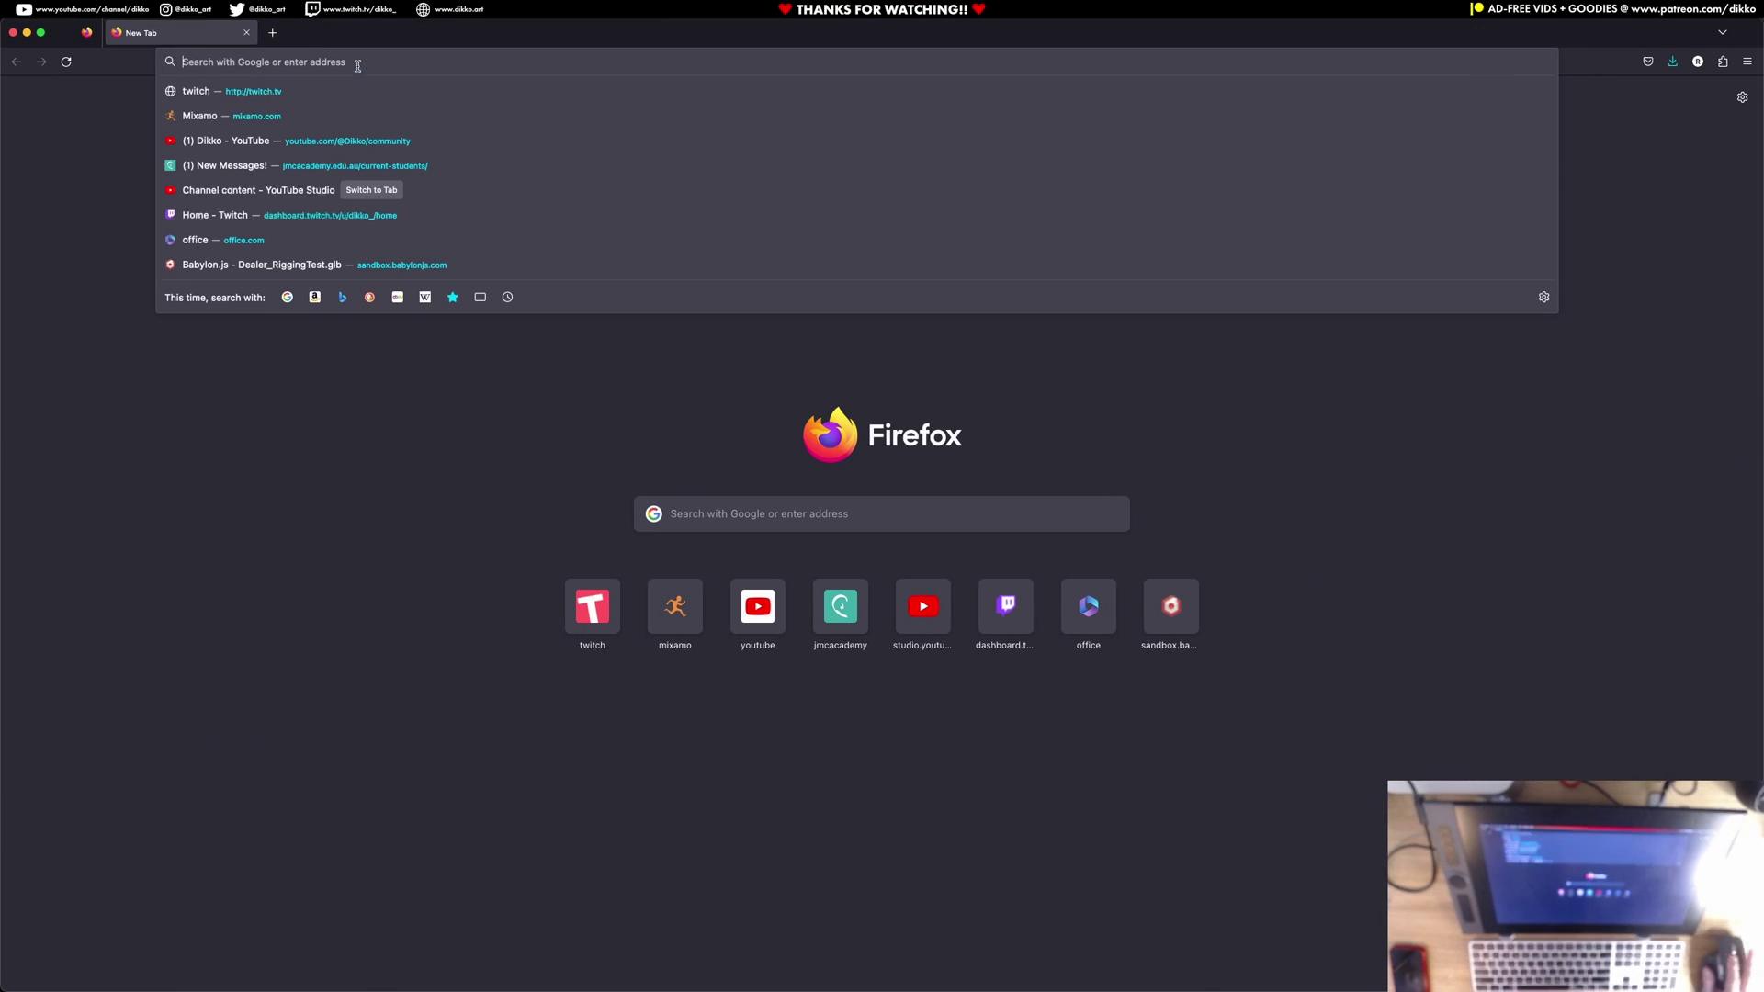
{"action": "type", "text": "babylon"}
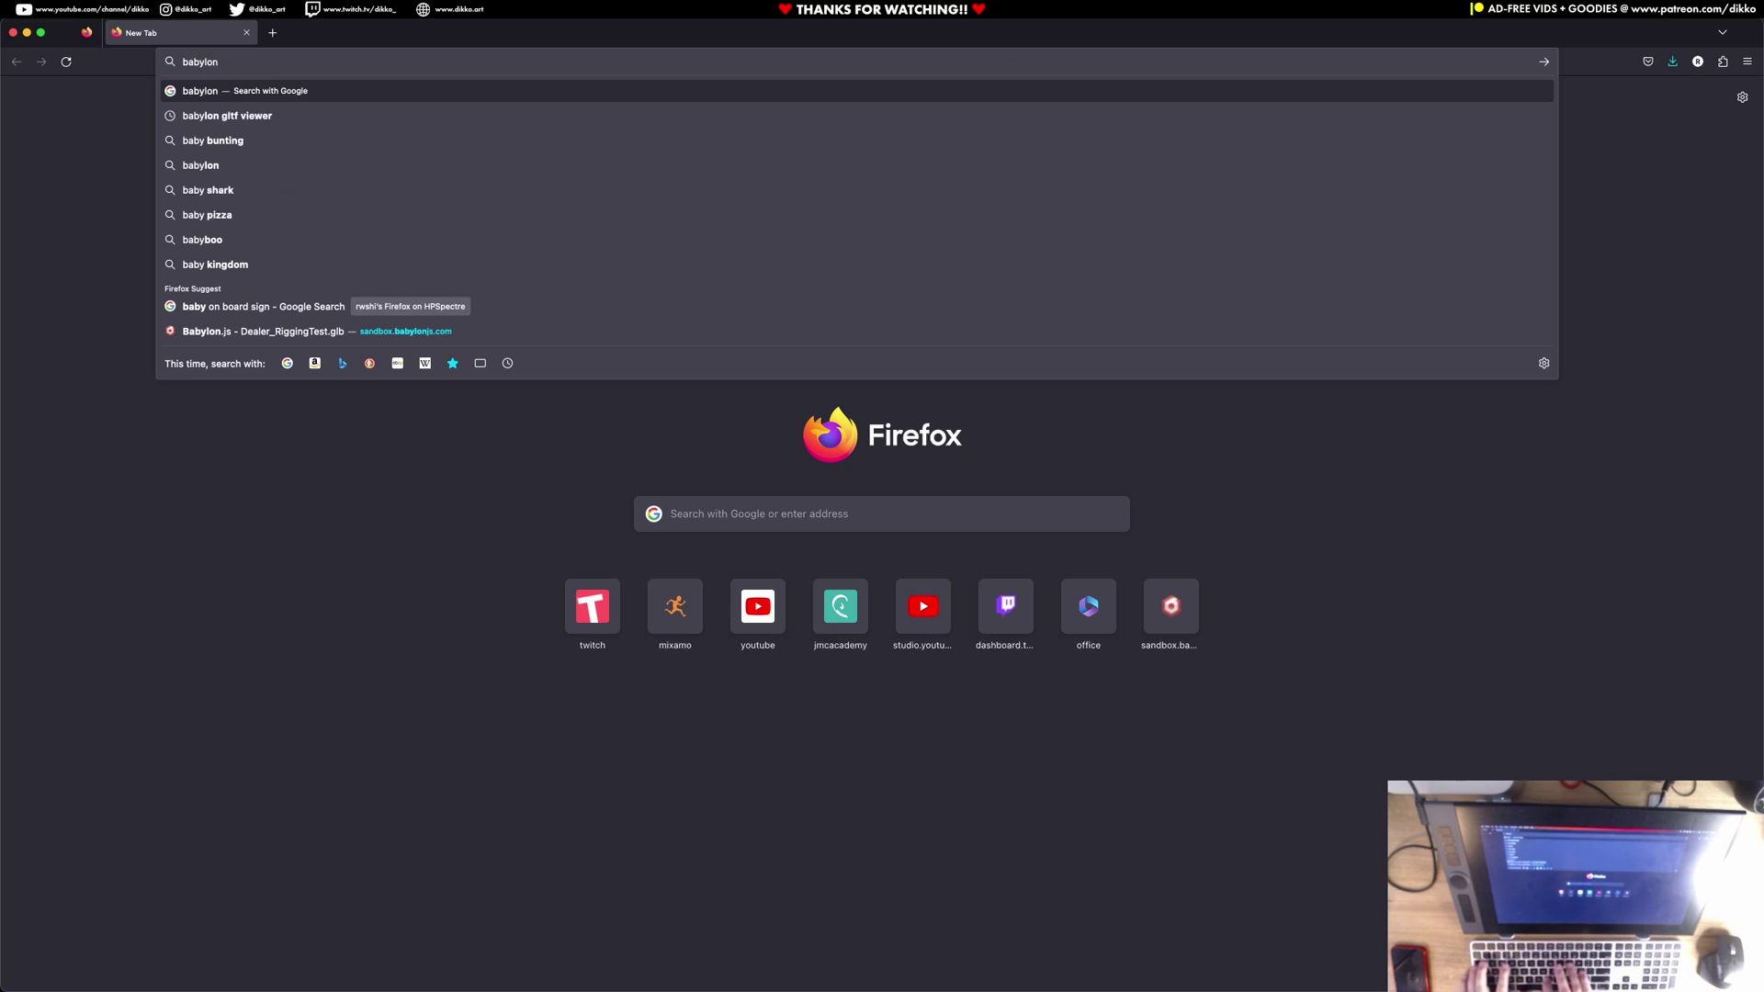
{"action": "left_click", "coordinate": [337, 123]}
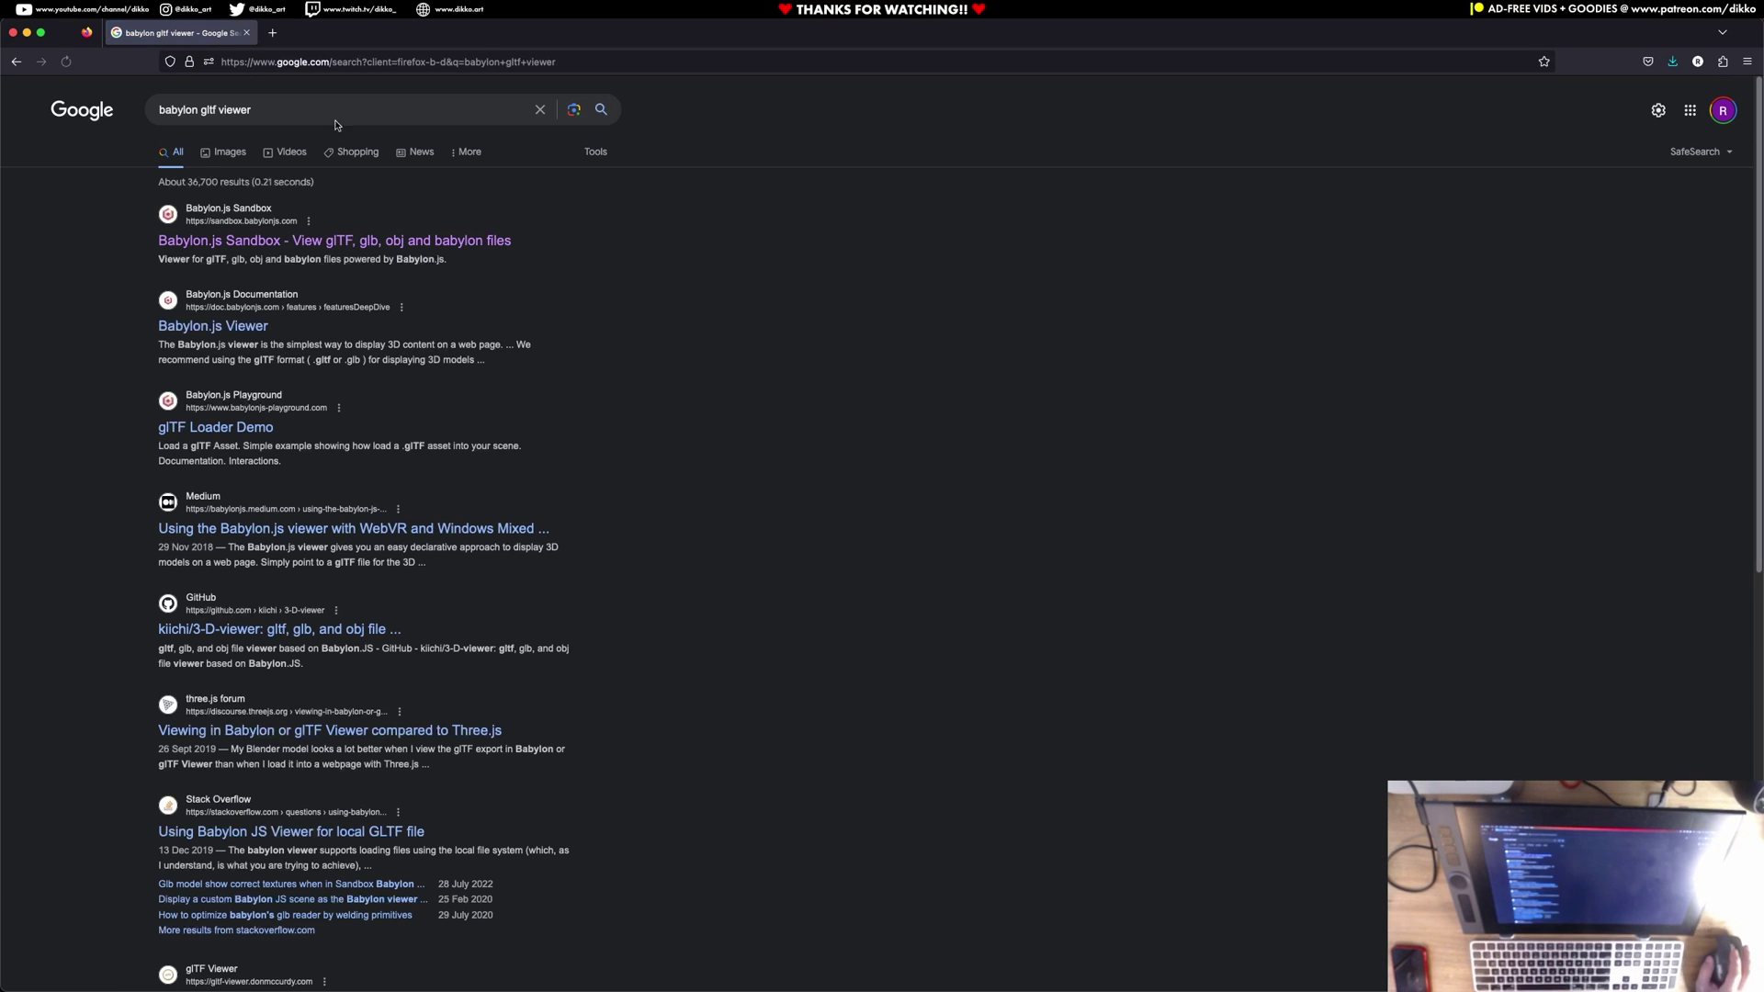
{"action": "left_click", "coordinate": [395, 241]}
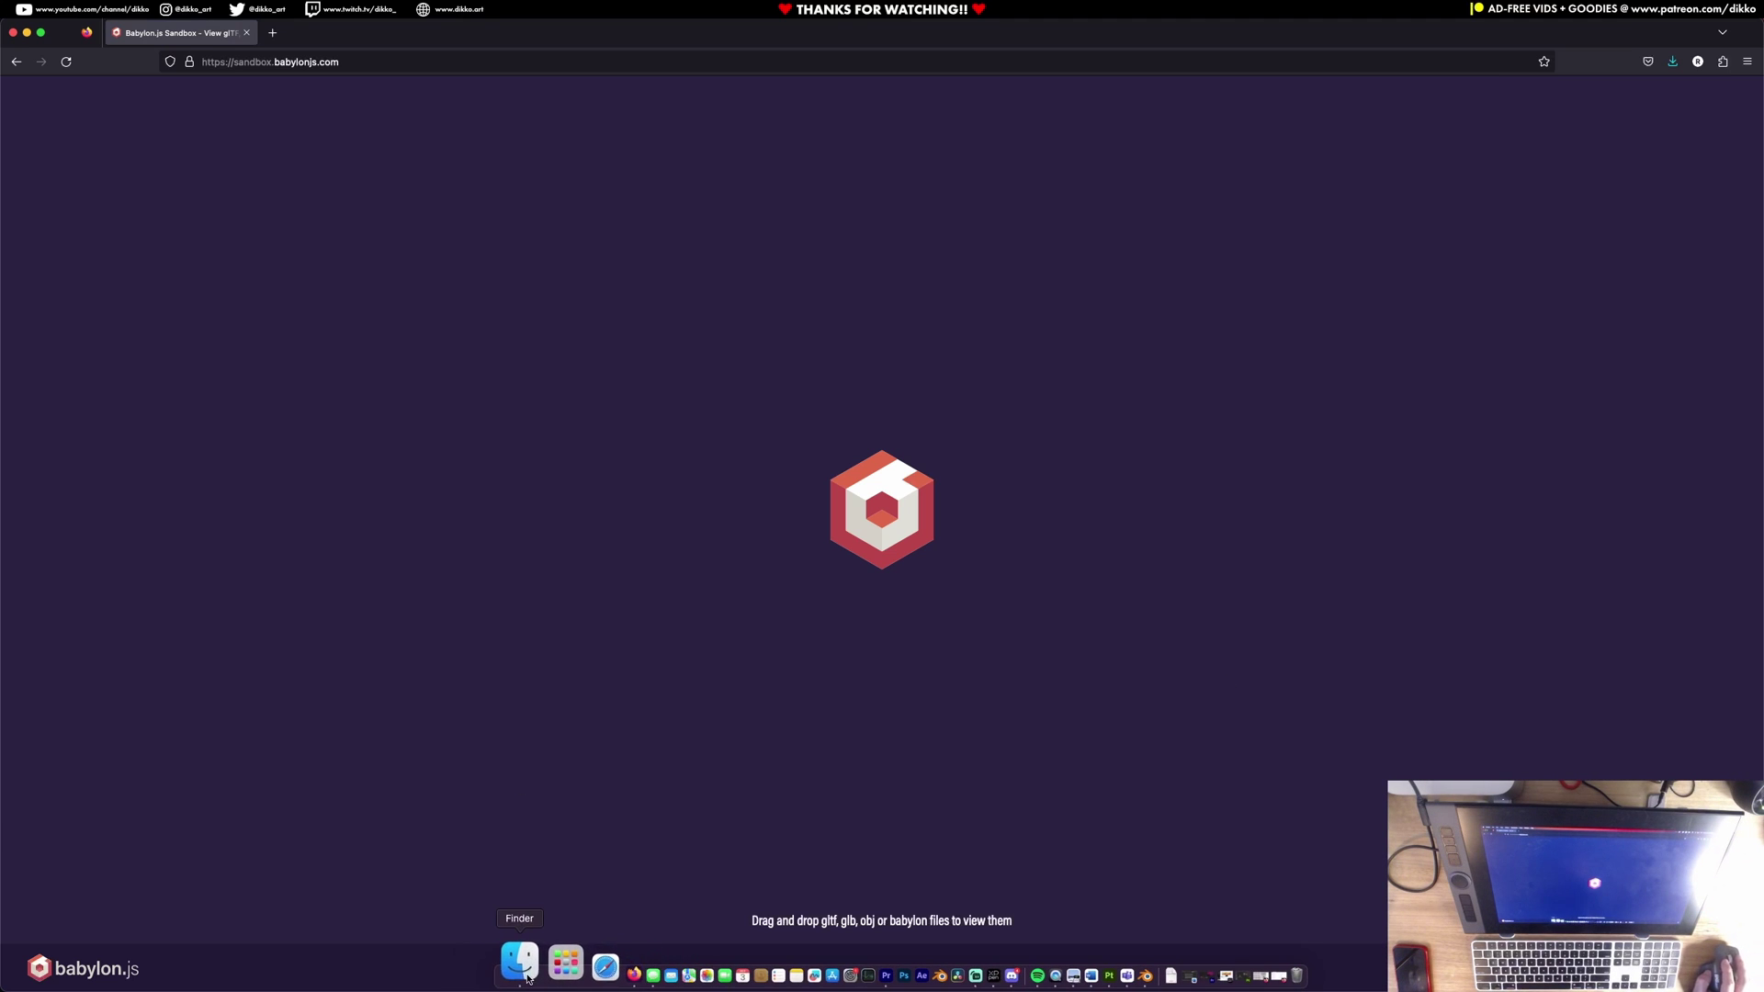
Load the exported Dealer_RiggingTest.glb from Finder into the Babylon.js Sandbox.
{"action": "left_click", "coordinate": [516, 960]}
{"action": "left_click_drag", "start_coordinate": [1019, 158], "coordinate": [1019, 2]}
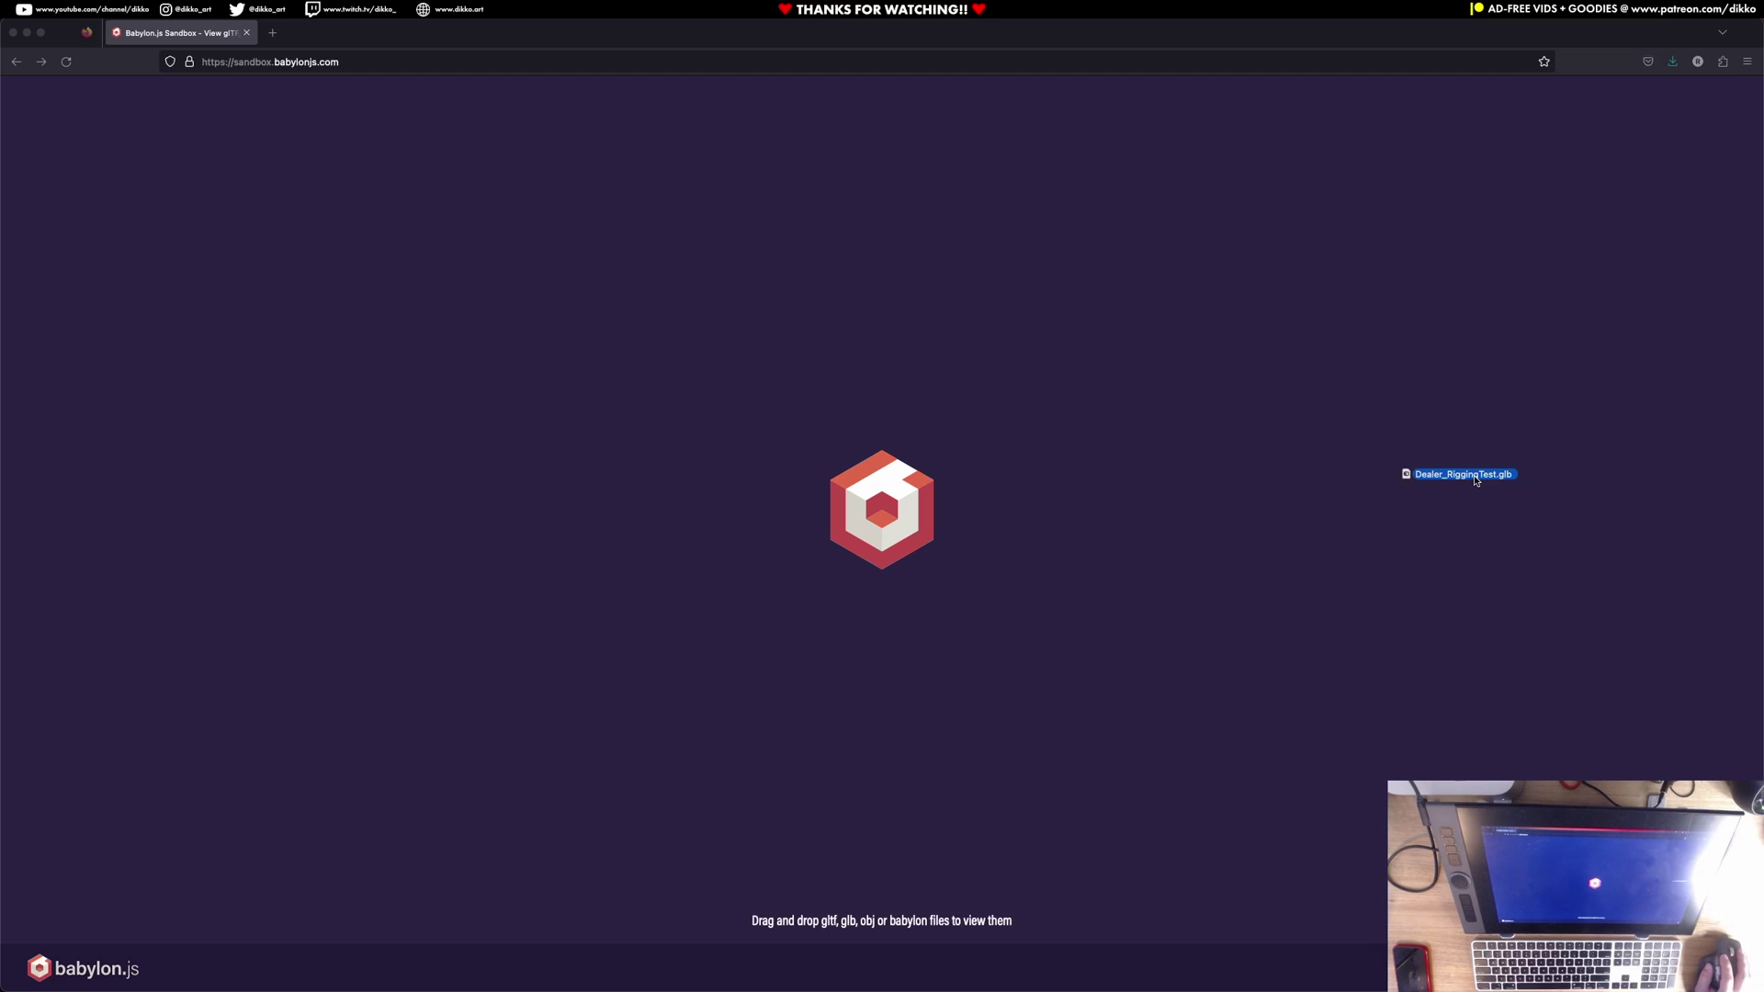
{"action": "left_click_drag", "start_coordinate": [1476, 480], "coordinate": [1033, 520]}
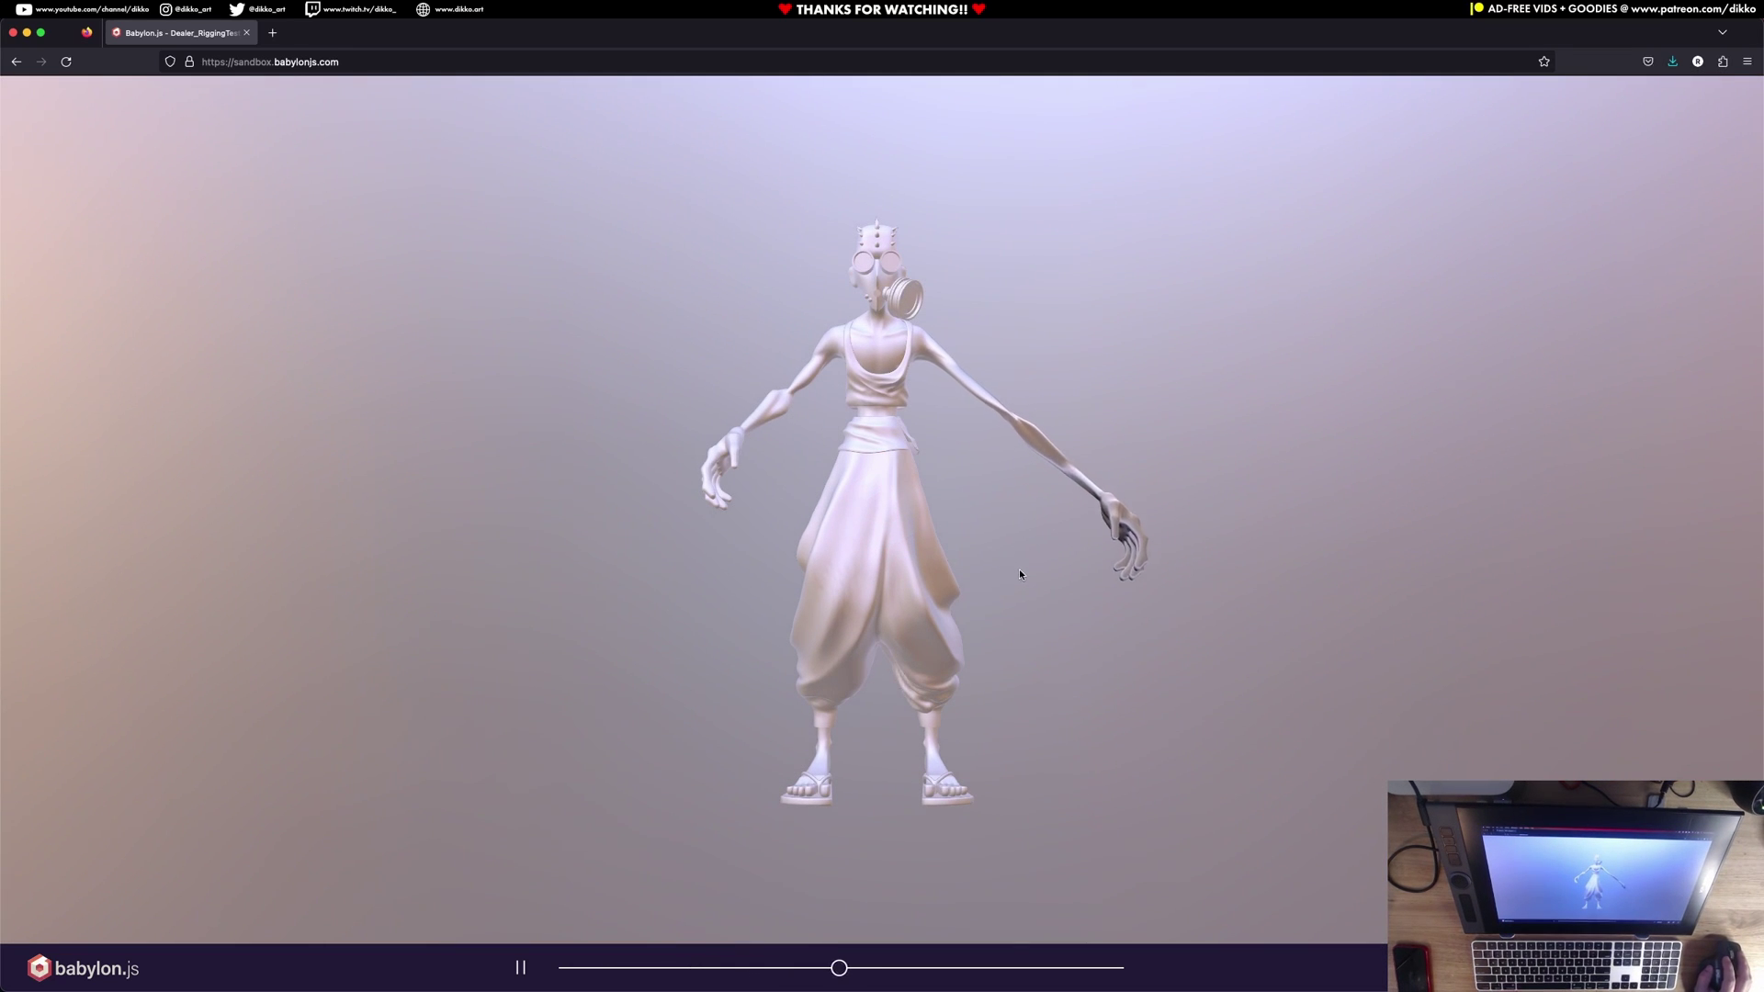
Orbit around the character while its animation plays to examine the left arm's bending, stretching and twisting.
{"action": "mouse_move", "coordinate": [630, 583]}
{"action": "left_mouse_down"}
{"action": "mouse_move", "coordinate": [701, 619]}
{"action": "mouse_move", "coordinate": [626, 599]}
{"action": "left_mouse_up"}
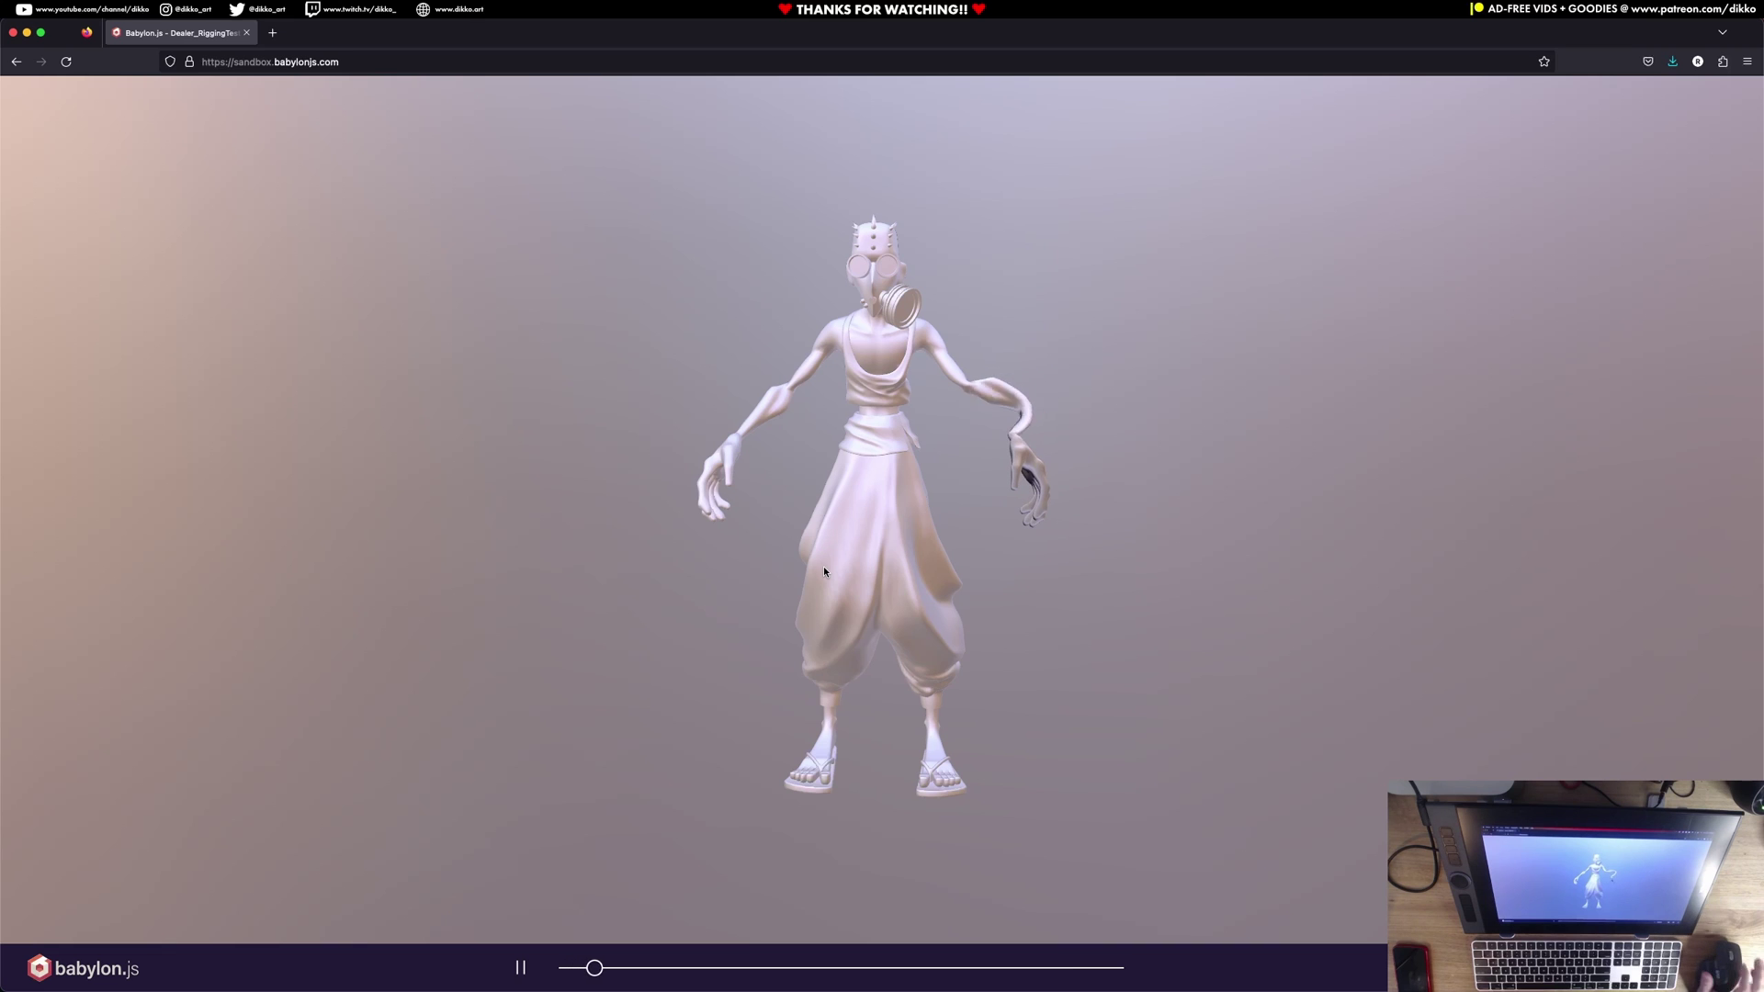
{"action": "left_click_drag", "start_coordinate": [824, 569], "coordinate": [773, 652]}
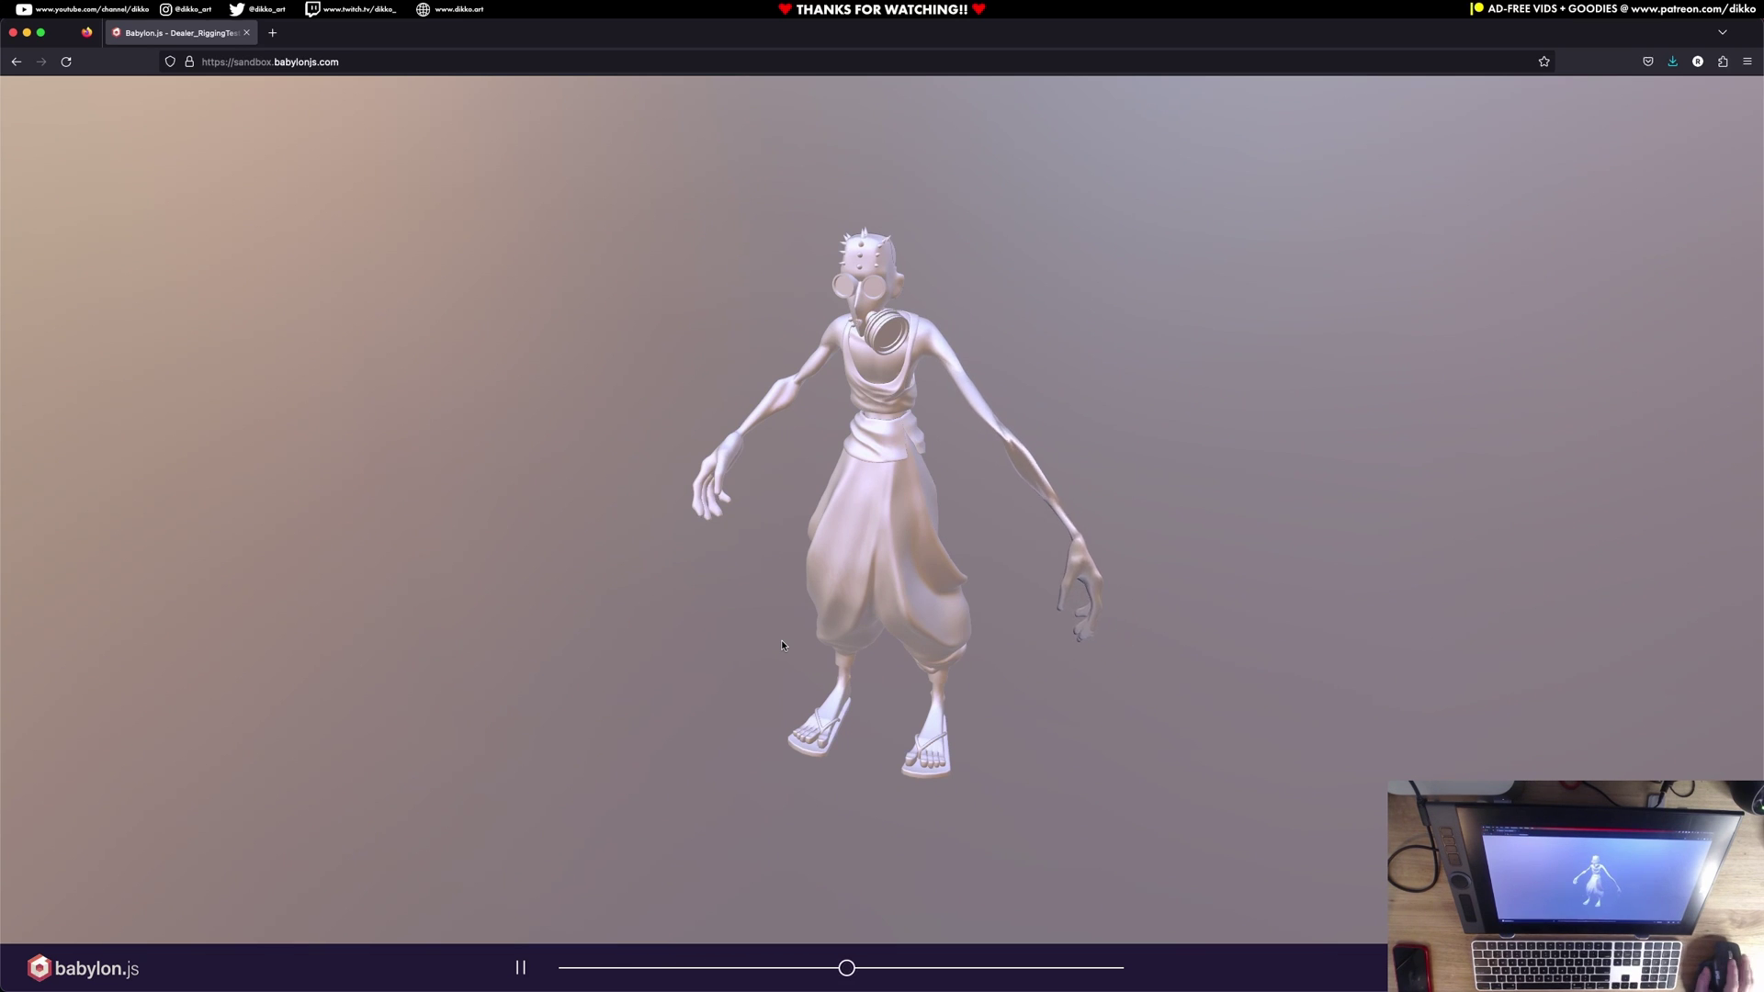
{"action": "left_click_drag", "start_coordinate": [732, 630], "coordinate": [746, 621]}
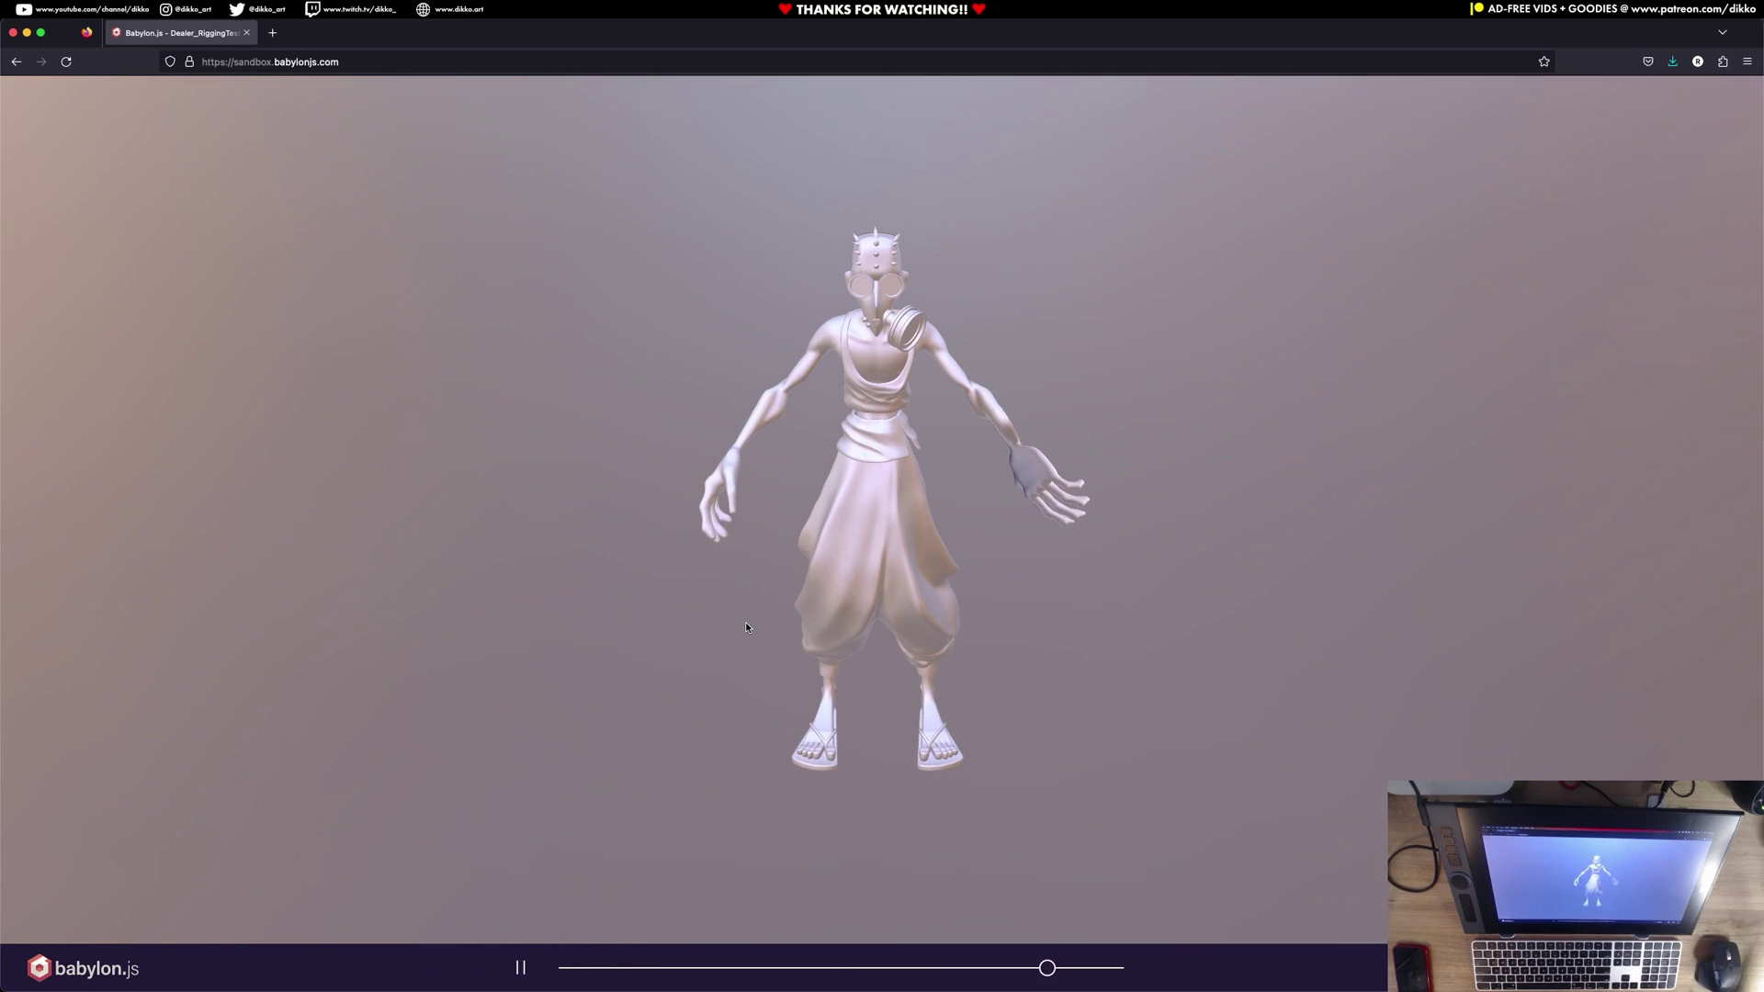